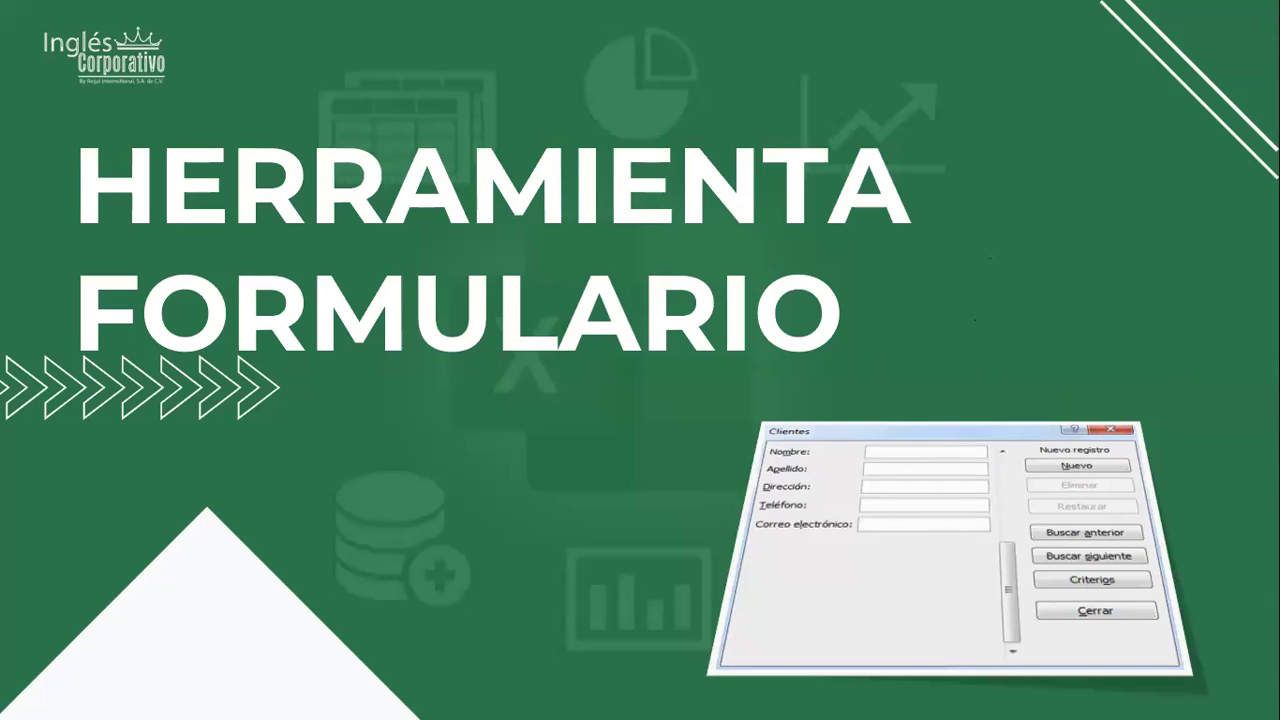
Advance from the Herramienta Formulario title slide to the slide on managing rows with a data form
{"action": "left_click", "coordinate": [700, 260]}
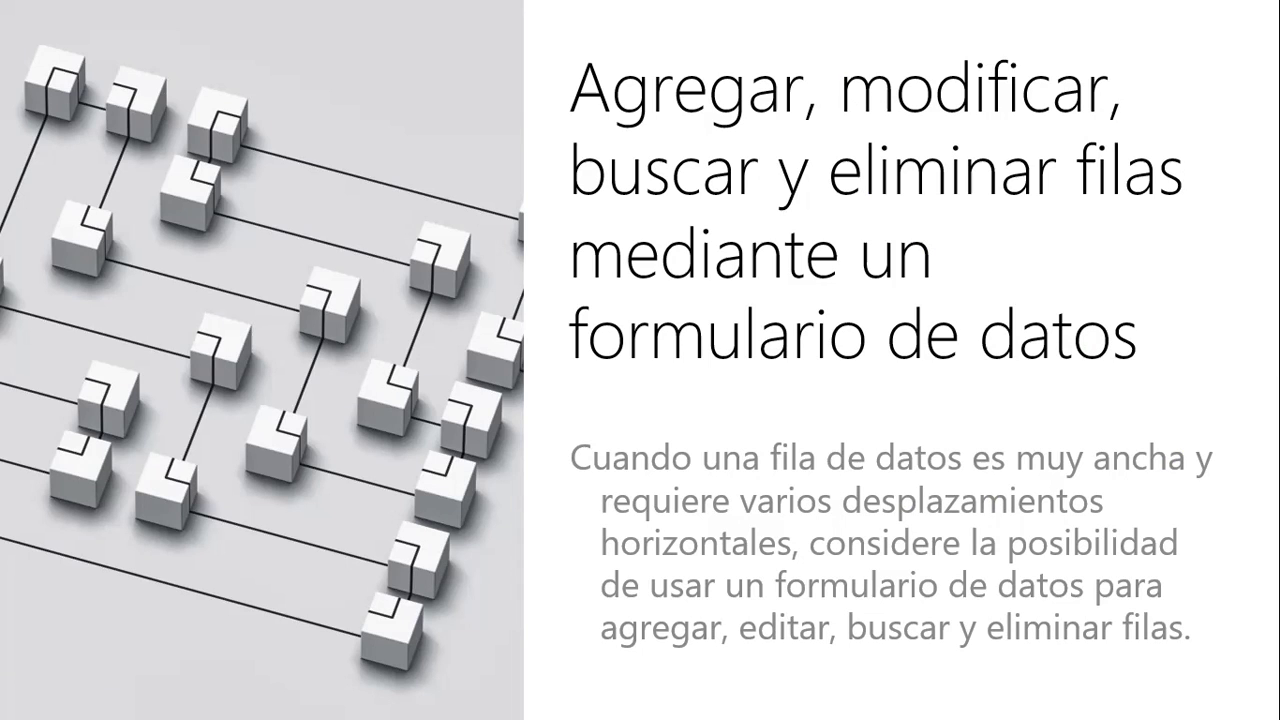
Advance to the green slide on viewing an entire row without horizontal scrolling
{"action": "left_click", "coordinate": [825, 404]}
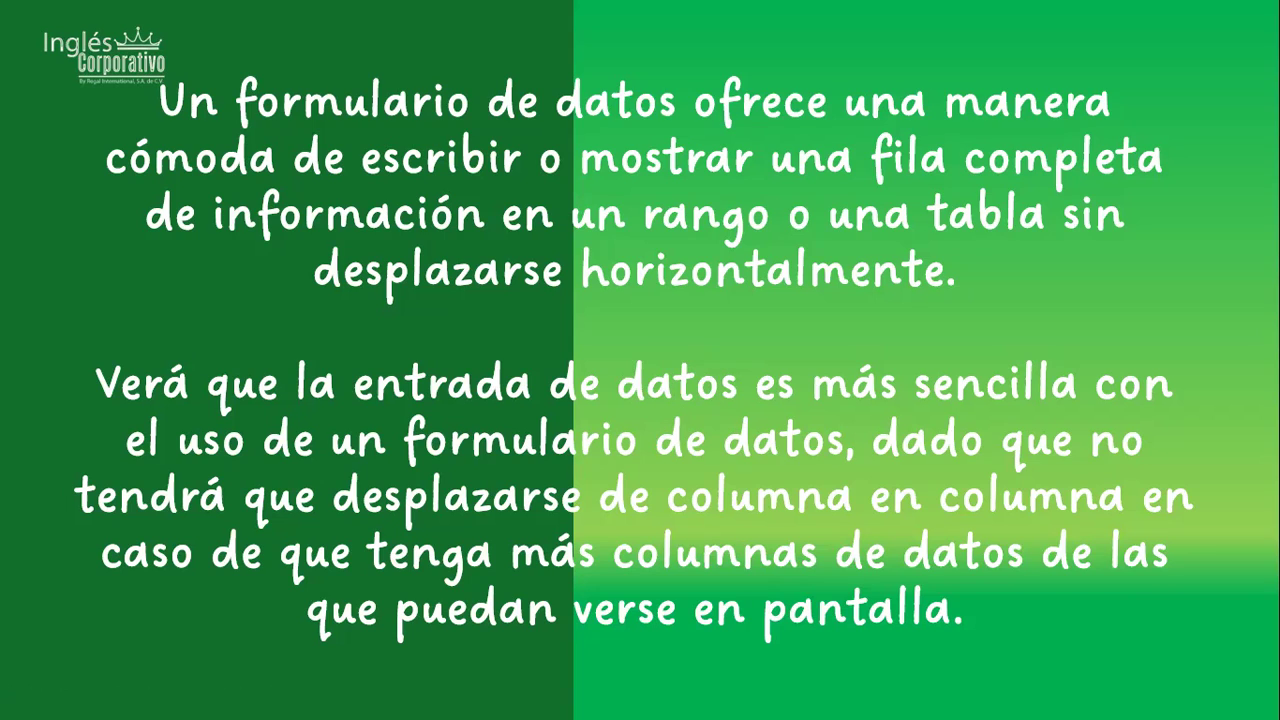
Advance to the slide advising a data form when simple labelled text boxes suffice
{"action": "left_click", "coordinate": [845, 351]}
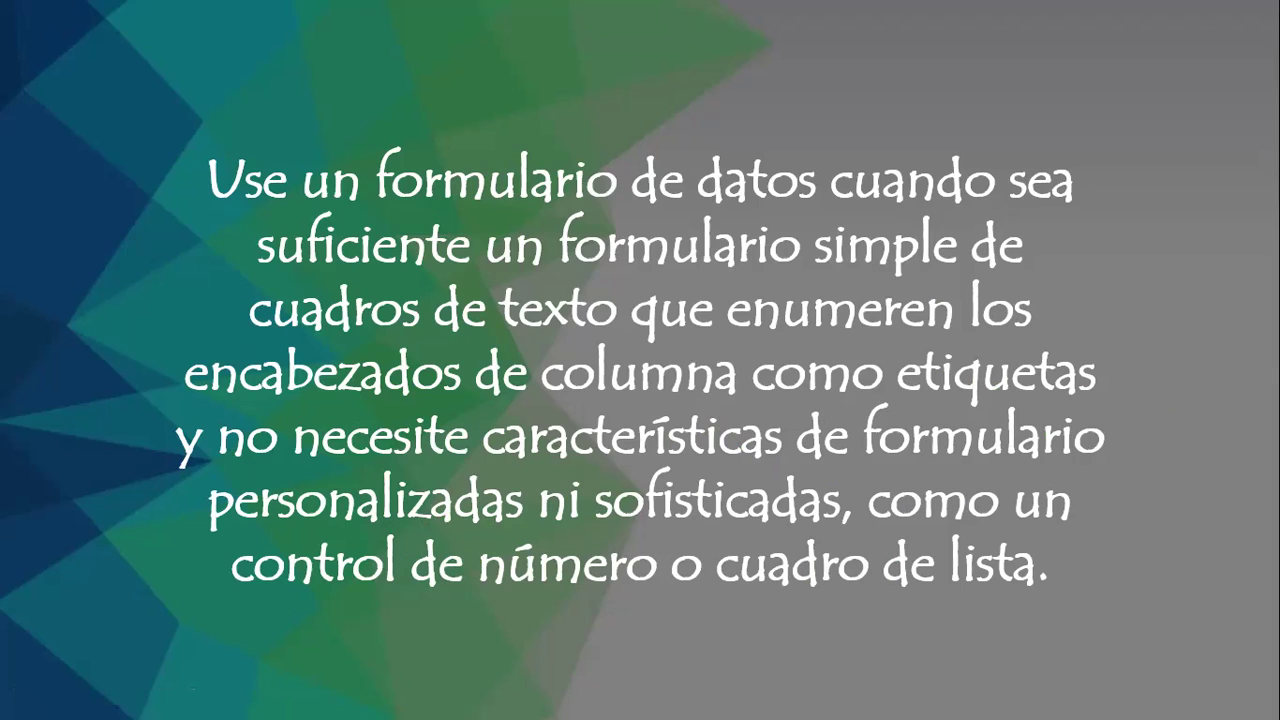
Advance to the slide picturing the example Clientes data form with one customer record
{"action": "left_click", "coordinate": [1097, 541]}
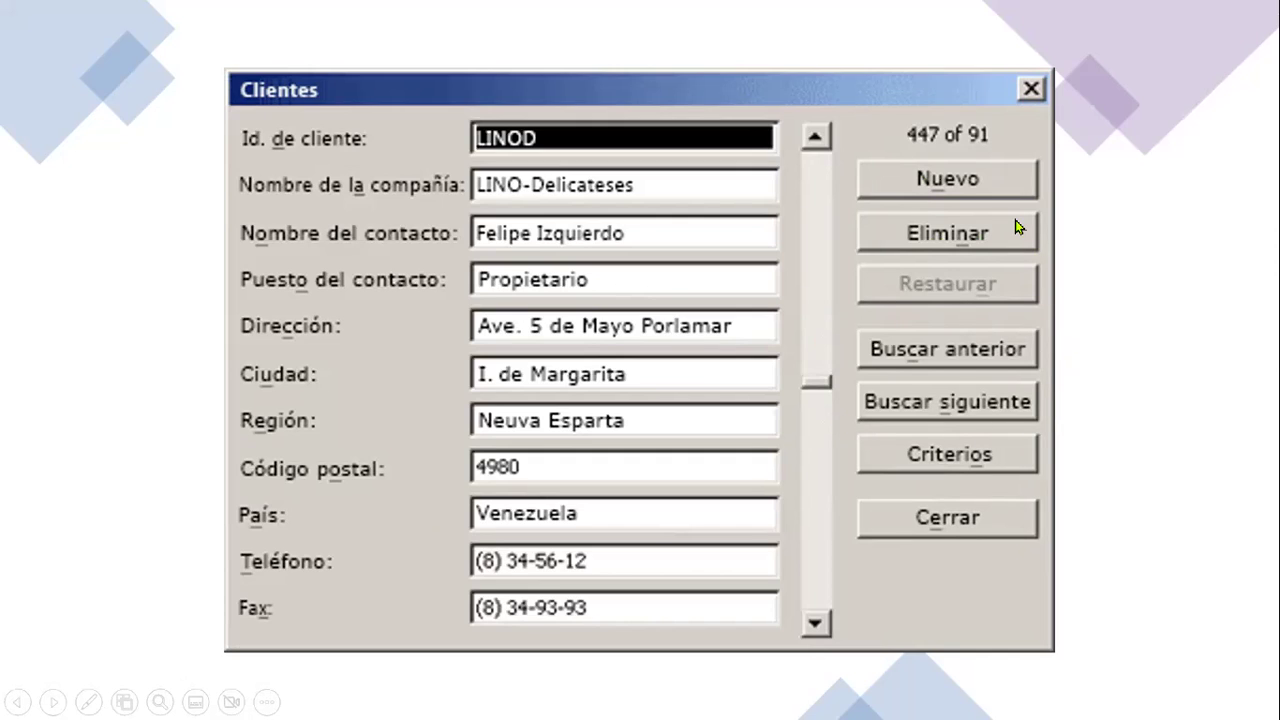
Step through the data form slides, revisiting the Clientes example, to the adding/updating/deleting rows slide
{"action": "left_click", "coordinate": [846, 418]}
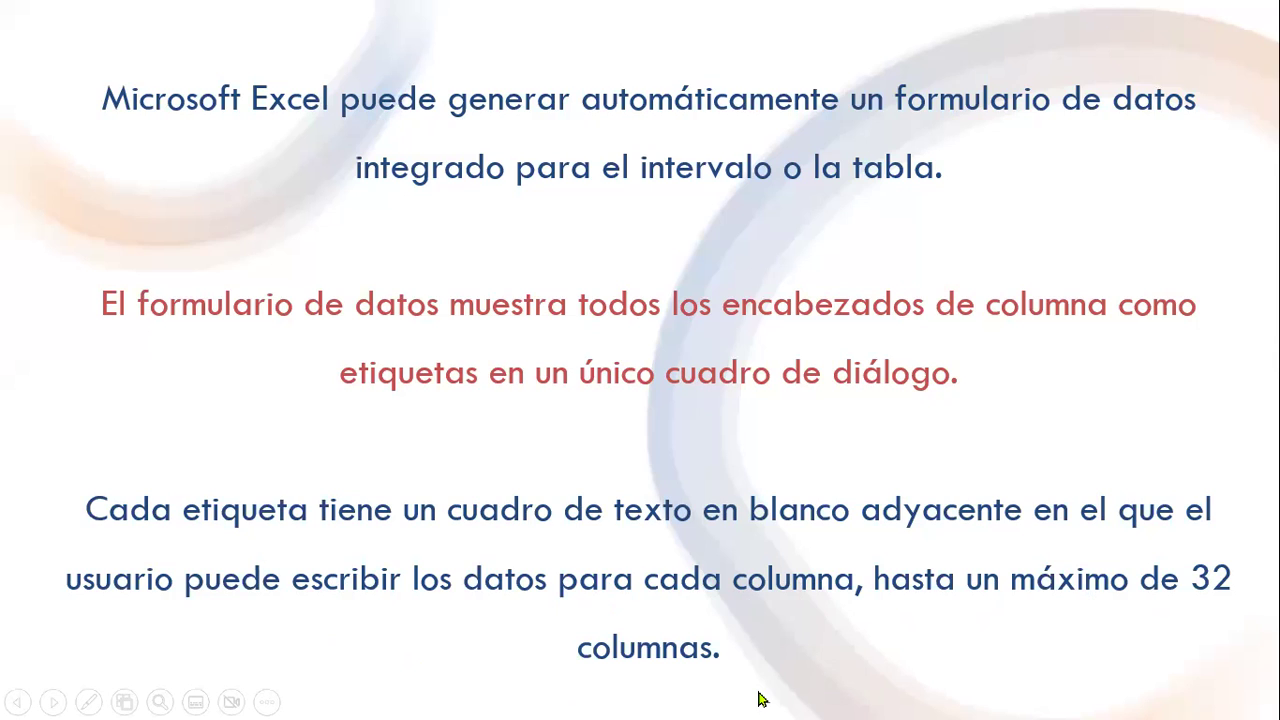
{"action": "key", "text": "Right"}
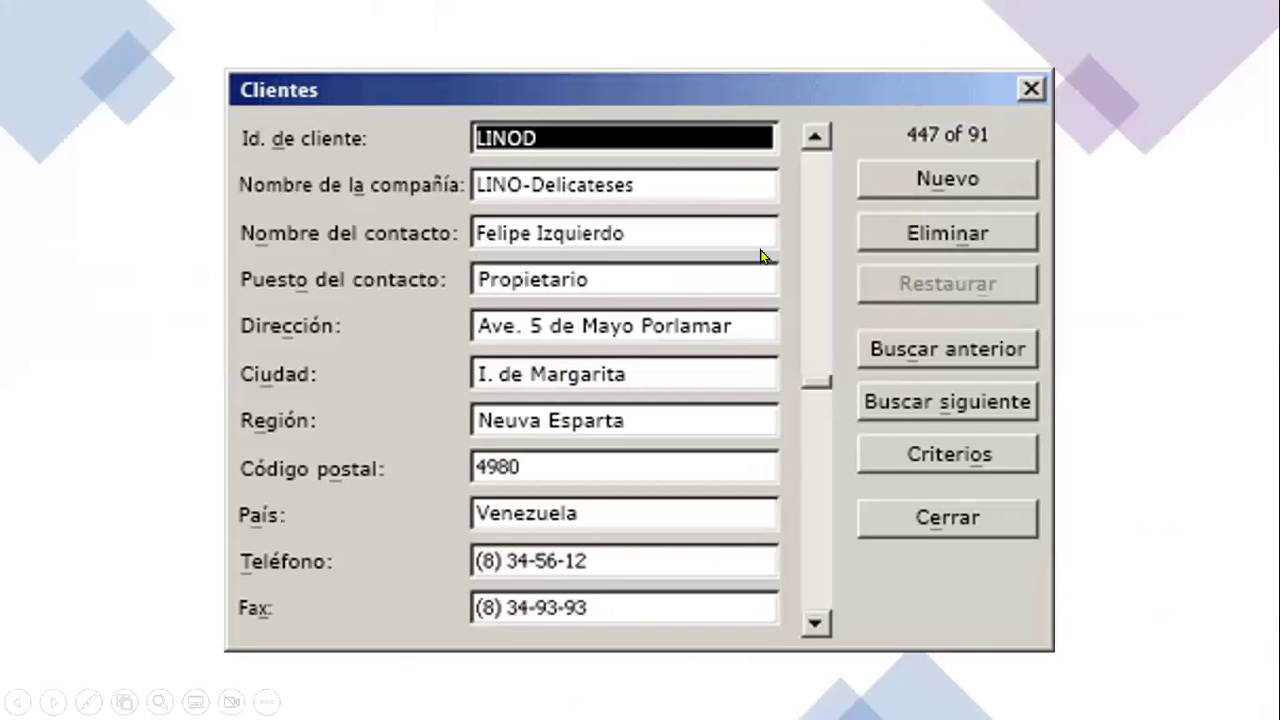
{"action": "left_click", "coordinate": [609, 345]}
{"action": "left_click", "coordinate": [646, 370]}
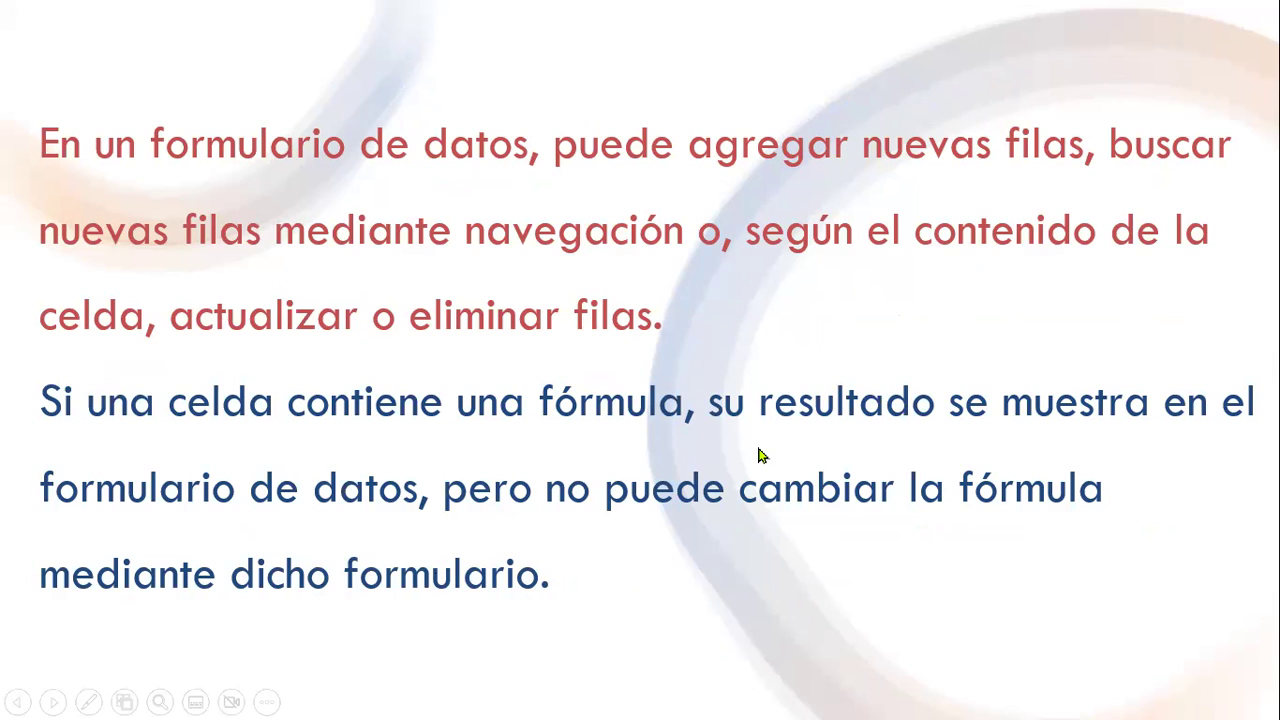
Advance the slideshow to the EJEMPLOS title slide
{"action": "left_click", "coordinate": [724, 578]}
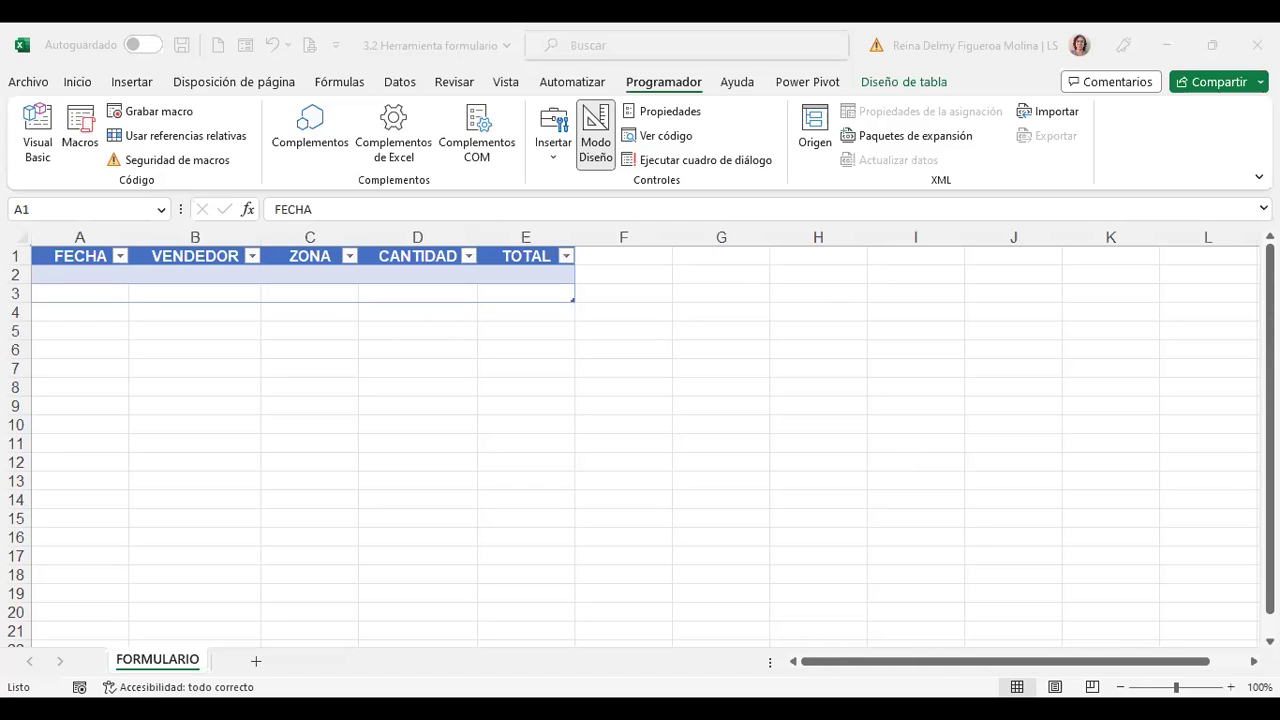
Zoom the FORMULARIO sheet from 100% to 120%
{"action": "left_click", "coordinate": [1230, 687]}
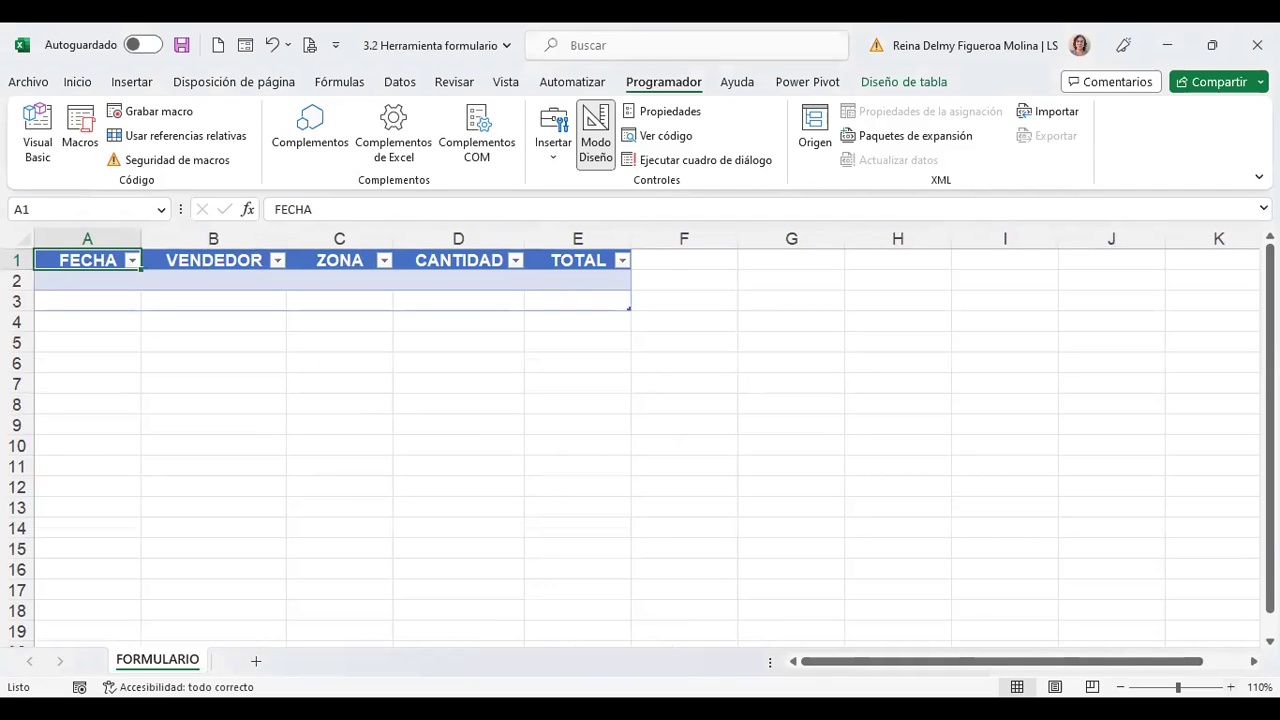
{"action": "left_click", "coordinate": [1230, 687]}
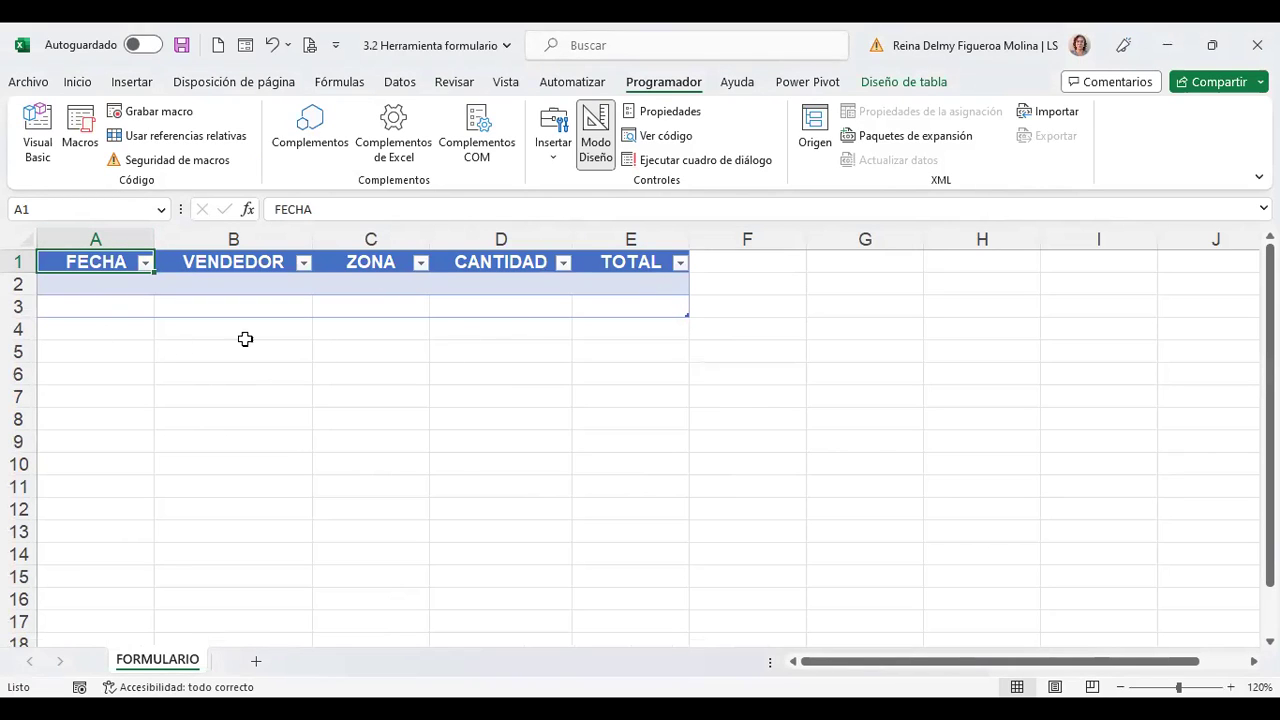
Enter 28/1/2023 in cell A2 under FECHA
{"action": "left_click", "coordinate": [103, 288]}
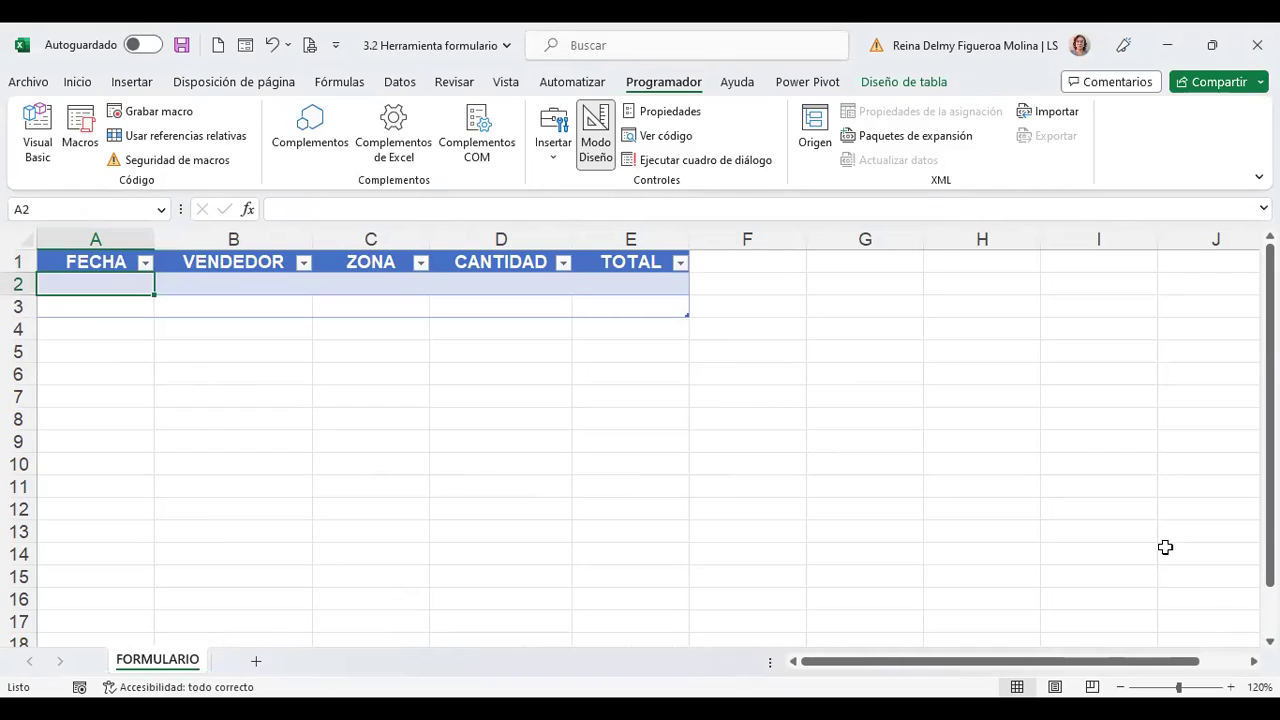
{"action": "type", "text": "2"}
{"action": "type", "text": "8/1/"}
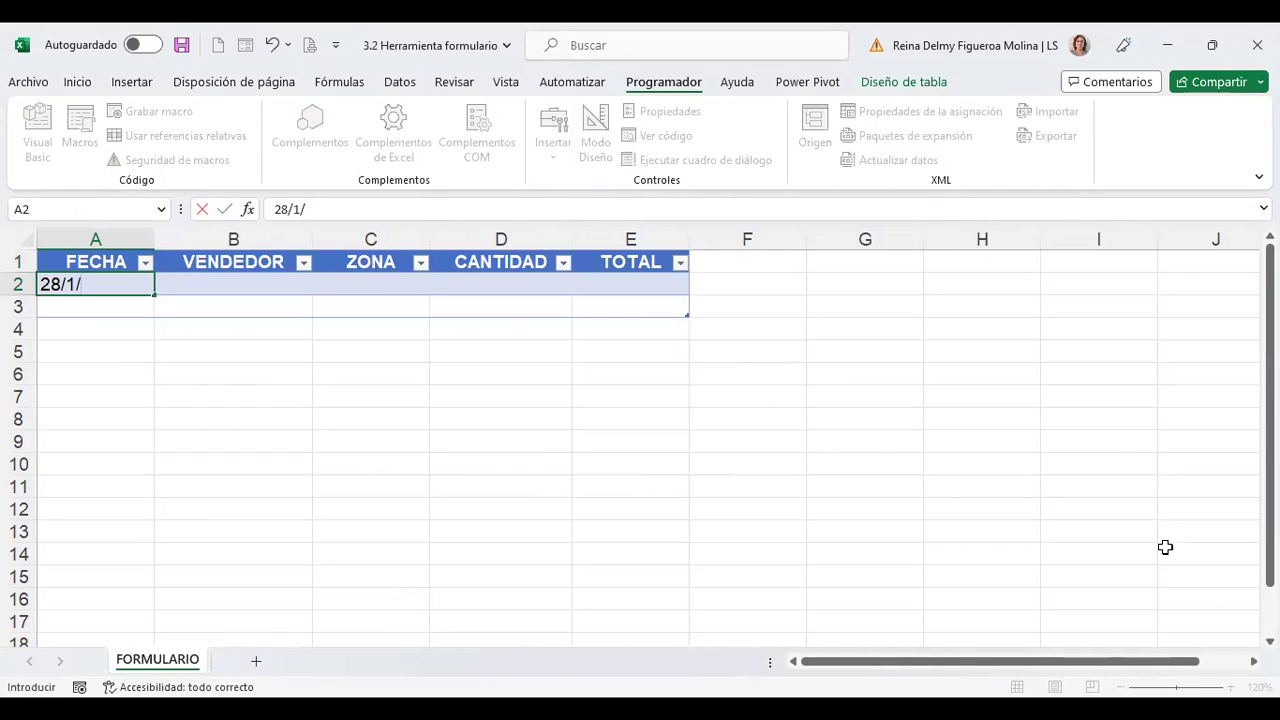
{"action": "type", "text": "2023"}
{"action": "key", "text": "Tab"}
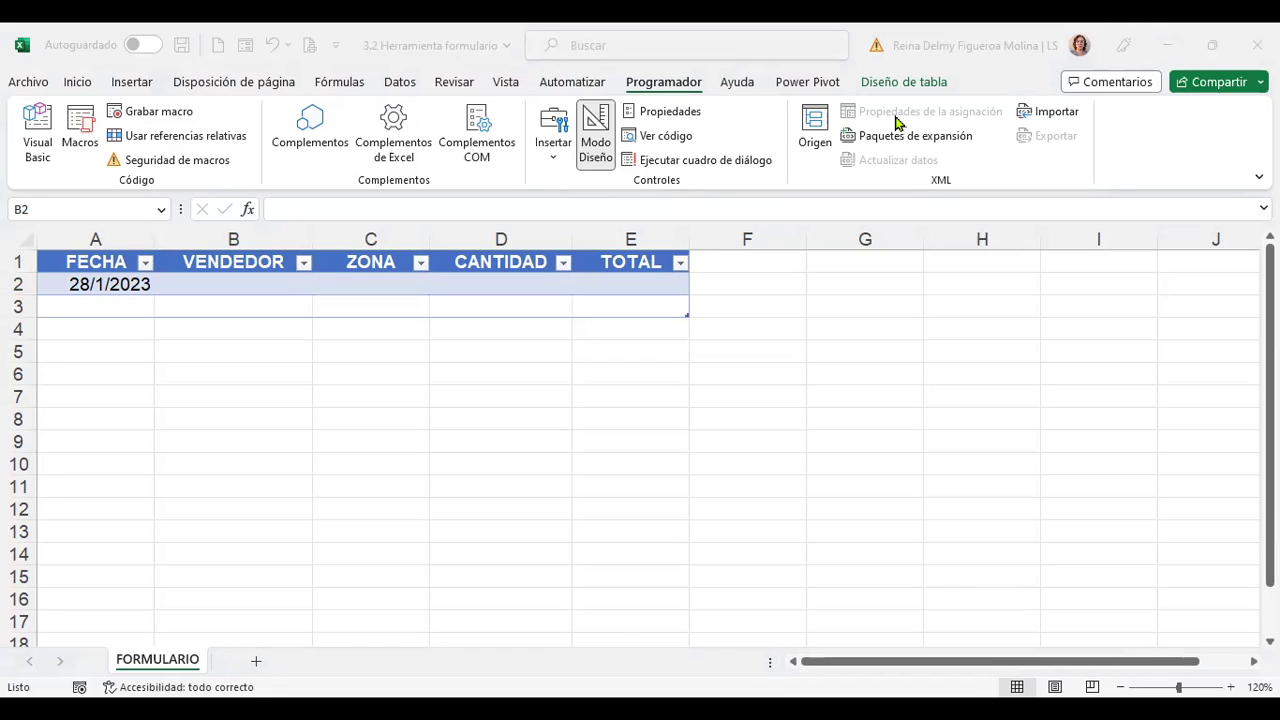
Enter four seller names down the VENDEDOR column in B2:B5
{"action": "left_click", "coordinate": [256, 277]}
{"action": "type", "text": "Diego Mendoza"}
{"action": "key", "text": "Return"}
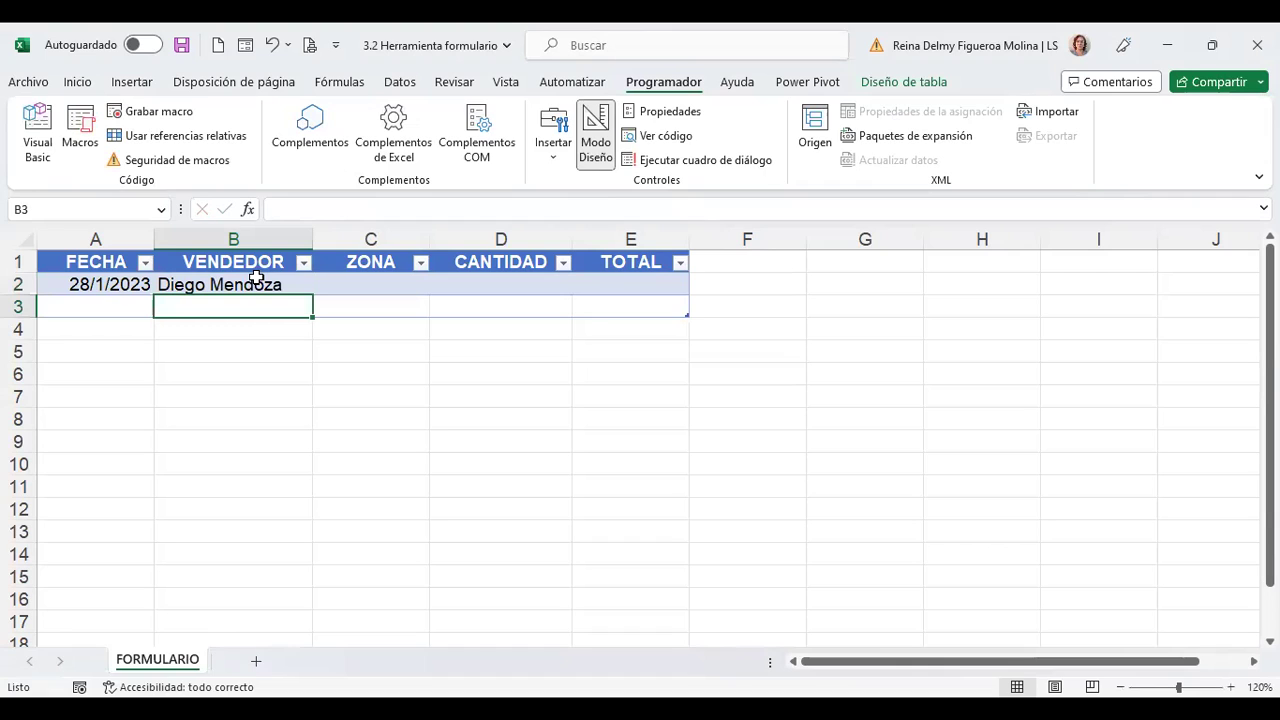
{"action": "type", "text": "Edwin P´rez"}
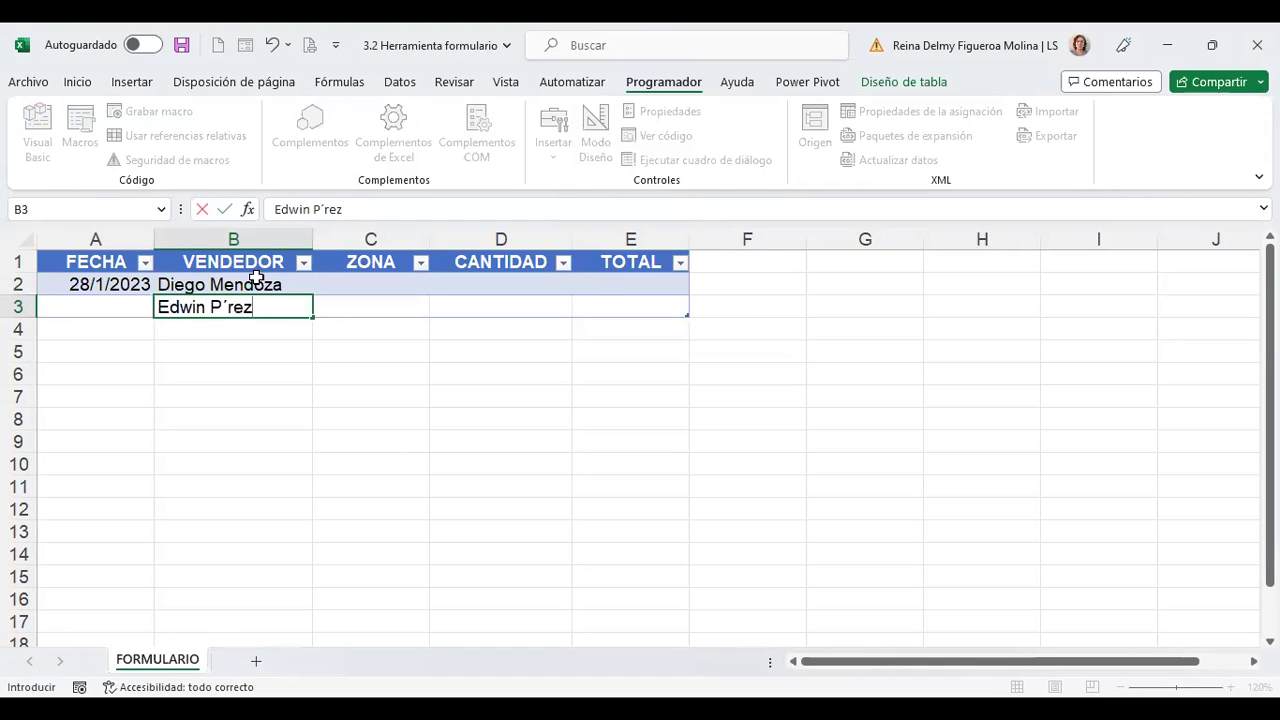
{"action": "key", "text": "BackSpace"}
{"action": "key", "text": "BackSpace"}
{"action": "key", "text": "BackSpace"}
{"action": "type", "text": "érez"}
{"action": "key", "text": "Return"}
{"action": "type", "text": "Flor Ardón"}
{"action": "key", "text": "Return"}
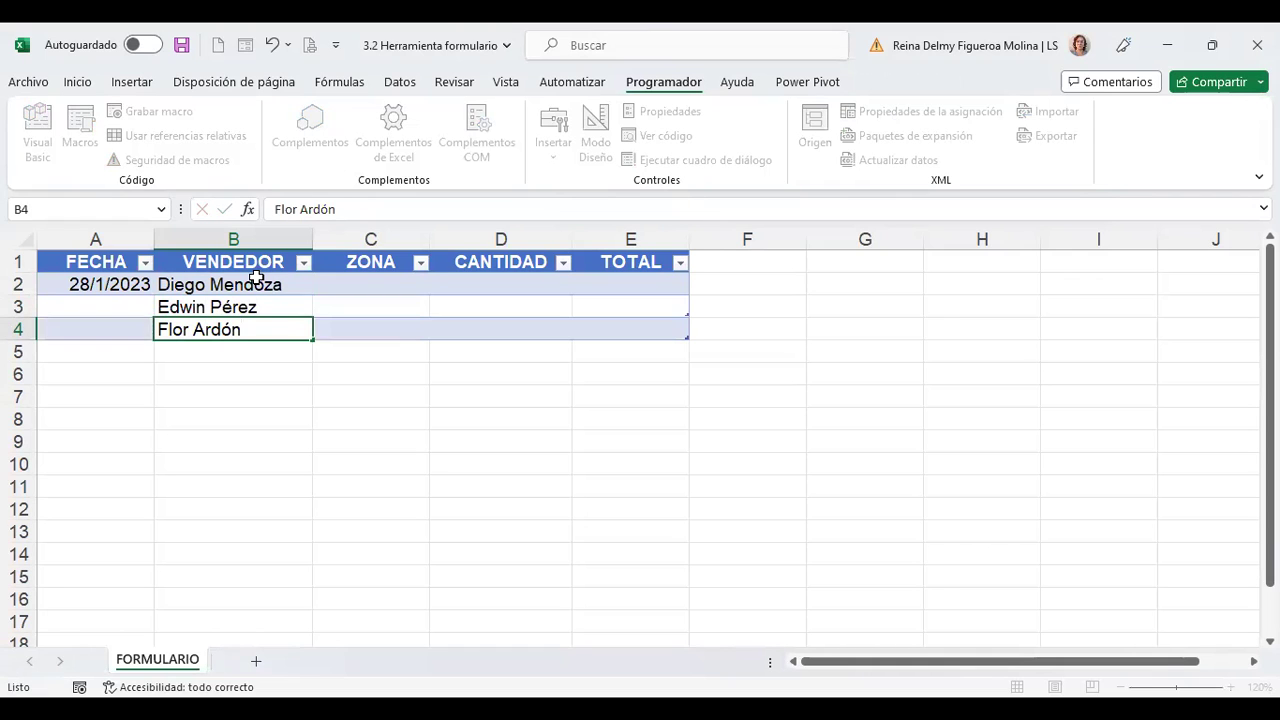
{"action": "type", "text": "José Jiménez"}
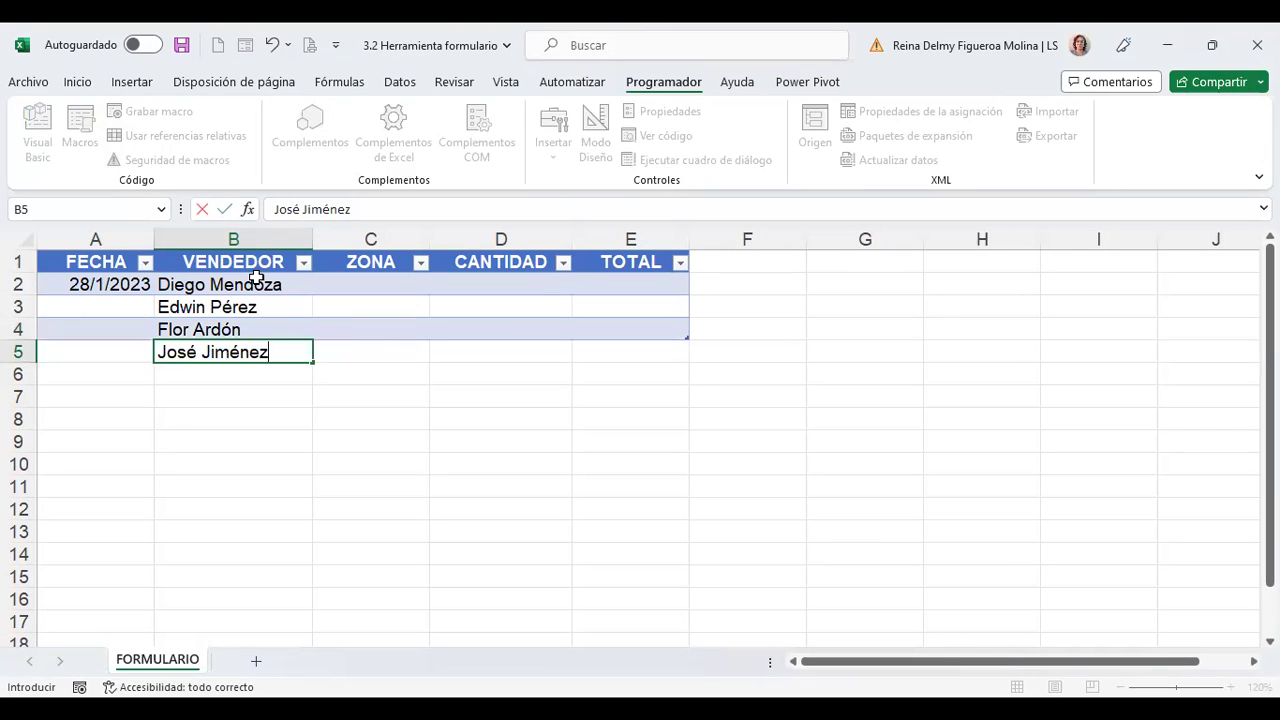
{"action": "key", "text": "Return"}
Copy the date 28/1/2023 from A2 into FECHA cells A3:A5
{"action": "key", "text": "Up"}
{"action": "key", "text": "Up"}
{"action": "key", "text": "Up"}
{"action": "key", "text": "Left"}
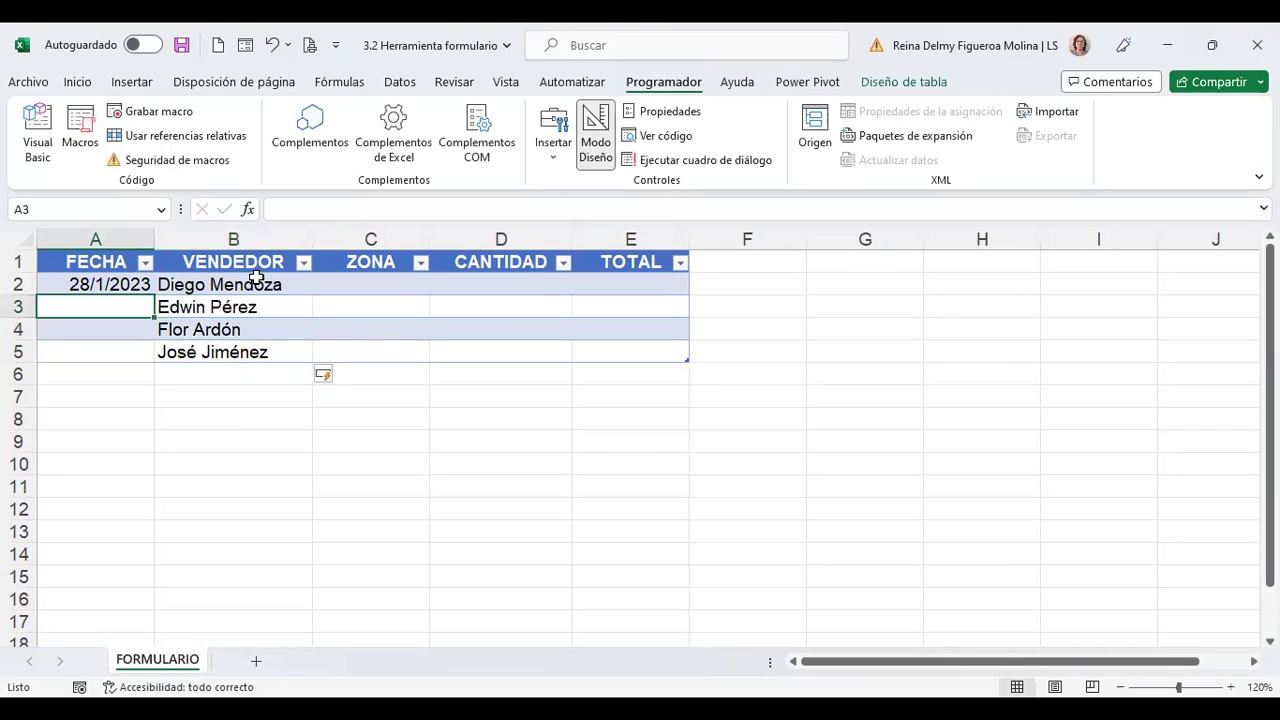
{"action": "key", "text": "Up"}
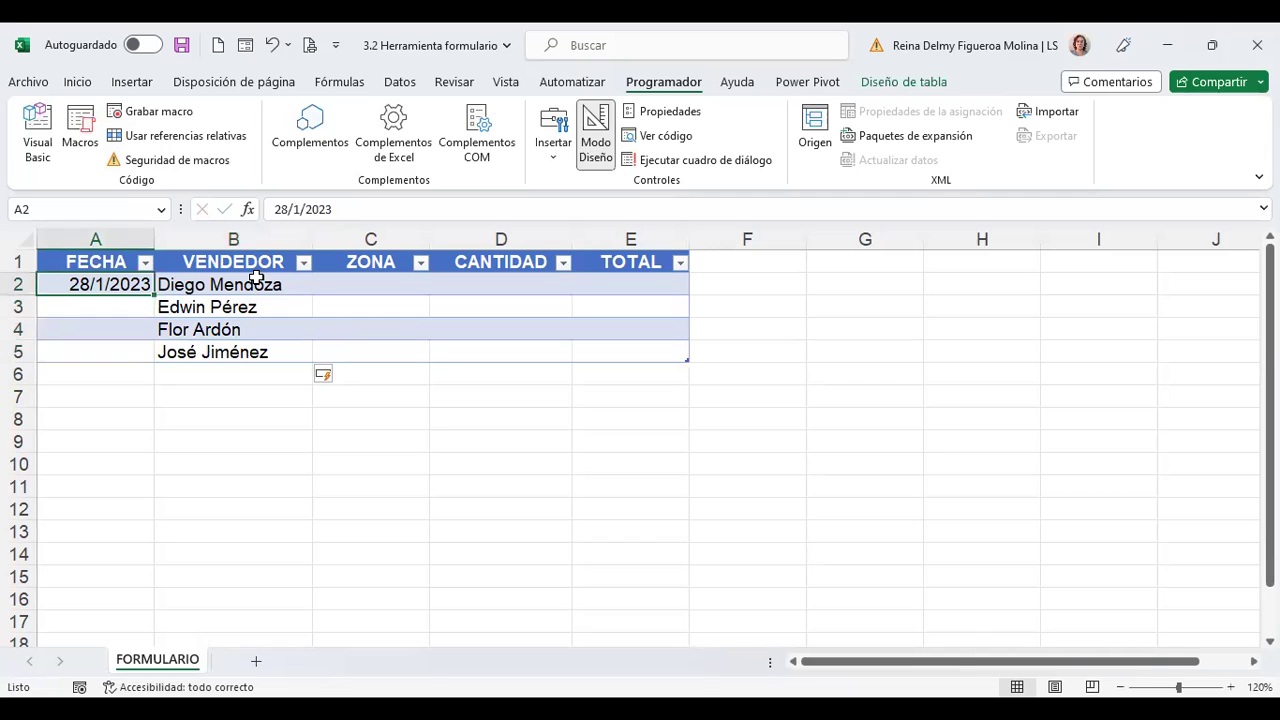
{"action": "key", "text": "ctrl+c"}
{"action": "key", "text": "Down"}
{"action": "key", "text": "shift+Down"}
{"action": "key", "text": "shift+Down"}
{"action": "key", "text": "ctrl+v"}
{"action": "key", "text": "Up"}
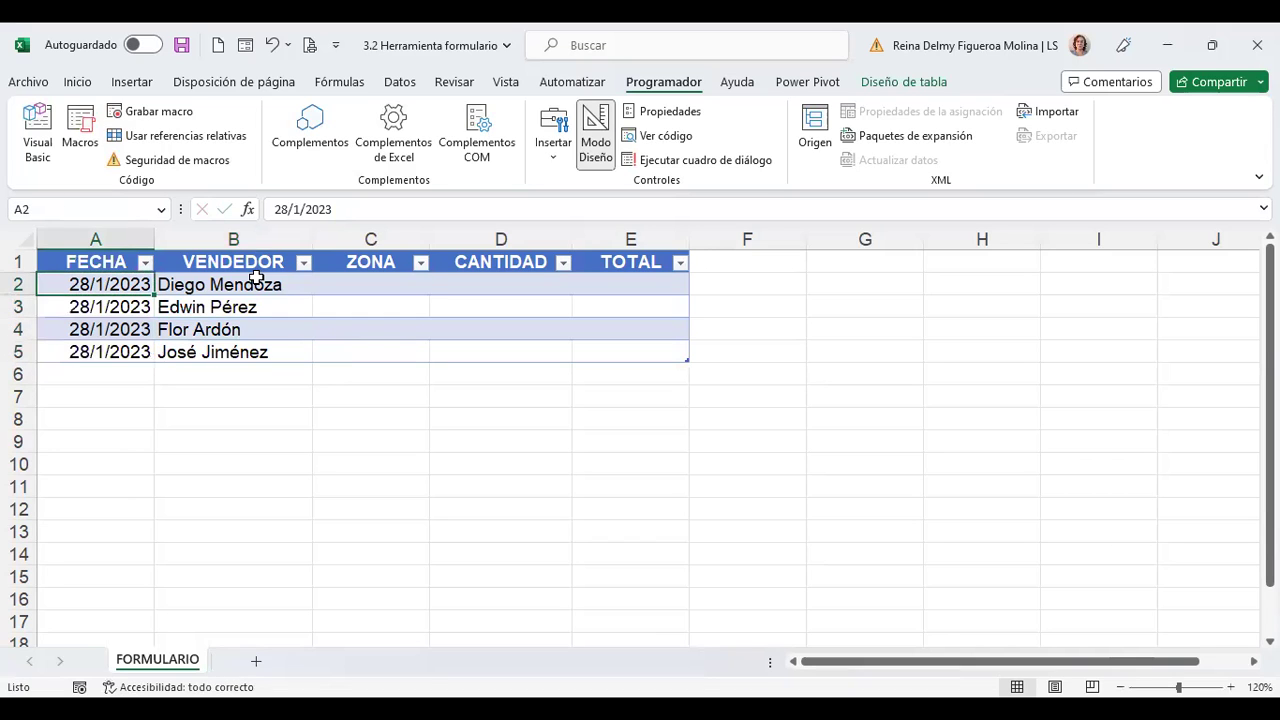
{"action": "key", "text": "Right"}
{"action": "key", "text": "Right"}
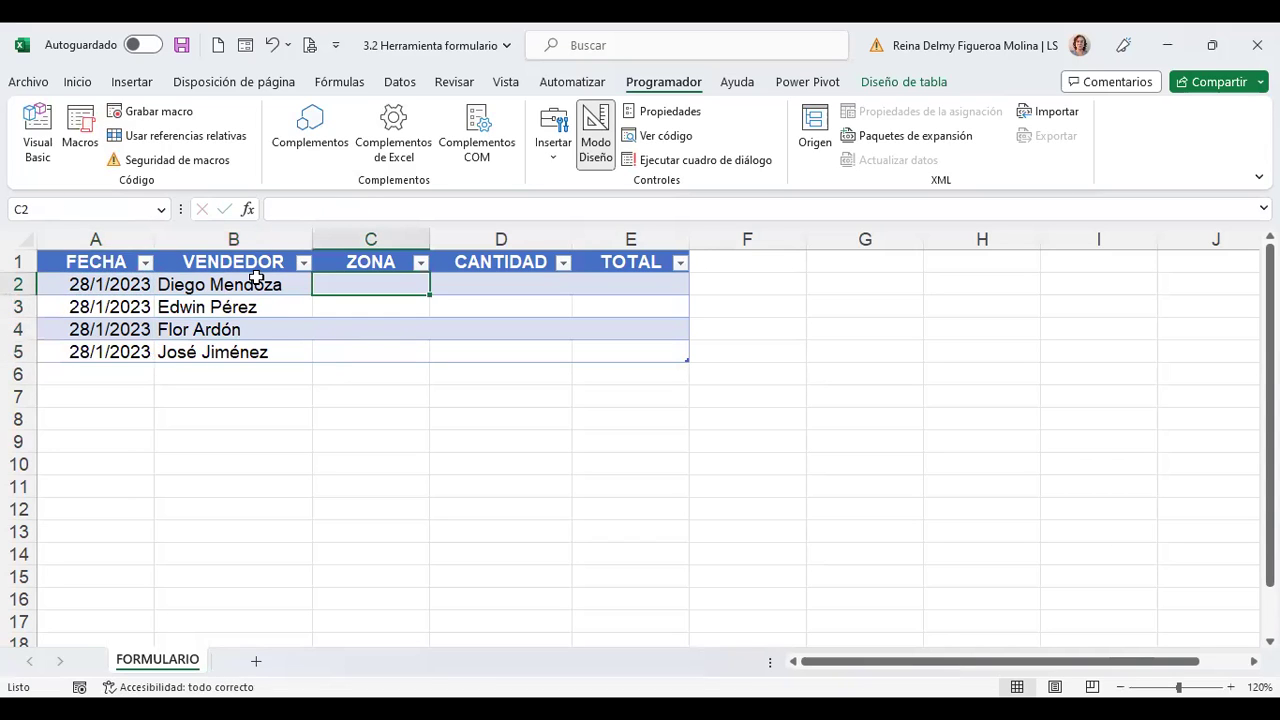
Fill ZONA with Oriente, Centro, Occidente and Oriente in C2:C5
{"action": "type", "text": "Orient"}
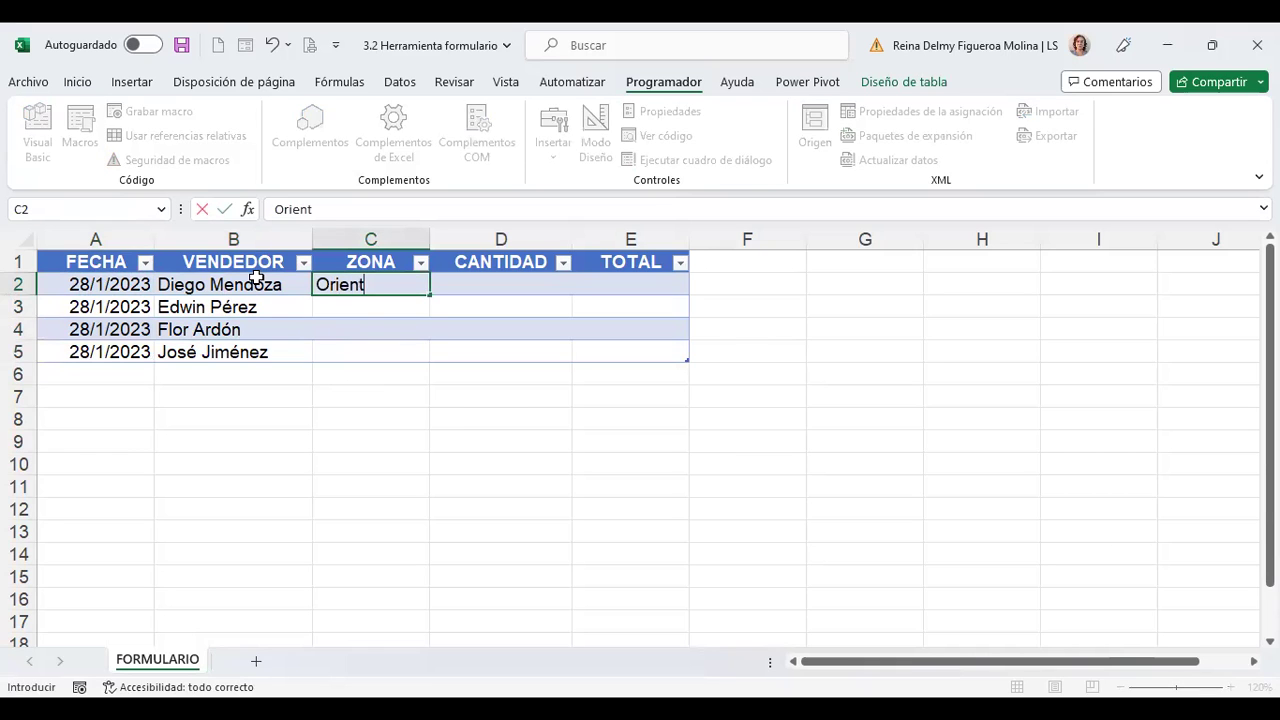
{"action": "type", "text": "e"}
{"action": "key", "text": "Return"}
{"action": "type", "text": "Cenr"}
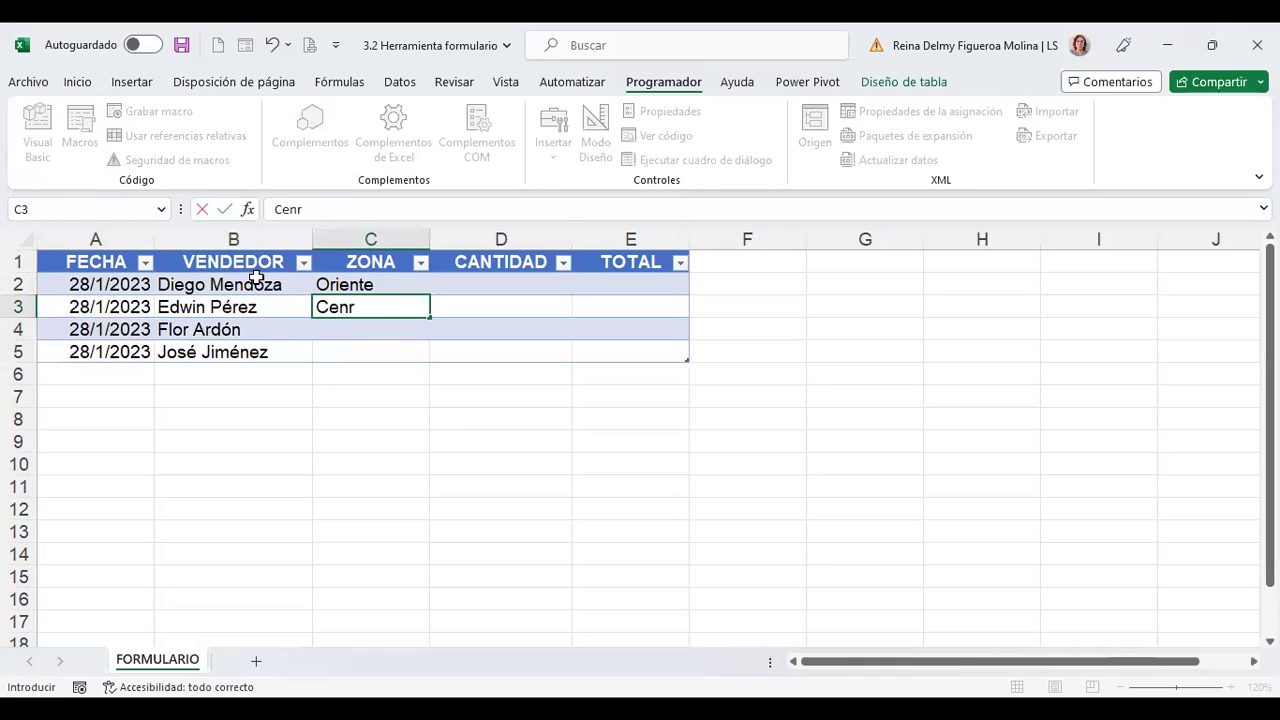
{"action": "key", "text": "BackSpace"}
{"action": "type", "text": "tro"}
{"action": "key", "text": "Return"}
{"action": "type", "text": "Occidente"}
{"action": "key", "text": "Return"}
{"action": "key", "text": "Up"}
{"action": "key", "text": "Up"}
{"action": "key", "text": "Up"}
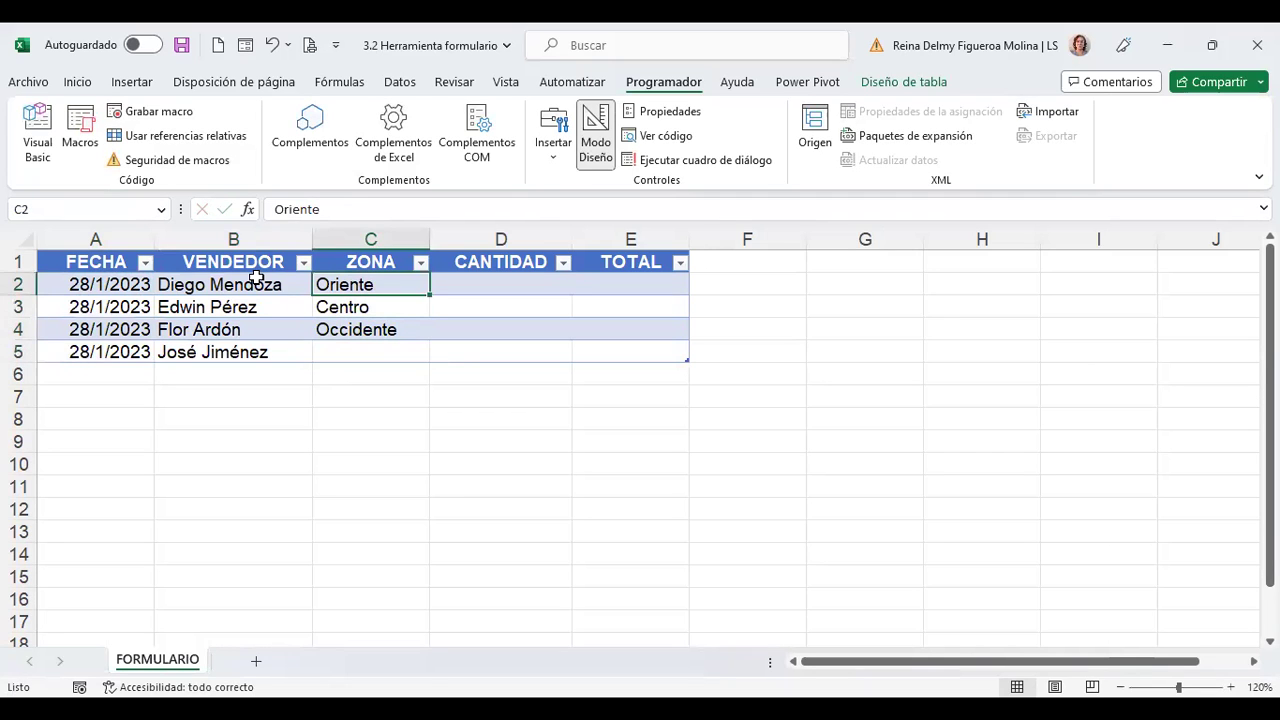
{"action": "key", "text": "ctrl+c"}
{"action": "key", "text": "Down"}
{"action": "key", "text": "Down"}
{"action": "key", "text": "Down"}
{"action": "key", "text": "Return"}
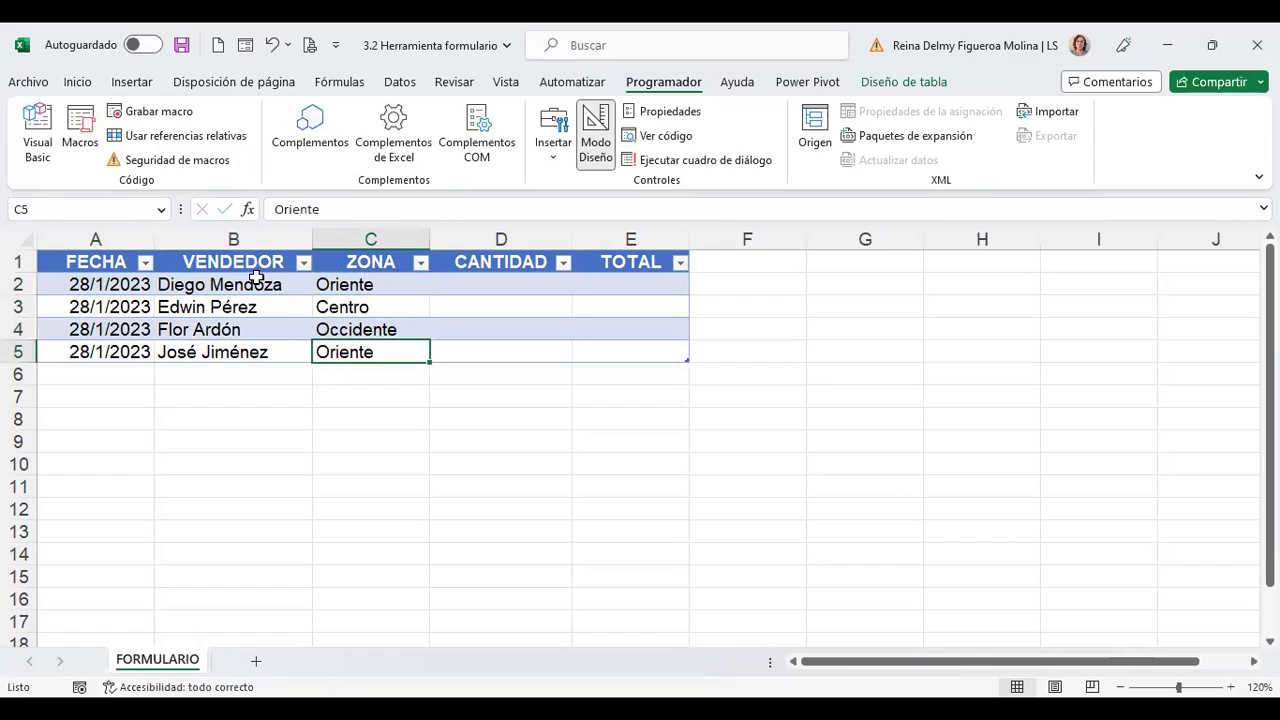
{"action": "key", "text": "Right"}
{"action": "key", "text": "Up"}
{"action": "key", "text": "Up"}
{"action": "key", "text": "Up"}
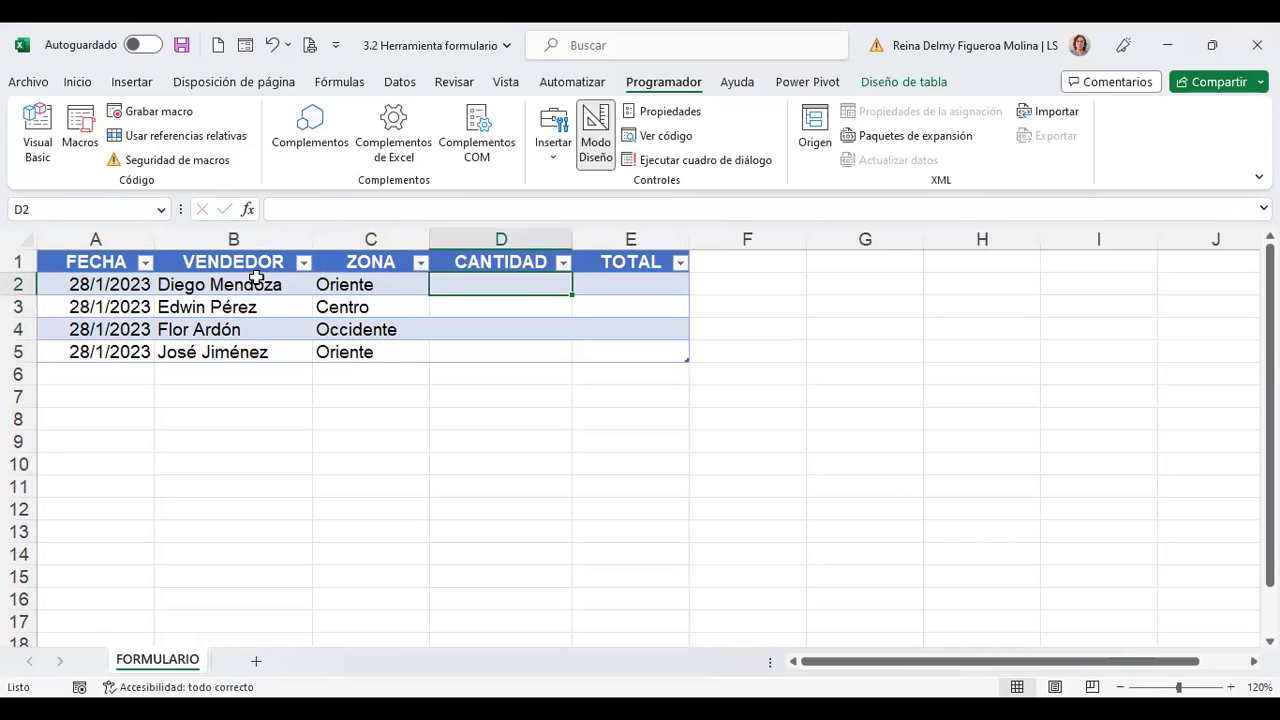
Enter CANTIDAD values 90, 70, 83 and 50 in D2:D5
{"action": "type", "text": "0"}
{"action": "key", "text": "BackSpace"}
{"action": "type", "text": "90"}
{"action": "key", "text": "Return"}
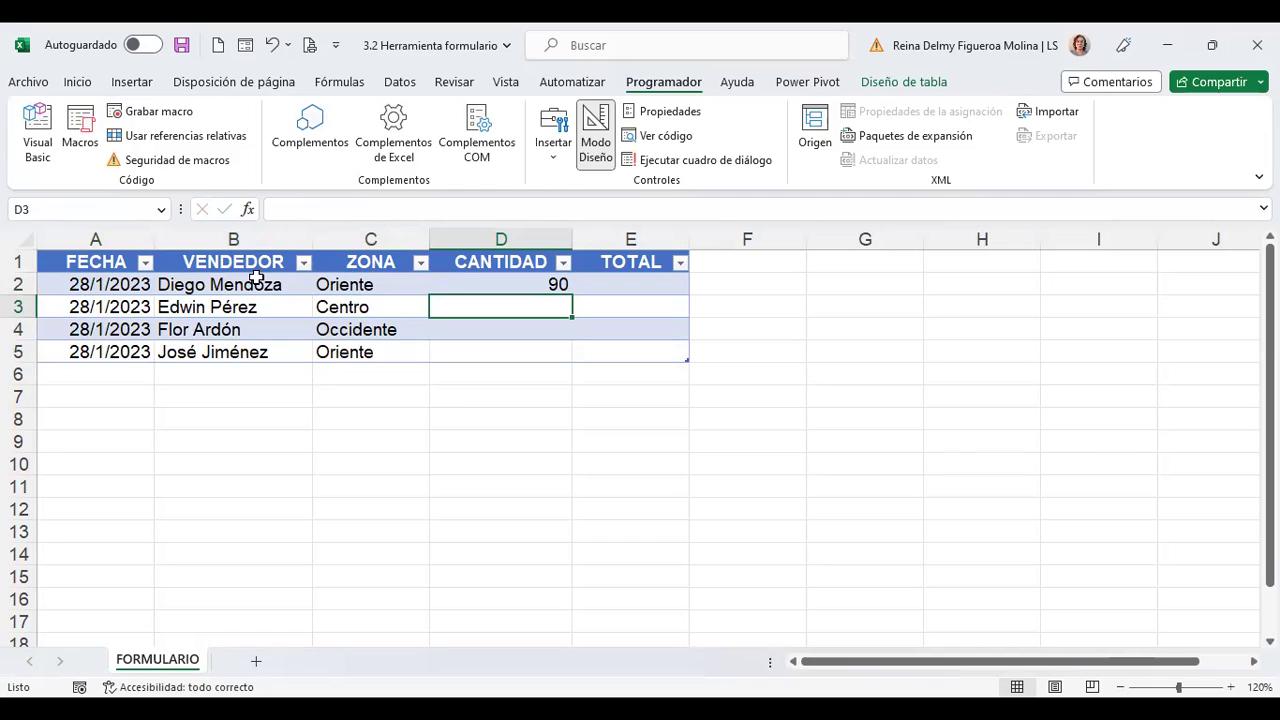
{"action": "type", "text": "70"}
{"action": "key", "text": "Return"}
{"action": "type", "text": "83"}
{"action": "key", "text": "Return"}
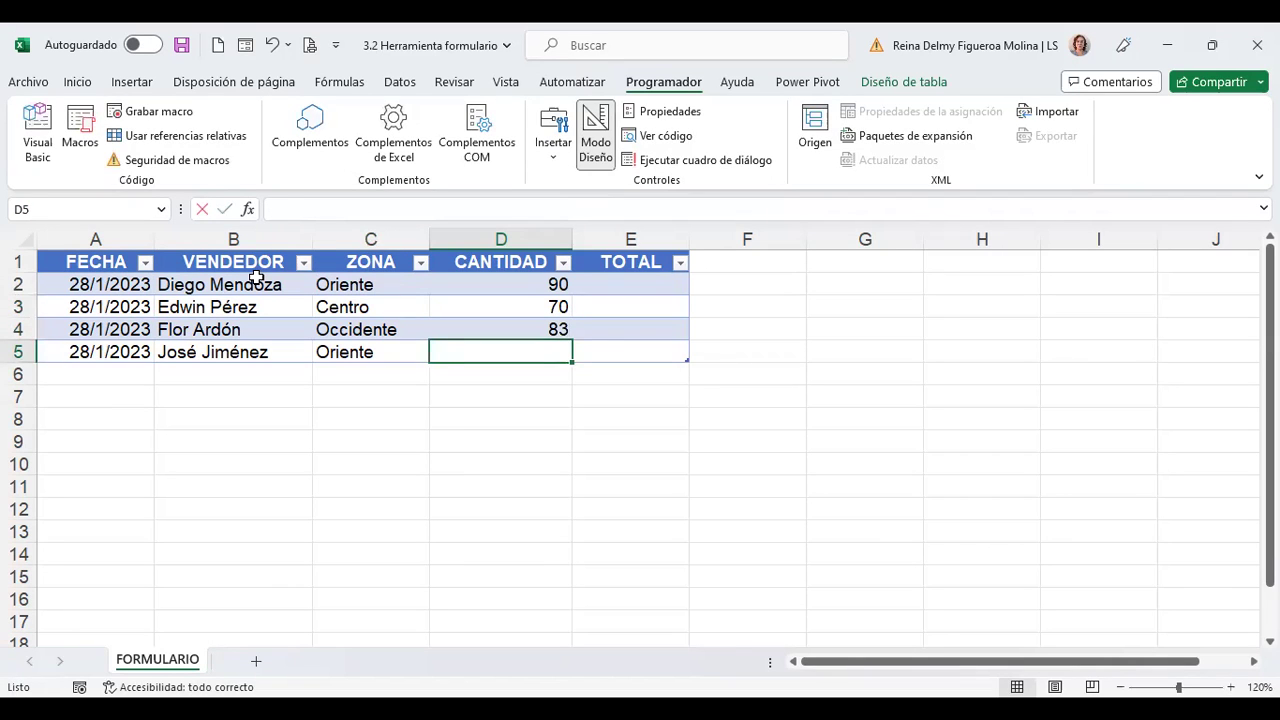
{"action": "type", "text": "50"}
{"action": "key", "text": "Tab"}
{"action": "key", "text": "Up"}
{"action": "key", "text": "Up"}
{"action": "key", "text": "Up"}
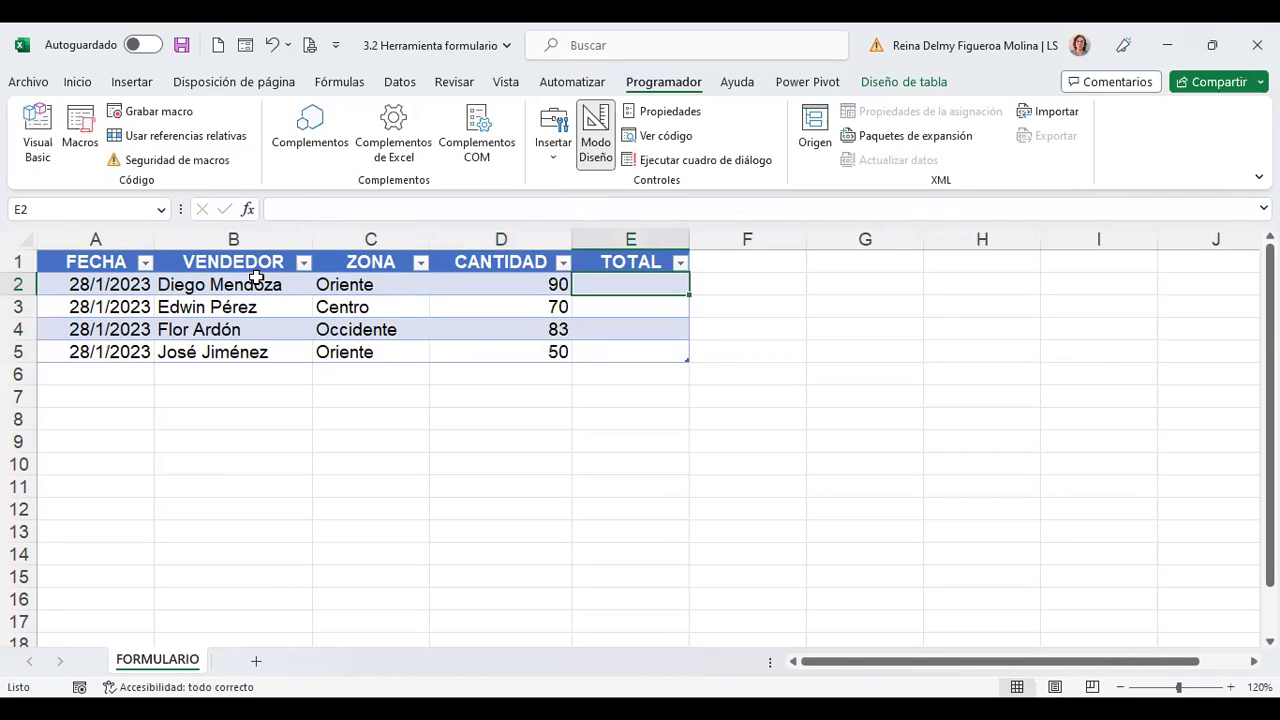
Enter TOTAL values 100, 940, 350 and 600 in E2:E5, then return to A2
{"action": "type", "text": "100"}
{"action": "key", "text": "Return"}
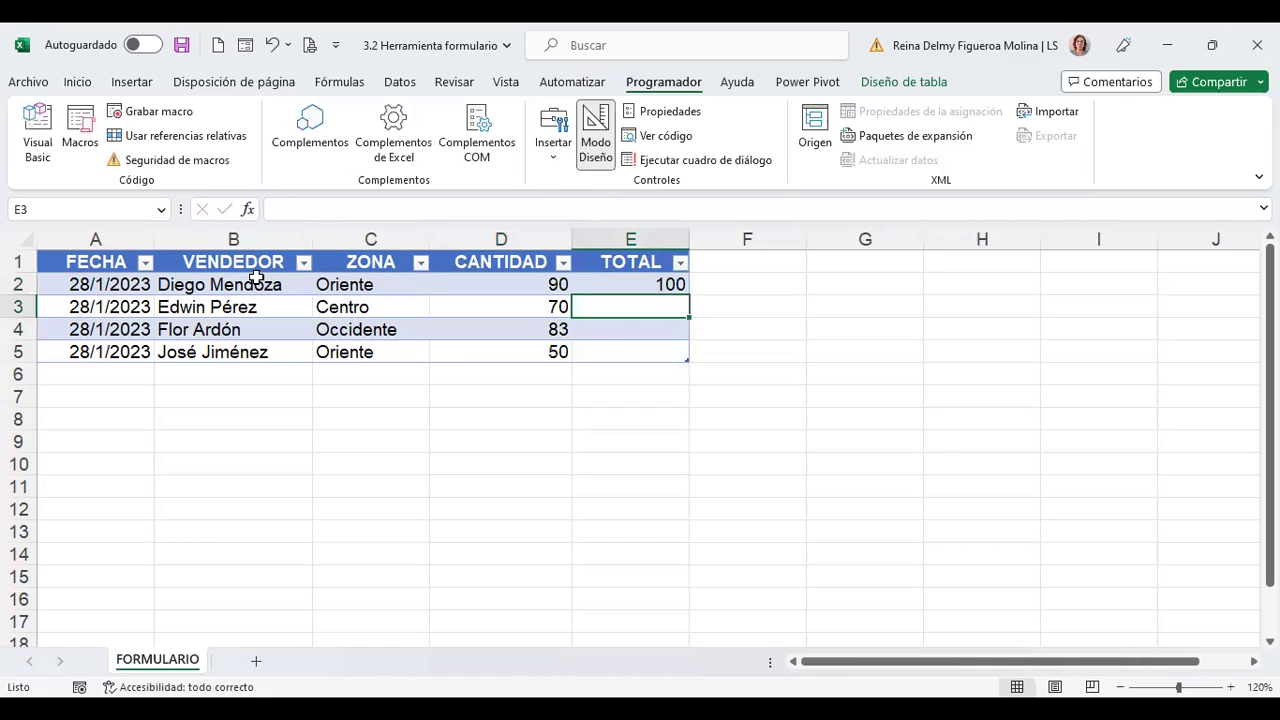
{"action": "type", "text": "940"}
{"action": "key", "text": "Return"}
{"action": "type", "text": "350"}
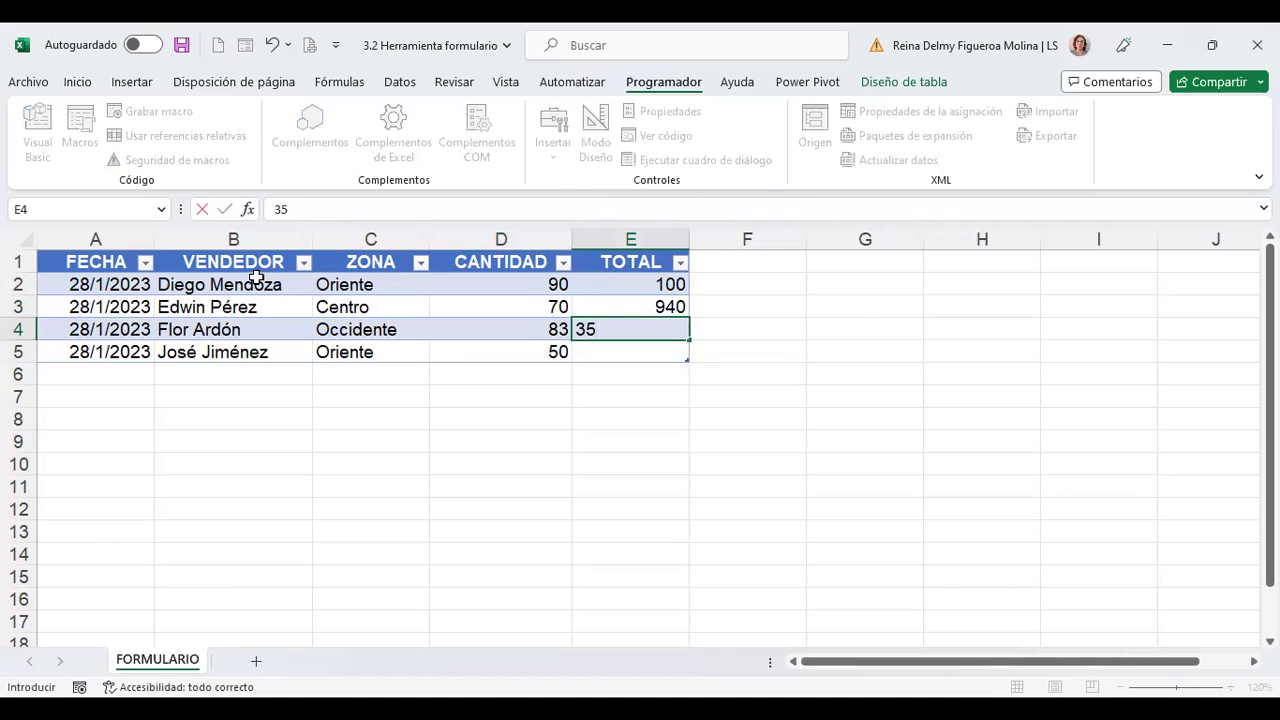
{"action": "key", "text": "Return"}
{"action": "type", "text": "60"}
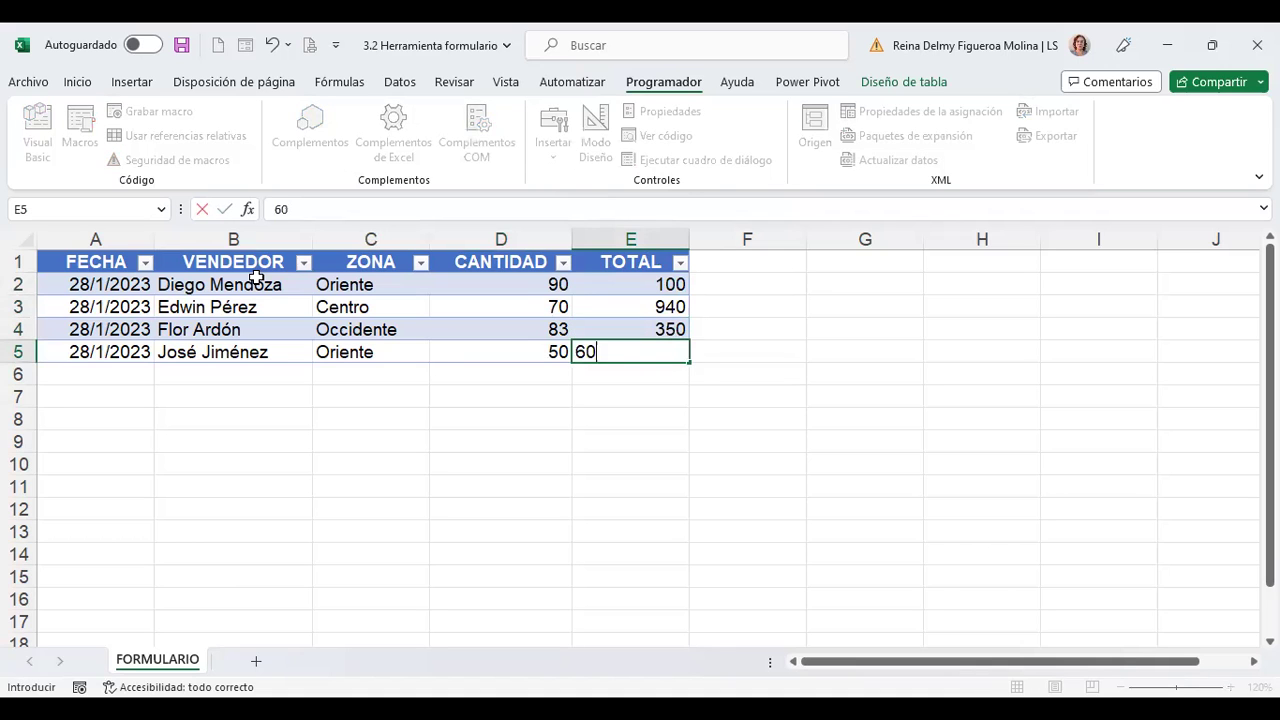
{"action": "type", "text": "0"}
{"action": "key", "text": "Up"}
{"action": "key", "text": "Up"}
{"action": "key", "text": "Up"}
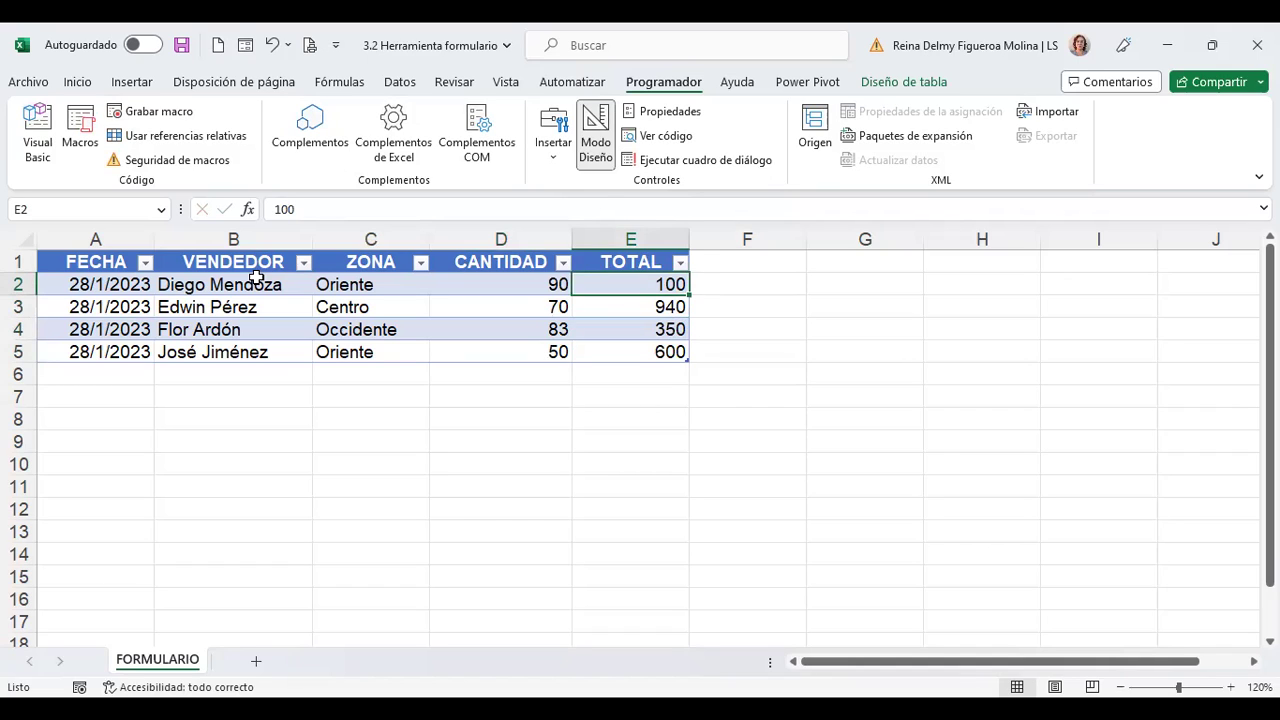
{"action": "key", "text": "Left"}
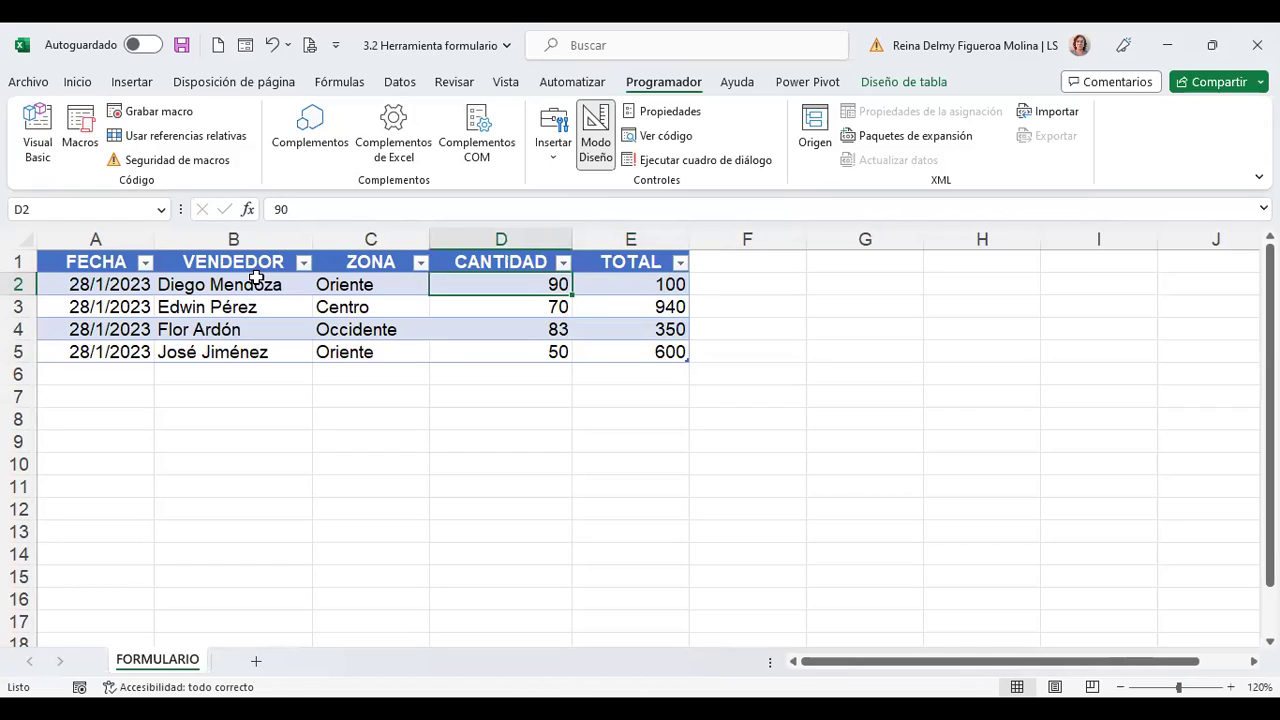
{"action": "key", "text": "Left"}
{"action": "key", "text": "Left"}
{"action": "key", "text": "Left"}
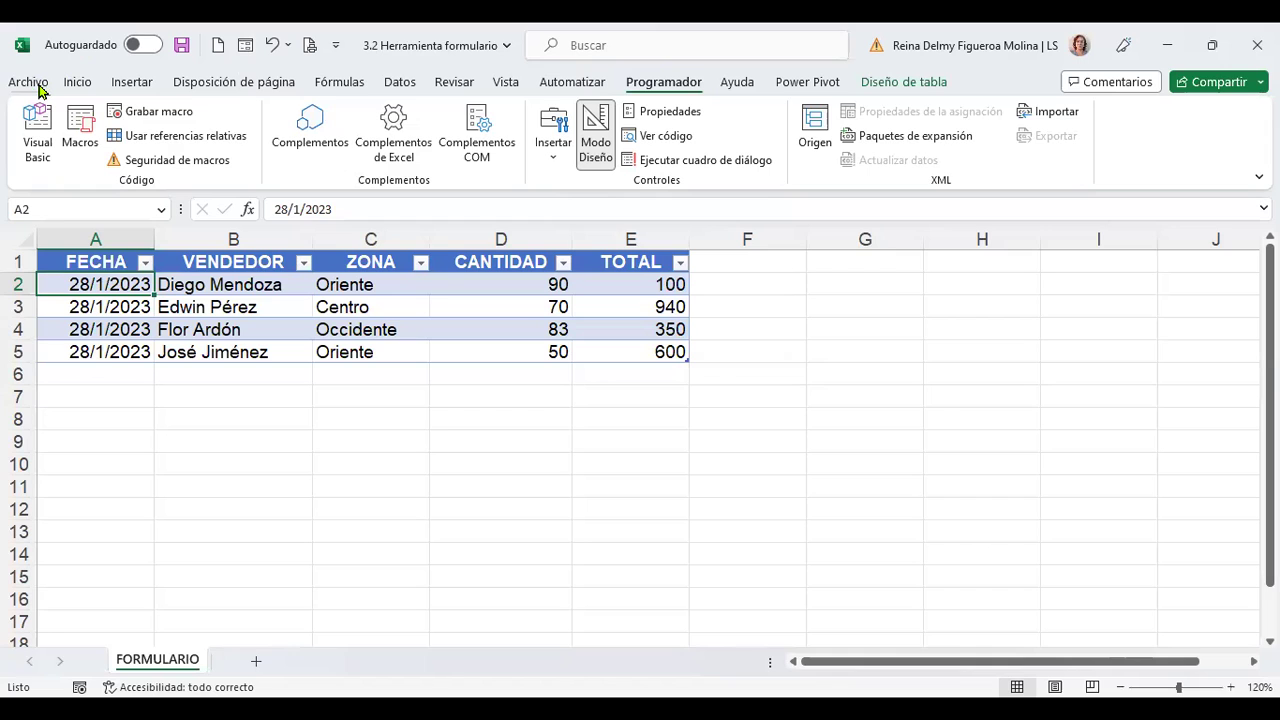
Open Opciones from Archivo and go to the Personalizar cinta de opciones page
{"action": "left_click", "coordinate": [30, 82]}
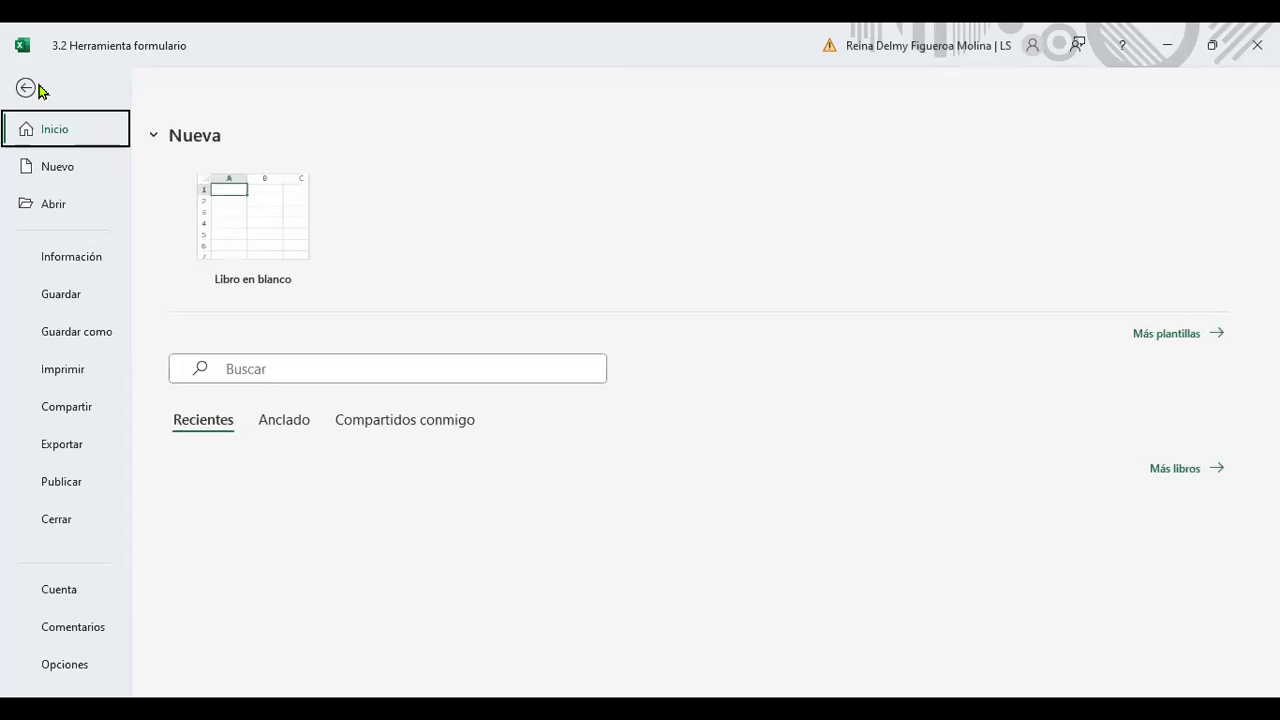
{"action": "left_click", "coordinate": [65, 667]}
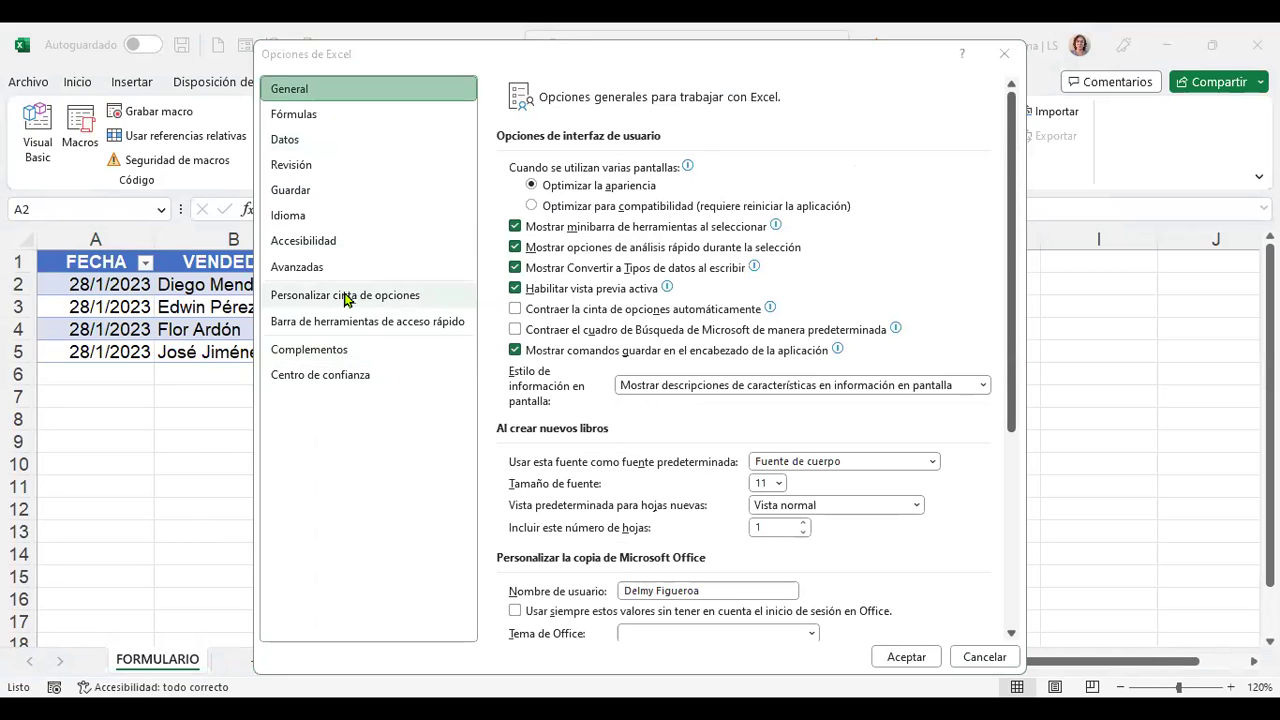
{"action": "left_click", "coordinate": [435, 304]}
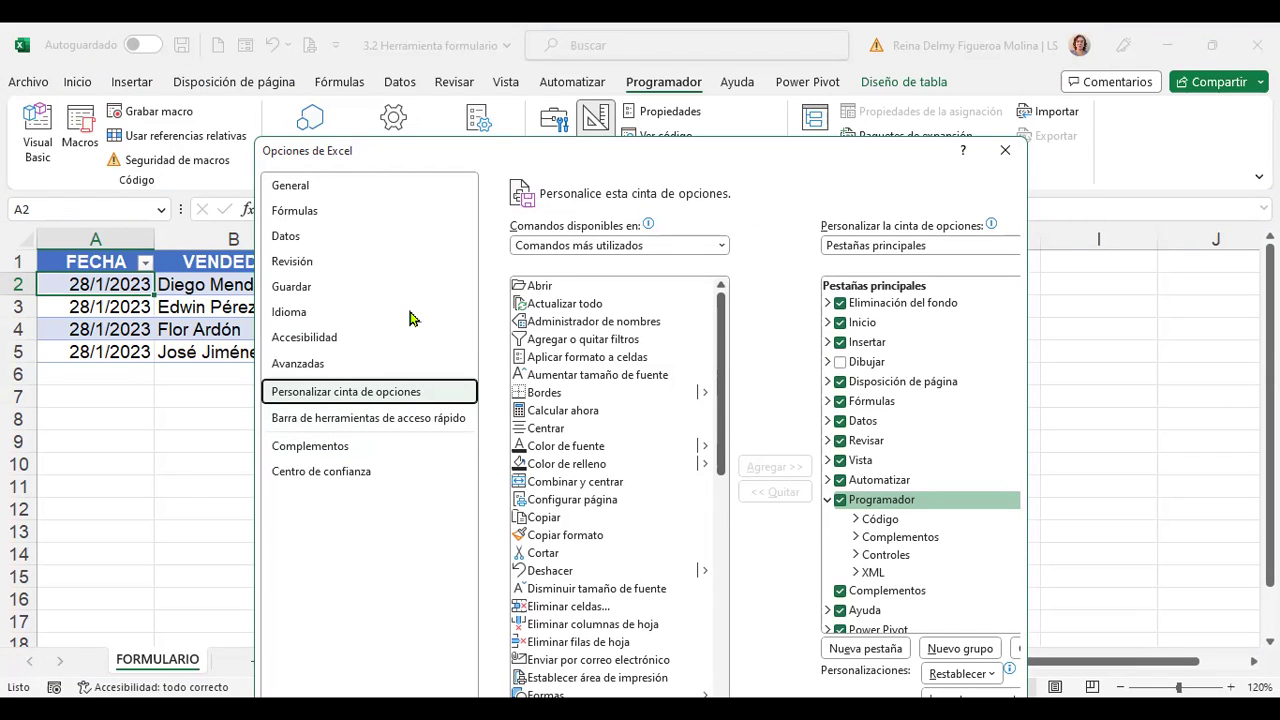
Switch Excel Options to the Barra de herramientas de acceso rápido page and move the window higher
{"action": "left_click", "coordinate": [391, 420]}
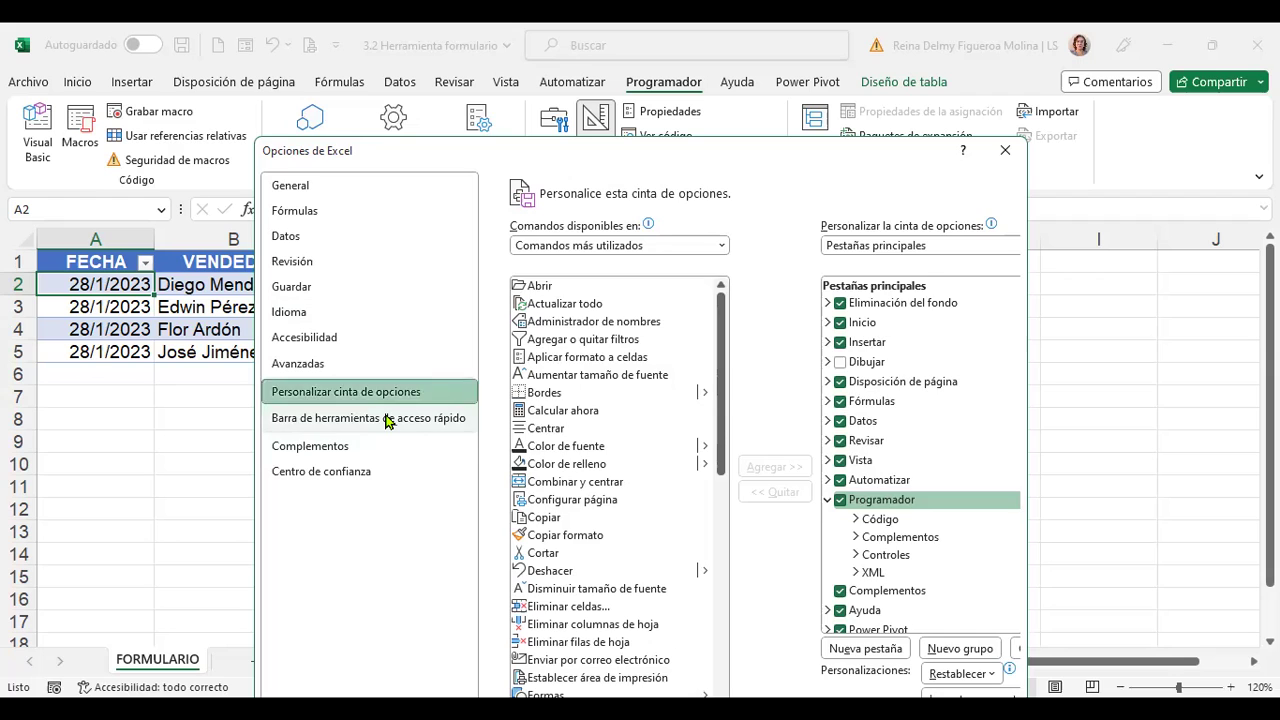
{"action": "left_click", "coordinate": [362, 393]}
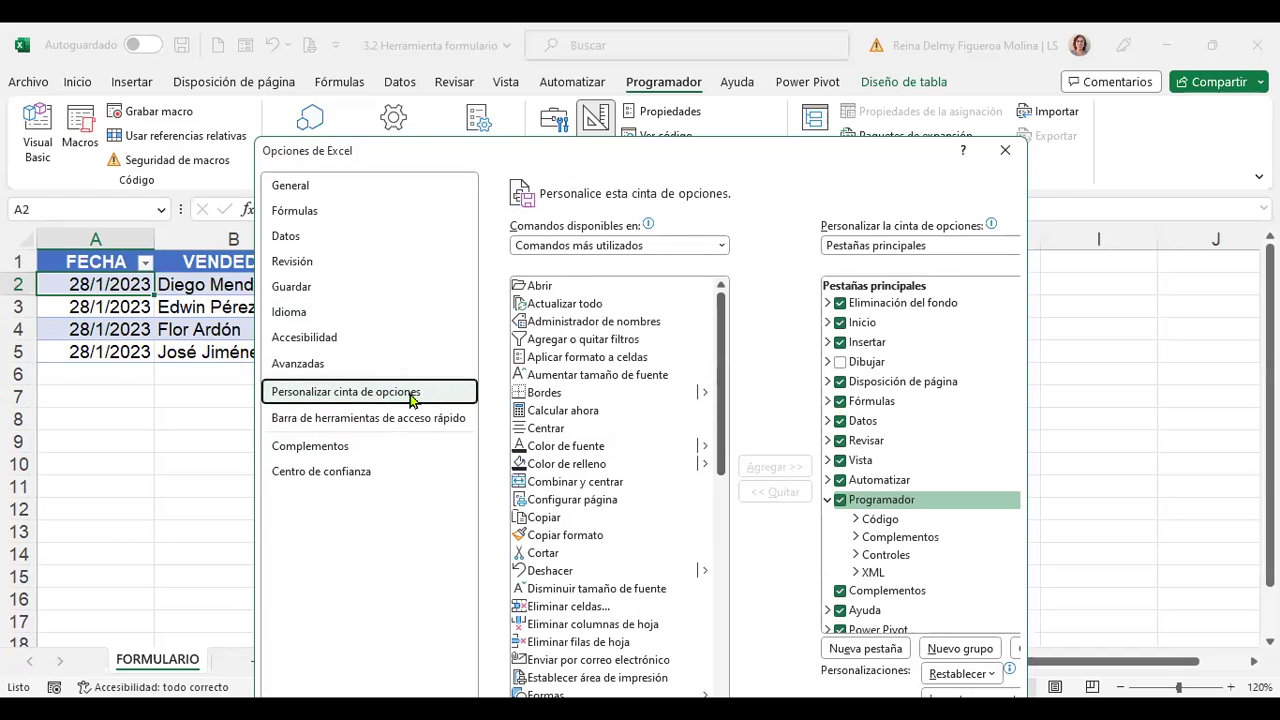
{"action": "left_click", "coordinate": [414, 420]}
{"action": "left_click", "coordinate": [414, 393]}
{"action": "left_click", "coordinate": [410, 420]}
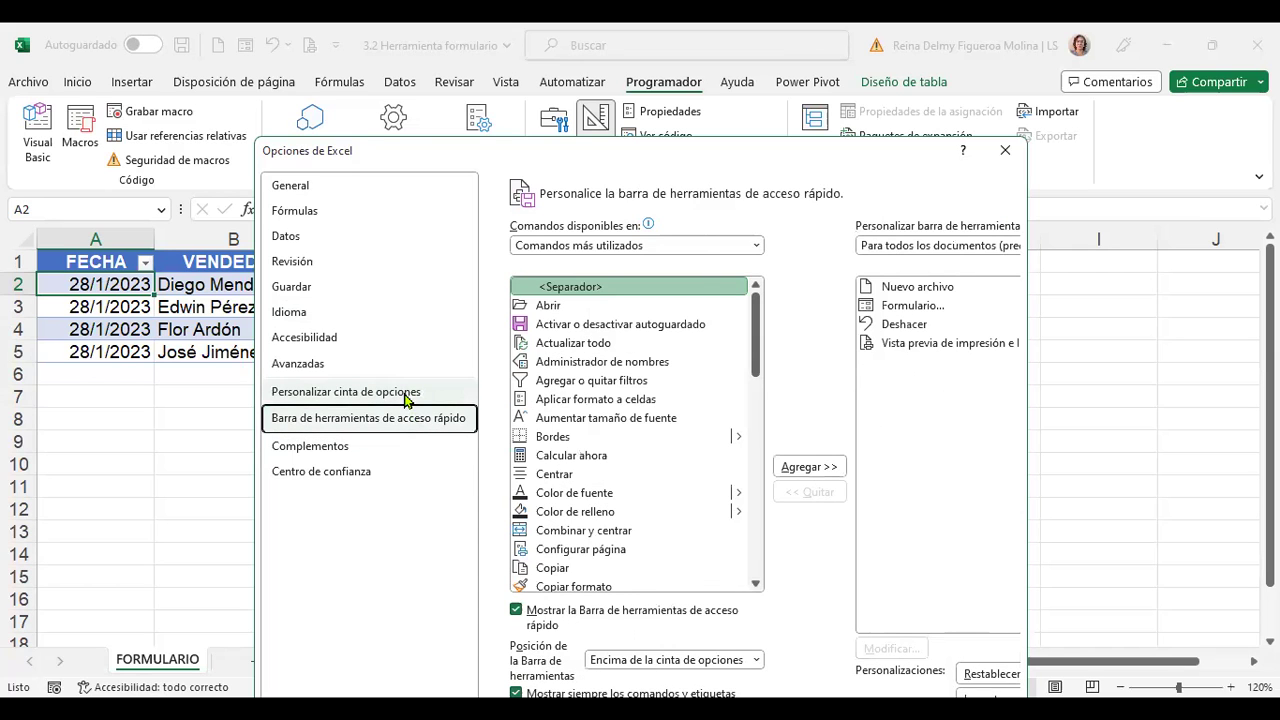
{"action": "left_click", "coordinate": [407, 393]}
{"action": "left_click", "coordinate": [409, 412]}
{"action": "left_click", "coordinate": [414, 394]}
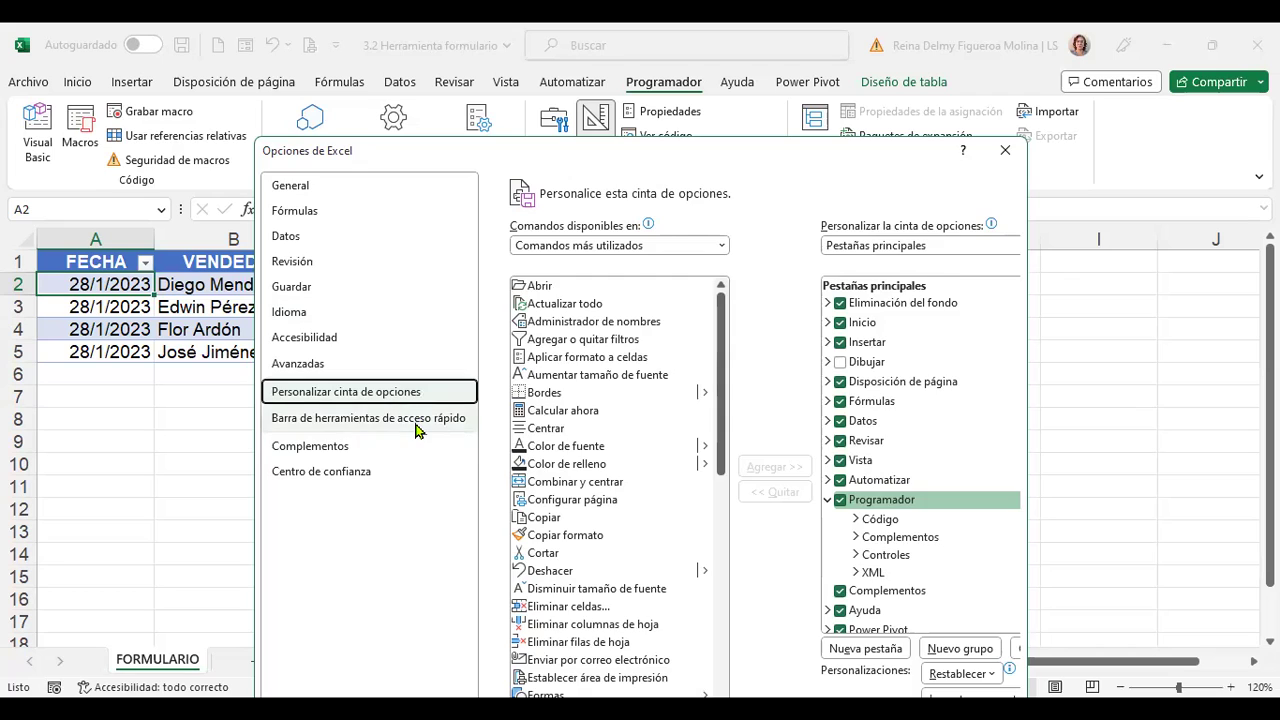
{"action": "left_click", "coordinate": [419, 425]}
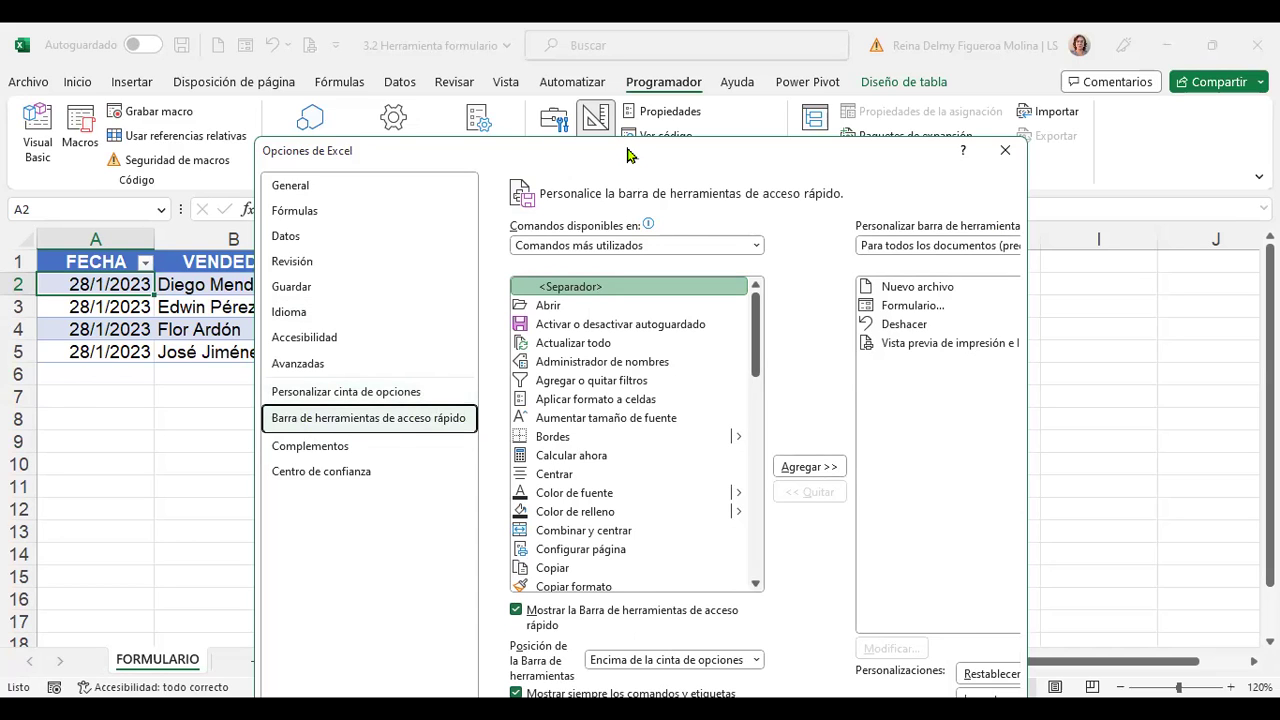
{"action": "left_click_drag", "start_coordinate": [630, 155], "coordinate": [624, 61]}
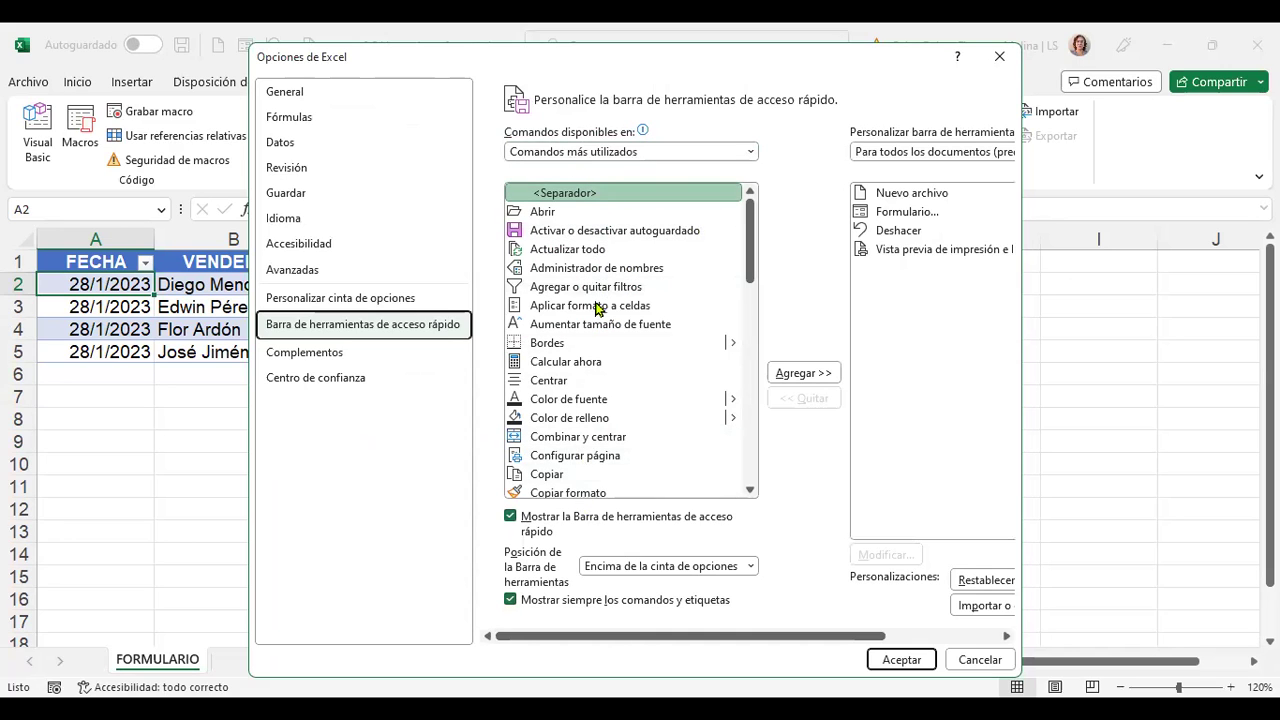
Pick the command category and scroll through the available commands list
{"action": "left_click", "coordinate": [752, 152]}
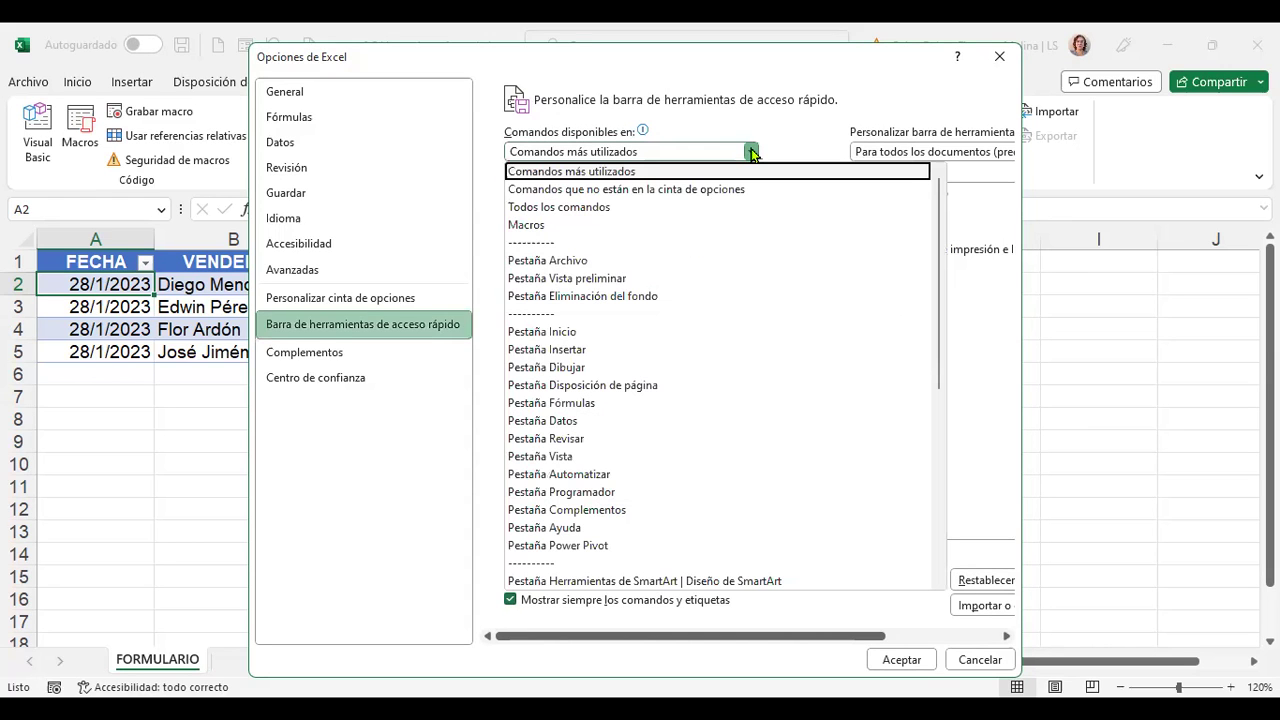
{"action": "left_click", "coordinate": [576, 215]}
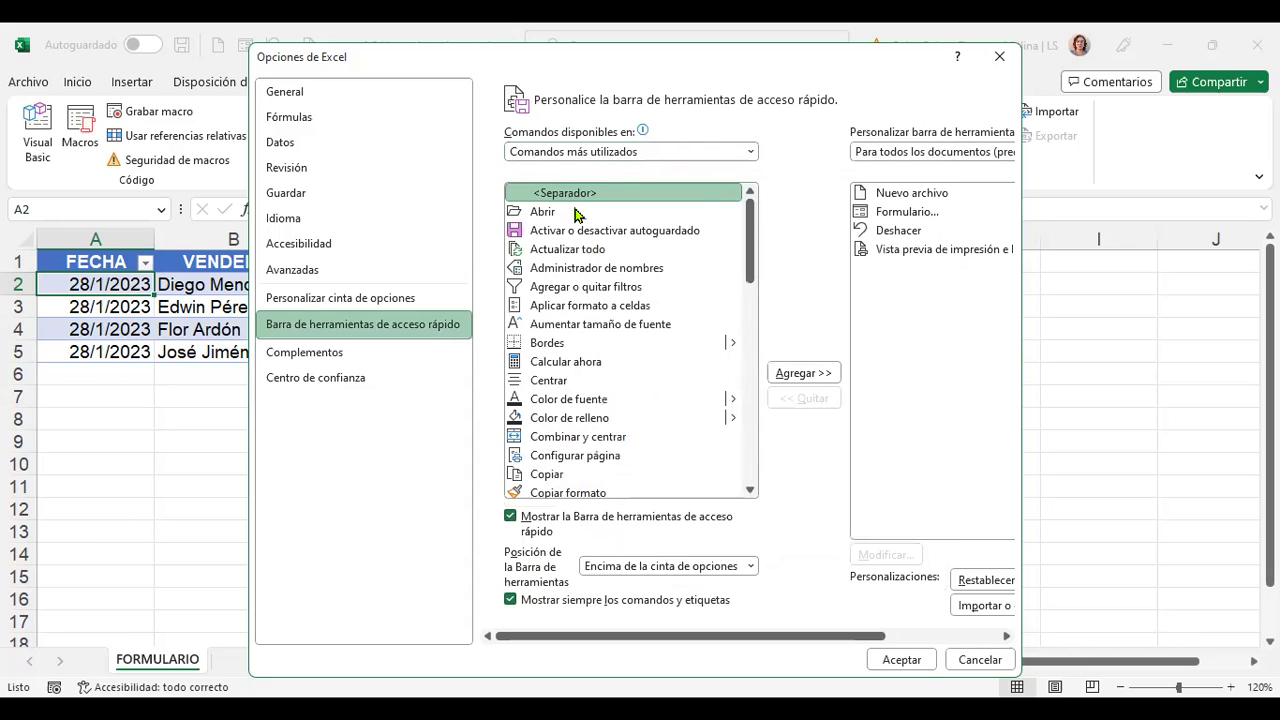
{"action": "left_click", "coordinate": [697, 195]}
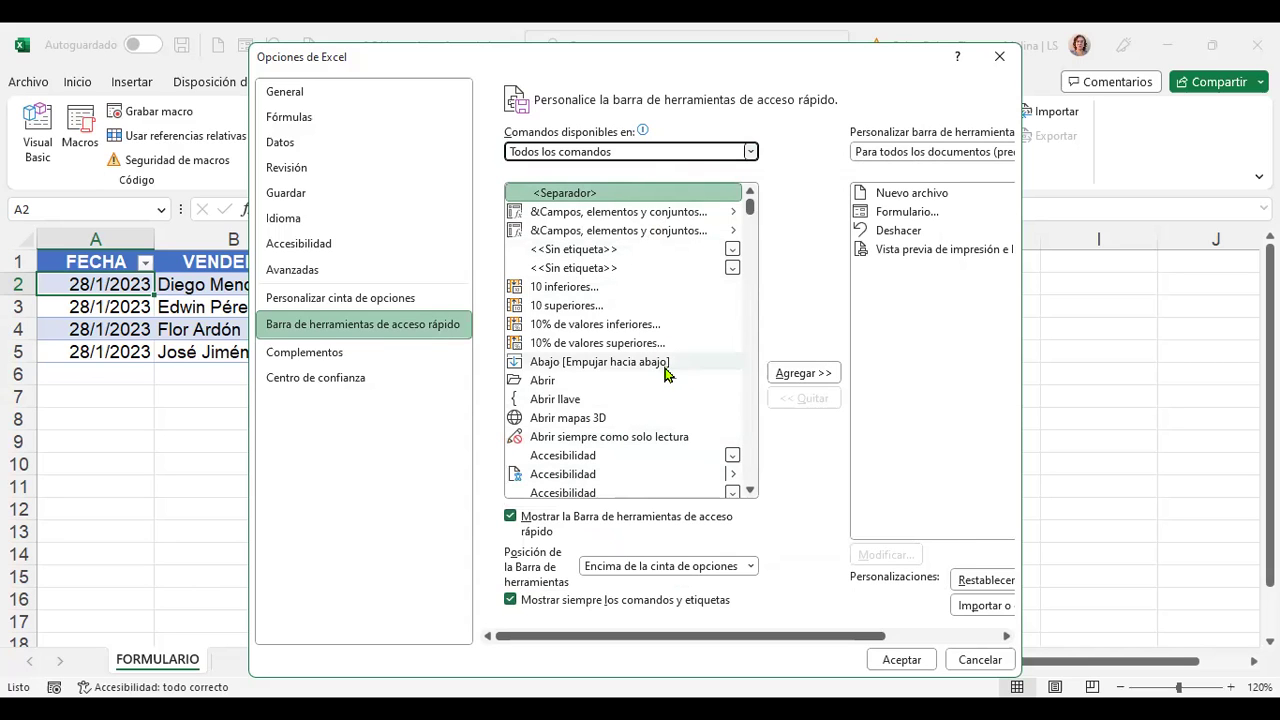
{"action": "scroll", "coordinate": [660, 372], "scroll_direction": "down", "scroll_amount": 1}
{"action": "scroll", "coordinate": [665, 377], "scroll_direction": "down", "scroll_amount": 2}
{"action": "scroll", "coordinate": [665, 377], "scroll_direction": "down", "scroll_amount": 2}
{"action": "scroll", "coordinate": [665, 377], "scroll_direction": "down", "scroll_amount": 1}
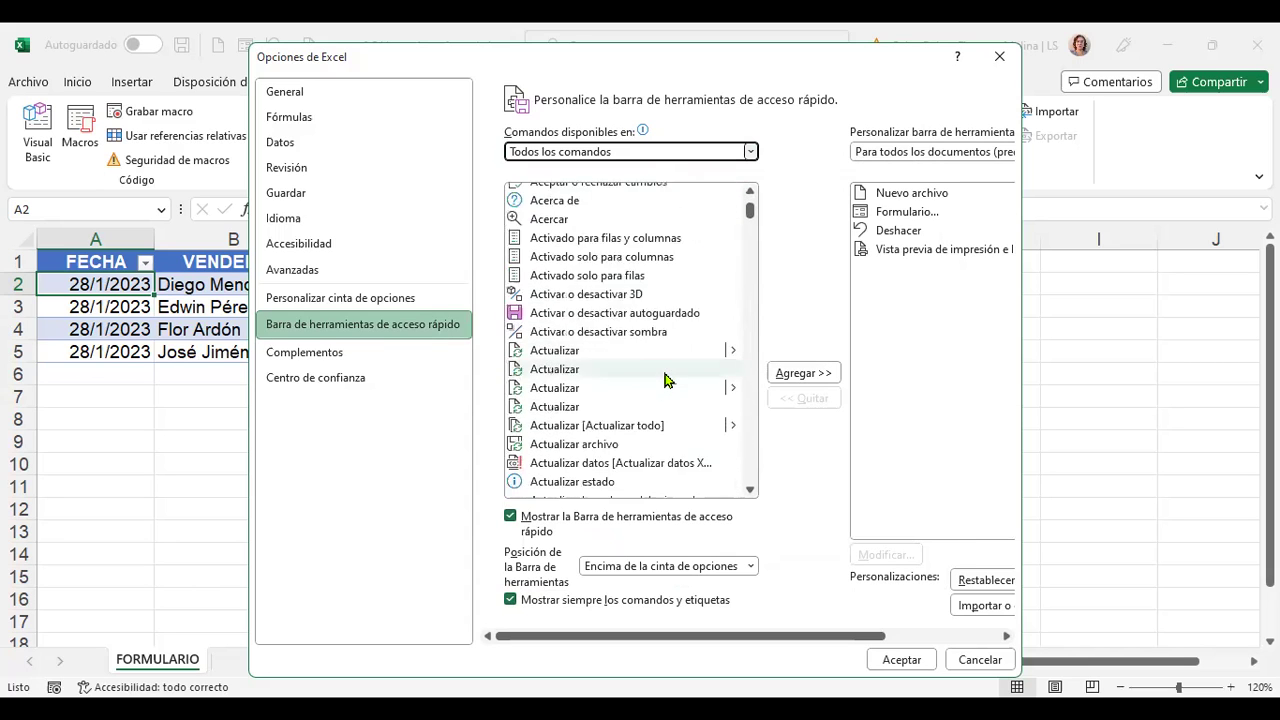
{"action": "scroll", "coordinate": [665, 377], "scroll_direction": "down", "scroll_amount": 2}
{"action": "scroll", "coordinate": [665, 377], "scroll_direction": "down", "scroll_amount": 4}
{"action": "scroll", "coordinate": [663, 374], "scroll_direction": "down", "scroll_amount": 2}
{"action": "scroll", "coordinate": [663, 374], "scroll_direction": "down", "scroll_amount": 3}
{"action": "scroll", "coordinate": [650, 355], "scroll_direction": "down", "scroll_amount": 2}
{"action": "left_click", "coordinate": [633, 330]}
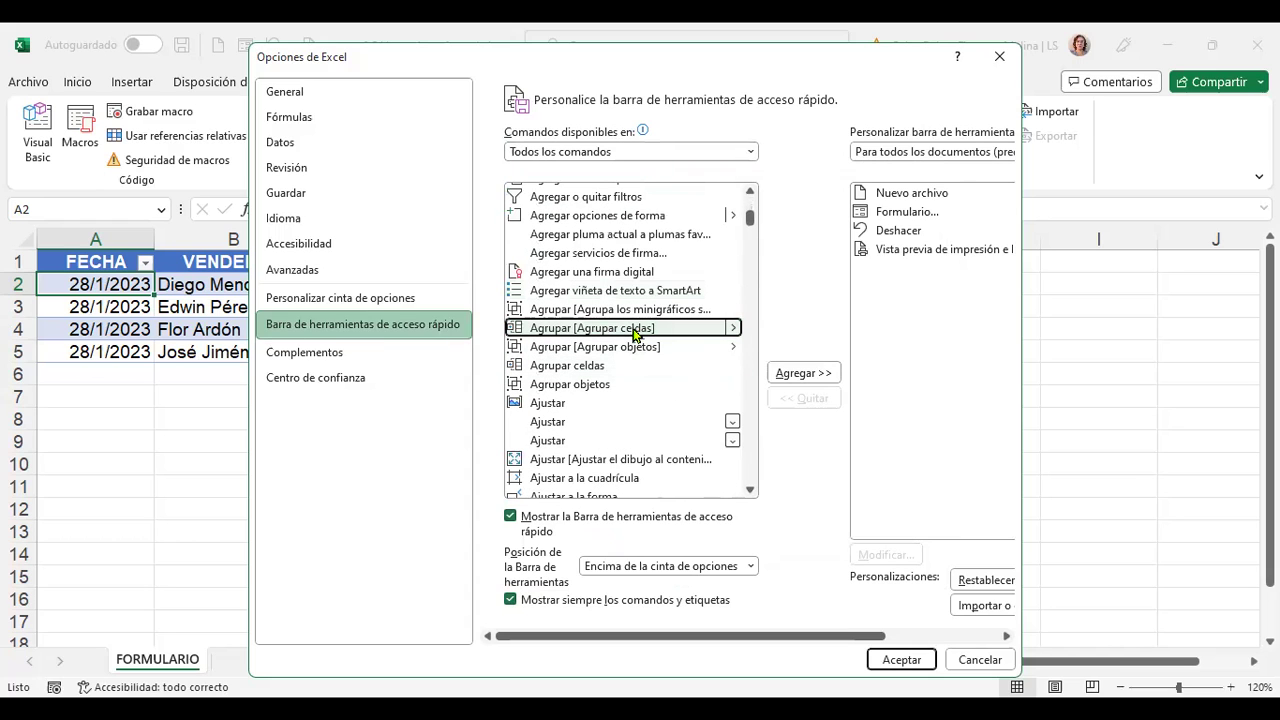
{"action": "scroll", "coordinate": [633, 333], "scroll_direction": "down", "scroll_amount": 2}
{"action": "scroll", "coordinate": [633, 333], "scroll_direction": "down", "scroll_amount": 1}
{"action": "scroll", "coordinate": [633, 333], "scroll_direction": "down", "scroll_amount": 2}
{"action": "scroll", "coordinate": [633, 333], "scroll_direction": "down", "scroll_amount": 2}
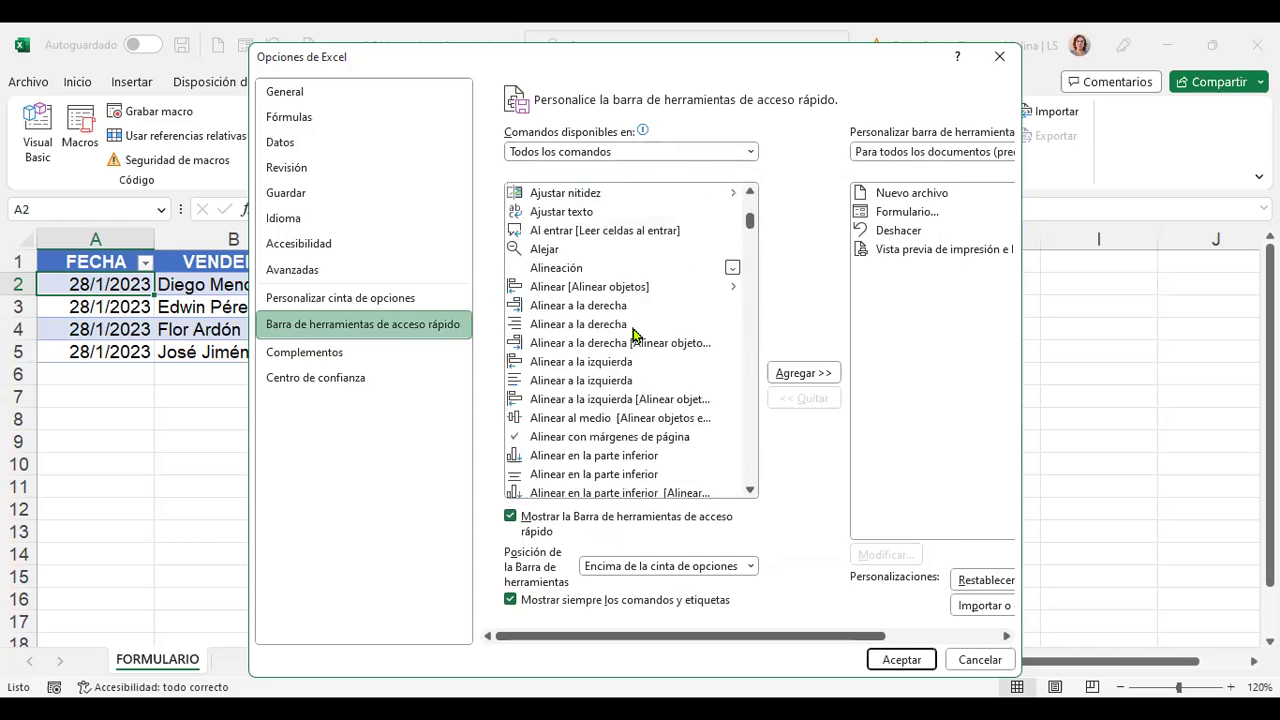
{"action": "scroll", "coordinate": [633, 333], "scroll_direction": "down", "scroll_amount": 3}
{"action": "scroll", "coordinate": [633, 334], "scroll_direction": "down", "scroll_amount": 4}
{"action": "left_click", "coordinate": [633, 333]}
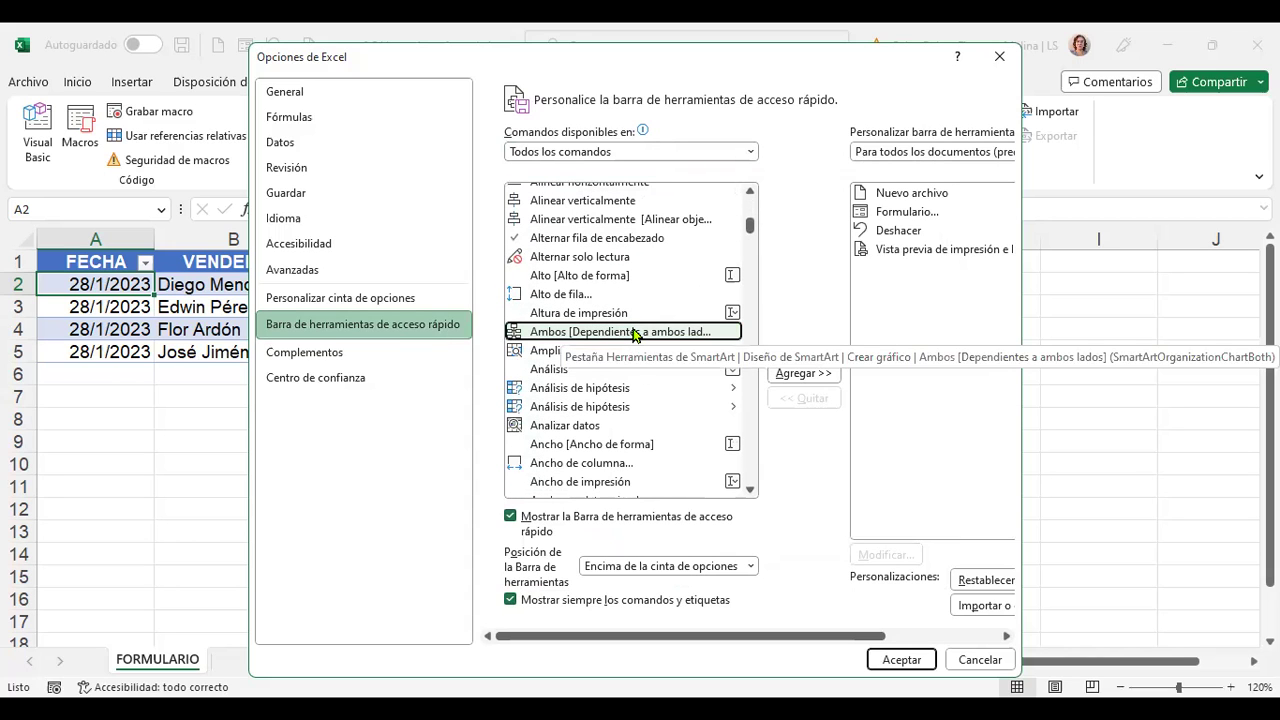
Add Formulario... to the Quick Access Toolbar and accept the options
{"action": "key", "text": "f"}
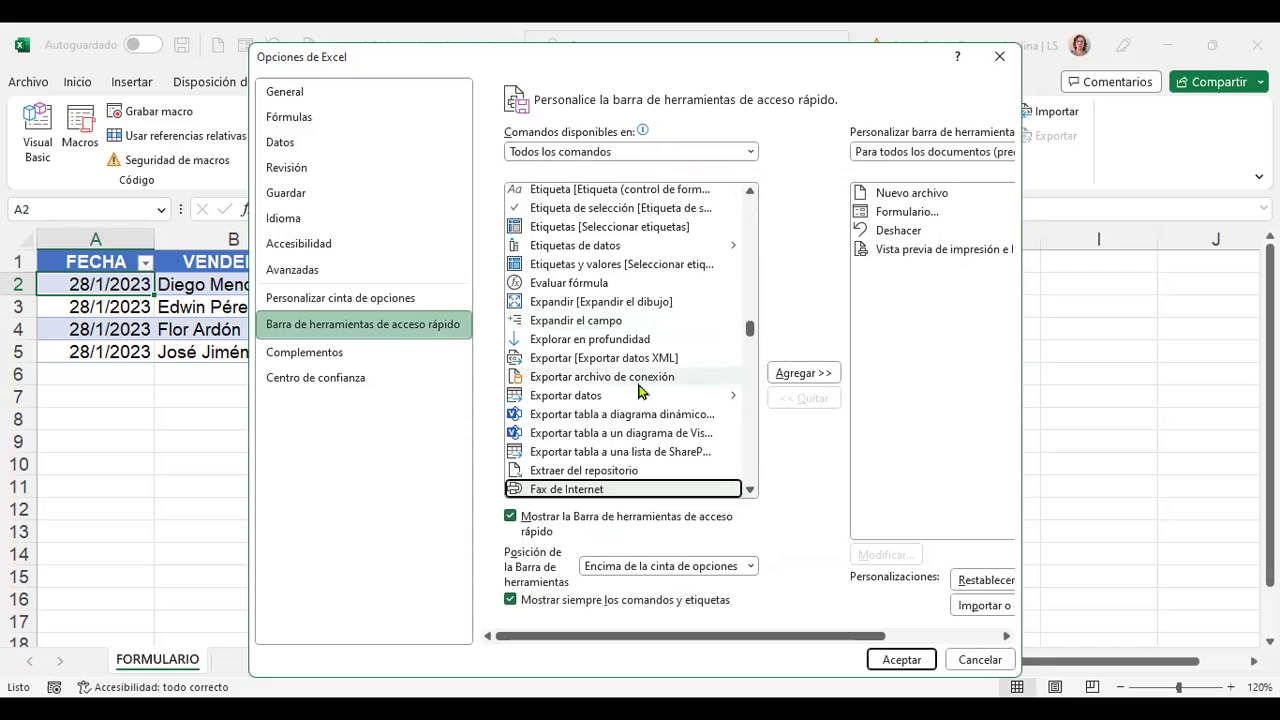
{"action": "scroll", "coordinate": [640, 385], "scroll_direction": "down", "scroll_amount": 1}
{"action": "scroll", "coordinate": [645, 365], "scroll_direction": "down", "scroll_amount": 1}
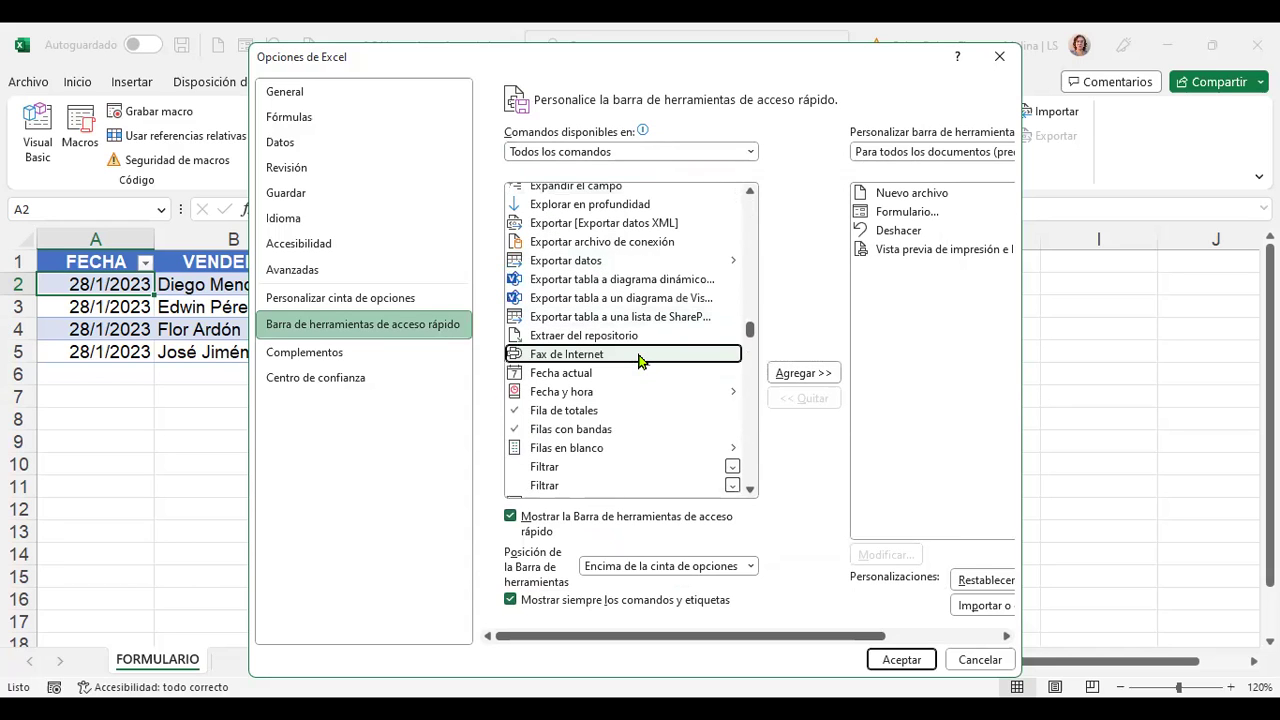
{"action": "scroll", "coordinate": [640, 361], "scroll_direction": "down", "scroll_amount": 1}
{"action": "scroll", "coordinate": [640, 361], "scroll_direction": "down", "scroll_amount": 2}
{"action": "scroll", "coordinate": [640, 361], "scroll_direction": "down", "scroll_amount": 2}
{"action": "scroll", "coordinate": [640, 361], "scroll_direction": "down", "scroll_amount": 1}
{"action": "scroll", "coordinate": [640, 361], "scroll_direction": "down", "scroll_amount": 1}
{"action": "scroll", "coordinate": [640, 361], "scroll_direction": "down", "scroll_amount": 3}
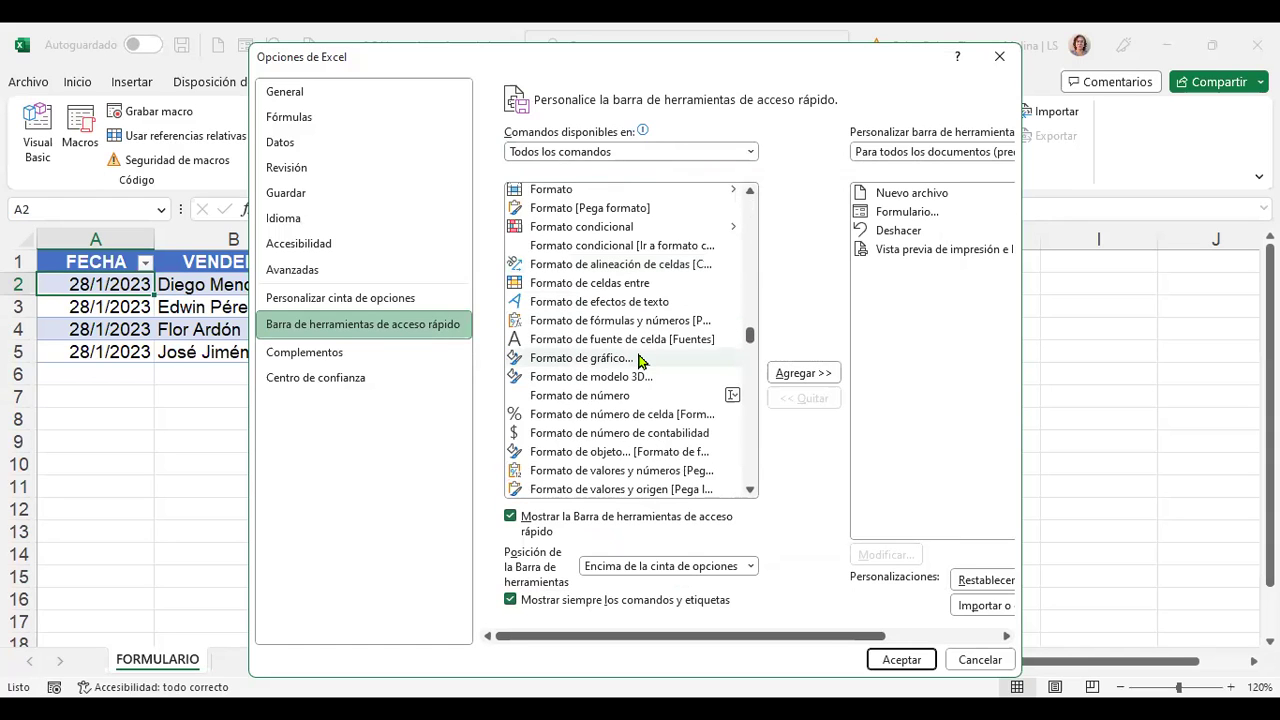
{"action": "scroll", "coordinate": [640, 361], "scroll_direction": "down", "scroll_amount": 1}
{"action": "scroll", "coordinate": [640, 361], "scroll_direction": "down", "scroll_amount": 1}
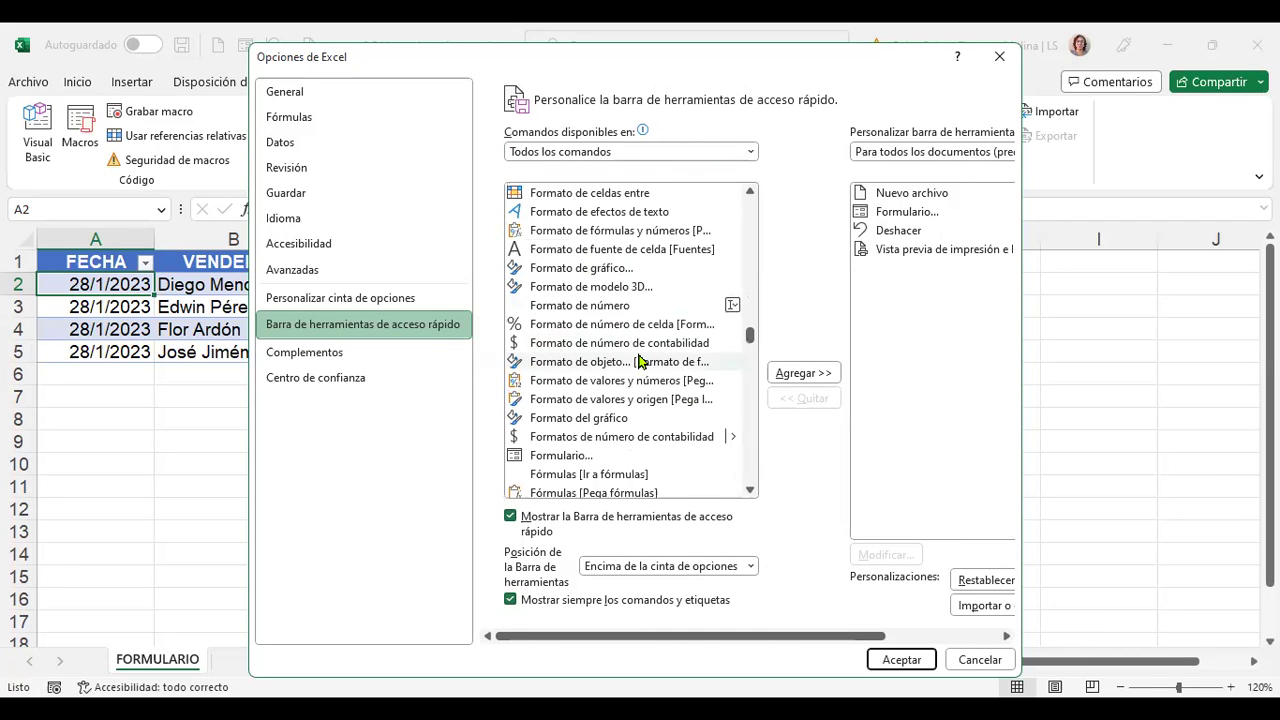
{"action": "left_click", "coordinate": [556, 460]}
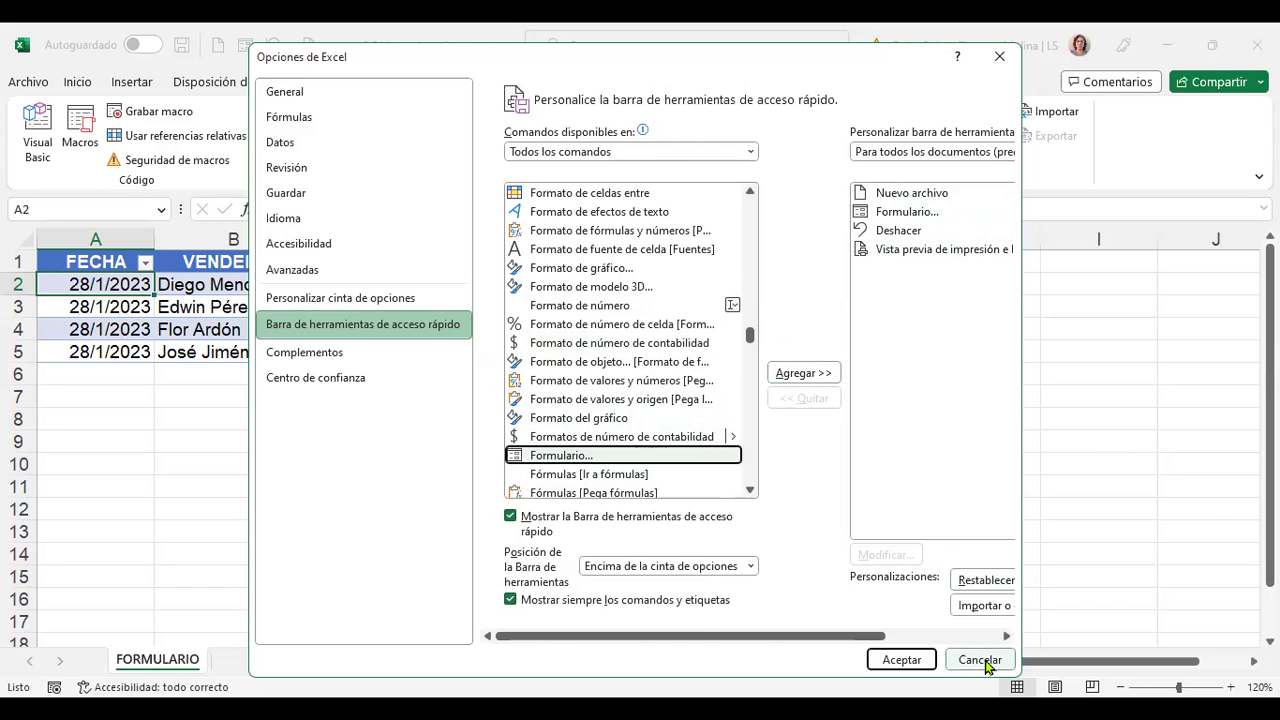
{"action": "key", "text": "Return"}
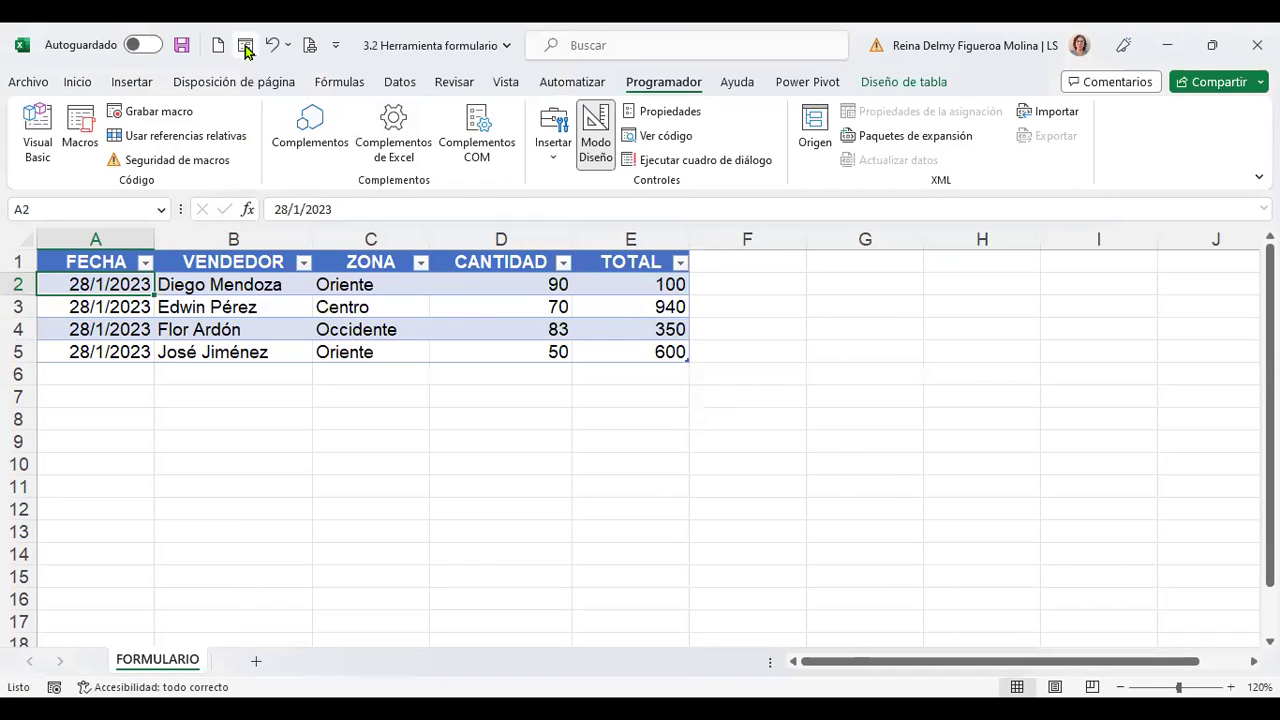
Launch the sales table's data form from the new Formulario toolbar button
{"action": "left_click", "coordinate": [245, 46]}
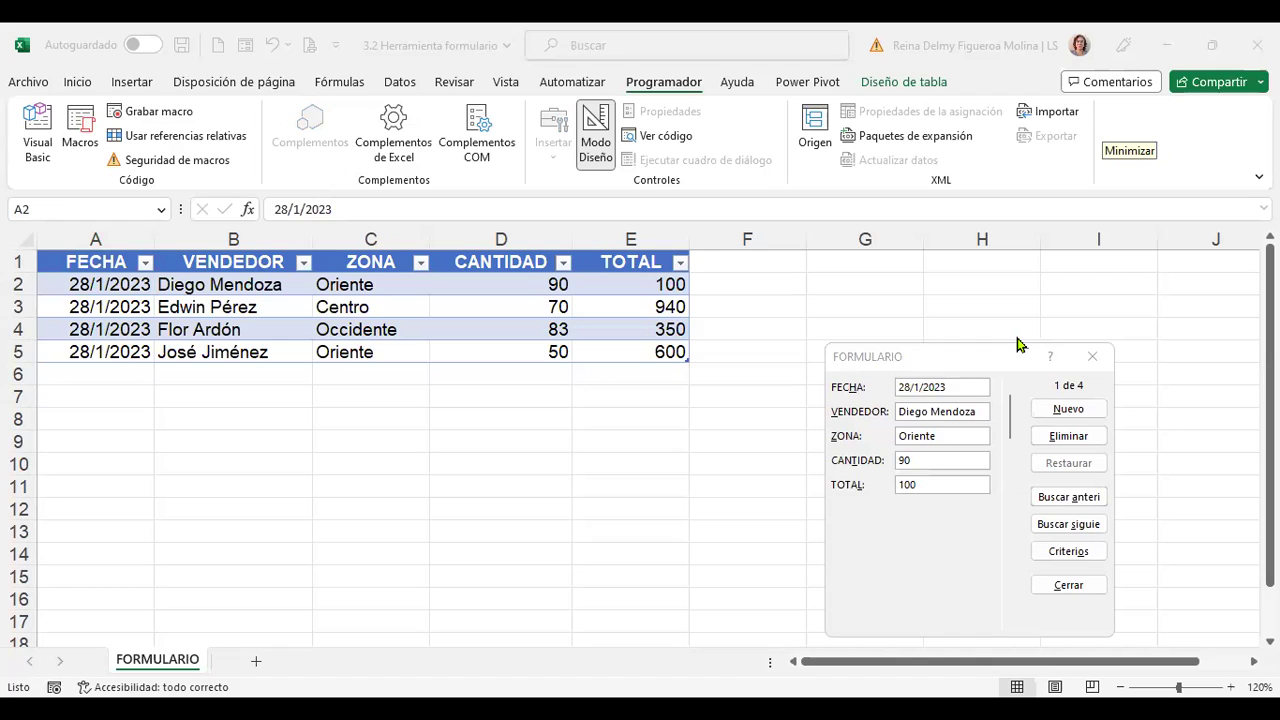
Move the data form beside the table and browse between the first three records
{"action": "left_click", "coordinate": [965, 378]}
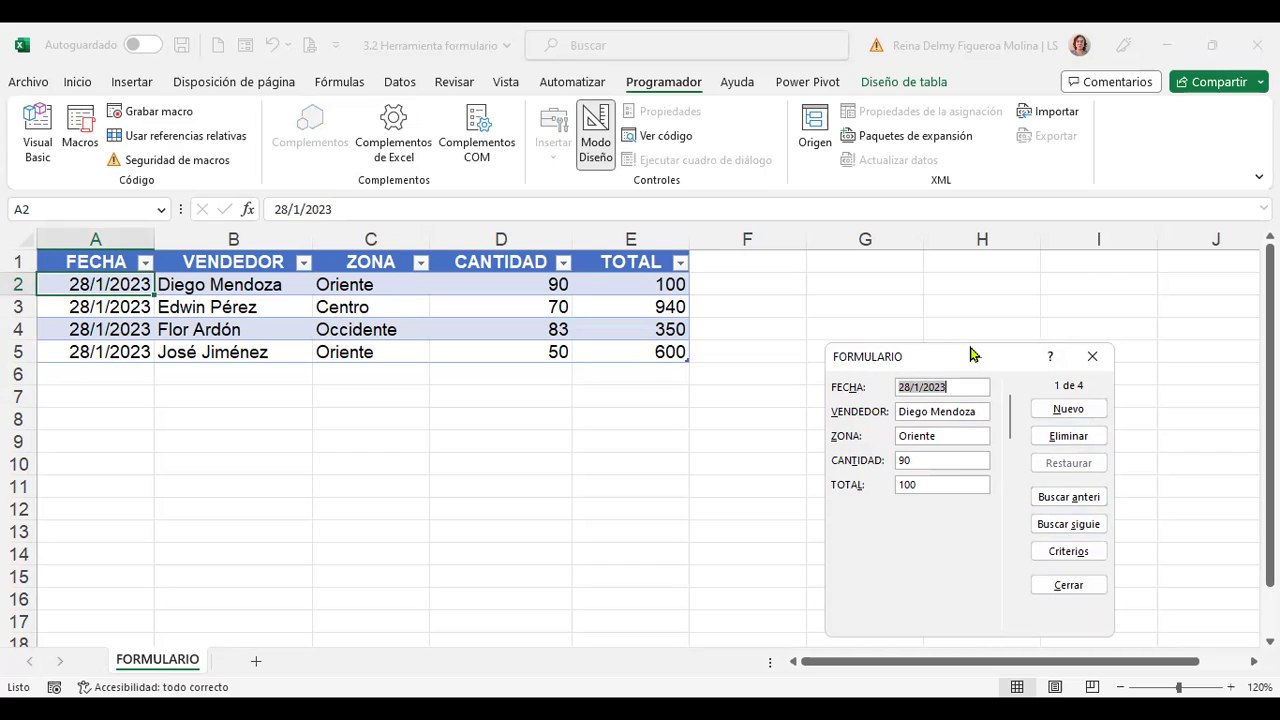
{"action": "left_click_drag", "start_coordinate": [970, 354], "coordinate": [957, 289]}
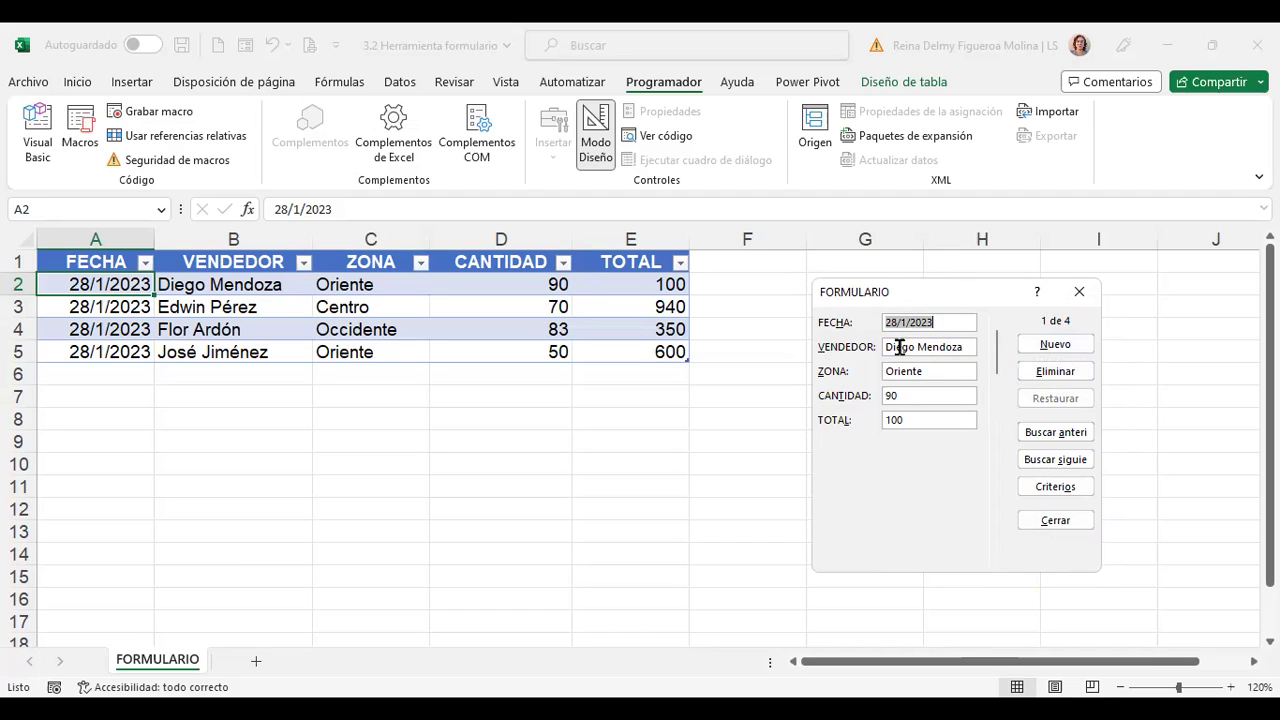
{"action": "left_click", "coordinate": [1075, 438]}
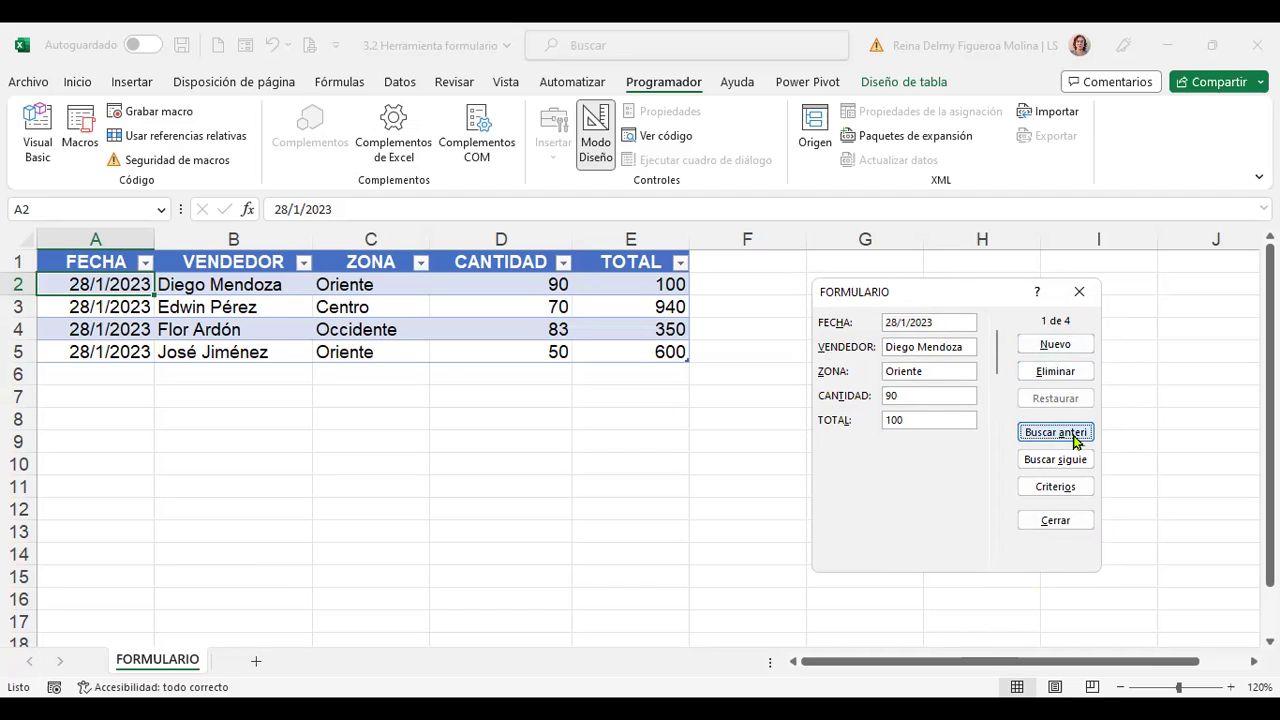
{"action": "left_click", "coordinate": [1063, 462]}
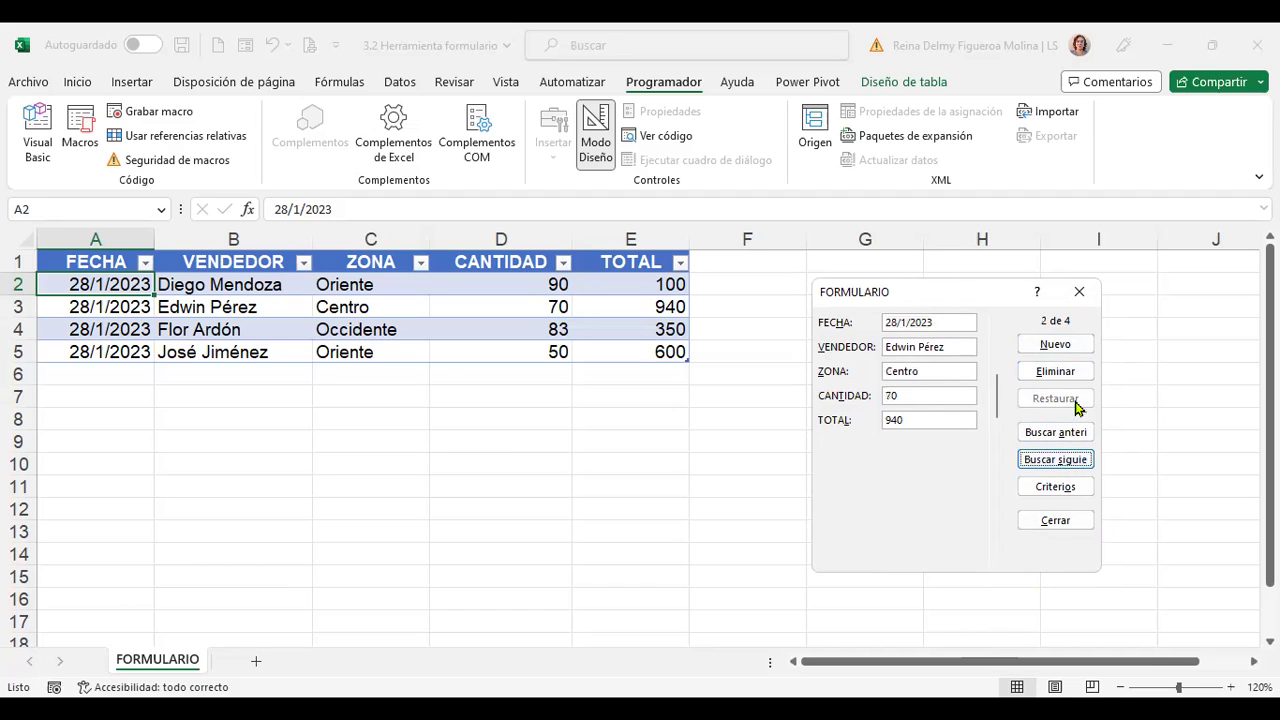
{"action": "left_click", "coordinate": [1073, 436]}
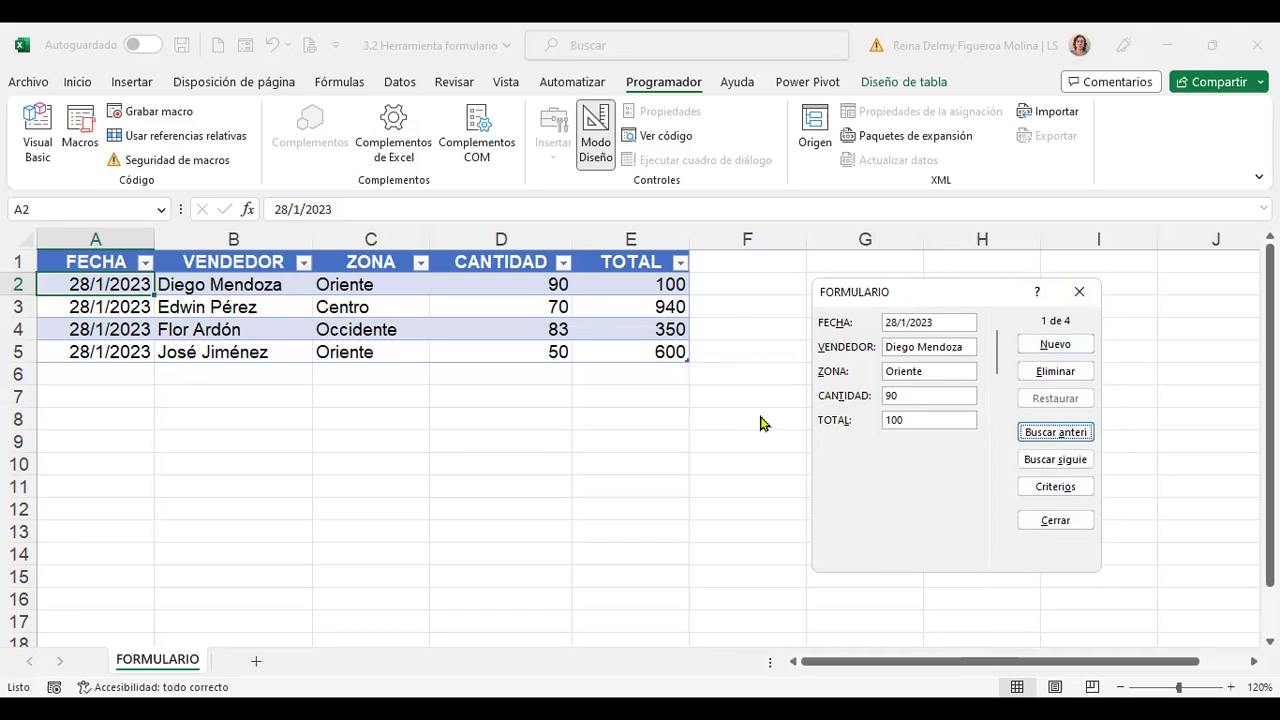
{"action": "left_click", "coordinate": [1084, 459]}
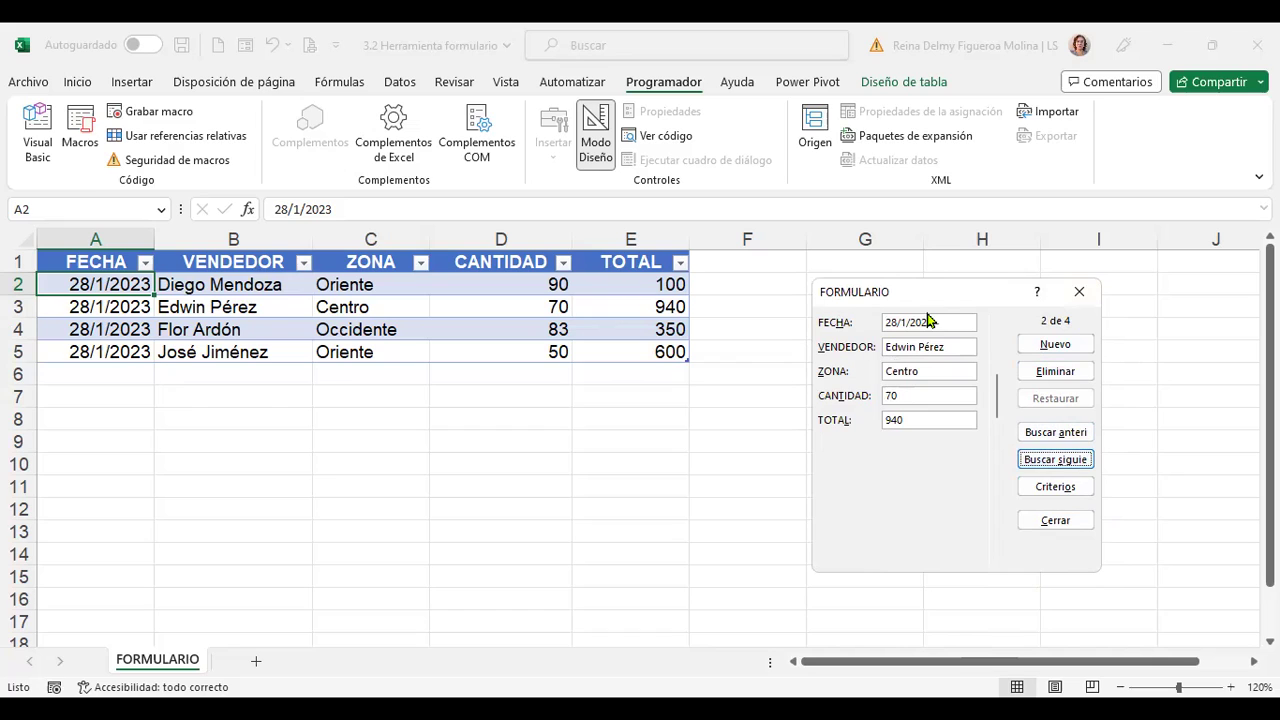
{"action": "left_click", "coordinate": [1058, 463]}
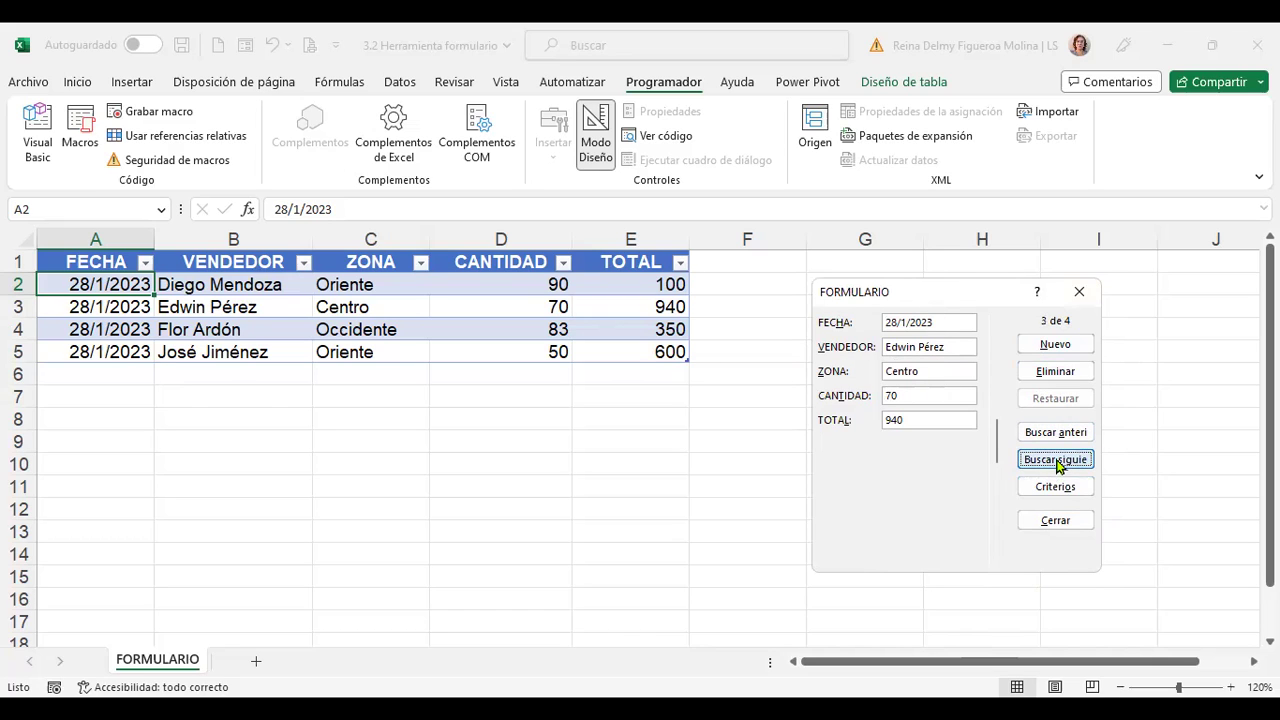
Find a record by the salesperson's name via Criterios, then start a blank new record
{"action": "left_click", "coordinate": [1062, 486]}
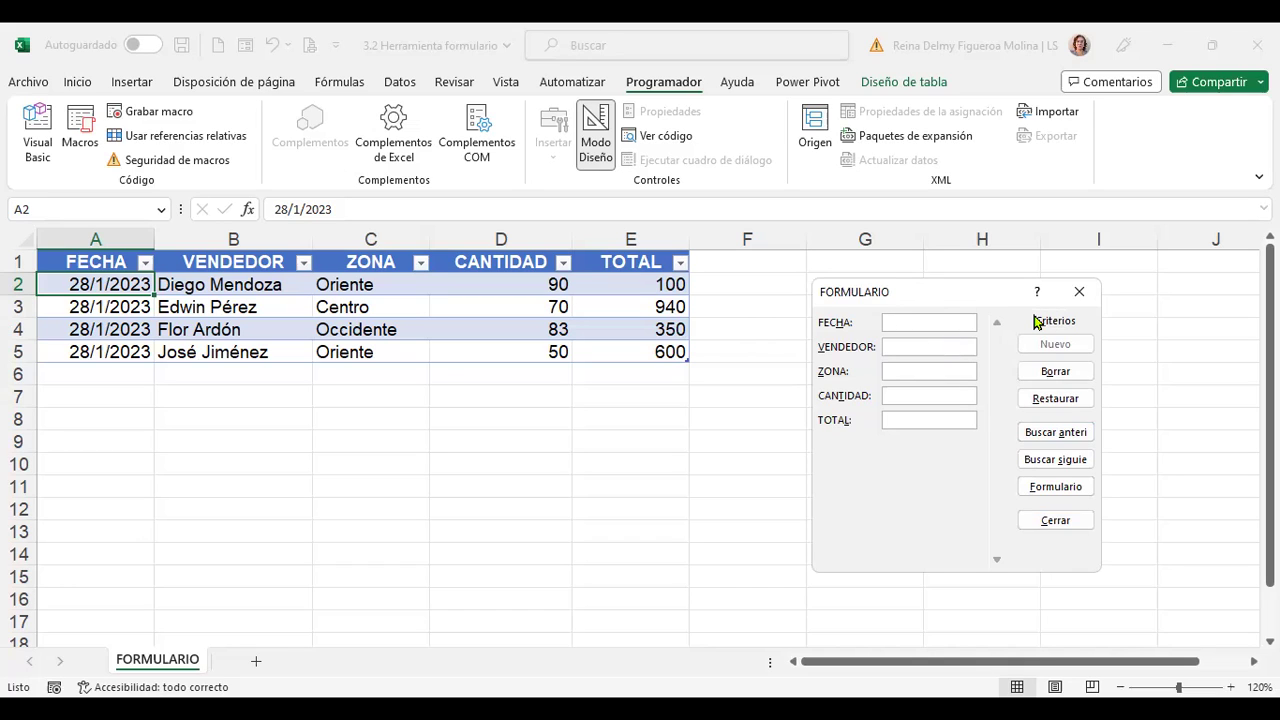
{"action": "type", "text": "José"}
{"action": "key", "text": "Return"}
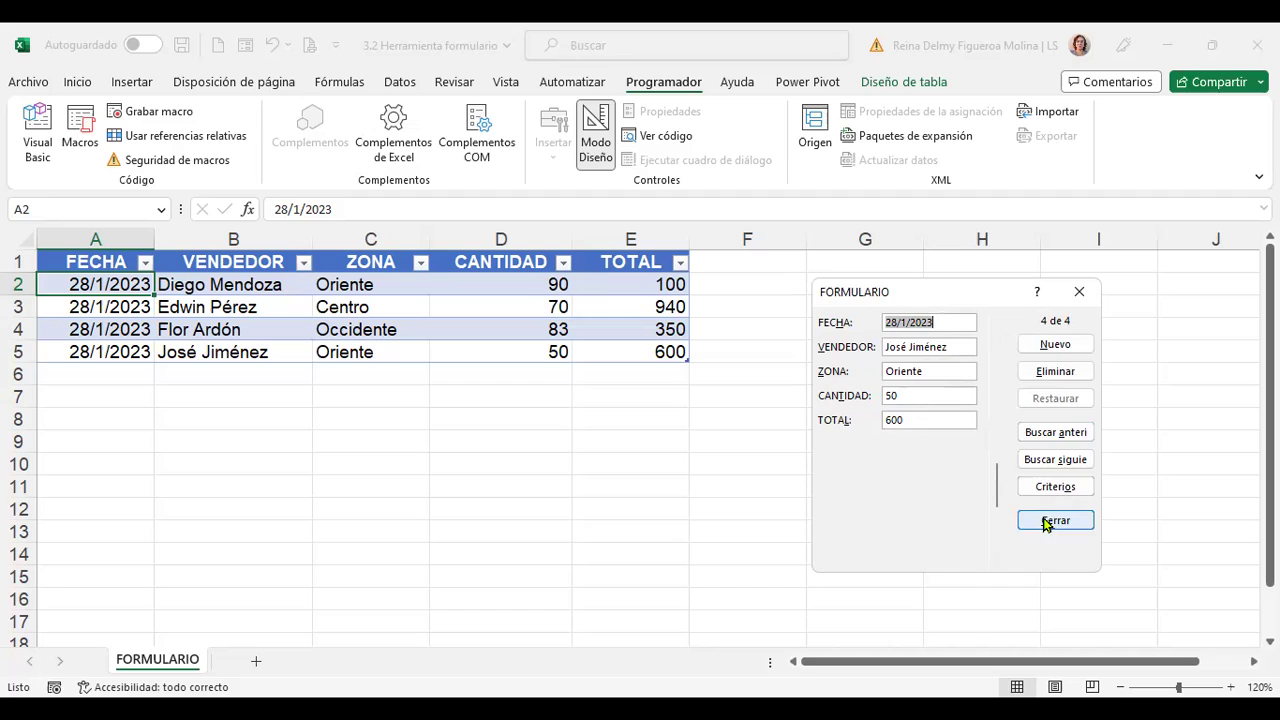
{"action": "left_click", "coordinate": [1066, 347]}
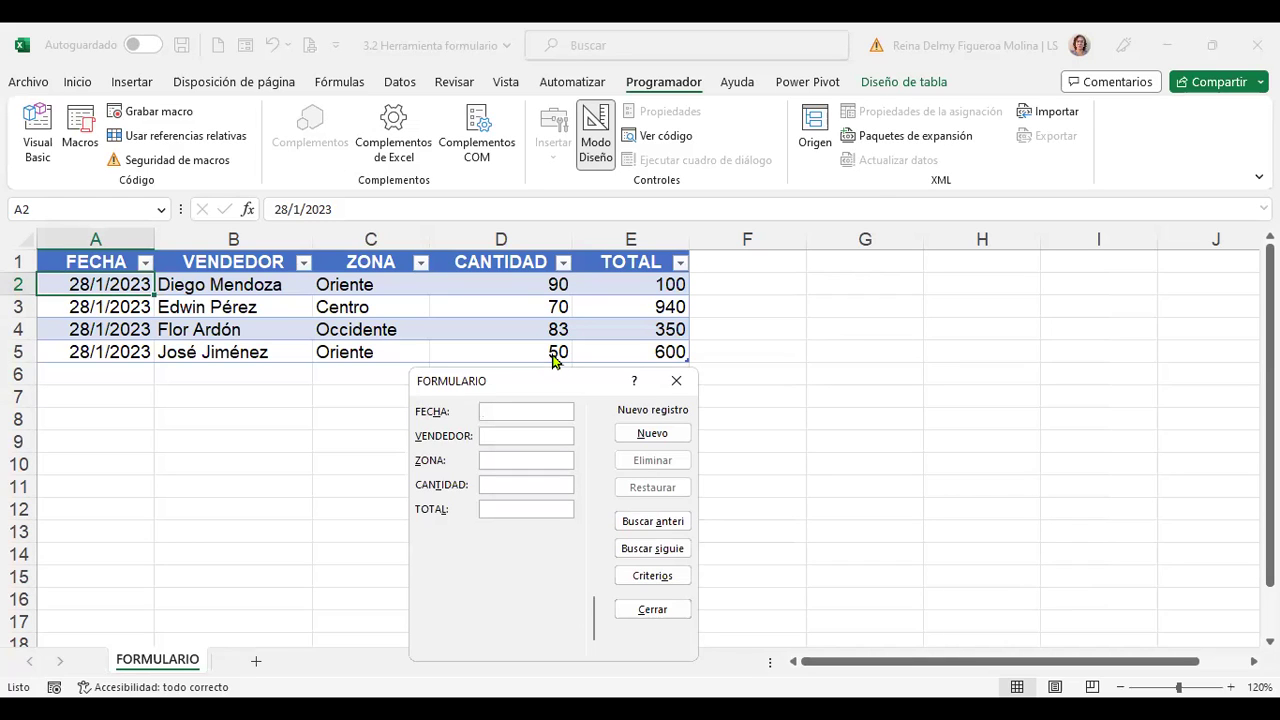
Enter date 28/2/2023, the salesperson's name, zone Centro, quantity 20 and total 620
{"action": "left_click", "coordinate": [545, 409]}
{"action": "type", "text": "28/"}
{"action": "type", "text": "2/2023"}
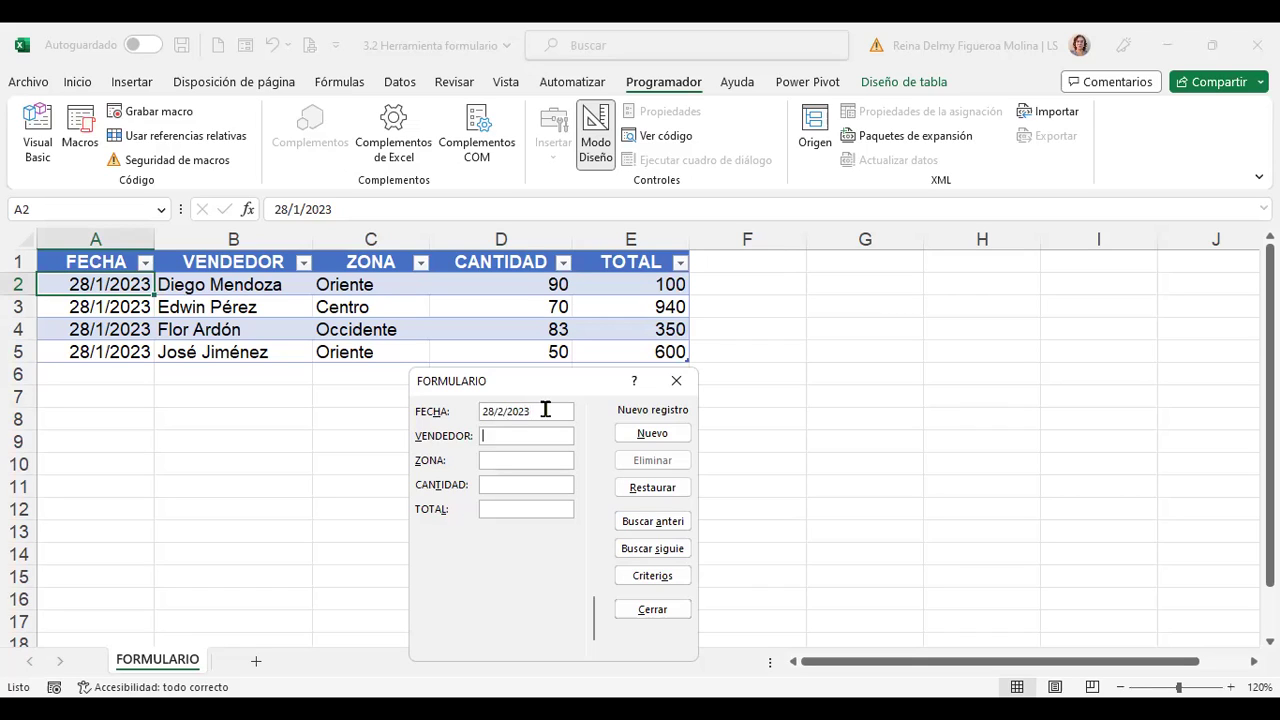
{"action": "key", "text": "Tab"}
{"action": "type", "text": "Katerine Morales"}
{"action": "type", "text": "Ce"}
{"action": "type", "text": "nro"}
{"action": "key", "text": "Tab"}
{"action": "left_click", "coordinate": [497, 460]}
{"action": "type", "text": "t"}
{"action": "left_click", "coordinate": [538, 484]}
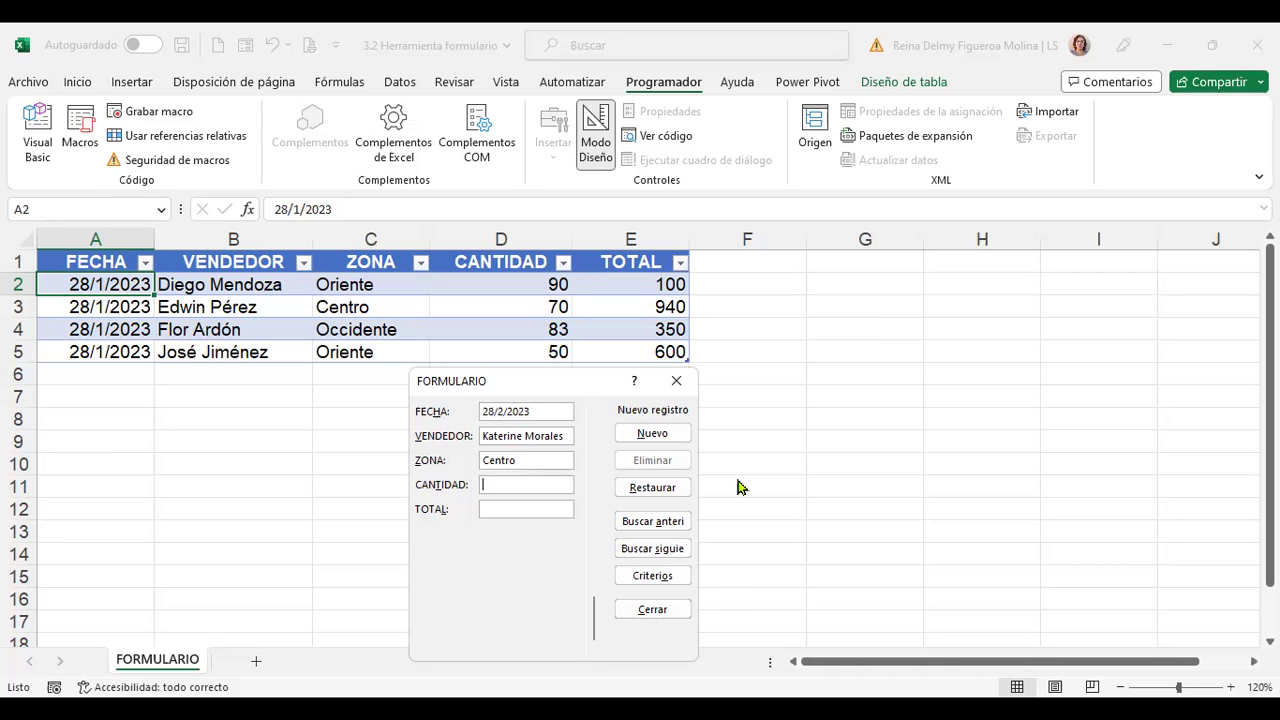
{"action": "type", "text": "20"}
{"action": "type", "text": "620"}
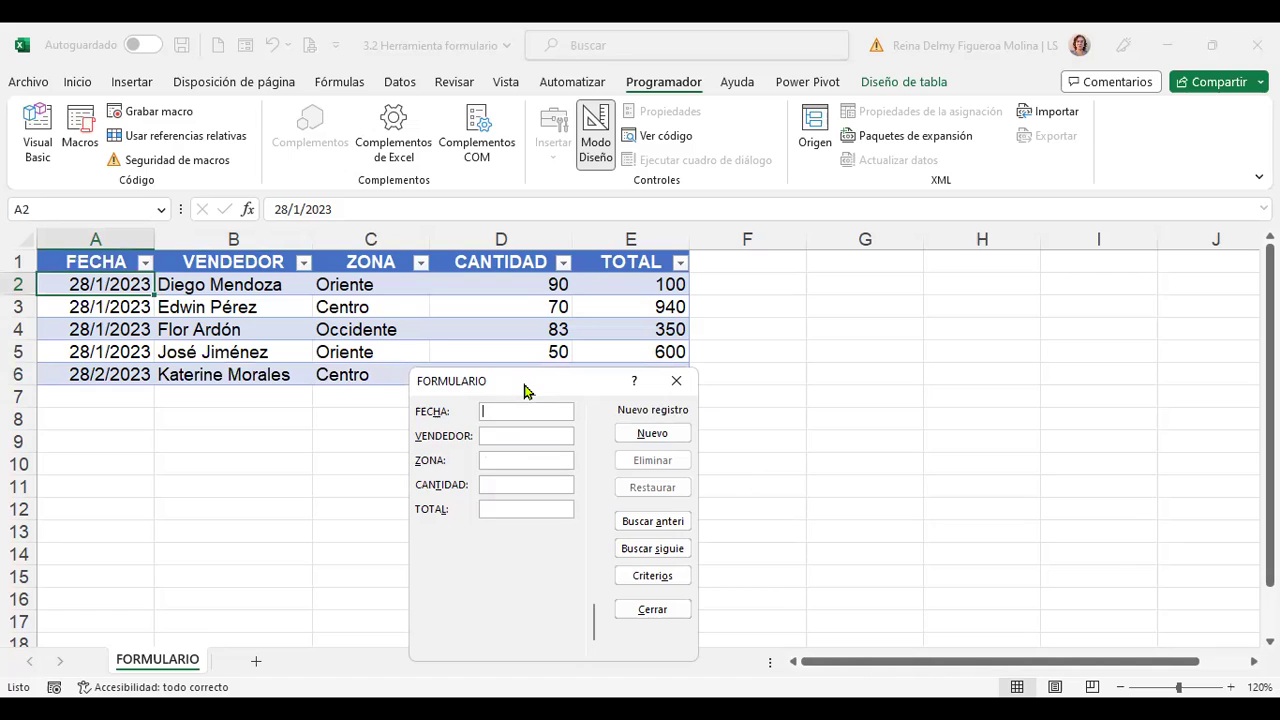
Add a record for 28/2/2023 with a salesperson, zone Occidente, quantity 30, total 700
{"action": "left_click_drag", "start_coordinate": [526, 390], "coordinate": [730, 395]}
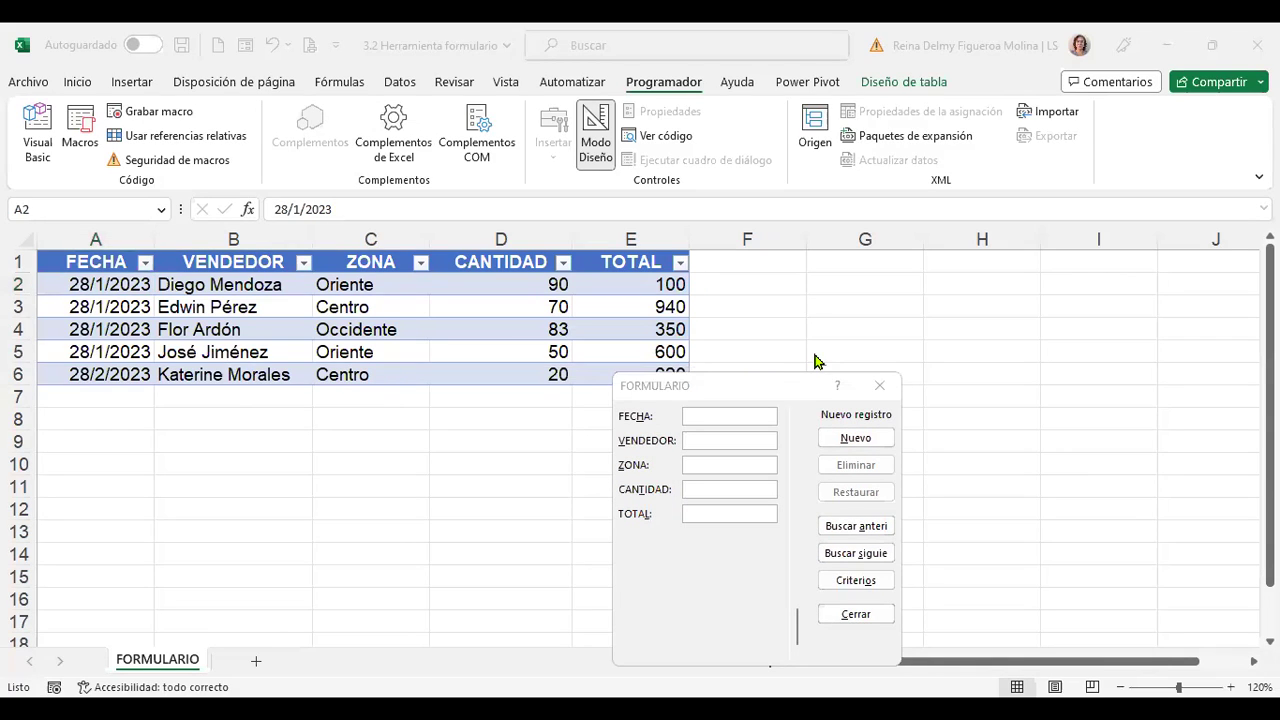
{"action": "left_click_drag", "start_coordinate": [815, 360], "coordinate": [808, 372]}
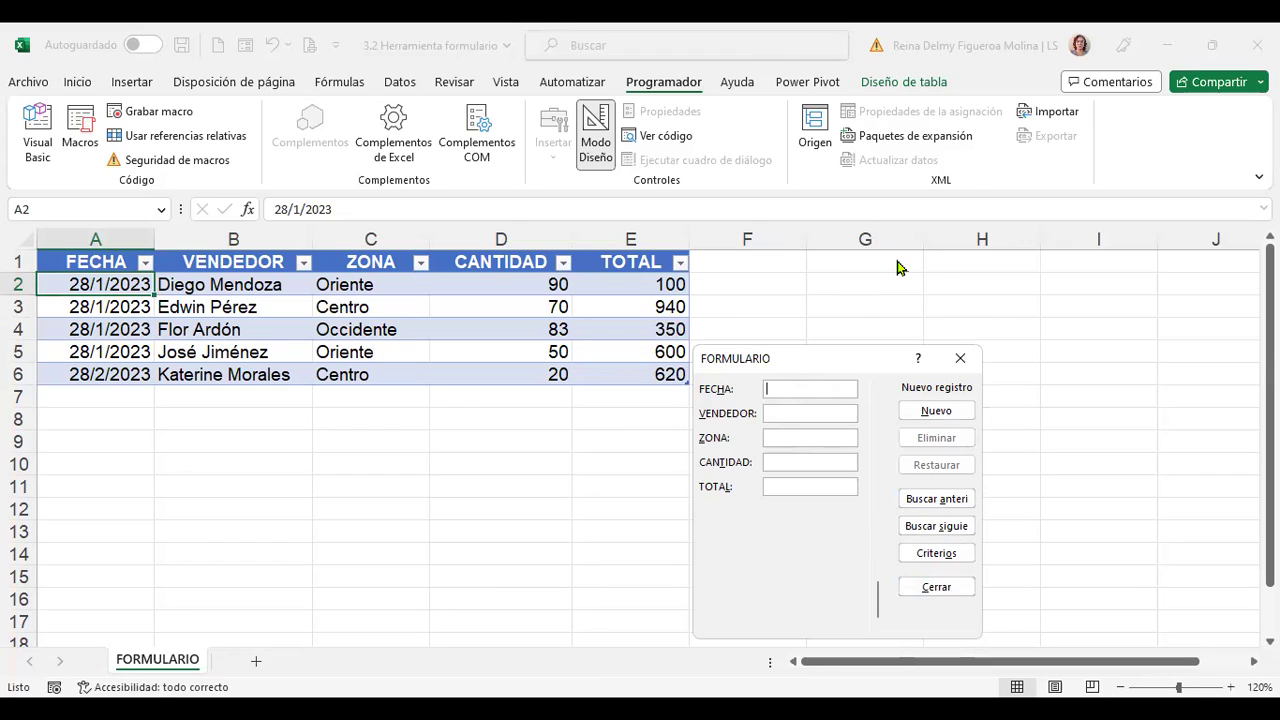
{"action": "type", "text": "28/2/2023"}
{"action": "key", "text": "Tab"}
{"action": "type", "text": "Katherine Argueta"}
{"action": "key", "text": "Tab"}
{"action": "type", "text": "Occidente"}
{"action": "key", "text": "Tab"}
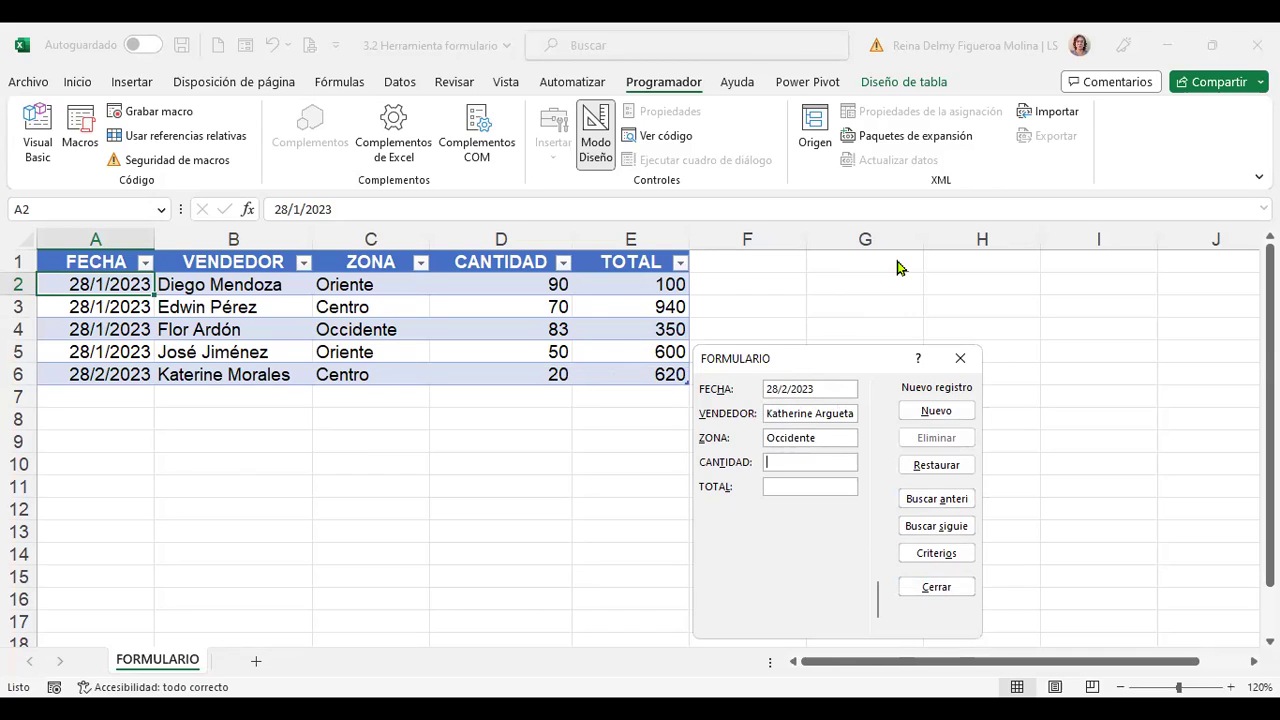
{"action": "type", "text": "30"}
{"action": "key", "text": "Tab"}
{"action": "type", "text": "700"}
{"action": "key", "text": "Return"}
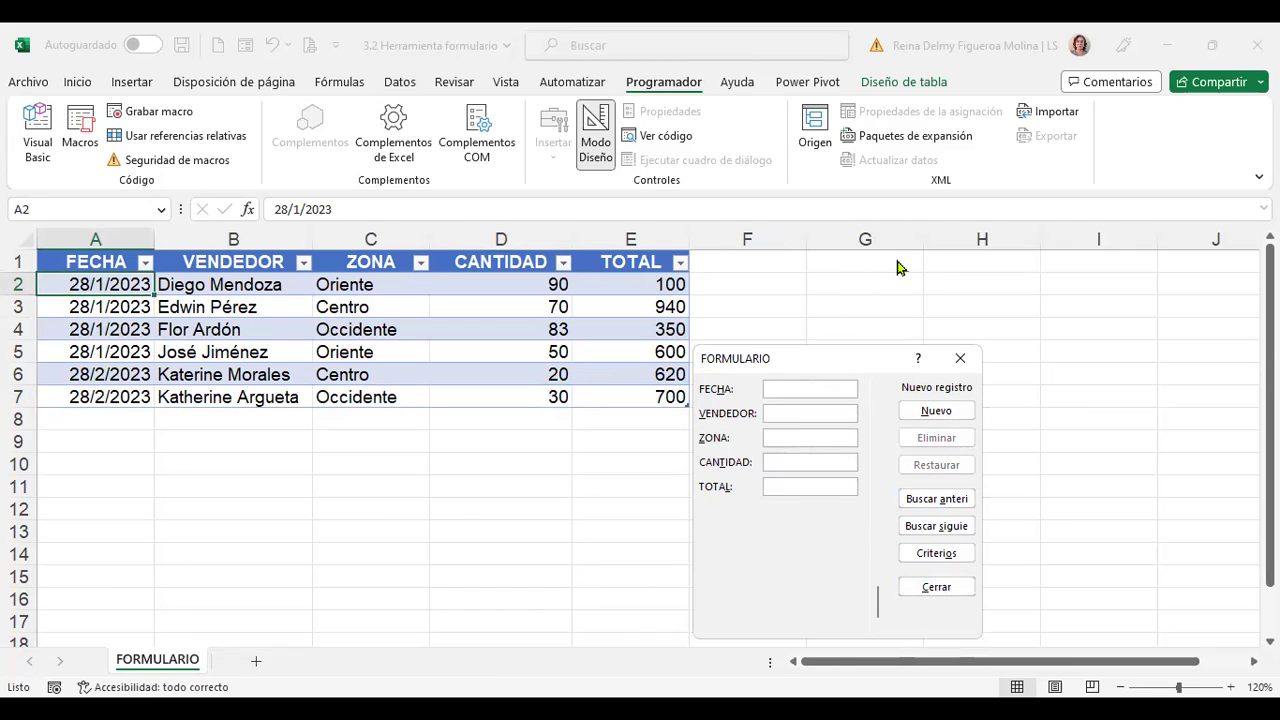
Add a record for 28/2/2023 with a salesperson, zone Oriente, quantity 15, total 115
{"action": "type", "text": "28/2/2023"}
{"action": "key", "text": "Tab"}
{"action": "type", "text": "Kevin Camopi"}
{"action": "key", "text": "BackSpace"}
{"action": "key", "text": "BackSpace"}
{"action": "key", "text": "BackSpace"}
{"action": "type", "text": "pos"}
{"action": "key", "text": "Tab"}
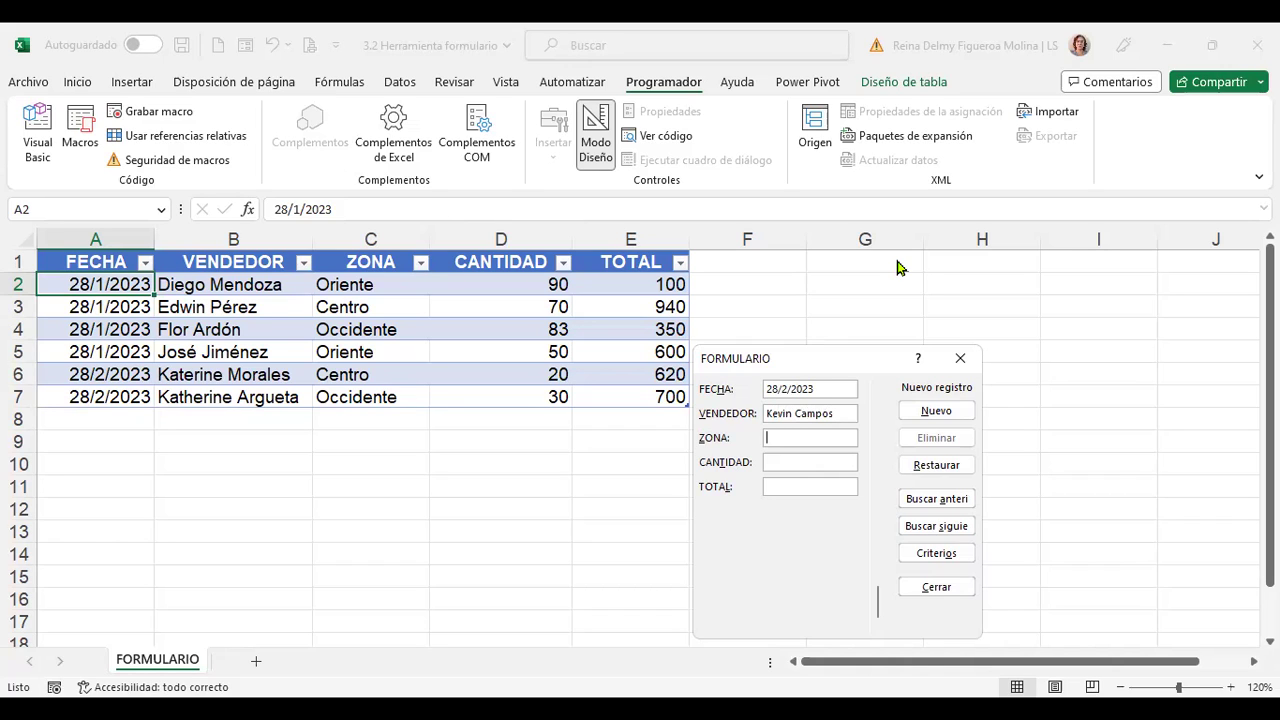
{"action": "type", "text": "Oriente"}
{"action": "key", "text": "Tab"}
{"action": "type", "text": "15"}
{"action": "key", "text": "Tab"}
{"action": "type", "text": "115"}
{"action": "key", "text": "Return"}
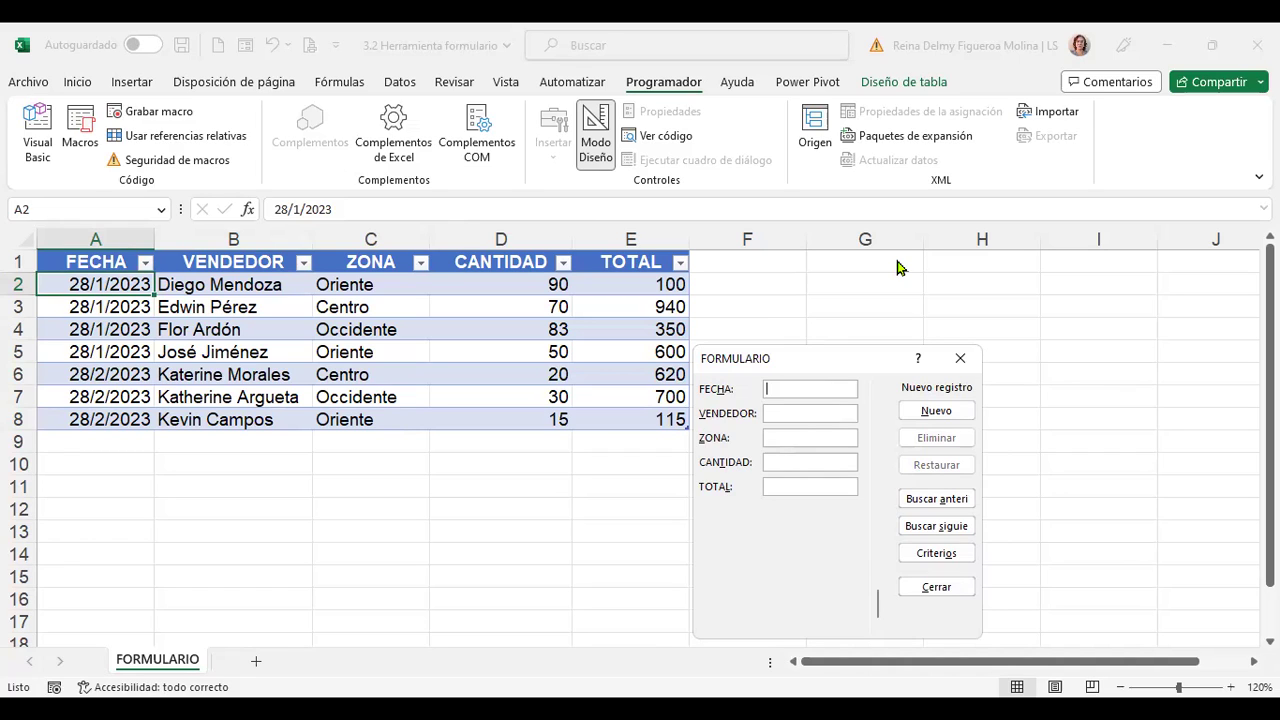
Add a record for 28/2/2023 with a salesperson, zone Centro, quantity 65, total 825
{"action": "type", "text": "28/2/2023"}
{"action": "key", "text": "Tab"}
{"action": "type", "text": "Kristhian"}
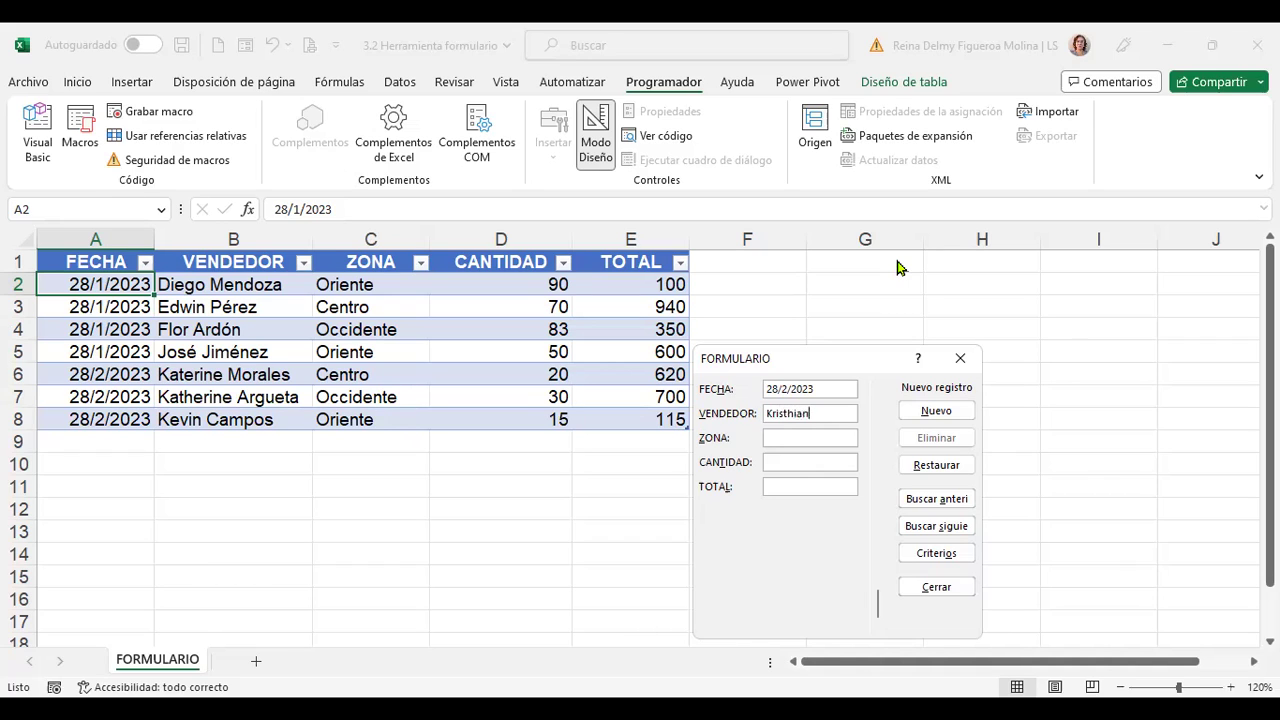
{"action": "type", "text": " Romero"}
{"action": "key", "text": "Tab"}
{"action": "type", "text": "Centro"}
{"action": "key", "text": "Tab"}
{"action": "type", "text": "65"}
{"action": "key", "text": "Tab"}
{"action": "type", "text": "8"}
{"action": "type", "text": "25"}
{"action": "key", "text": "Return"}
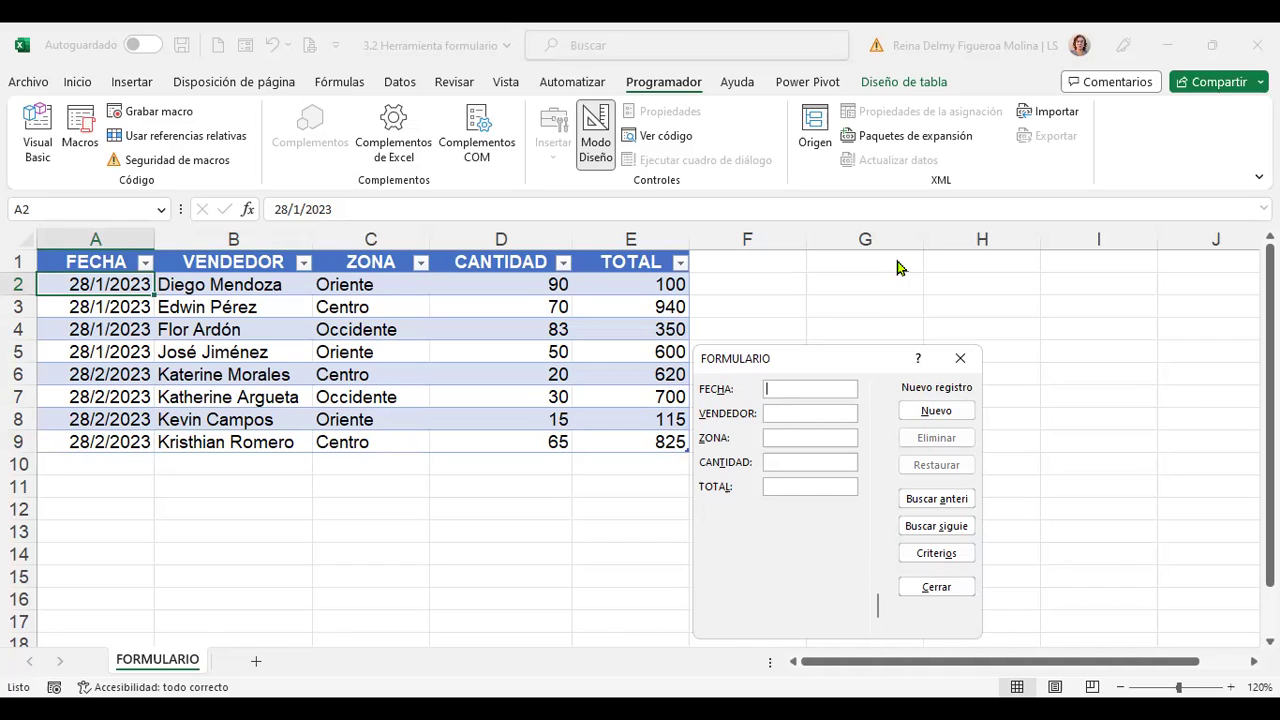
Add a record for 28/2/2023 with a salesperson, zone Occidente, quantity 80, total 940
{"action": "type", "text": "28/"}
{"action": "type", "text": "2/2023"}
{"action": "key", "text": "Tab"}
{"action": "type", "text": "Marco"}
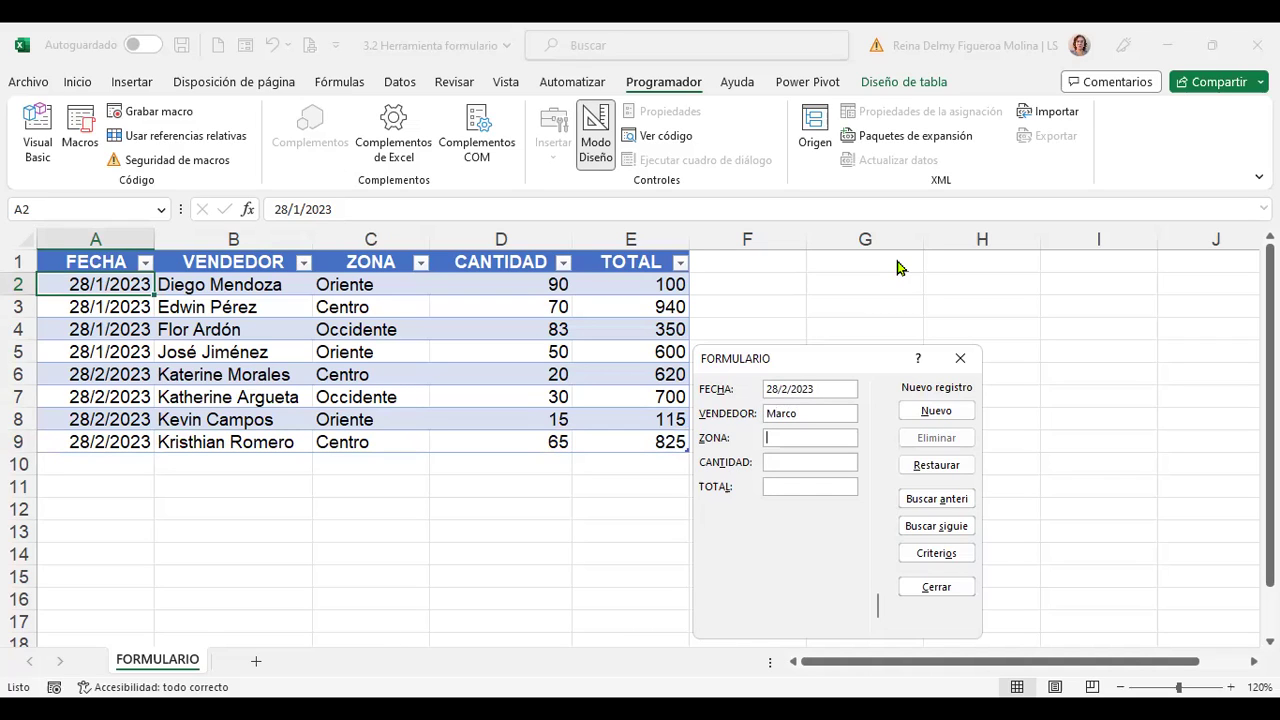
{"action": "key", "text": "Tab"}
{"action": "type", "text": "oCCI"}
{"action": "key", "text": "BackSpace"}
{"action": "key", "text": "BackSpace"}
{"action": "key", "text": "BackSpace"}
{"action": "type", "text": "O"}
{"action": "type", "text": "ccidnte"}
{"action": "key", "text": "Tab"}
{"action": "left_click", "coordinate": [797, 437]}
{"action": "type", "text": "e"}
{"action": "left_click", "coordinate": [770, 457]}
{"action": "type", "text": "80"}
{"action": "type", "text": "94"}
{"action": "key", "text": "Return"}
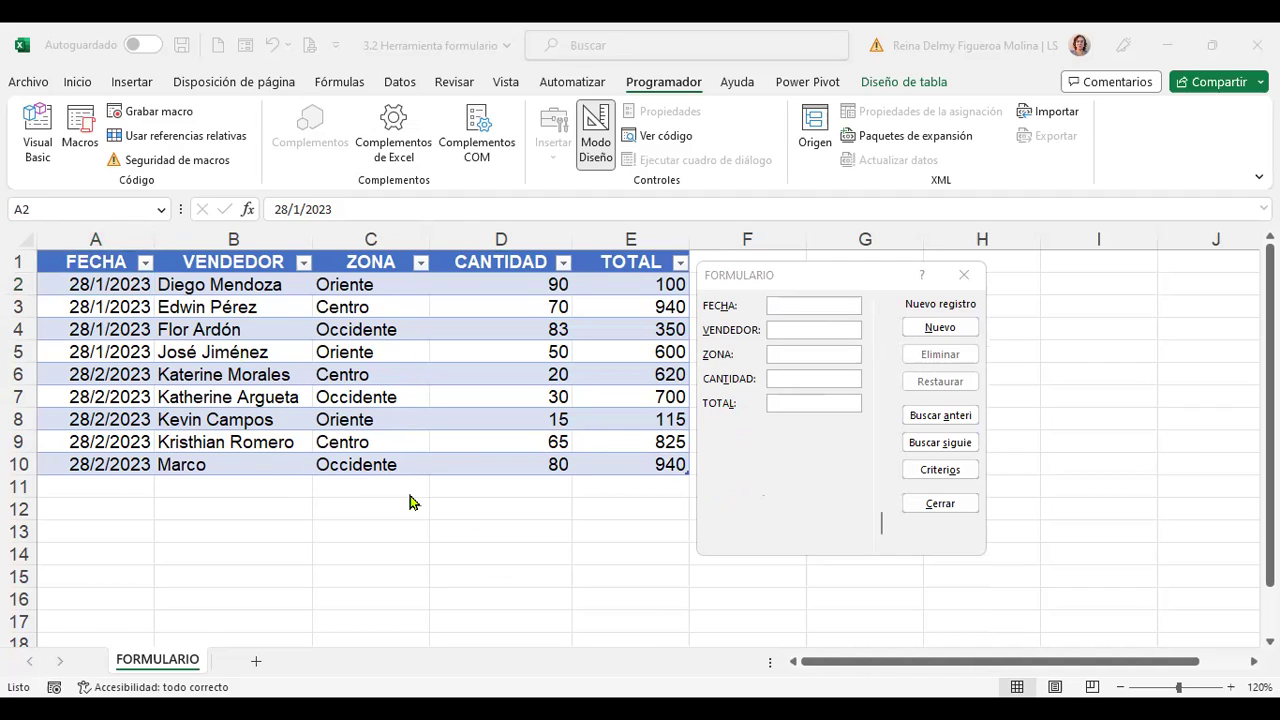
Save a record holding only the seller's first name as row 11, then step back to record 4
{"action": "left_click", "coordinate": [790, 324]}
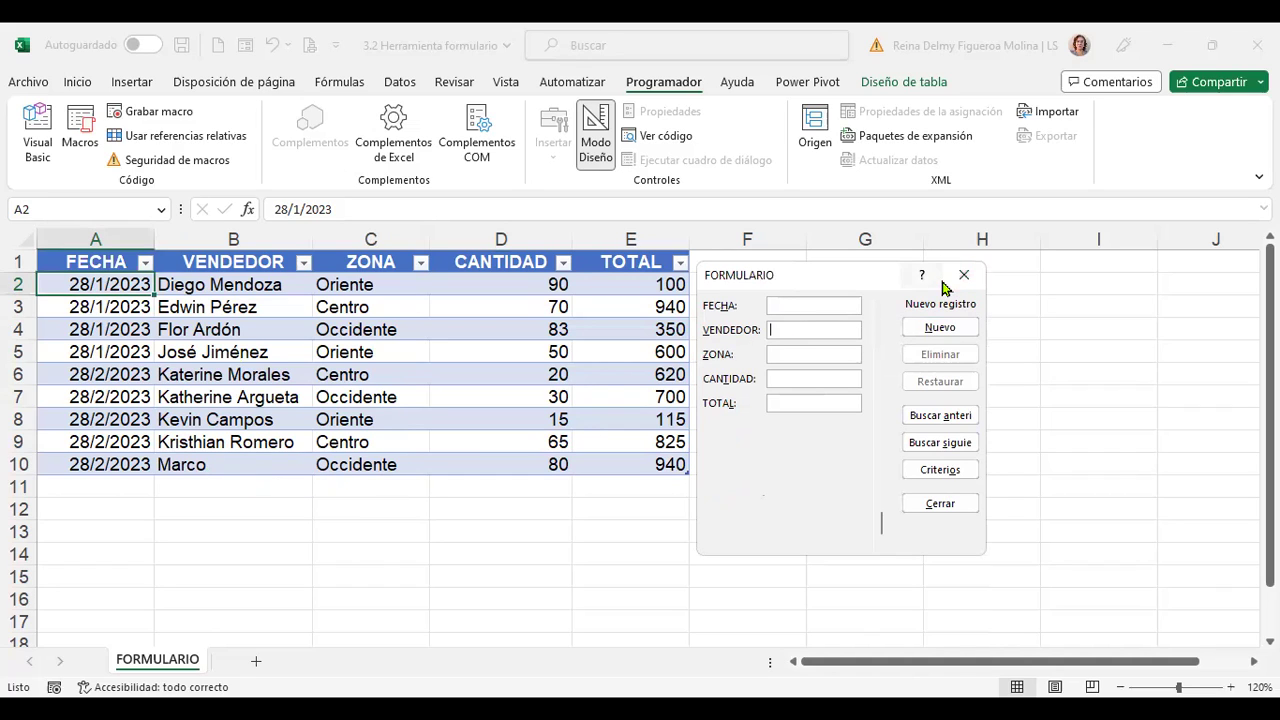
{"action": "type", "text": "Marco"}
{"action": "key", "text": "Return"}
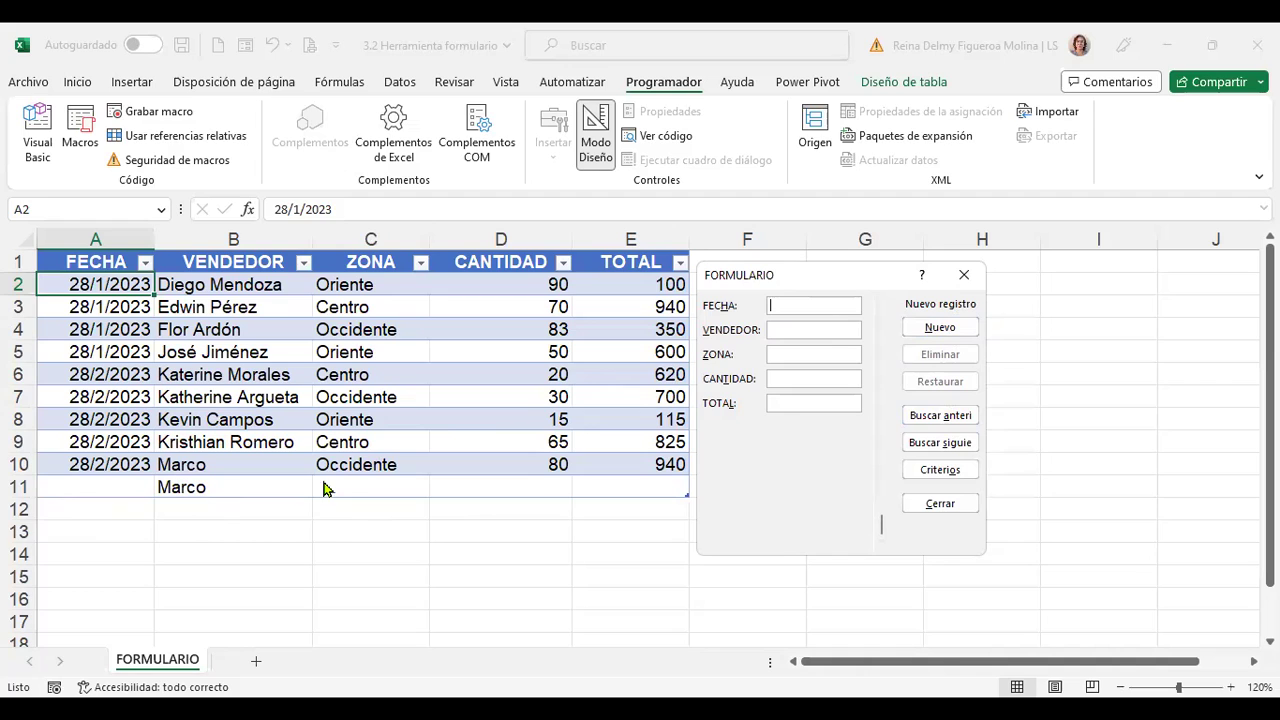
{"action": "left_click", "coordinate": [955, 418]}
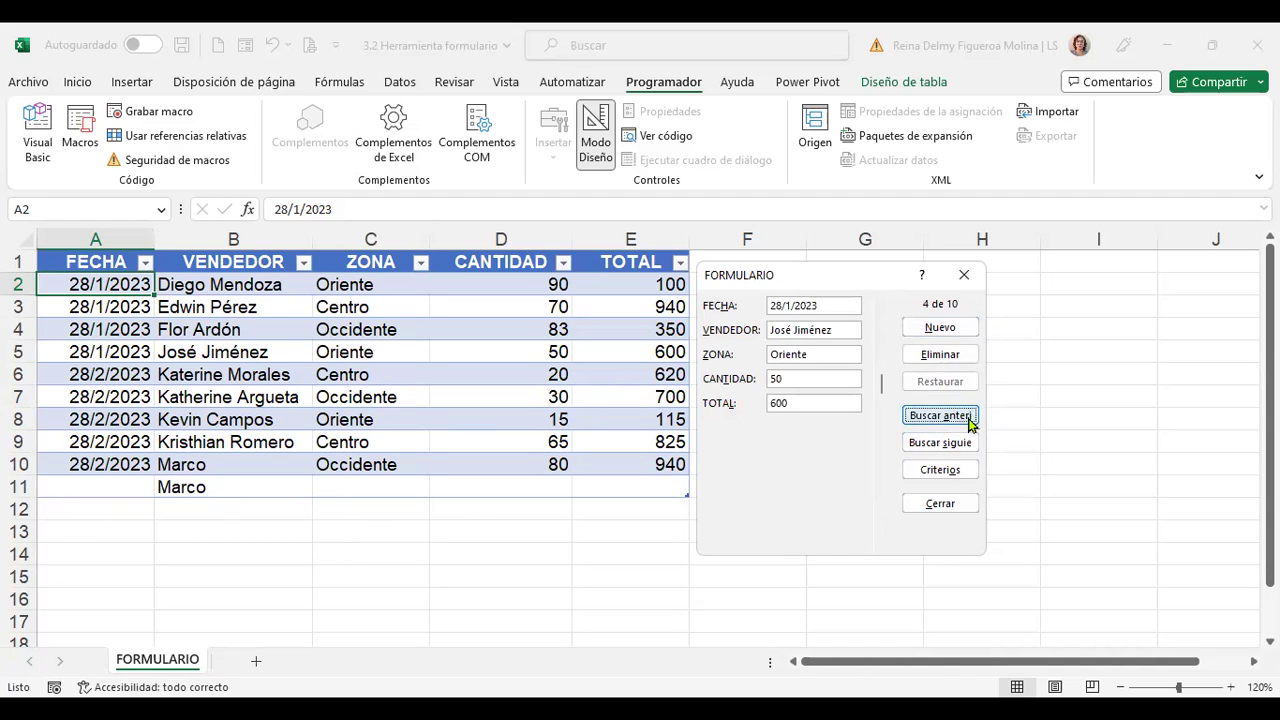
Search Criterios by the seller's first name to display matching record 9 of 10
{"action": "left_click", "coordinate": [948, 470]}
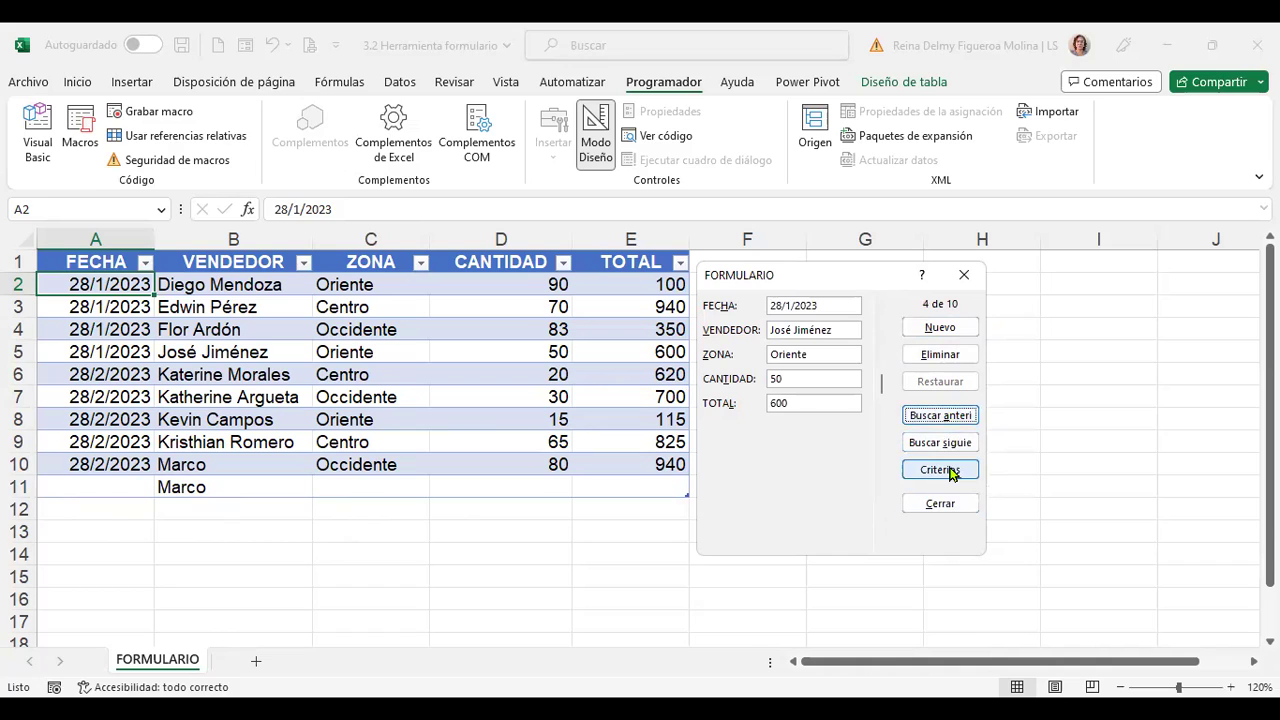
{"action": "left_click", "coordinate": [818, 330]}
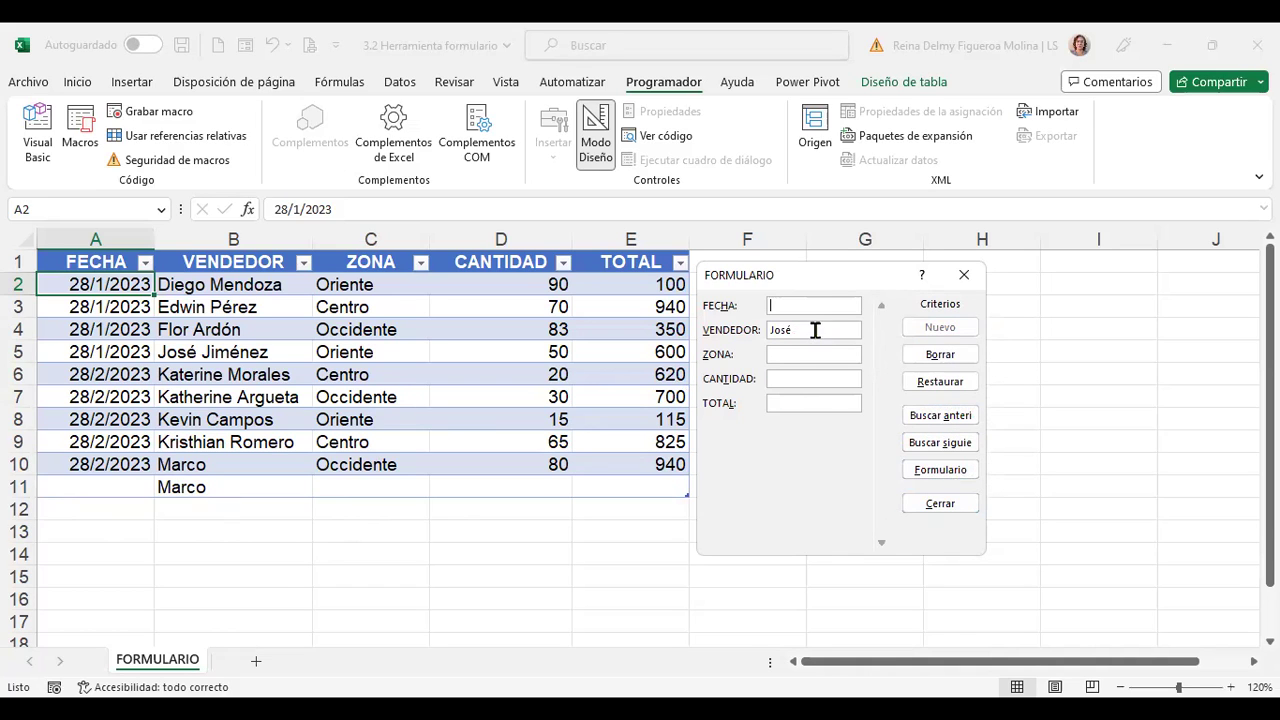
{"action": "left_click_drag", "start_coordinate": [806, 328], "coordinate": [684, 320]}
{"action": "type", "text": "Marco"}
{"action": "key", "text": "Return"}
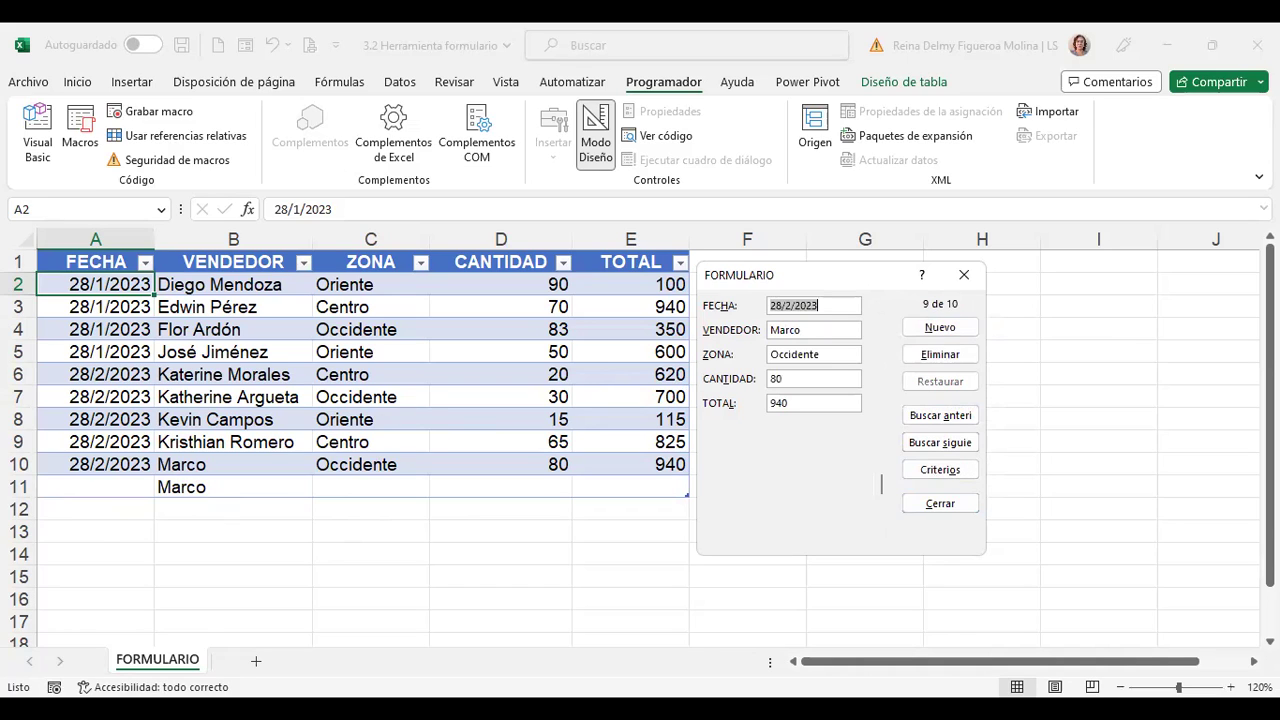
{"action": "left_click", "coordinate": [834, 329]}
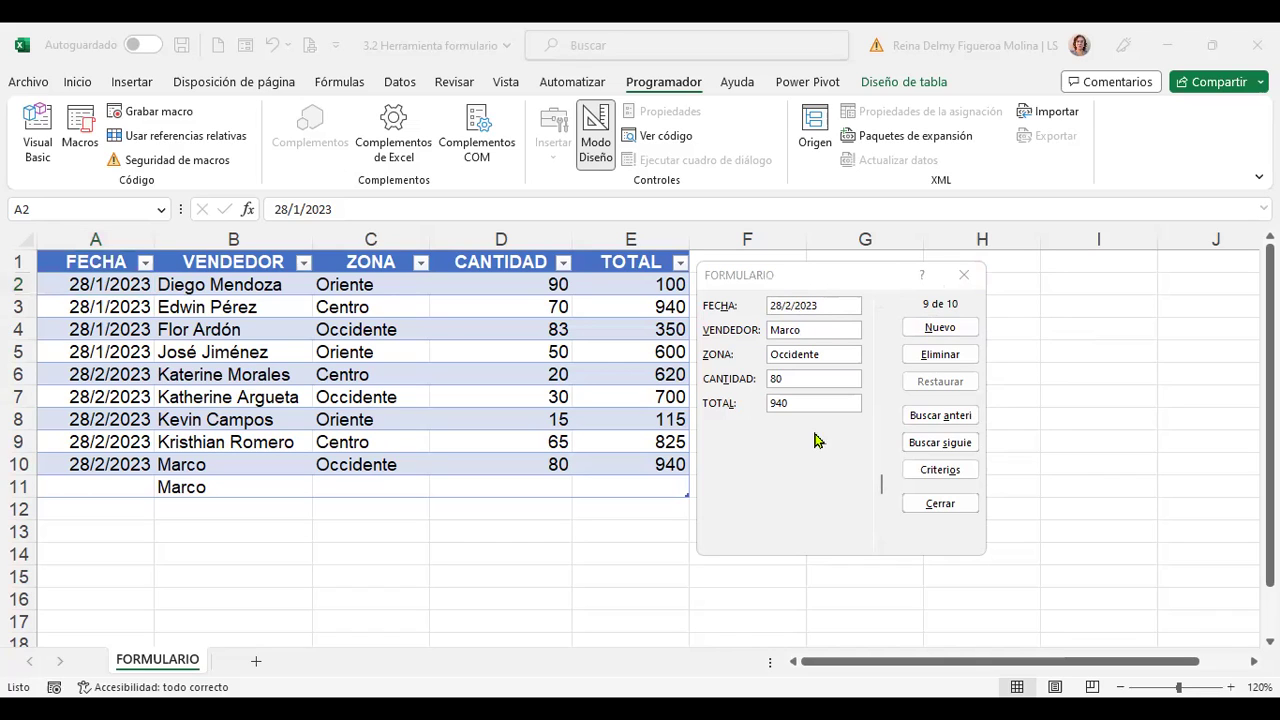
Add the surname to the seller's name in row 10 and save it
{"action": "left_click", "coordinate": [819, 330]}
{"action": "type", "text": "López"}
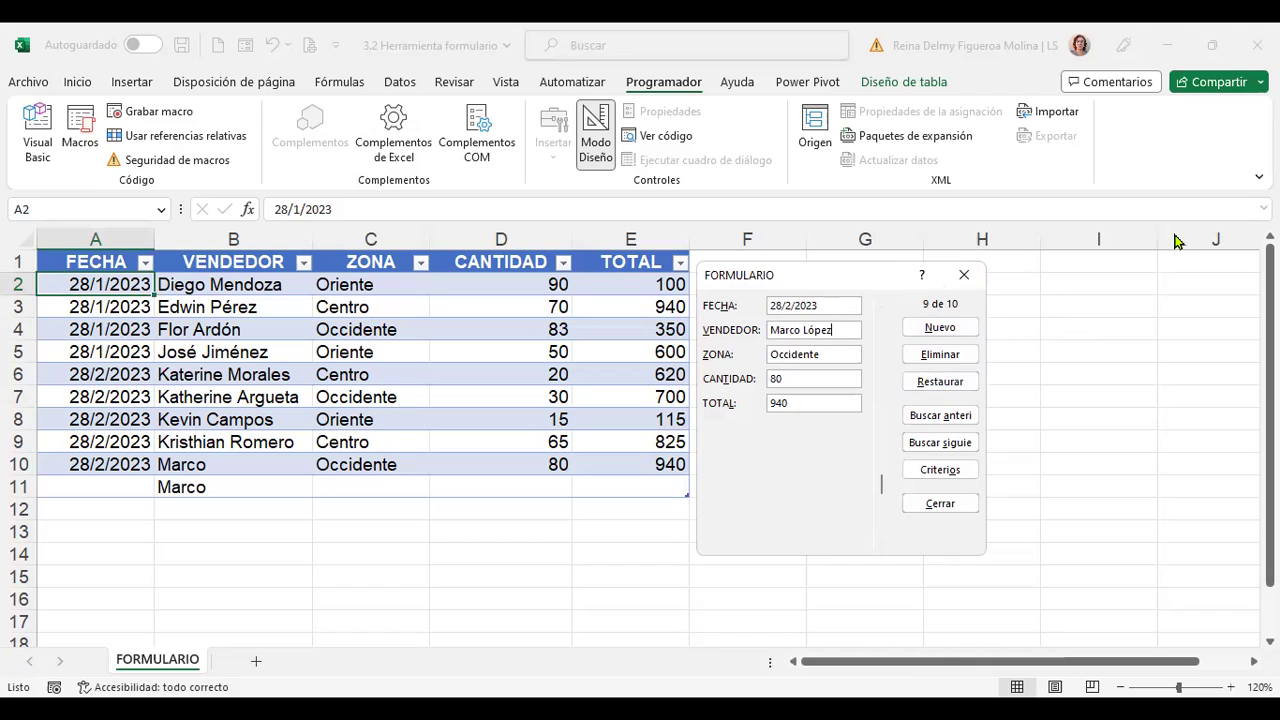
{"action": "key", "text": "Return"}
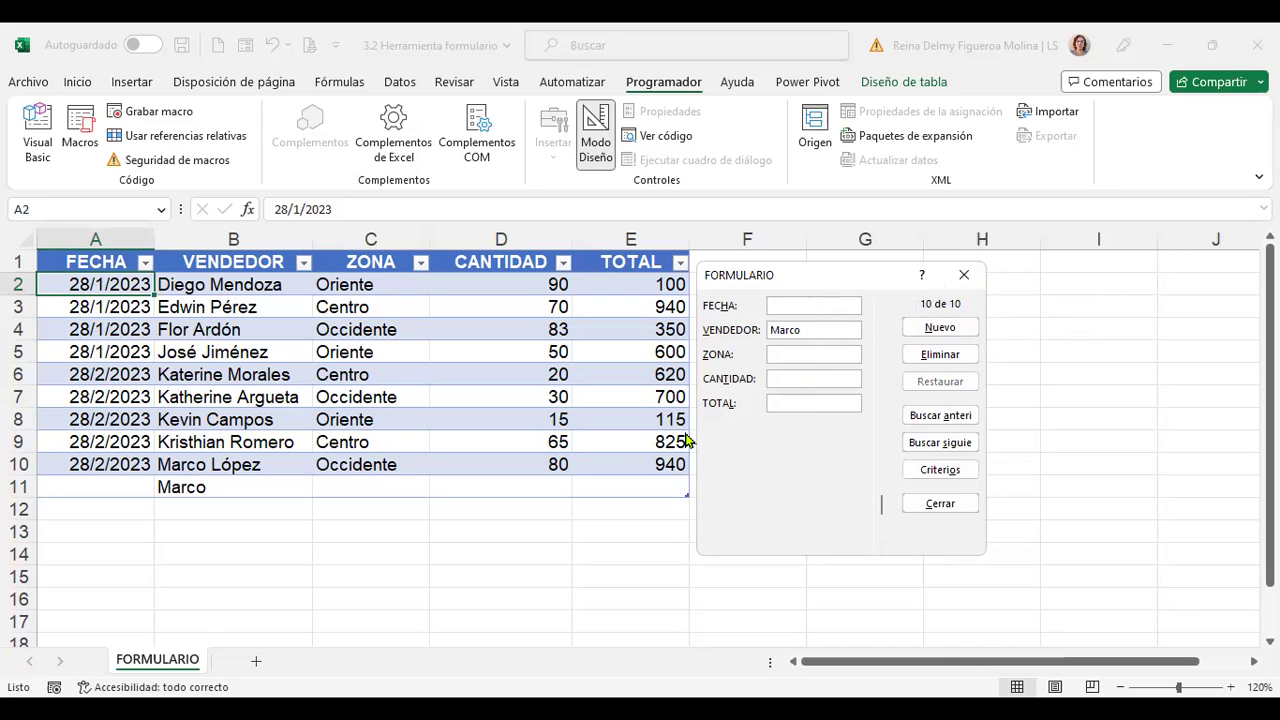
Enter the date 28/2/2023 in FECHA for record 10
{"action": "key", "text": "Tab"}
{"action": "key", "text": "Tab"}
{"action": "key", "text": "Tab"}
{"action": "key", "text": "Tab"}
{"action": "key", "text": "Tab"}
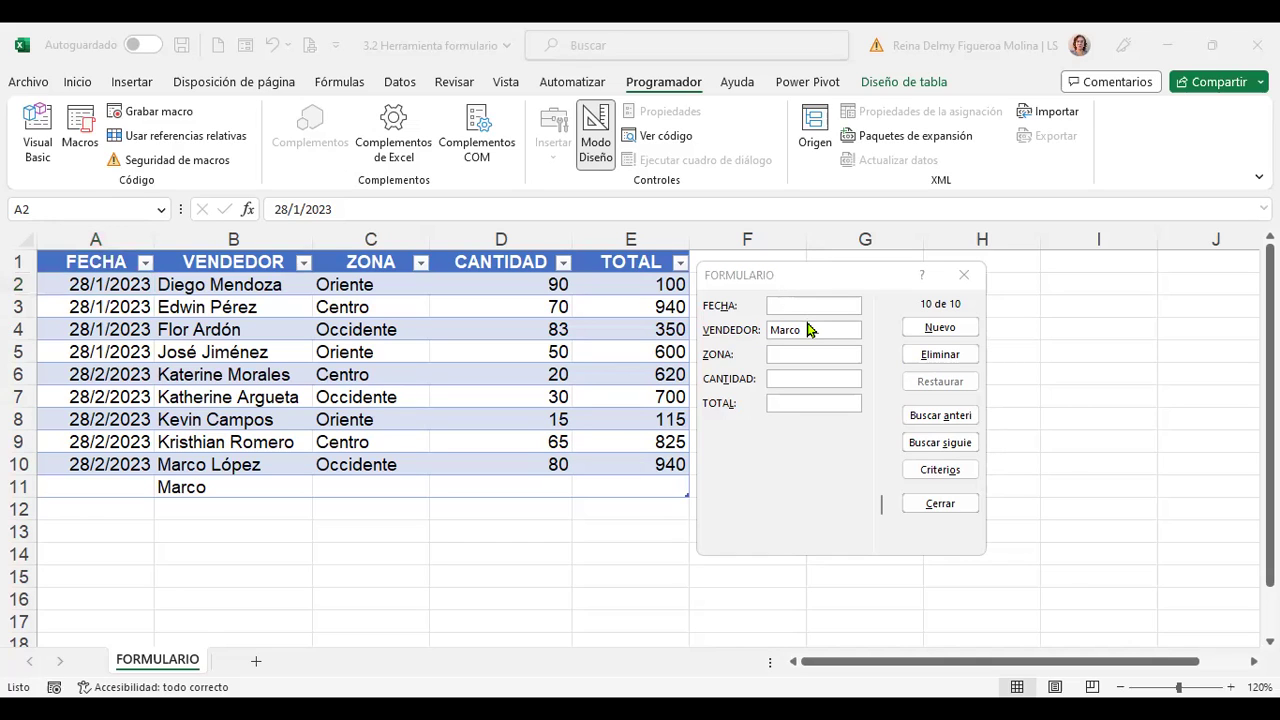
{"action": "left_click", "coordinate": [853, 328]}
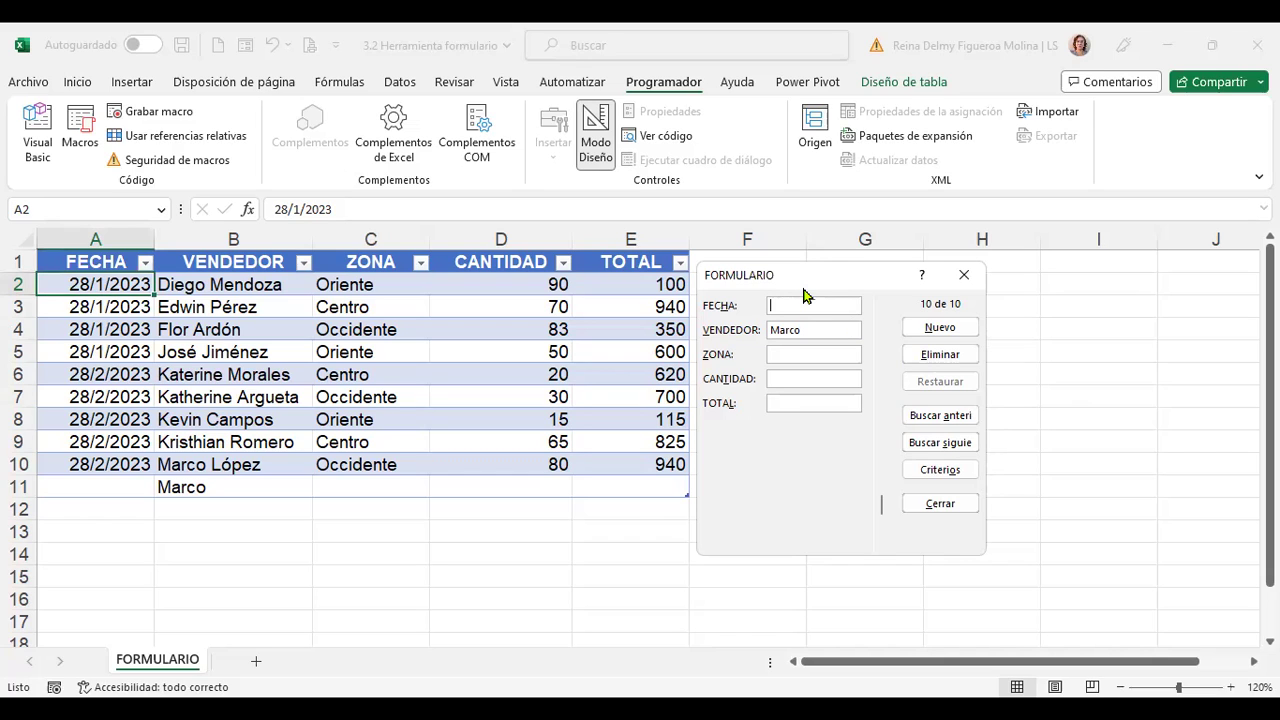
{"action": "type", "text": "28/2/2023"}
{"action": "key", "text": "Tab"}
Fill in the seller's full name, zone Oriente, CANTIDAD 70 and TOTAL 220, then save the record
{"action": "type", "text": "María Guevara"}
{"action": "key", "text": "Tab"}
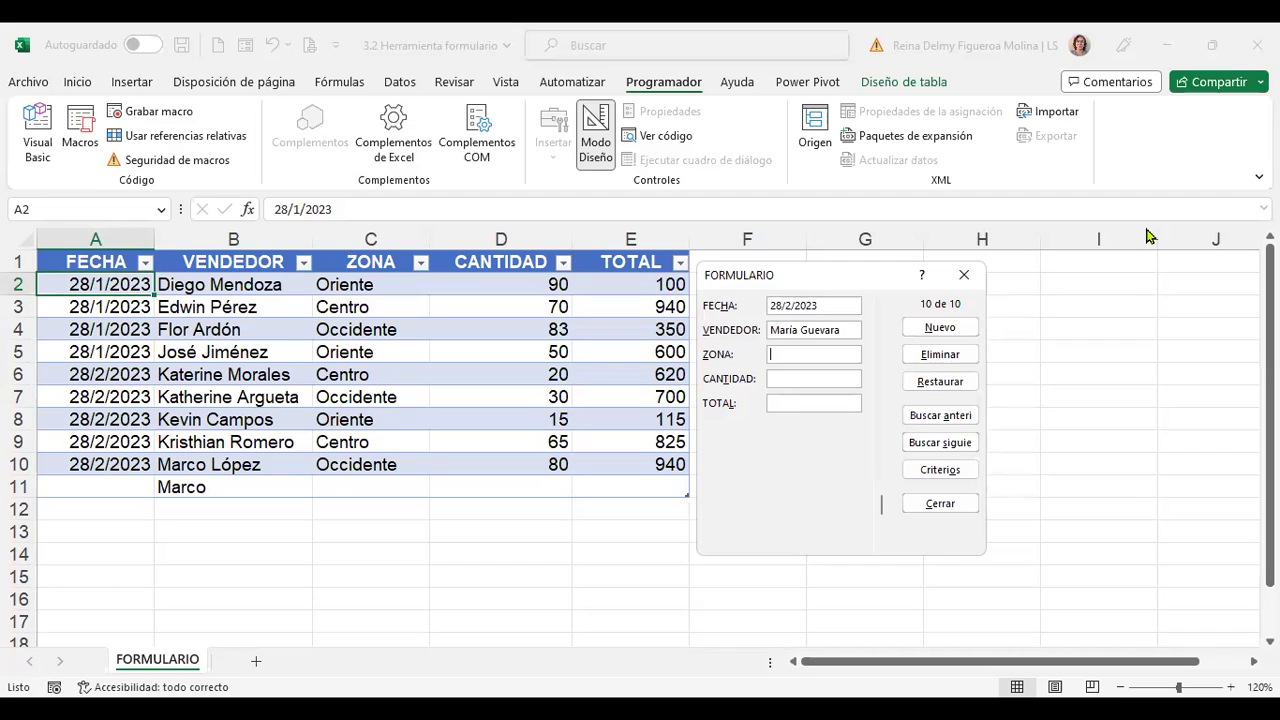
{"action": "type", "text": "Oreinte"}
{"action": "key", "text": "BackSpace"}
{"action": "key", "text": "BackSpace"}
{"action": "key", "text": "BackSpace"}
{"action": "key", "text": "BackSpace"}
{"action": "key", "text": "BackSpace"}
{"action": "type", "text": "iente"}
{"action": "key", "text": "Tab"}
{"action": "type", "text": "70"}
{"action": "key", "text": "Tab"}
{"action": "type", "text": "220"}
{"action": "key", "text": "Return"}
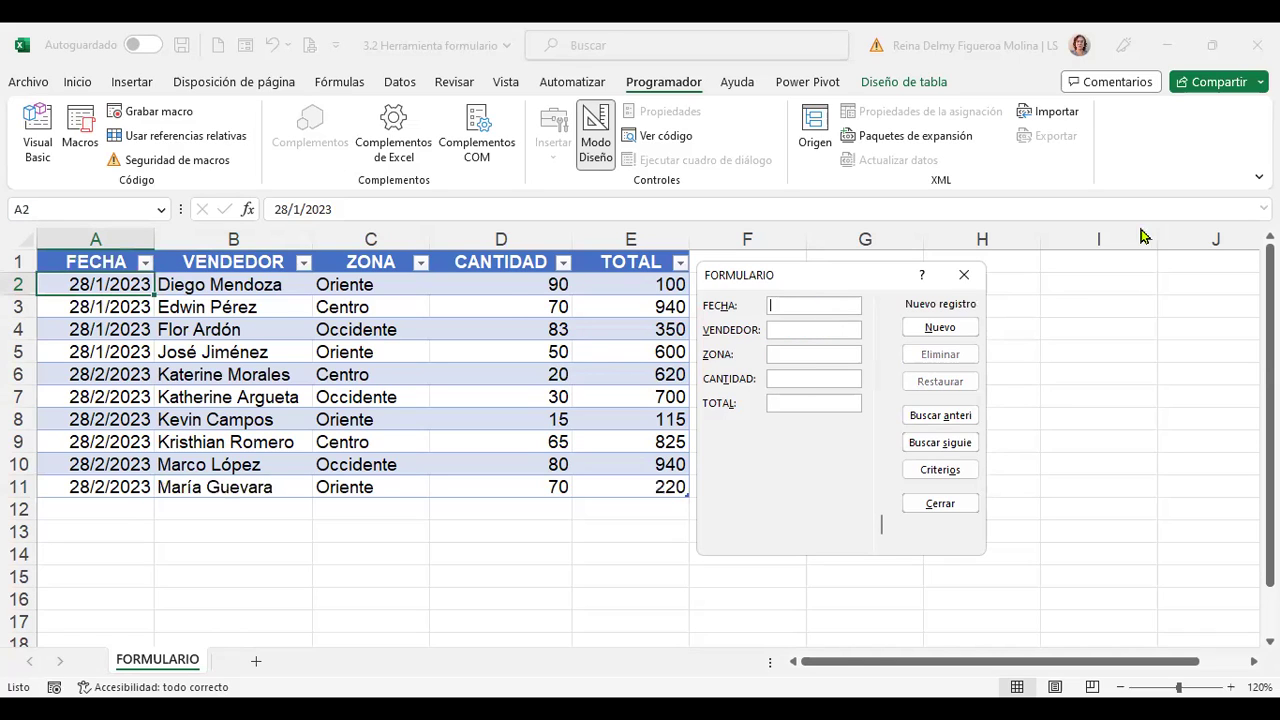
Browse back and forth through the saved records with Buscar anterior and Buscar siguiente
{"action": "left_click", "coordinate": [957, 418]}
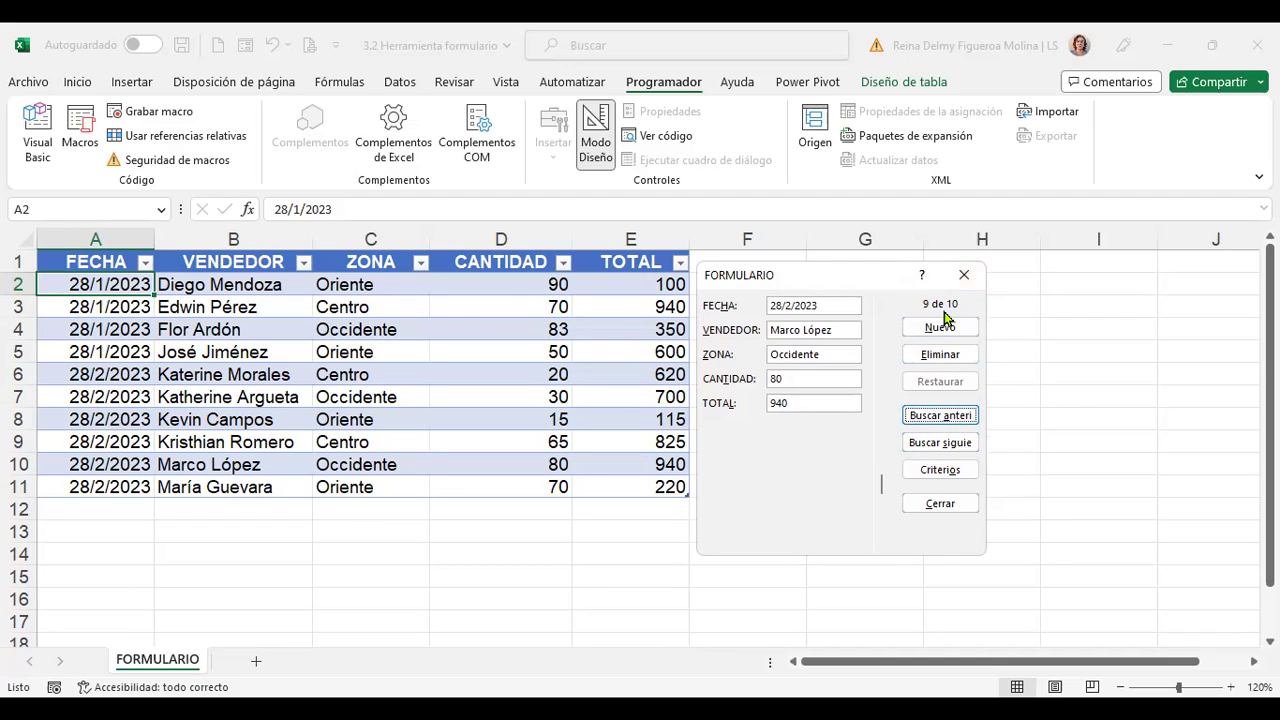
{"action": "left_click", "coordinate": [945, 443]}
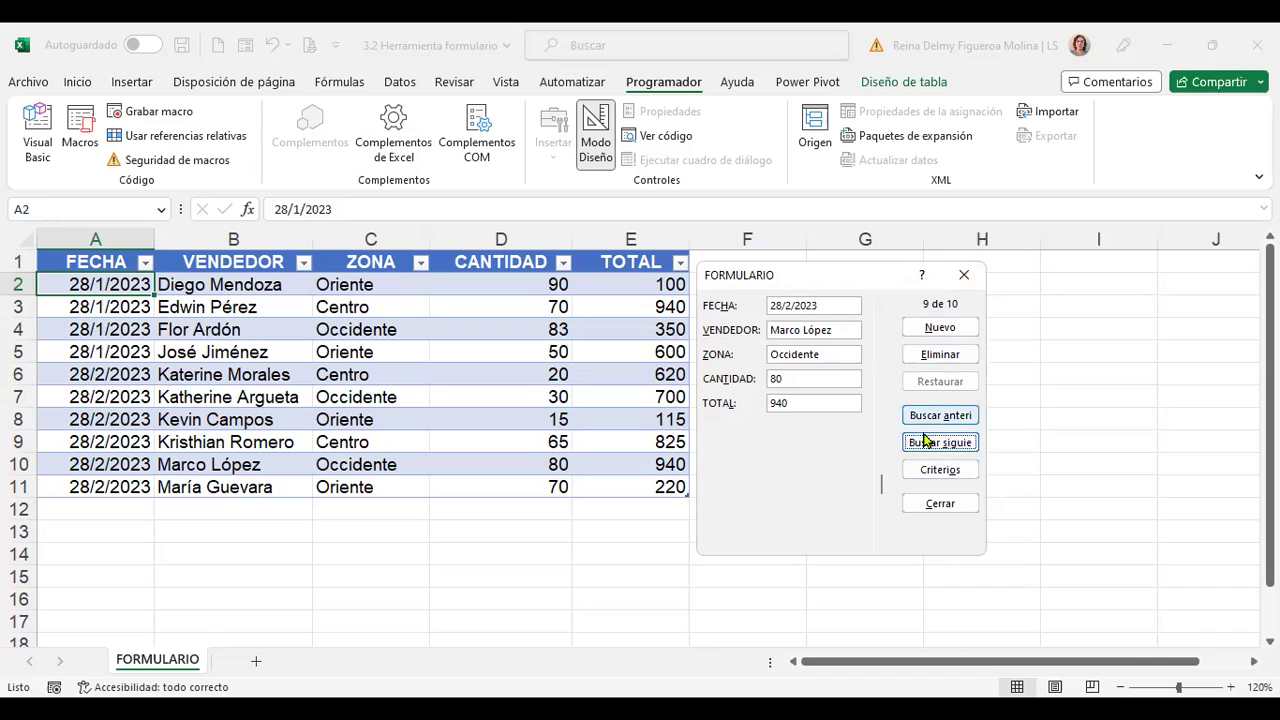
{"action": "left_click", "coordinate": [941, 418]}
{"action": "left_click", "coordinate": [942, 441]}
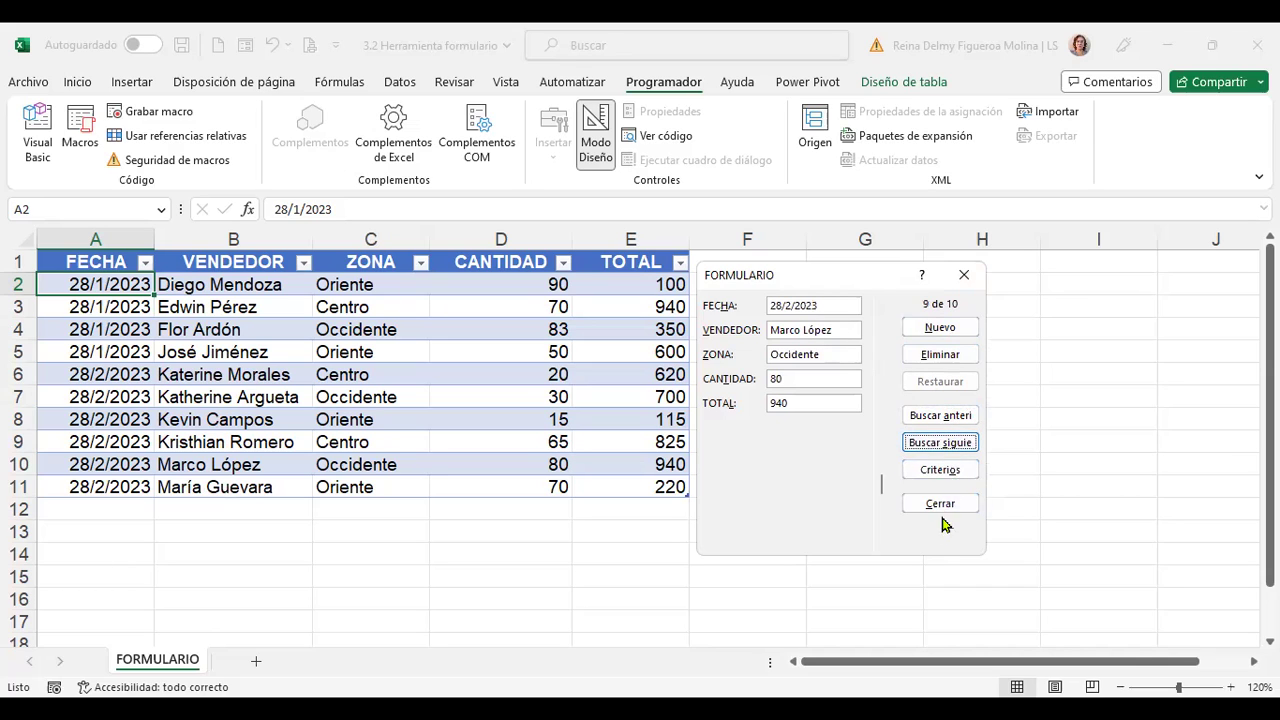
Search the records by Criterios in both directions, then close the data form
{"action": "left_click", "coordinate": [948, 475]}
{"action": "left_click", "coordinate": [950, 383]}
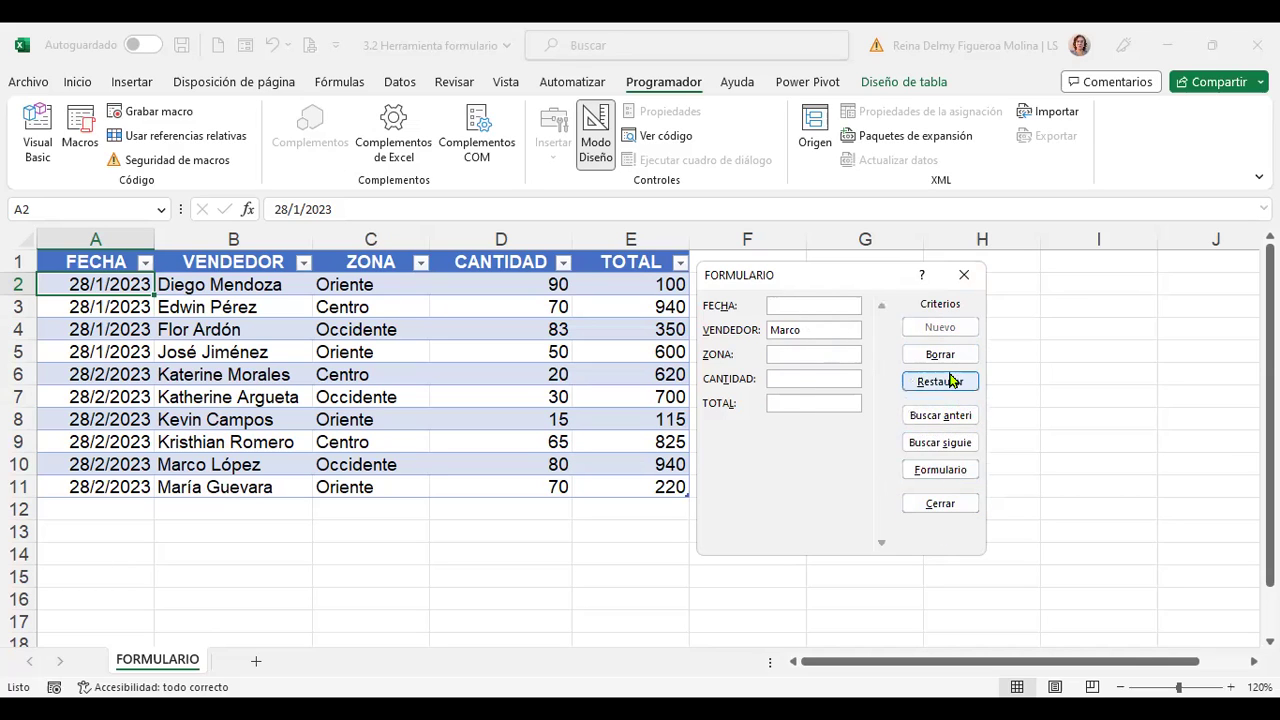
{"action": "left_click", "coordinate": [950, 415]}
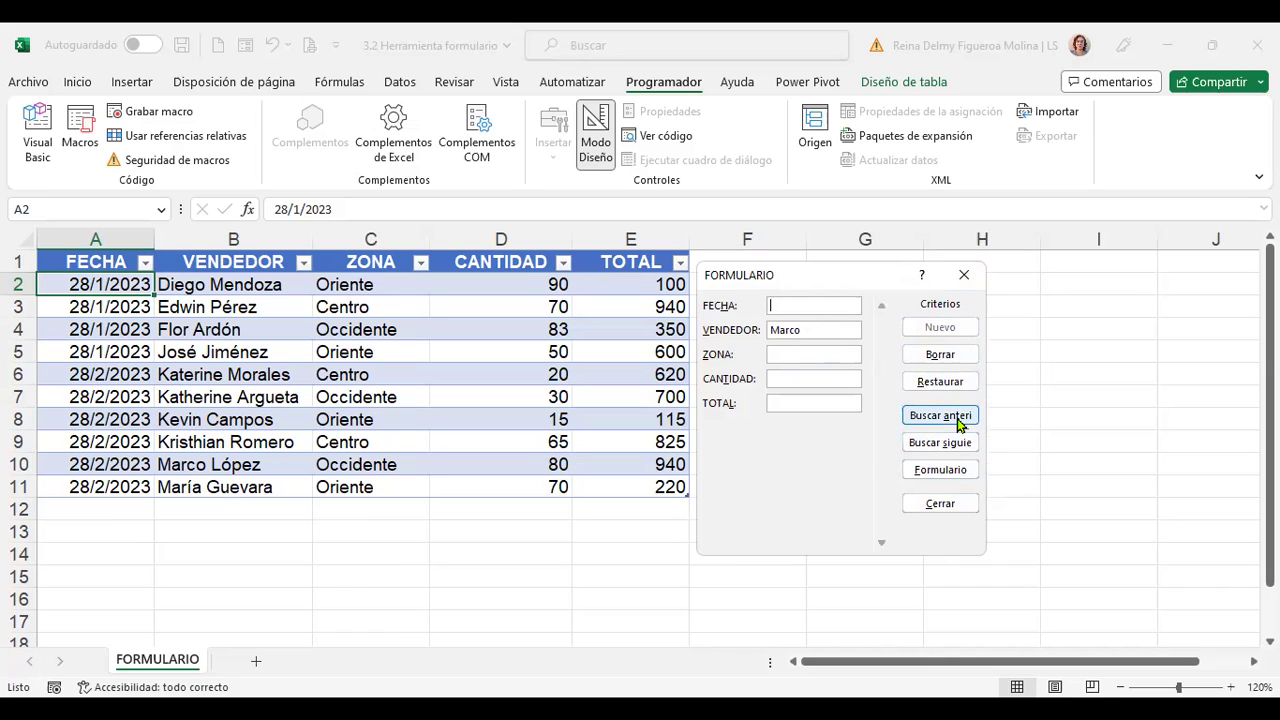
{"action": "left_click", "coordinate": [958, 418]}
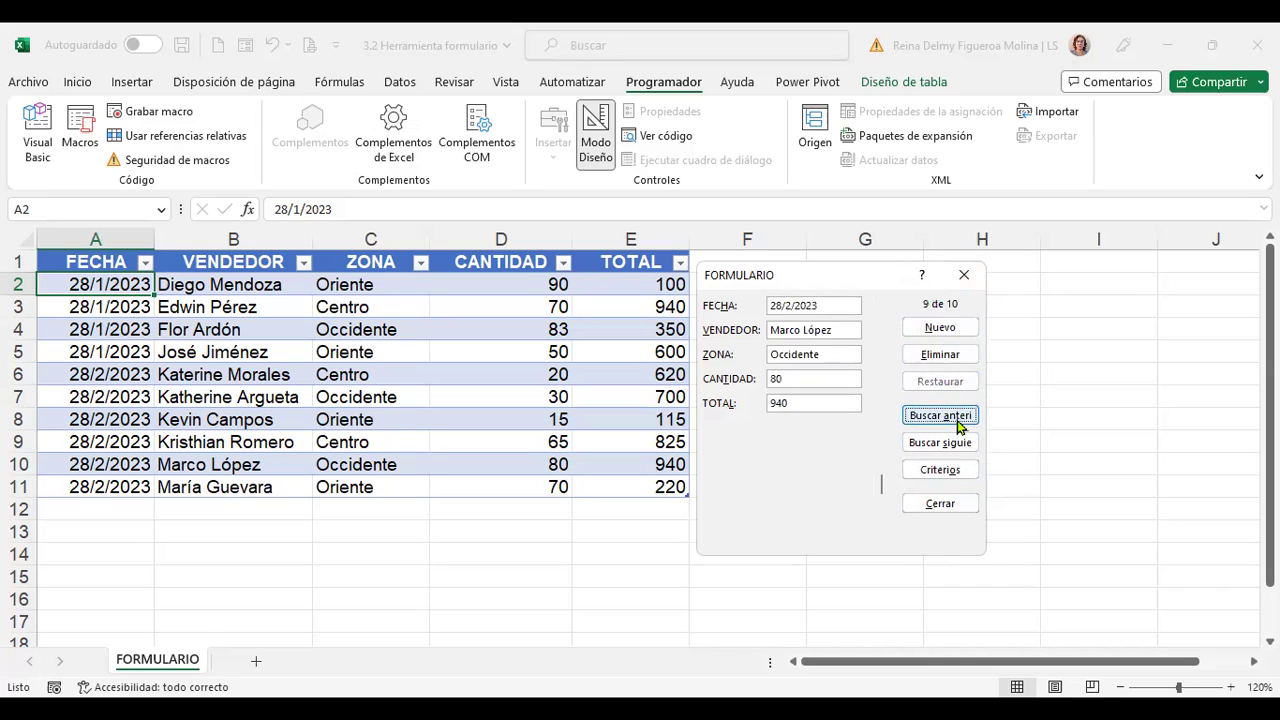
{"action": "left_click", "coordinate": [932, 420]}
{"action": "left_click", "coordinate": [940, 443]}
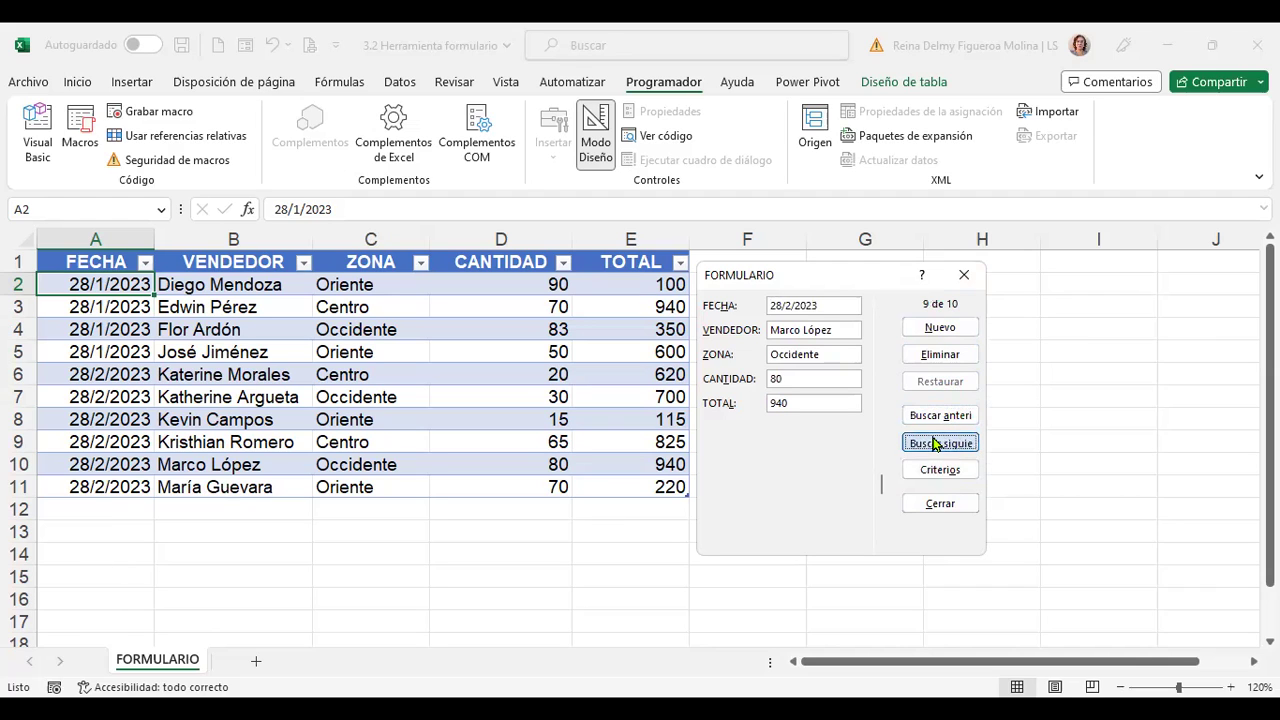
{"action": "left_click", "coordinate": [940, 503]}
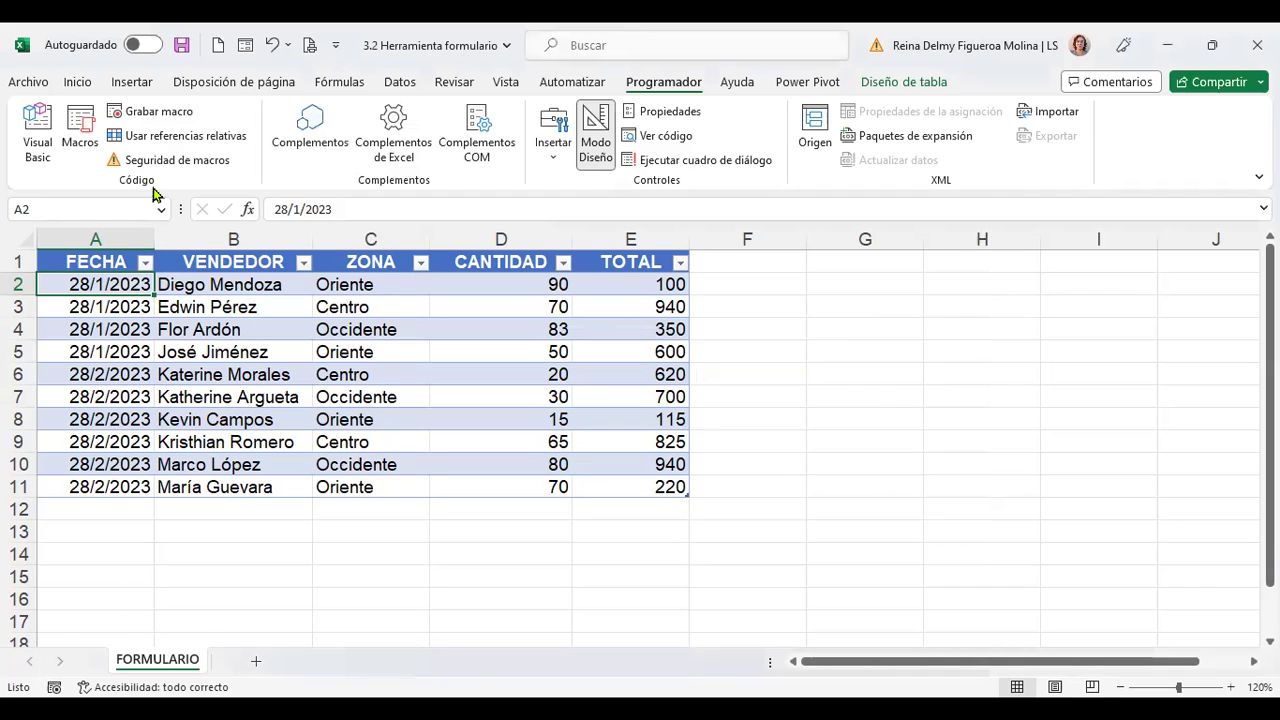
Reopen the data form and advance through the records to the last one, record 10
{"action": "left_click", "coordinate": [245, 45]}
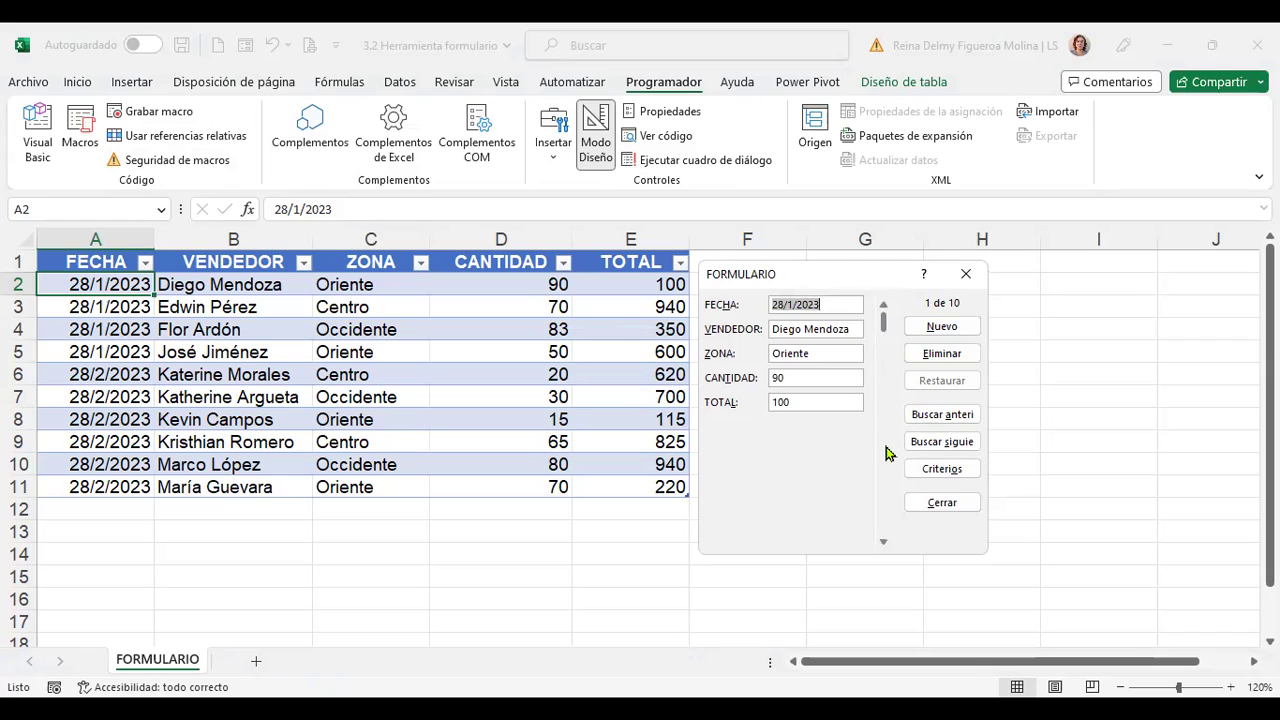
{"action": "left_click_drag", "start_coordinate": [883, 323], "coordinate": [885, 371]}
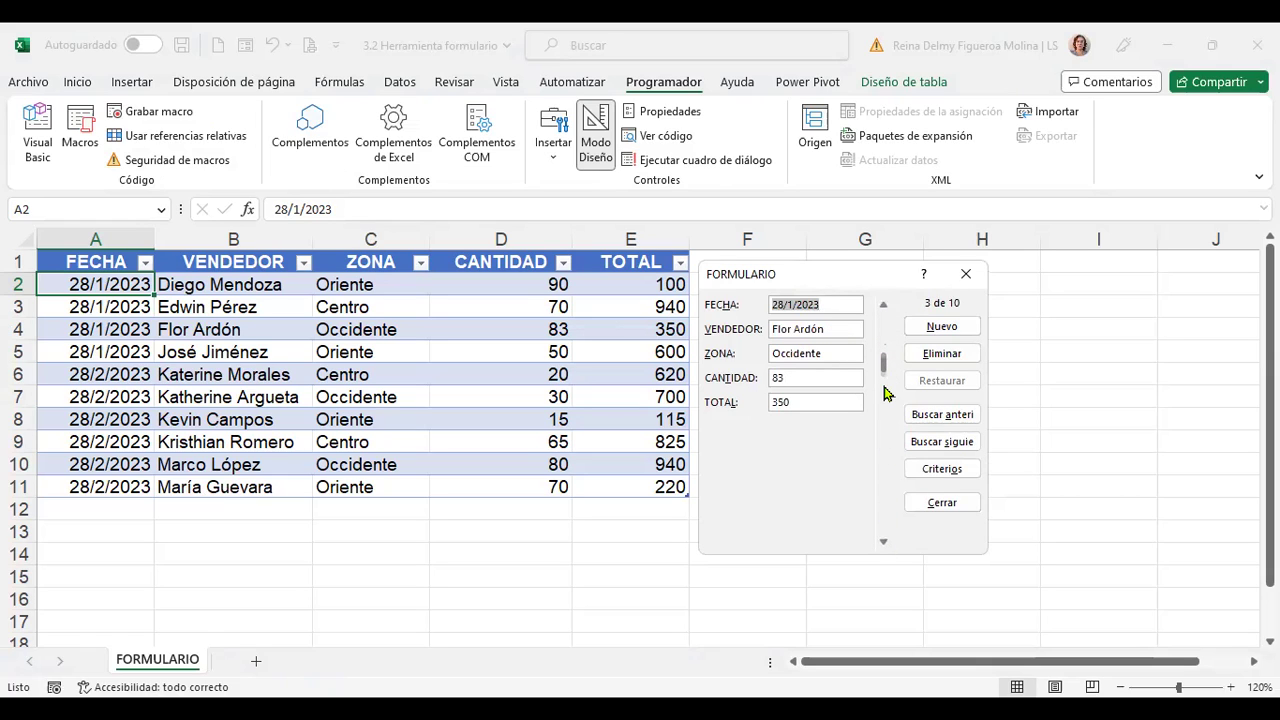
{"action": "left_click", "coordinate": [942, 442]}
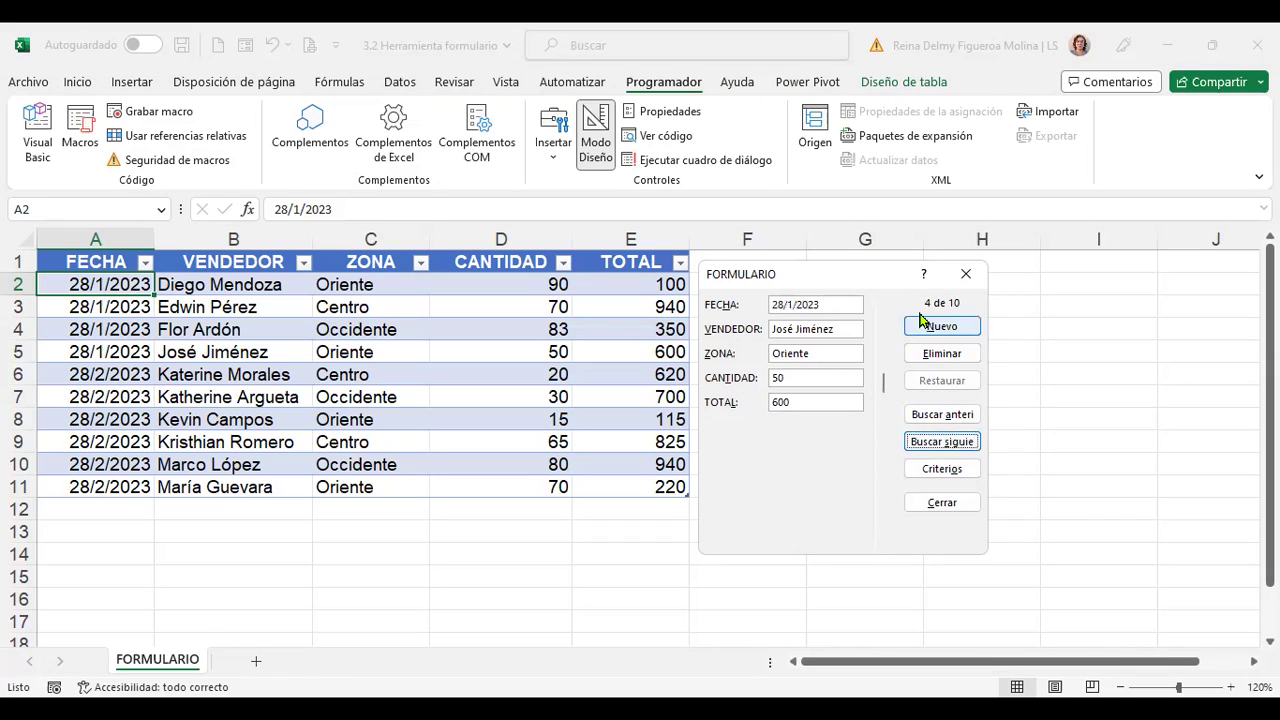
{"action": "left_click", "coordinate": [950, 441]}
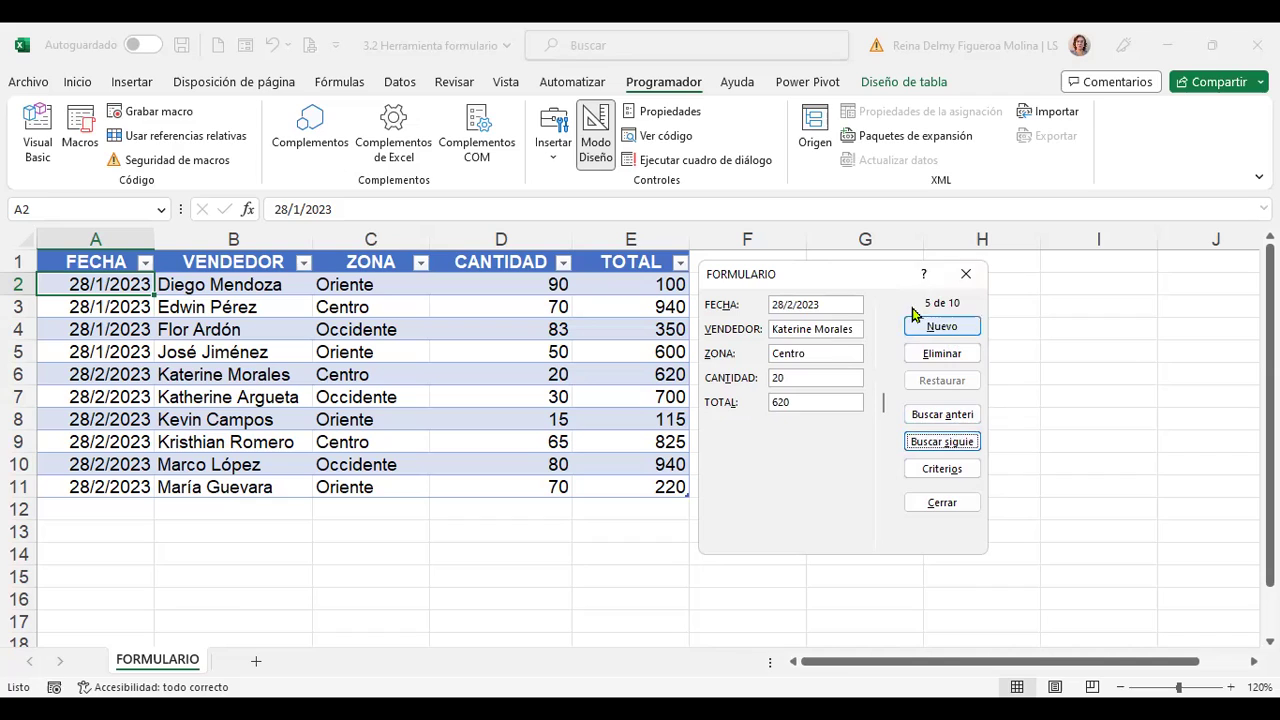
{"action": "left_click", "coordinate": [966, 444]}
{"action": "left_click", "coordinate": [966, 444]}
{"action": "left_click", "coordinate": [966, 444]}
{"action": "left_click", "coordinate": [966, 444]}
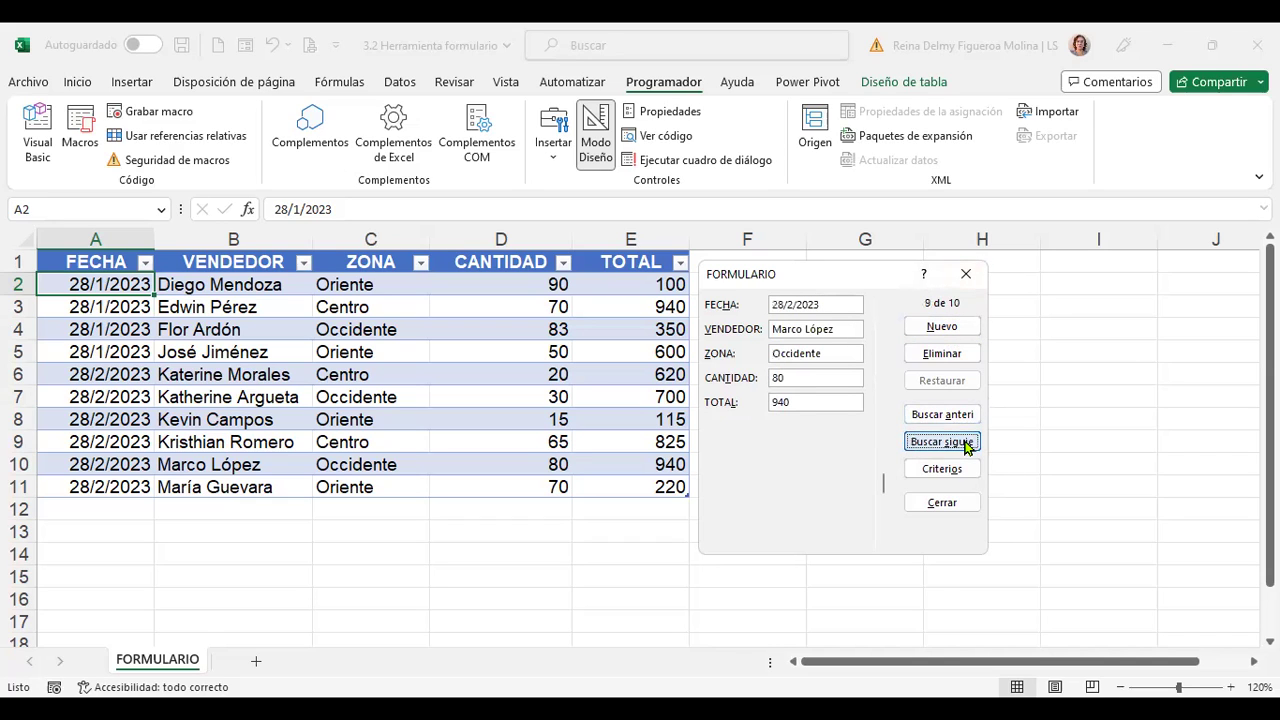
{"action": "left_click", "coordinate": [966, 444]}
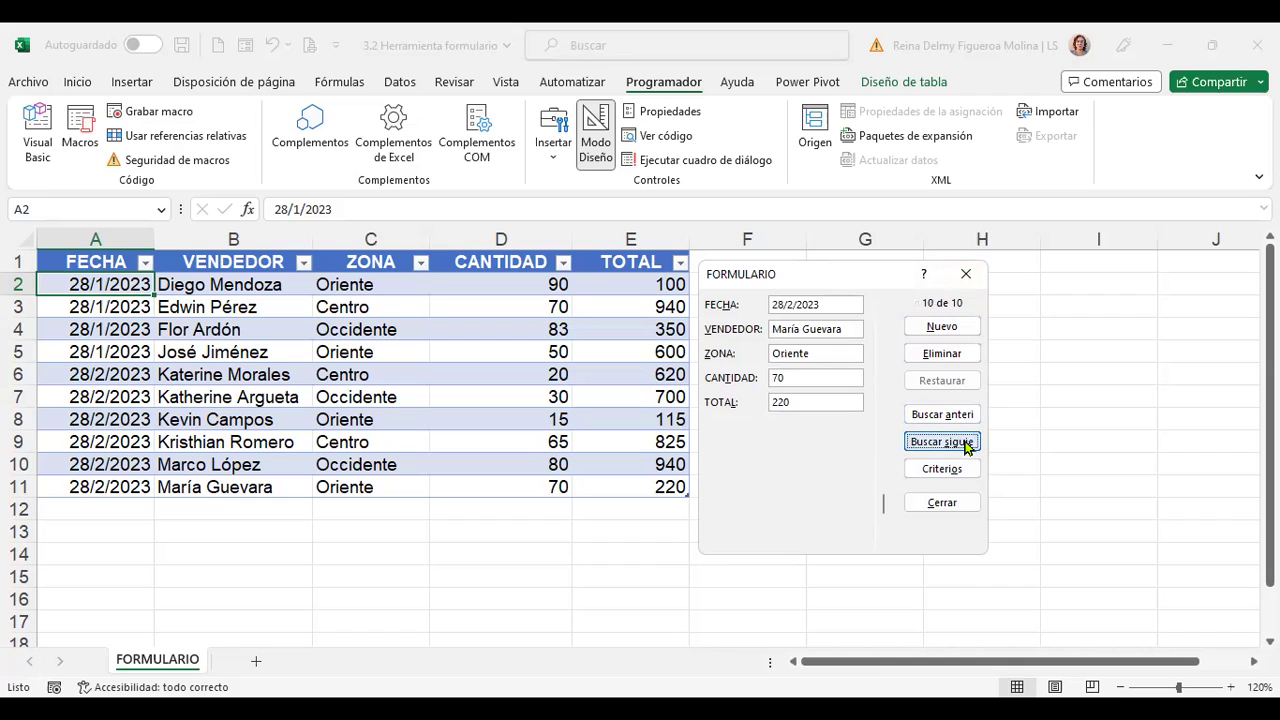
Step back to record 6 of 10 and close the form
{"action": "left_click", "coordinate": [955, 416]}
{"action": "left_click", "coordinate": [955, 416]}
{"action": "left_click", "coordinate": [955, 416]}
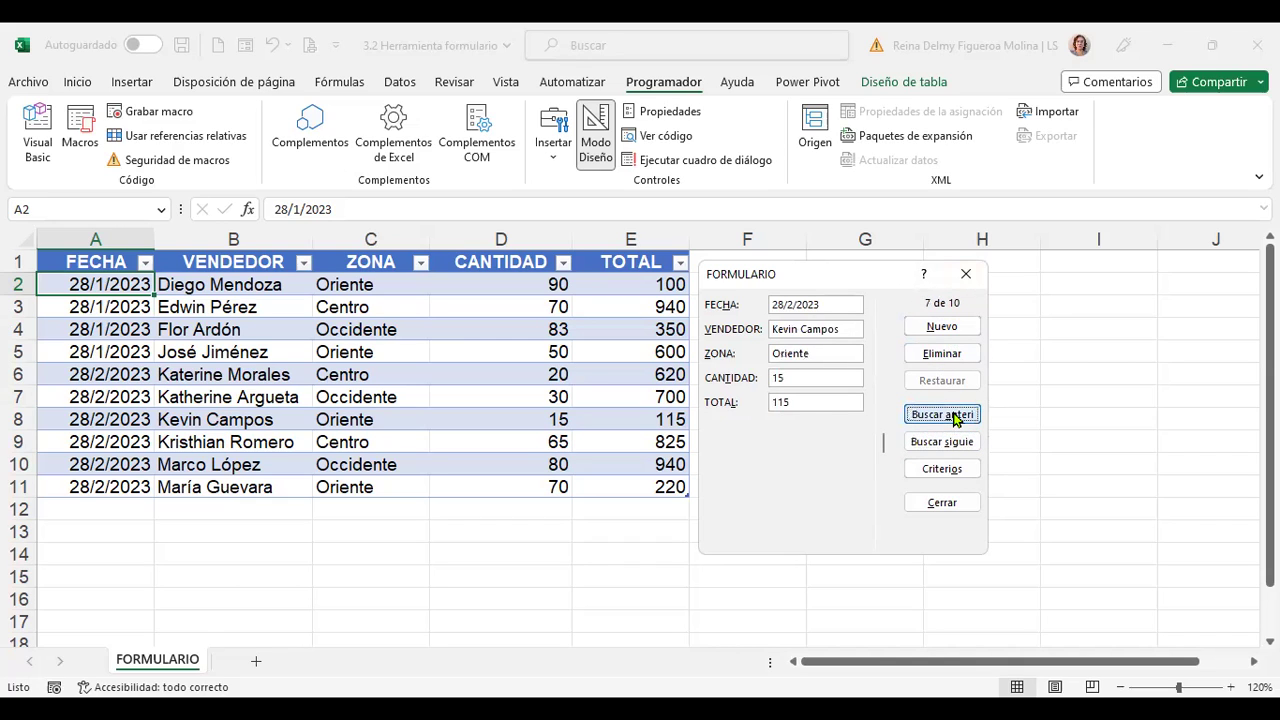
{"action": "left_click", "coordinate": [955, 416]}
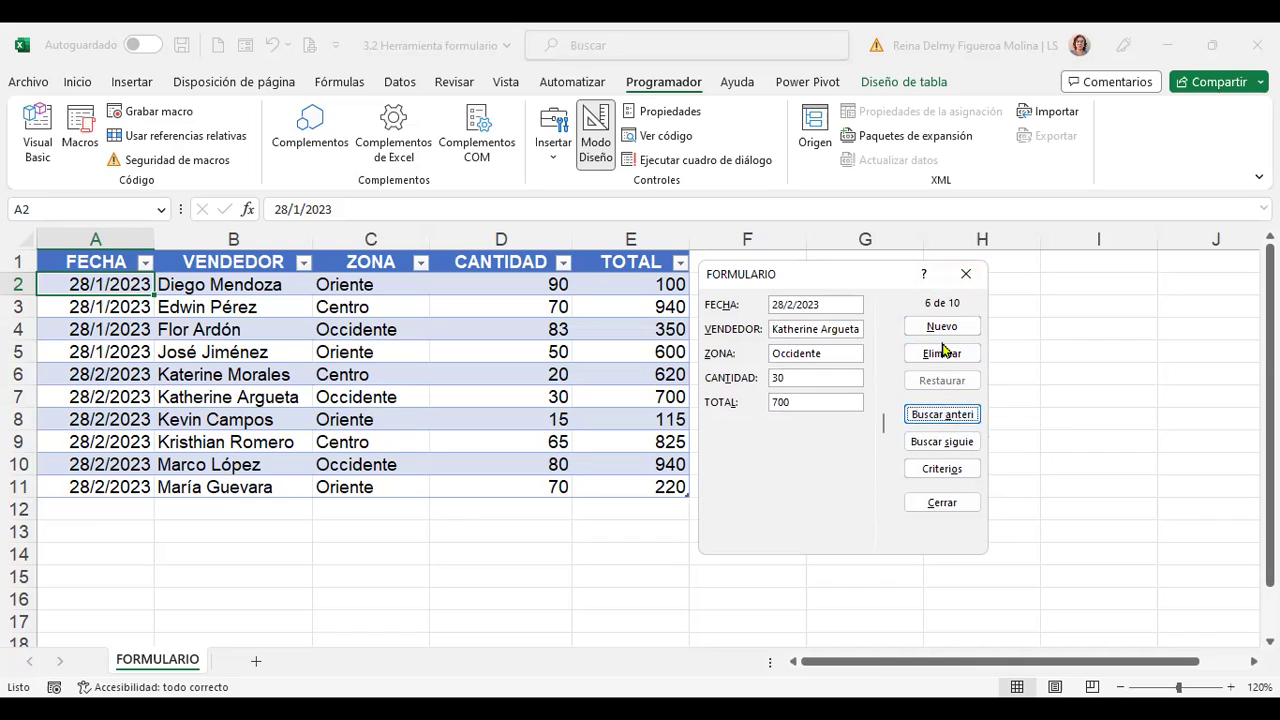
{"action": "left_click", "coordinate": [965, 278]}
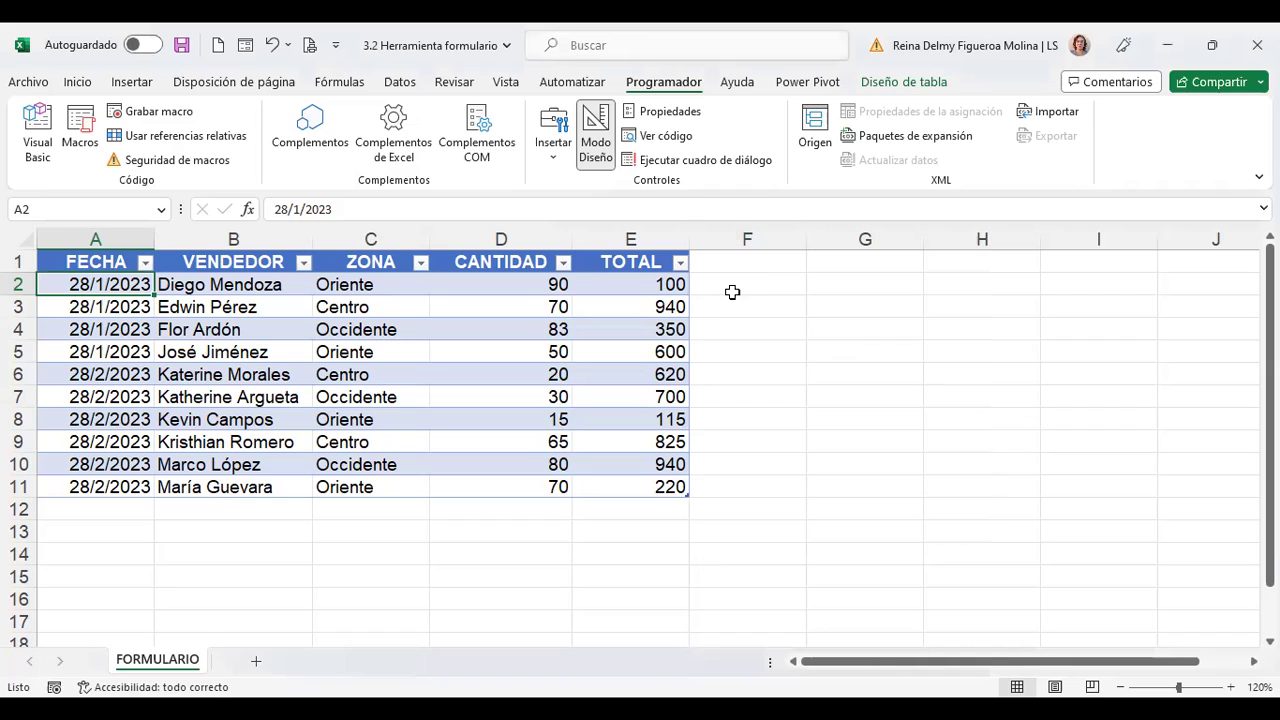
{"action": "left_click", "coordinate": [733, 292]}
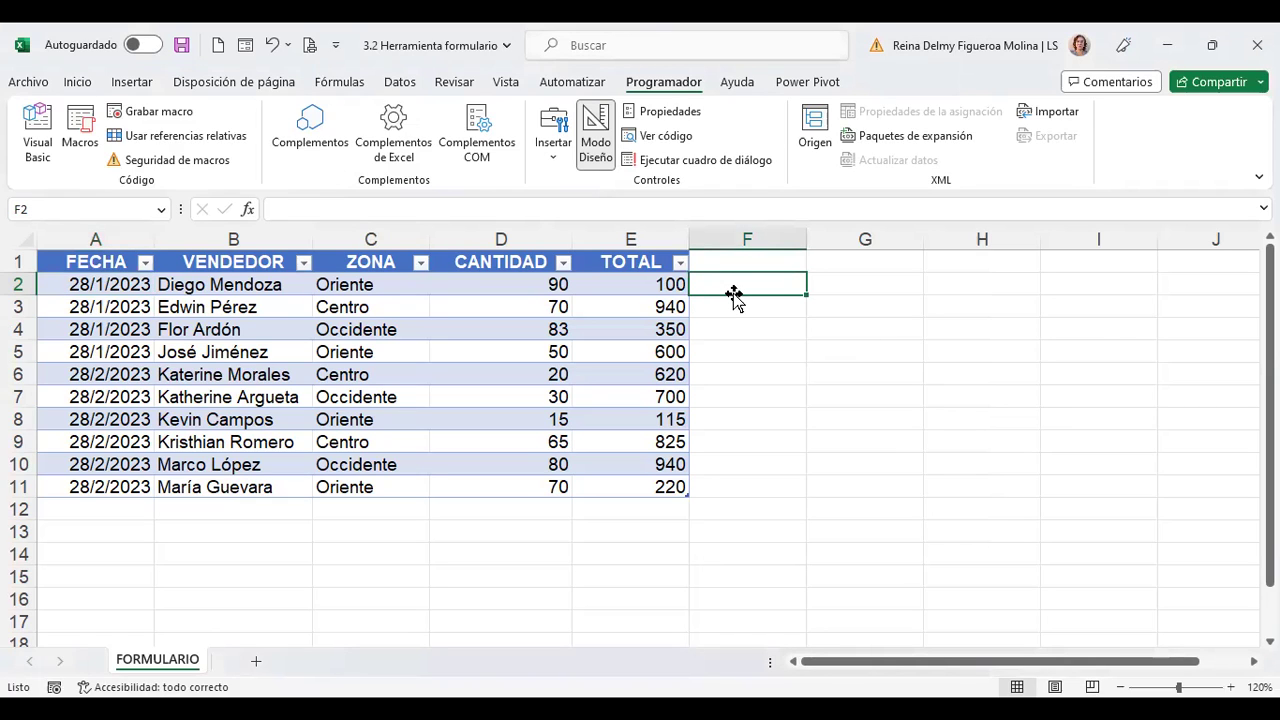
{"action": "mouse_move", "coordinate": [503, 283]}
{"action": "left_mouse_down"}
{"action": "mouse_move", "coordinate": [655, 338]}
{"action": "mouse_move", "coordinate": [660, 492]}
{"action": "left_mouse_up"}
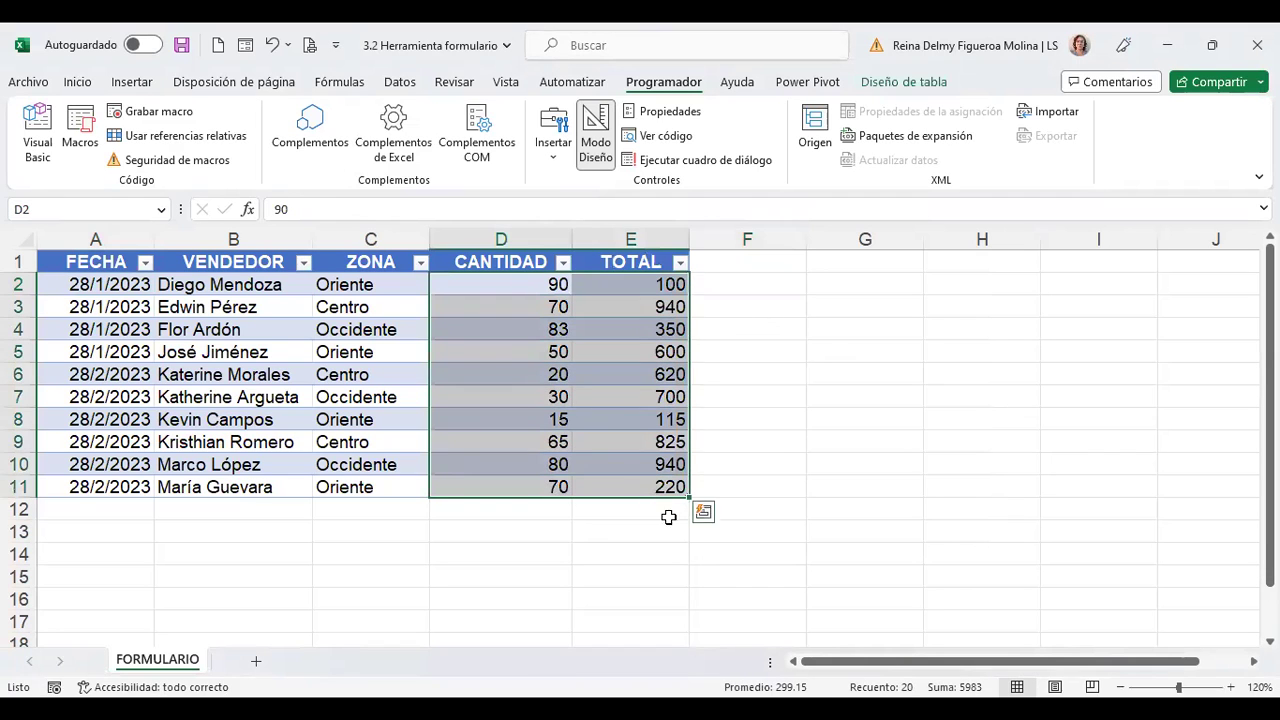
{"action": "left_click", "coordinate": [751, 288]}
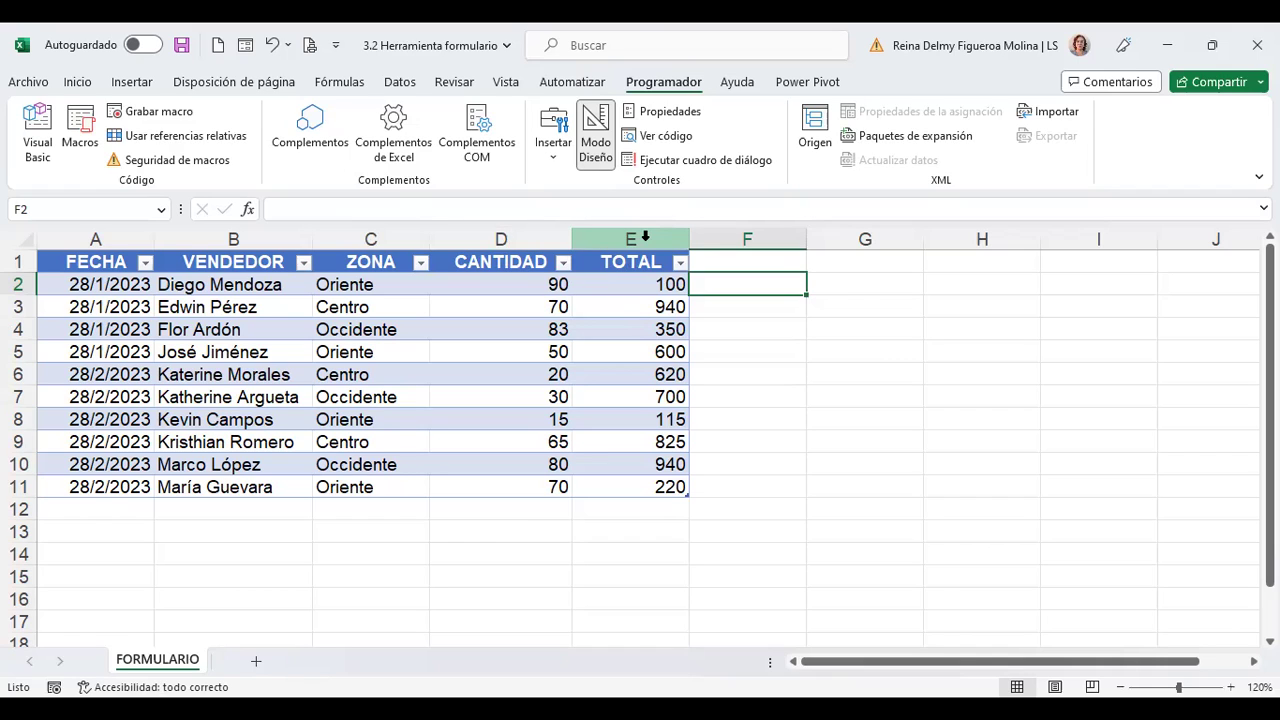
{"action": "left_click", "coordinate": [645, 237]}
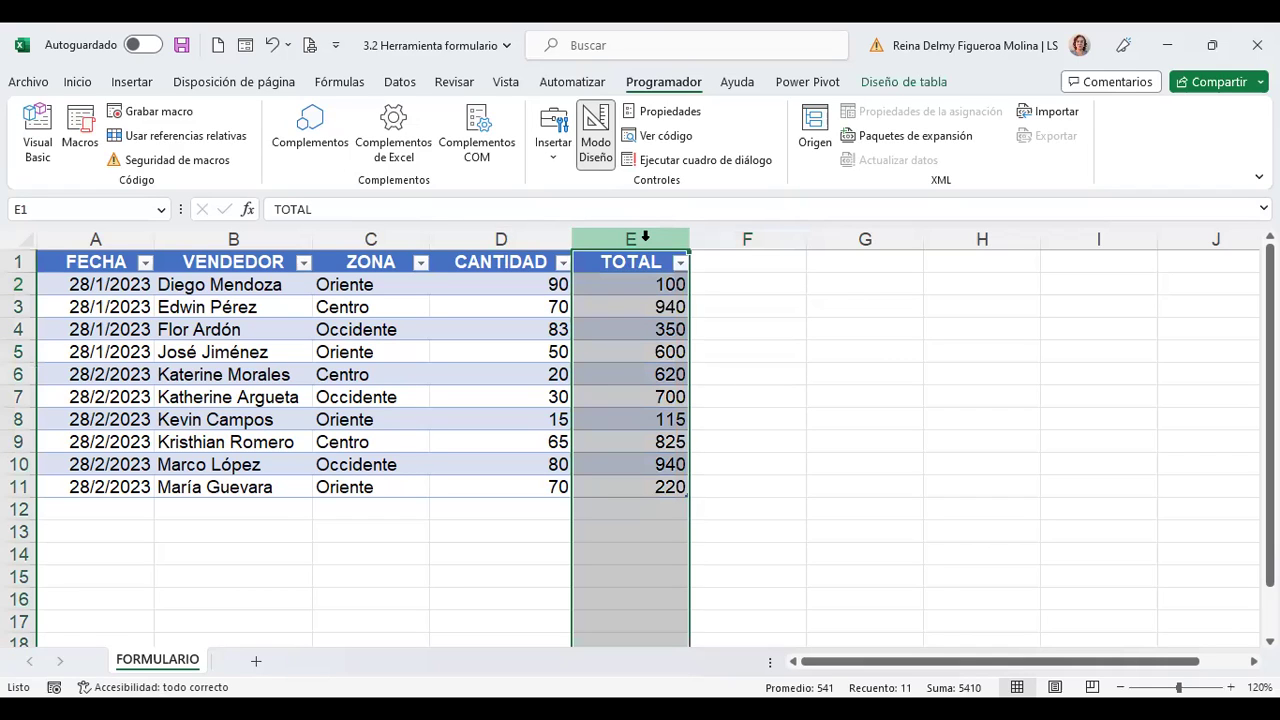
Insert a new column before TOTAL and name it PRECIO
{"action": "right_click", "coordinate": [645, 237]}
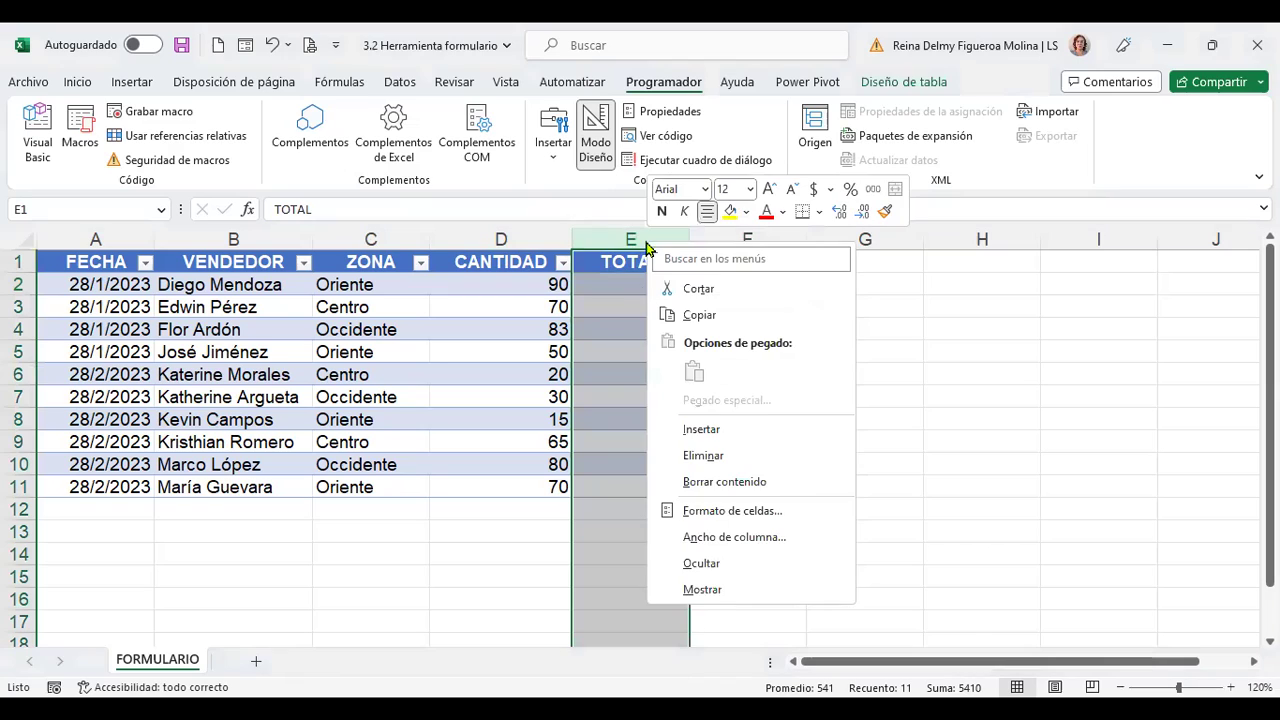
{"action": "left_click", "coordinate": [713, 430]}
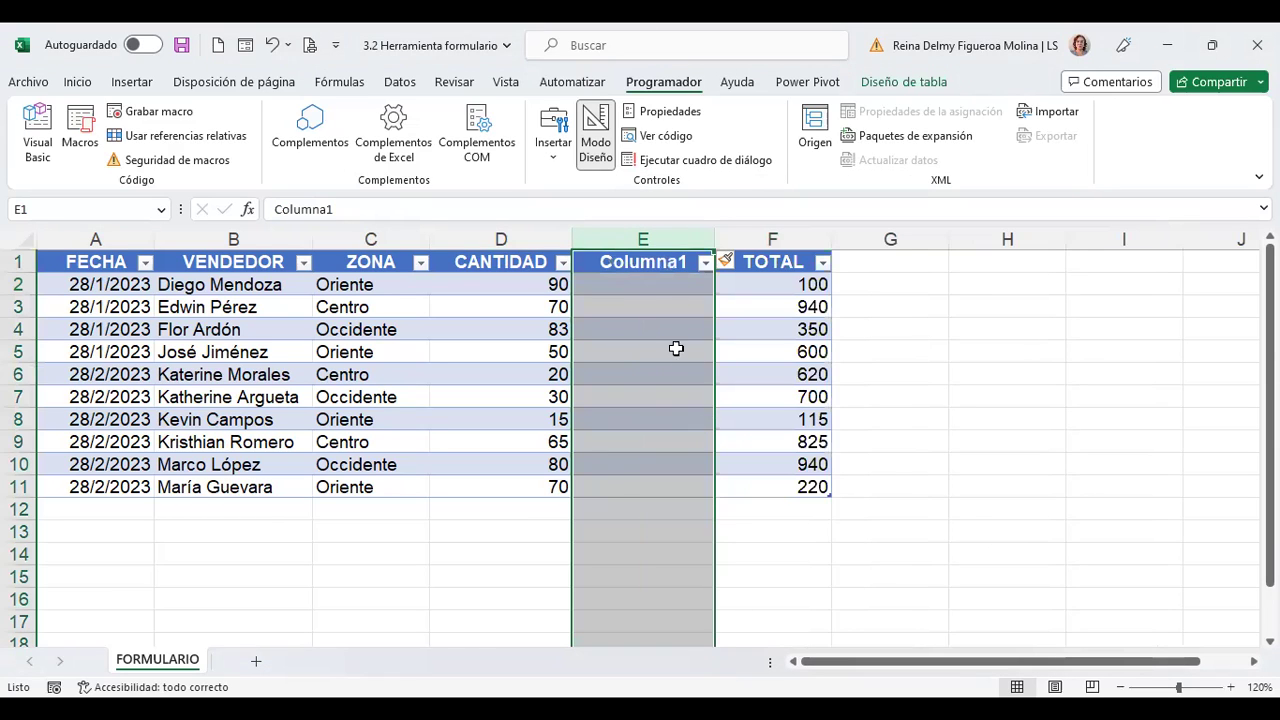
{"action": "left_click", "coordinate": [655, 261]}
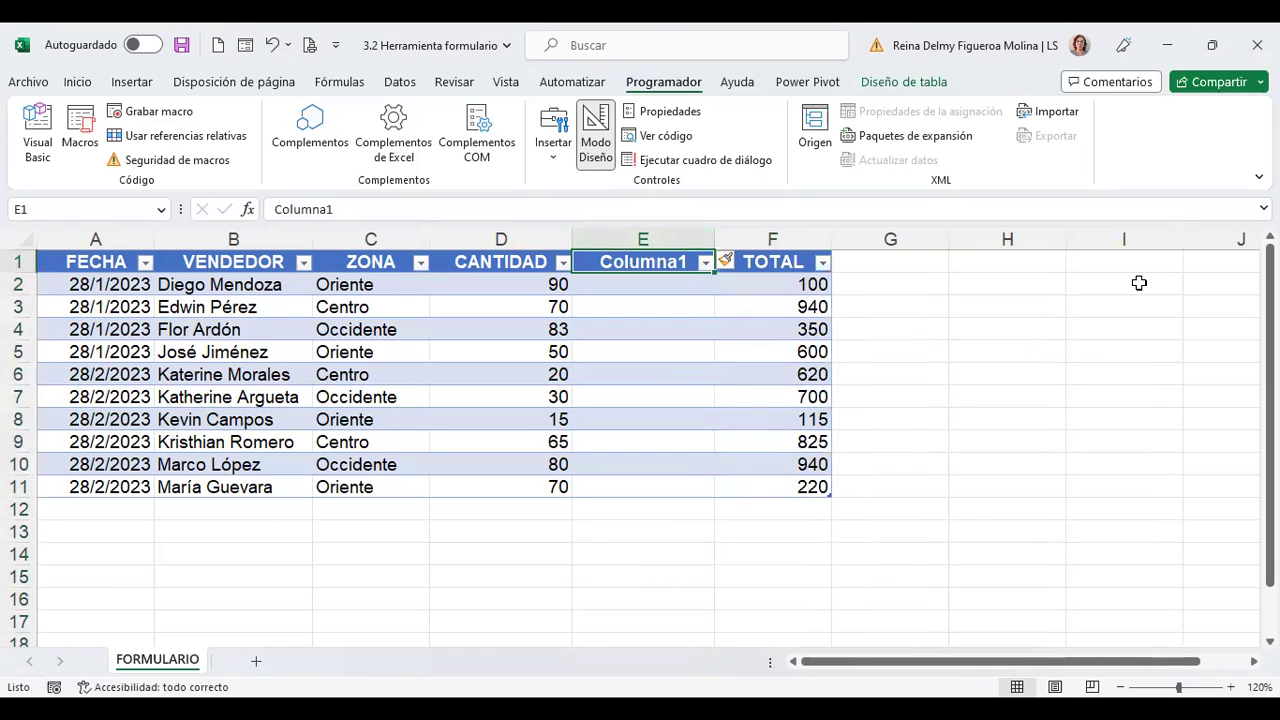
{"action": "type", "text": "PRECIO"}
{"action": "key", "text": "Return"}
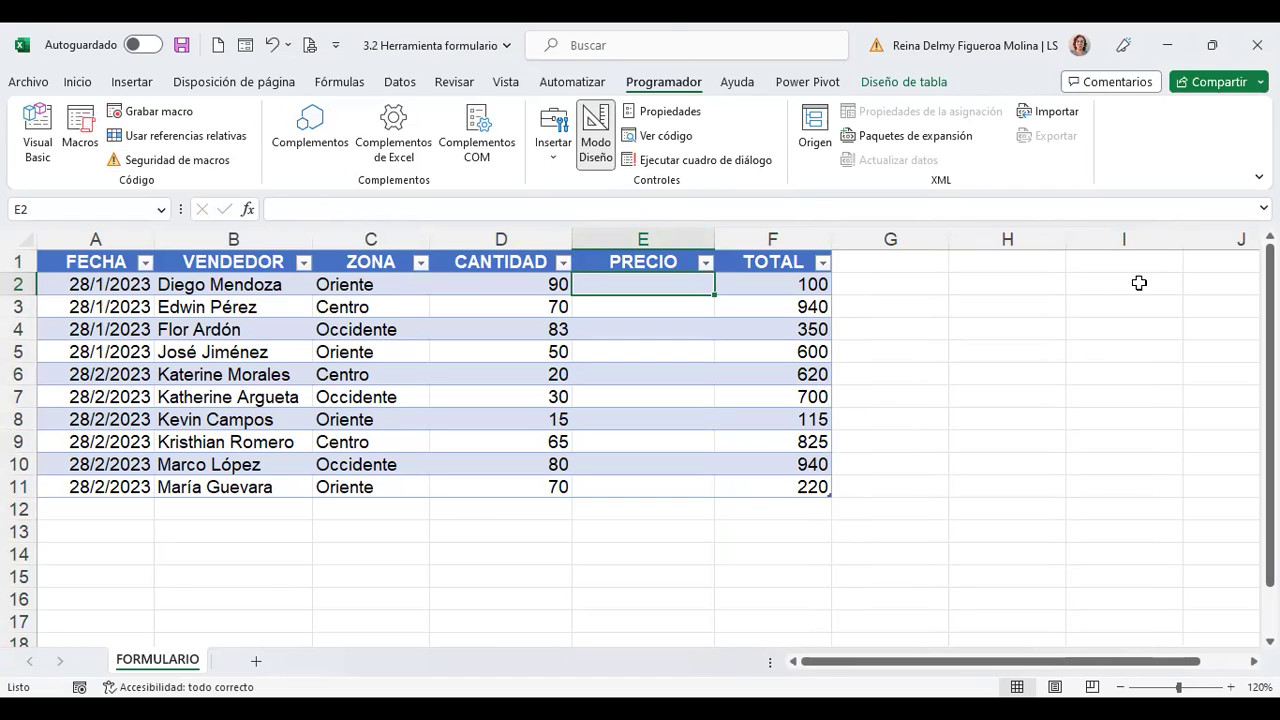
Clear the old values from the TOTAL column, F2:F11
{"action": "key", "text": "Right"}
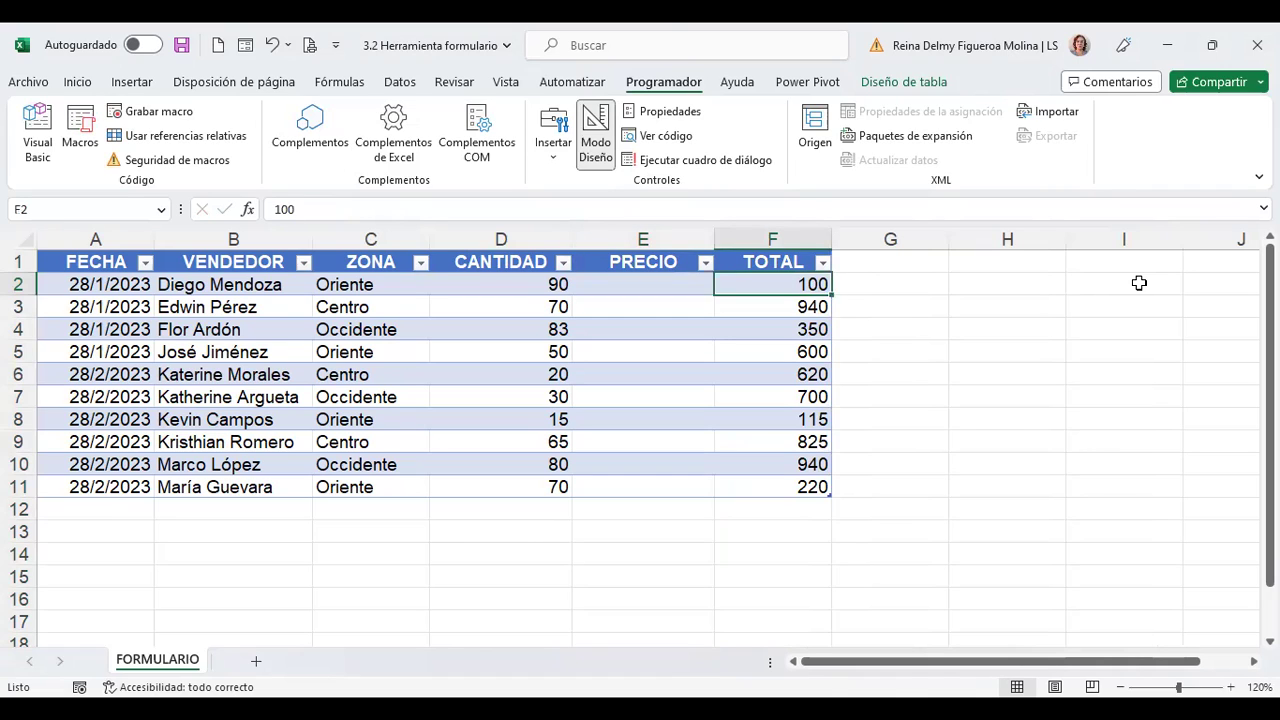
{"action": "key", "text": "shift+Down"}
{"action": "key", "text": "shift+Down"}
{"action": "key", "text": "shift+Down"}
{"action": "key", "text": "shift+Down"}
{"action": "key", "text": "shift+Down"}
{"action": "key", "text": "shift+Down"}
{"action": "key", "text": "shift+Down"}
{"action": "key", "text": "shift+Down"}
{"action": "key", "text": "shift+Down"}
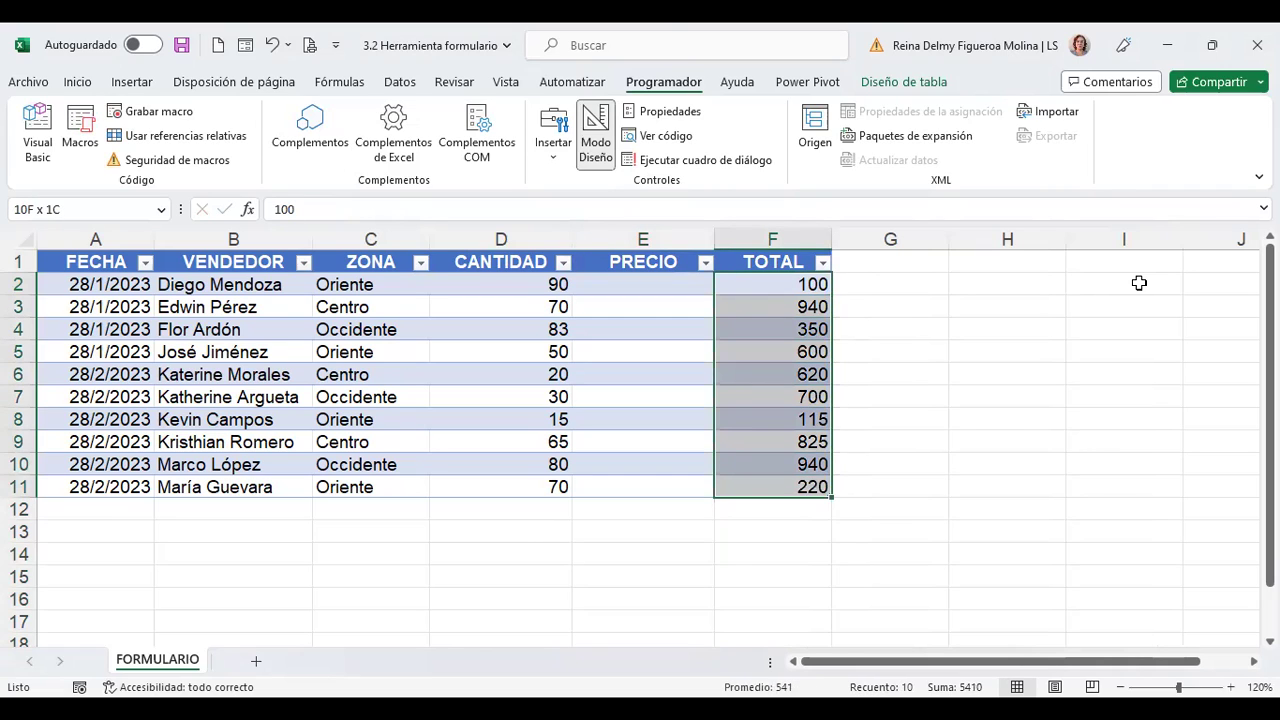
{"action": "key", "text": "Delete"}
{"action": "key", "text": "Up"}
{"action": "key", "text": "Down"}
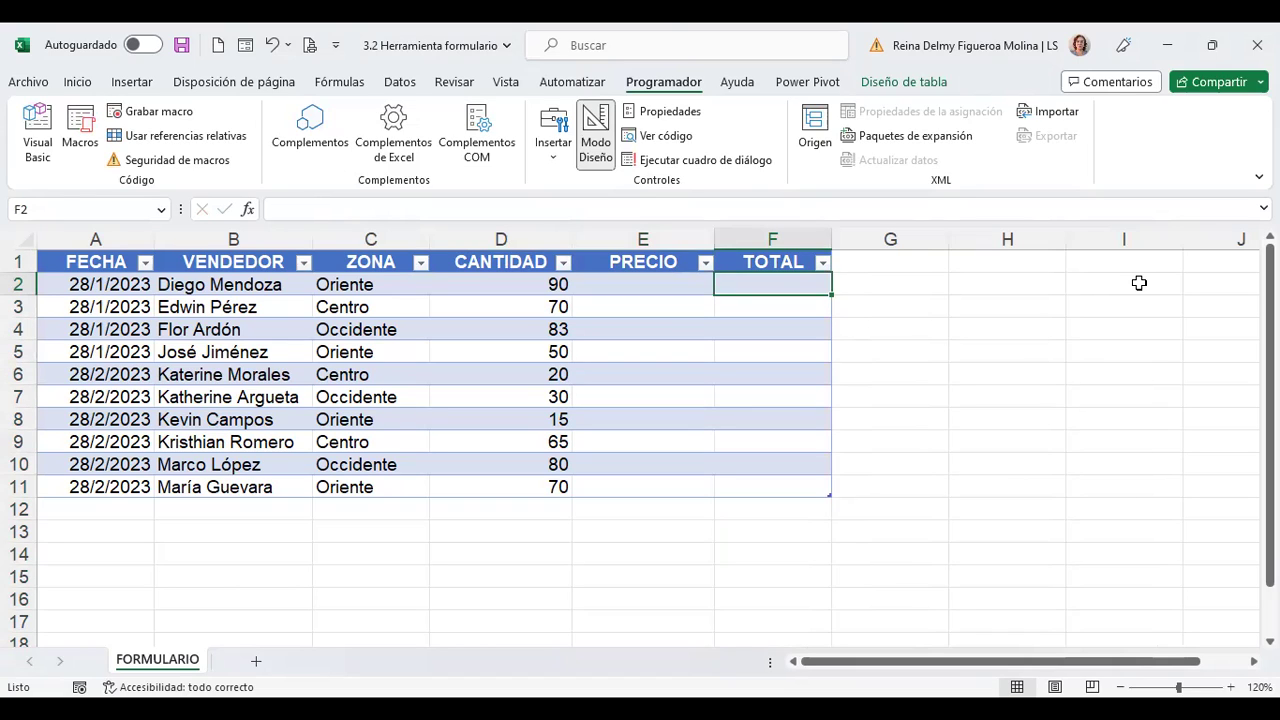
Enter the price 1.5 in E2
{"action": "key", "text": "Left"}
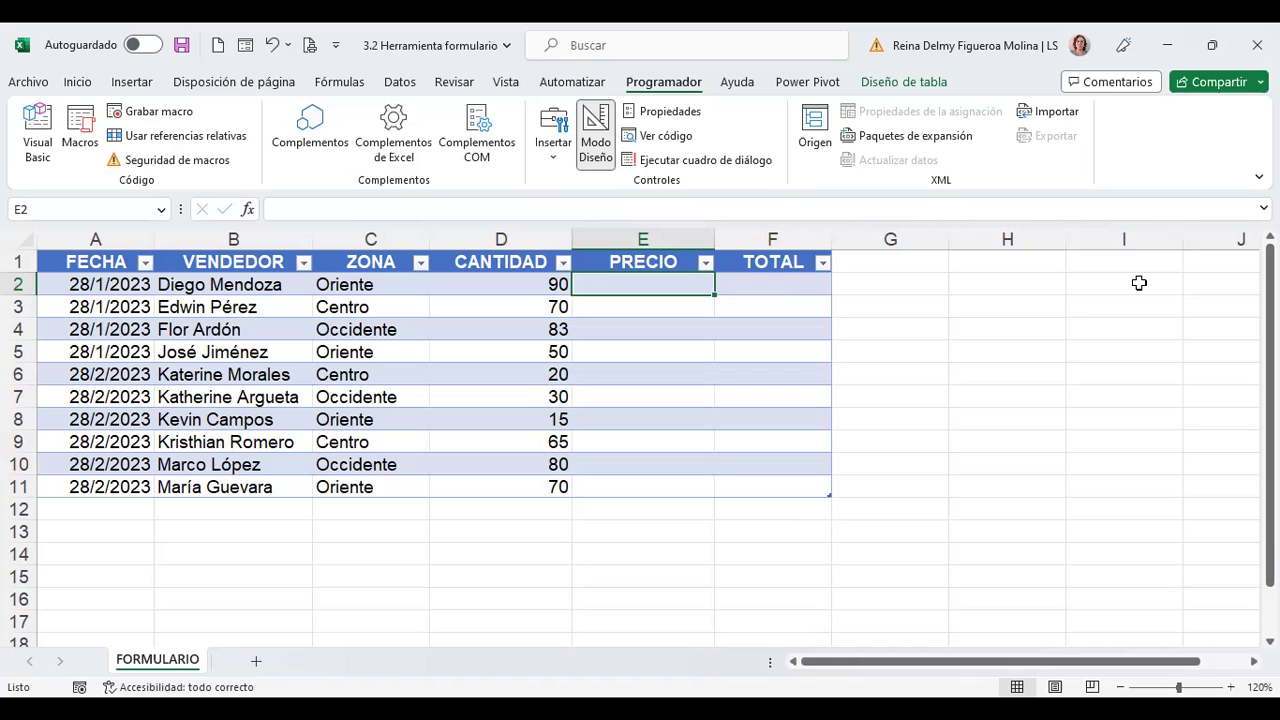
{"action": "type", "text": "1.5"}
{"action": "key", "text": "Return"}
Enter prices 3, 2, 2.25, 2.2, 1.2, 1.35, 0.5, 0.6 and 0.75 in E3:E11
{"action": "type", "text": "3"}
{"action": "key", "text": "Return"}
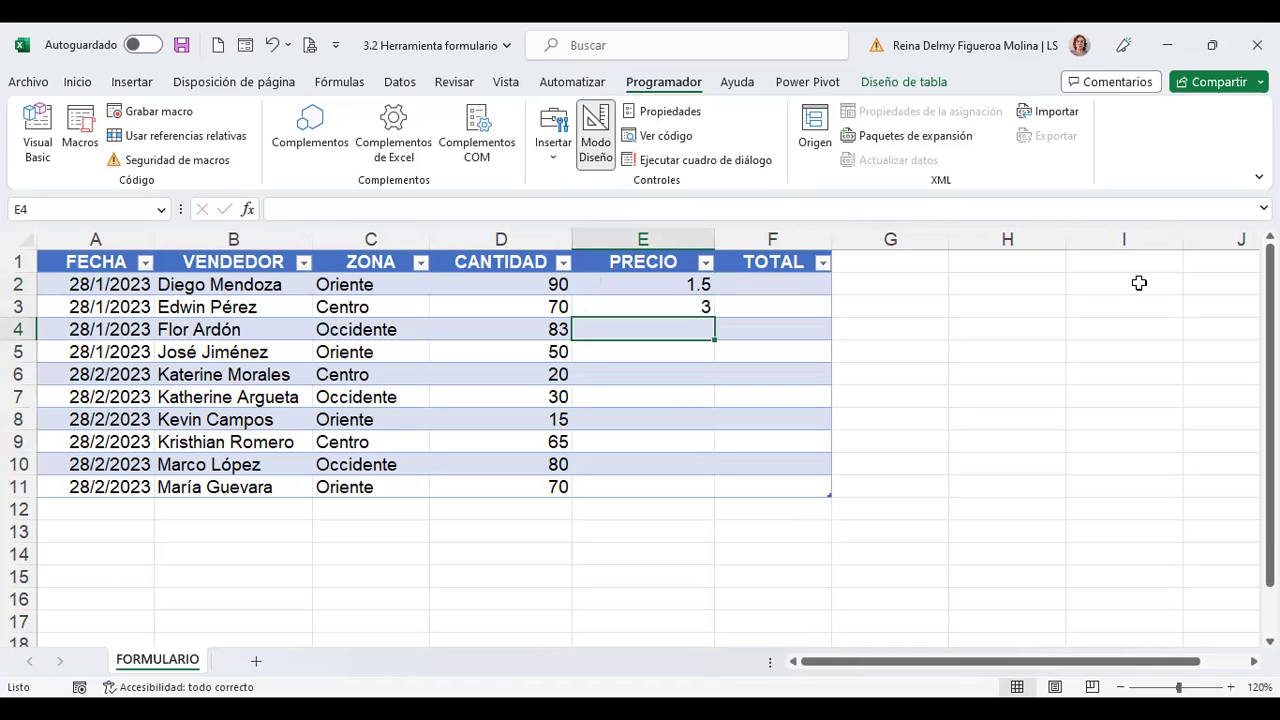
{"action": "type", "text": "2"}
{"action": "key", "text": "Return"}
{"action": "type", "text": "2.25"}
{"action": "key", "text": "Return"}
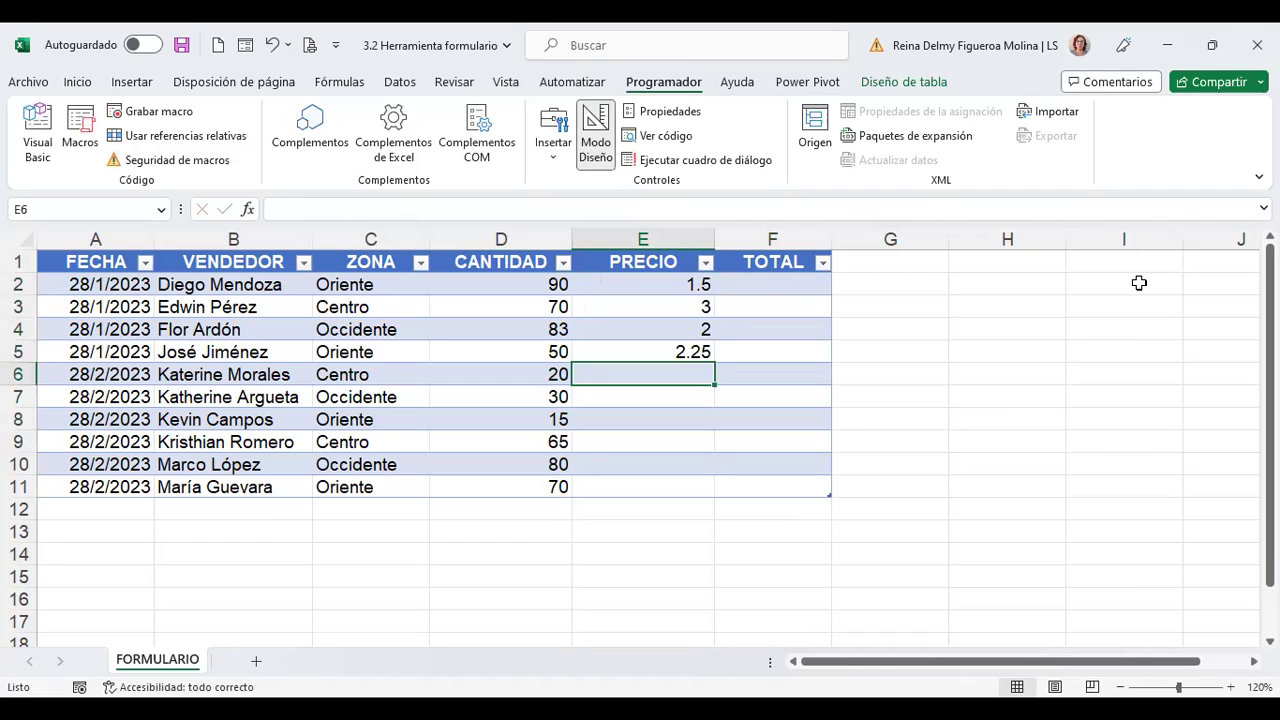
{"action": "type", "text": "2.2"}
{"action": "key", "text": "Return"}
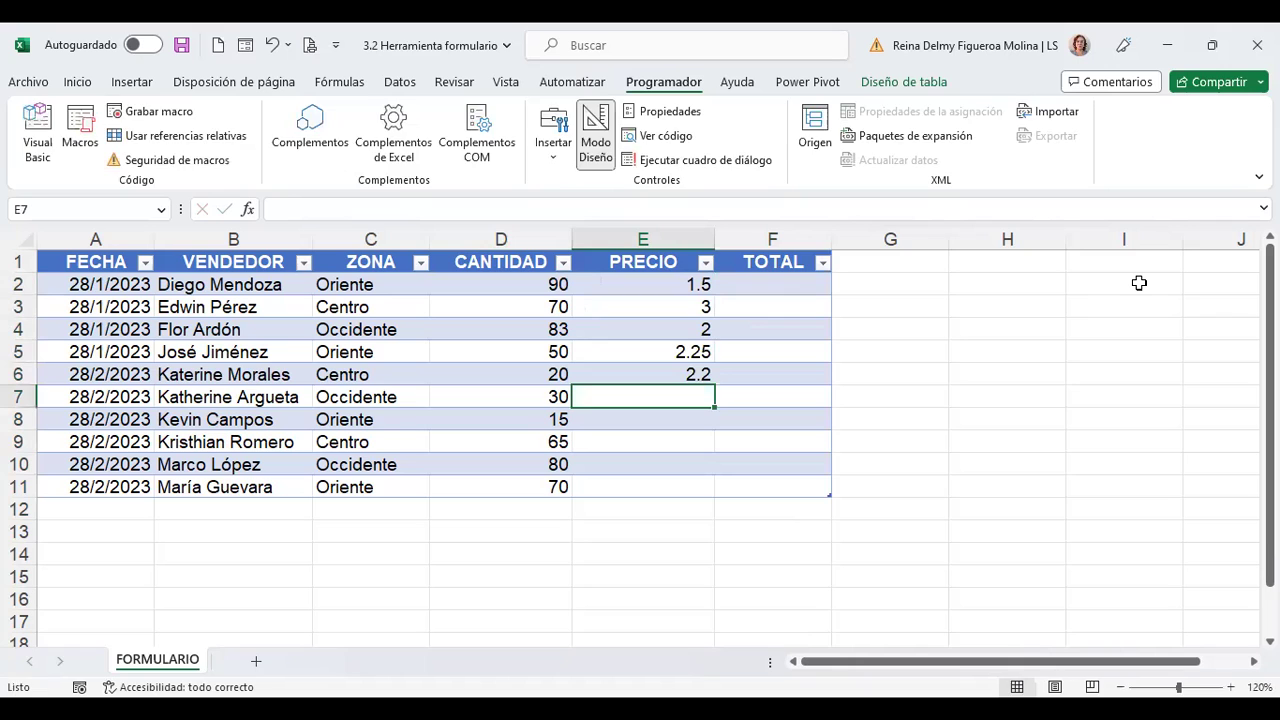
{"action": "type", "text": "1.2"}
{"action": "key", "text": "Return"}
{"action": "type", "text": "1.35"}
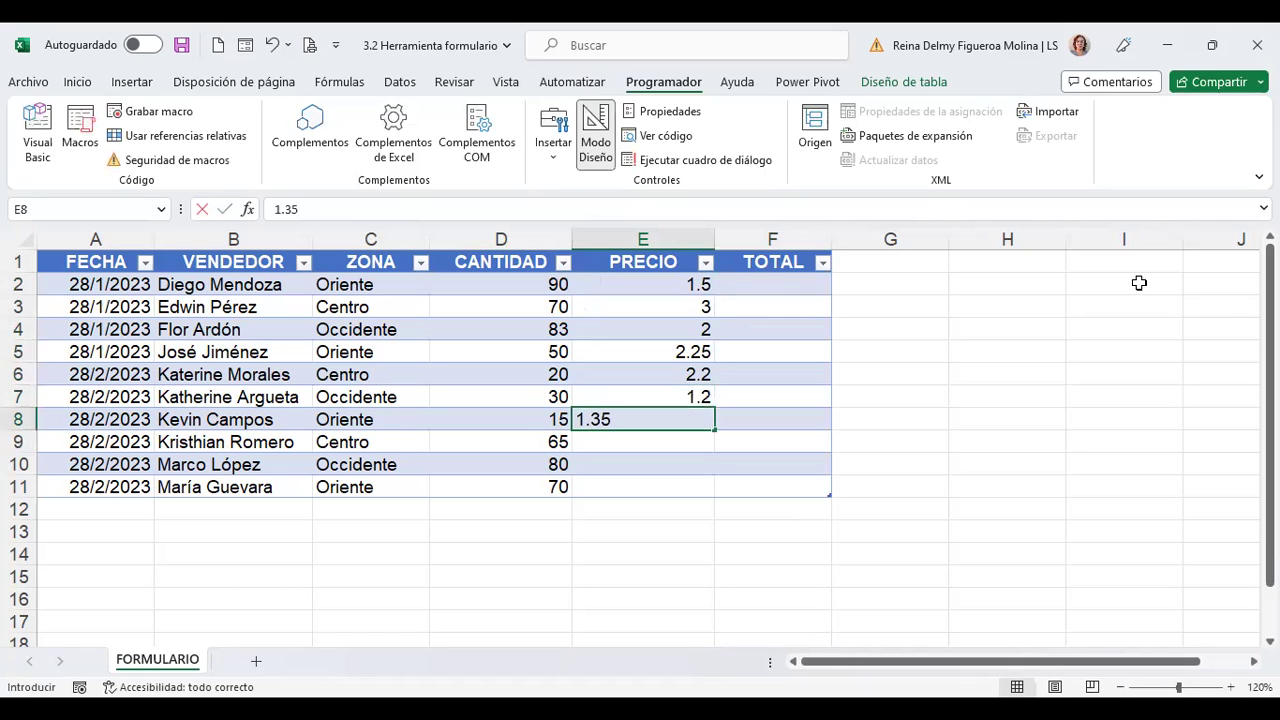
{"action": "key", "text": "Return"}
{"action": "type", "text": "0.5"}
{"action": "key", "text": "Return"}
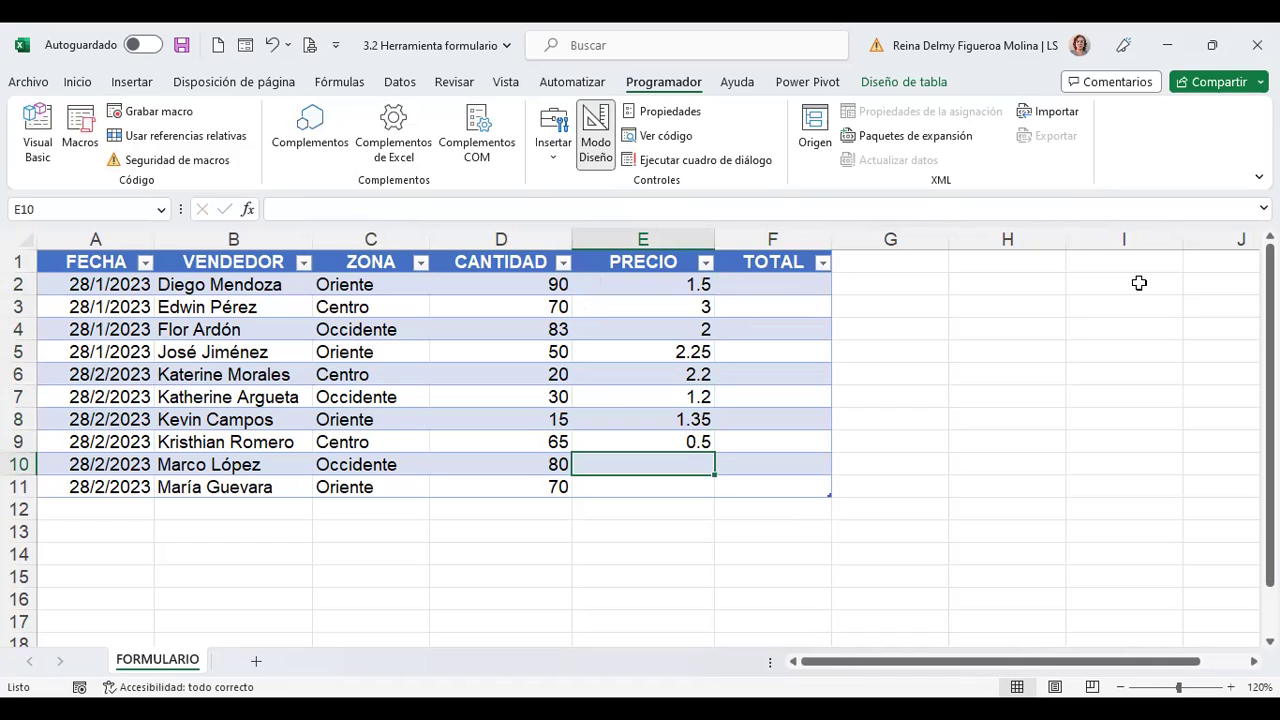
{"action": "type", "text": "0.6"}
{"action": "key", "text": "Return"}
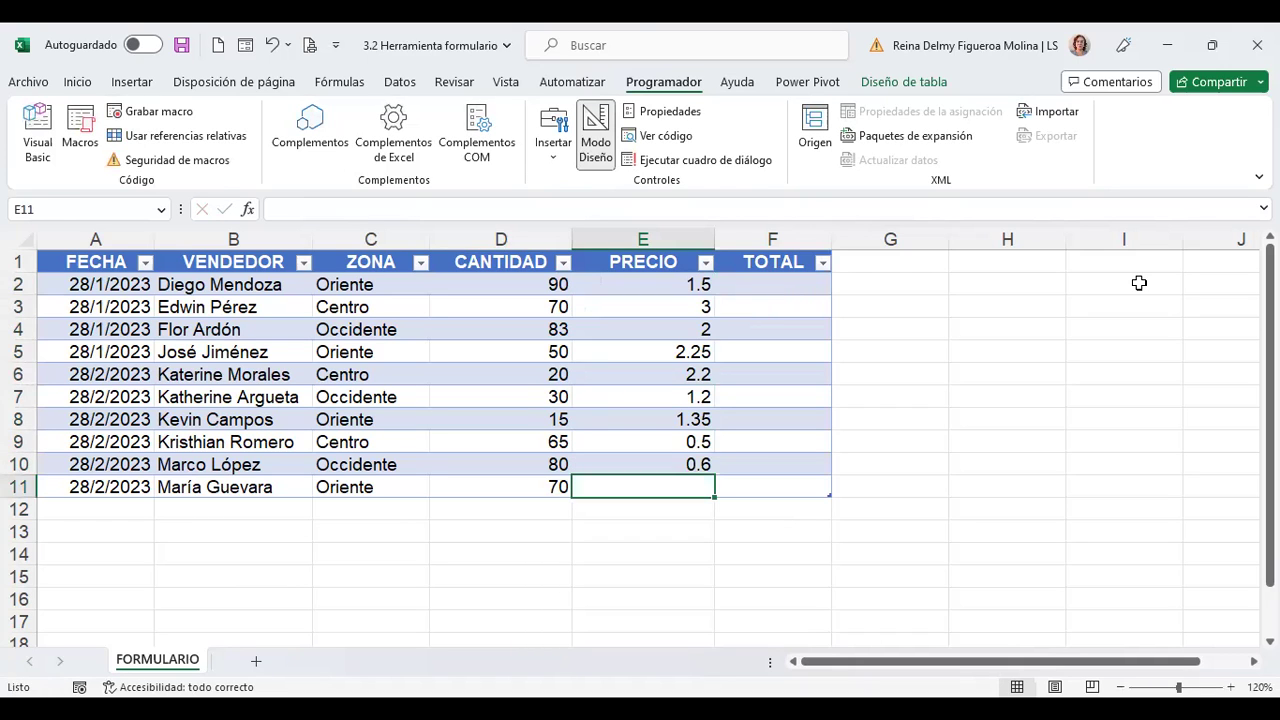
{"action": "type", "text": ".75"}
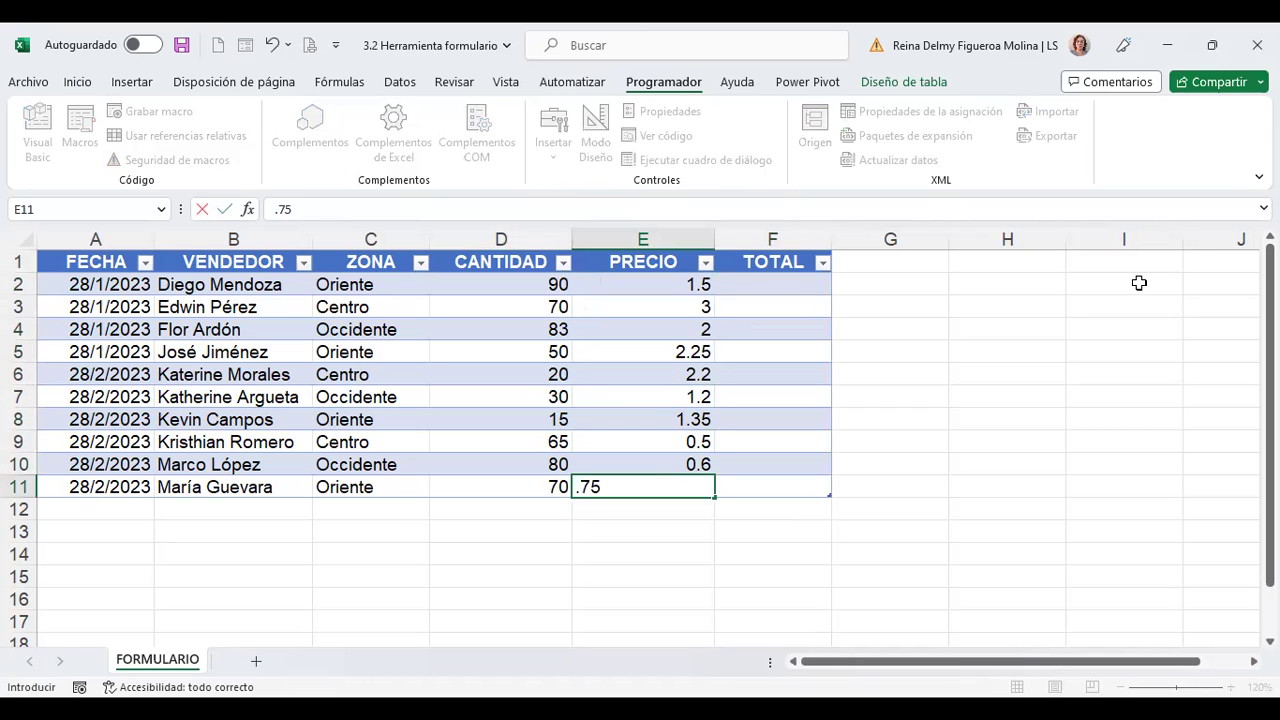
{"action": "key", "text": "Tab"}
{"action": "key", "text": "Up"}
{"action": "key", "text": "Up"}
{"action": "key", "text": "Up"}
{"action": "key", "text": "Up"}
{"action": "key", "text": "Up"}
{"action": "key", "text": "Up"}
{"action": "key", "text": "Up"}
{"action": "key", "text": "Up"}
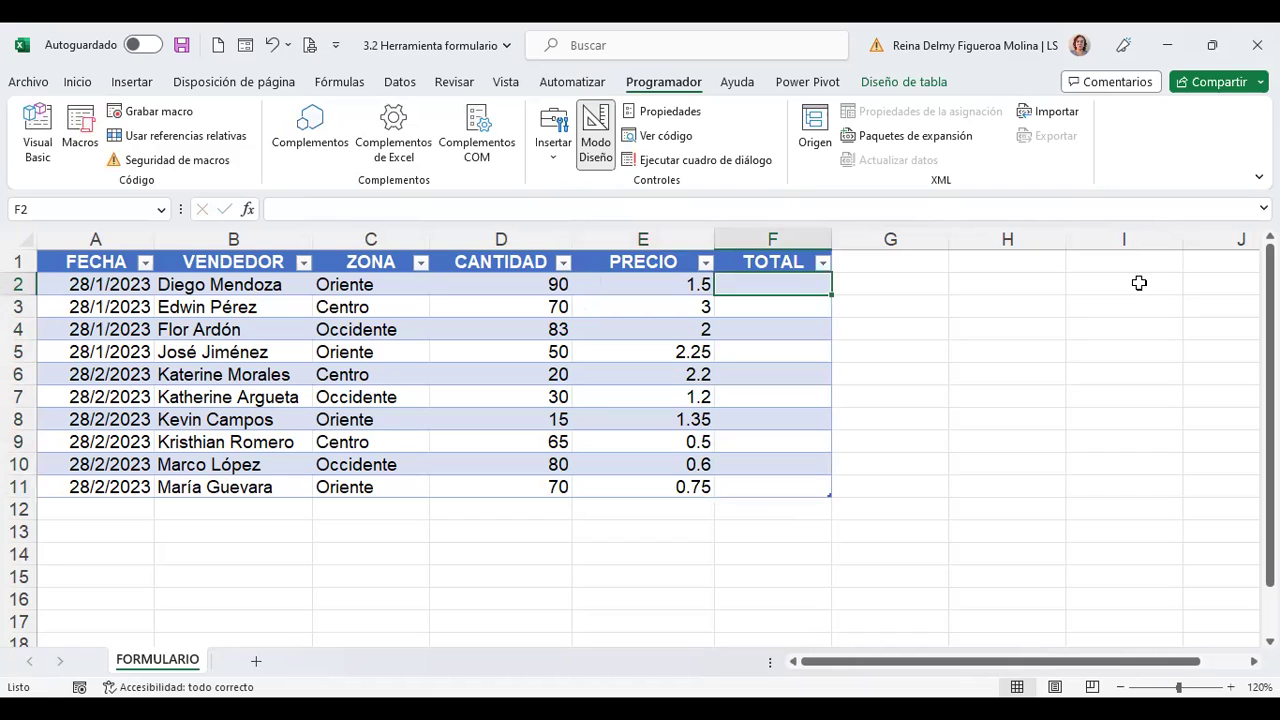
{"action": "type", "text": "+"}
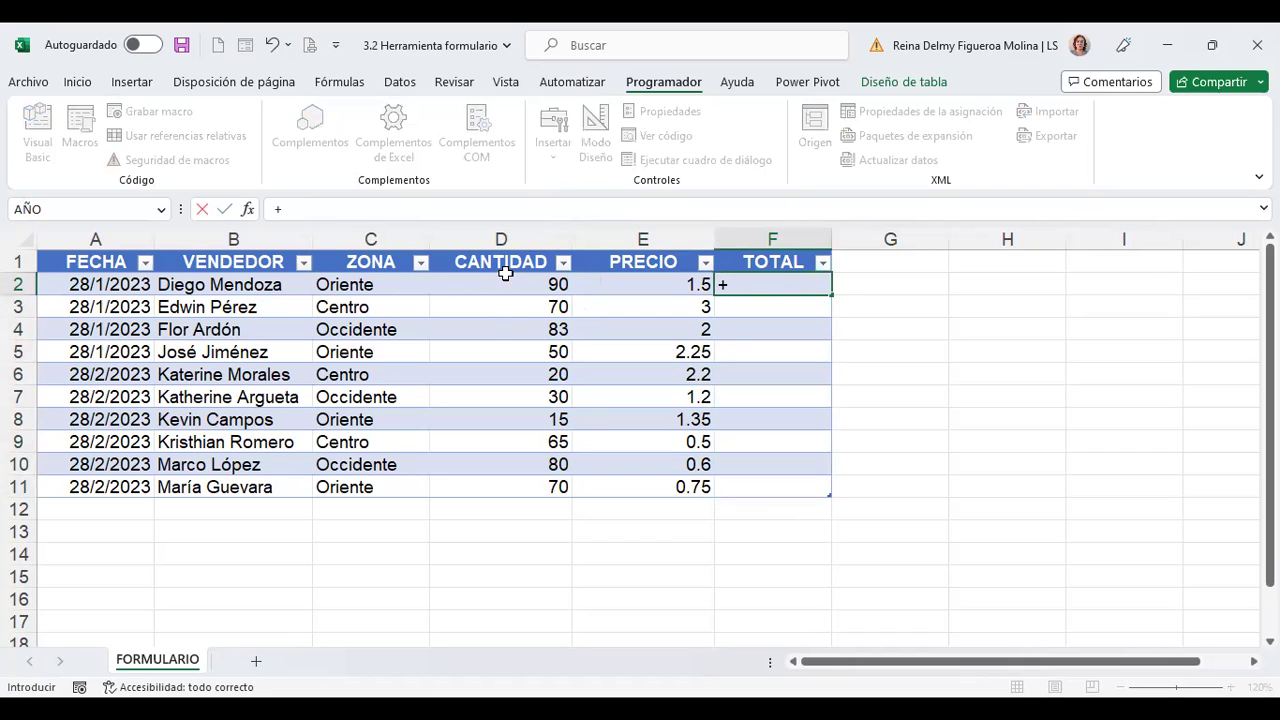
{"action": "left_click", "coordinate": [505, 282]}
{"action": "type", "text": "*"}
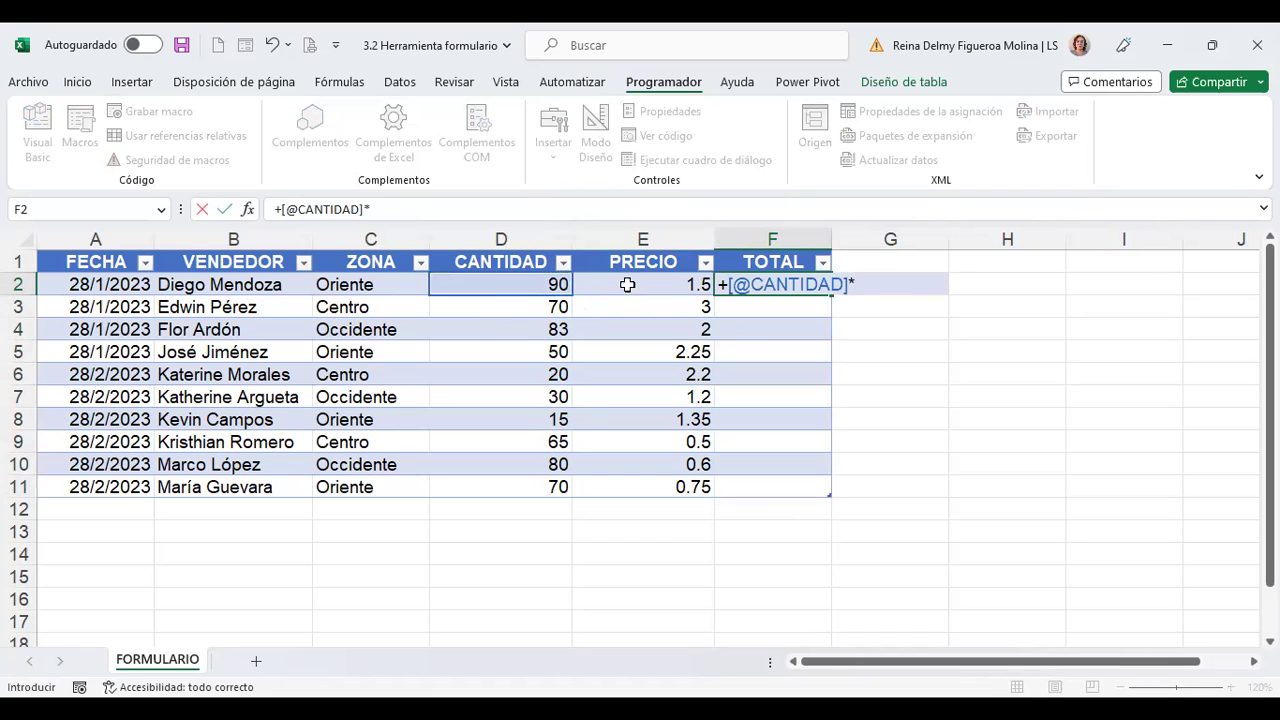
{"action": "left_click", "coordinate": [644, 284]}
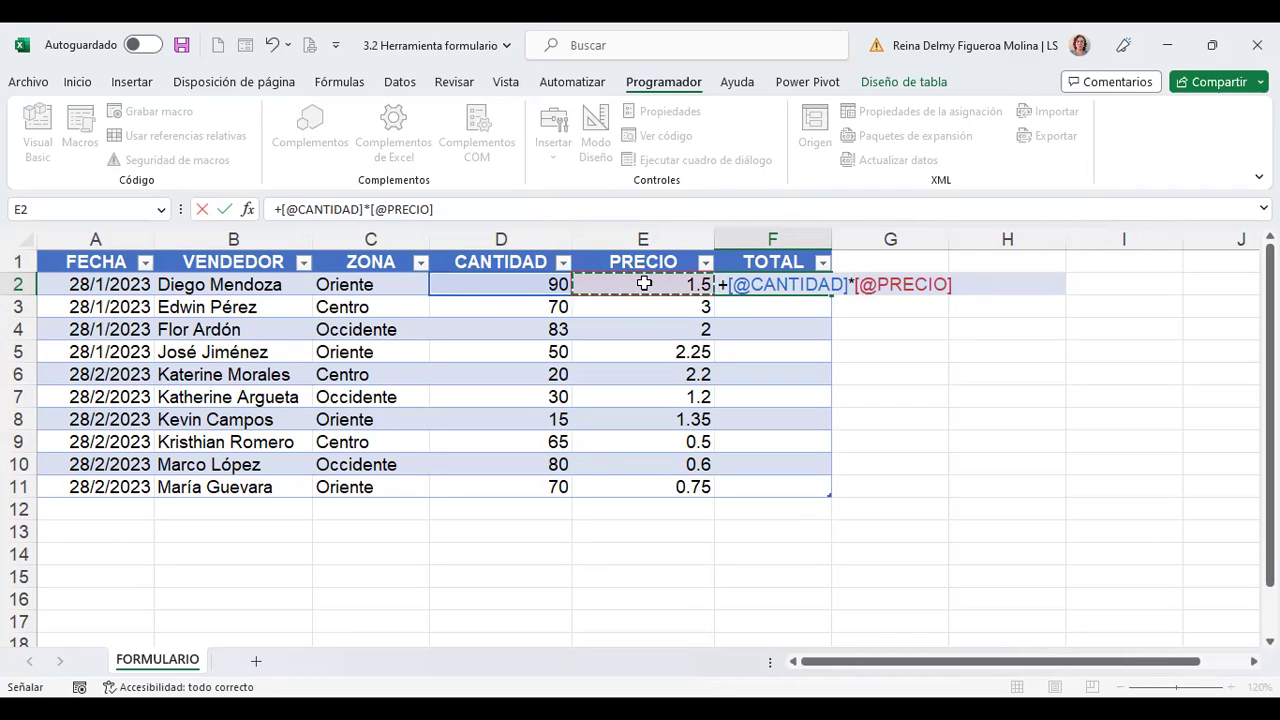
{"action": "key", "text": "Return"}
Copy the F2 total formula down through F11
{"action": "key", "text": "Up"}
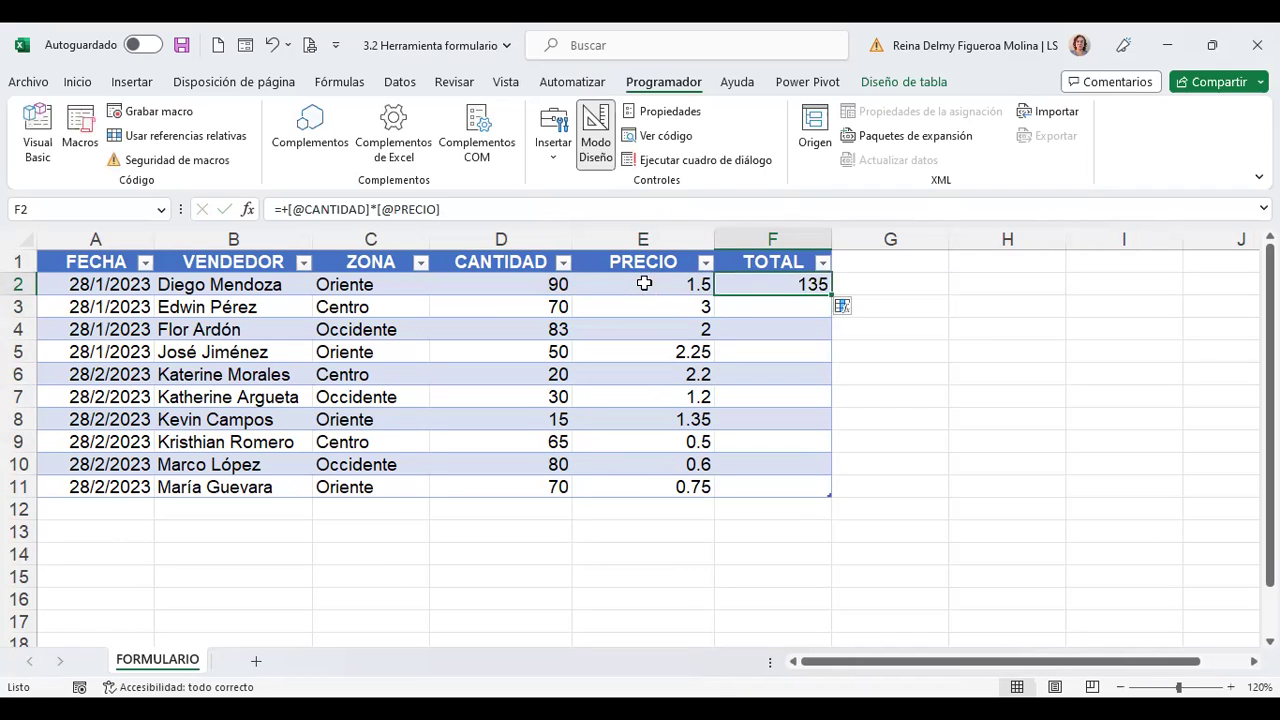
{"action": "key", "text": "ctrl+c"}
{"action": "key", "text": "Down"}
{"action": "key", "text": "shift+Down"}
{"action": "key", "text": "shift+Down"}
{"action": "key", "text": "shift+Down"}
{"action": "key", "text": "shift+Down"}
{"action": "key", "text": "shift+Down"}
{"action": "key", "text": "shift+Down"}
{"action": "key", "text": "shift+Down"}
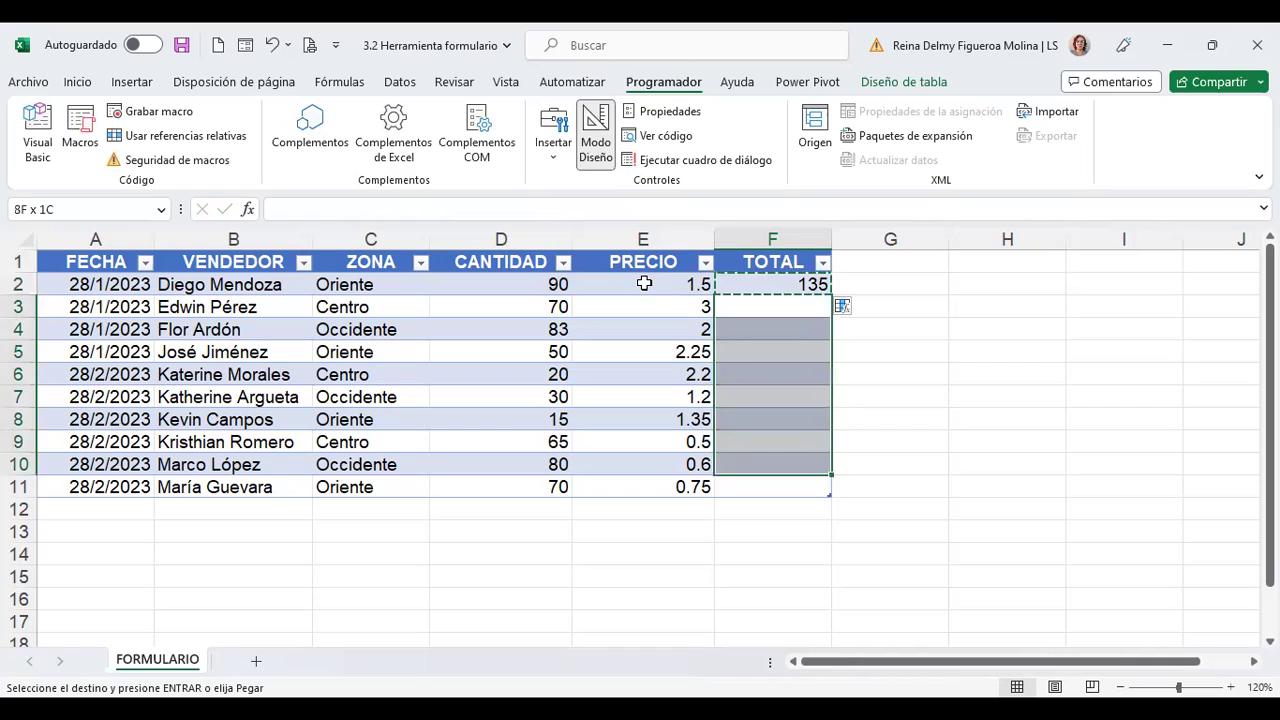
{"action": "key", "text": "shift+Down"}
{"action": "key", "text": "Return"}
{"action": "key", "text": "Up"}
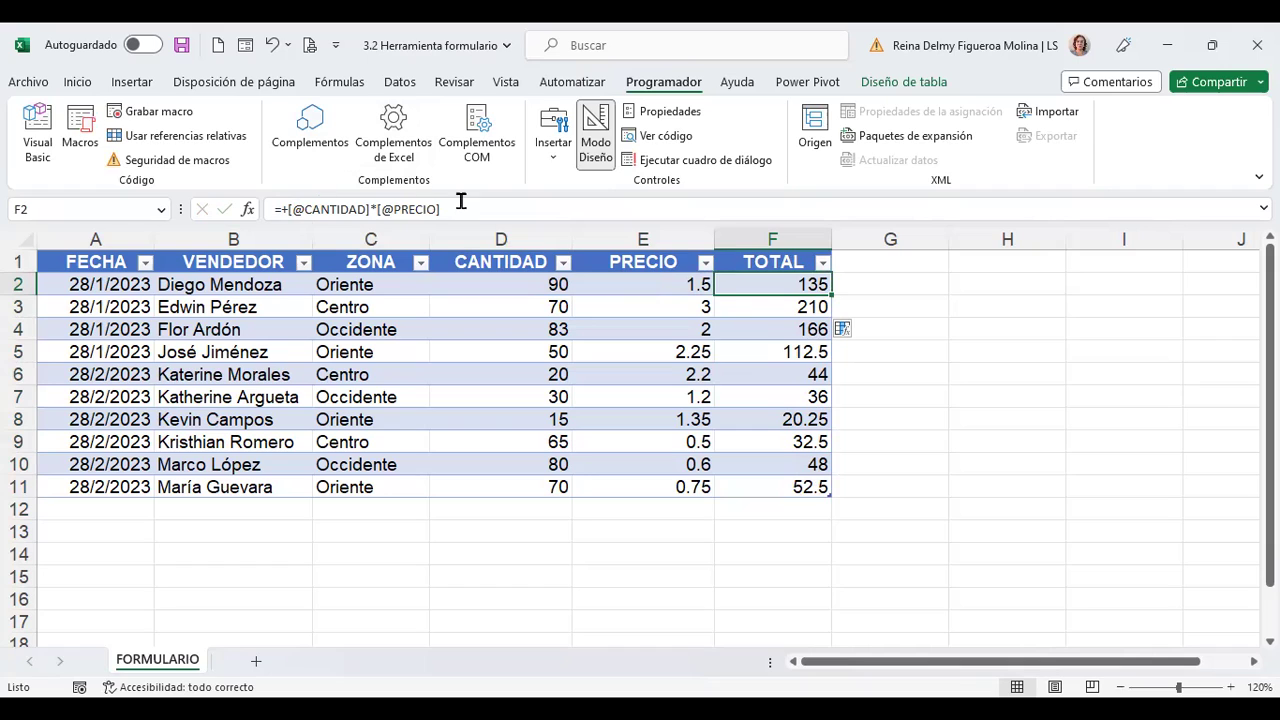
{"action": "left_click", "coordinate": [248, 47]}
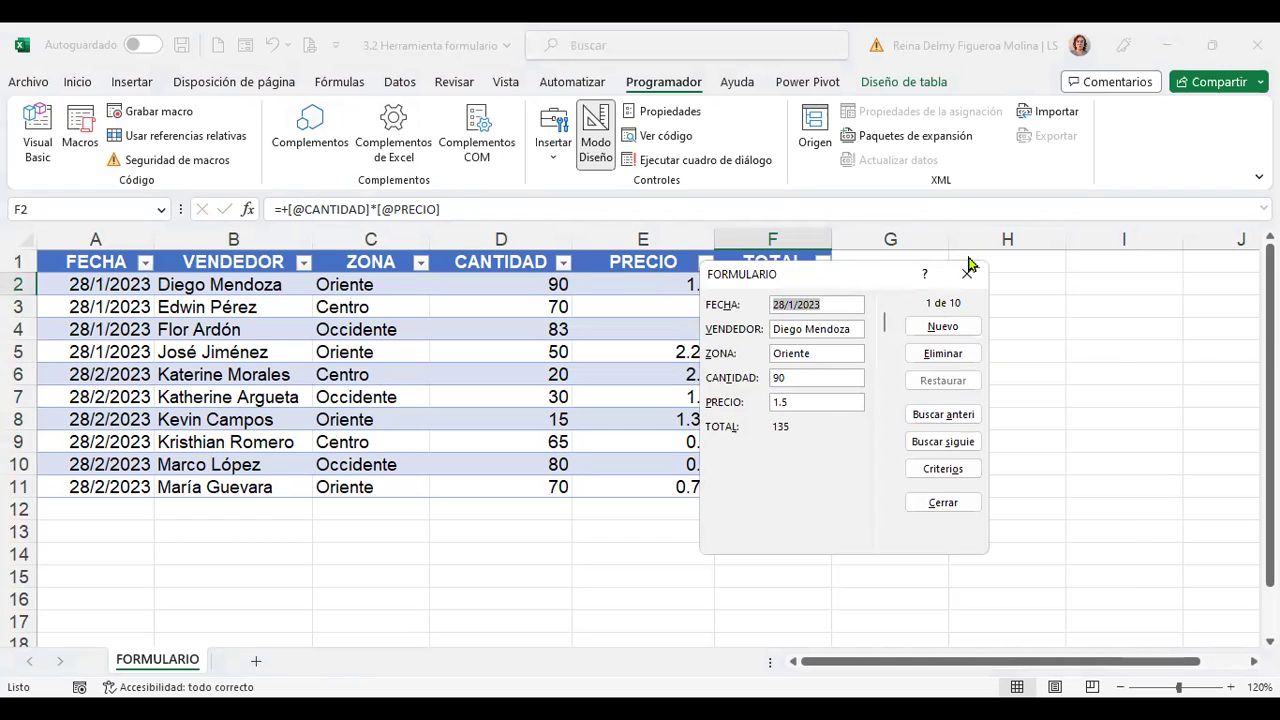
{"action": "left_click_drag", "start_coordinate": [826, 282], "coordinate": [968, 254]}
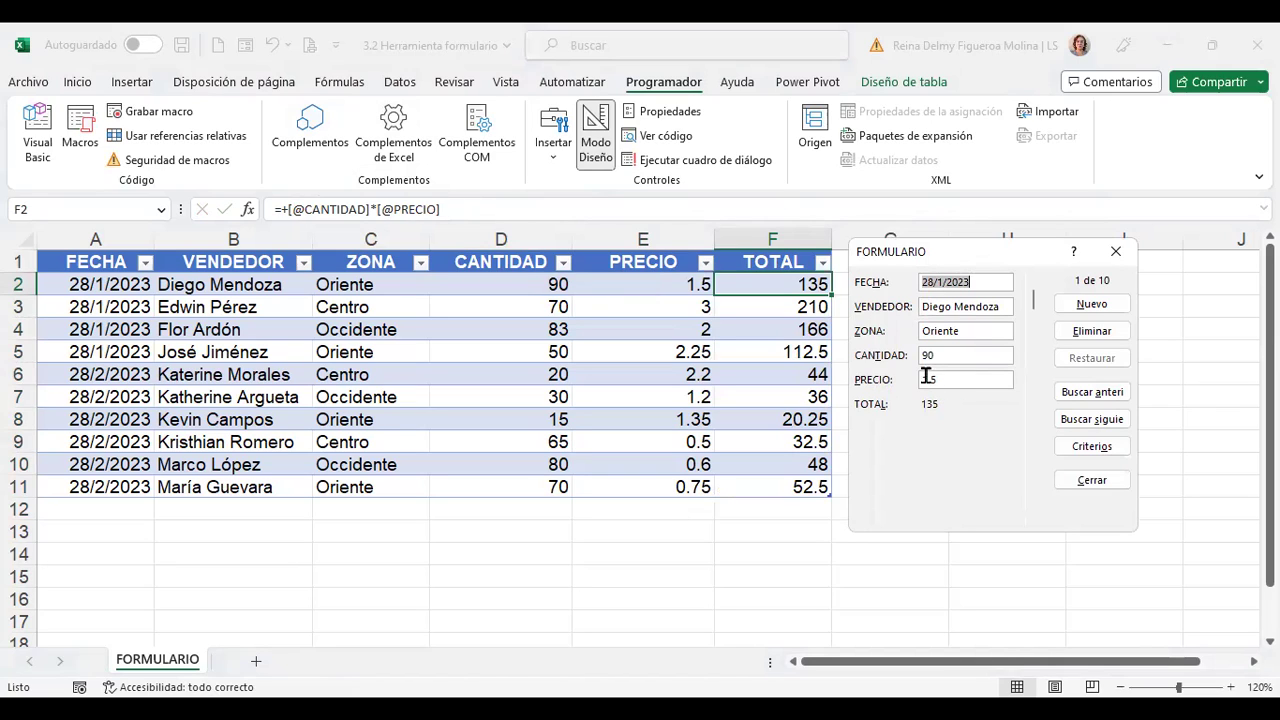
{"action": "left_click", "coordinate": [1110, 306]}
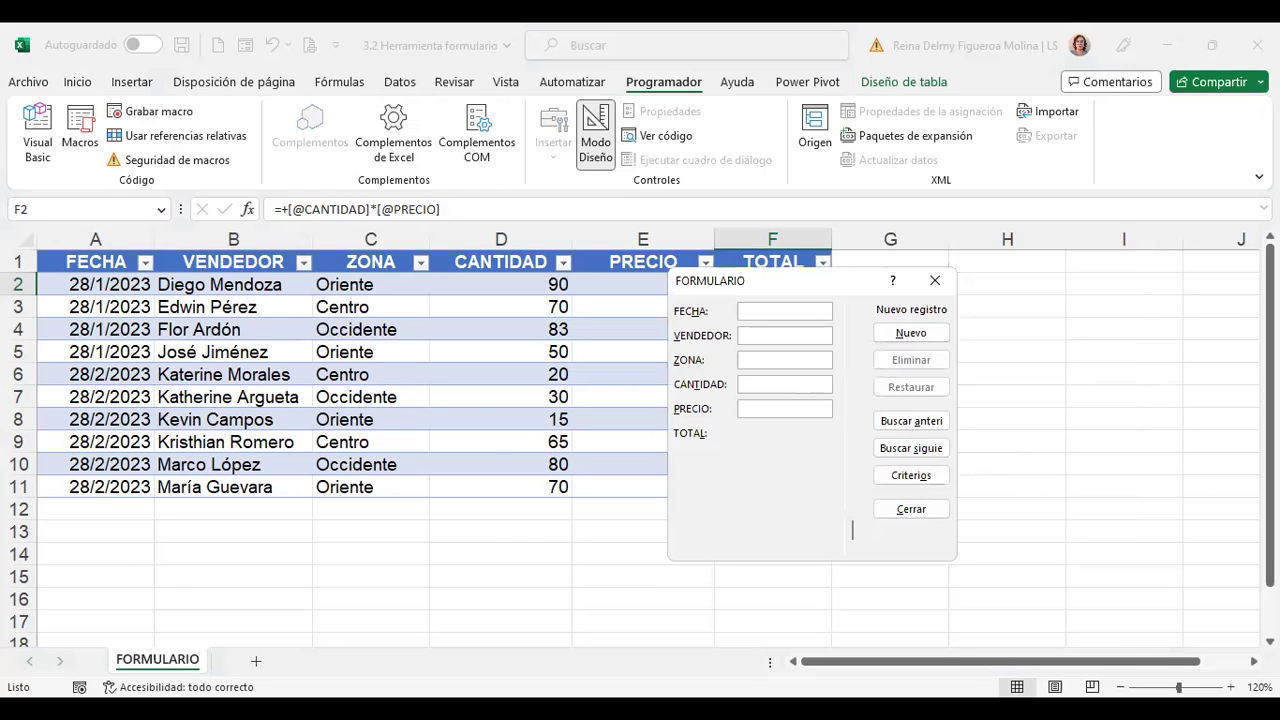
{"action": "left_click", "coordinate": [894, 338]}
{"action": "left_click", "coordinate": [903, 522]}
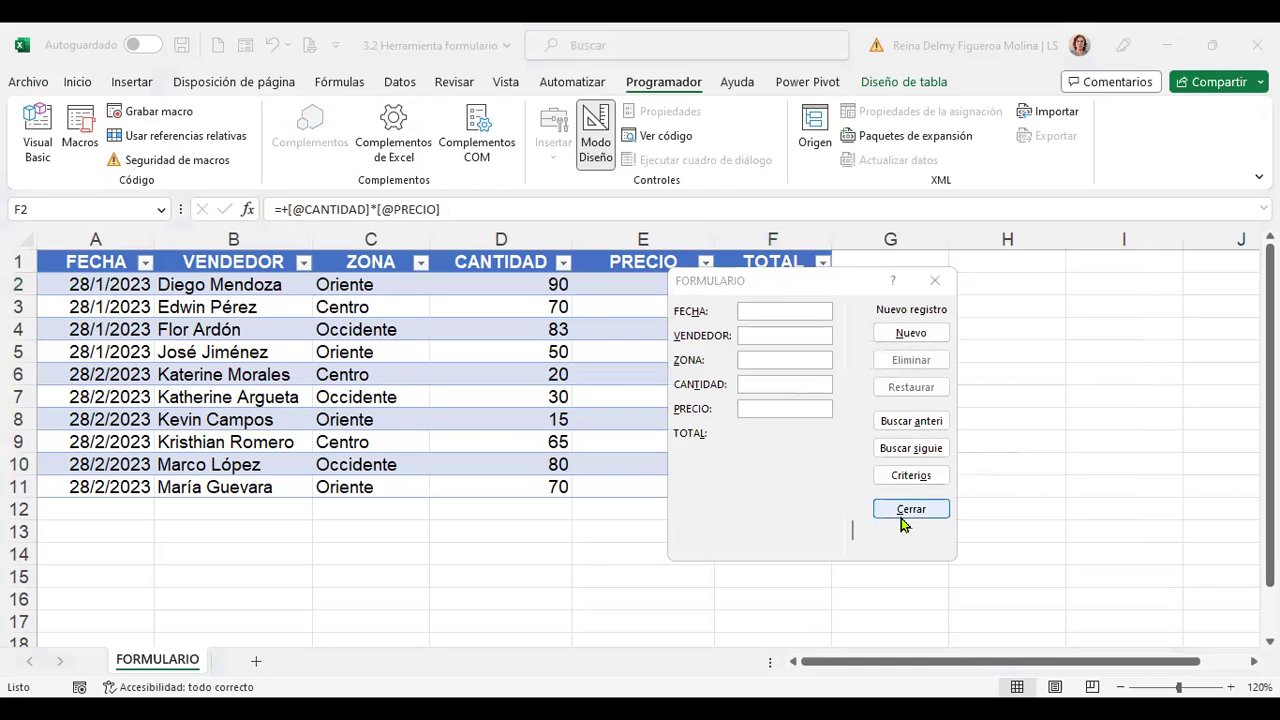
{"action": "left_click", "coordinate": [22, 238]}
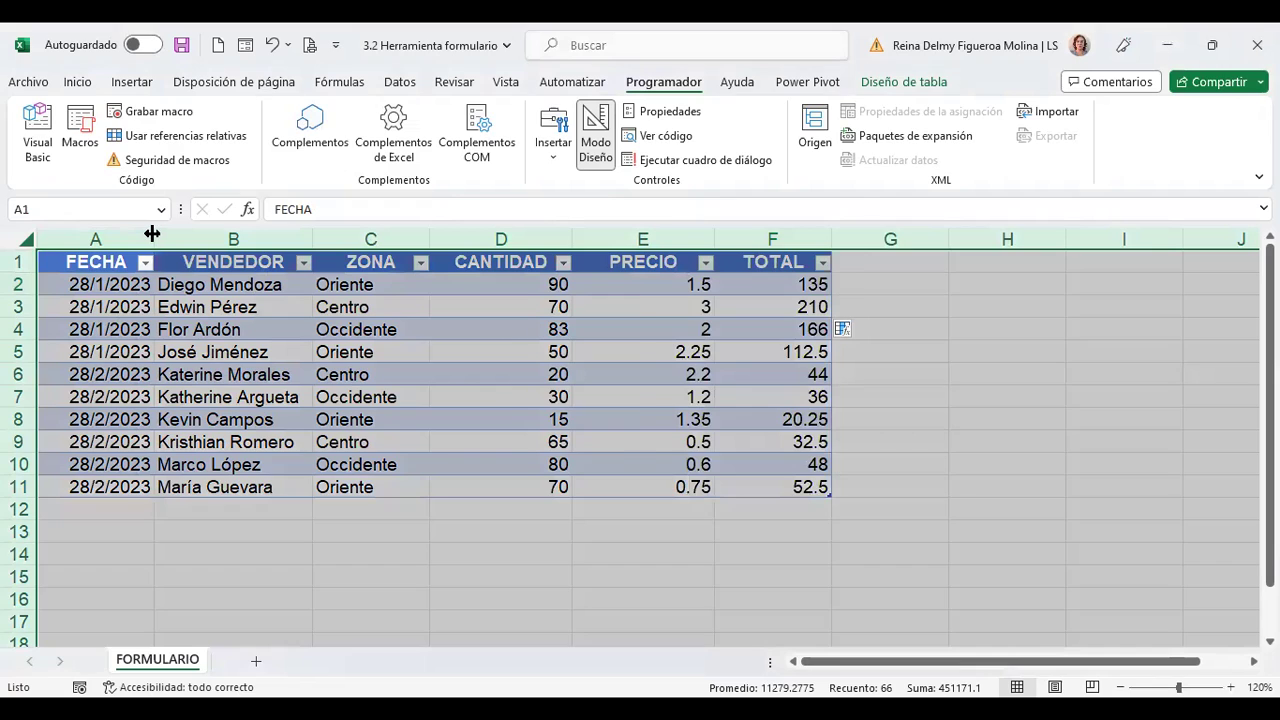
AutoFit every column width to its contents and return to cell A1
{"action": "double_click", "coordinate": [152, 238]}
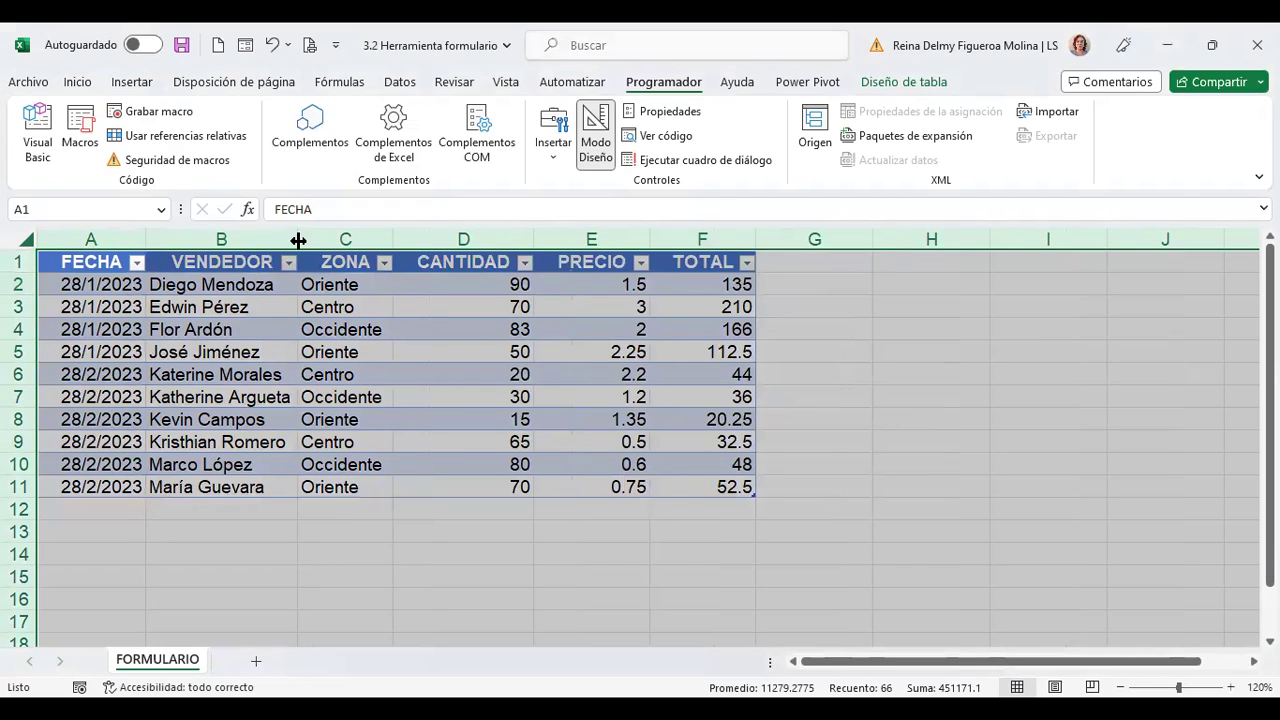
{"action": "left_click", "coordinate": [393, 240]}
{"action": "left_click", "coordinate": [1120, 687]}
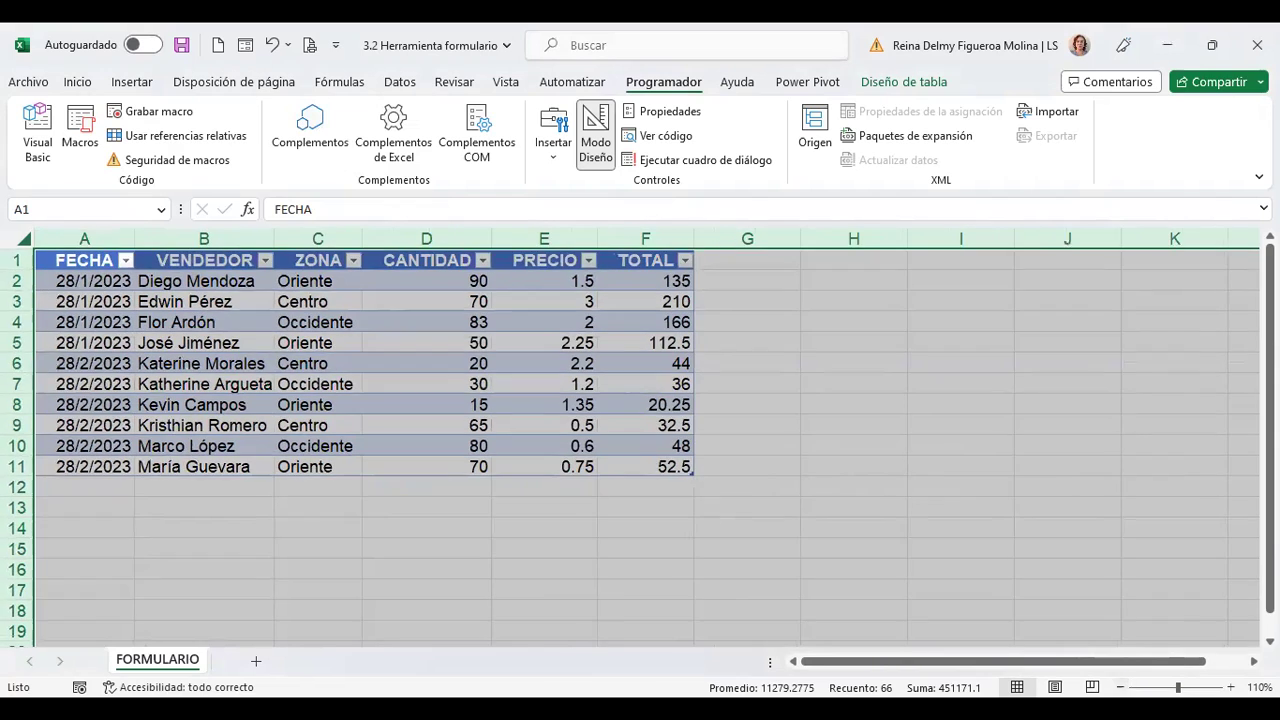
{"action": "left_click", "coordinate": [988, 485]}
{"action": "key", "text": "ctrl+Home"}
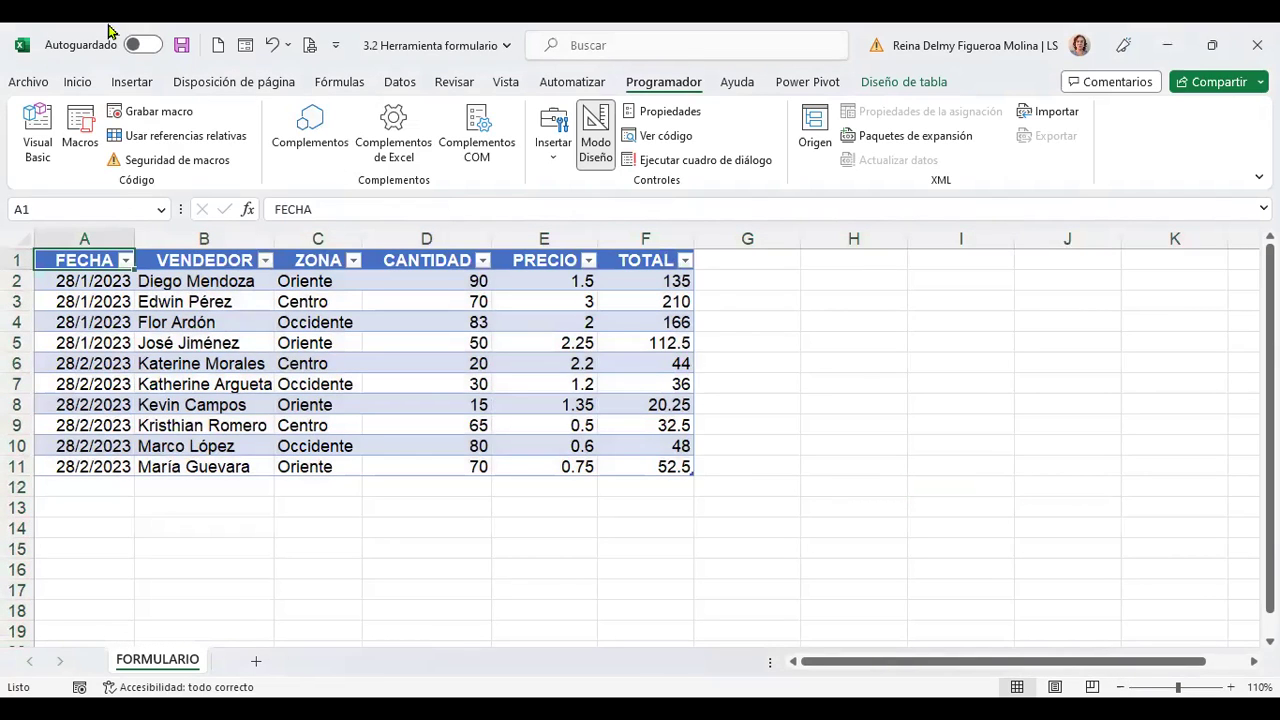
Add record 12 through the Formulario dialog: 28/3/2023, Centro, CANTIDAD 30, PRECIO 3
{"action": "left_click", "coordinate": [246, 46]}
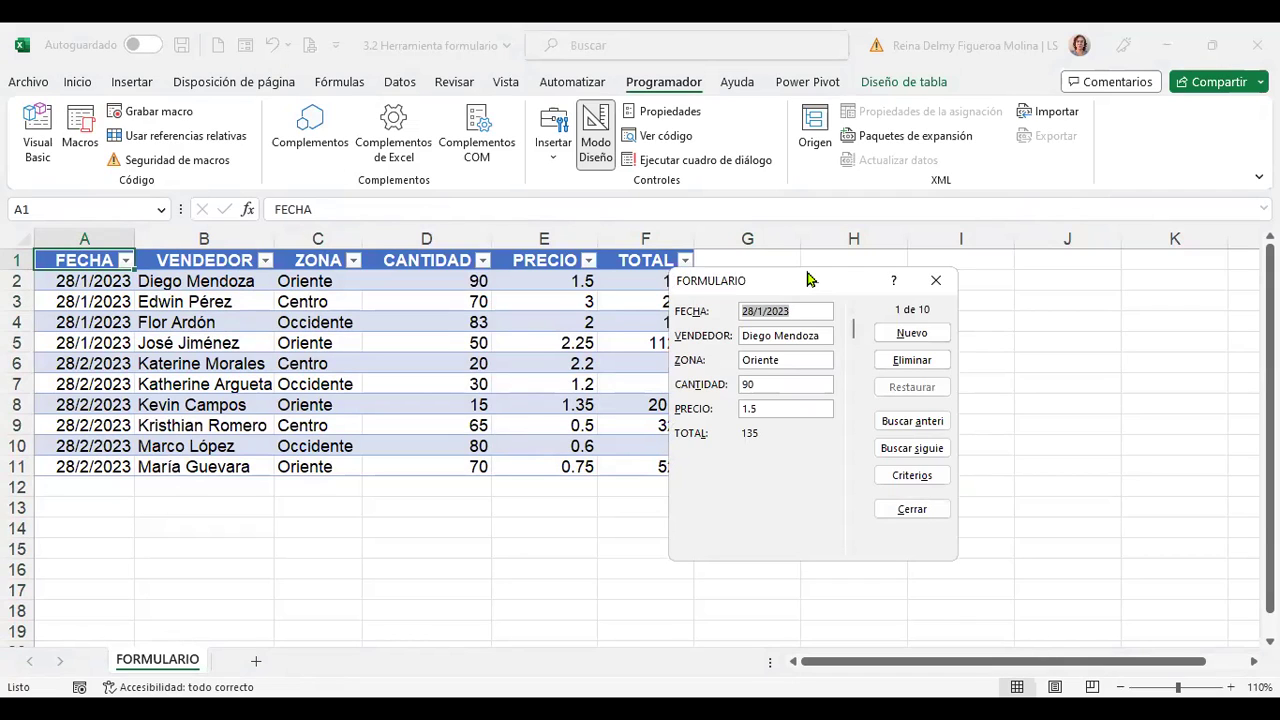
{"action": "left_click_drag", "start_coordinate": [810, 279], "coordinate": [842, 262]}
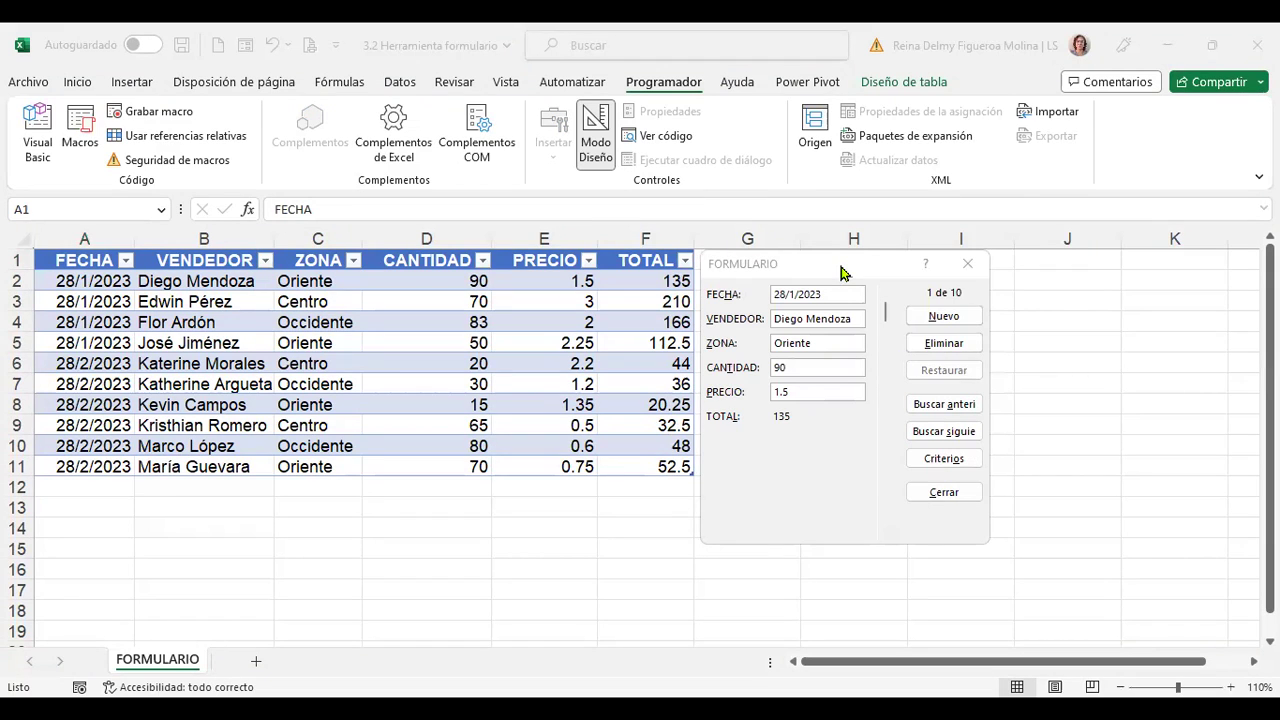
{"action": "left_click", "coordinate": [870, 258]}
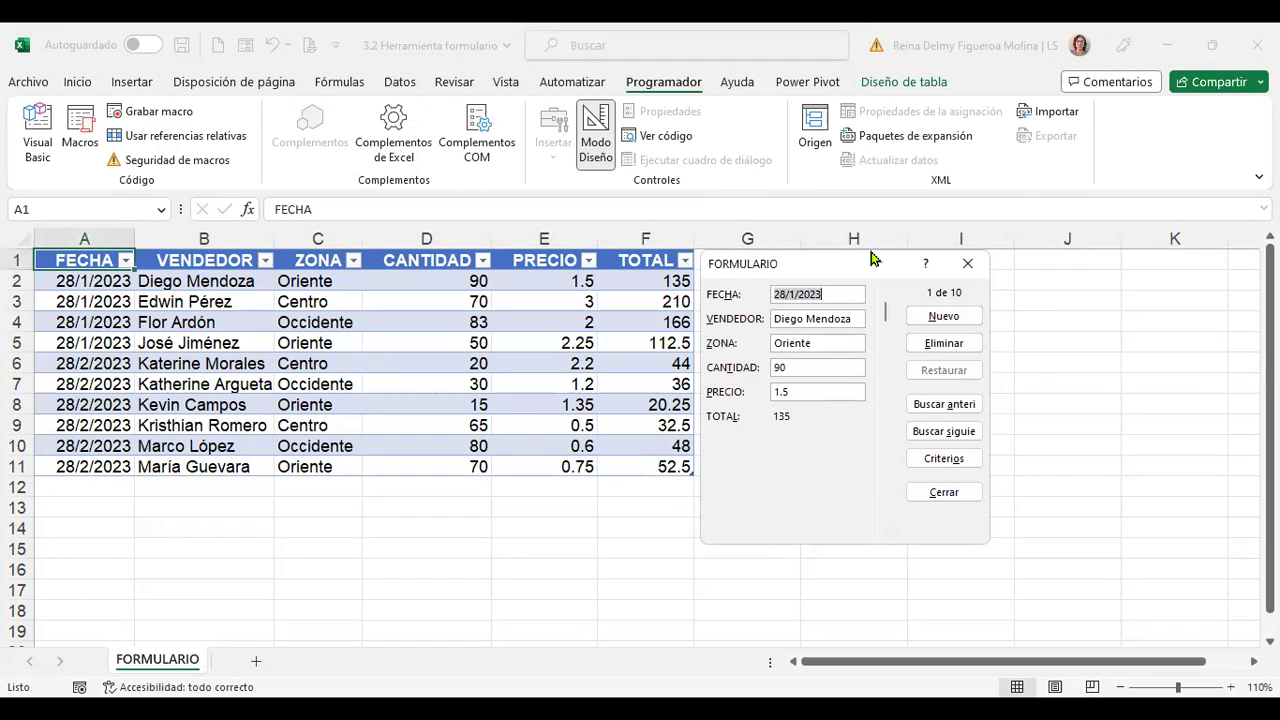
{"action": "left_click", "coordinate": [943, 316]}
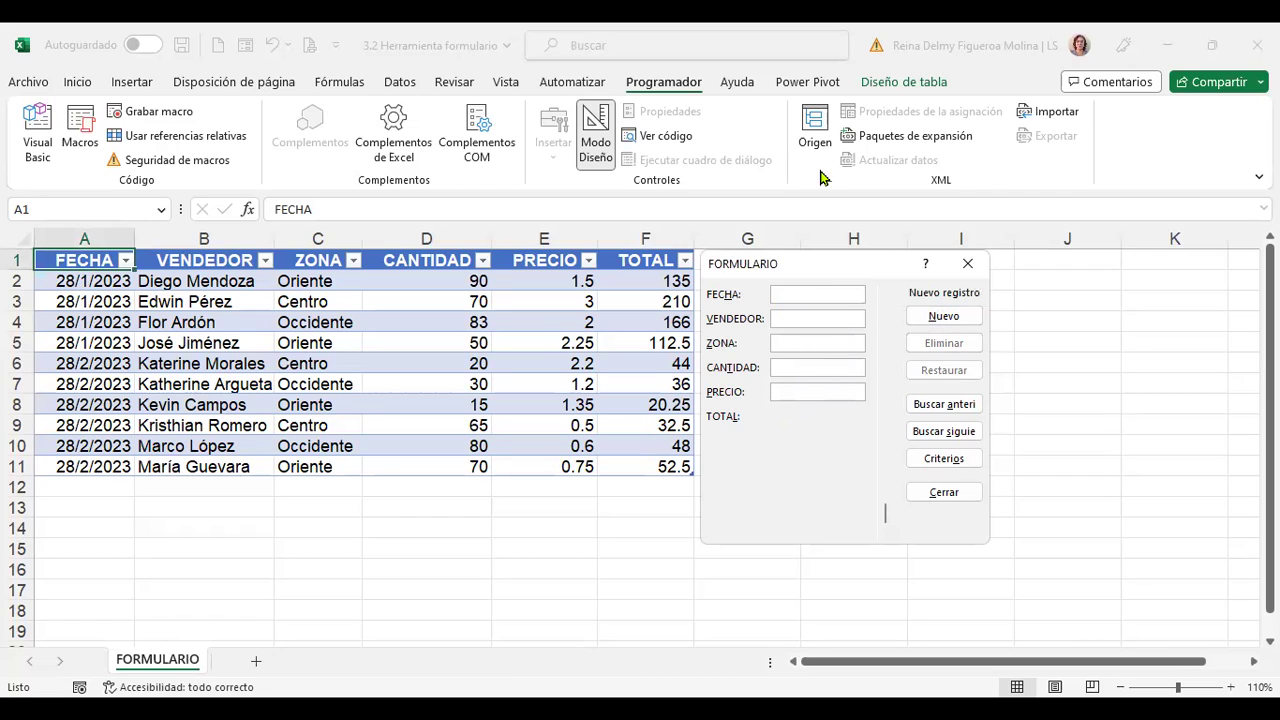
{"action": "type", "text": "28"}
{"action": "key", "text": "BackSpace"}
{"action": "key", "text": "BackSpace"}
{"action": "key", "text": "BackSpace"}
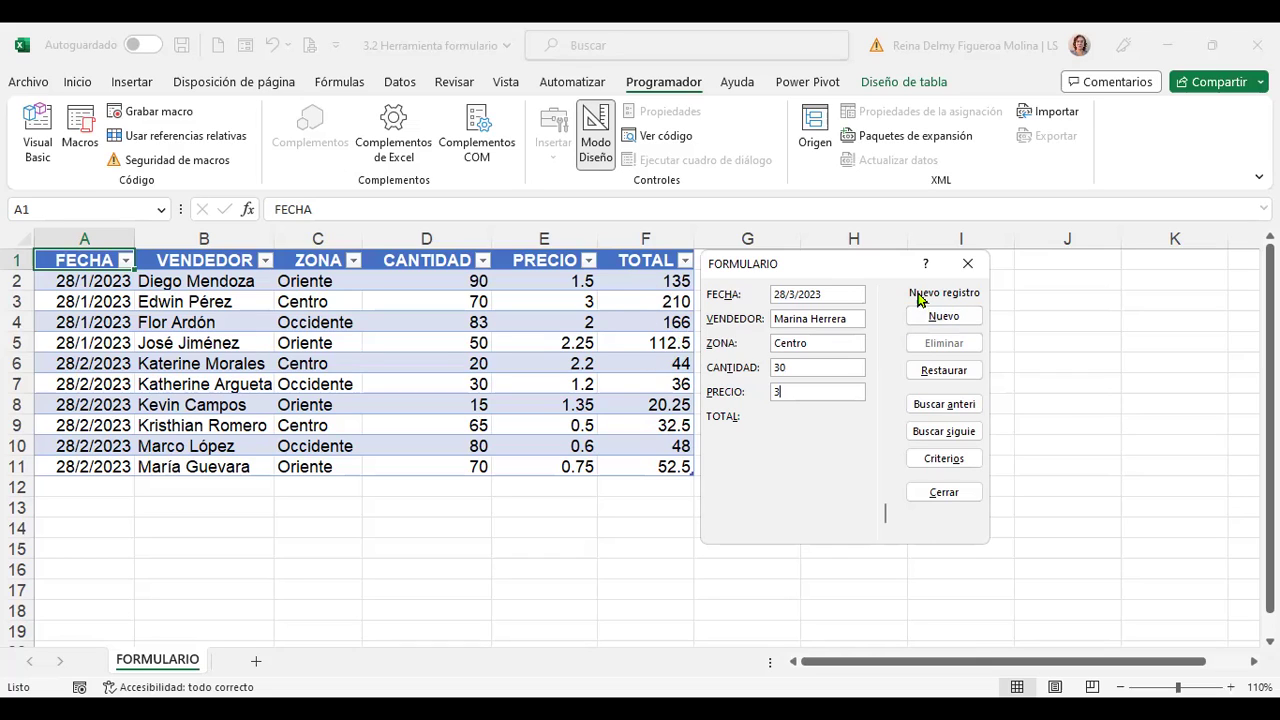
{"action": "key", "text": "Return"}
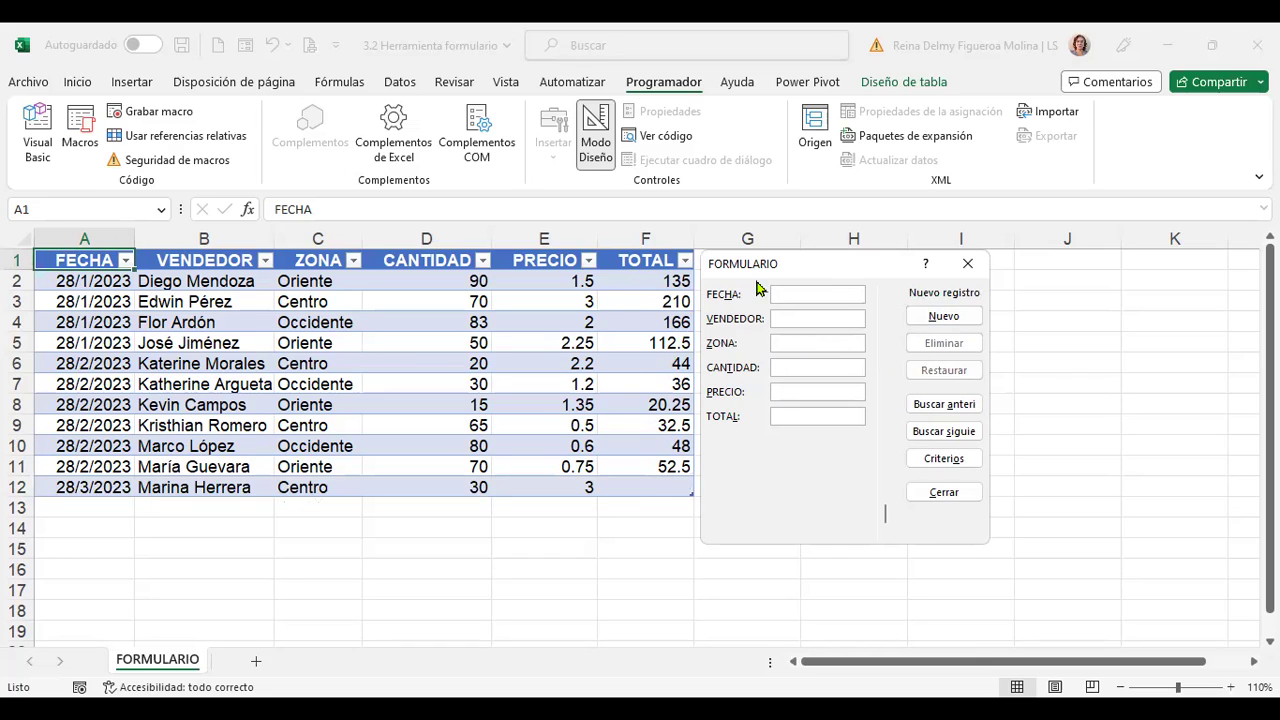
{"action": "left_click_drag", "start_coordinate": [808, 263], "coordinate": [832, 261]}
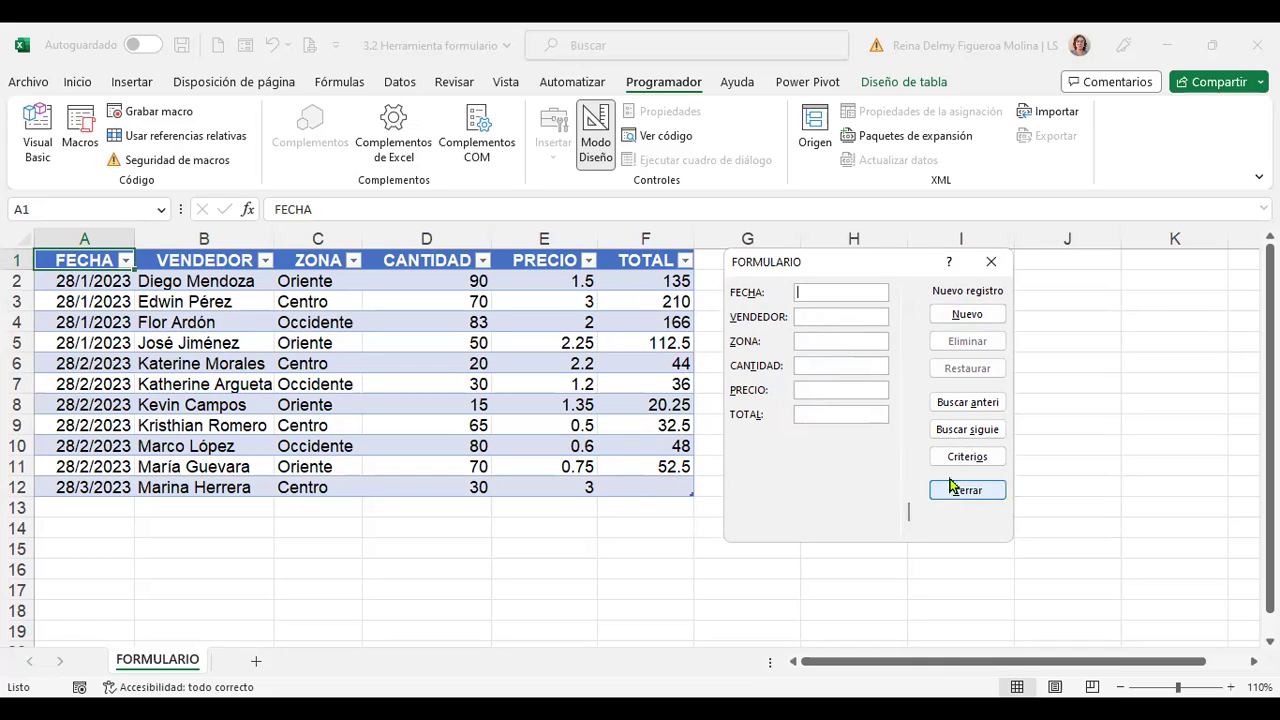
Close the form and fill F11's total formula down to F12, giving 90
{"action": "left_click", "coordinate": [851, 249]}
{"action": "left_click", "coordinate": [652, 466]}
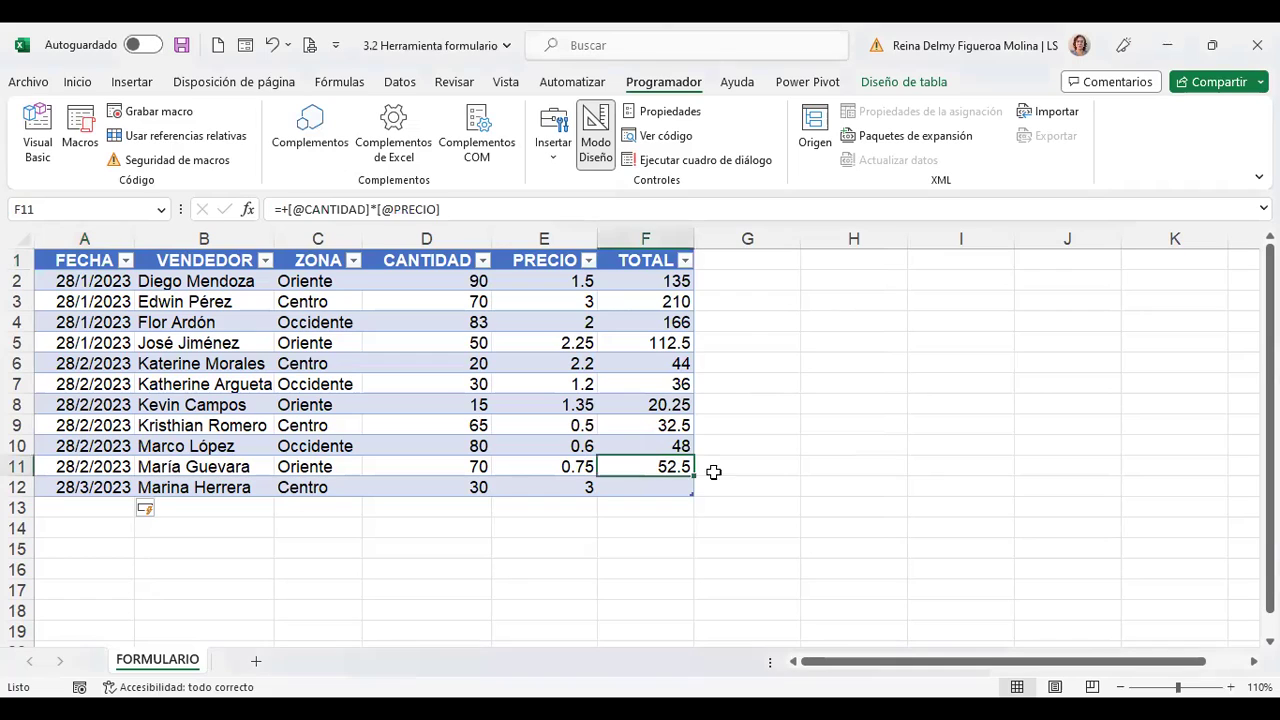
{"action": "mouse_move", "coordinate": [692, 477]}
{"action": "left_mouse_down"}
{"action": "mouse_move", "coordinate": [839, 502]}
{"action": "mouse_move", "coordinate": [760, 478]}
{"action": "left_mouse_up"}
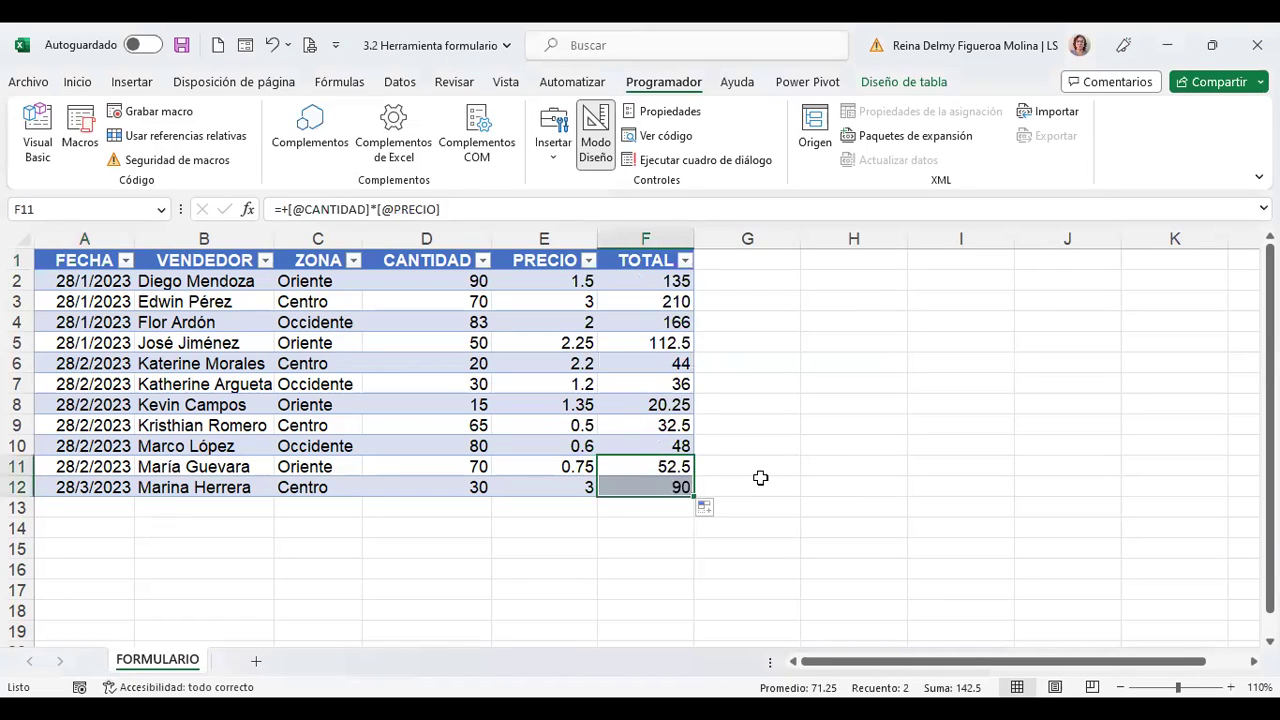
{"action": "left_click", "coordinate": [760, 482]}
{"action": "key", "text": "Left"}
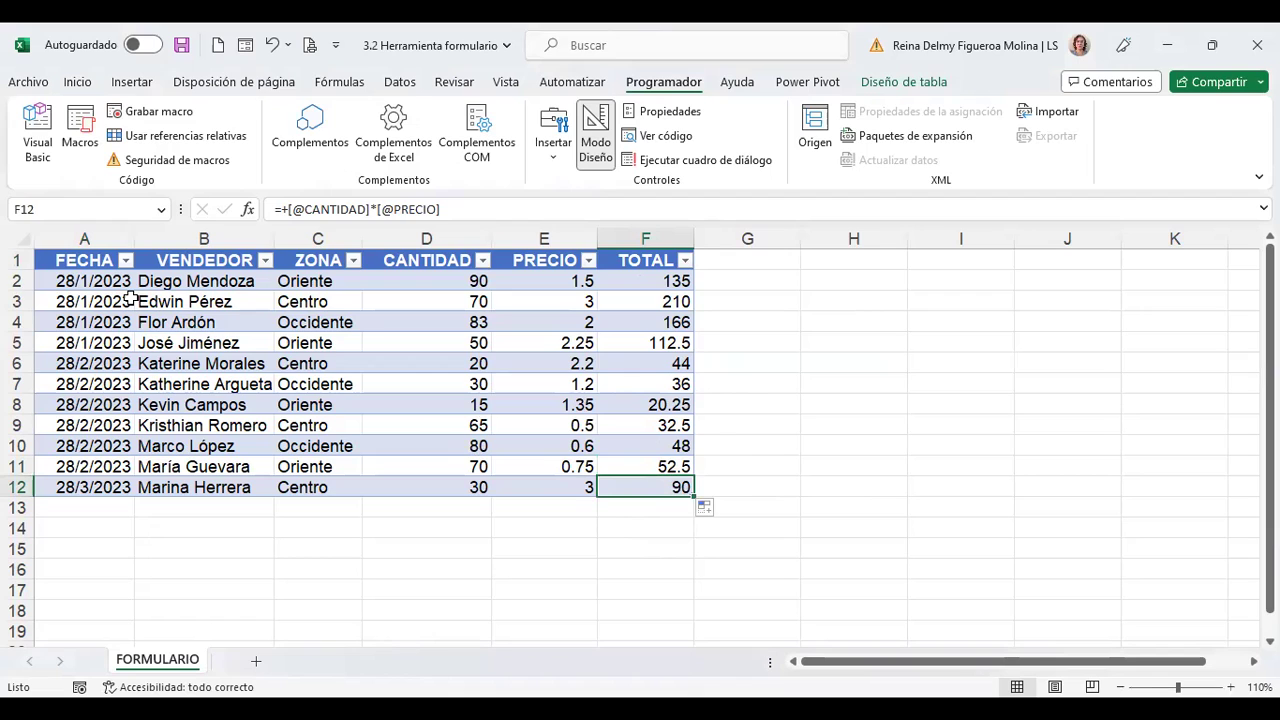
Select the sales table A1:F12, glance at Diseño de tabla, then switch to the Insertar tab
{"action": "mouse_move", "coordinate": [80, 262]}
{"action": "left_mouse_down"}
{"action": "mouse_move", "coordinate": [646, 455]}
{"action": "mouse_move", "coordinate": [646, 487]}
{"action": "left_mouse_up"}
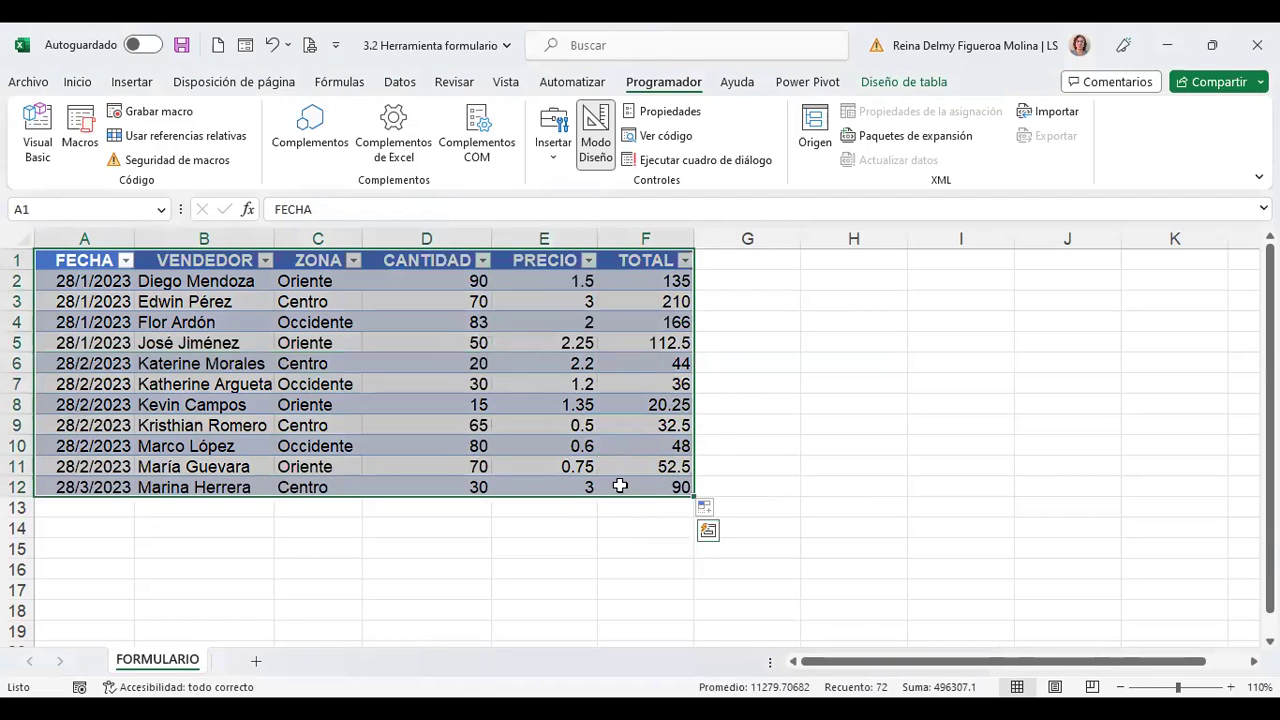
{"action": "left_click", "coordinate": [897, 82]}
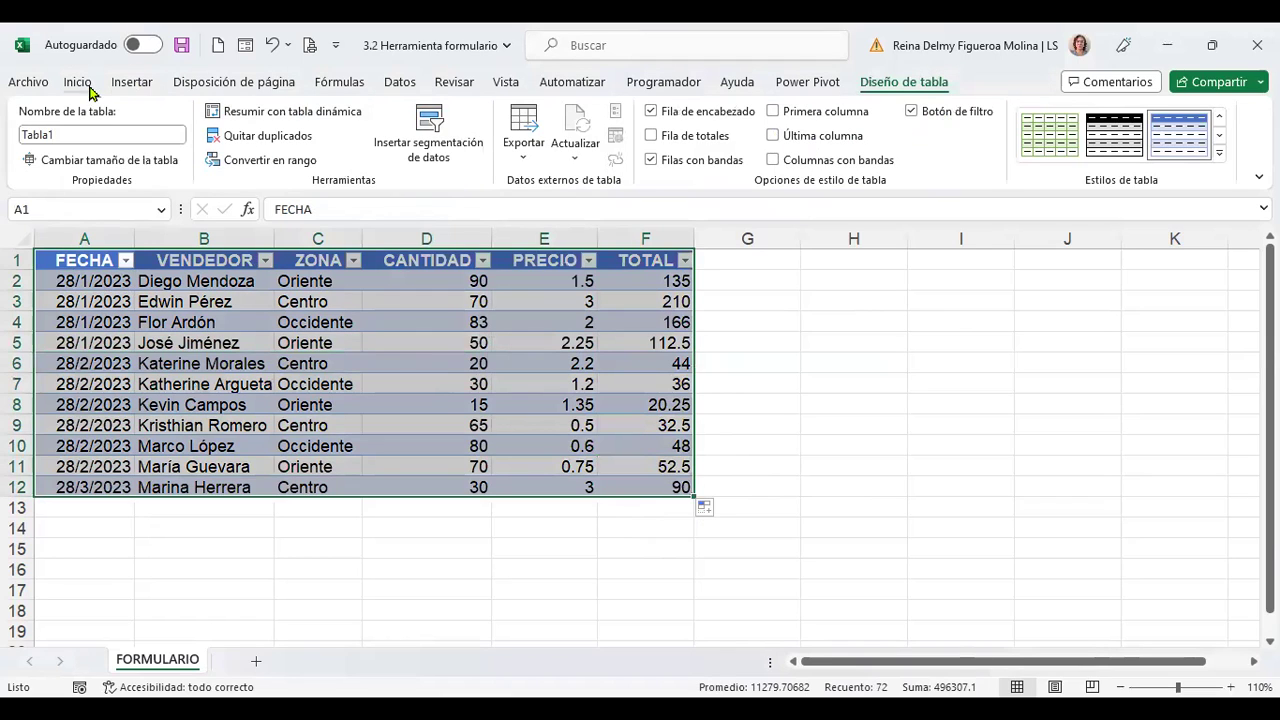
{"action": "left_click", "coordinate": [130, 84]}
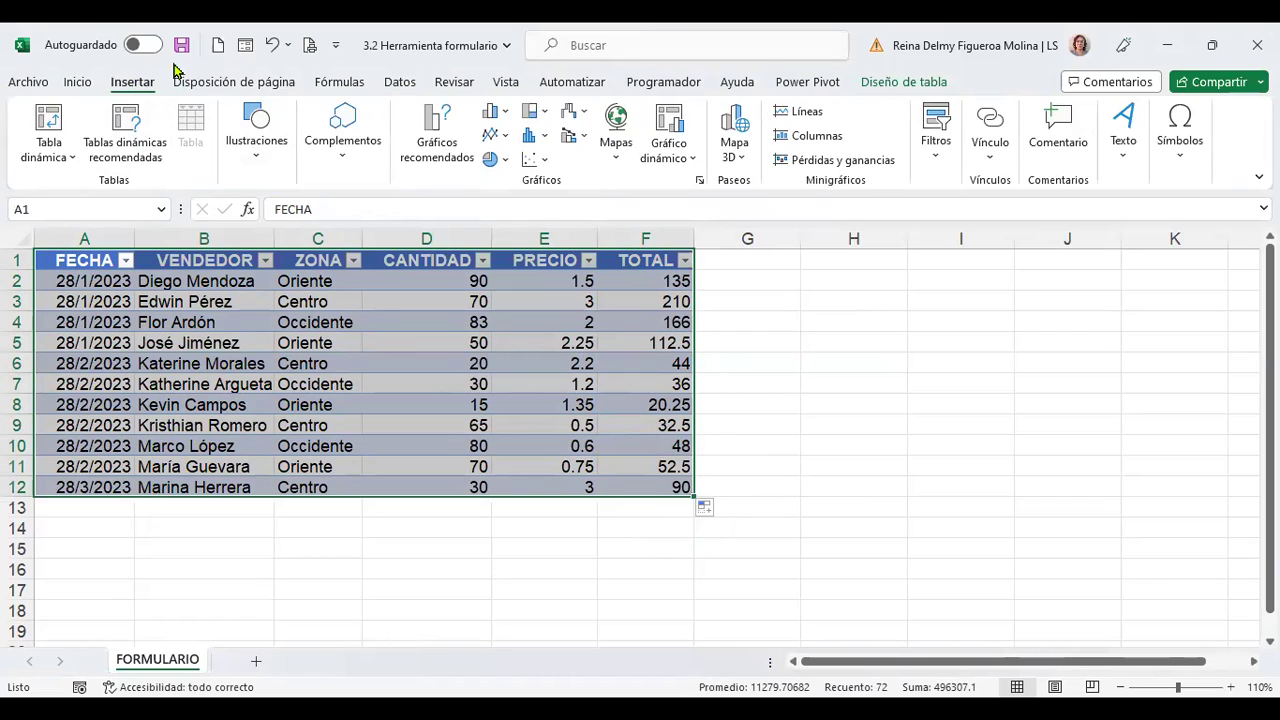
Open the FORMULARIO data form on a blank new record, moved clear of TOTAL
{"action": "left_click", "coordinate": [247, 47]}
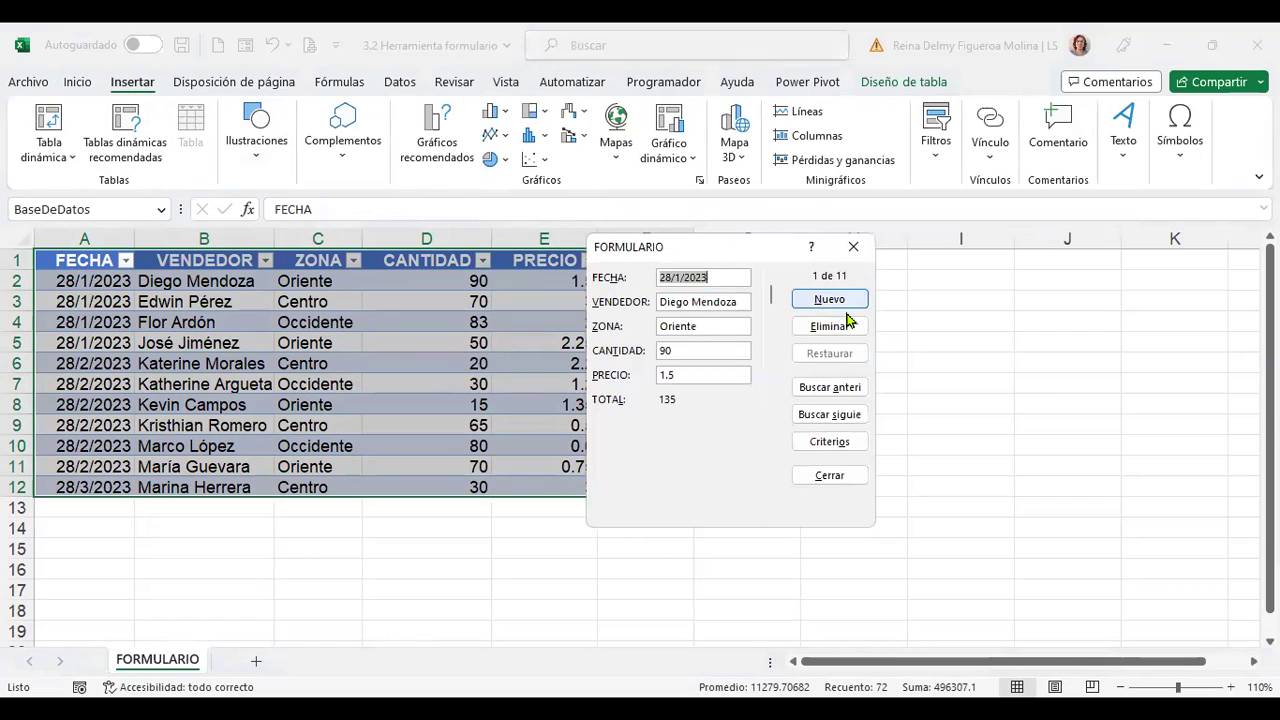
{"action": "left_click", "coordinate": [829, 299]}
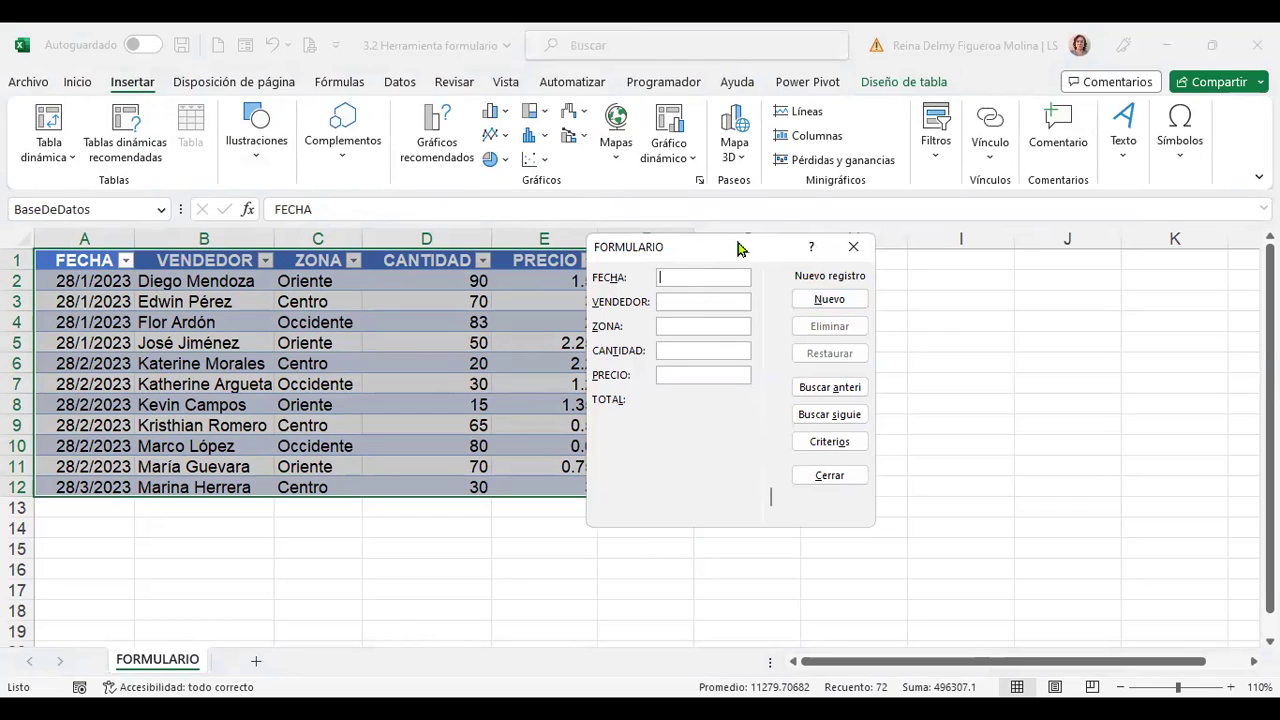
{"action": "left_click_drag", "start_coordinate": [740, 248], "coordinate": [849, 230]}
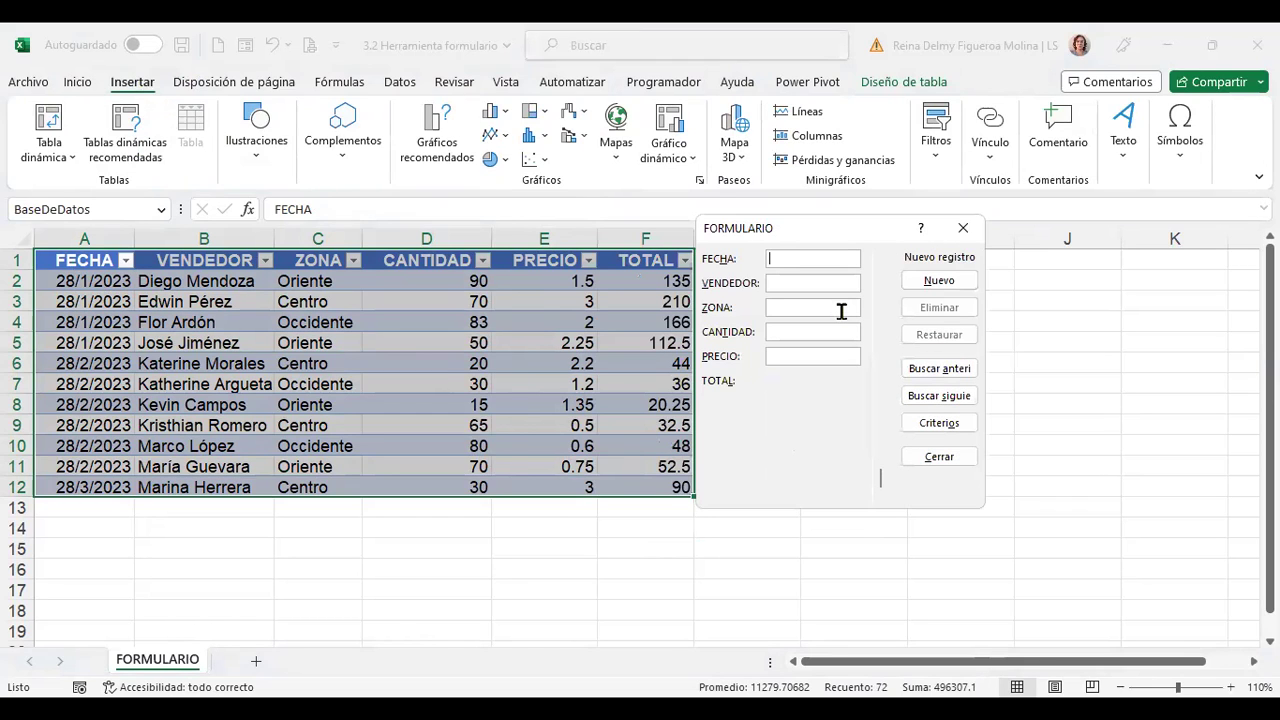
Add a 28/3/2023 Occidente record of 85 units at 1.5, then close the form
{"action": "type", "text": "28/3/2023"}
{"action": "key", "text": "Tab"}
{"action": "type", "text": "Maur"}
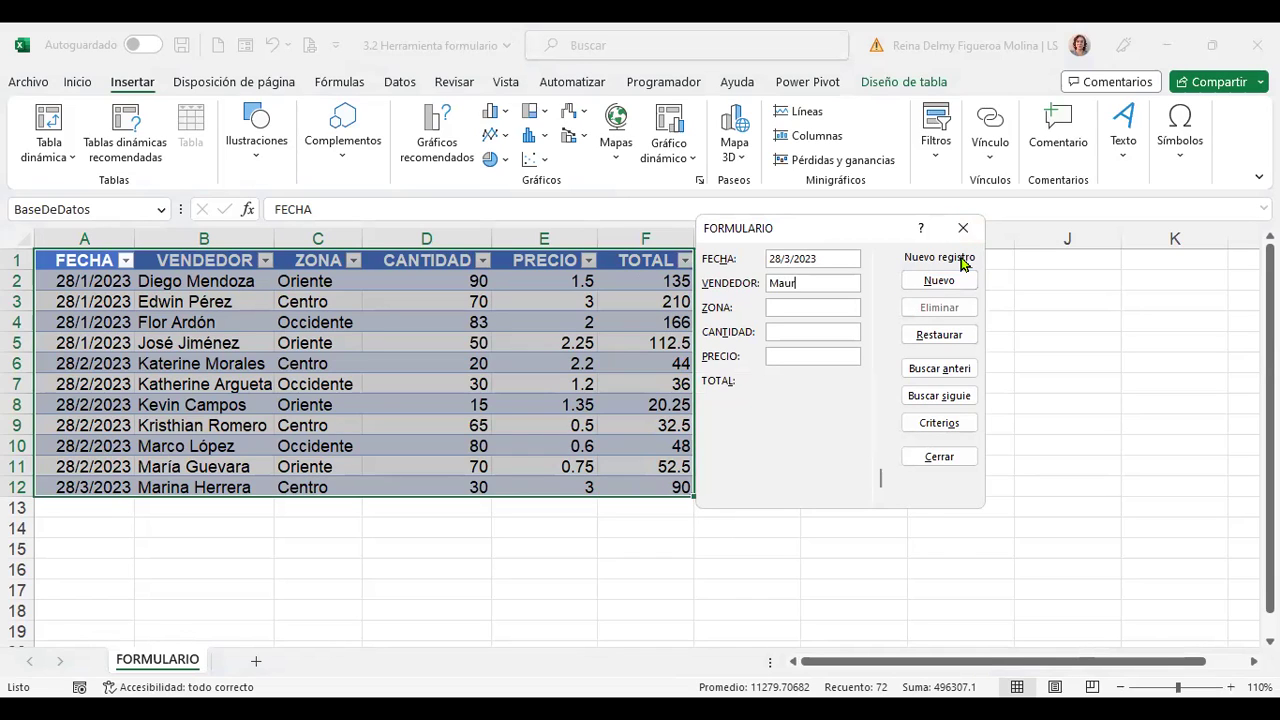
{"action": "type", "text": "icio"}
{"action": "type", "text": "85"}
{"action": "key", "text": "Tab"}
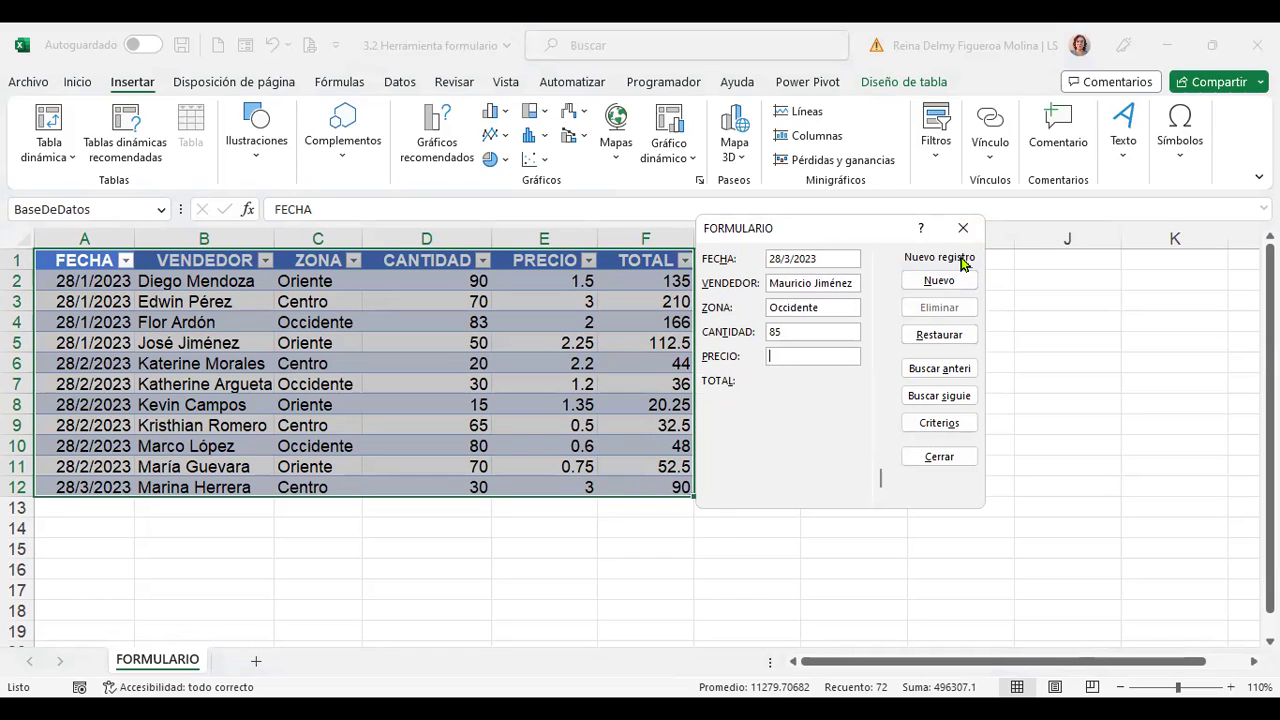
{"action": "type", "text": "1.5"}
{"action": "key", "text": "Return"}
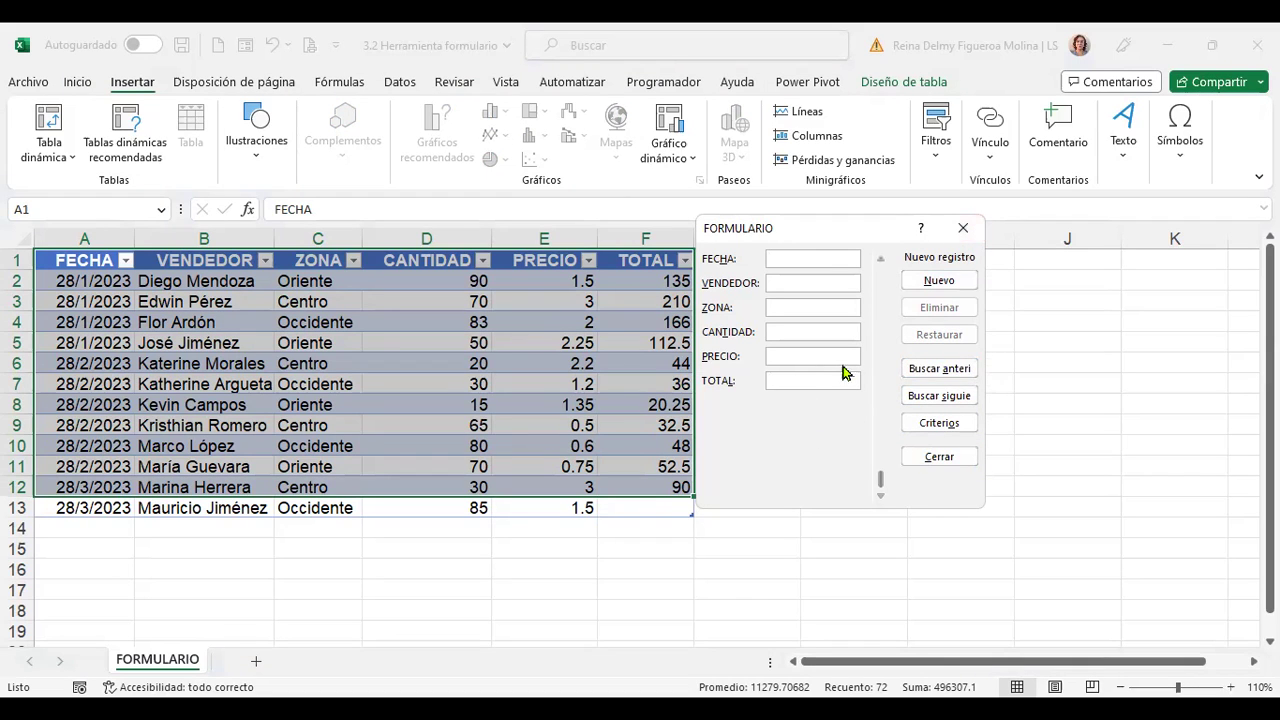
{"action": "left_click", "coordinate": [965, 238]}
{"action": "left_click", "coordinate": [663, 487]}
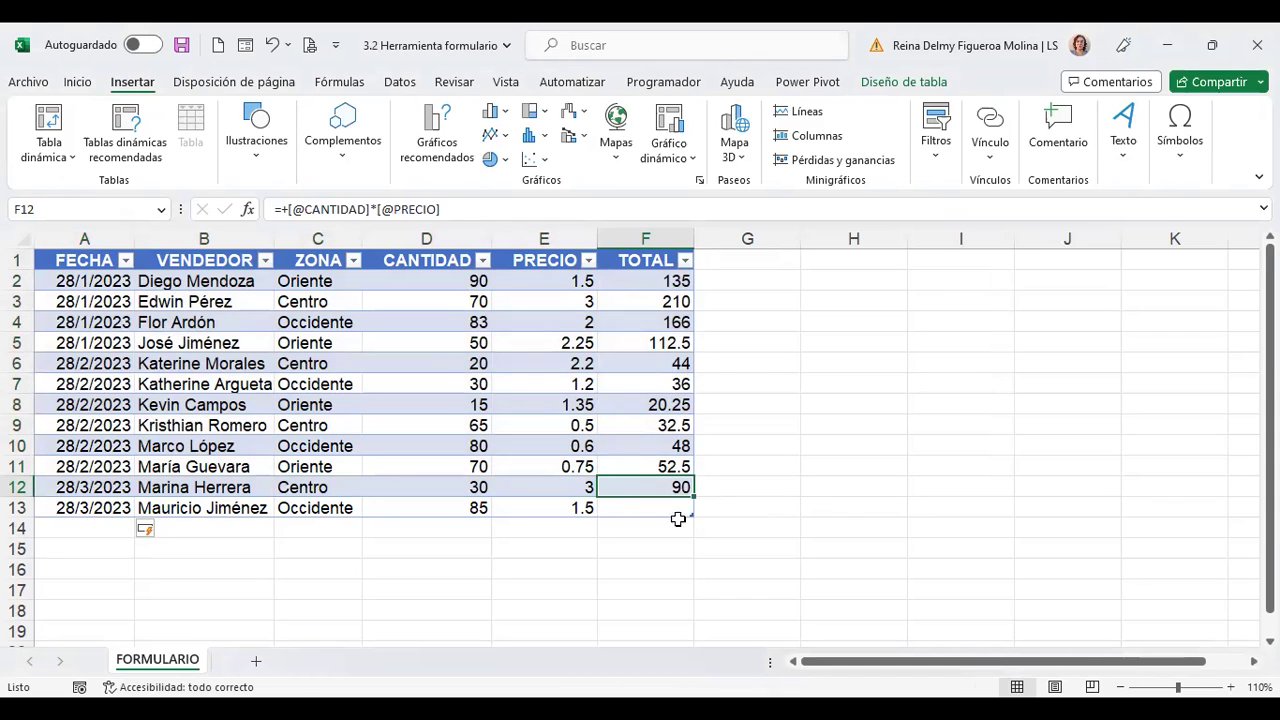
{"action": "left_click_drag", "start_coordinate": [692, 491], "coordinate": [692, 514]}
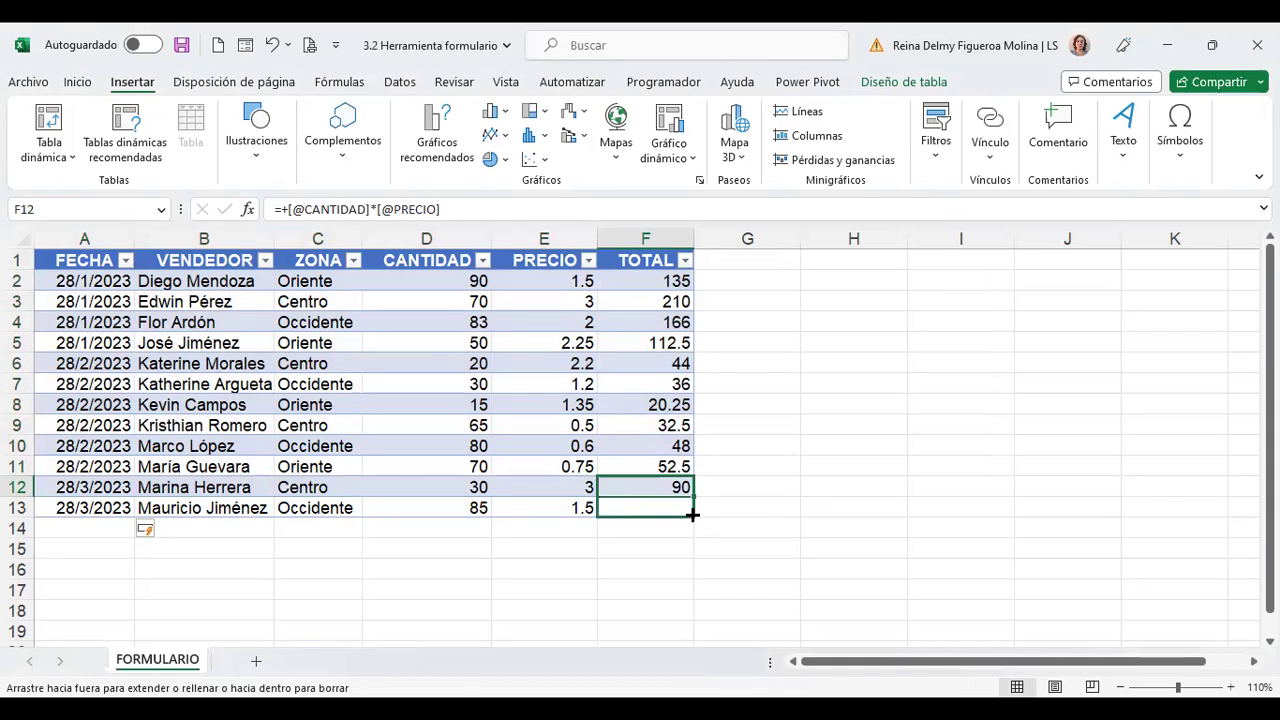
{"action": "left_click", "coordinate": [620, 505]}
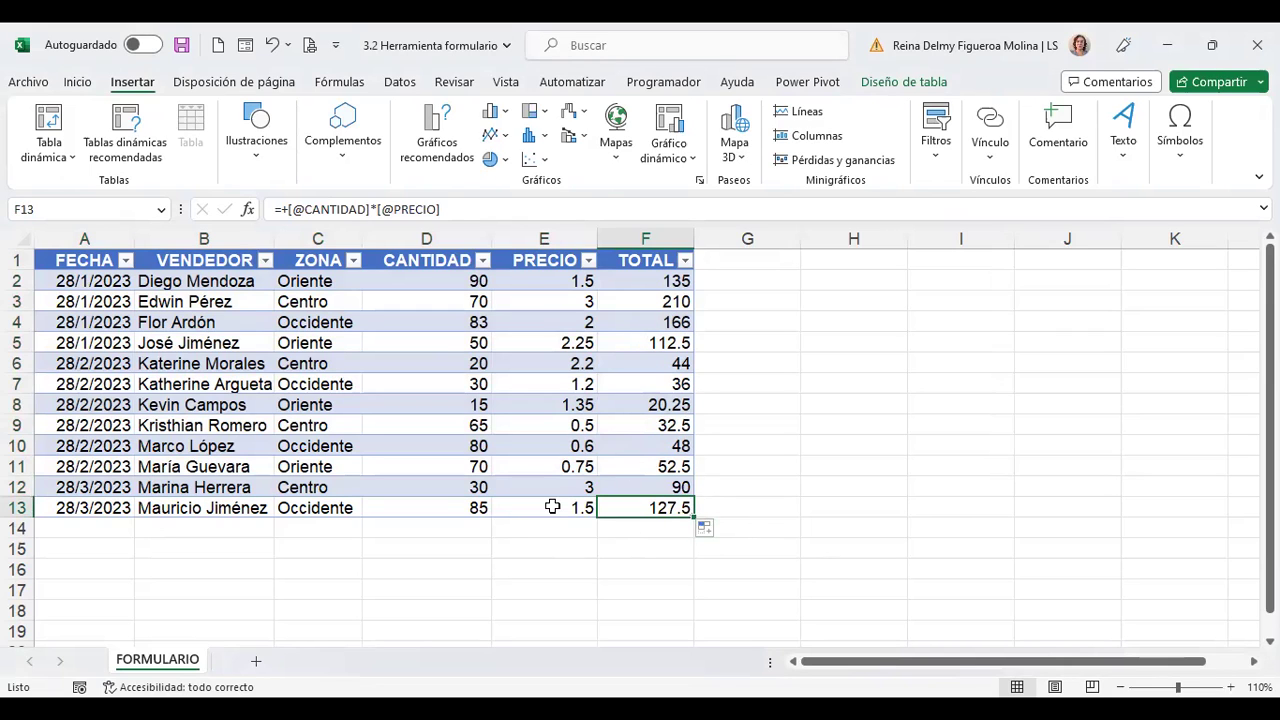
{"action": "mouse_move", "coordinate": [86, 264]}
{"action": "left_mouse_down"}
{"action": "mouse_move", "coordinate": [416, 405]}
{"action": "mouse_move", "coordinate": [500, 553]}
{"action": "left_mouse_up"}
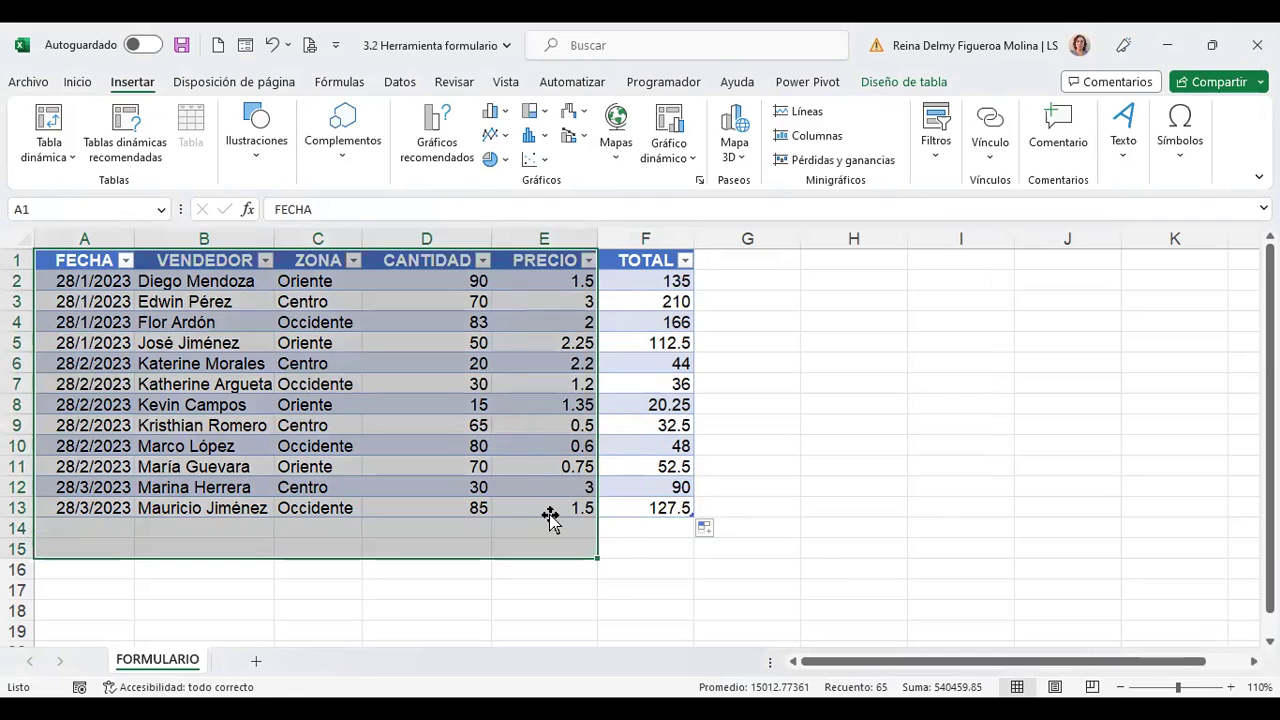
{"action": "left_click", "coordinate": [660, 284]}
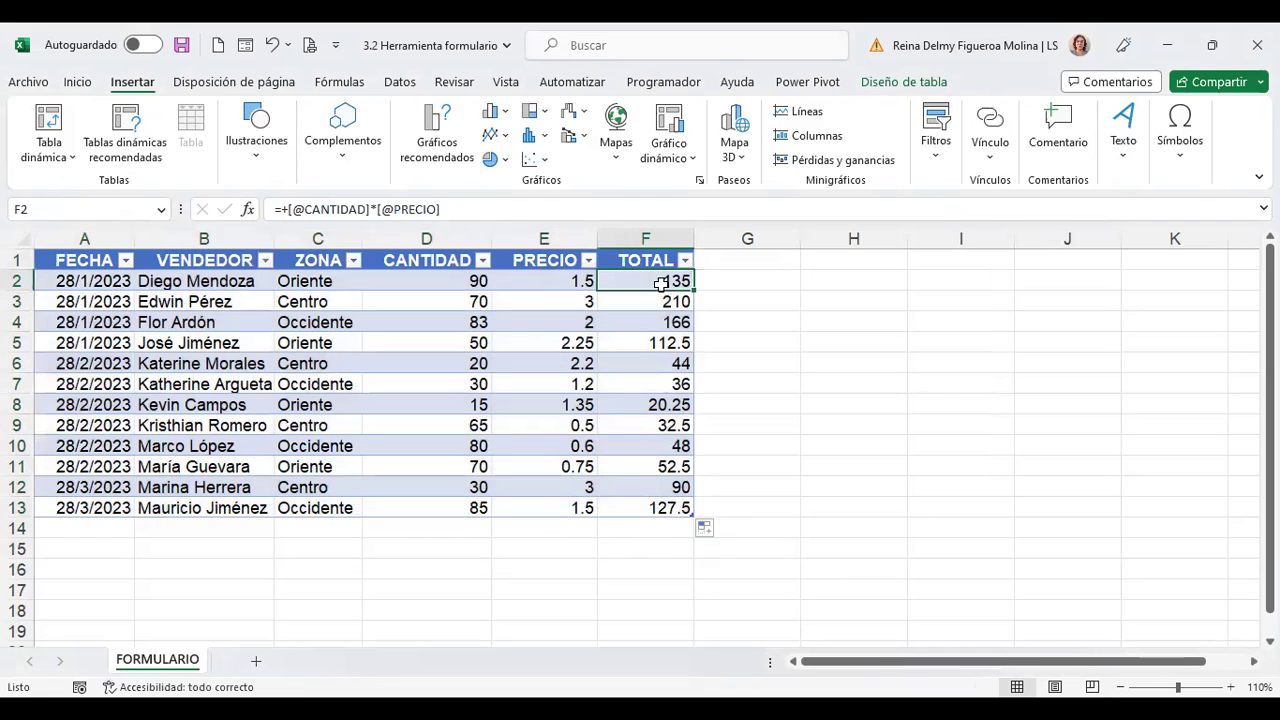
{"action": "left_click", "coordinate": [661, 509]}
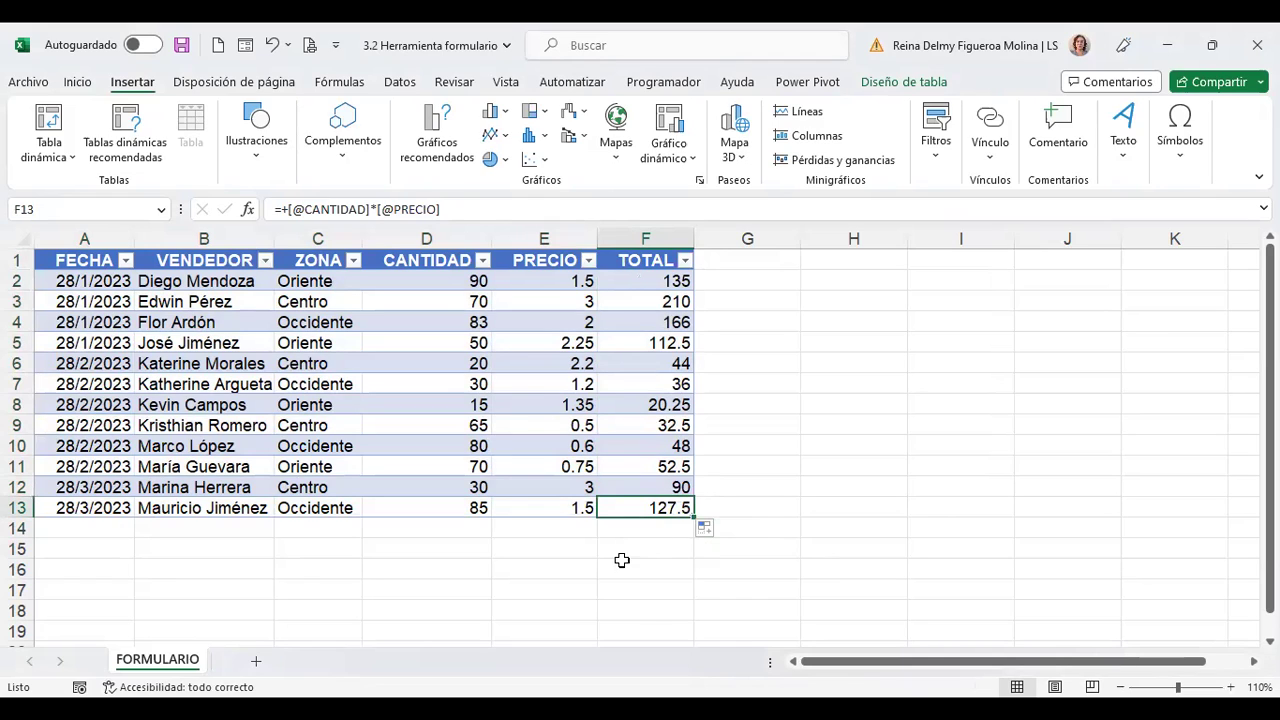
Inspect cells E3, A2 and G1 around the table, then go to the Archivo backstage view
{"action": "left_click", "coordinate": [110, 523]}
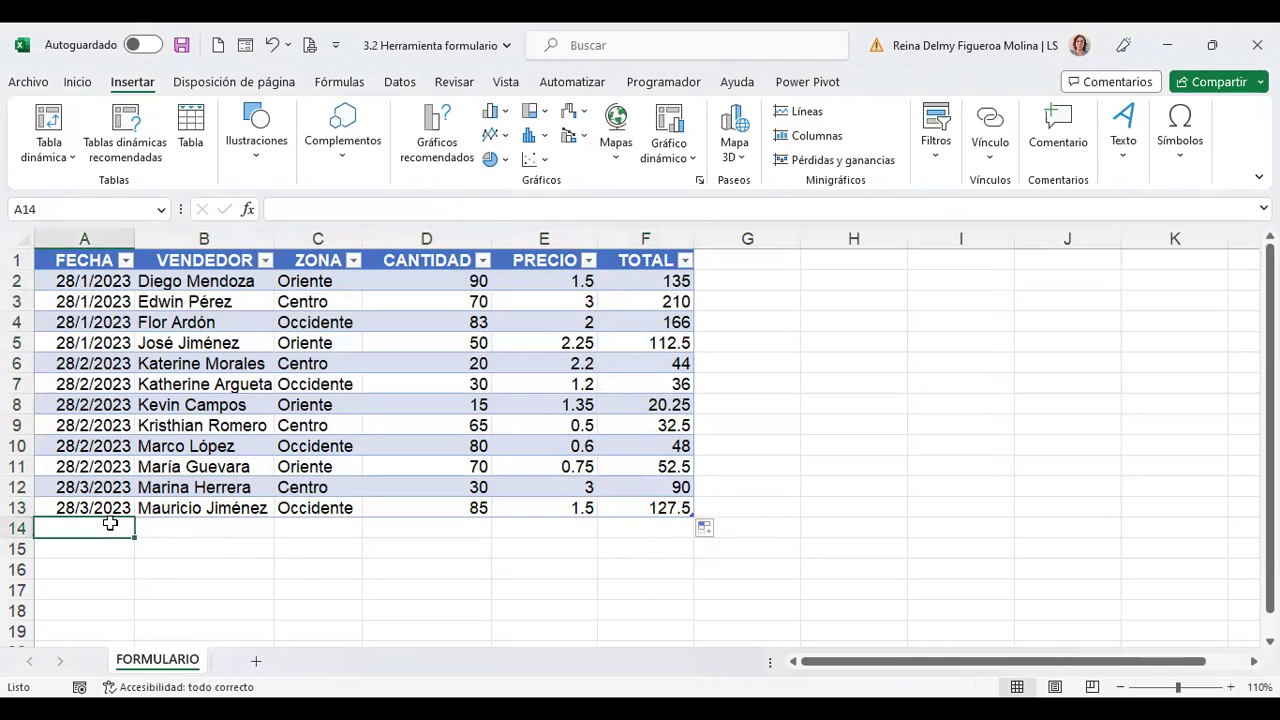
{"action": "left_click", "coordinate": [587, 306]}
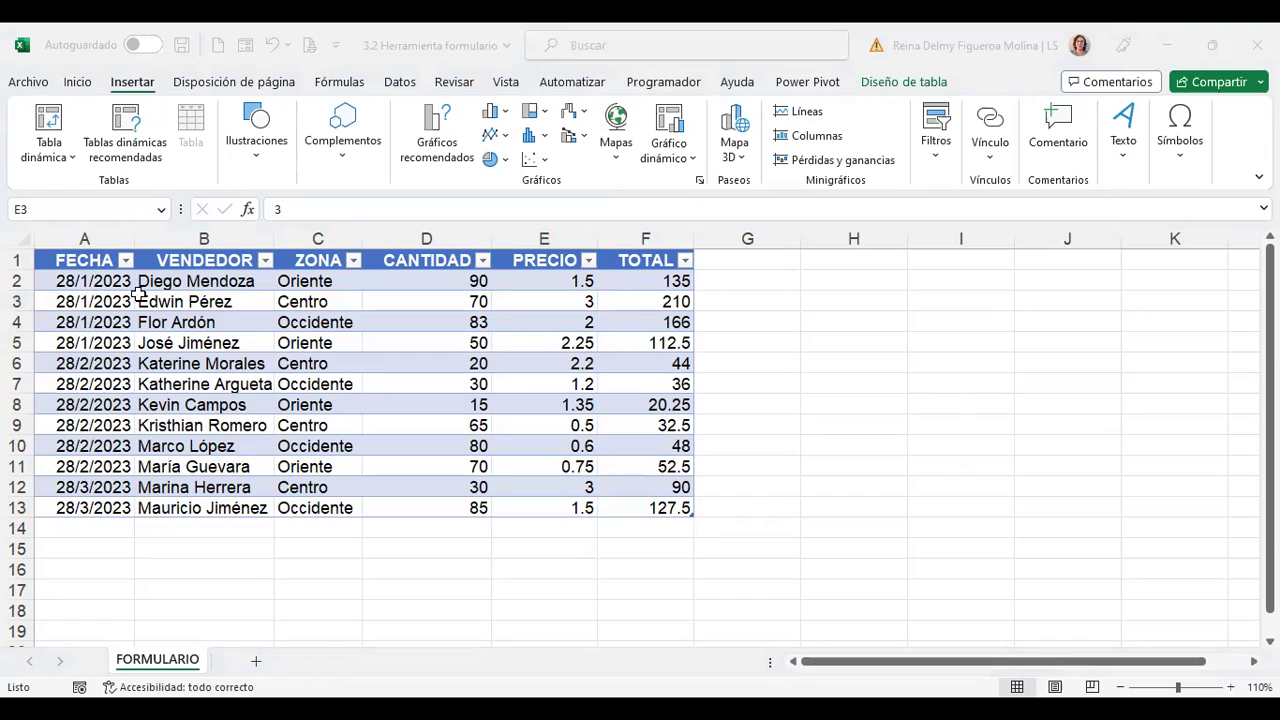
{"action": "left_click", "coordinate": [84, 283]}
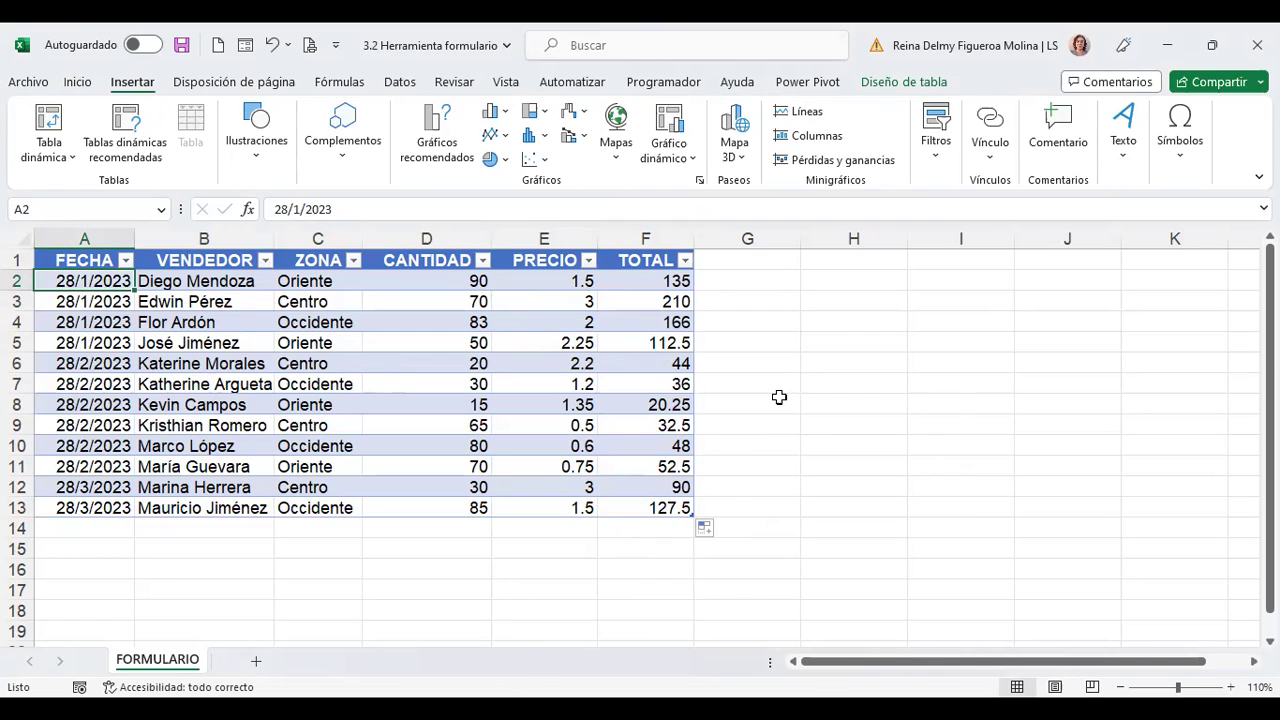
{"action": "left_click", "coordinate": [748, 258]}
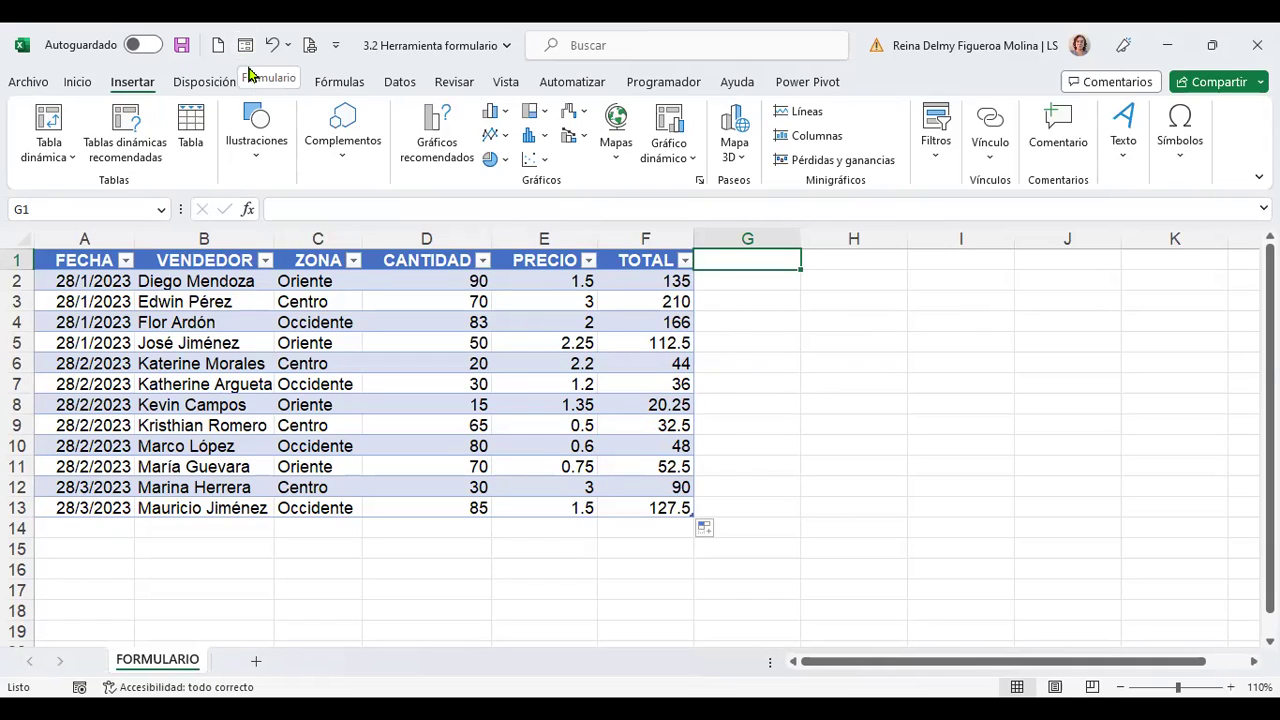
{"action": "left_click", "coordinate": [249, 53]}
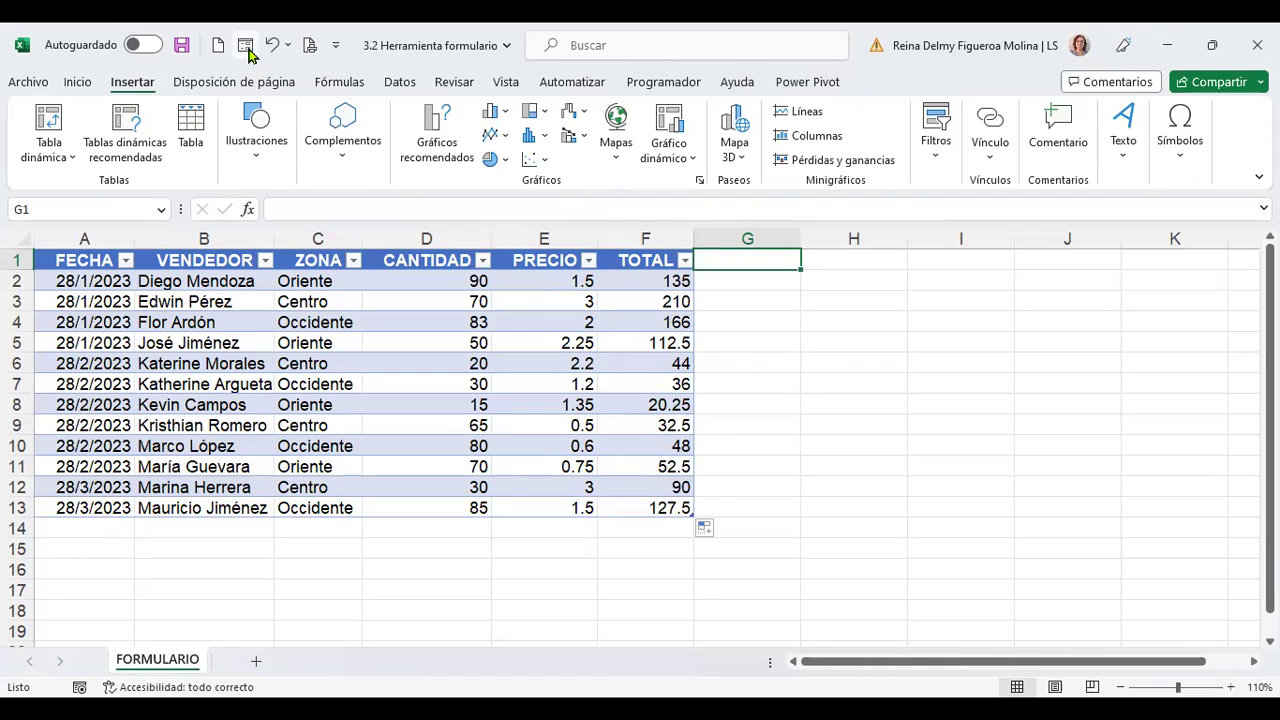
Open Excel Options at the Barra de herramientas de acceso rápido page
{"action": "left_click", "coordinate": [38, 86]}
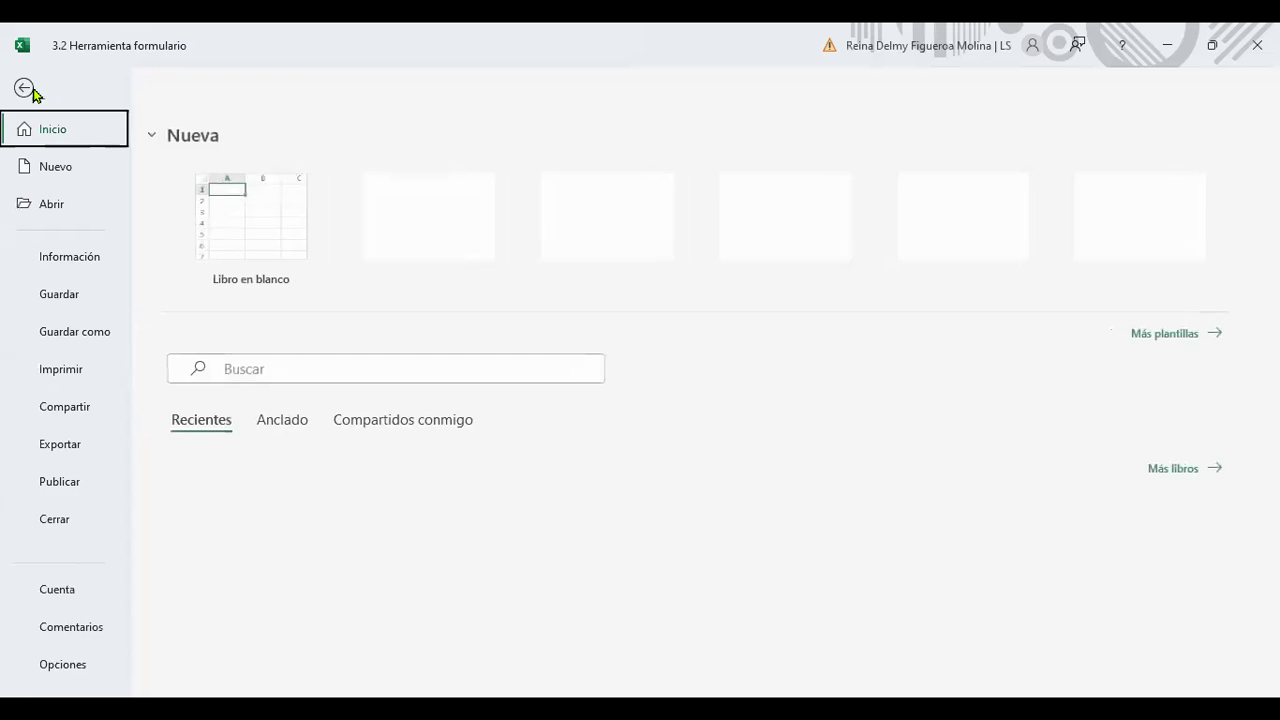
{"action": "left_click", "coordinate": [70, 668]}
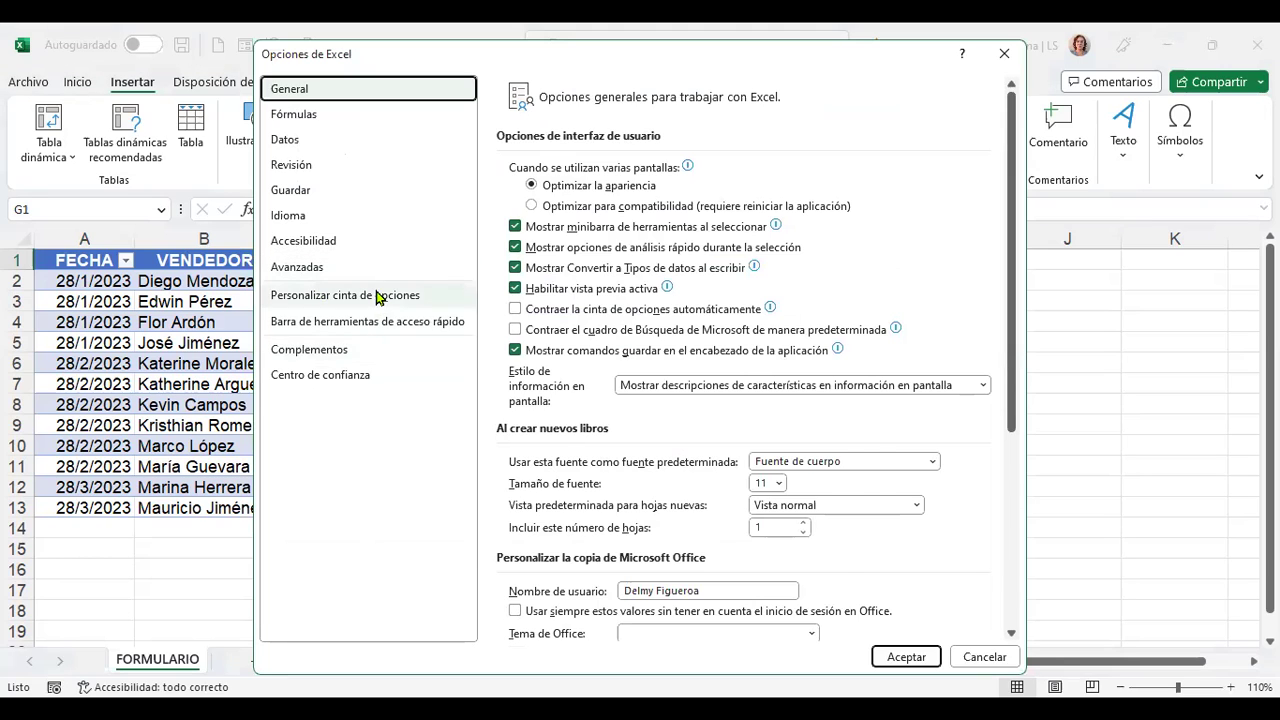
{"action": "left_click", "coordinate": [377, 295]}
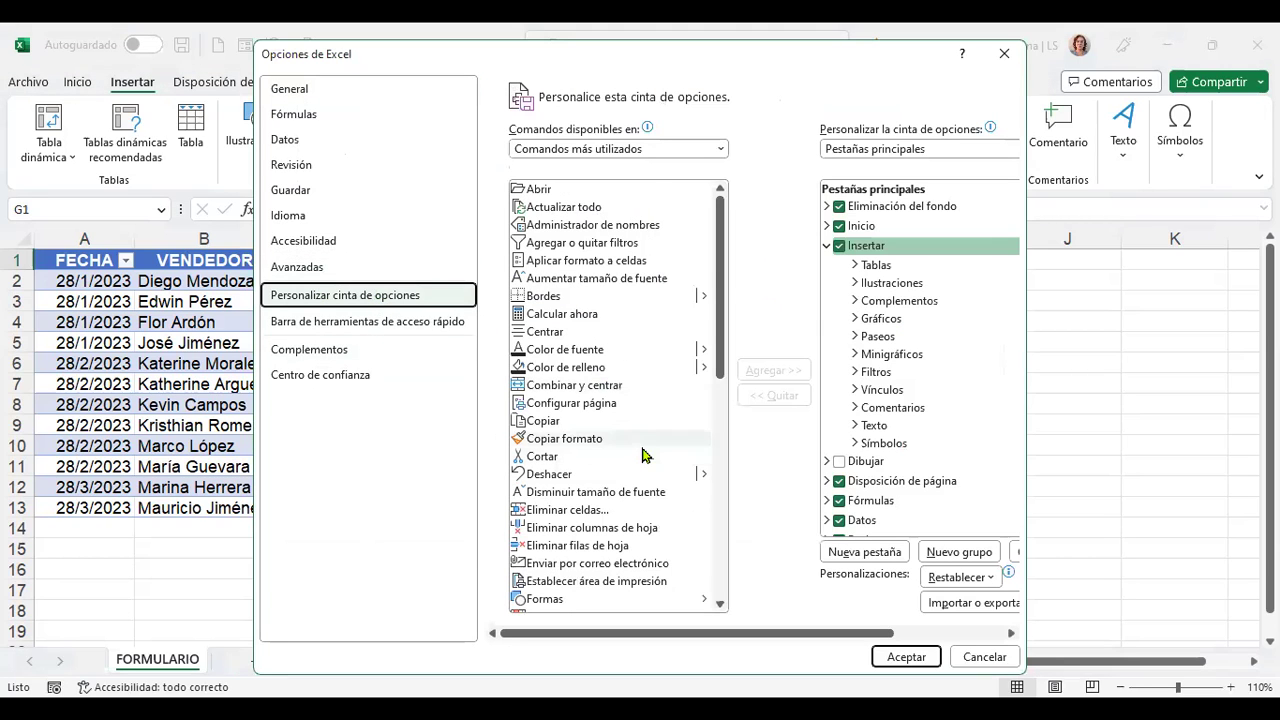
{"action": "scroll", "coordinate": [641, 450], "scroll_direction": "down", "scroll_amount": 5}
{"action": "scroll", "coordinate": [641, 452], "scroll_direction": "down", "scroll_amount": 5}
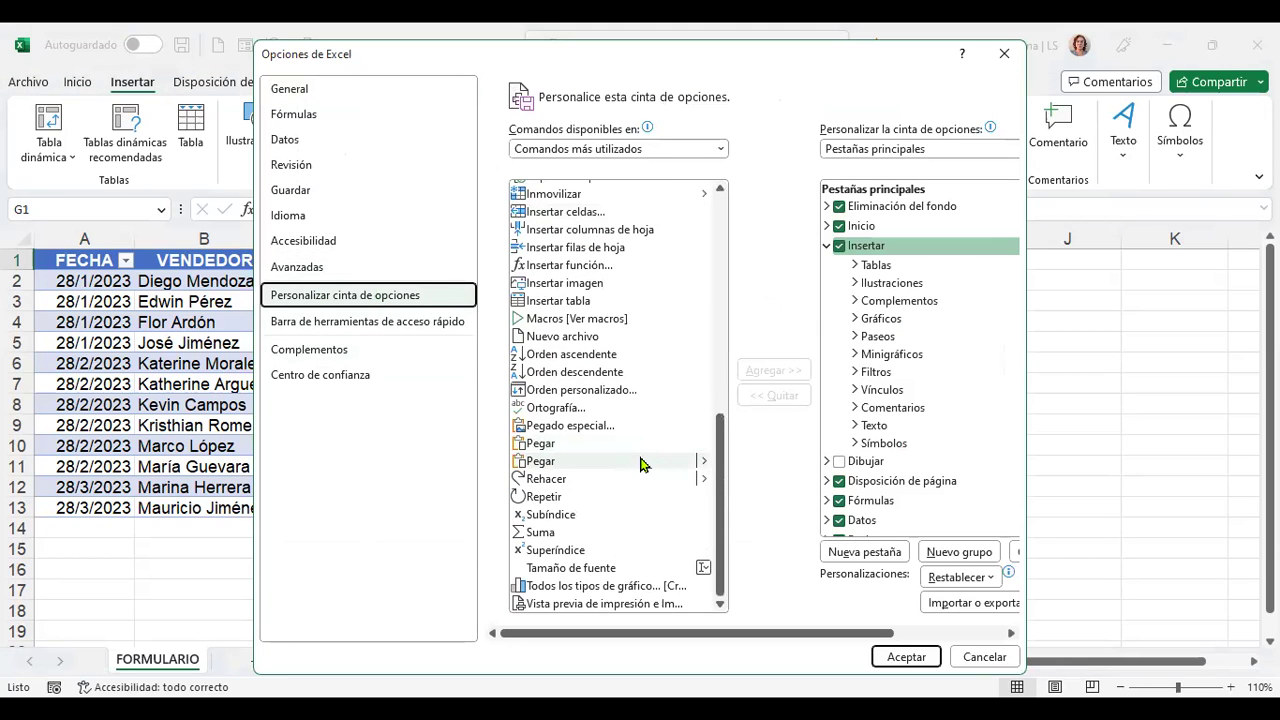
{"action": "left_click", "coordinate": [379, 321]}
Select Formulario... in the quick-access command list, then close the Options dialog
{"action": "scroll", "coordinate": [617, 387], "scroll_direction": "down", "scroll_amount": 3}
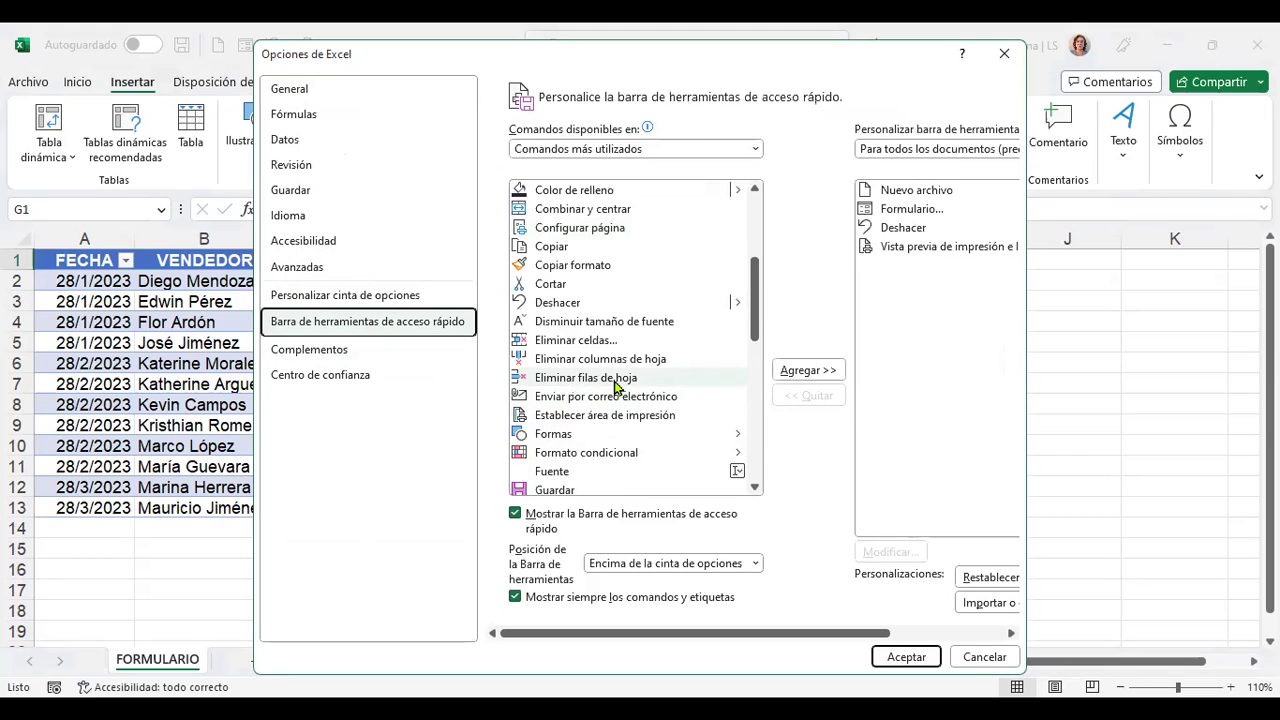
{"action": "left_click", "coordinate": [617, 387]}
{"action": "key", "text": "Down"}
{"action": "key", "text": "Down"}
{"action": "key", "text": "Down"}
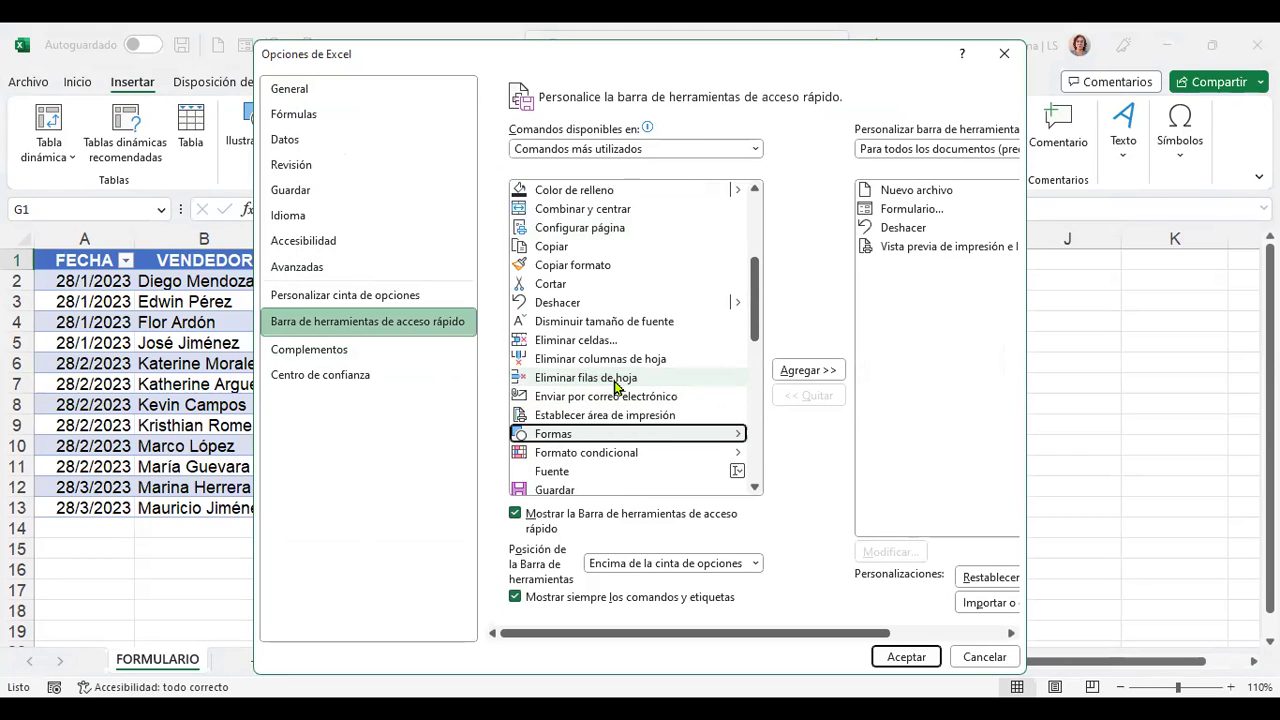
{"action": "scroll", "coordinate": [617, 387], "scroll_direction": "down", "scroll_amount": 6}
{"action": "scroll", "coordinate": [617, 387], "scroll_direction": "up", "scroll_amount": 2}
{"action": "scroll", "coordinate": [617, 387], "scroll_direction": "up", "scroll_amount": 1}
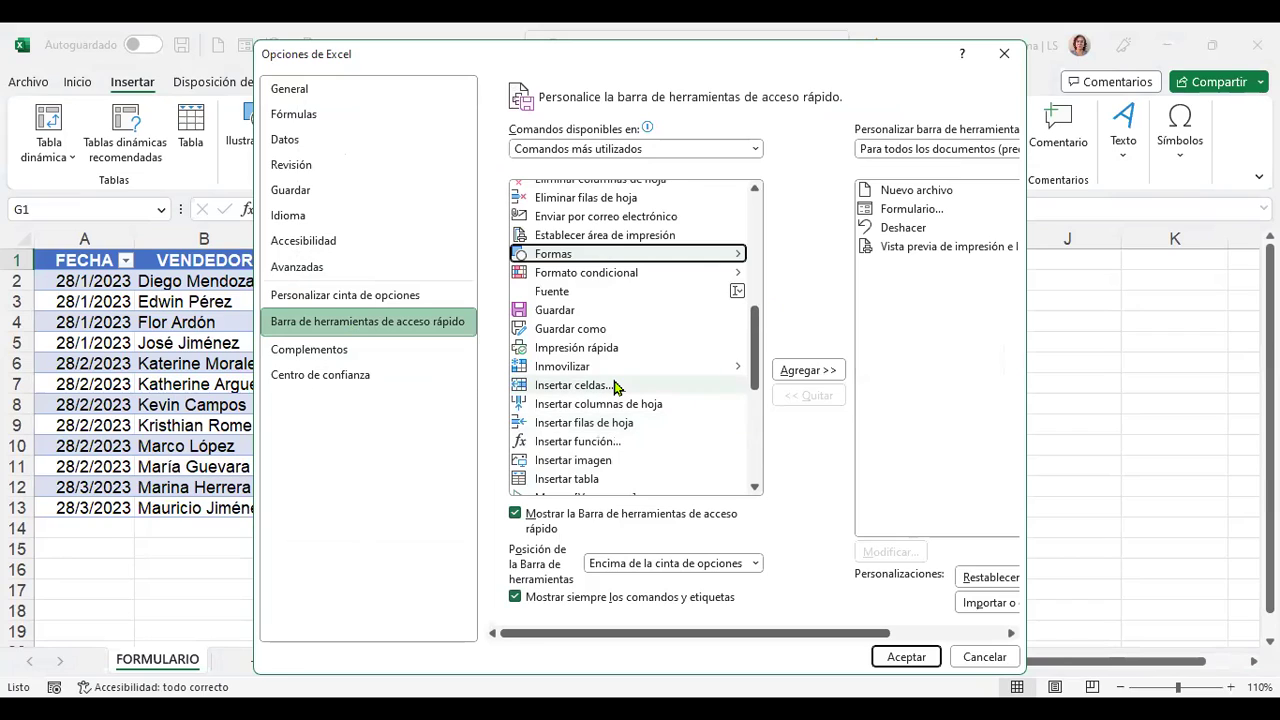
{"action": "left_click", "coordinate": [940, 212]}
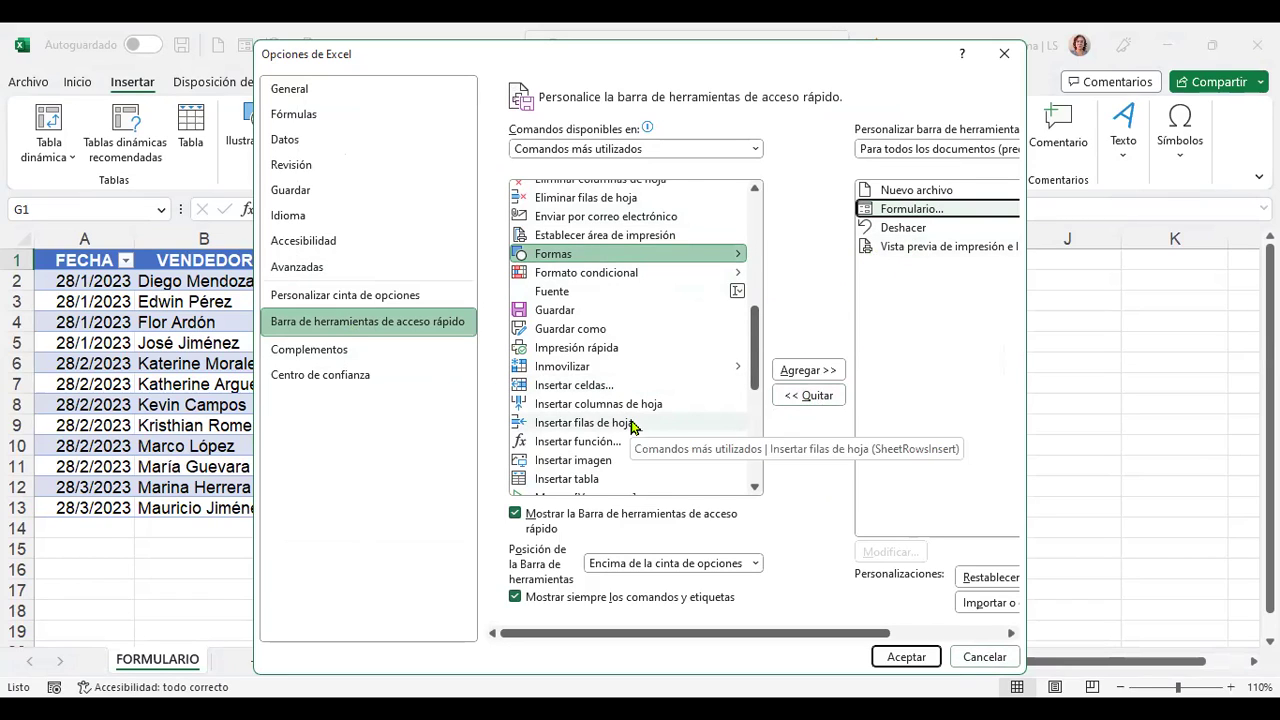
{"action": "scroll", "coordinate": [630, 425], "scroll_direction": "down", "scroll_amount": 2}
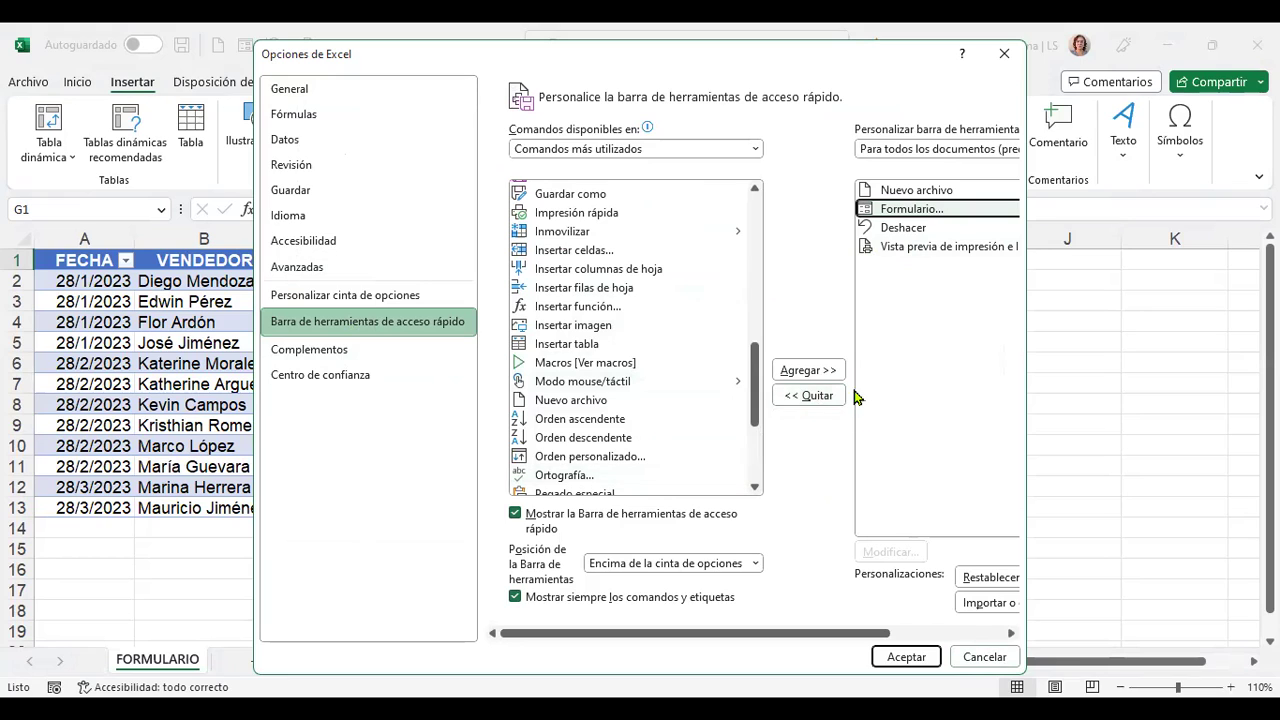
{"action": "left_click", "coordinate": [980, 657]}
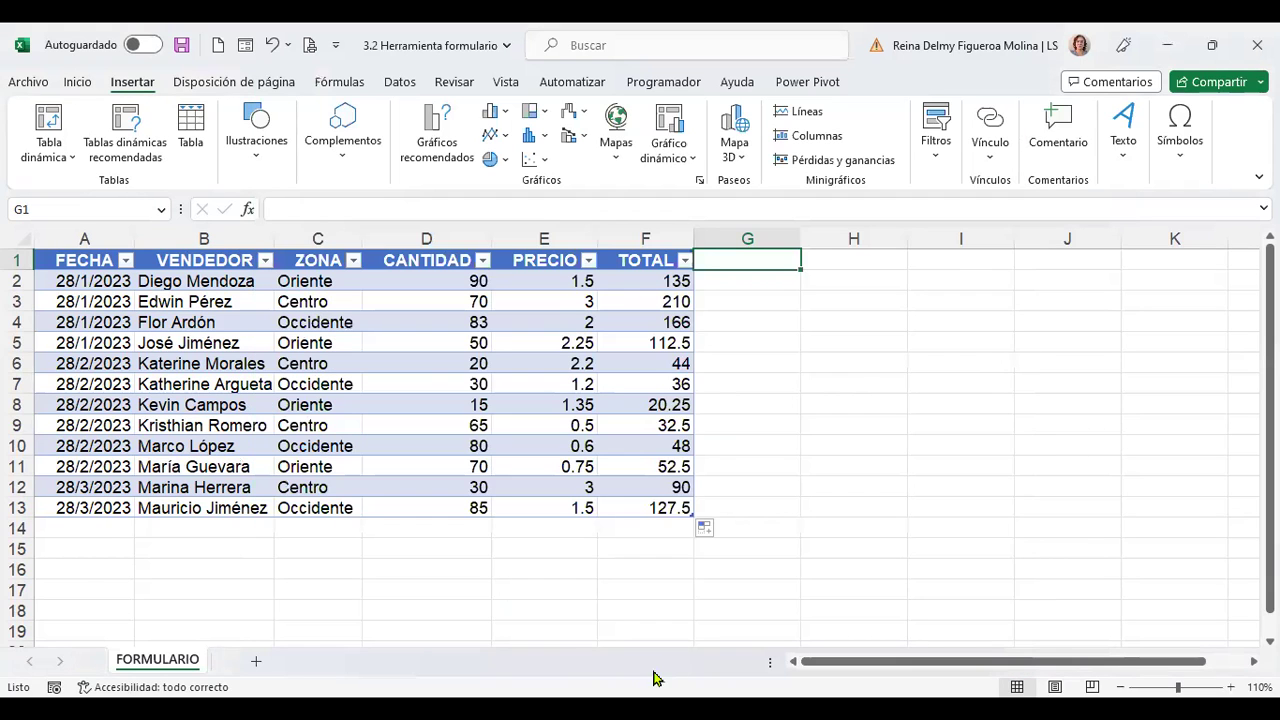
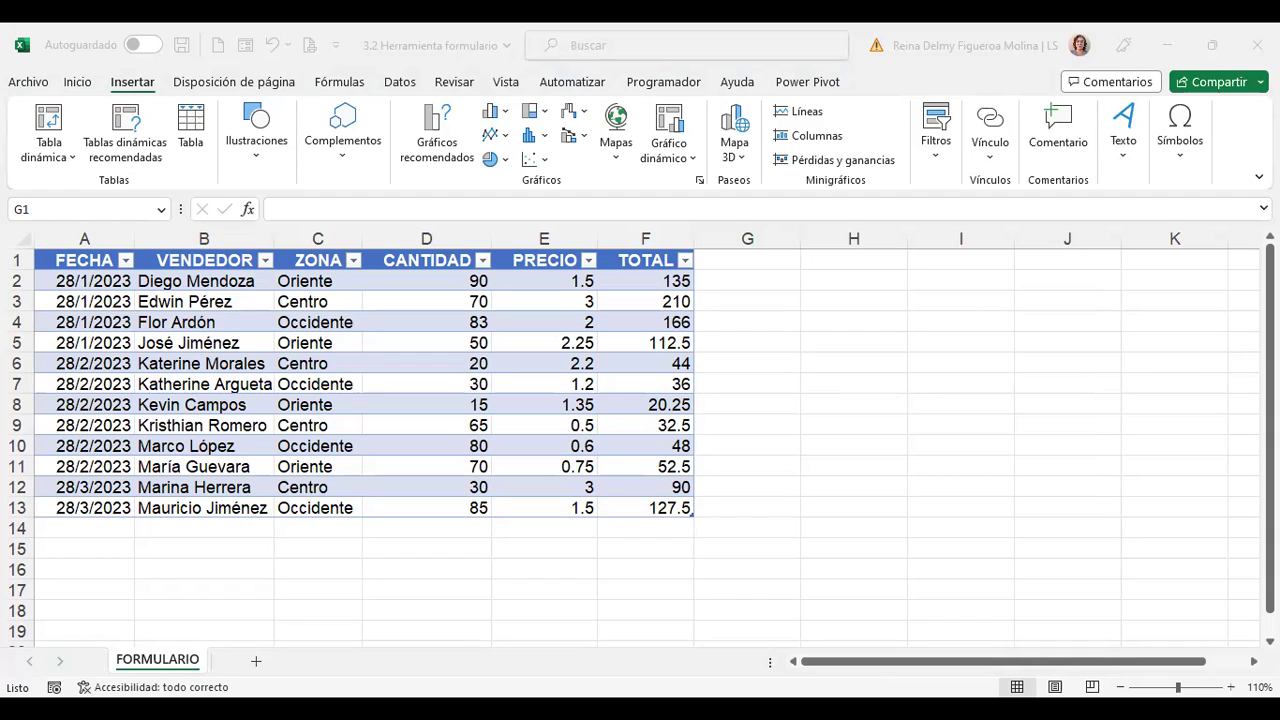
Check F6's TOTAL formula, toggle Tabla1's filter buttons off and on, leaving them on, and show Diseño de tabla
{"action": "left_click", "coordinate": [645, 363]}
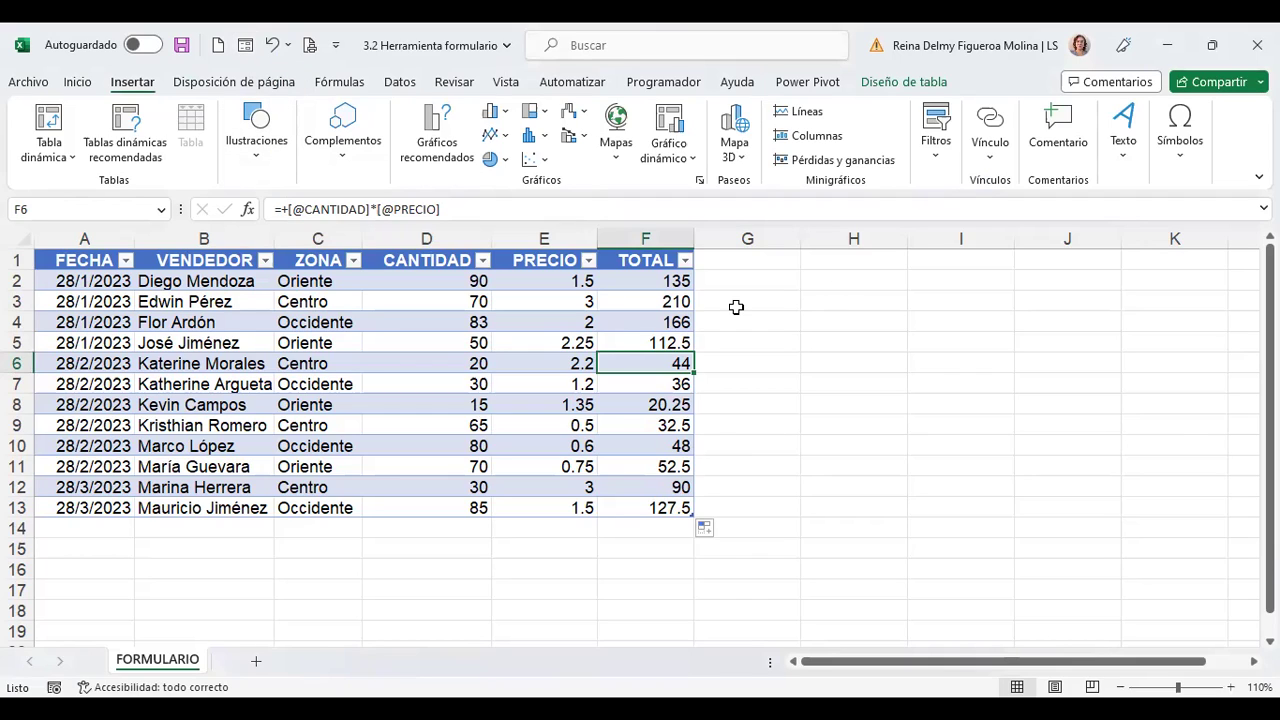
{"action": "key", "text": "ctrl+Home"}
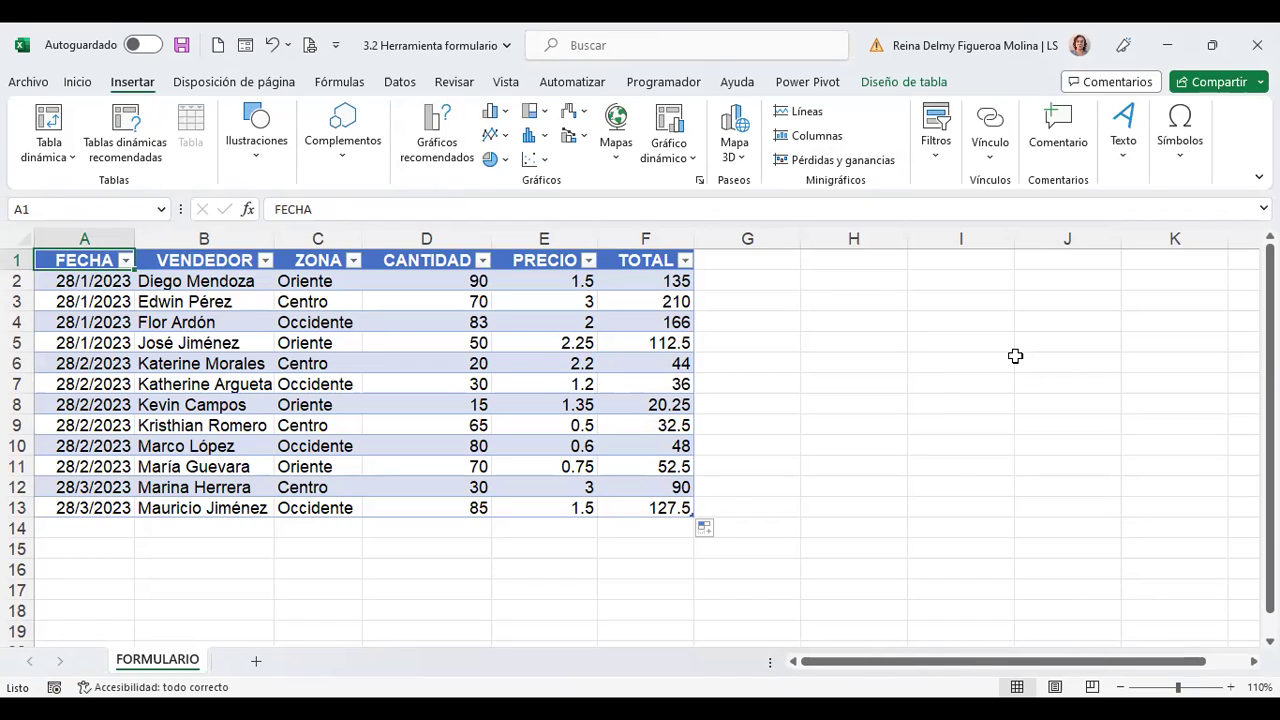
{"action": "key", "text": "ctrl+shift+l"}
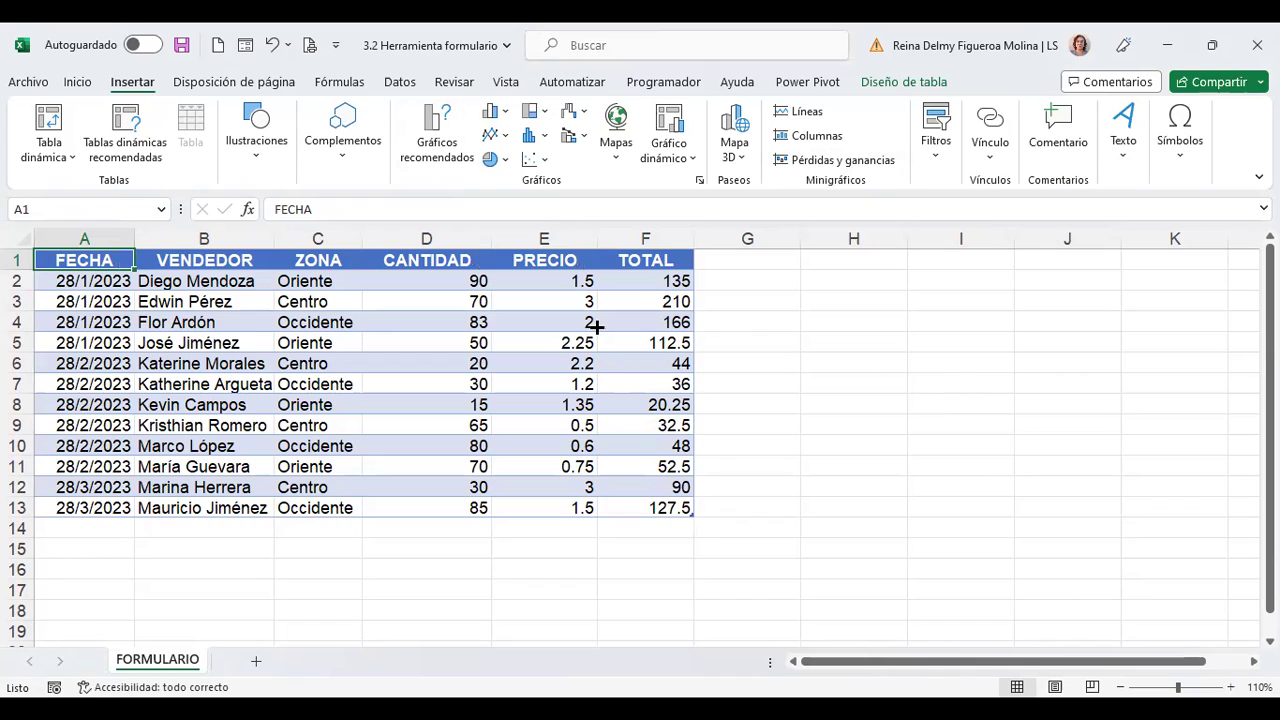
{"action": "left_click", "coordinate": [592, 324]}
{"action": "key", "text": "ctrl+shift+l"}
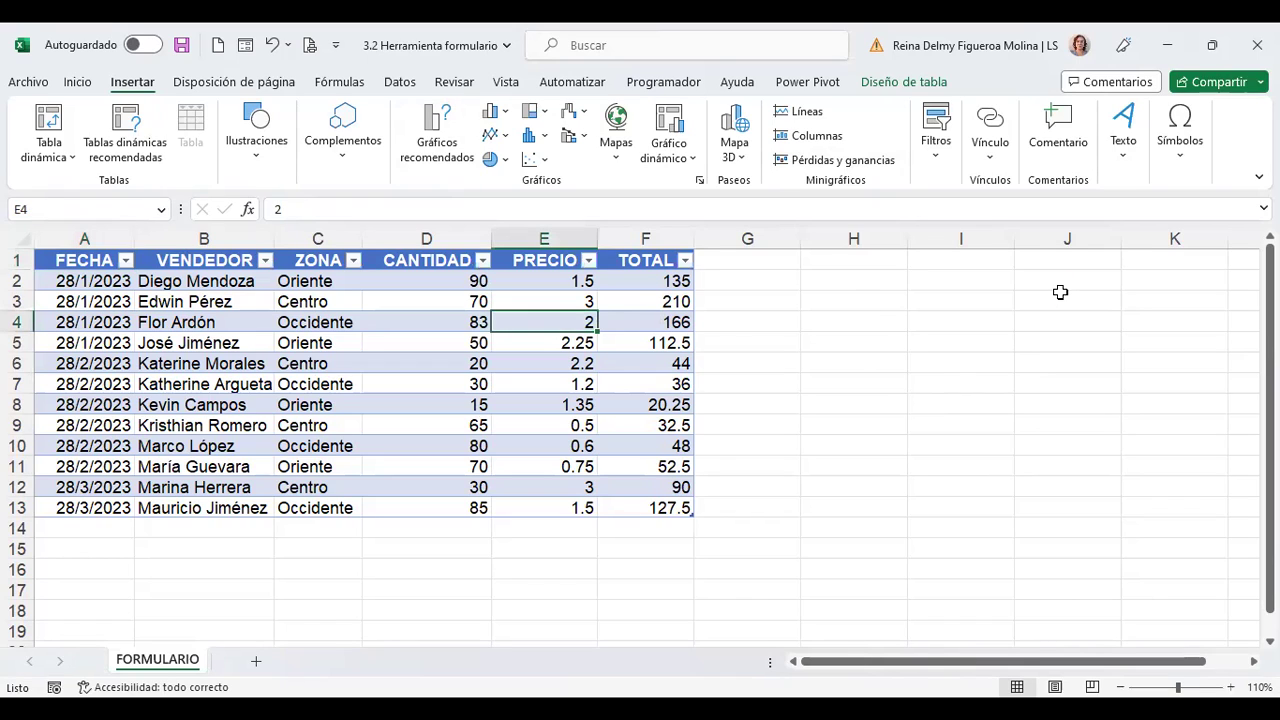
{"action": "key", "text": "ctrl+shift+l"}
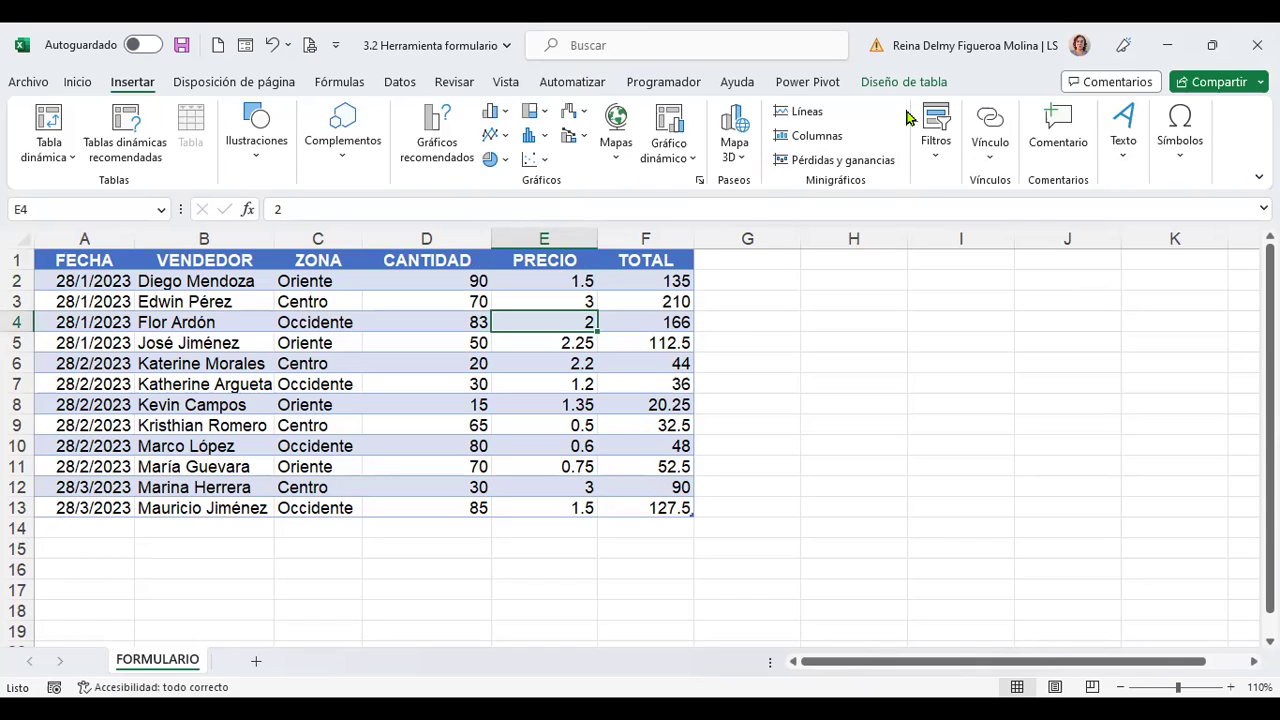
{"action": "left_click", "coordinate": [560, 282]}
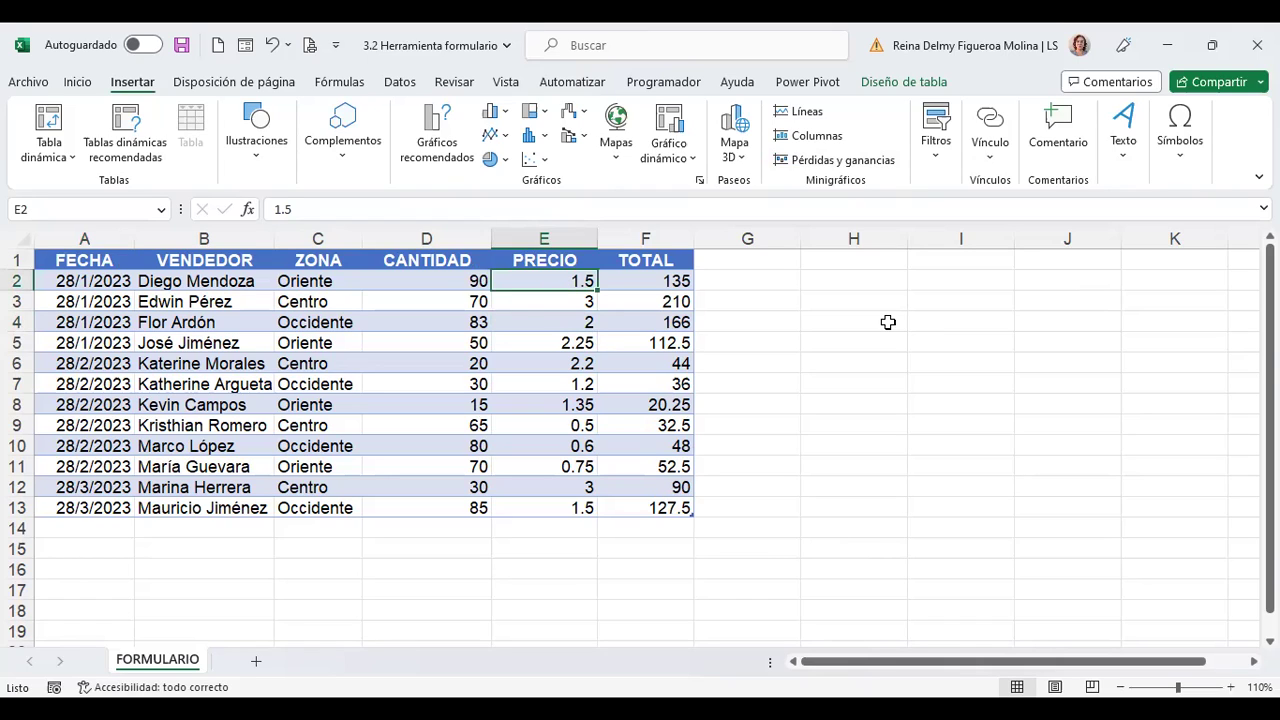
{"action": "key", "text": "ctrl+shift+l"}
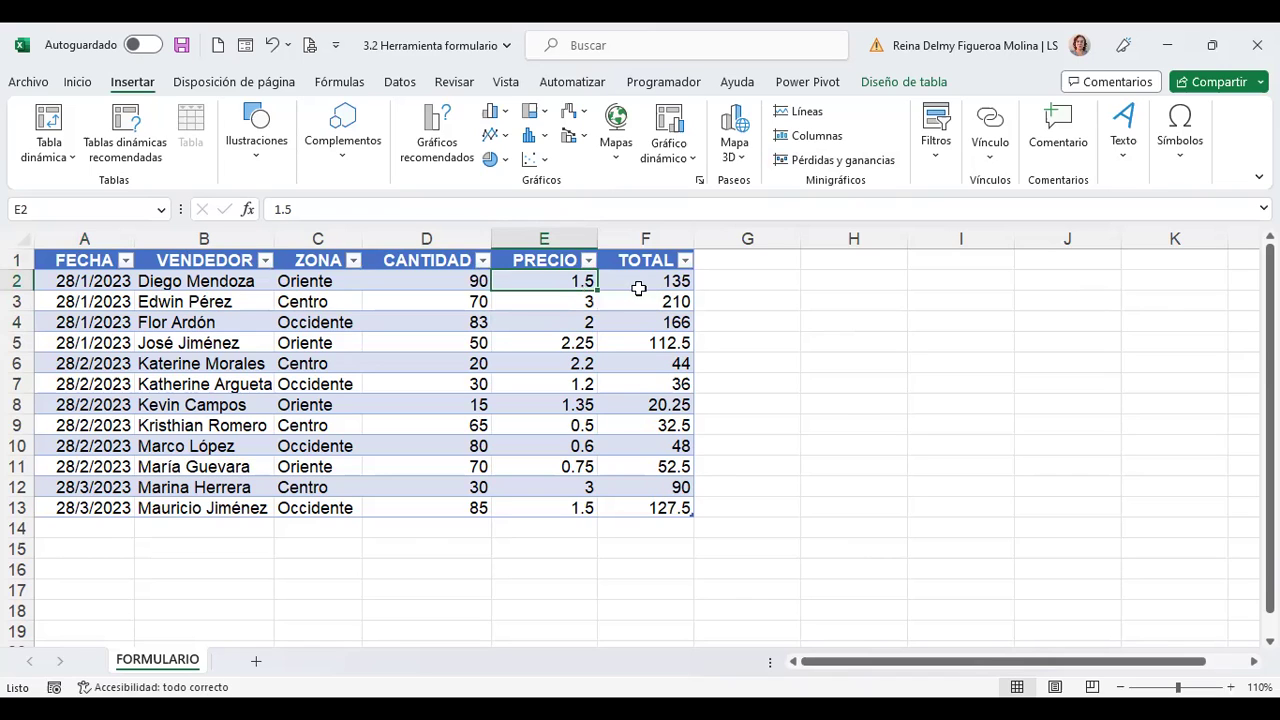
{"action": "left_click", "coordinate": [890, 82]}
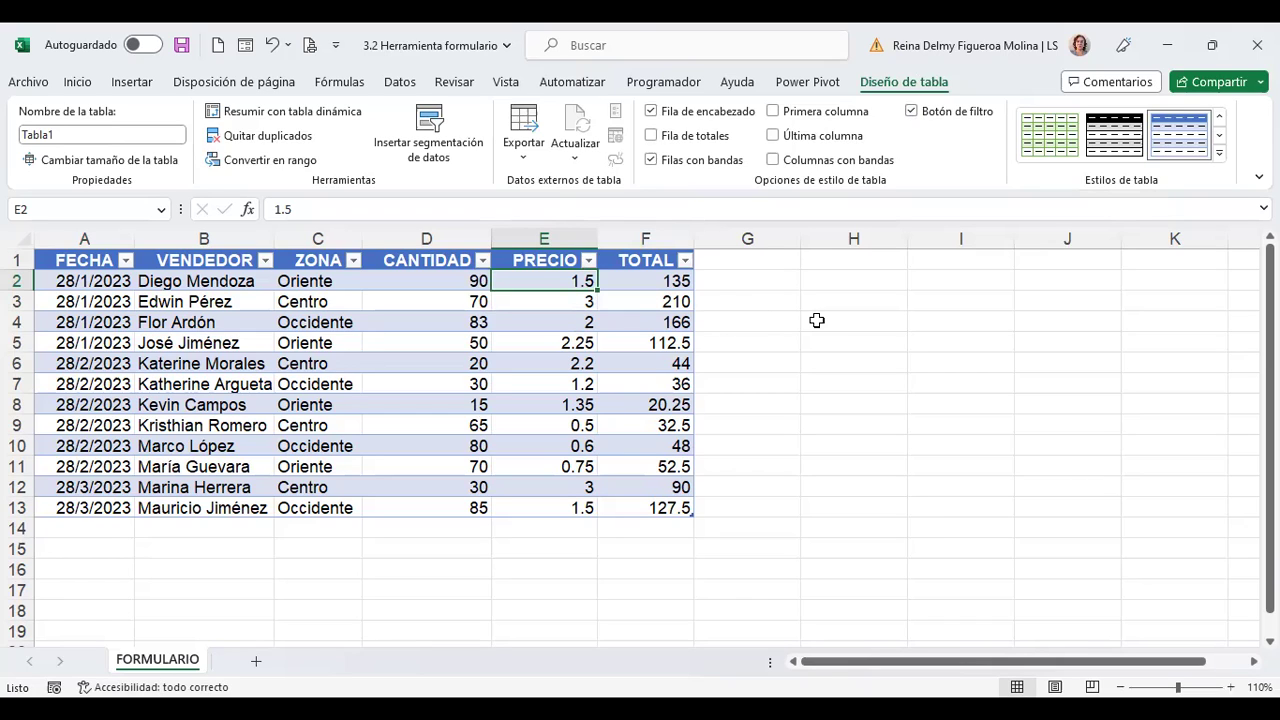
Hide and restore Tabla1's header filter buttons, then select cell G3 outside the table
{"action": "key", "text": "ctrl+shift+l"}
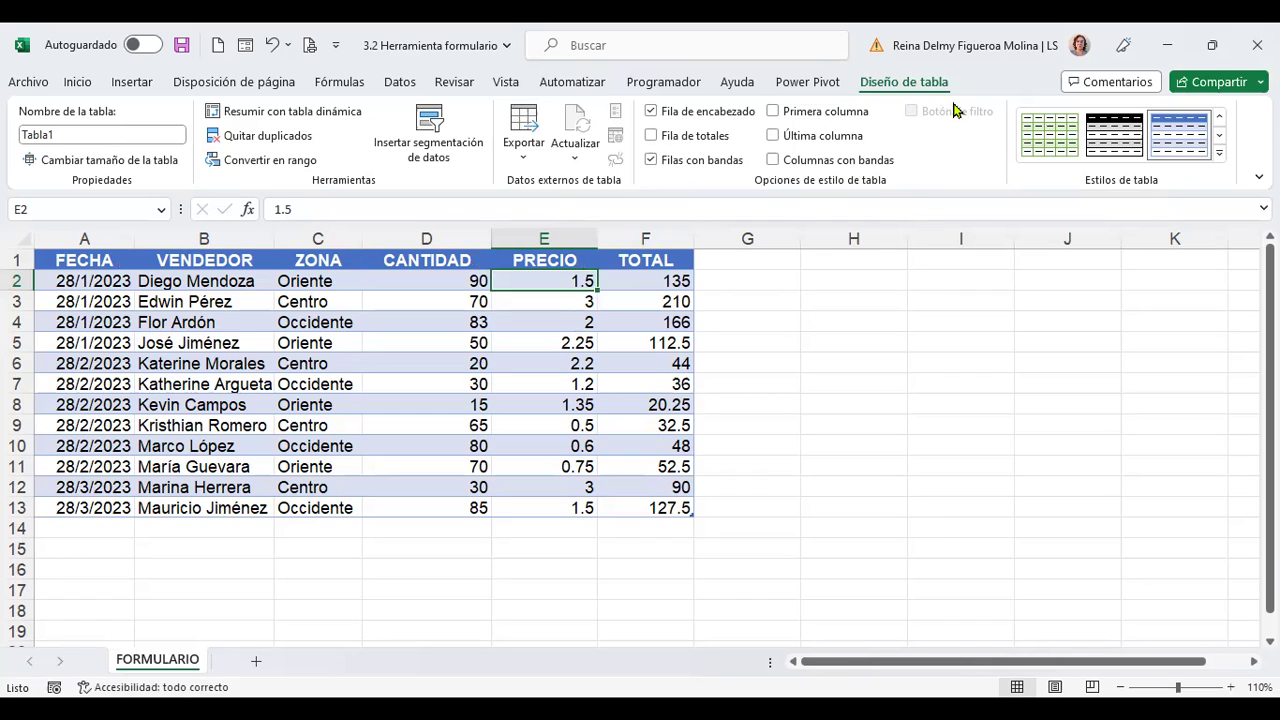
{"action": "key", "text": "ctrl+shift+l"}
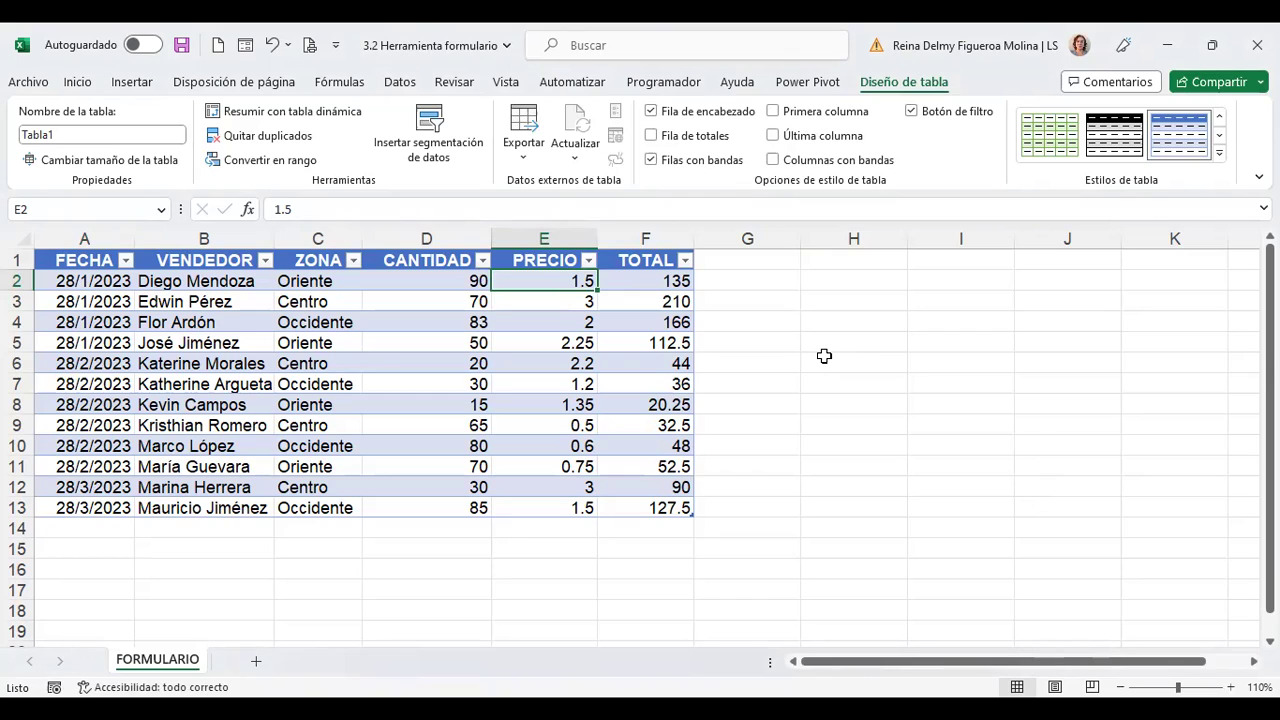
{"action": "left_click", "coordinate": [747, 302]}
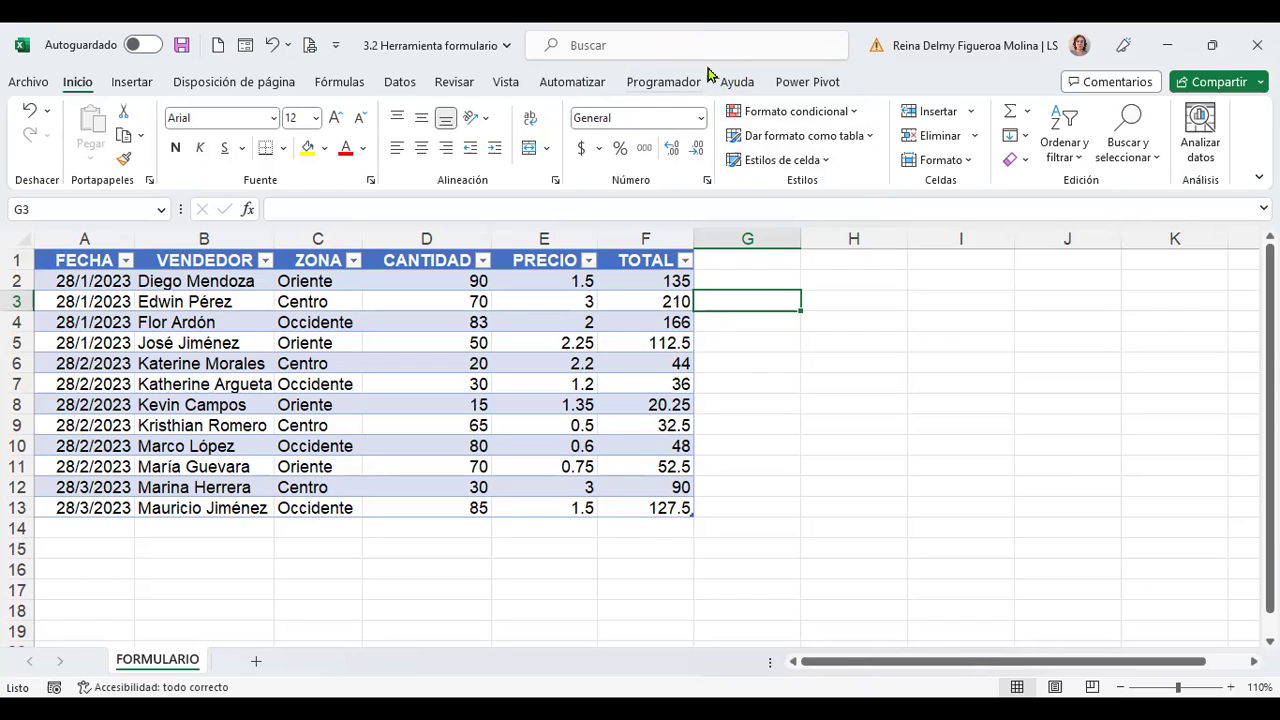
Tick Programador under Opciones > Personalizar cinta de opciones and return to the developer commands
{"action": "left_click", "coordinate": [650, 84]}
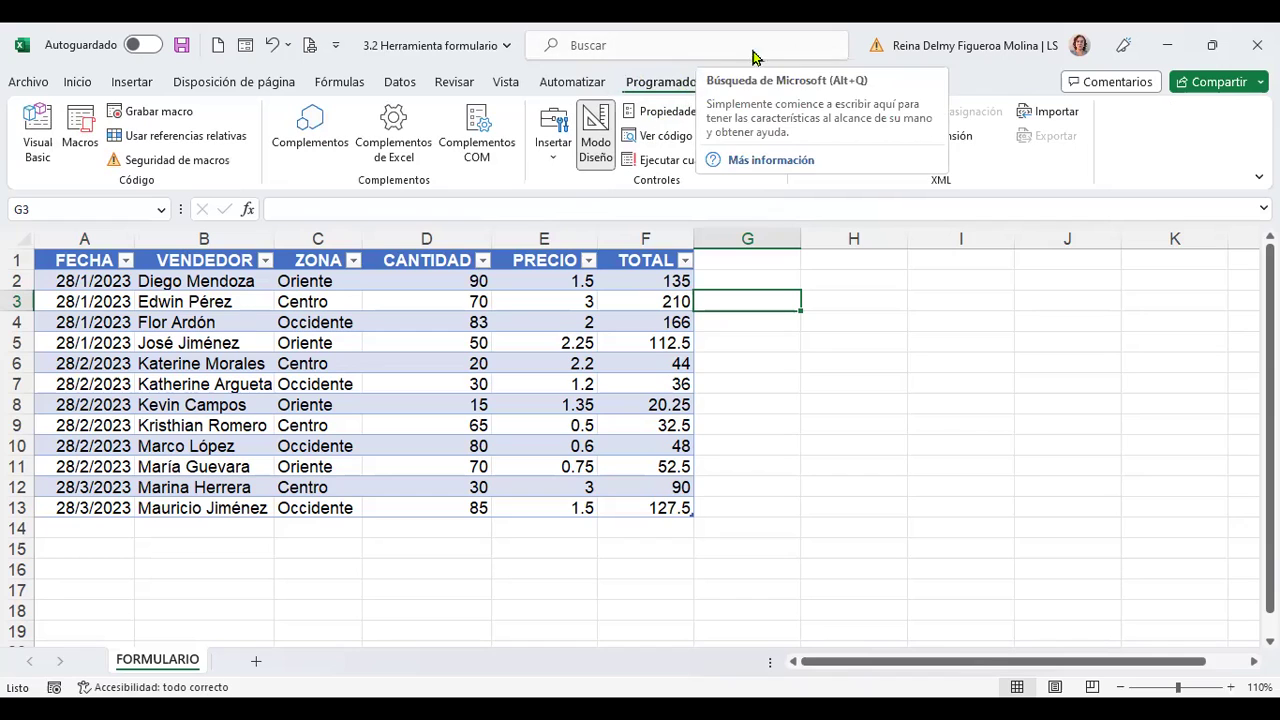
{"action": "left_click", "coordinate": [30, 82]}
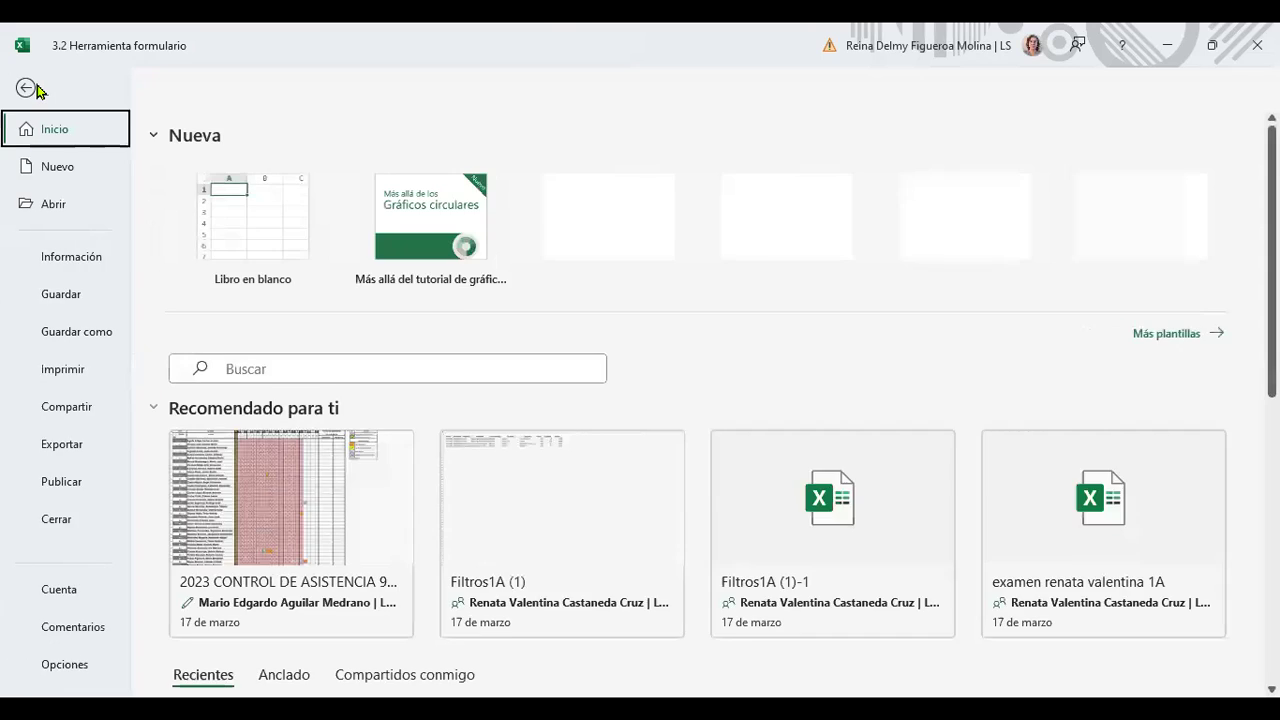
{"action": "left_click", "coordinate": [53, 668]}
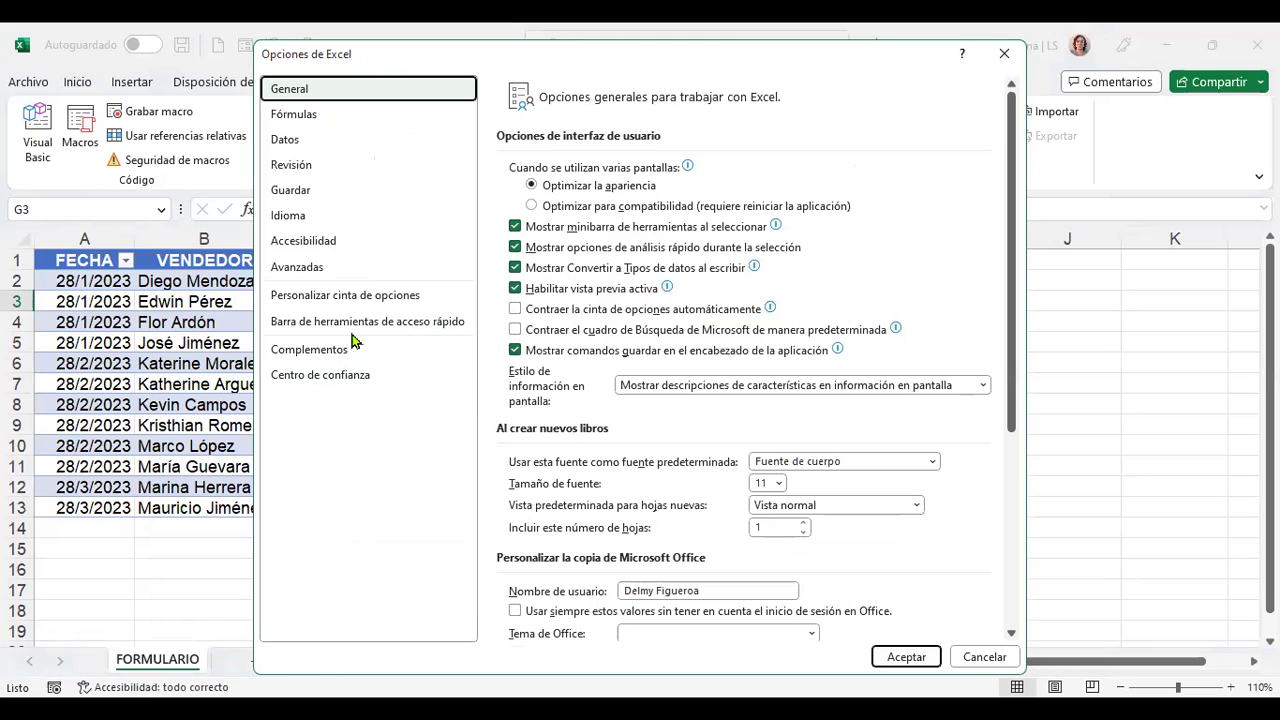
{"action": "left_click", "coordinate": [342, 298]}
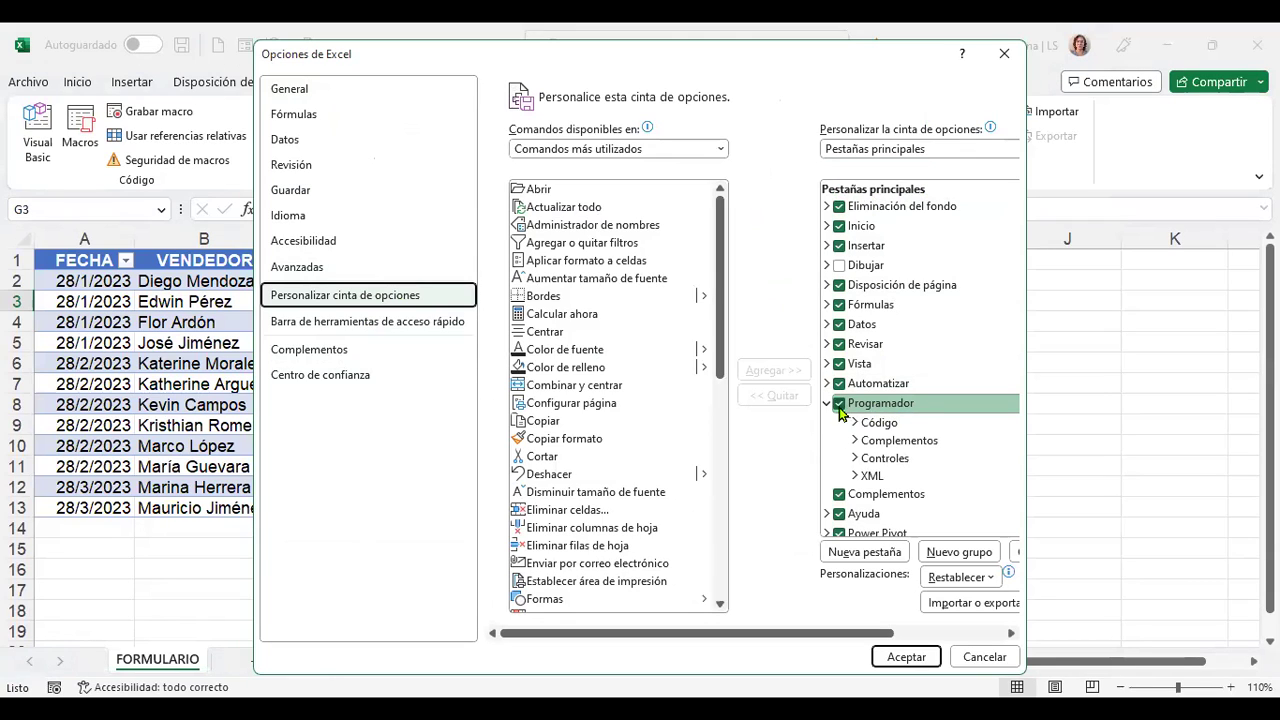
{"action": "left_click", "coordinate": [841, 406]}
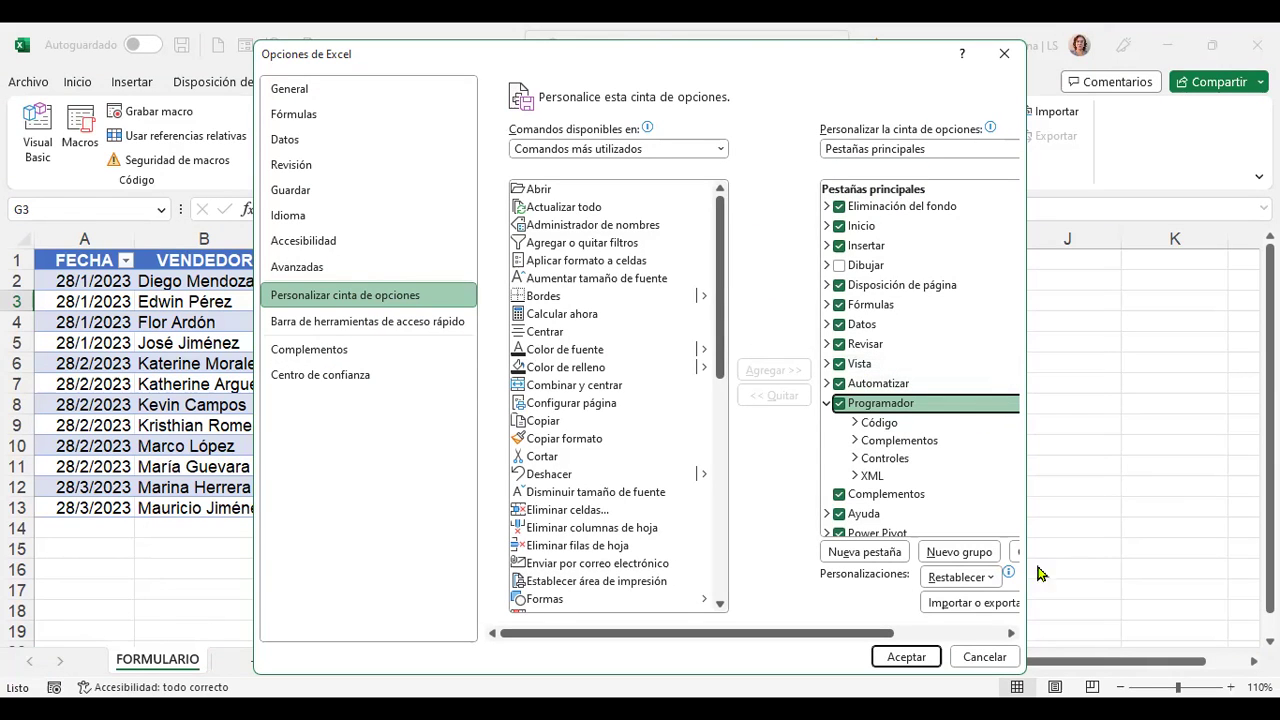
{"action": "key", "text": "Return"}
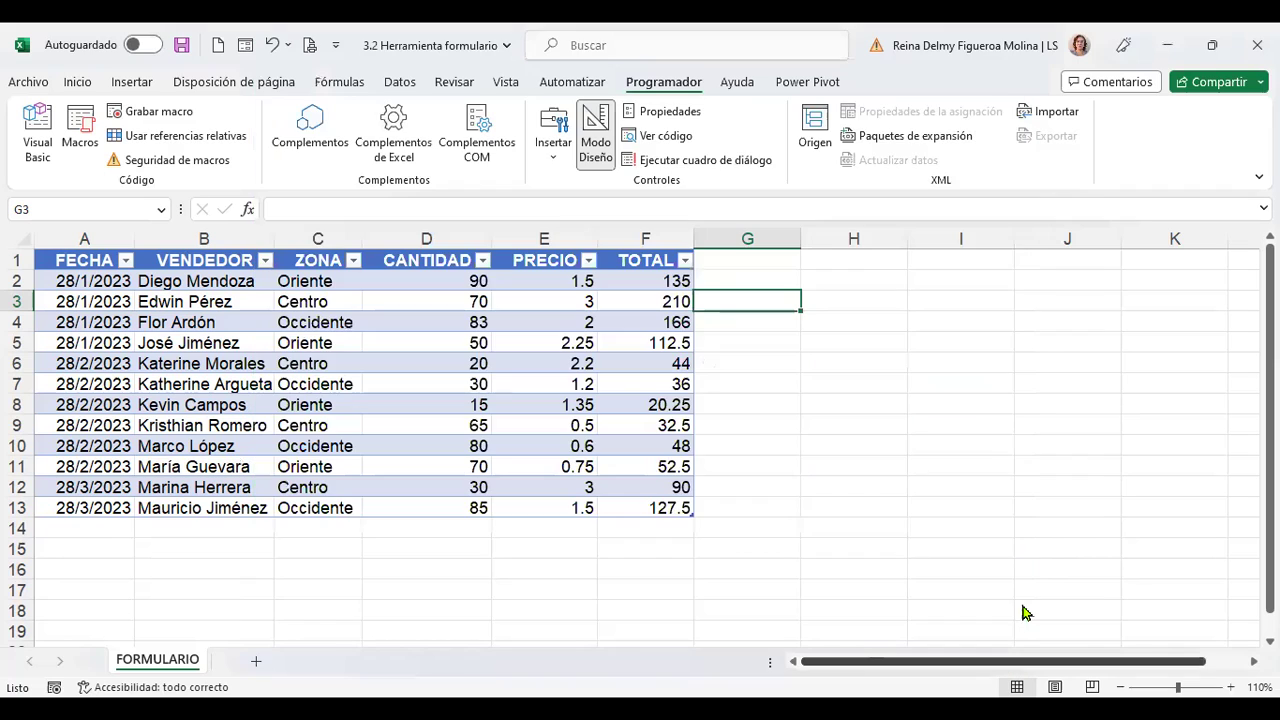
Reopen Personalizar cinta de opciones to confirm Programador is ticked, then close Excel Options
{"action": "left_click", "coordinate": [28, 82]}
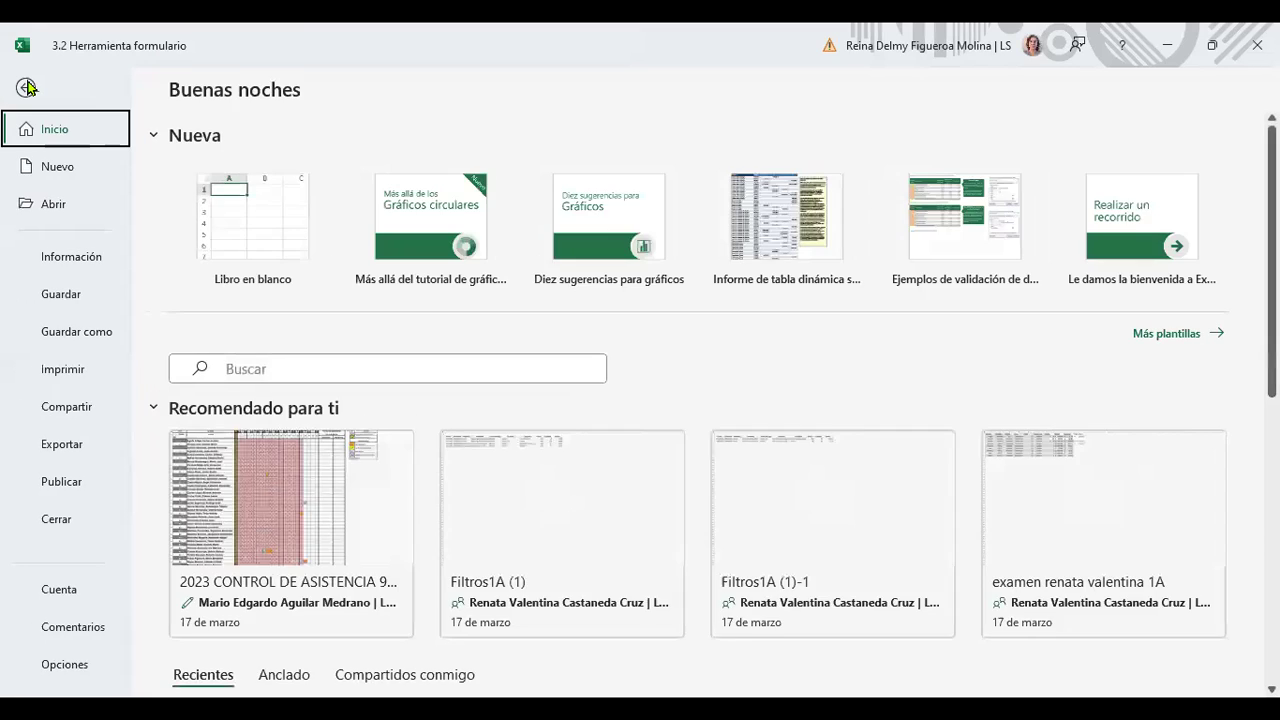
{"action": "left_click", "coordinate": [68, 665]}
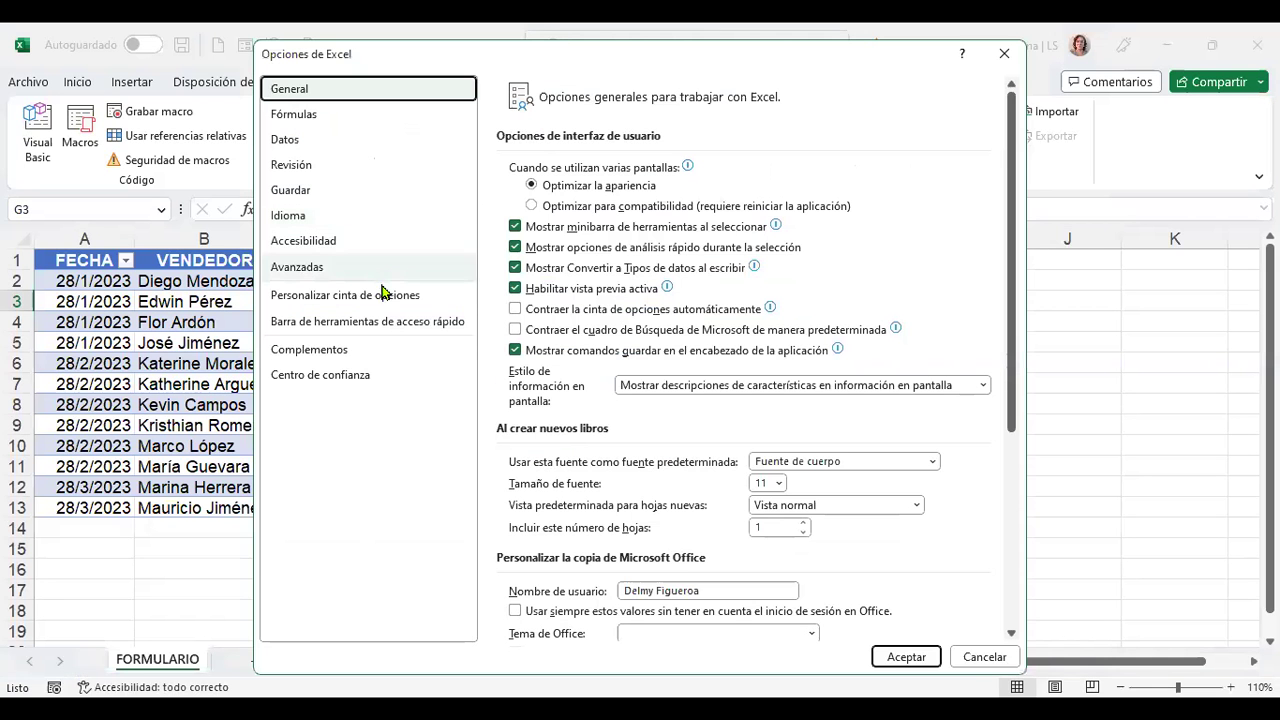
{"action": "left_click", "coordinate": [356, 300]}
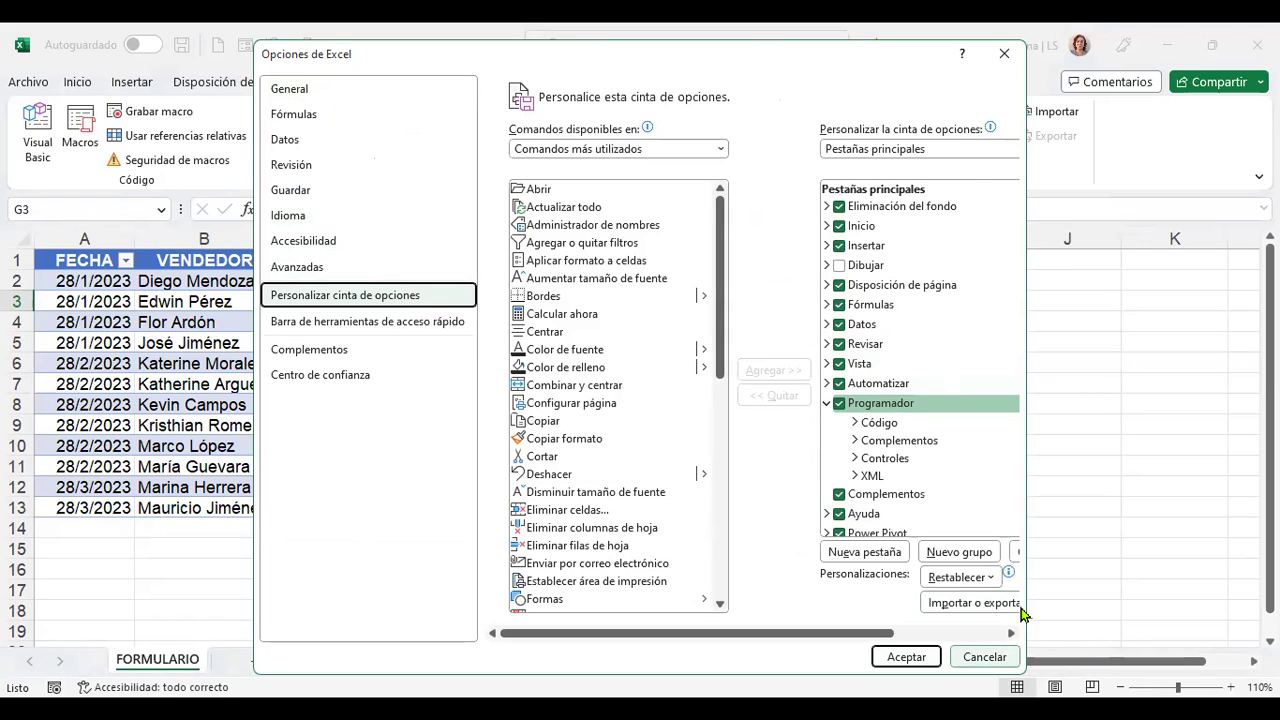
{"action": "key", "text": "Return"}
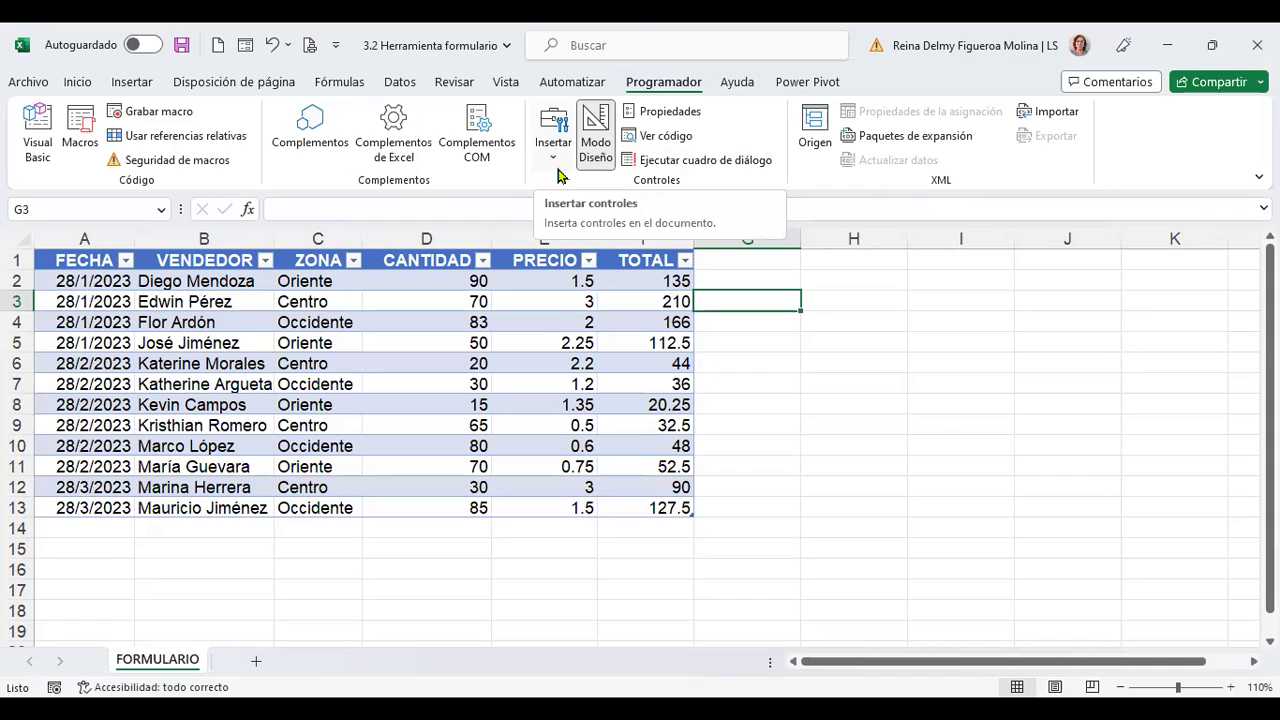
Drop down the Insertar form controls list, then dismiss it by selecting cell F4 in Tabla1
{"action": "left_click", "coordinate": [552, 162]}
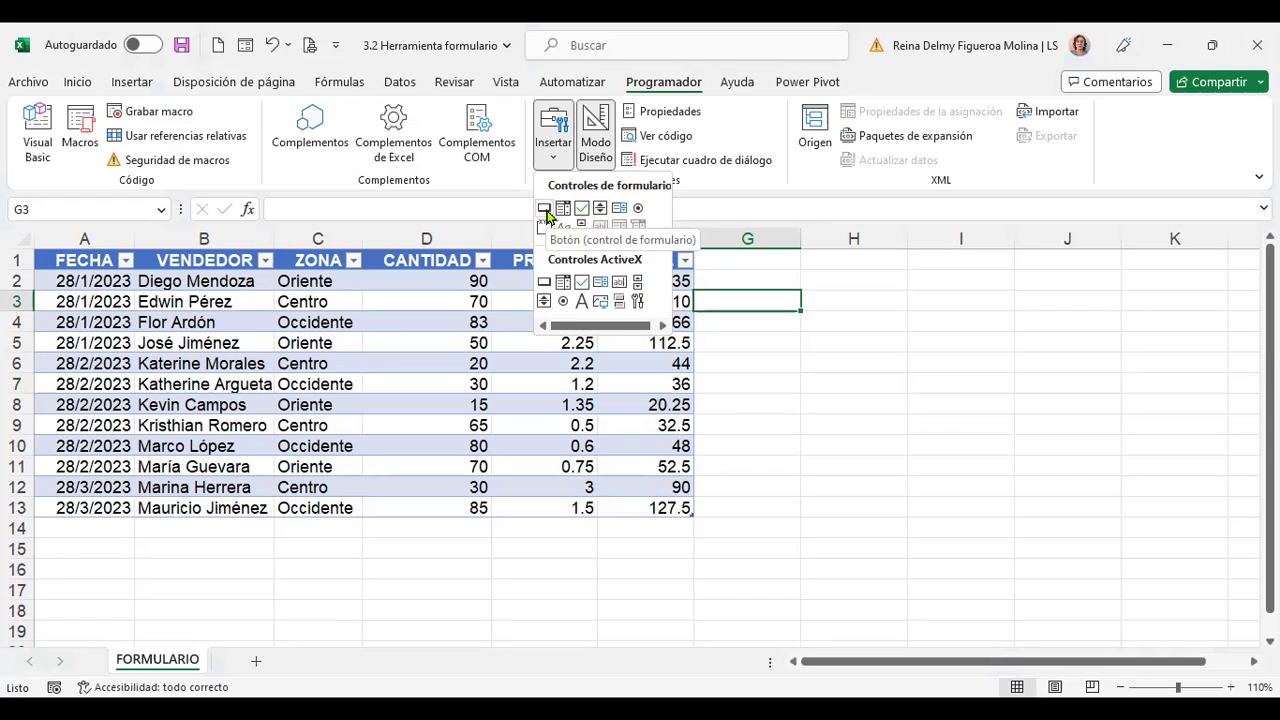
{"action": "left_click", "coordinate": [618, 324]}
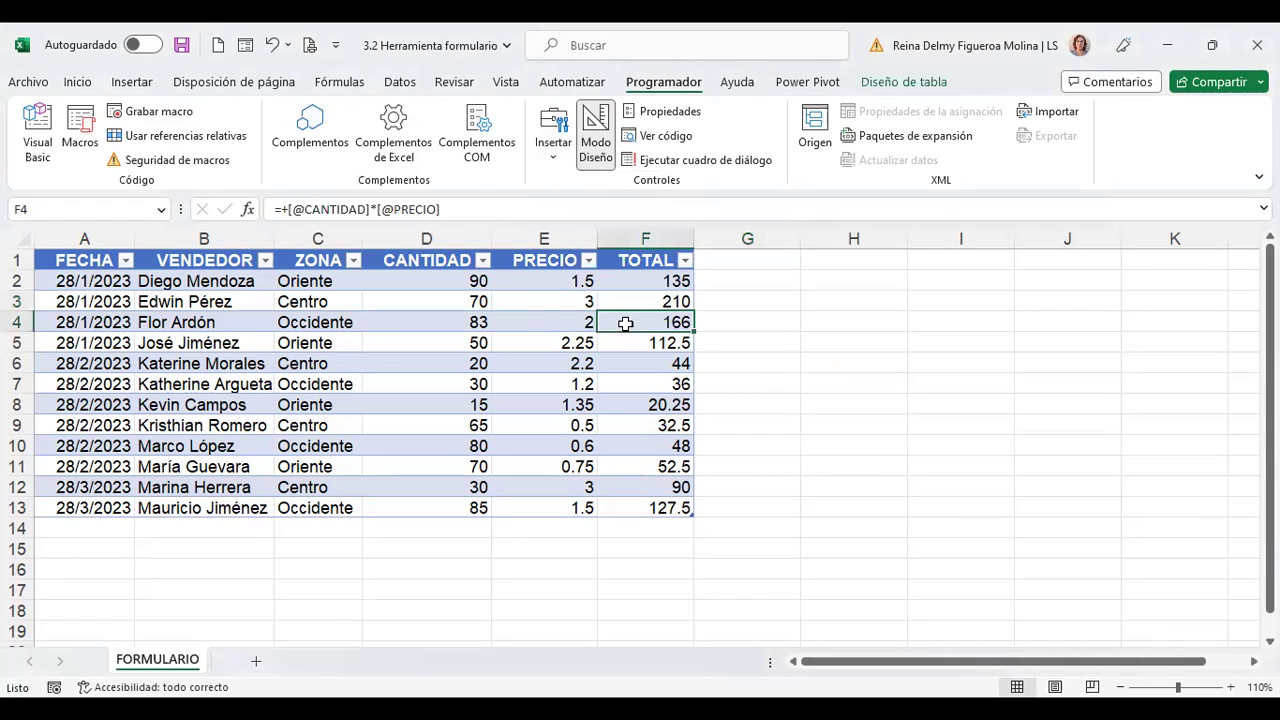
Open the Formulario data form for Tabla1, close it, and show the Programador > Insertar controls
{"action": "left_click", "coordinate": [245, 47]}
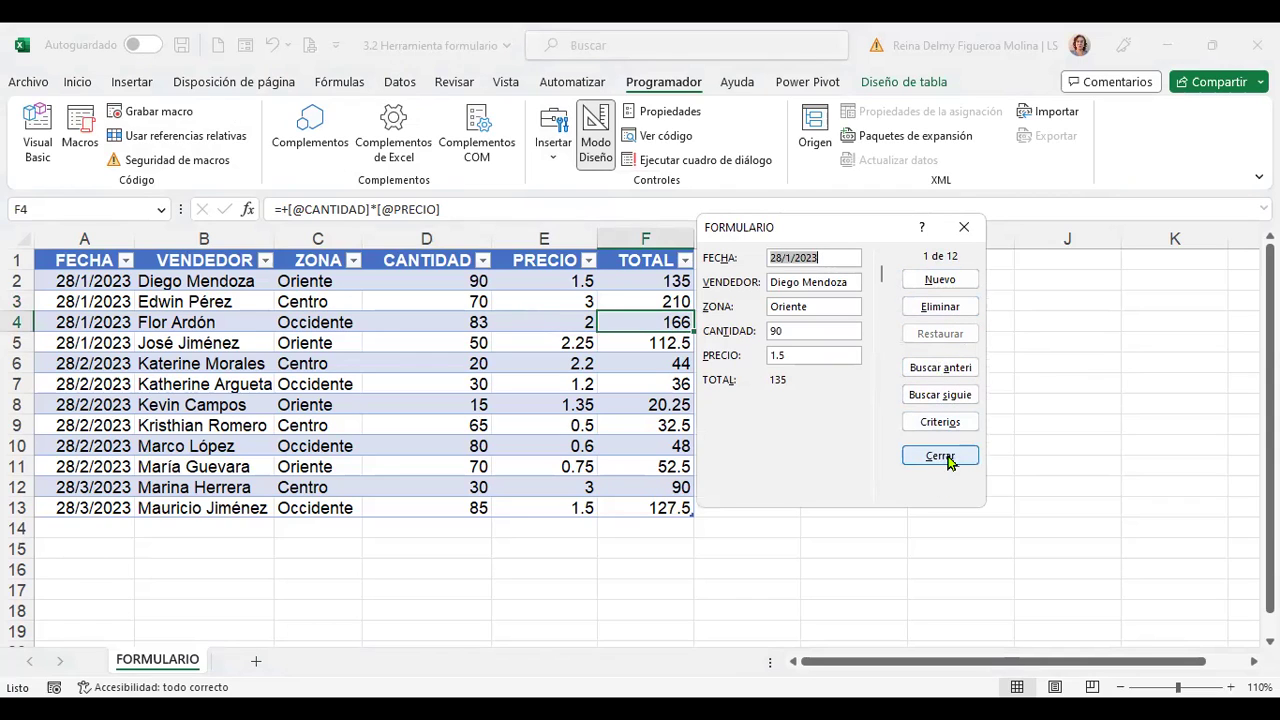
{"action": "left_click", "coordinate": [965, 230]}
{"action": "left_click", "coordinate": [551, 150]}
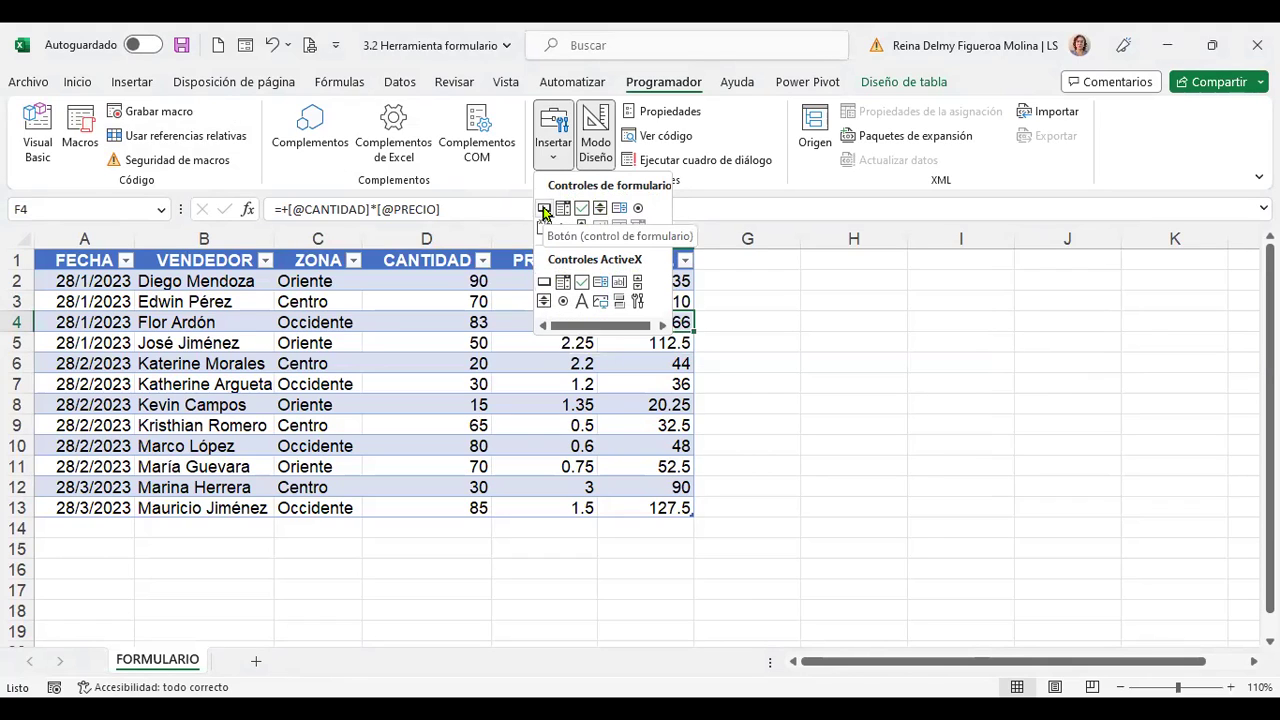
Add the blank Hoja1 sheet, select all its cells and zoom in two steps
{"action": "left_click", "coordinate": [257, 665]}
{"action": "left_click", "coordinate": [255, 665]}
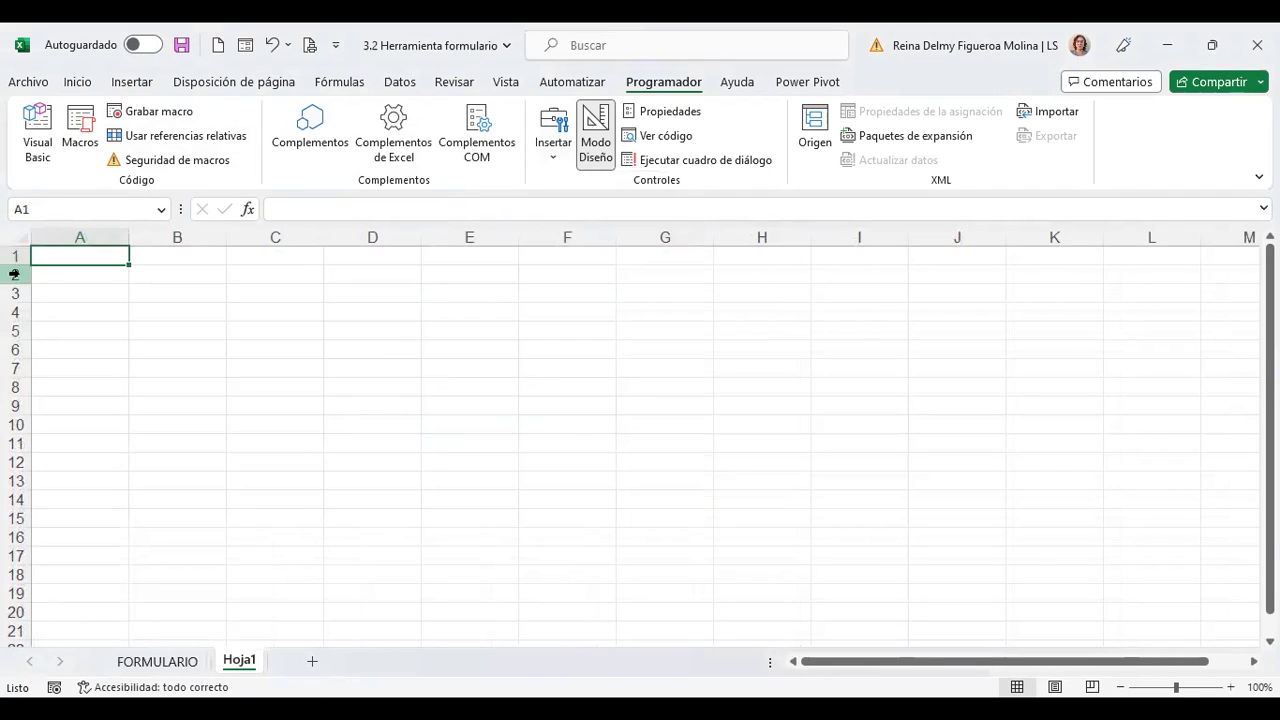
{"action": "left_click", "coordinate": [20, 238]}
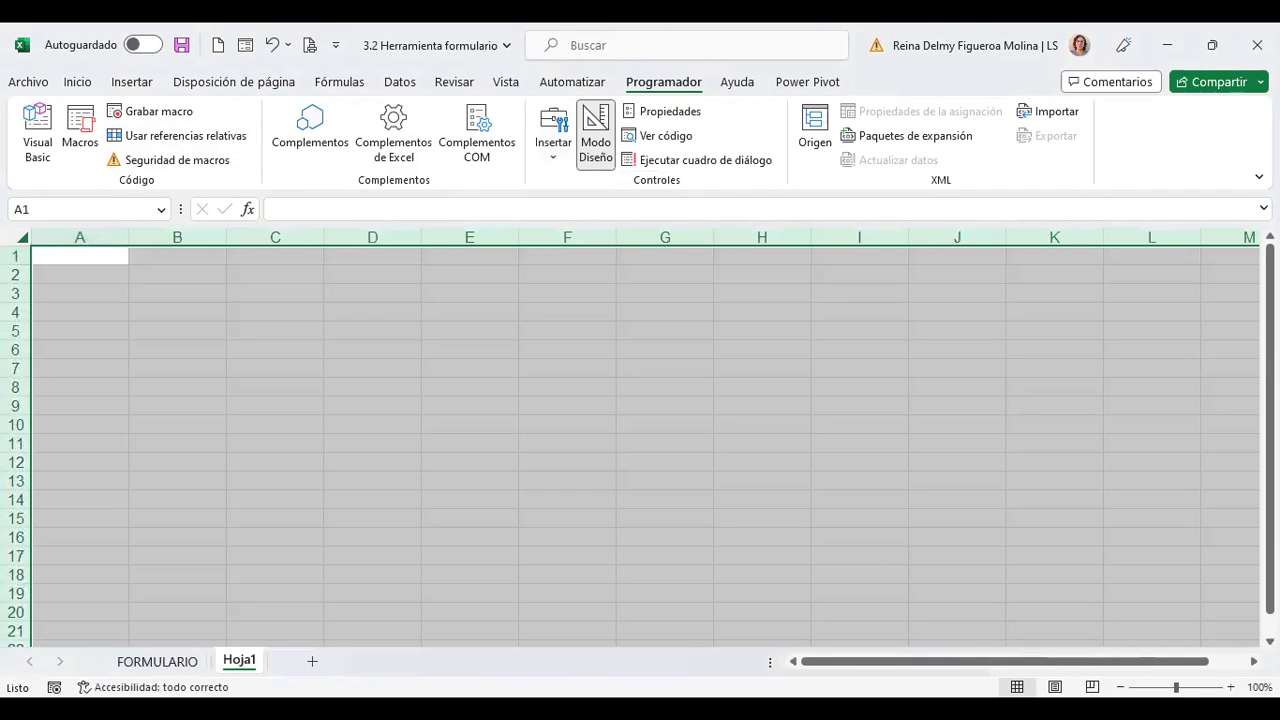
{"action": "left_click", "coordinate": [1230, 687]}
{"action": "left_click", "coordinate": [1230, 687]}
{"action": "left_click", "coordinate": [168, 664]}
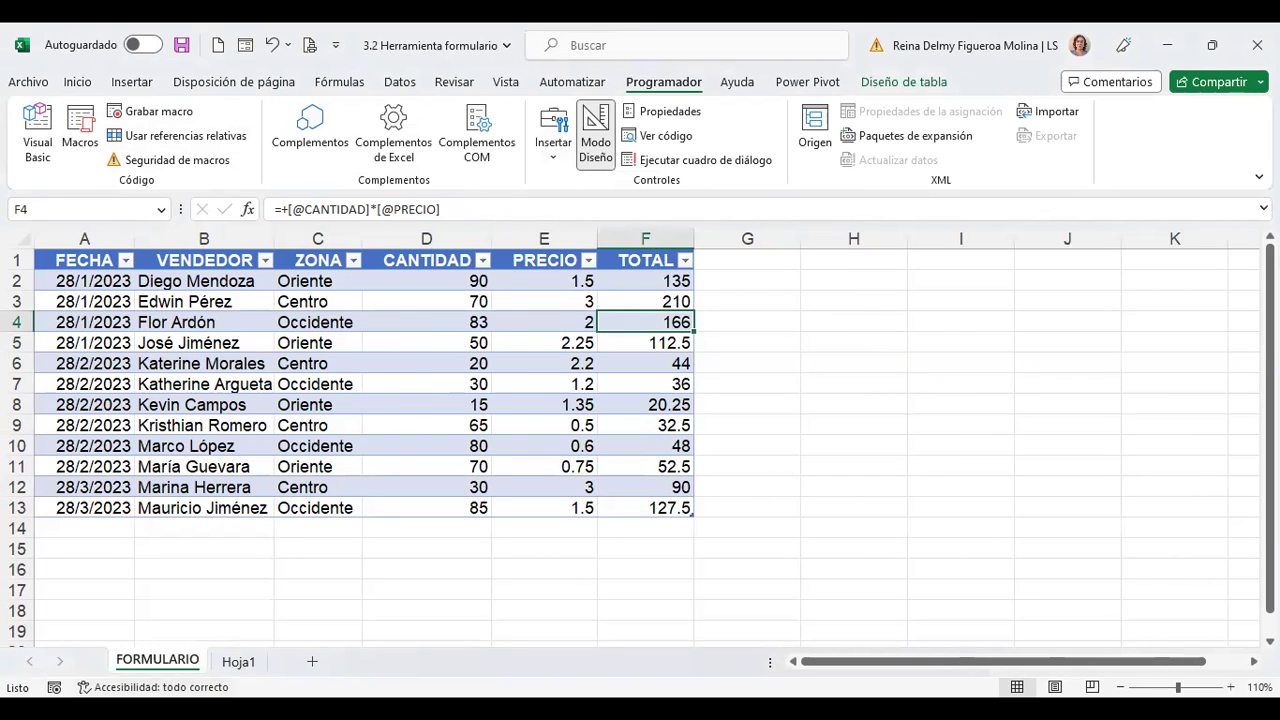
{"action": "left_click", "coordinate": [244, 662]}
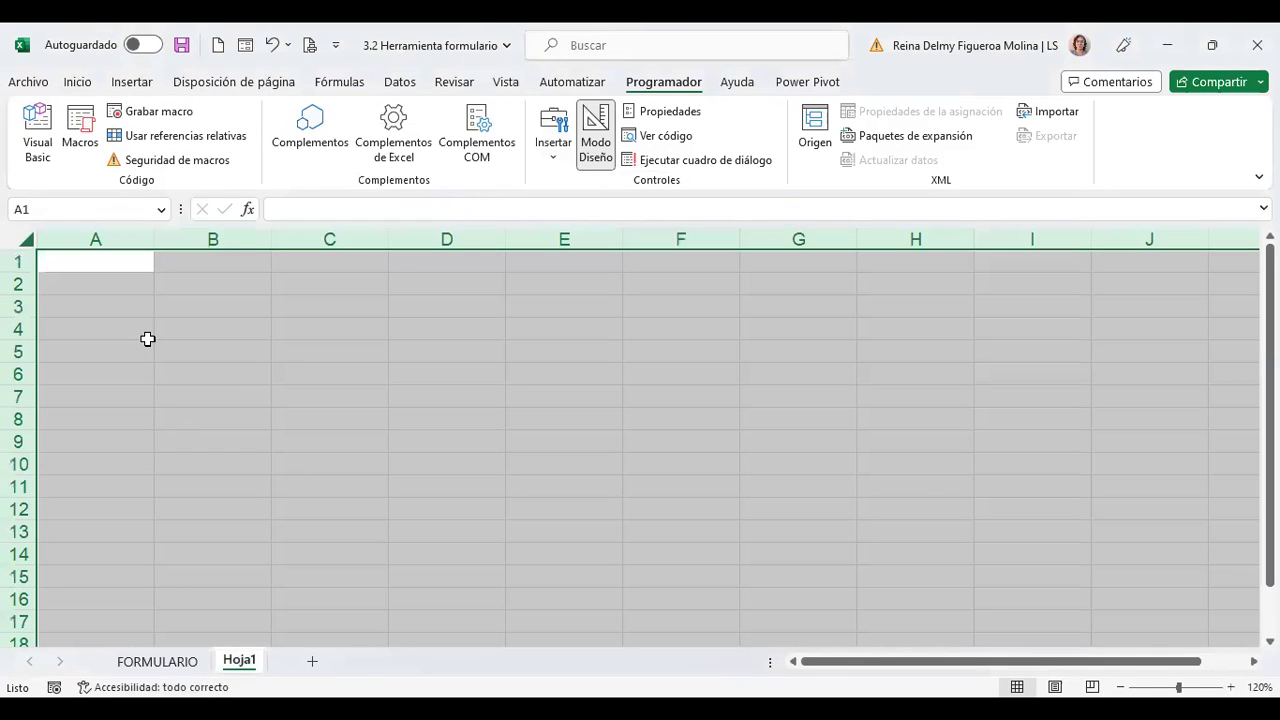
Raise Hoja1's font size twice to 16, reselect A1, and open the Programador > Insertar palette
{"action": "left_click", "coordinate": [76, 86]}
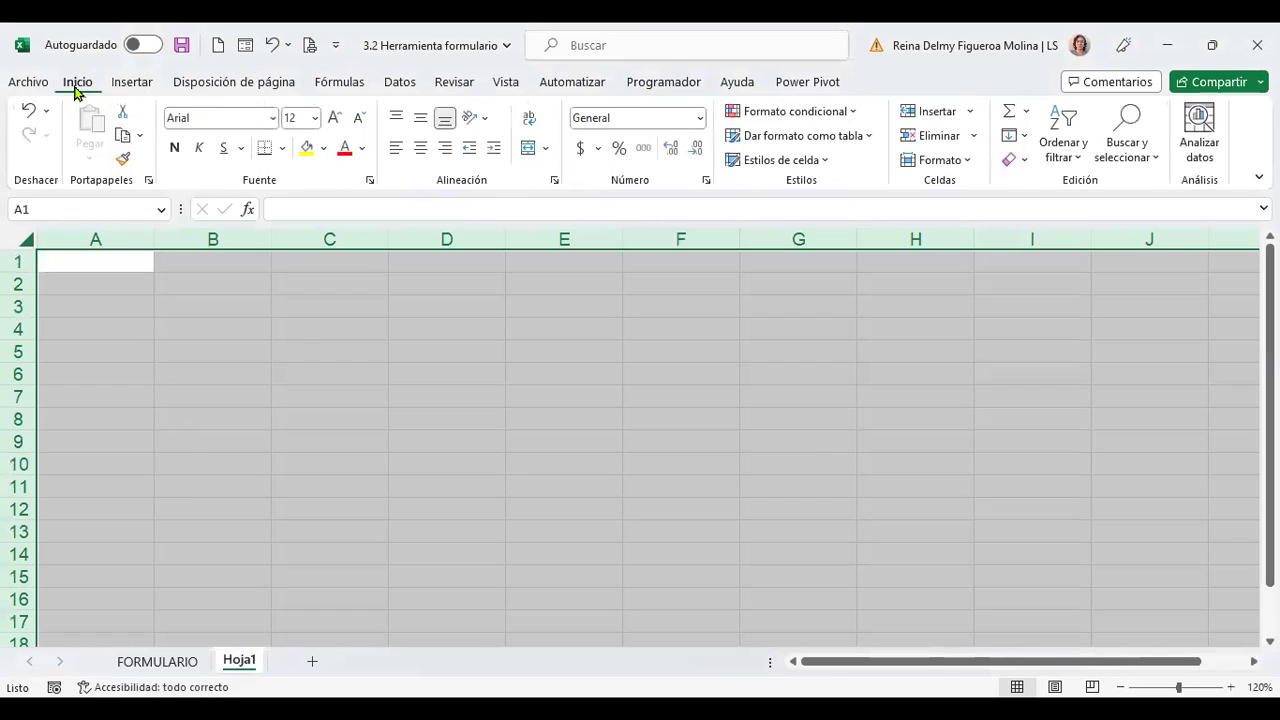
{"action": "left_click", "coordinate": [335, 118]}
{"action": "left_click", "coordinate": [335, 118]}
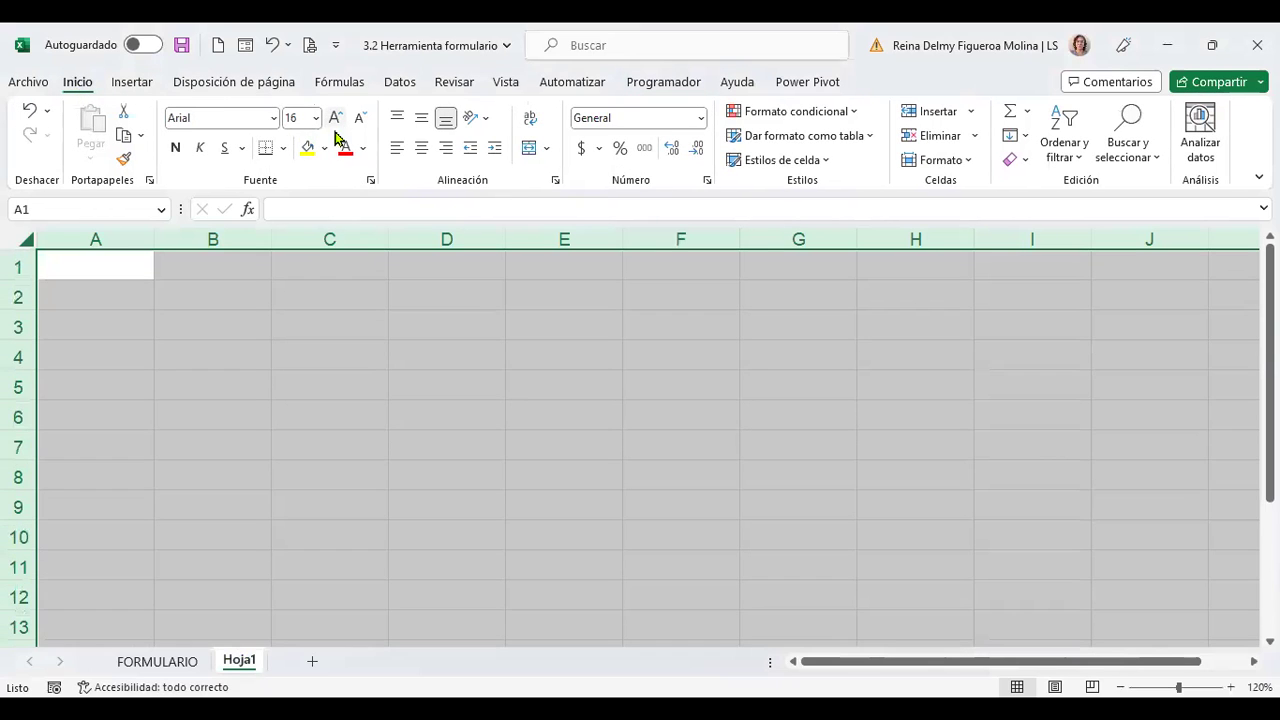
{"action": "left_click", "coordinate": [101, 267]}
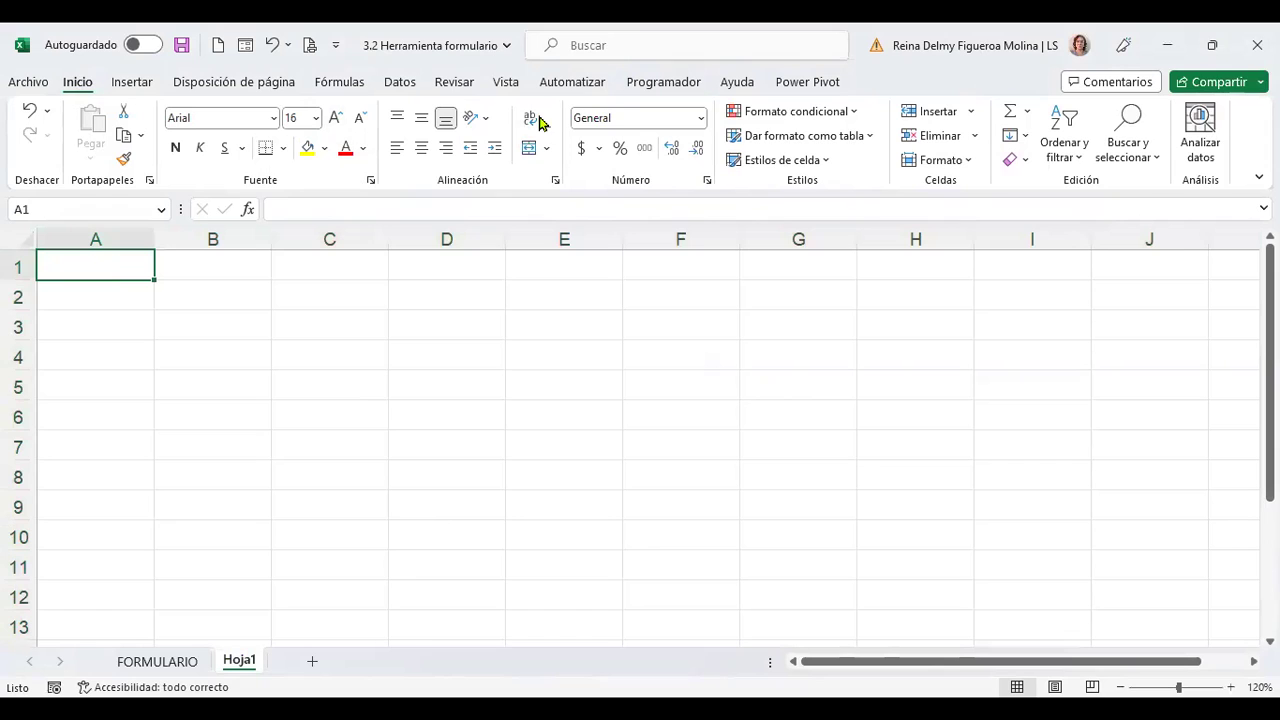
{"action": "left_click", "coordinate": [665, 82]}
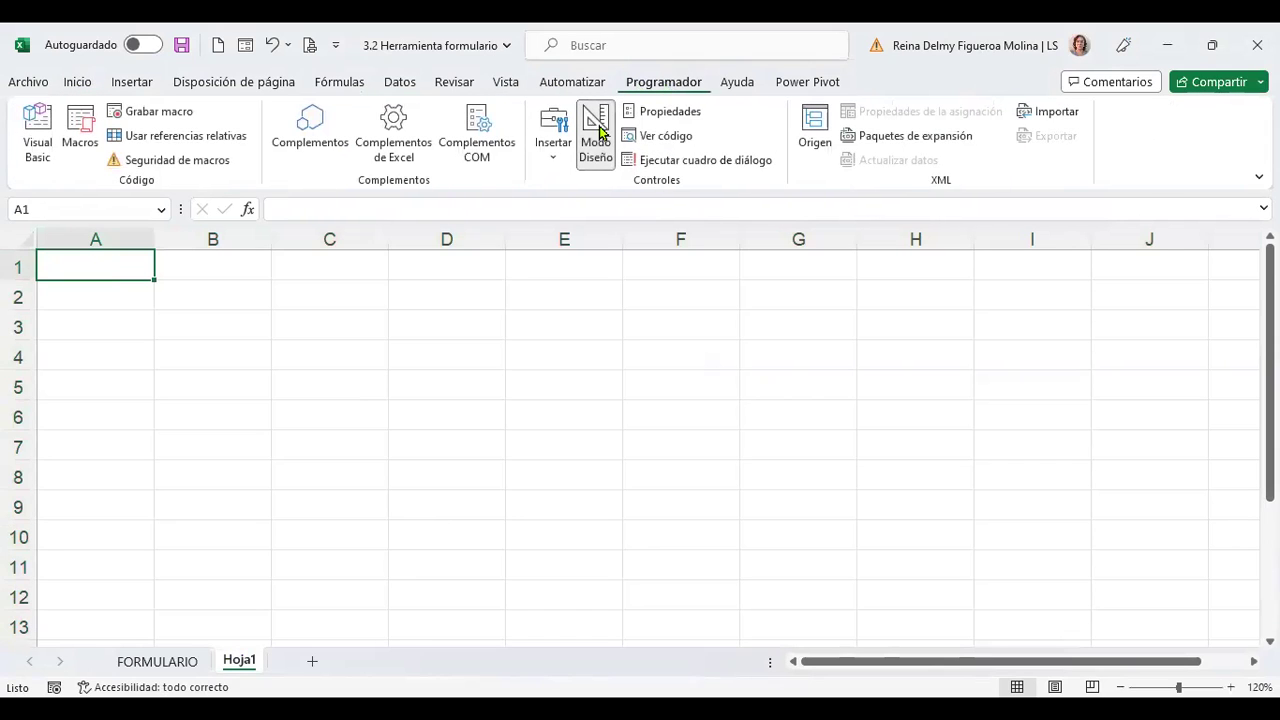
{"action": "left_click", "coordinate": [552, 140]}
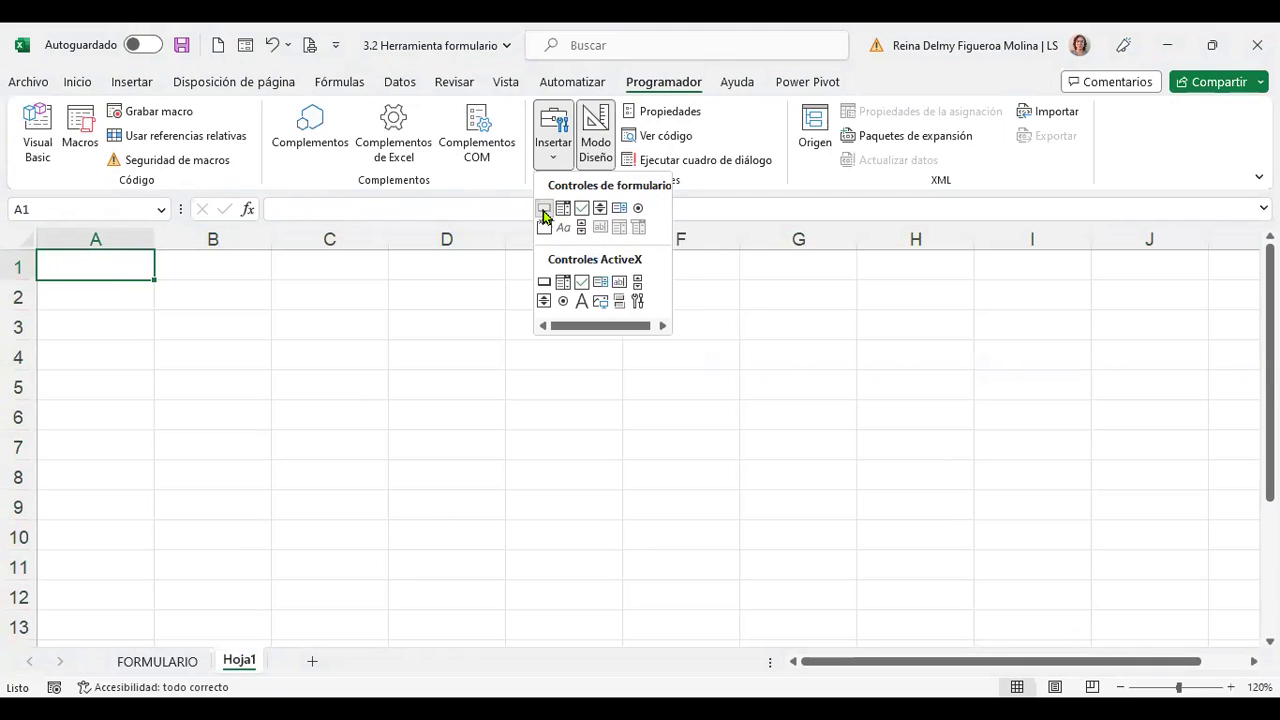
Draw a form Botón over A1, skip macro assignment, and relabel it 'Nuevo'
{"action": "left_click", "coordinate": [544, 209]}
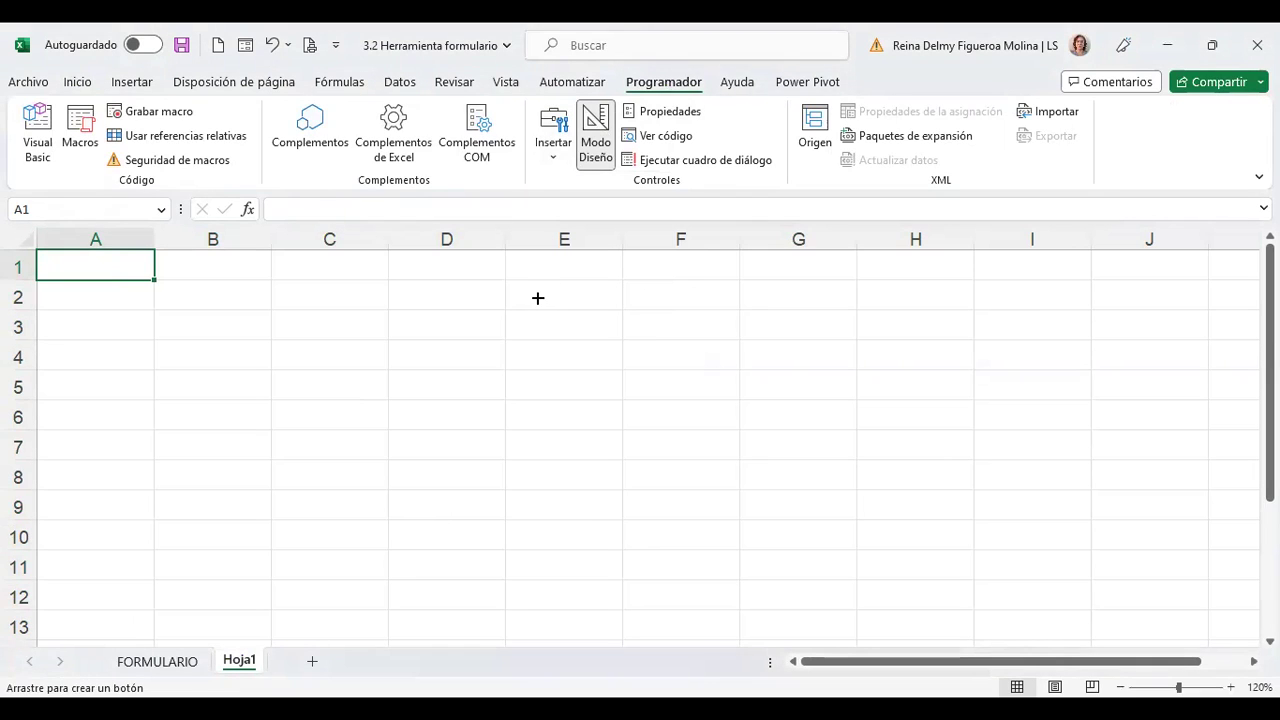
{"action": "left_click", "coordinate": [52, 266]}
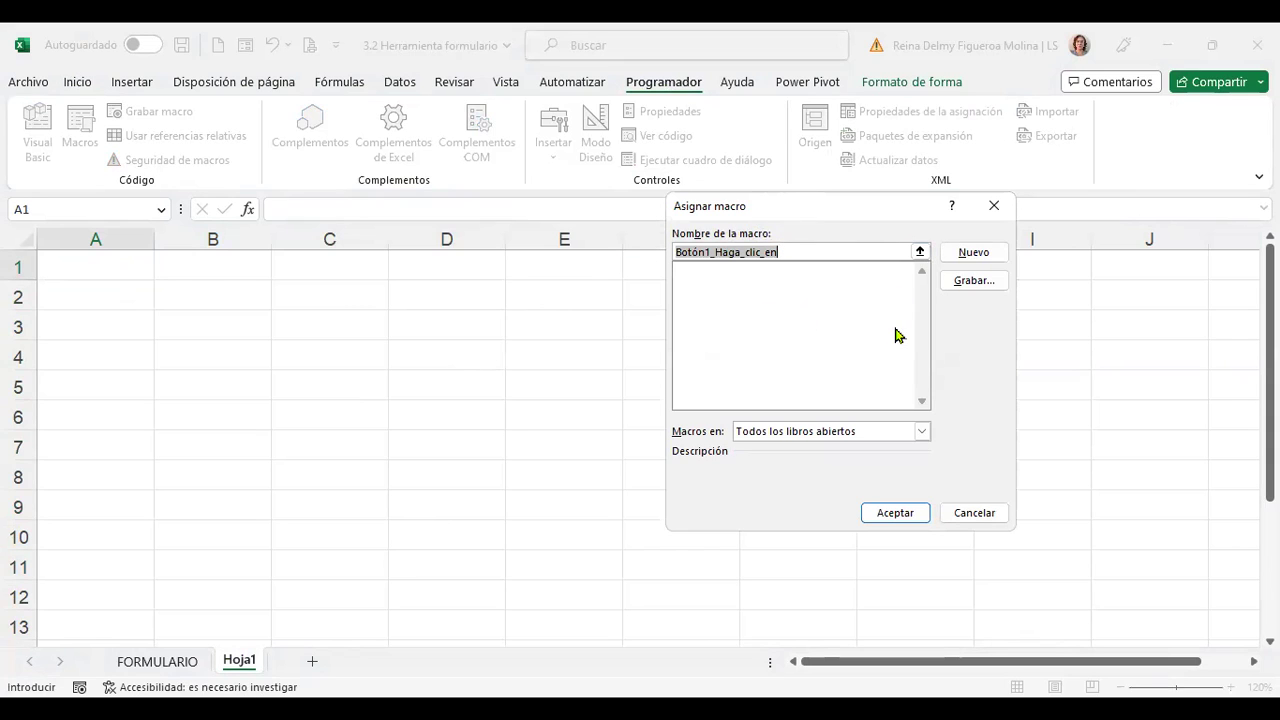
{"action": "left_click", "coordinate": [1001, 208]}
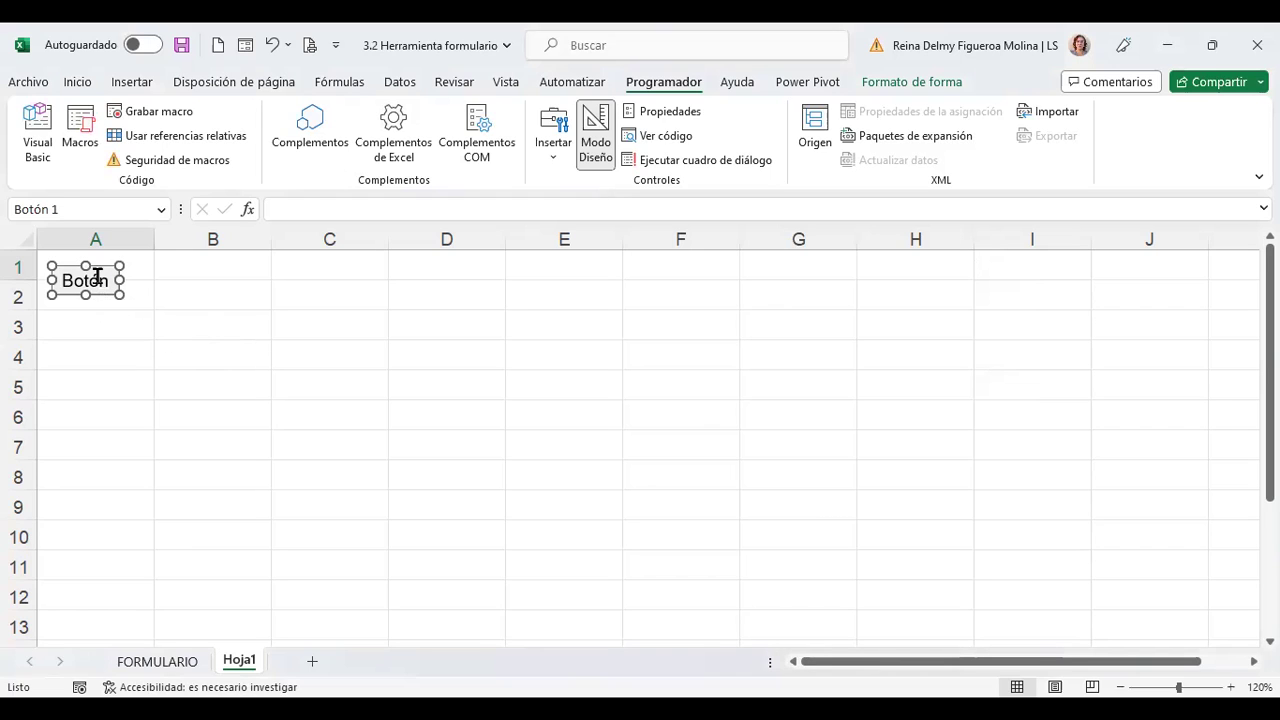
{"action": "left_click", "coordinate": [103, 280]}
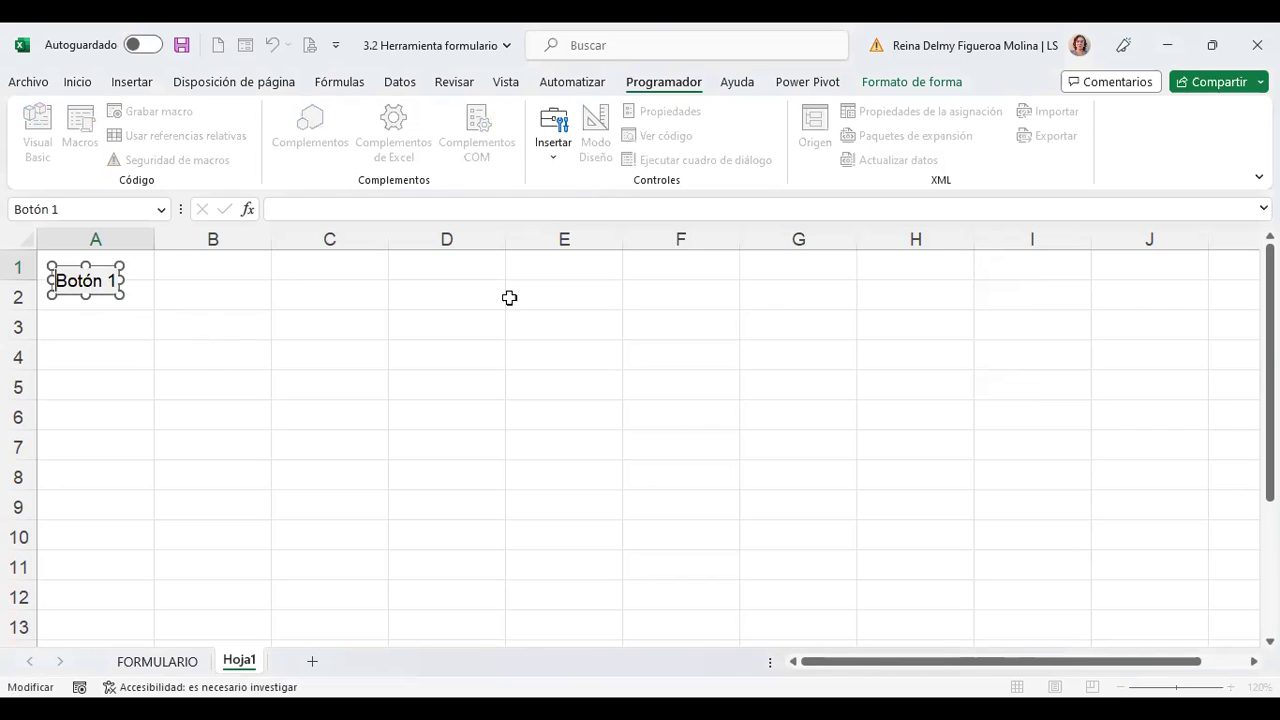
{"action": "key", "text": "Delete"}
{"action": "key", "text": "Delete"}
{"action": "key", "text": "Delete"}
{"action": "key", "text": "Delete"}
{"action": "key", "text": "Delete"}
{"action": "key", "text": "Delete"}
{"action": "type", "text": "Nuevo"}
{"action": "left_click", "coordinate": [489, 271]}
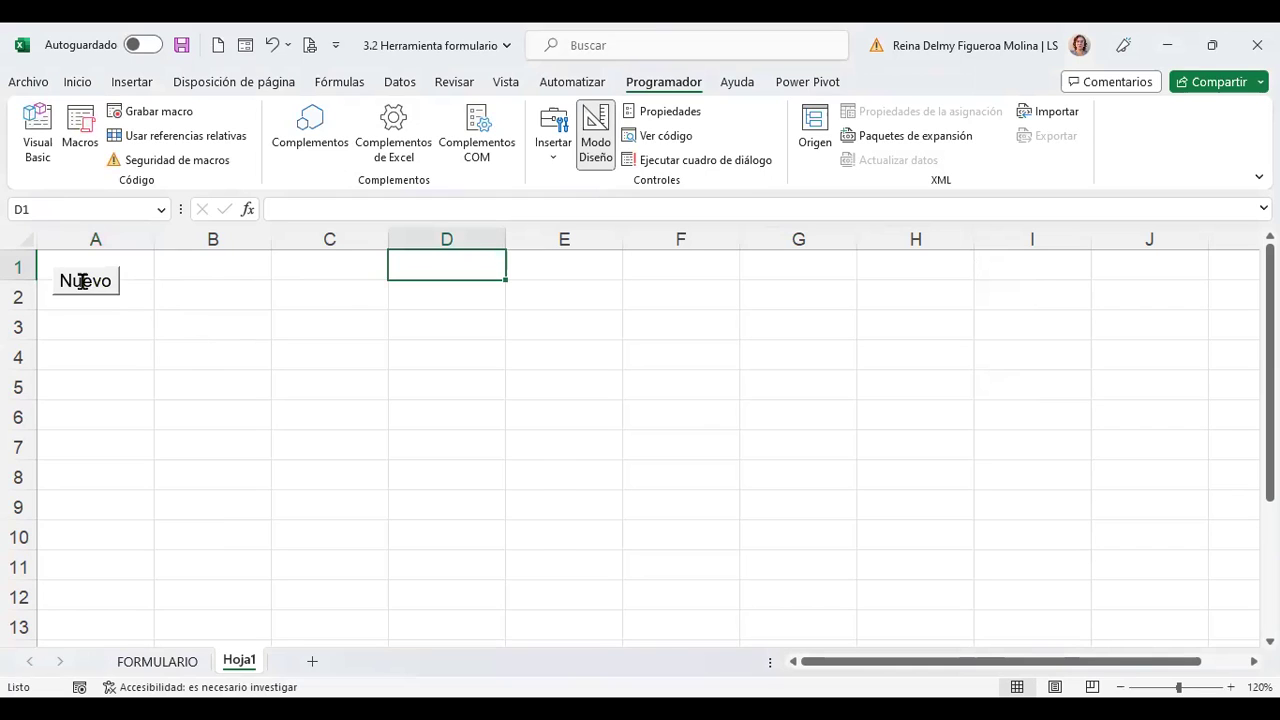
In Formato de control, set the Nuevo label to bold Arial size 14, review the other tabs, and accept
{"action": "right_click", "coordinate": [83, 283]}
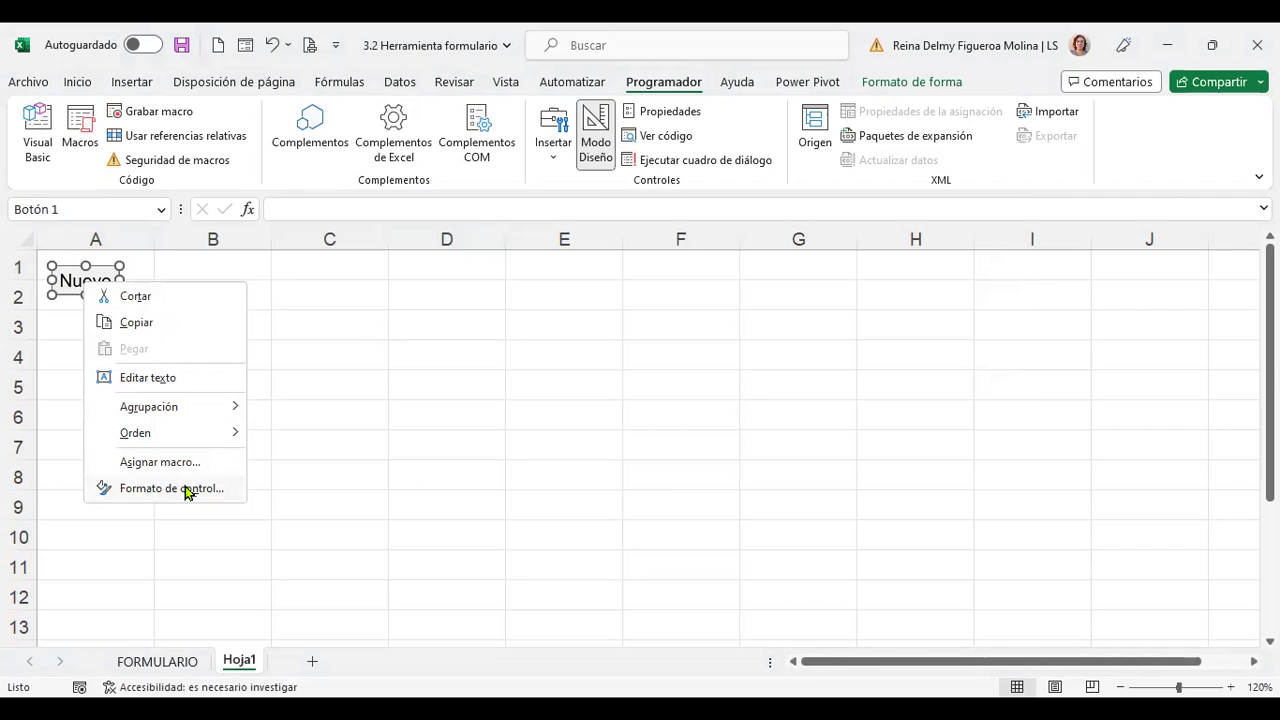
{"action": "left_click", "coordinate": [205, 490]}
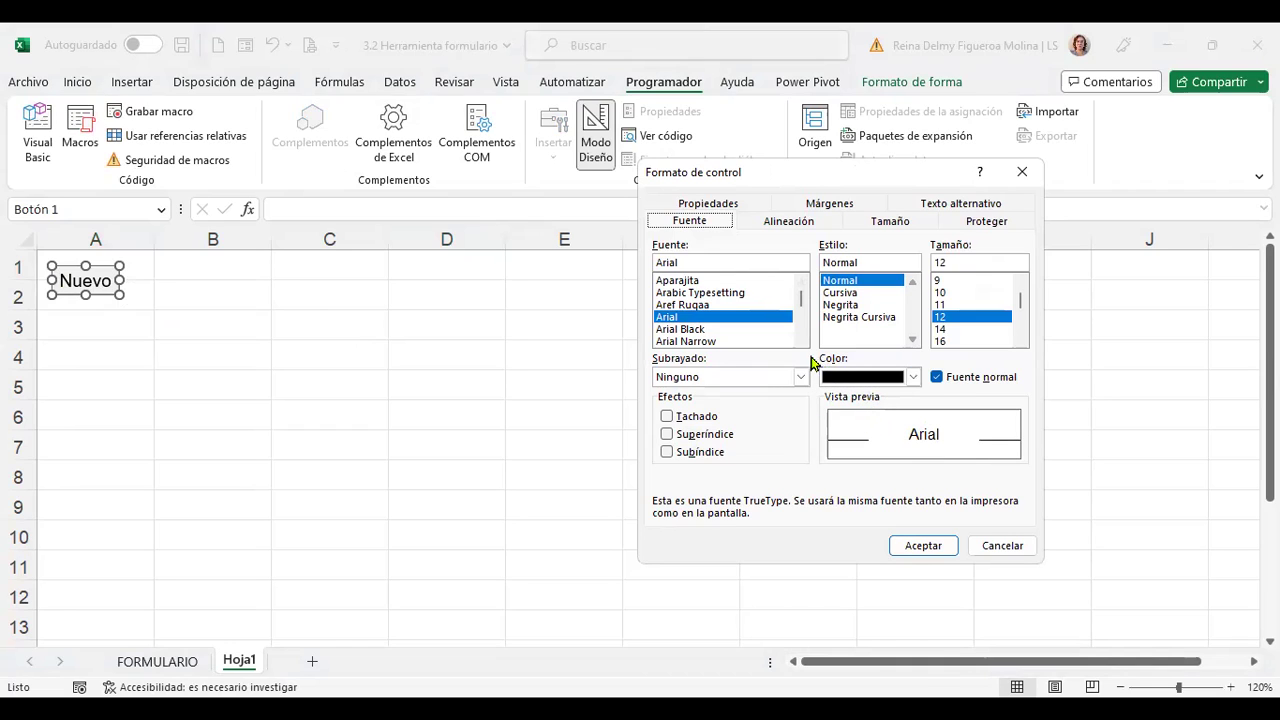
{"action": "left_click", "coordinate": [850, 305]}
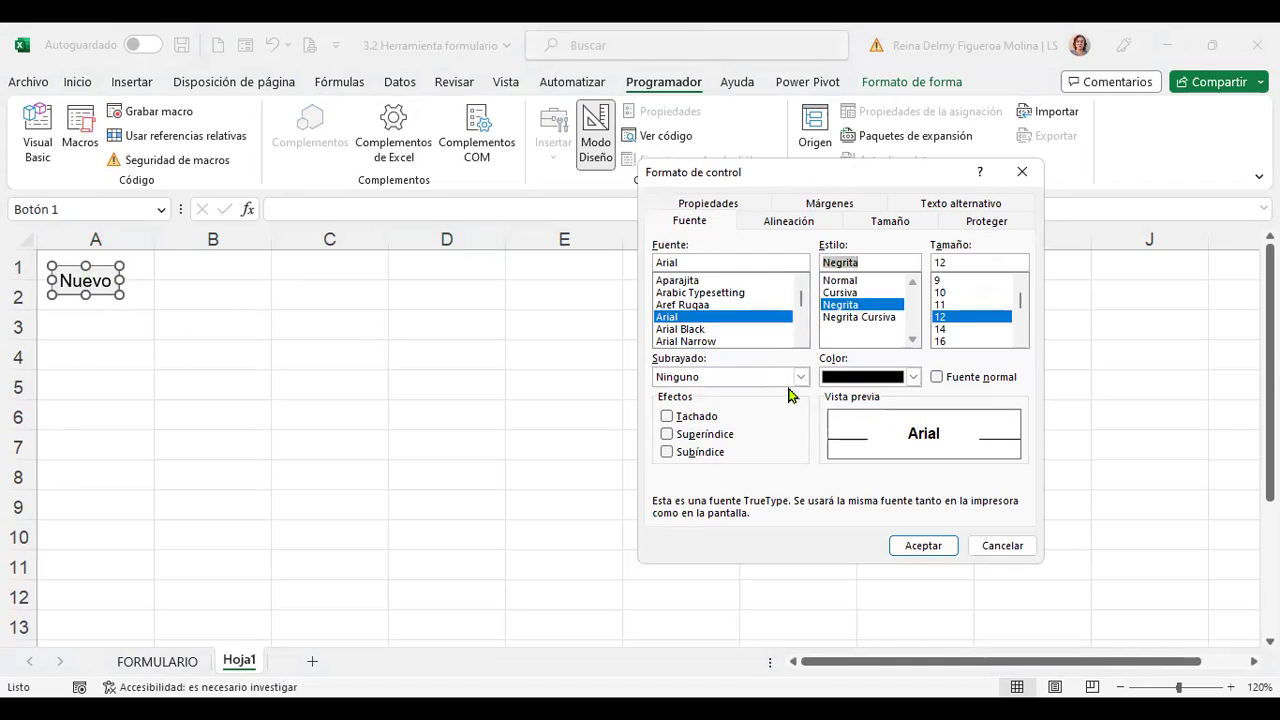
{"action": "left_click", "coordinate": [943, 331]}
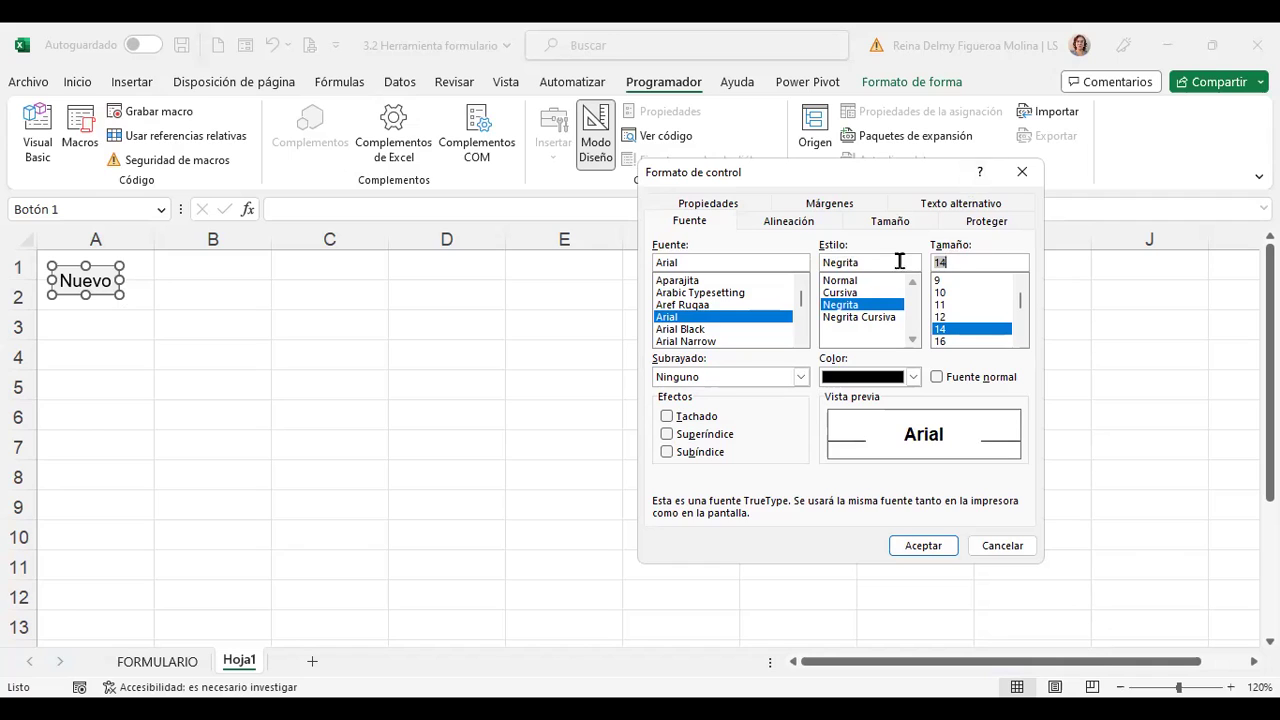
{"action": "left_click", "coordinate": [763, 223]}
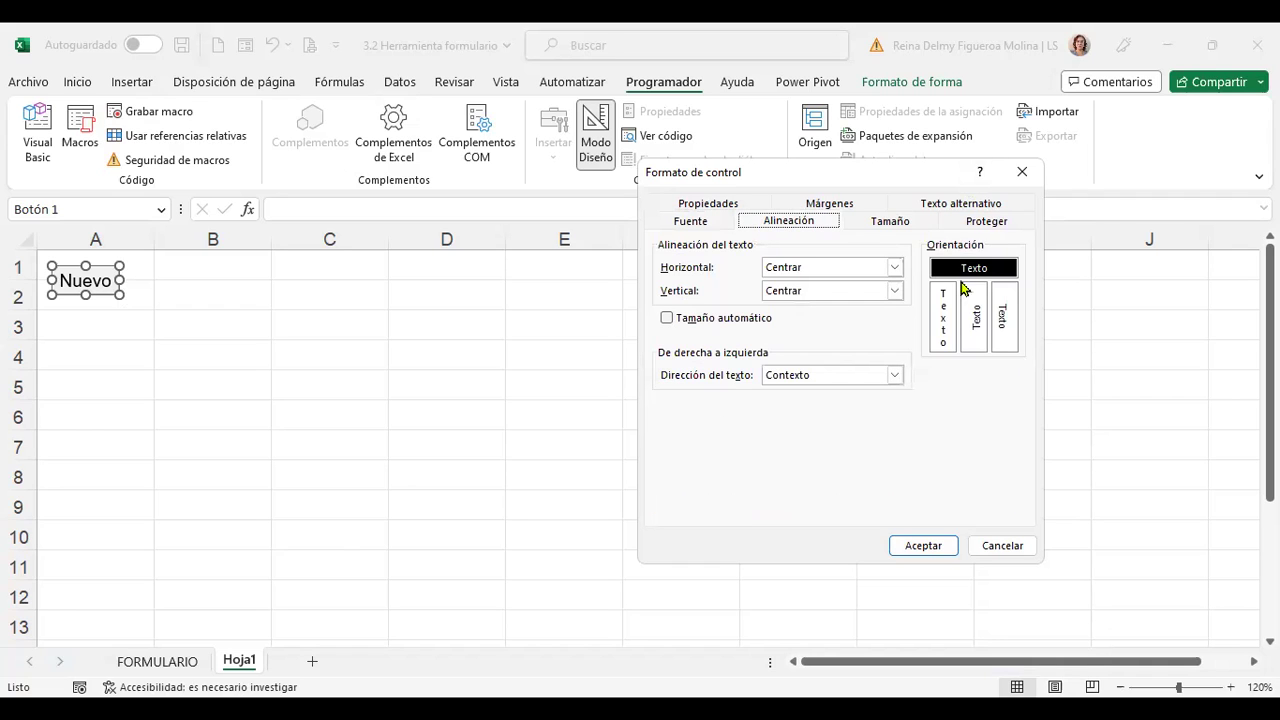
{"action": "left_click", "coordinate": [891, 226]}
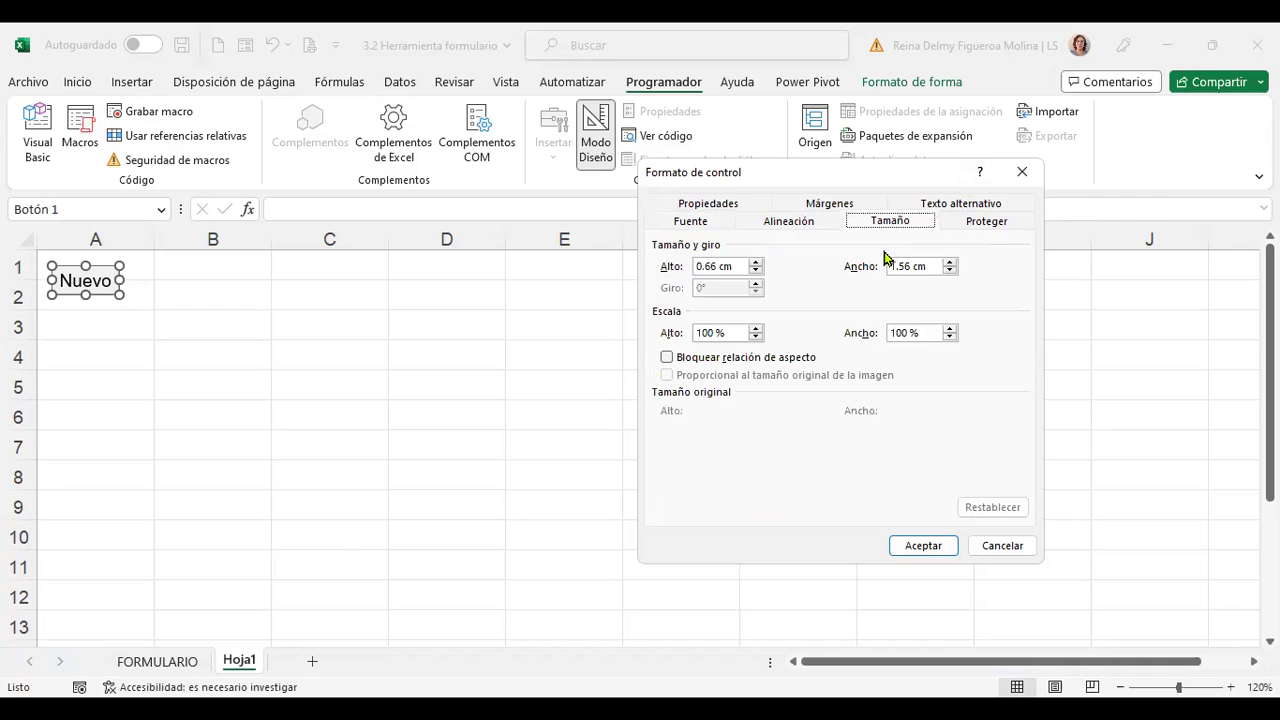
{"action": "left_click", "coordinate": [988, 226]}
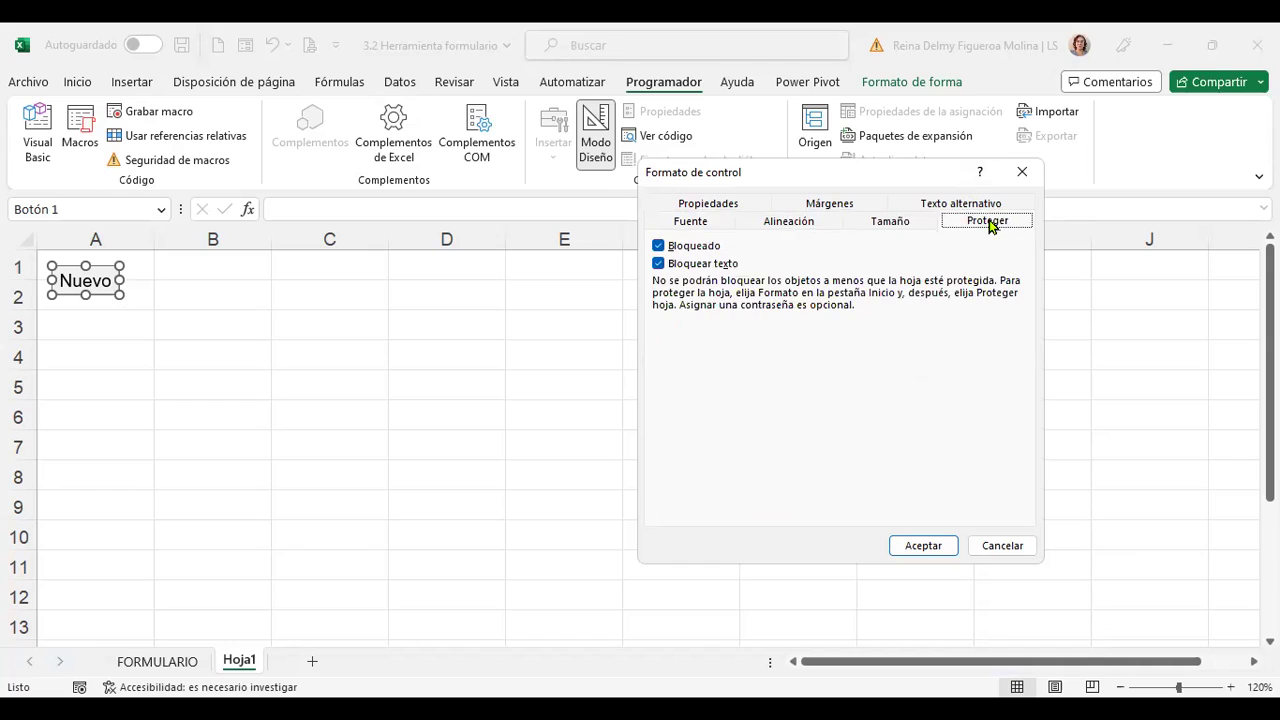
{"action": "left_click", "coordinate": [990, 204]}
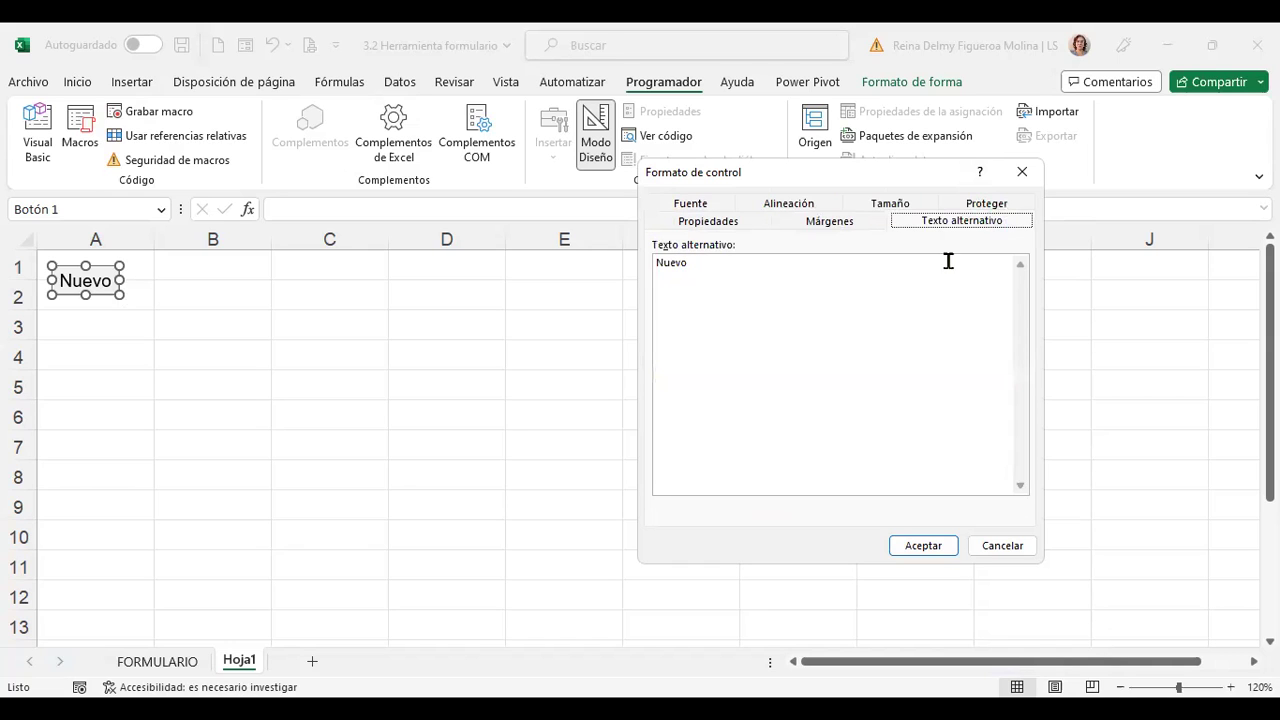
{"action": "left_click", "coordinate": [830, 221]}
{"action": "left_click", "coordinate": [702, 221]}
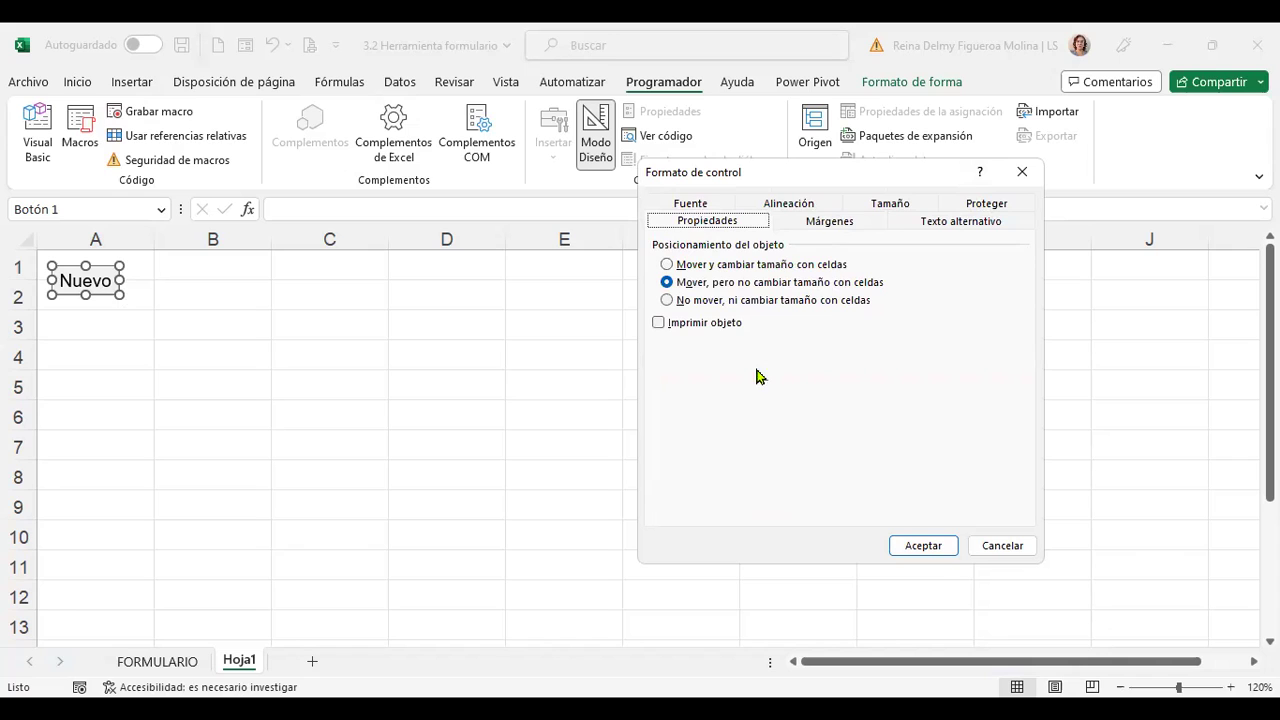
{"action": "left_click", "coordinate": [940, 545]}
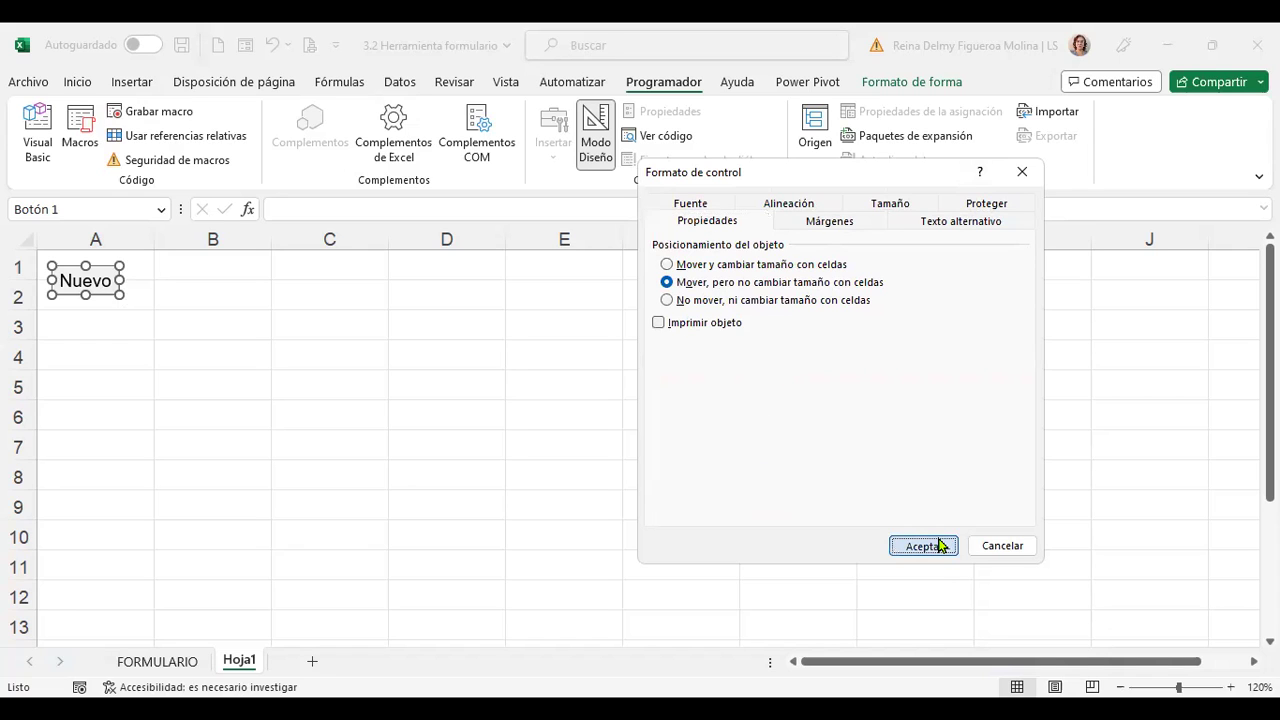
Drag the Nuevo button's corner to enlarge it, click B2, and open the Insertar controls palette
{"action": "left_click_drag", "start_coordinate": [121, 296], "coordinate": [150, 304]}
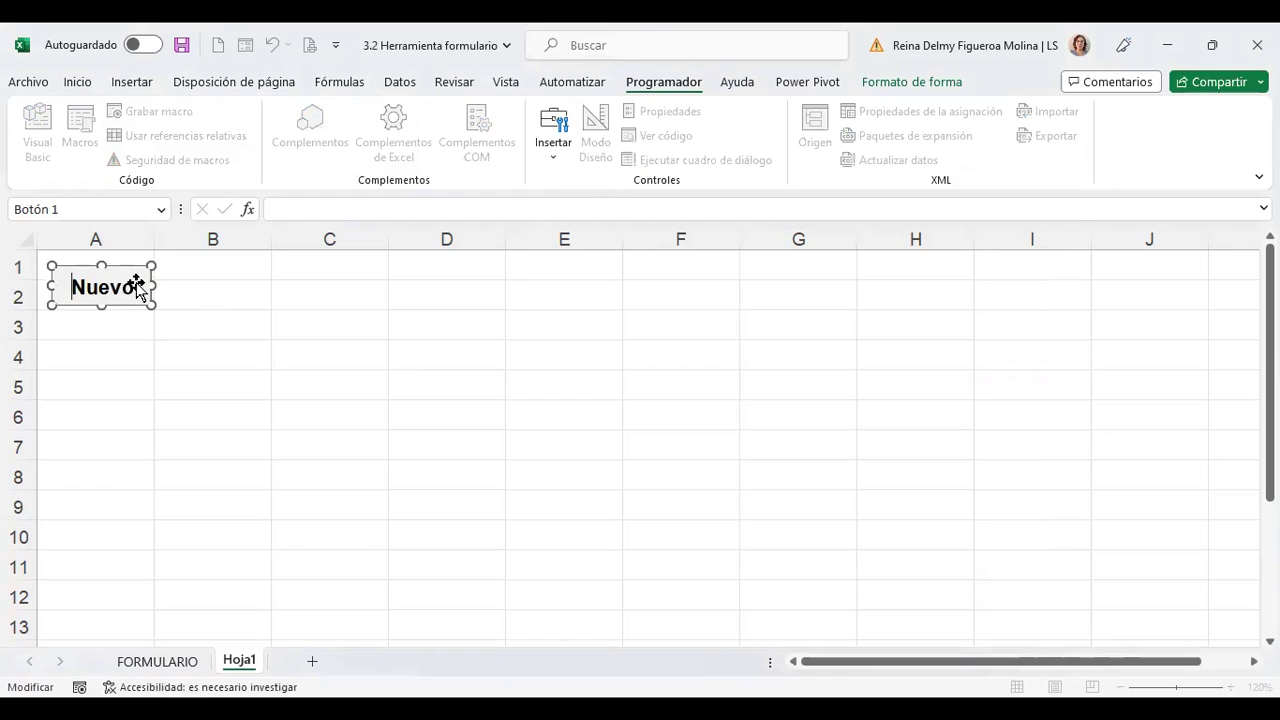
{"action": "left_click", "coordinate": [176, 289]}
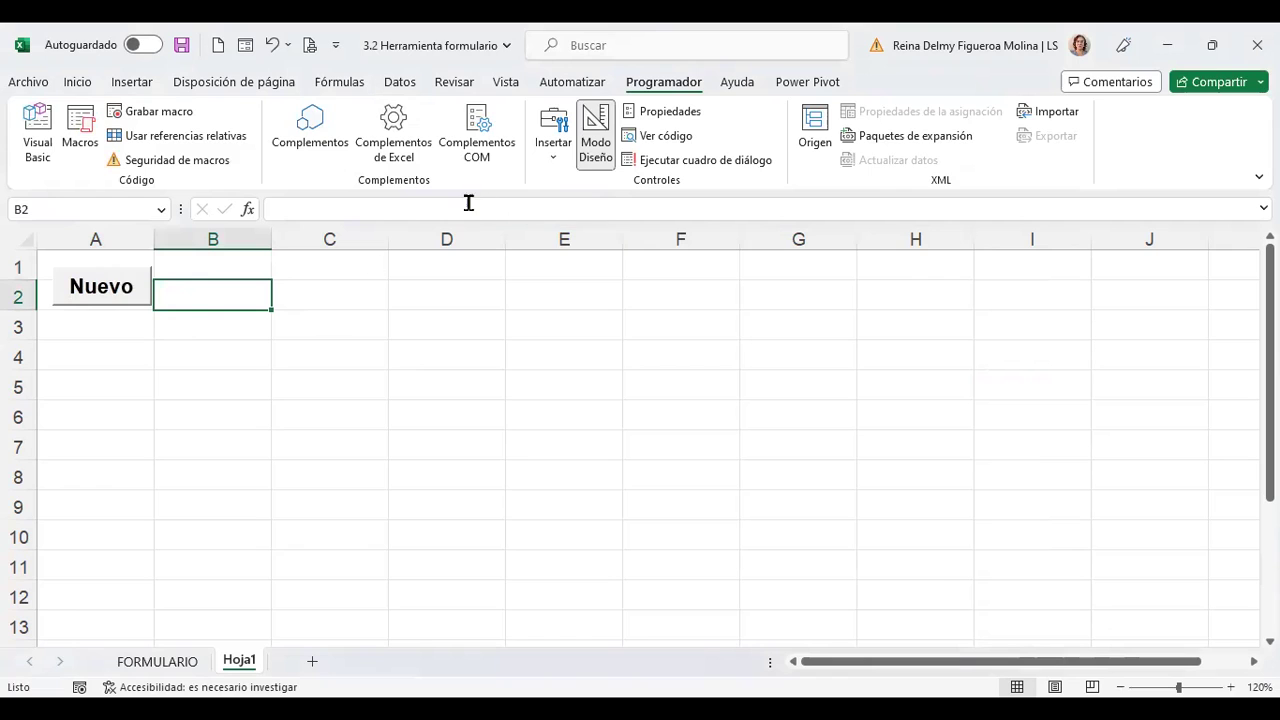
{"action": "left_click", "coordinate": [555, 162]}
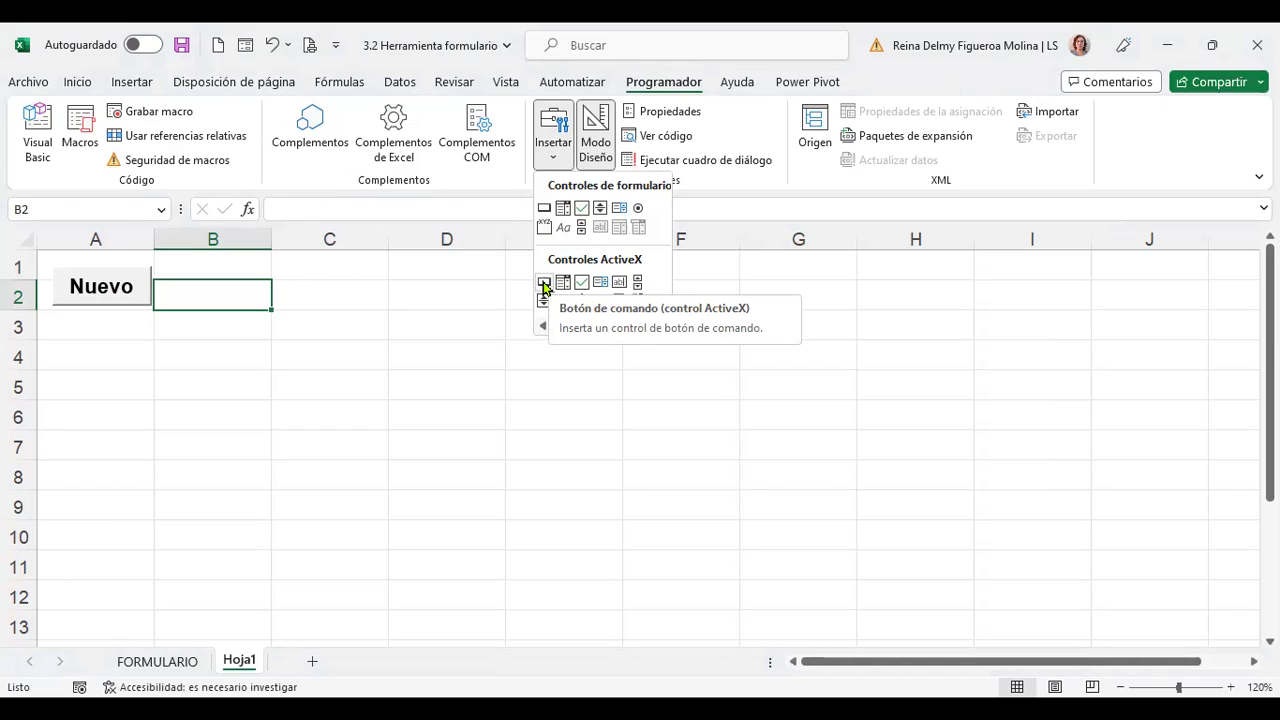
Draw an ActiveX command button, CommandButton1, over cell B2 beside the Nuevo button
{"action": "left_click", "coordinate": [544, 284]}
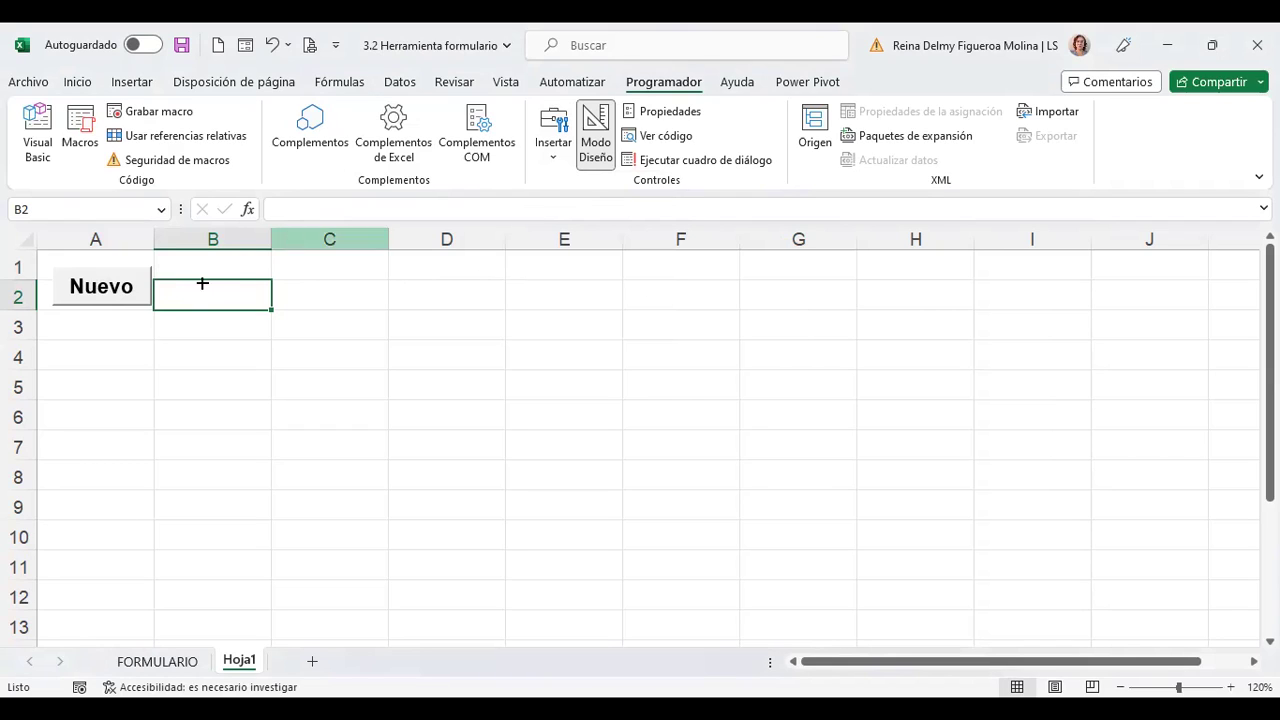
{"action": "left_click_drag", "start_coordinate": [163, 268], "coordinate": [264, 302]}
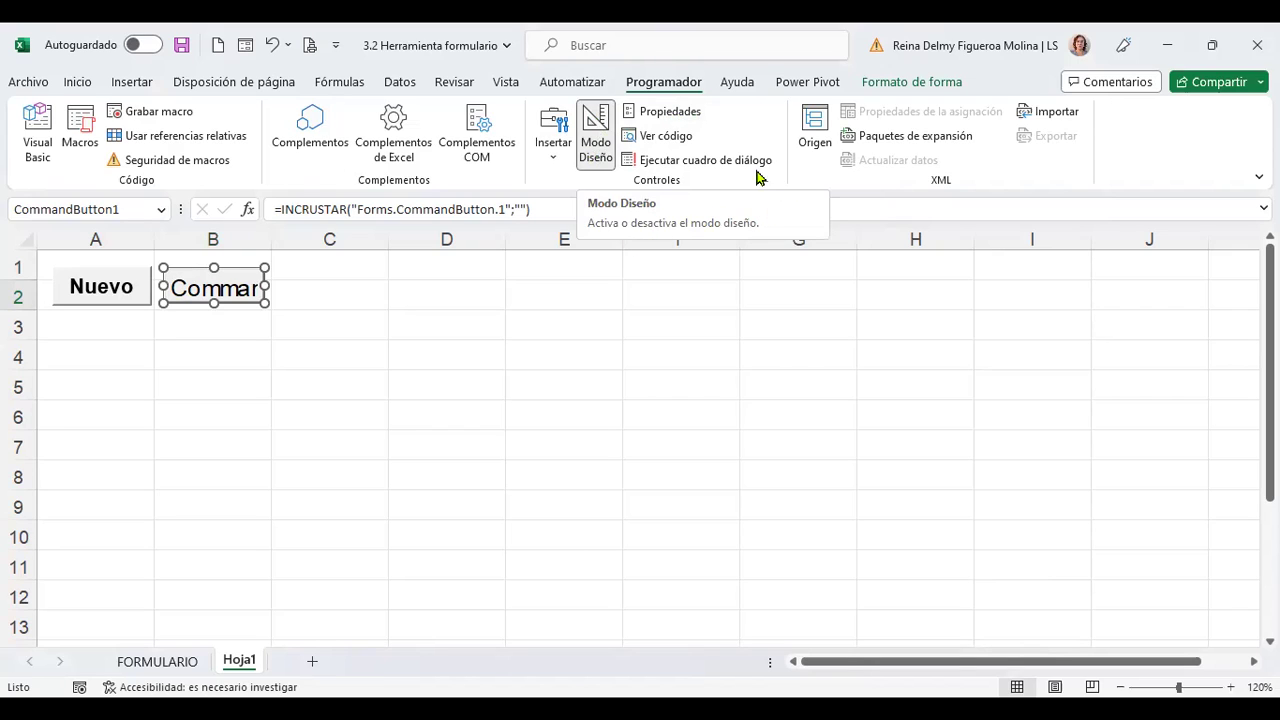
Check CommandButton1's property list and close it, leaving the default caption unchanged
{"action": "left_click", "coordinate": [672, 114]}
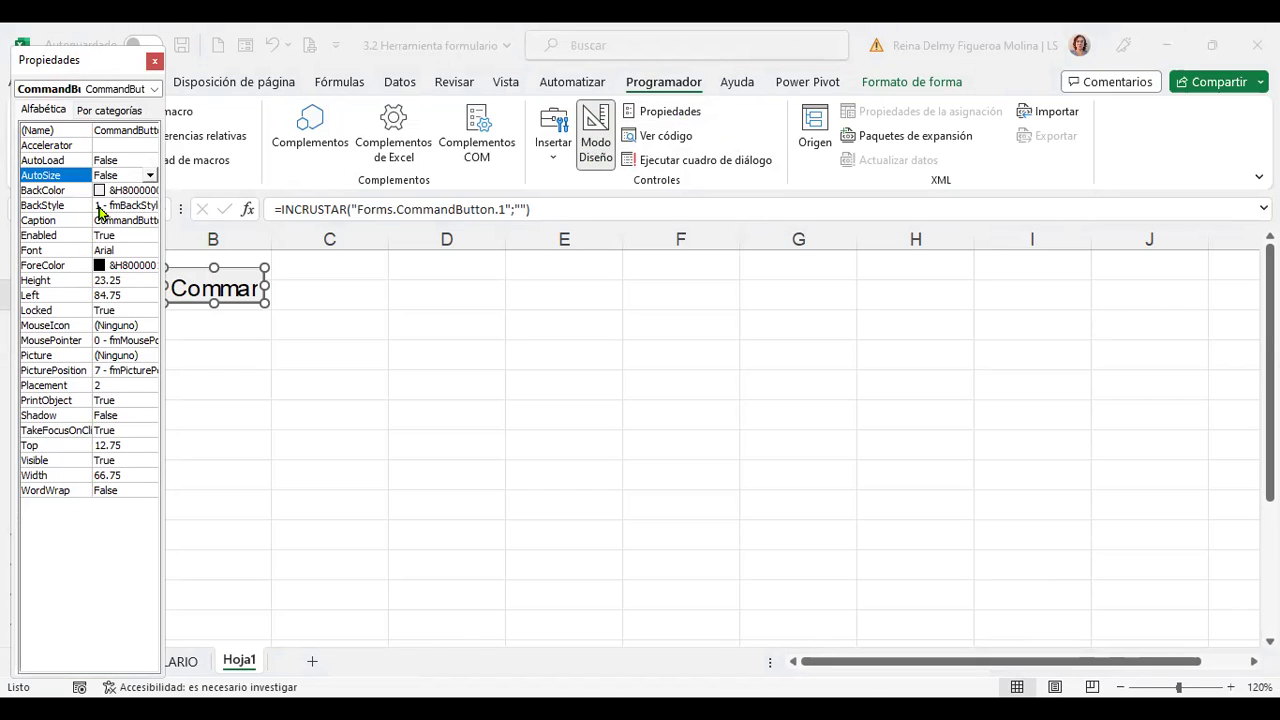
{"action": "left_click", "coordinate": [154, 60]}
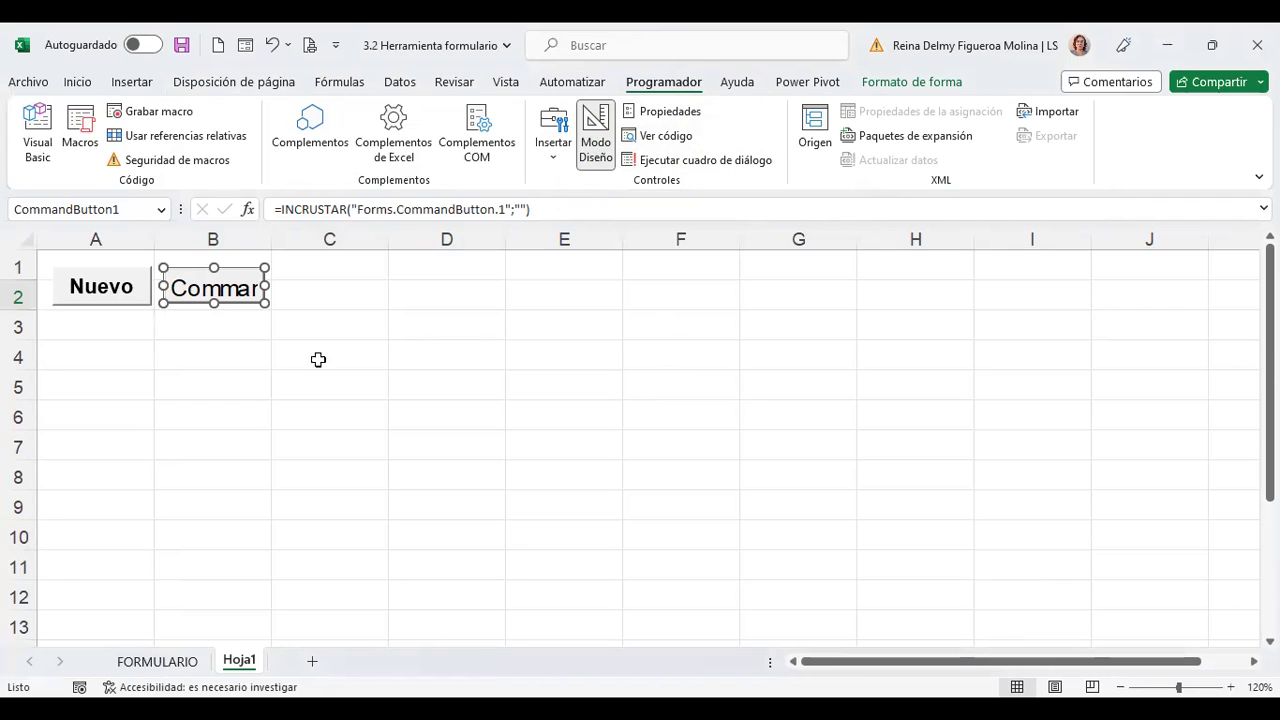
Replace the ActiveX button's CommandButton1 caption with Eliminar
{"action": "right_click", "coordinate": [214, 288]}
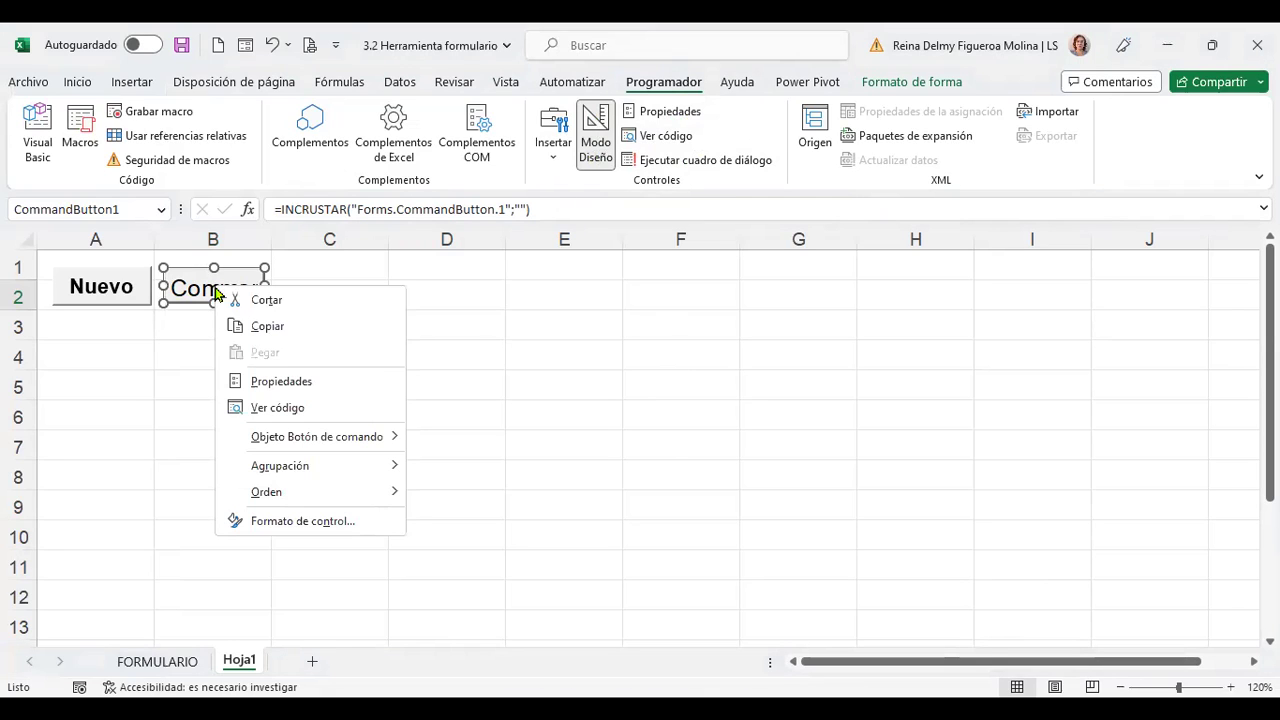
{"action": "mouse_move", "coordinate": [316, 437]}
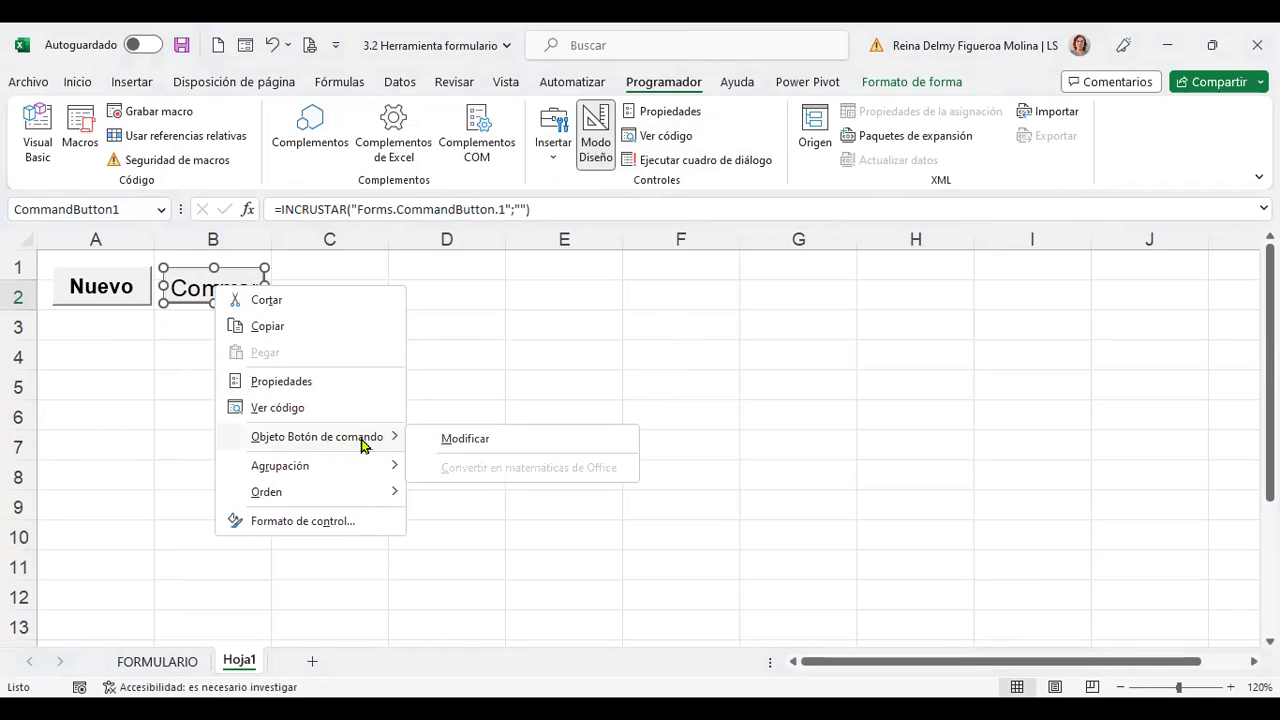
{"action": "left_click", "coordinate": [474, 443]}
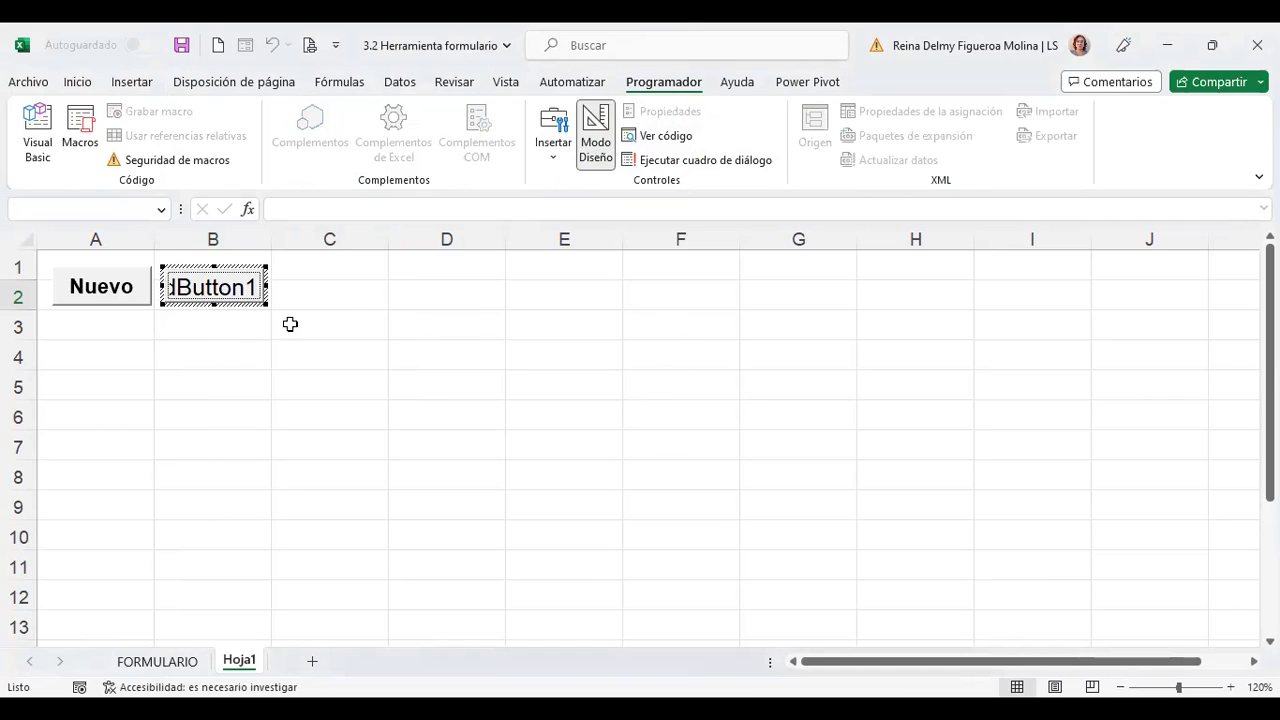
{"action": "key", "text": "BackSpace"}
{"action": "key", "text": "BackSpace"}
{"action": "key", "text": "BackSpace"}
{"action": "key", "text": "BackSpace"}
{"action": "key", "text": "BackSpace"}
{"action": "key", "text": "BackSpace"}
{"action": "key", "text": "BackSpace"}
{"action": "key", "text": "BackSpace"}
{"action": "key", "text": "BackSpace"}
{"action": "key", "text": "BackSpace"}
{"action": "key", "text": "BackSpace"}
{"action": "key", "text": "BackSpace"}
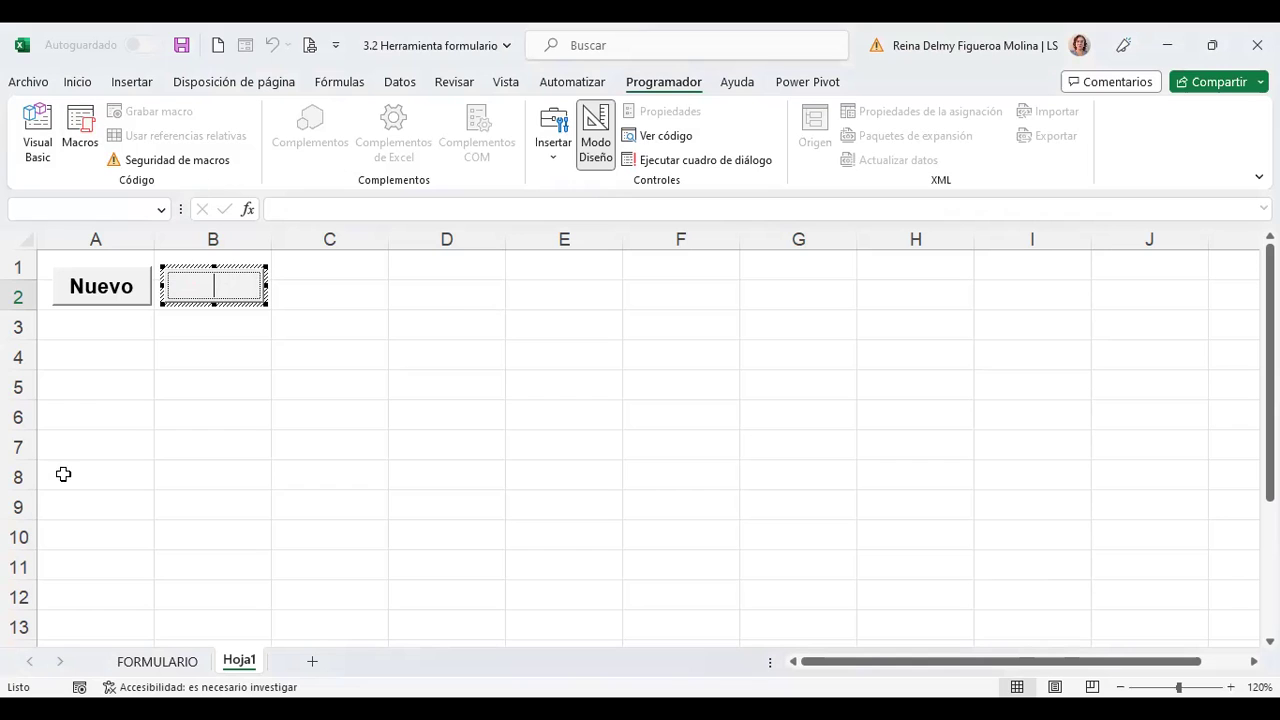
{"action": "left_click", "coordinate": [160, 662]}
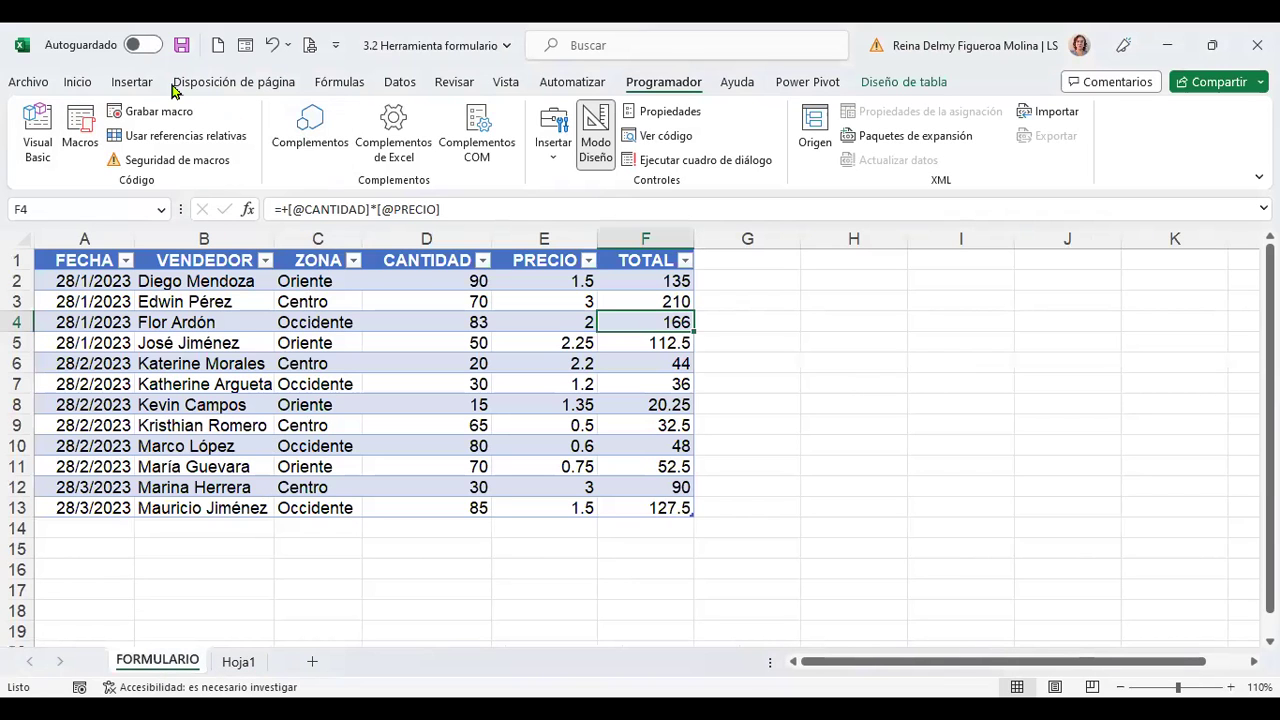
{"action": "left_click", "coordinate": [248, 50]}
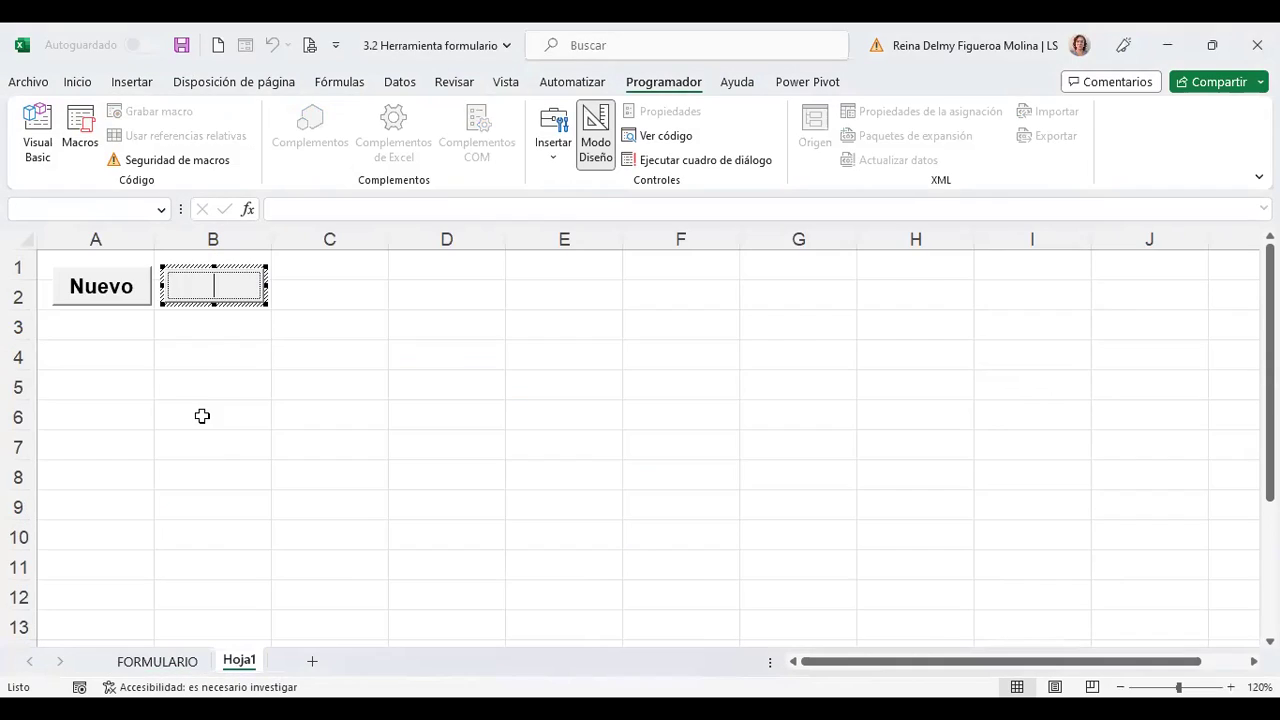
{"action": "type", "text": "Eliminar"}
{"action": "left_click", "coordinate": [140, 350]}
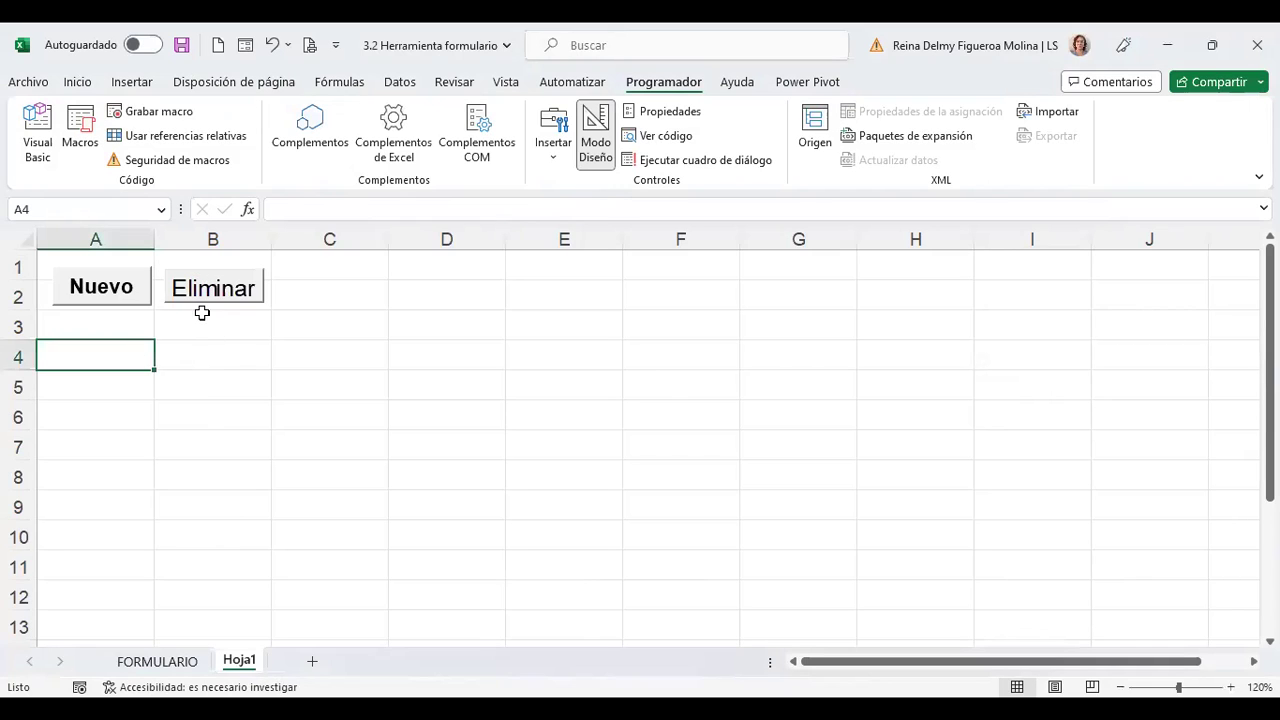
Turn off design mode, click the Eliminar button to run its macro, then select cell D5
{"action": "left_click", "coordinate": [218, 283]}
{"action": "right_click", "coordinate": [223, 288]}
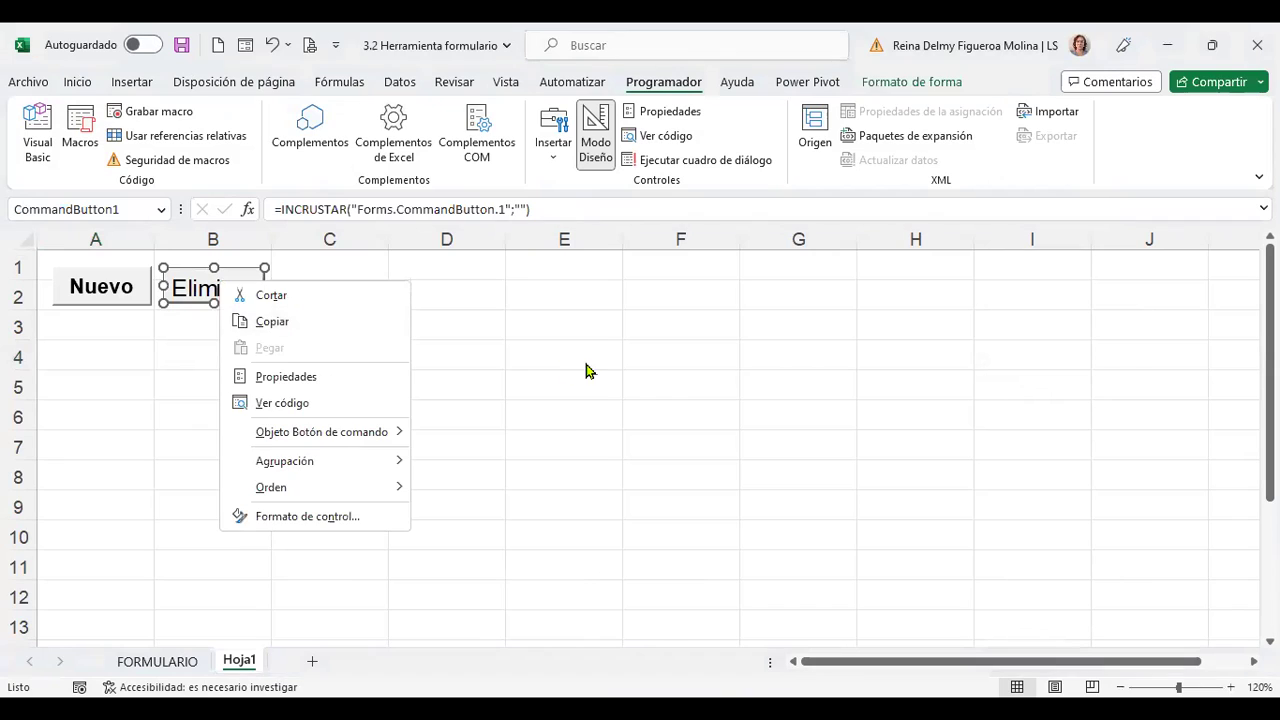
{"action": "key", "text": "Escape"}
{"action": "key", "text": "Escape"}
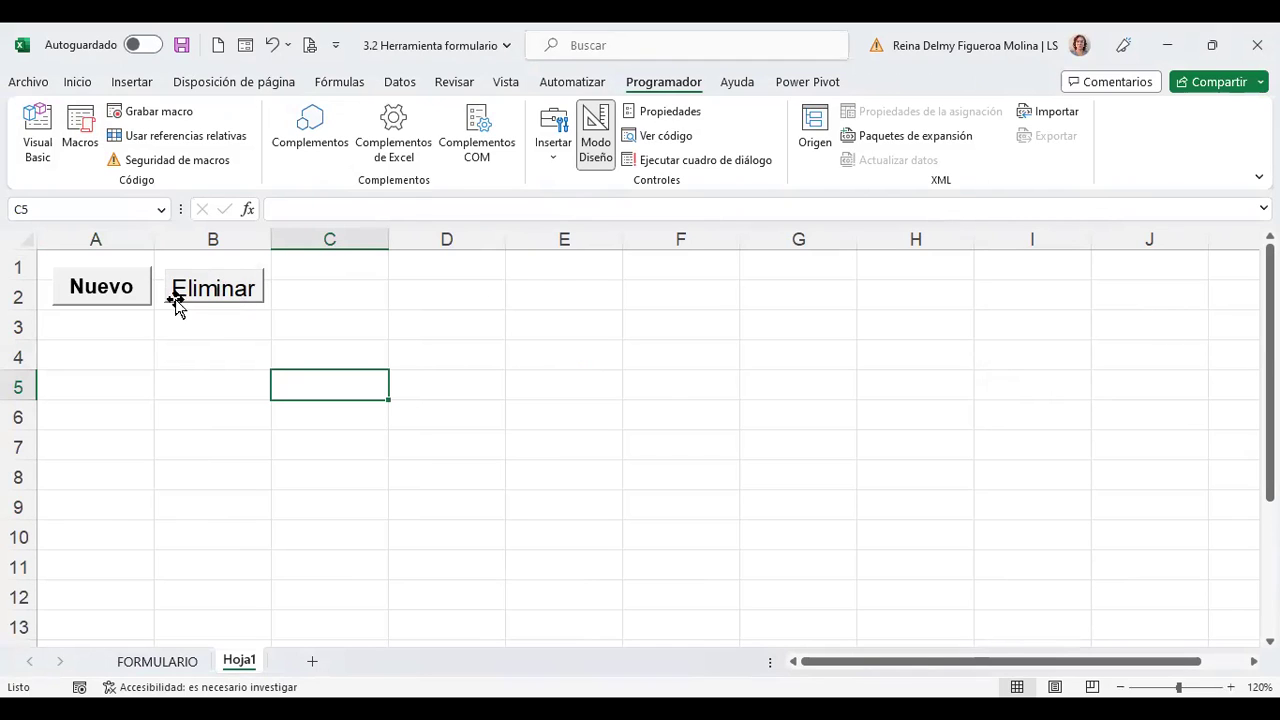
{"action": "left_click", "coordinate": [595, 140]}
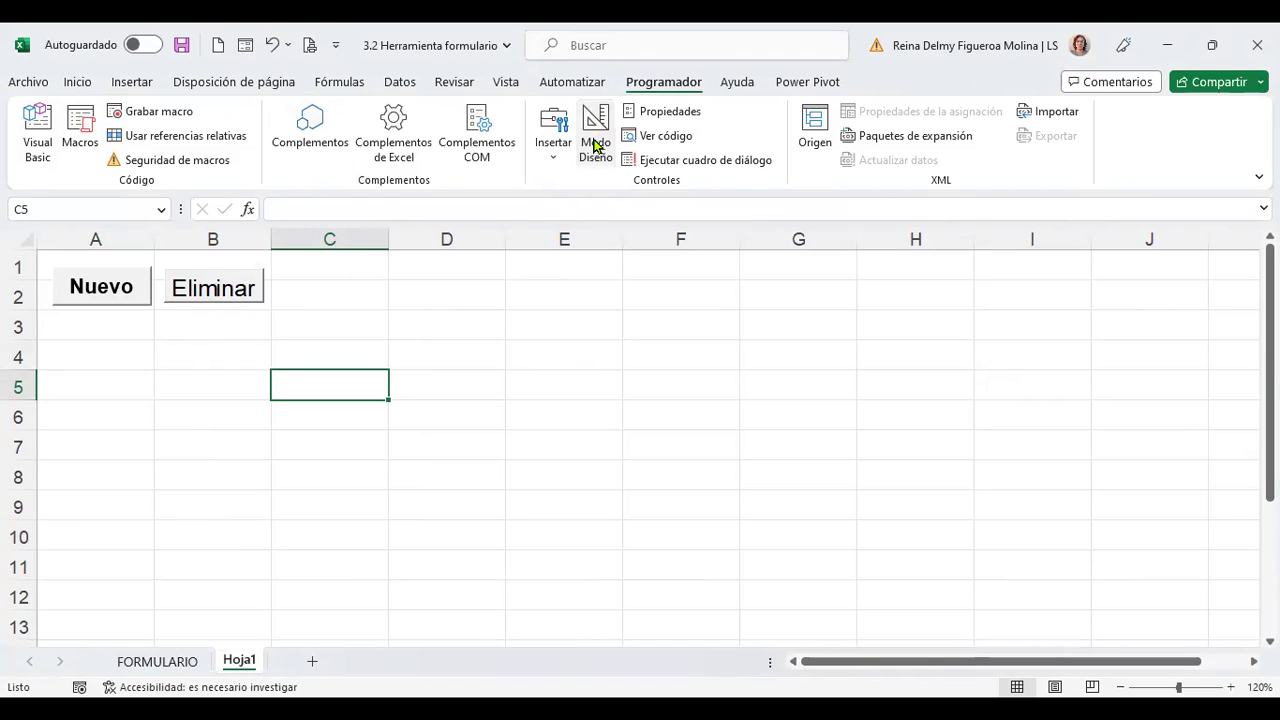
{"action": "left_click", "coordinate": [224, 291]}
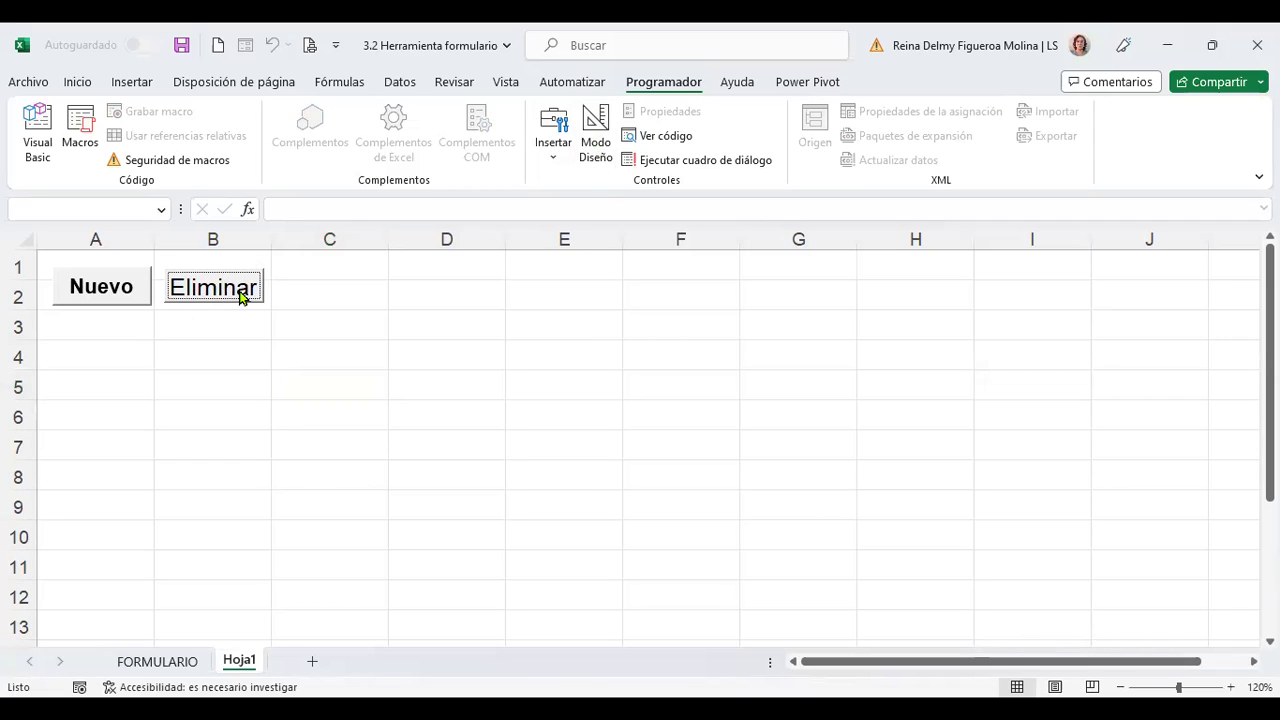
{"action": "left_click", "coordinate": [246, 380]}
{"action": "left_click", "coordinate": [106, 277], "text": "ctrl"}
{"action": "left_click", "coordinate": [417, 375]}
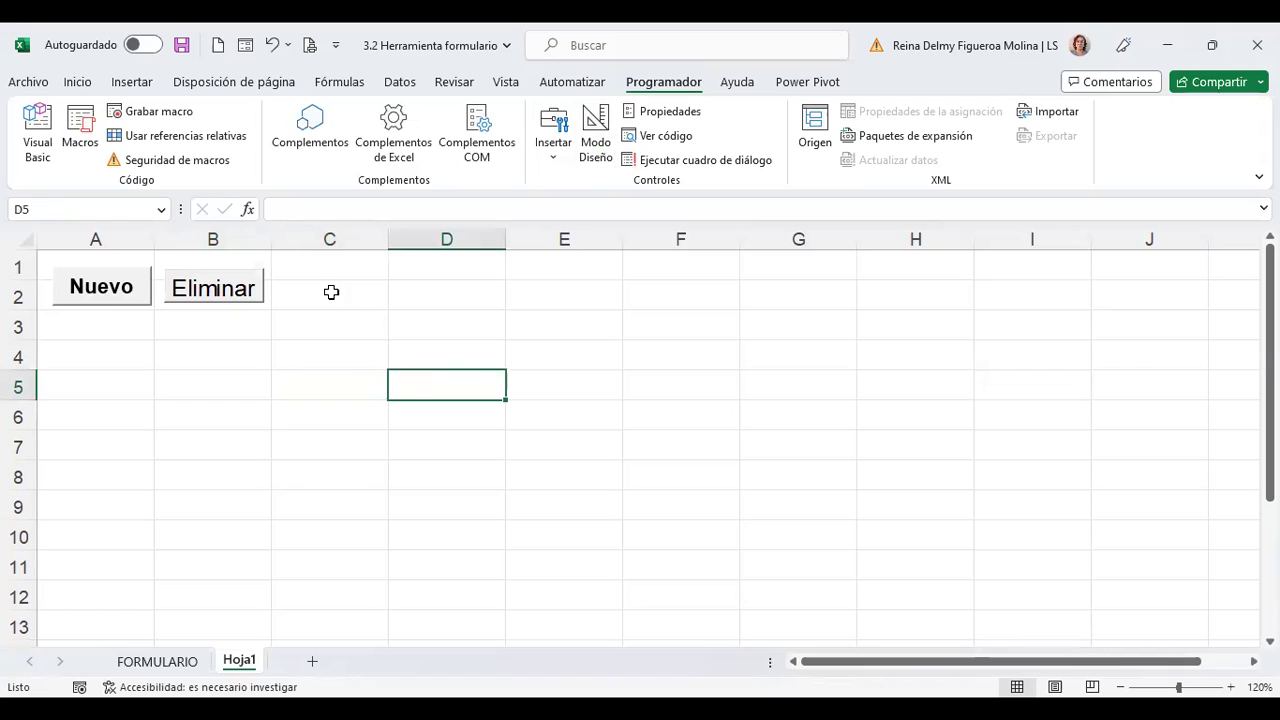
Insert a form drop-down list beside Eliminar and resize it to span C2:E2
{"action": "left_click", "coordinate": [553, 160]}
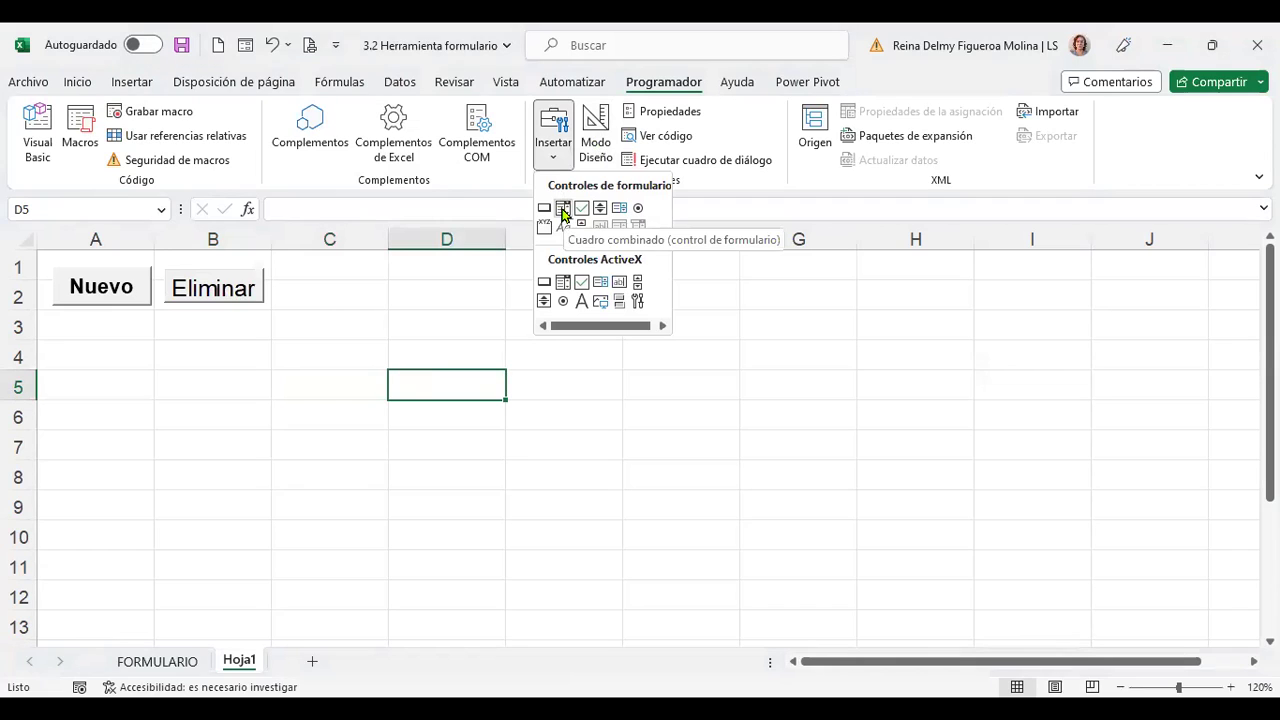
{"action": "left_click", "coordinate": [562, 209]}
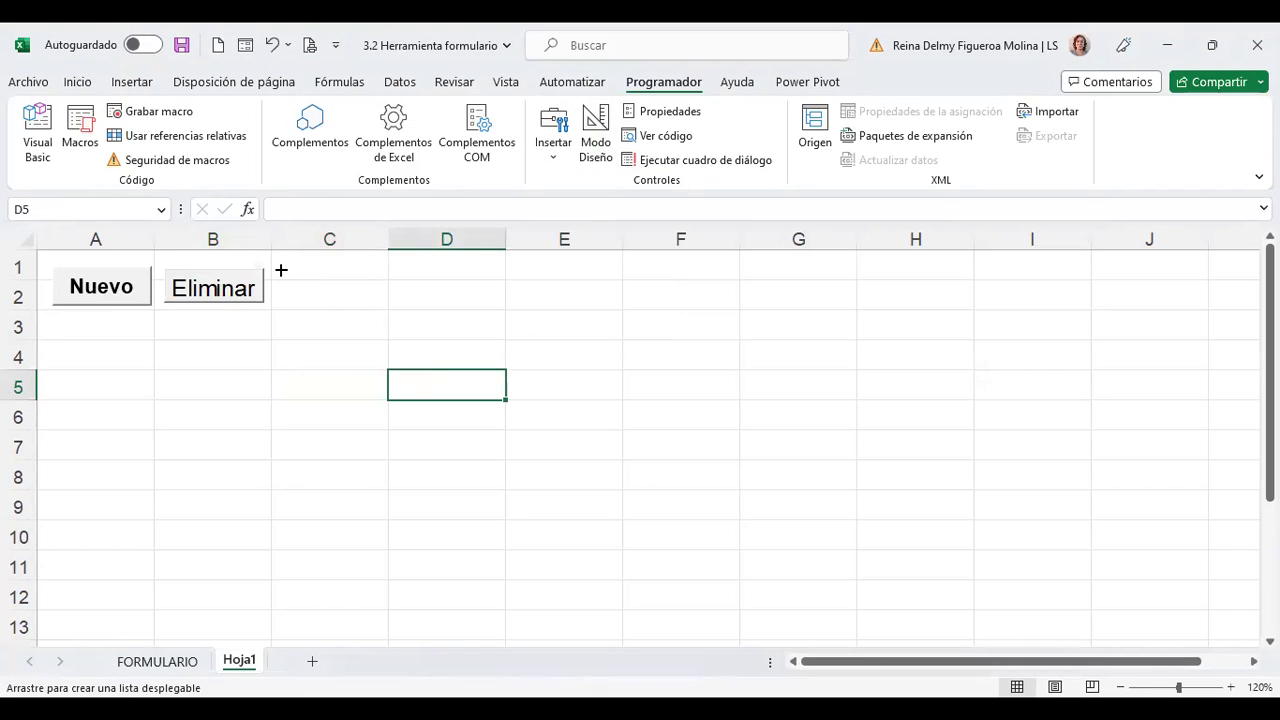
{"action": "left_click", "coordinate": [281, 270]}
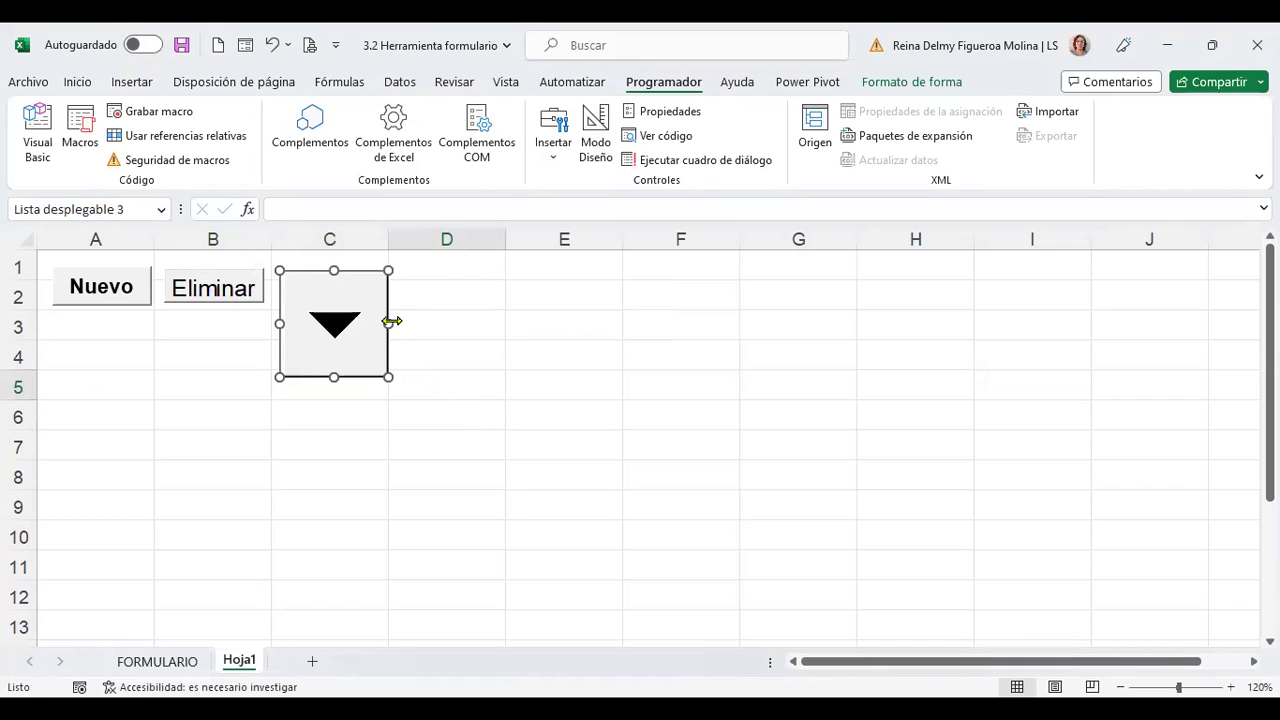
{"action": "left_click_drag", "start_coordinate": [389, 323], "coordinate": [690, 326]}
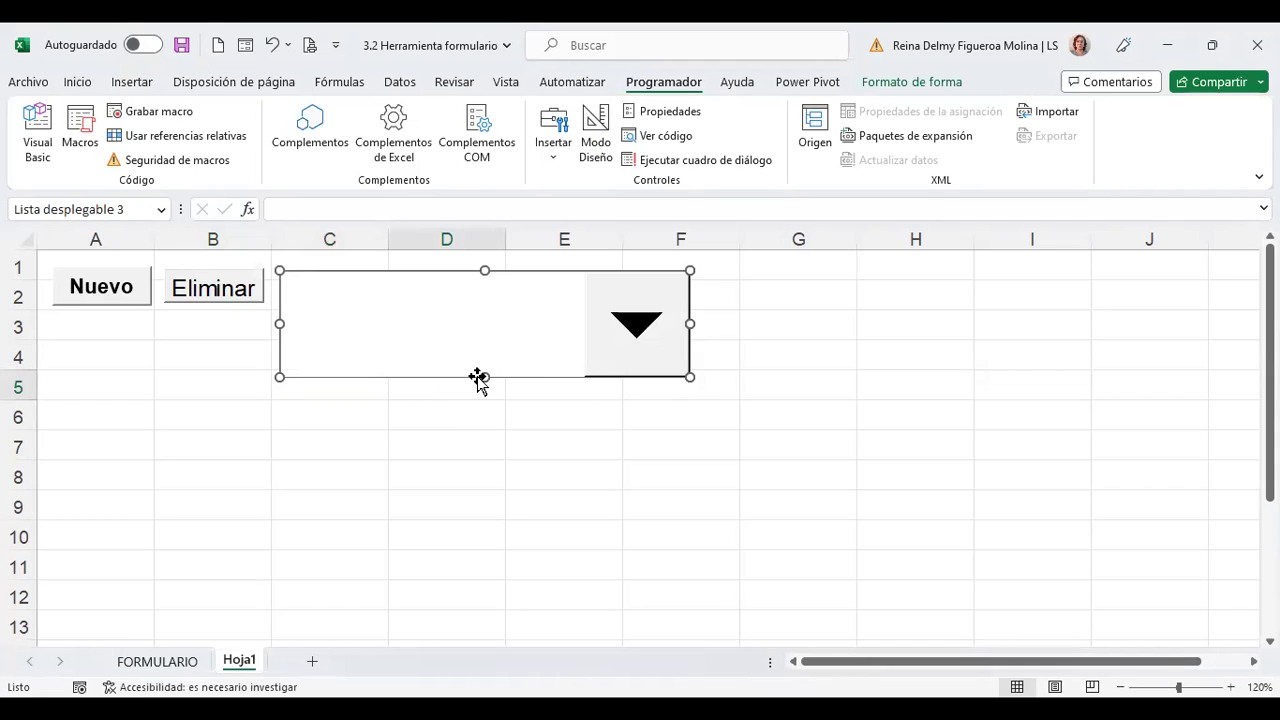
{"action": "left_click_drag", "start_coordinate": [486, 376], "coordinate": [486, 324]}
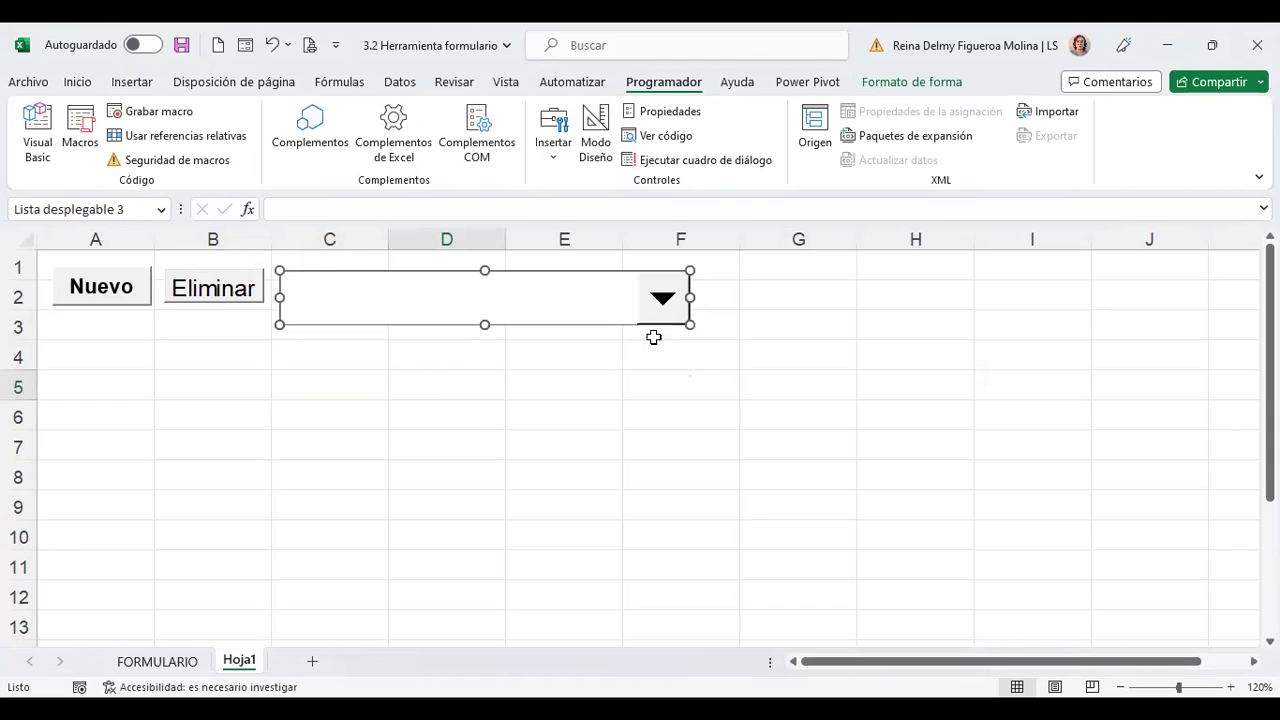
{"action": "left_click_drag", "start_coordinate": [688, 322], "coordinate": [597, 313]}
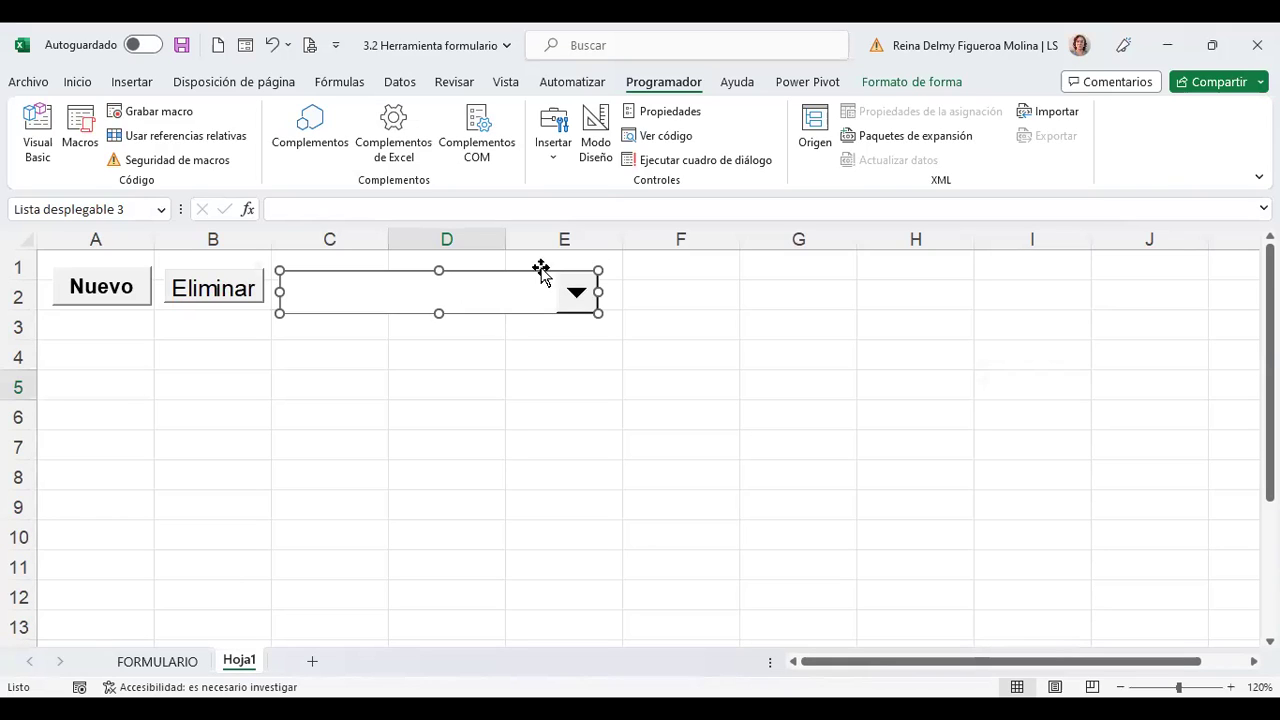
{"action": "left_click", "coordinate": [553, 160]}
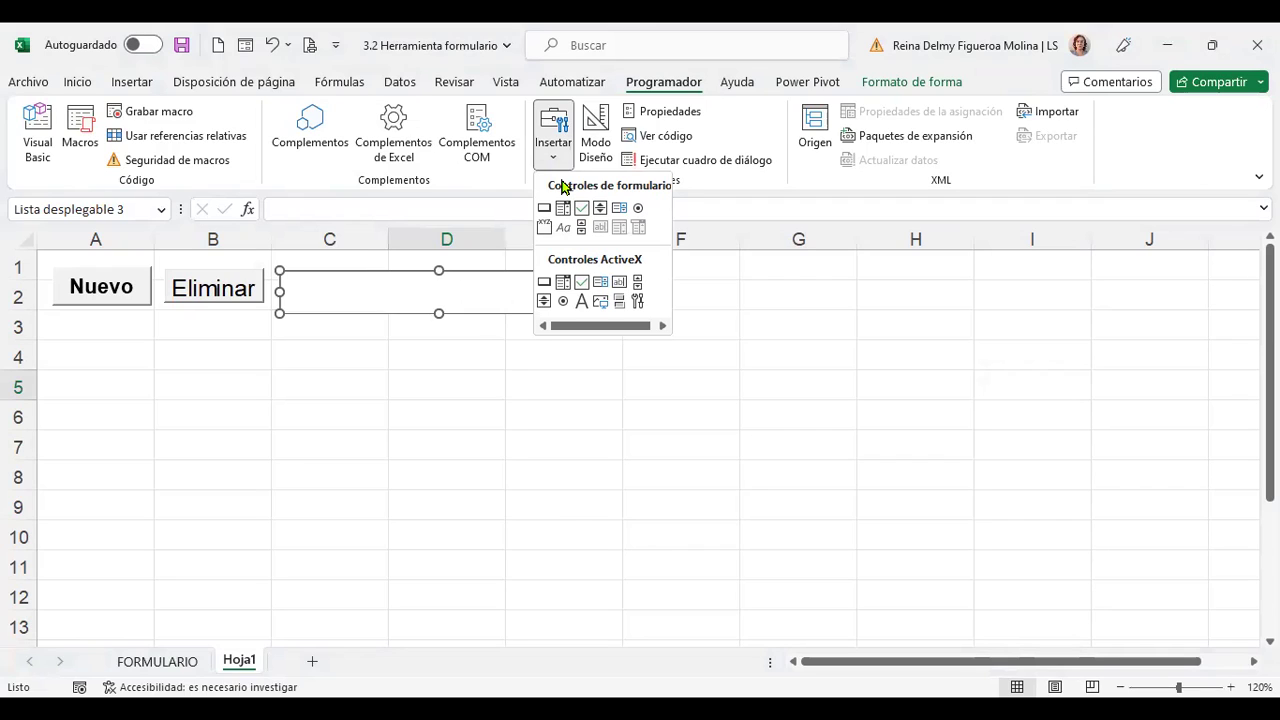
Draw ActiveX combo box ComboBox1 across F2:G2, next to the C2:E2 drop-down list
{"action": "left_click", "coordinate": [812, 441]}
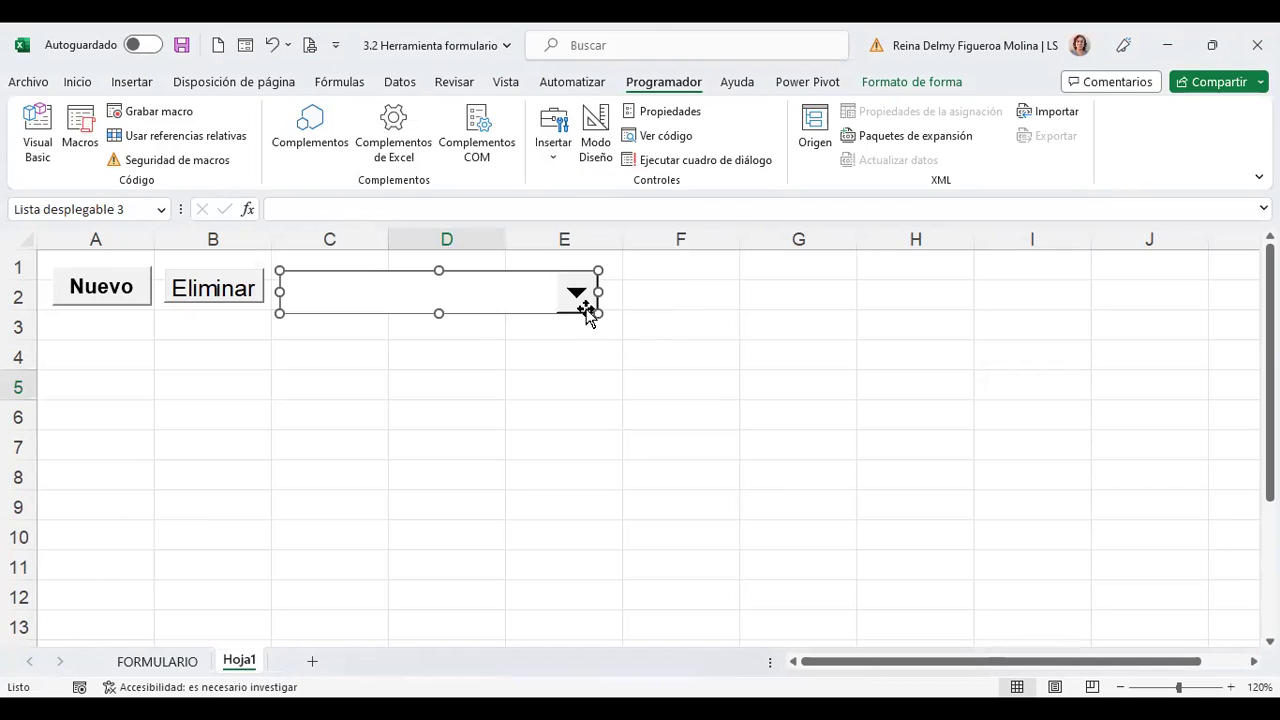
{"action": "left_click", "coordinate": [555, 165]}
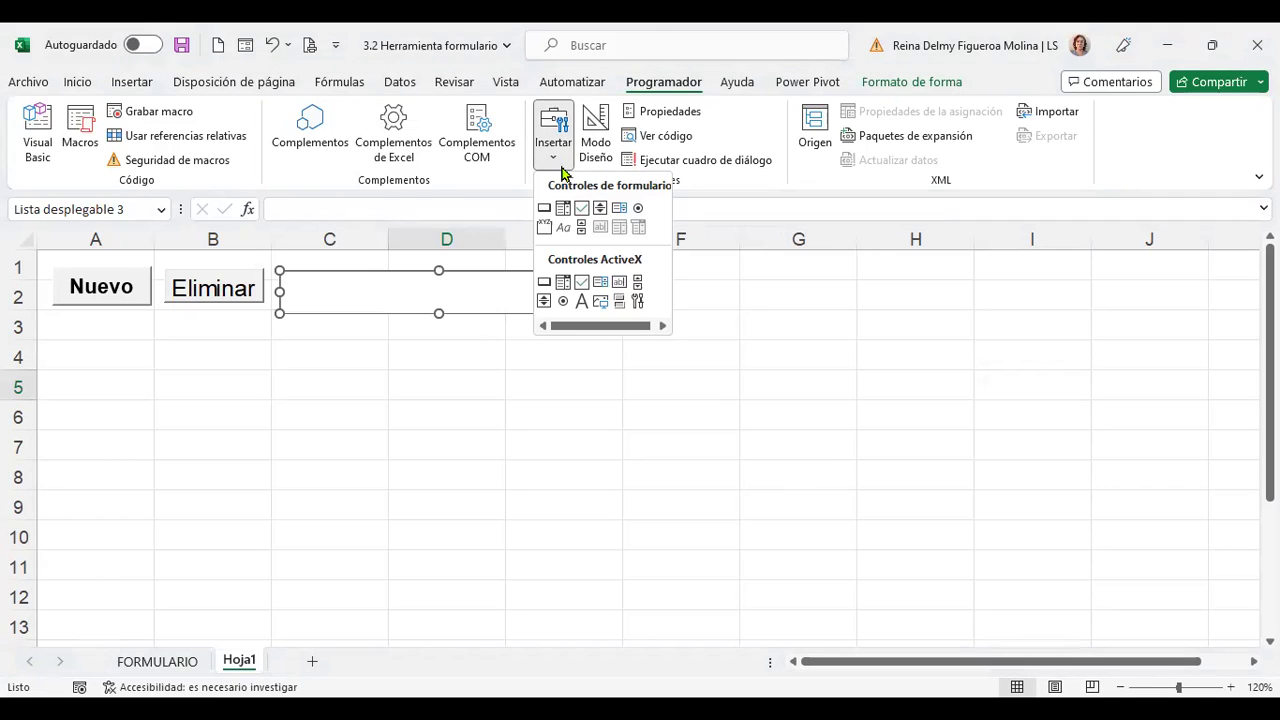
{"action": "left_click", "coordinate": [561, 284]}
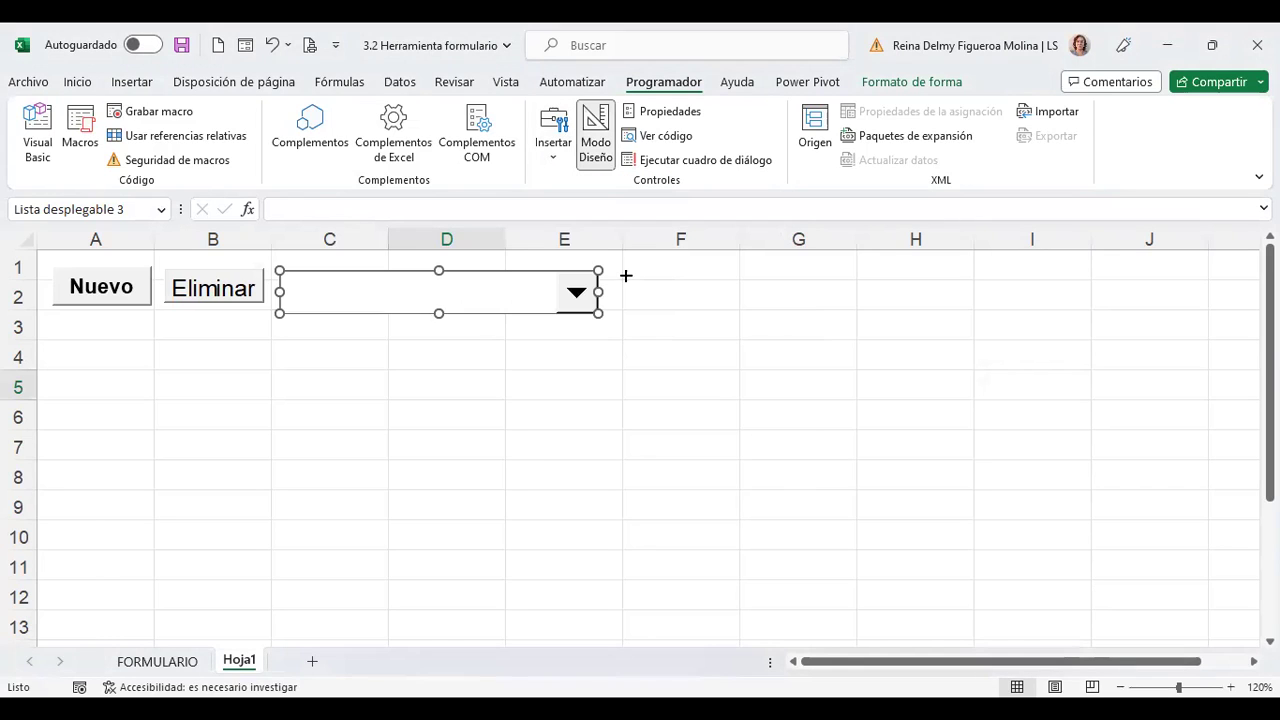
{"action": "left_click_drag", "start_coordinate": [626, 273], "coordinate": [866, 313]}
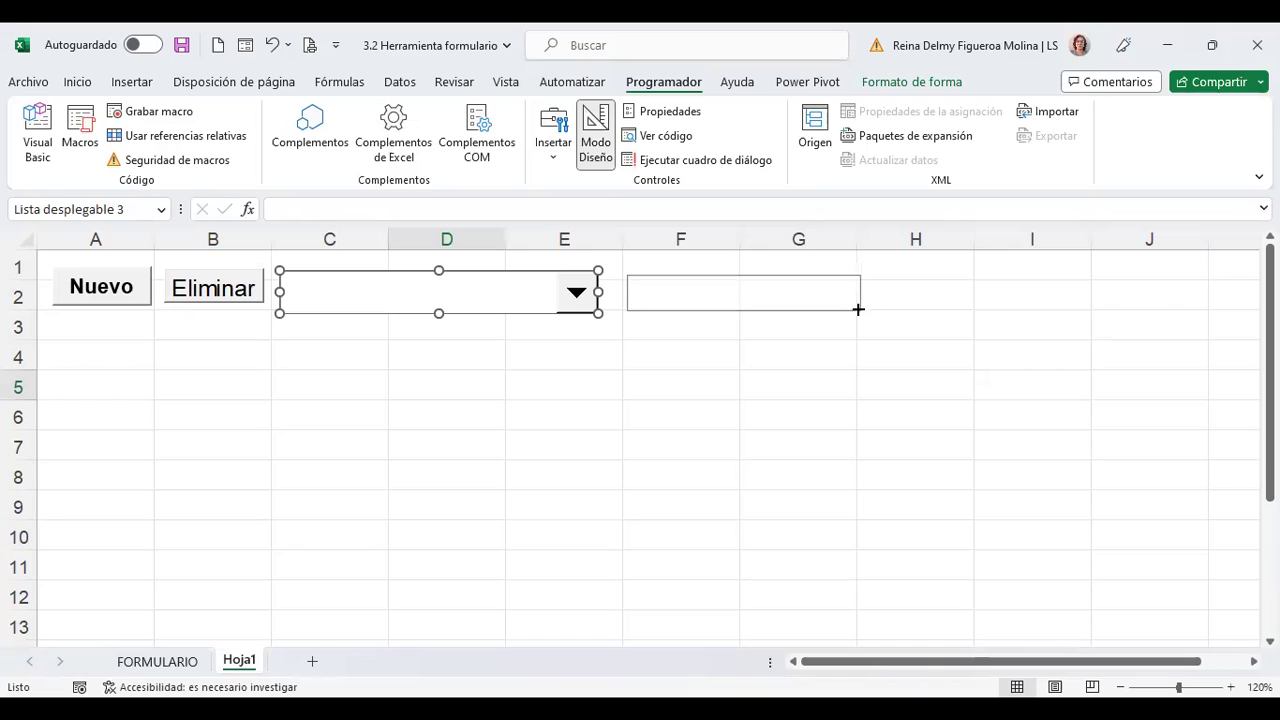
{"action": "left_click", "coordinate": [903, 317]}
{"action": "left_click", "coordinate": [839, 303]}
{"action": "left_click", "coordinate": [533, 305]}
{"action": "left_click", "coordinate": [575, 300]}
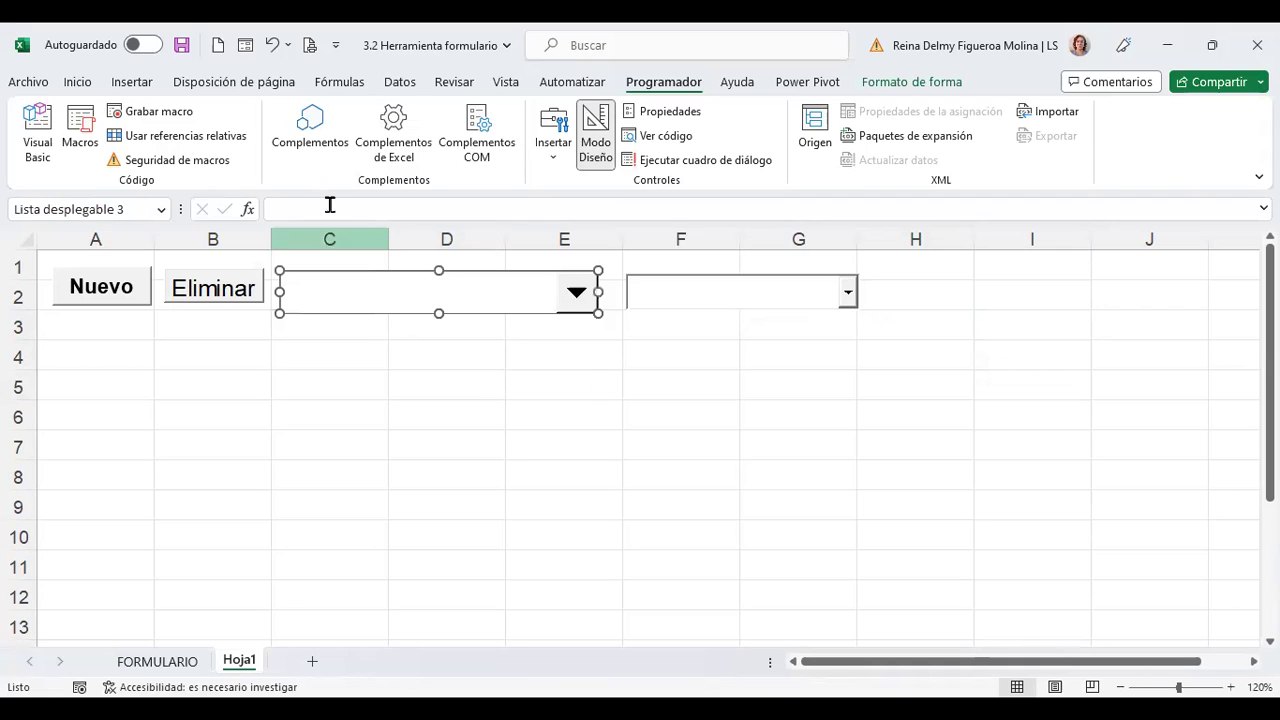
{"action": "left_click", "coordinate": [740, 288]}
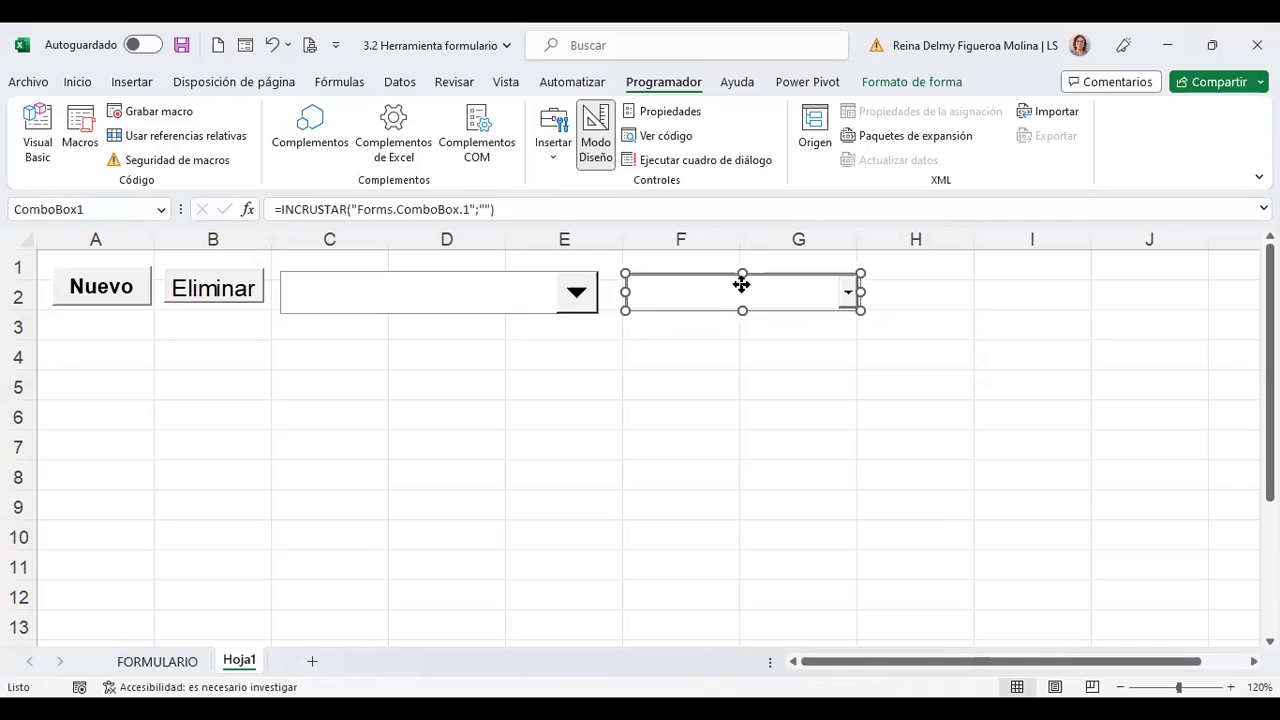
{"action": "right_click", "coordinate": [738, 286]}
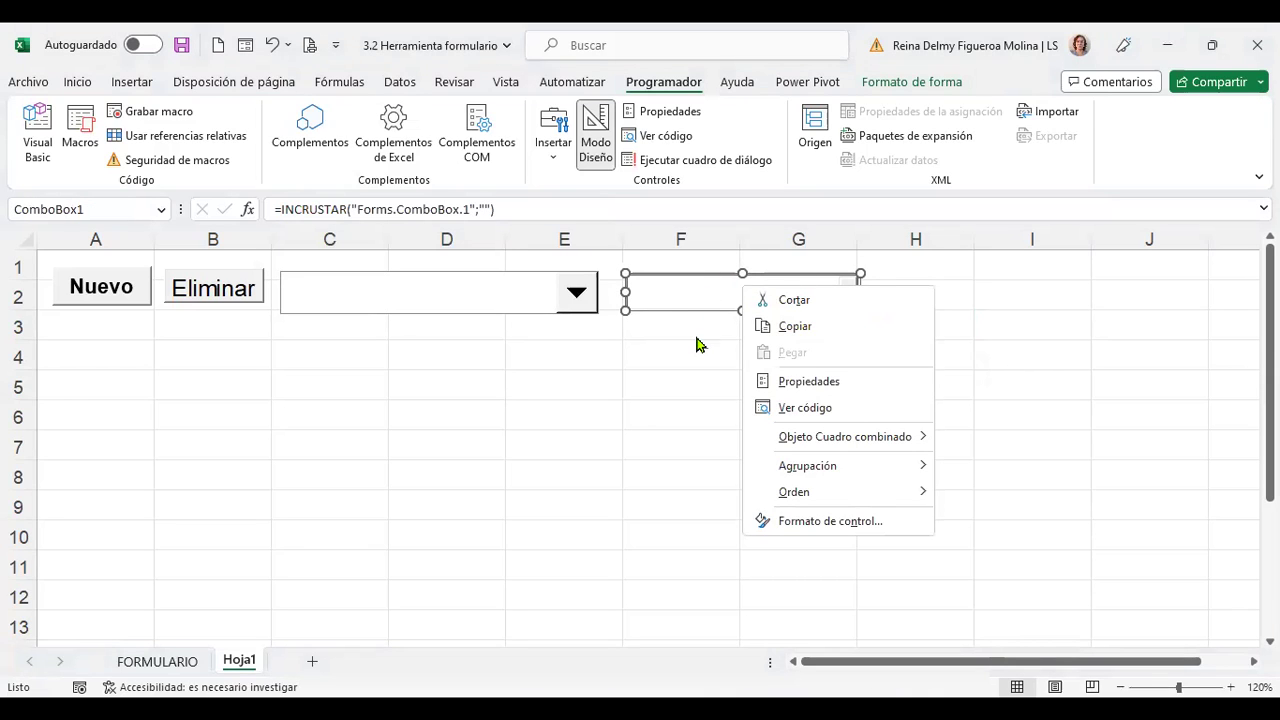
{"action": "key", "text": "Escape"}
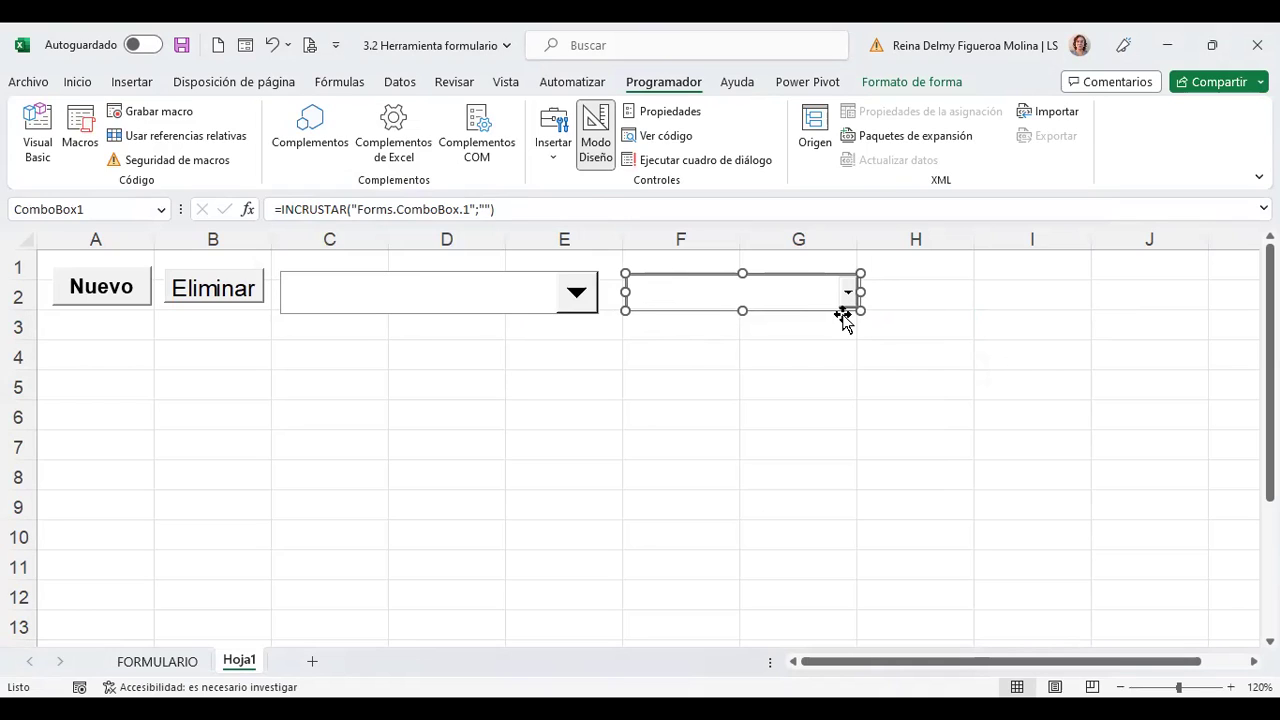
{"action": "left_click", "coordinate": [955, 297]}
{"action": "left_click", "coordinate": [1023, 291]}
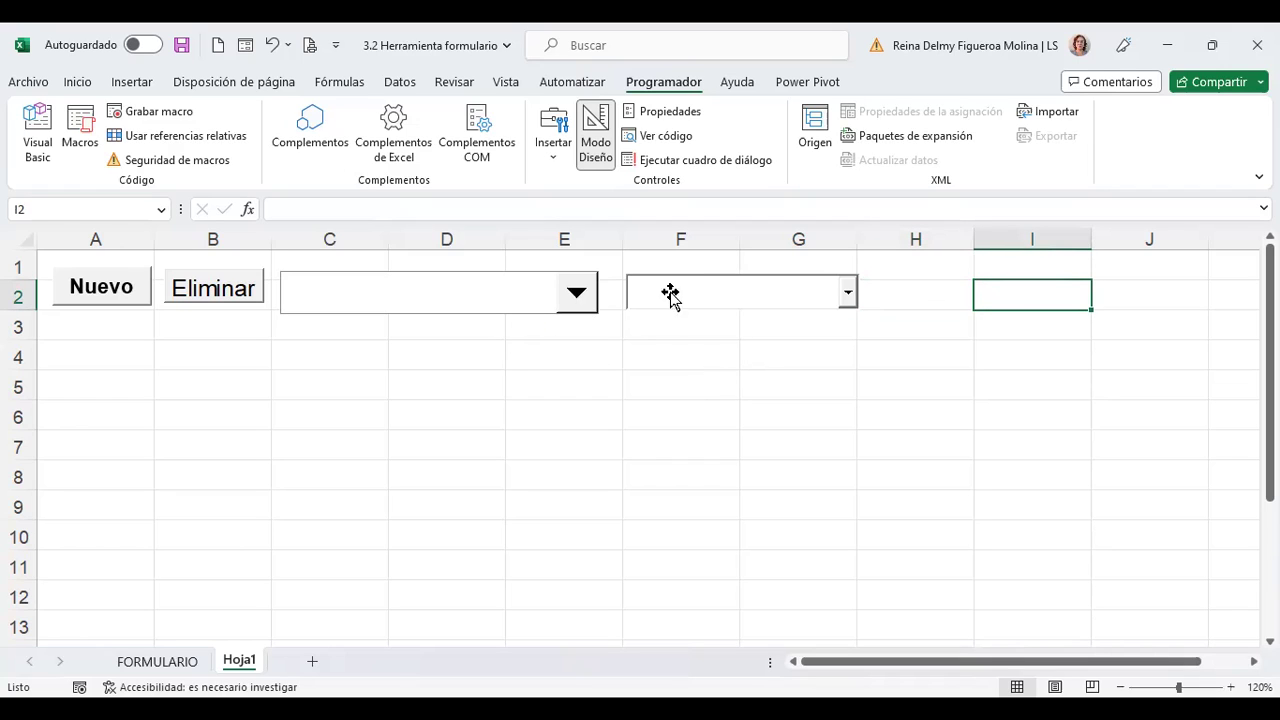
{"action": "left_click", "coordinate": [831, 293]}
Place a form check box at H2 beside the second drop-down
{"action": "left_click", "coordinate": [660, 389]}
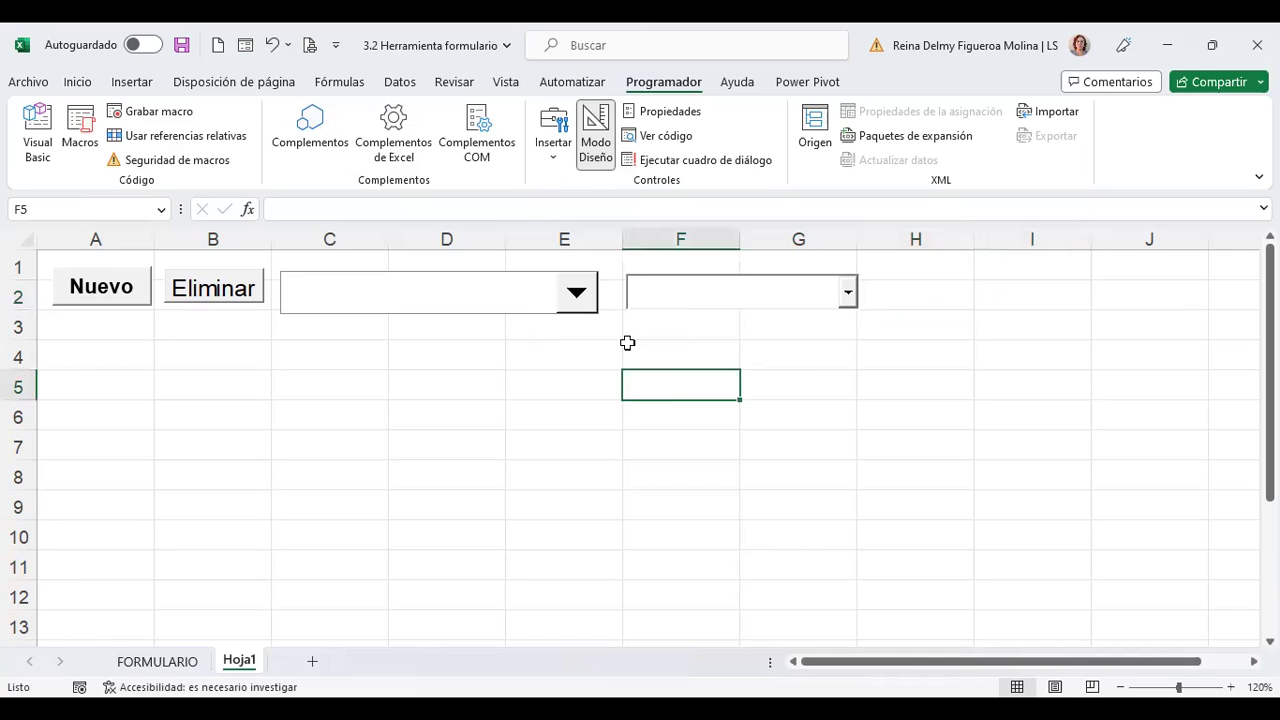
{"action": "left_click", "coordinate": [557, 150]}
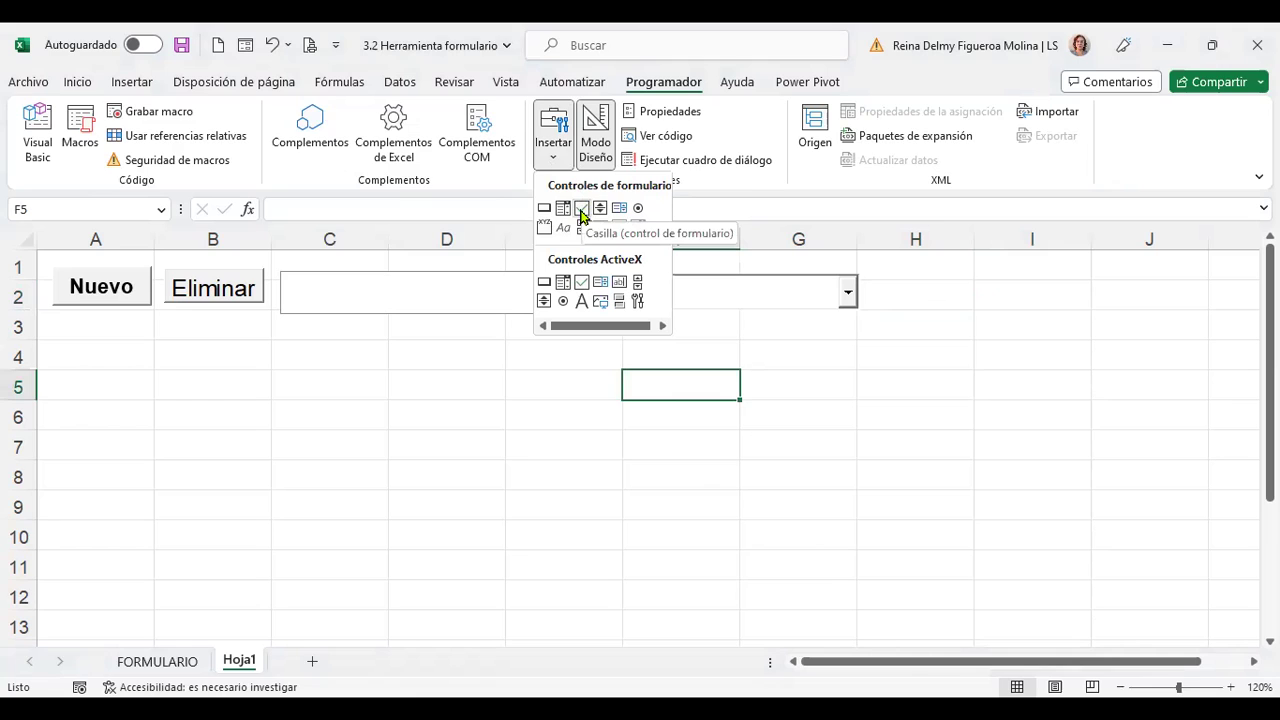
{"action": "left_click", "coordinate": [885, 272]}
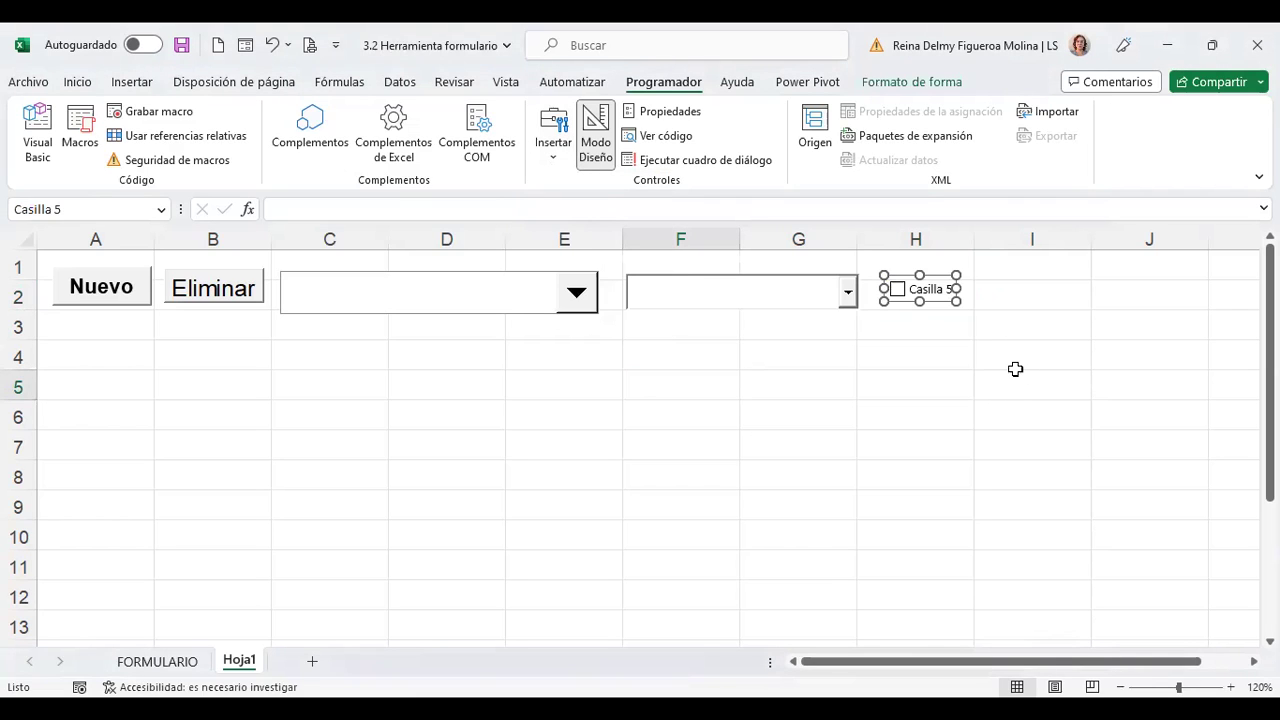
{"action": "left_click", "coordinate": [1015, 329]}
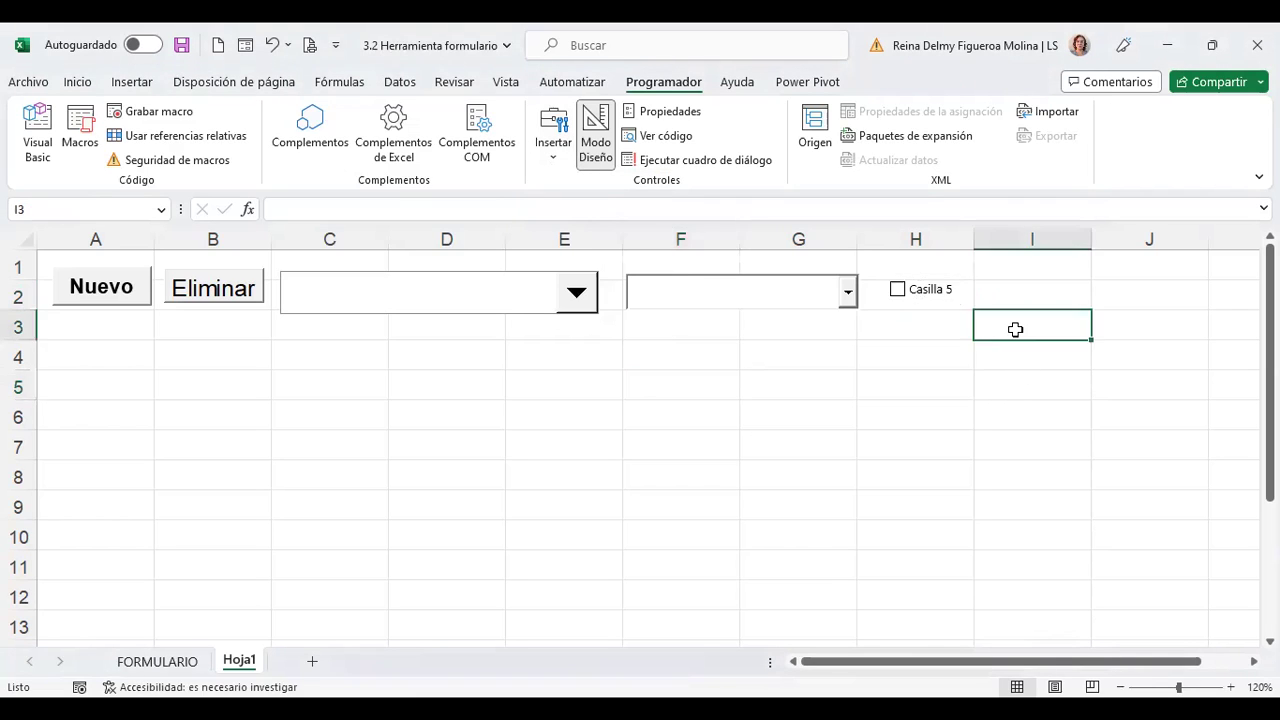
Replace the check box's default Casilla 5 label with Sí
{"action": "left_click", "coordinate": [917, 297]}
{"action": "right_click", "coordinate": [918, 297]}
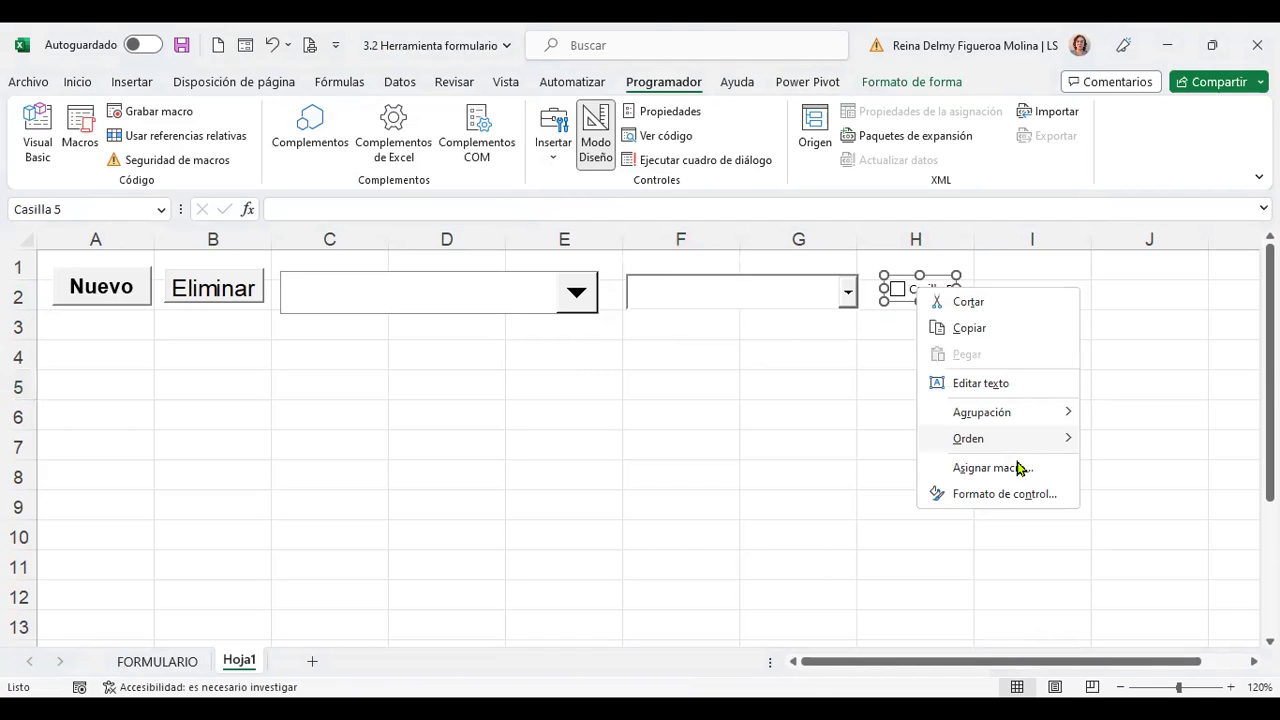
{"action": "left_click", "coordinate": [1054, 378]}
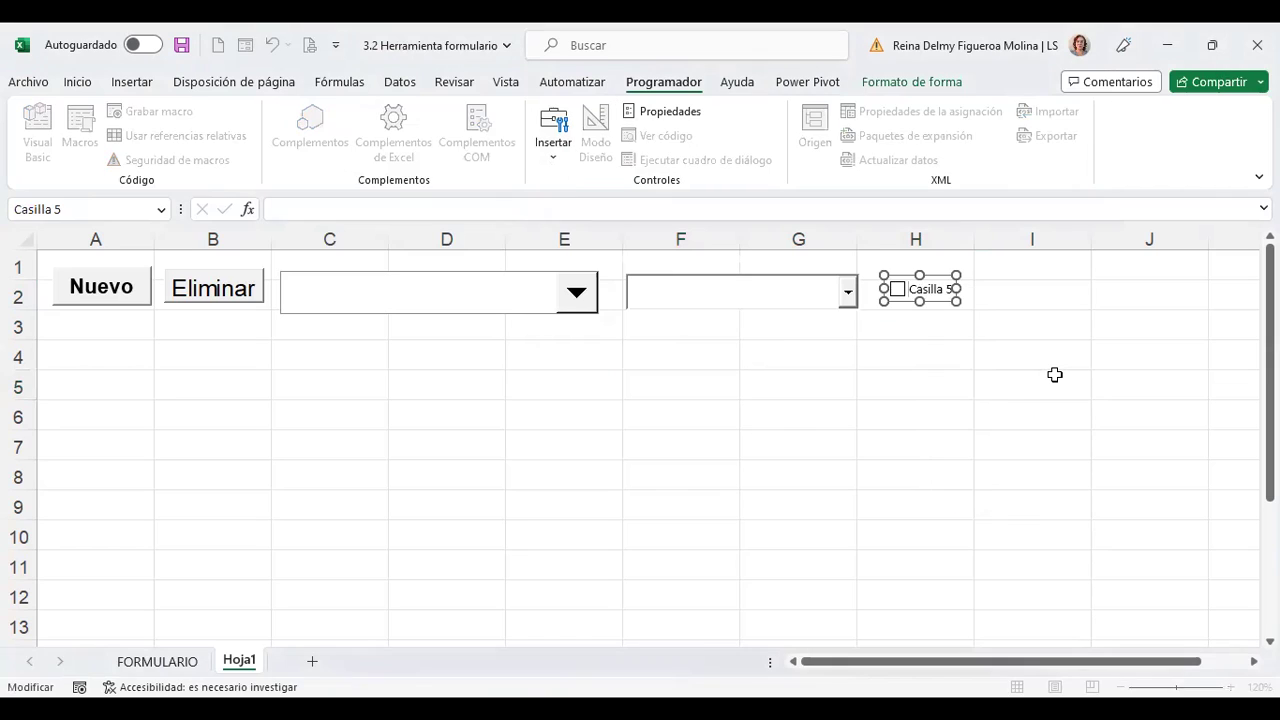
{"action": "key", "text": "Delete"}
{"action": "key", "text": "Delete"}
{"action": "key", "text": "Delete"}
{"action": "left_click", "coordinate": [1054, 374]}
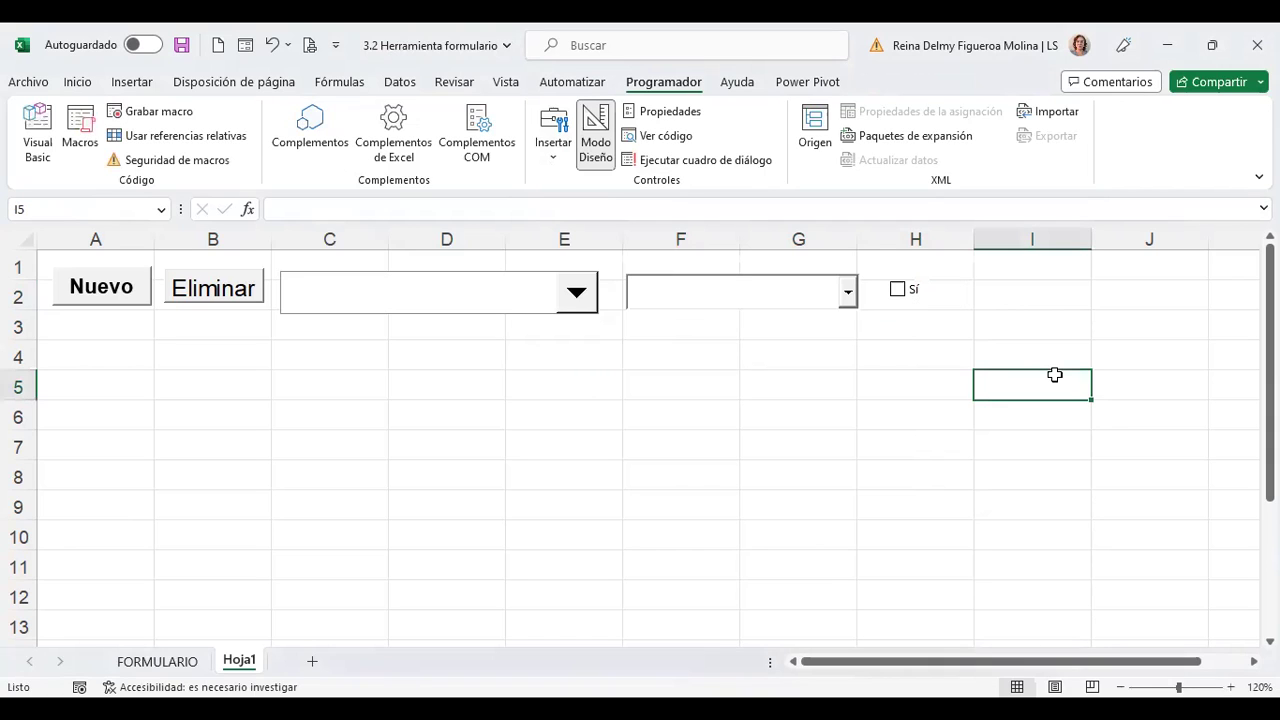
Place an ActiveX check box in I2, next to the Sí check box
{"action": "left_click", "coordinate": [559, 163]}
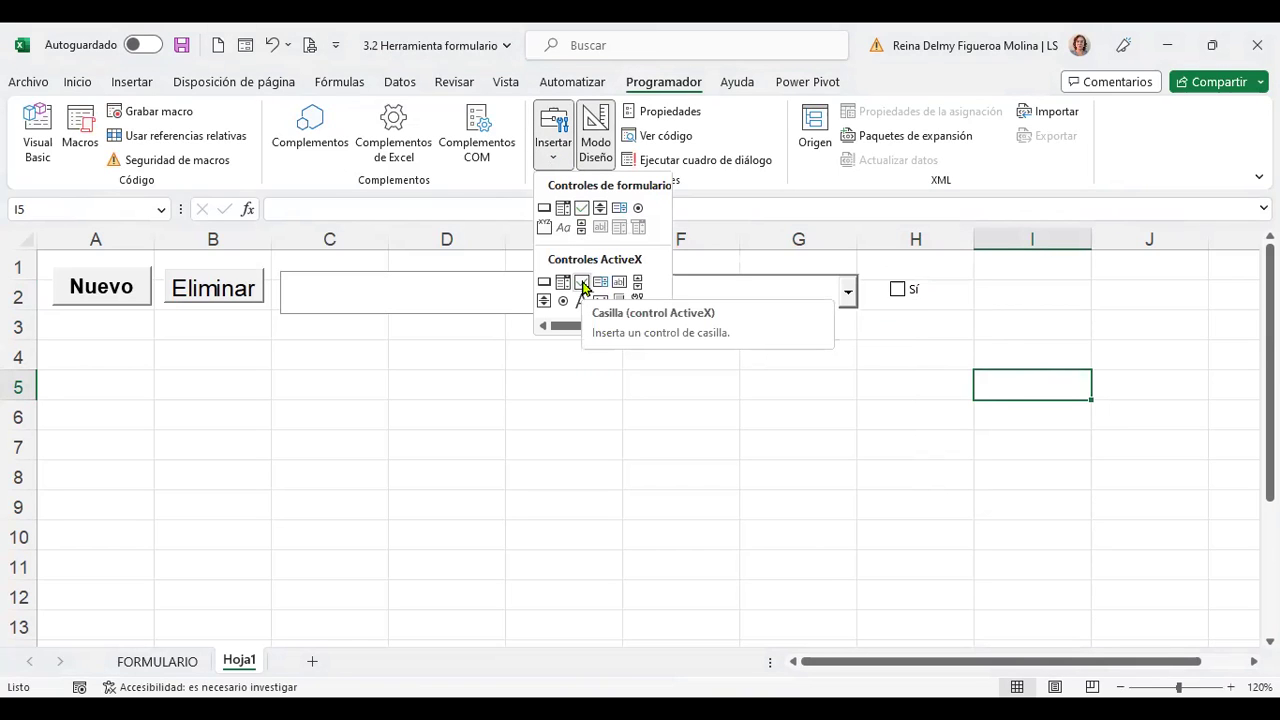
{"action": "left_click", "coordinate": [972, 280]}
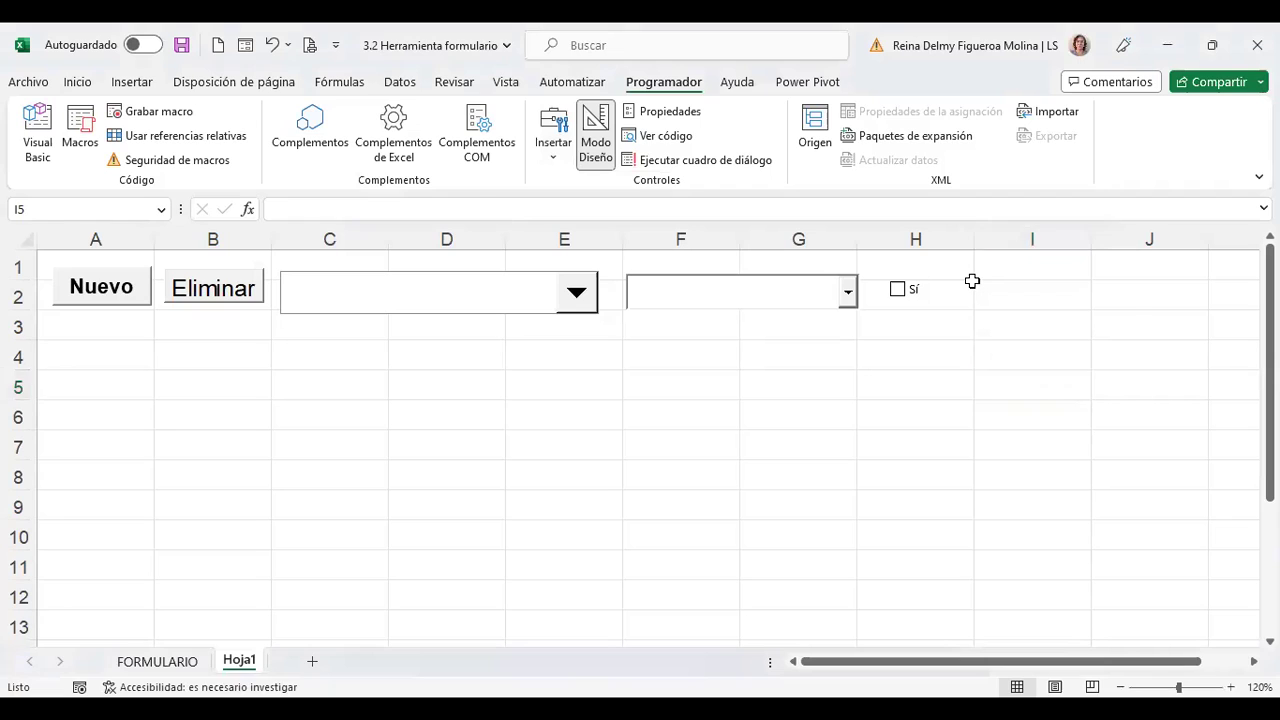
{"action": "left_click_drag", "start_coordinate": [1034, 318], "coordinate": [1030, 277]}
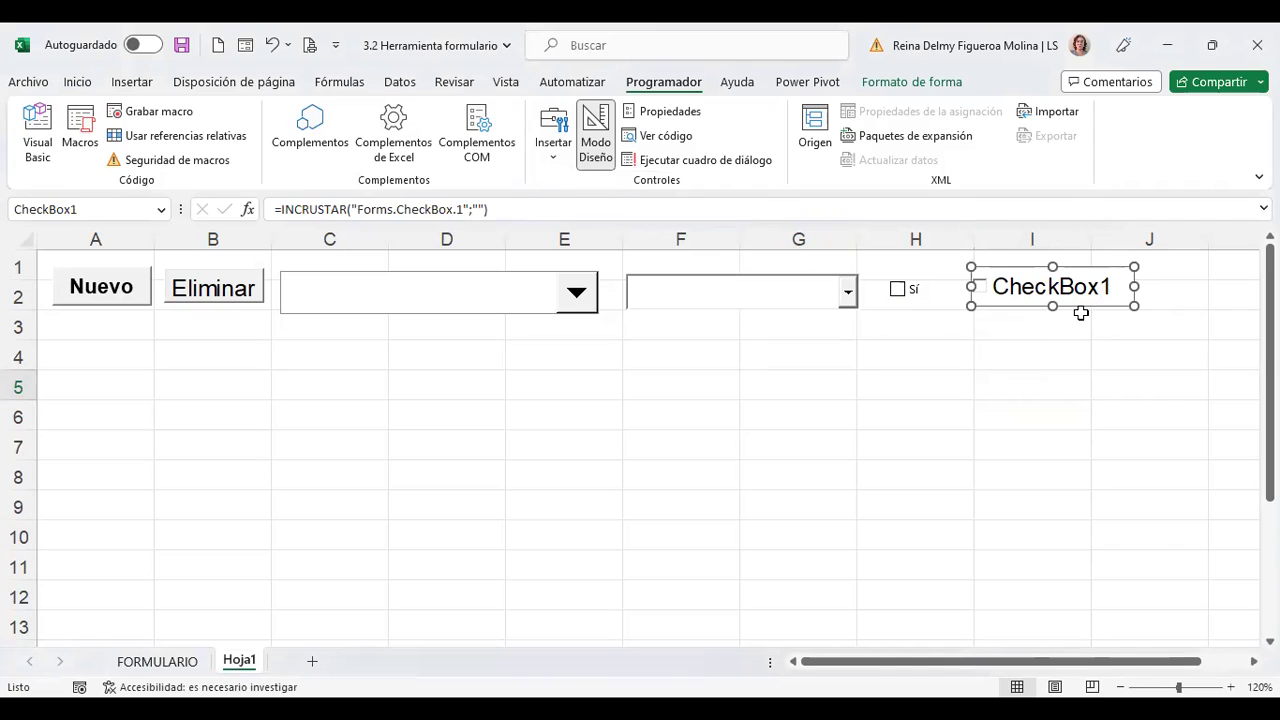
Change the check box caption from CheckBox1 to Mensual
{"action": "right_click", "coordinate": [1011, 284]}
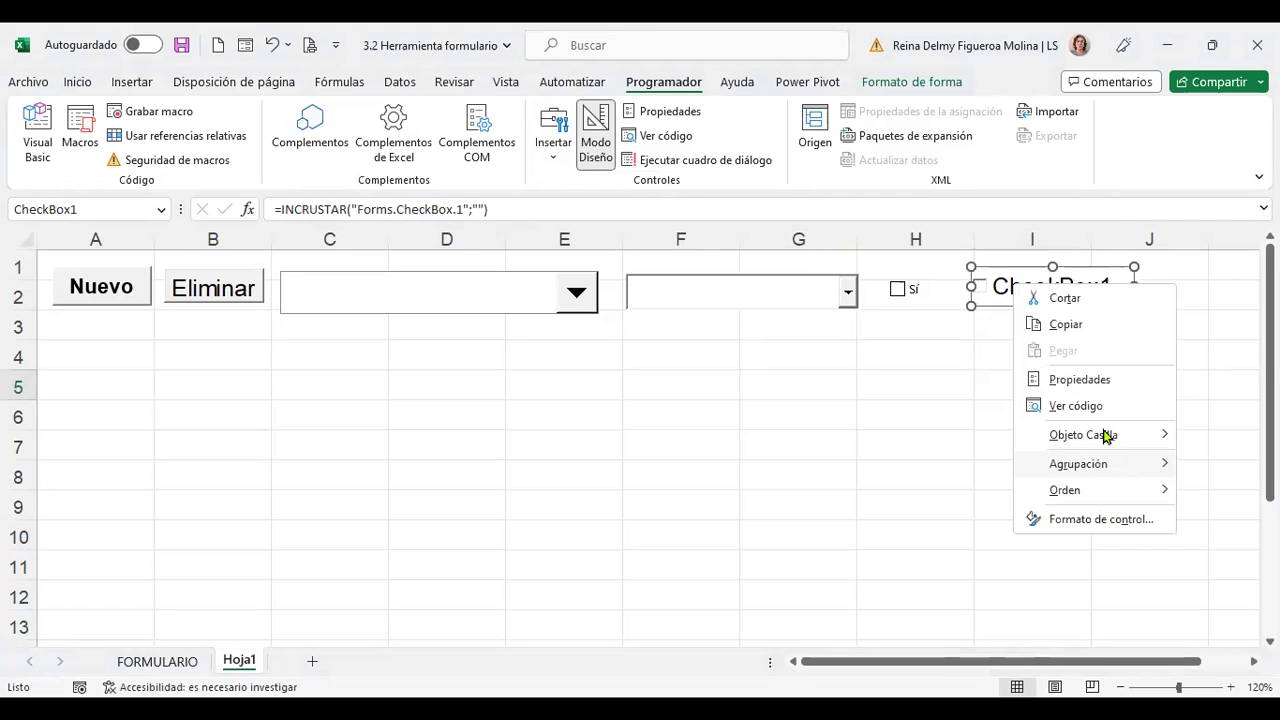
{"action": "key", "text": "o"}
{"action": "key", "text": "e"}
{"action": "key", "text": "BackSpace"}
{"action": "key", "text": "BackSpace"}
{"action": "key", "text": "BackSpace"}
{"action": "key", "text": "BackSpace"}
{"action": "key", "text": "BackSpace"}
{"action": "key", "text": "BackSpace"}
{"action": "key", "text": "BackSpace"}
{"action": "key", "text": "BackSpace"}
{"action": "key", "text": "BackSpace"}
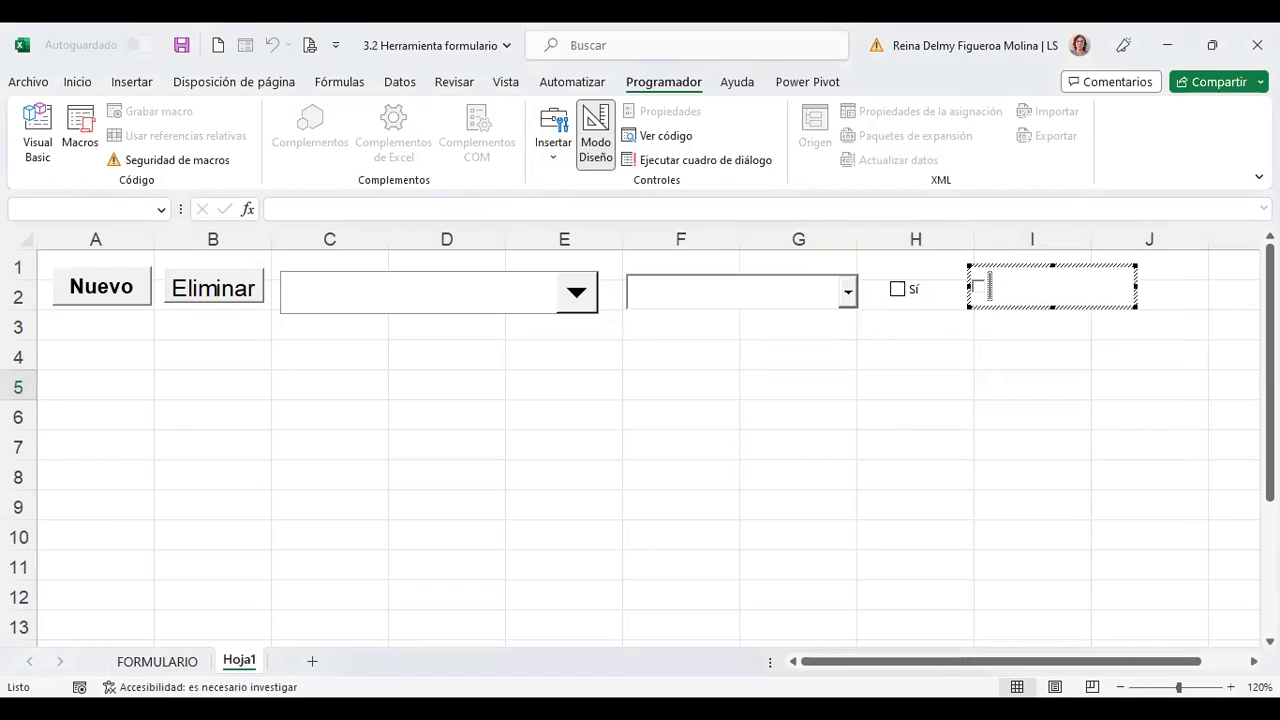
{"action": "type", "text": "Mensual"}
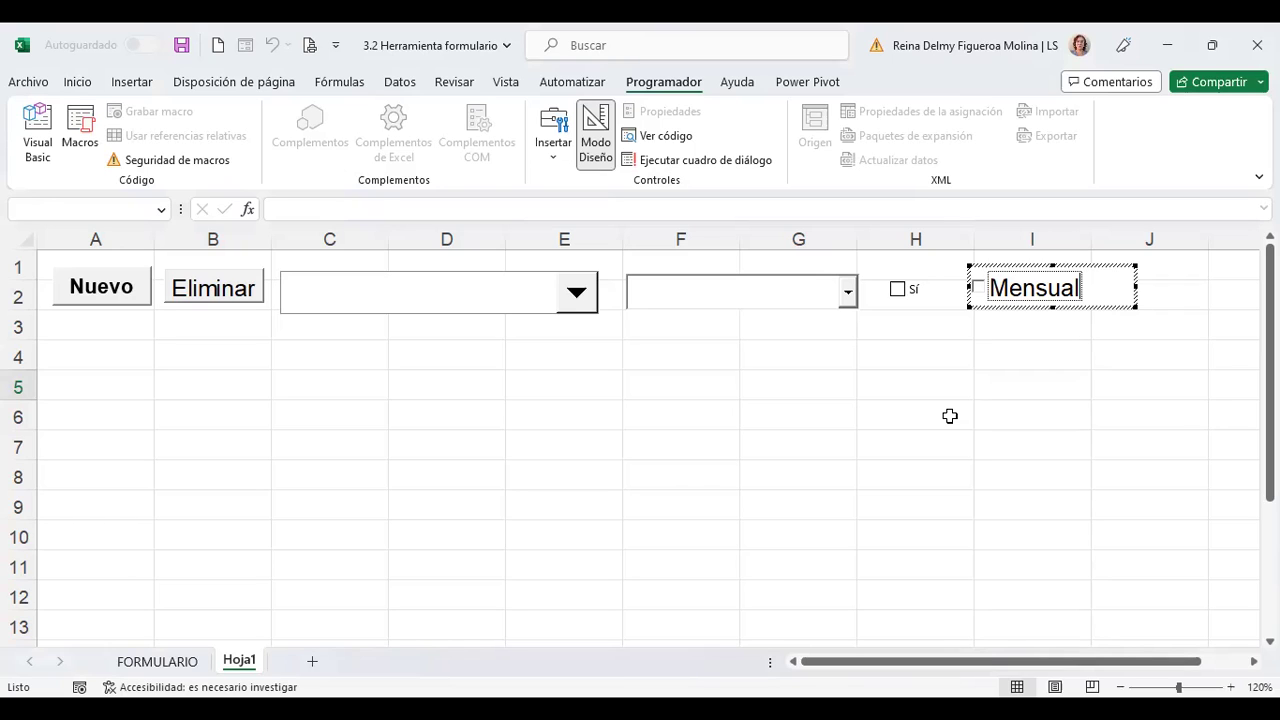
{"action": "left_click", "coordinate": [950, 416]}
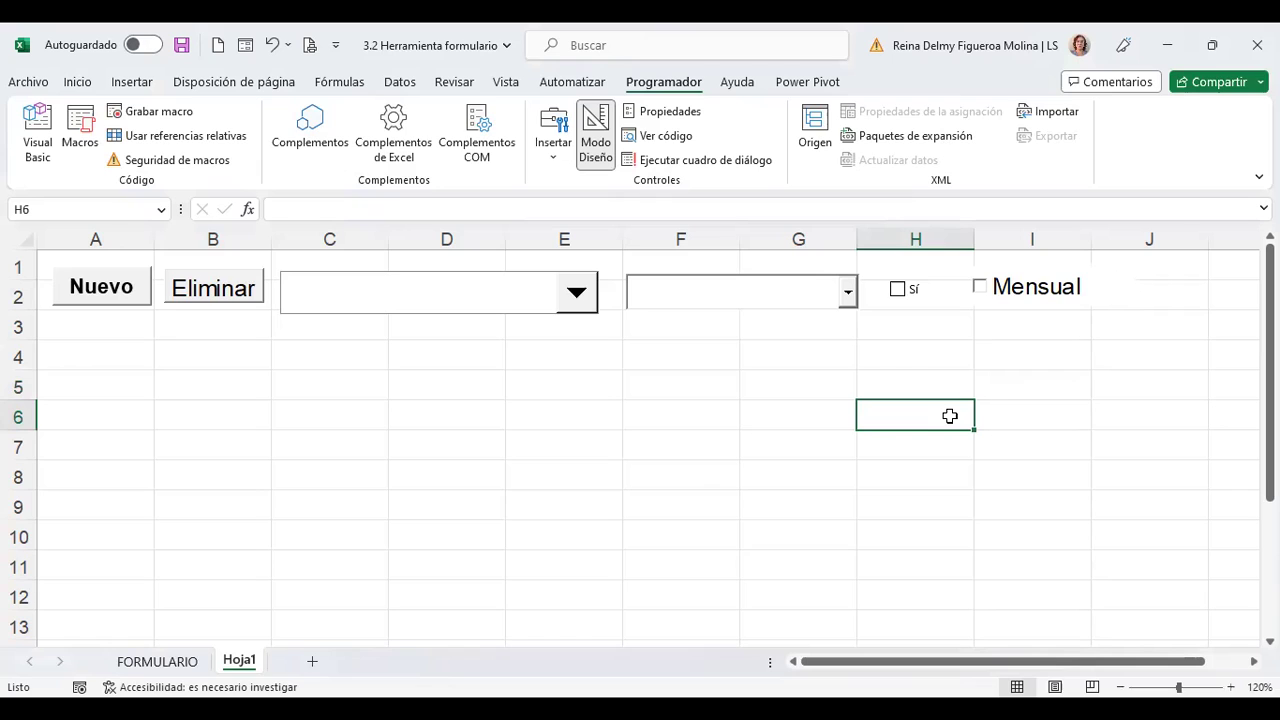
Move the Mensual check box slightly within I2 using Mover aquí
{"action": "left_click", "coordinate": [1048, 288]}
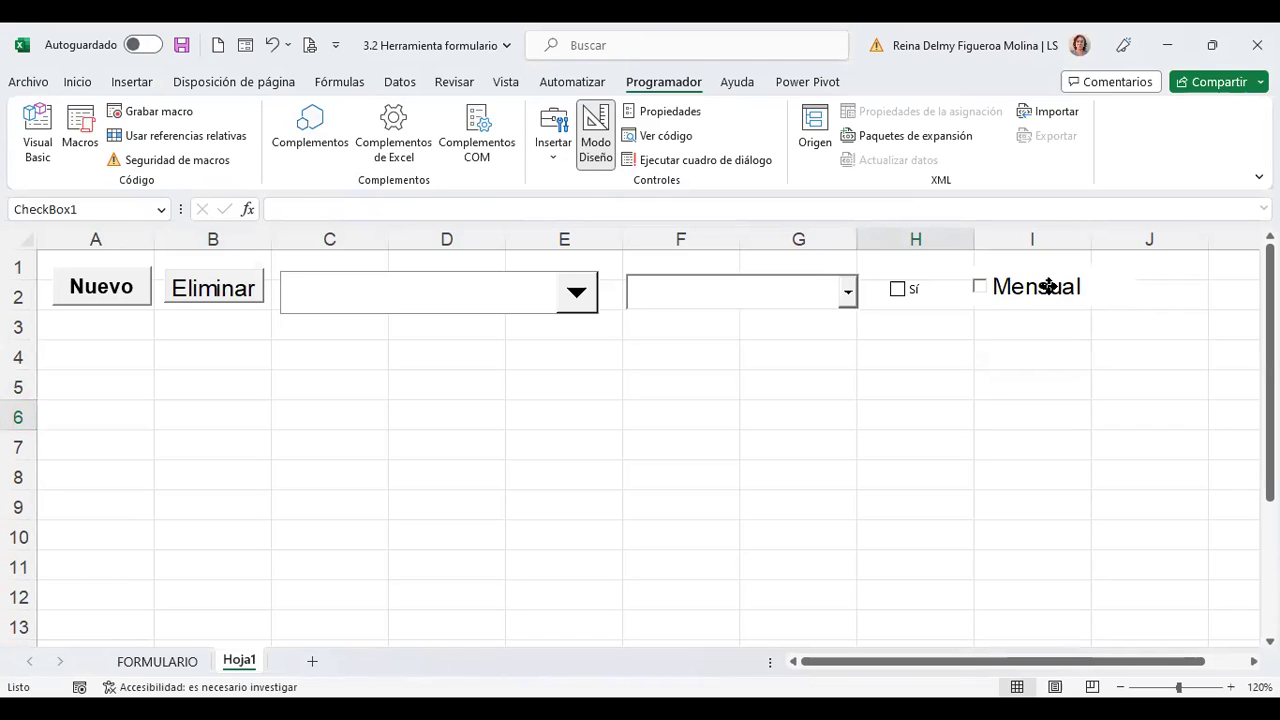
{"action": "right_click", "coordinate": [1052, 294]}
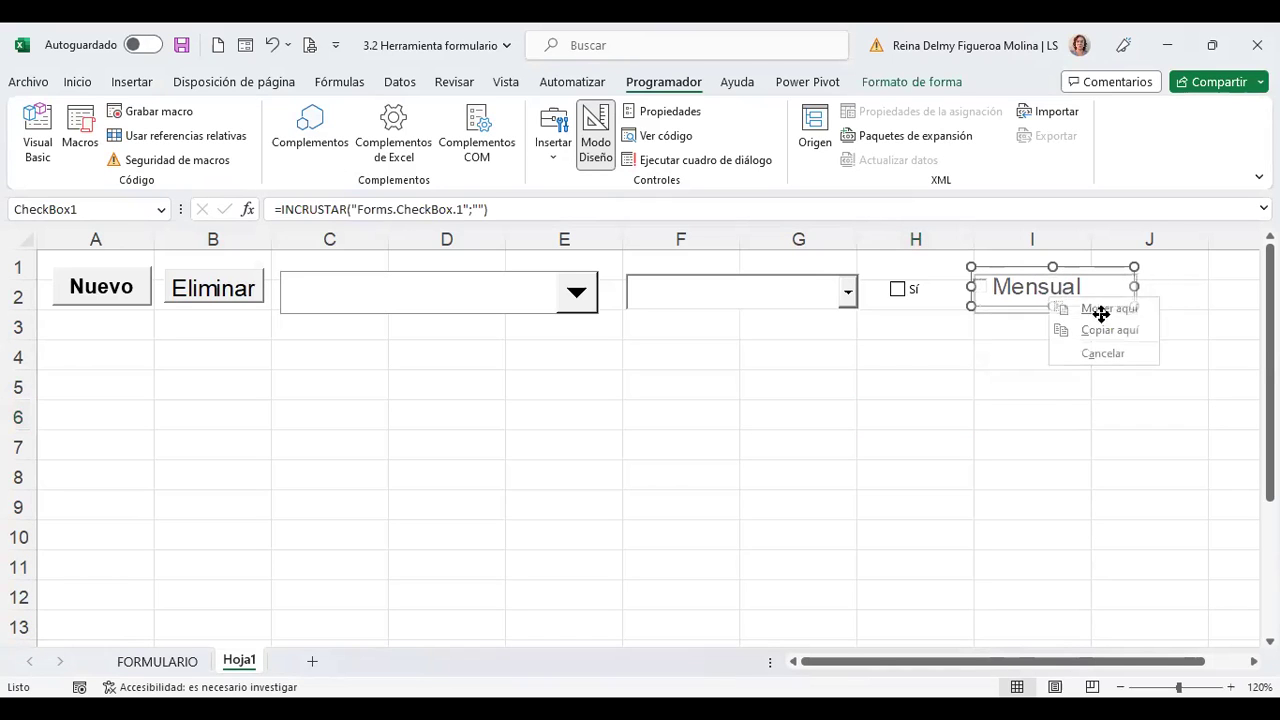
{"action": "left_click", "coordinate": [1110, 308]}
{"action": "left_click", "coordinate": [1042, 384]}
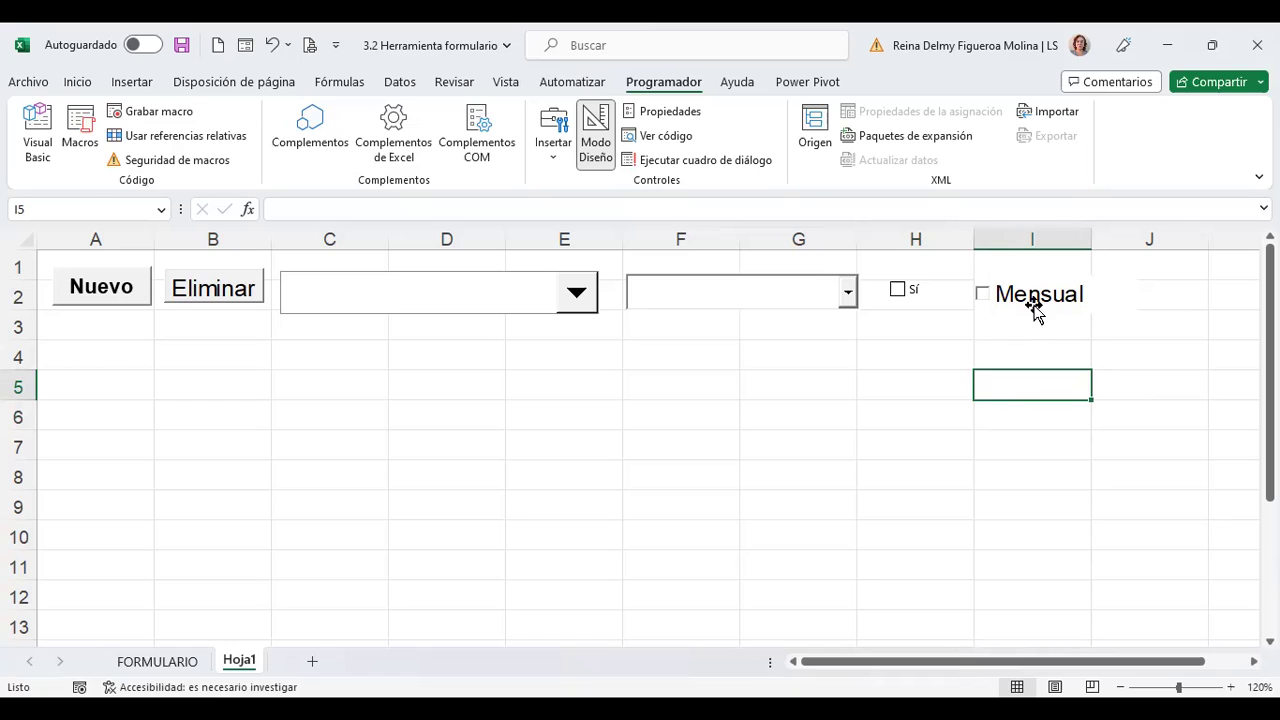
Select the Sí and Mensual check boxes in turn to compare their alignment
{"action": "left_click", "coordinate": [914, 292]}
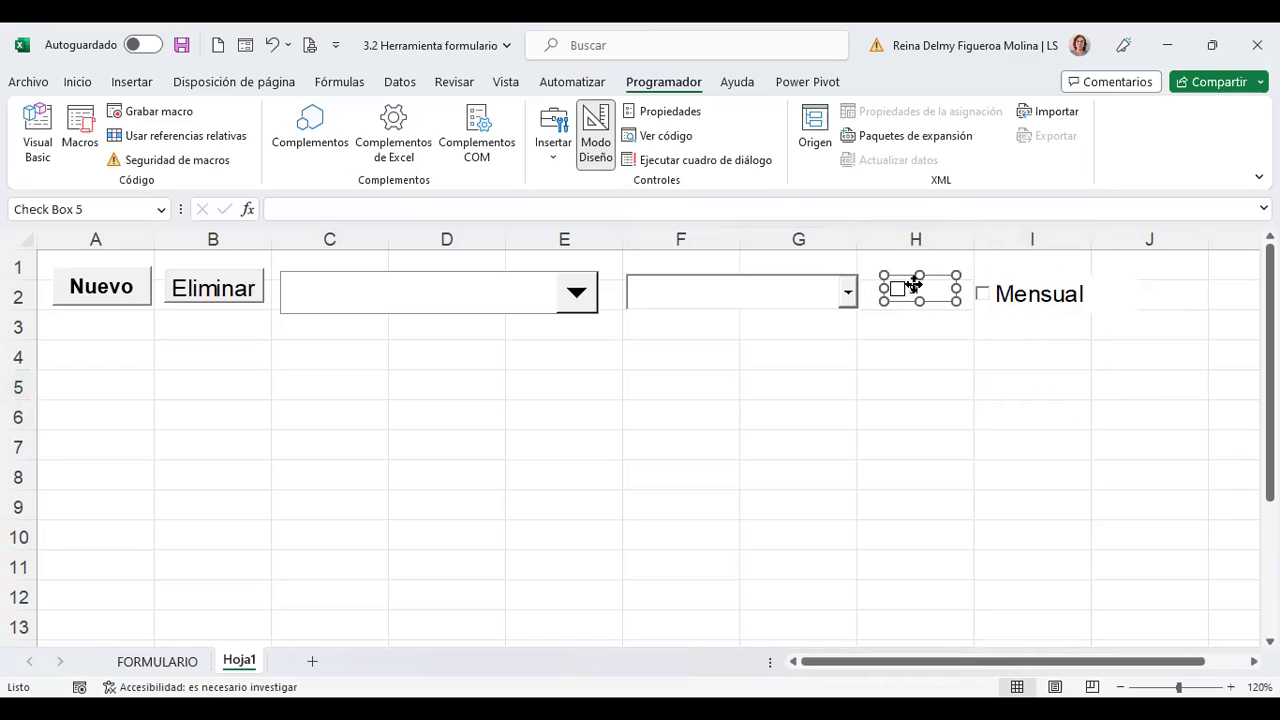
{"action": "key", "text": "shift+F10"}
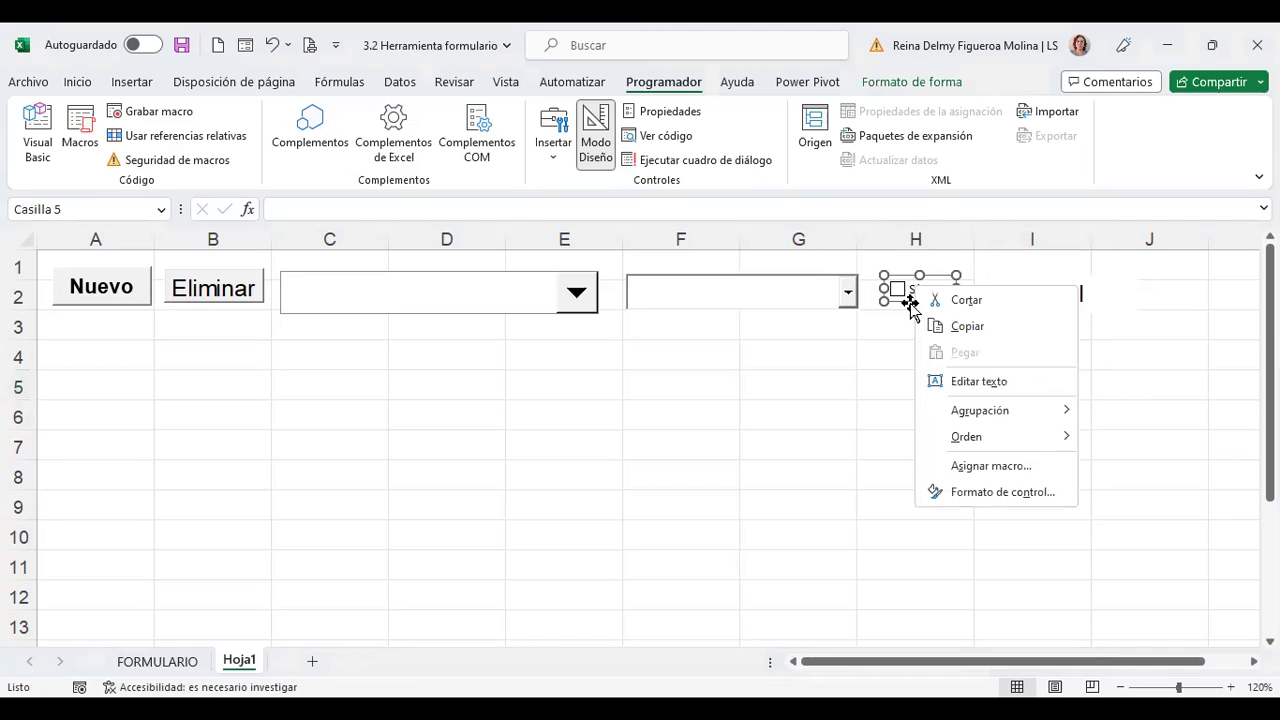
{"action": "left_click", "coordinate": [906, 294]}
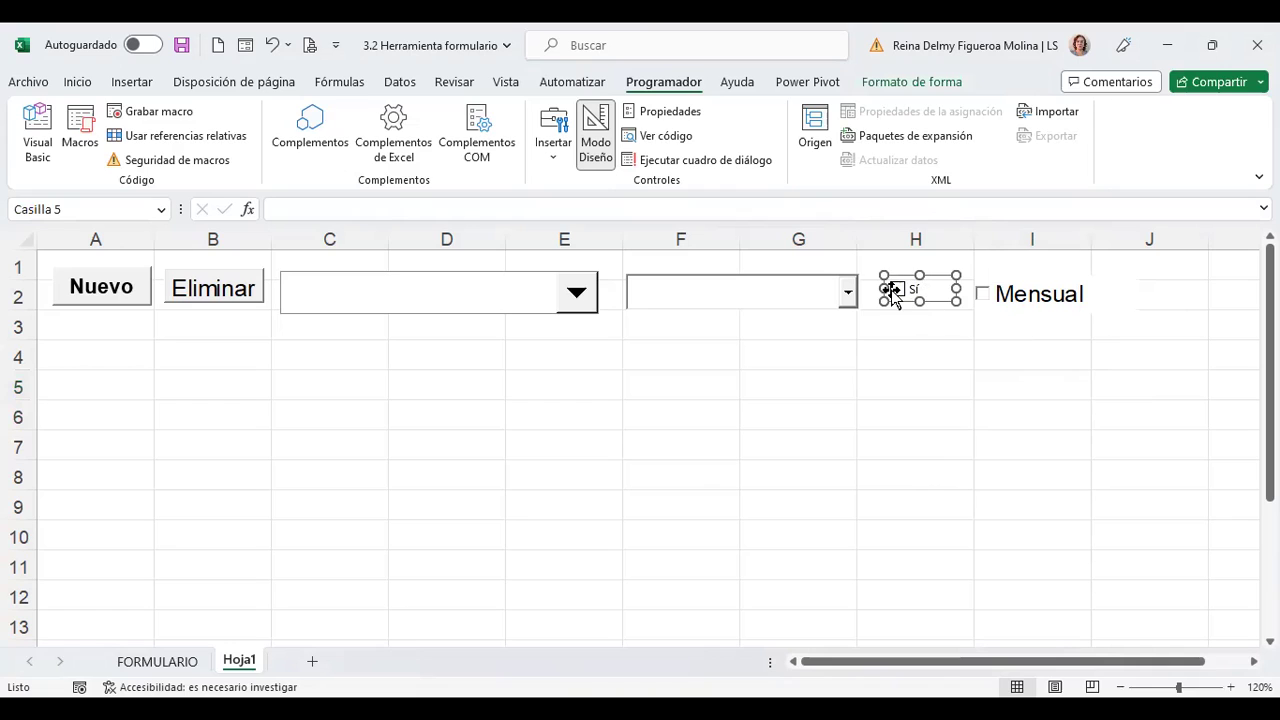
{"action": "left_click", "coordinate": [1032, 296]}
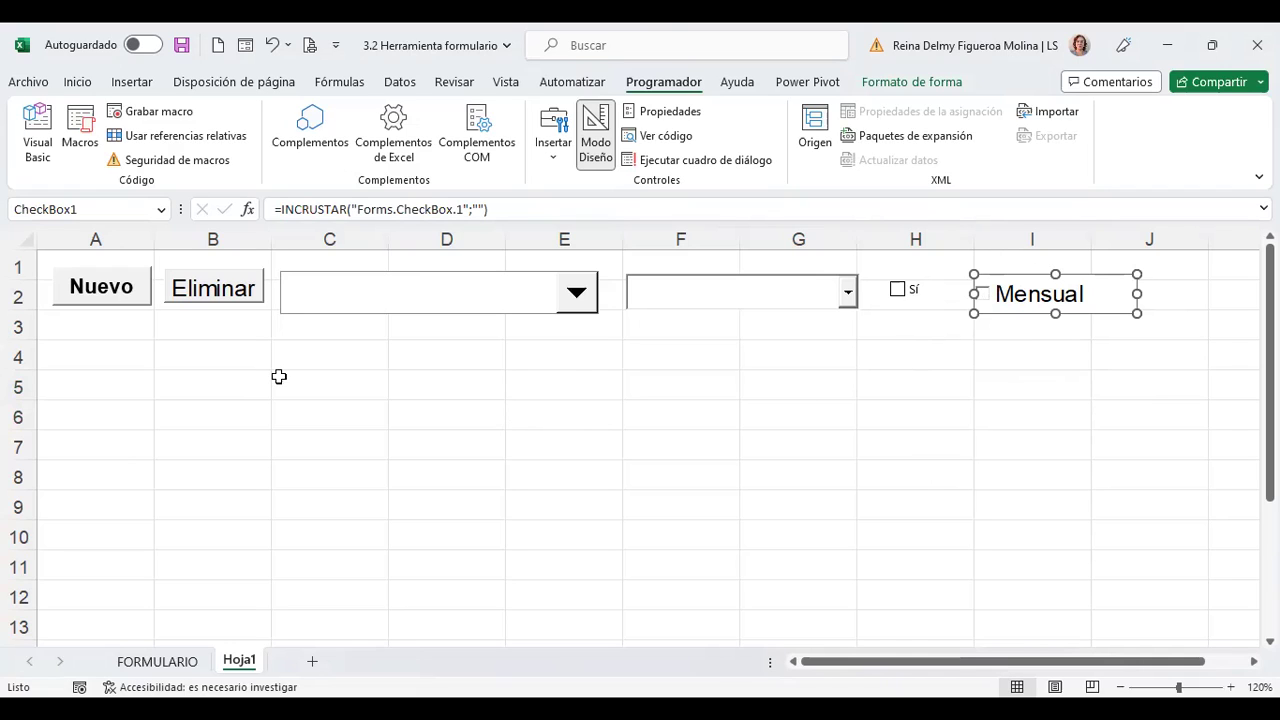
Draw a form spin button in column B and move it into B4 below Eliminar
{"action": "left_click", "coordinate": [552, 150]}
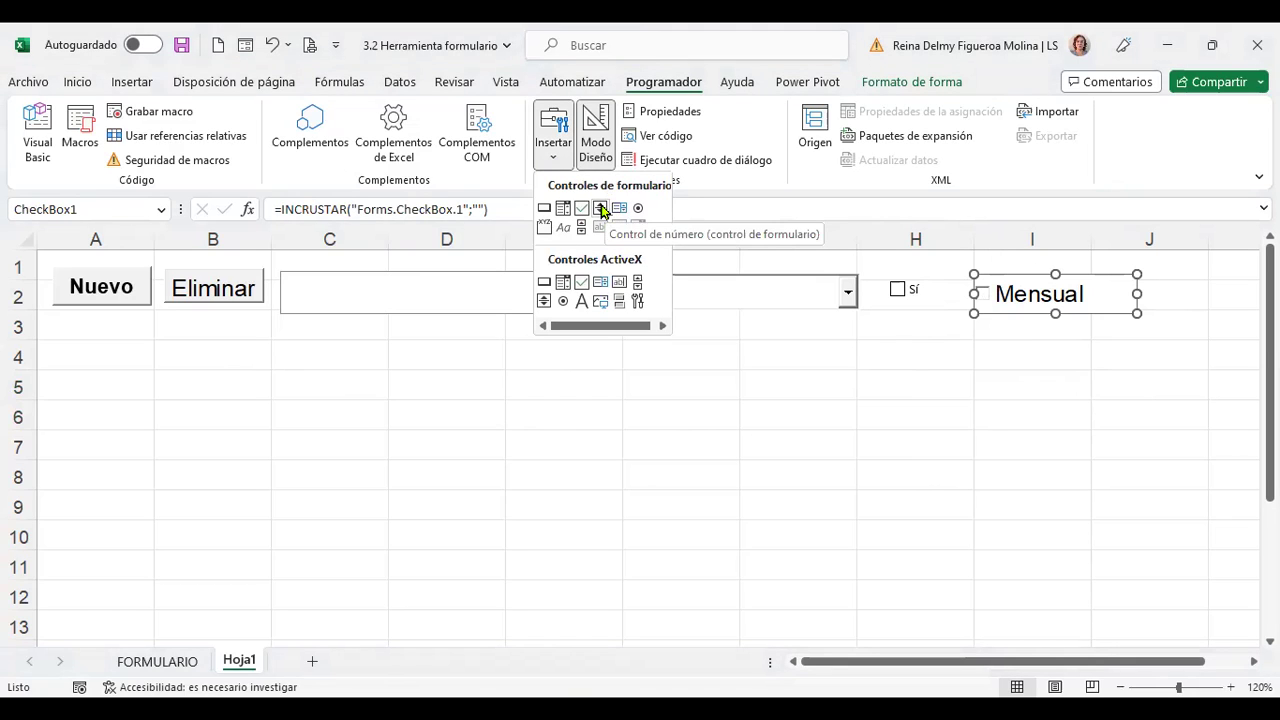
{"action": "left_click", "coordinate": [600, 208]}
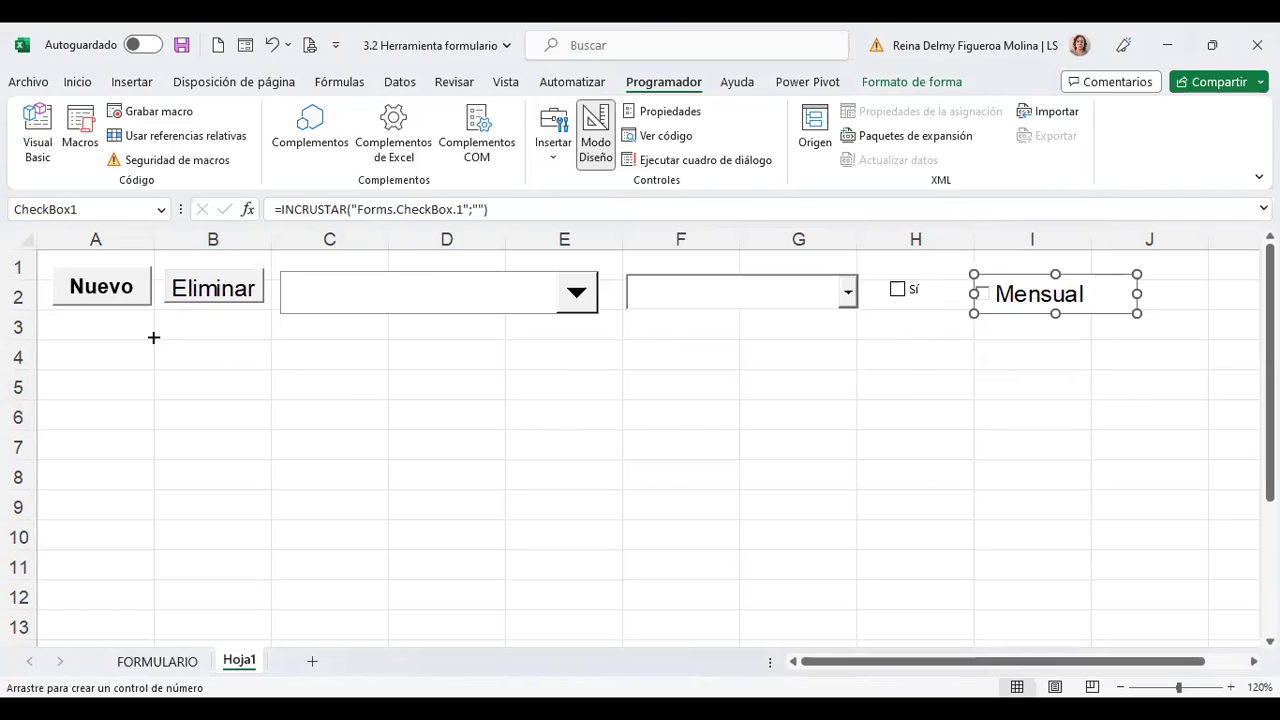
{"action": "mouse_move", "coordinate": [153, 337]}
{"action": "left_mouse_down"}
{"action": "mouse_move", "coordinate": [264, 447]}
{"action": "mouse_move", "coordinate": [178, 354]}
{"action": "left_mouse_up"}
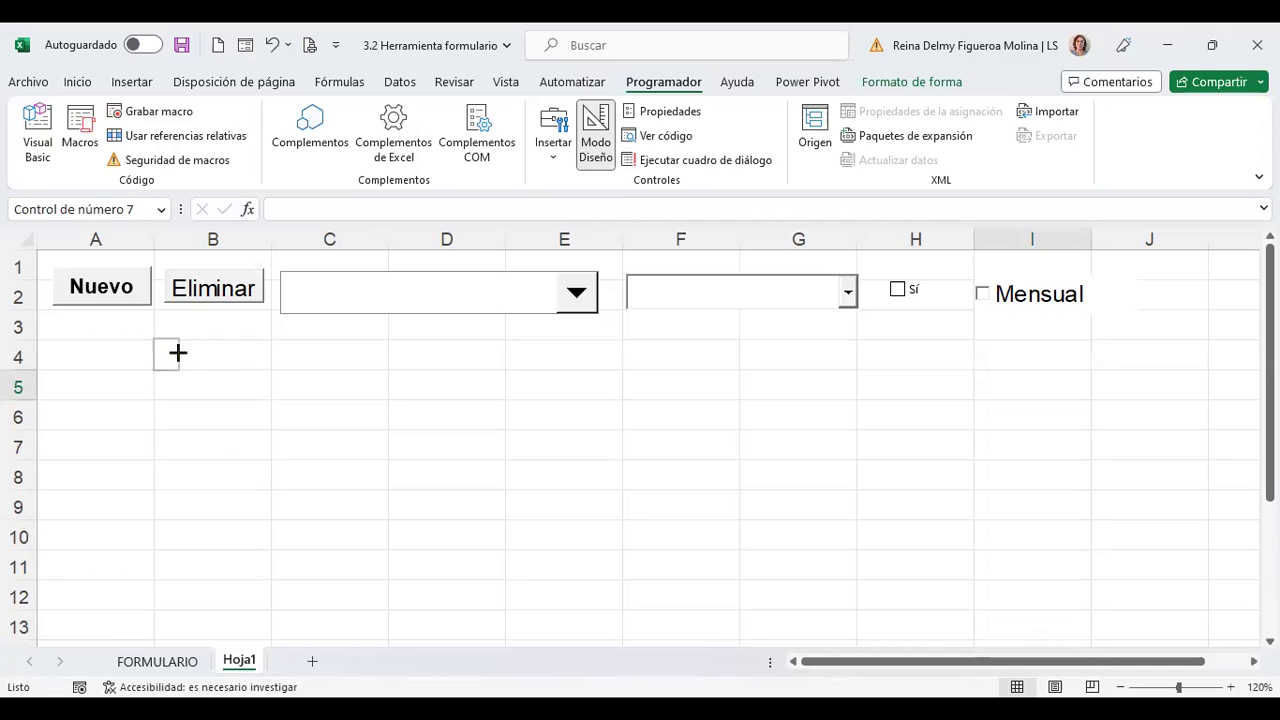
{"action": "left_click", "coordinate": [256, 399]}
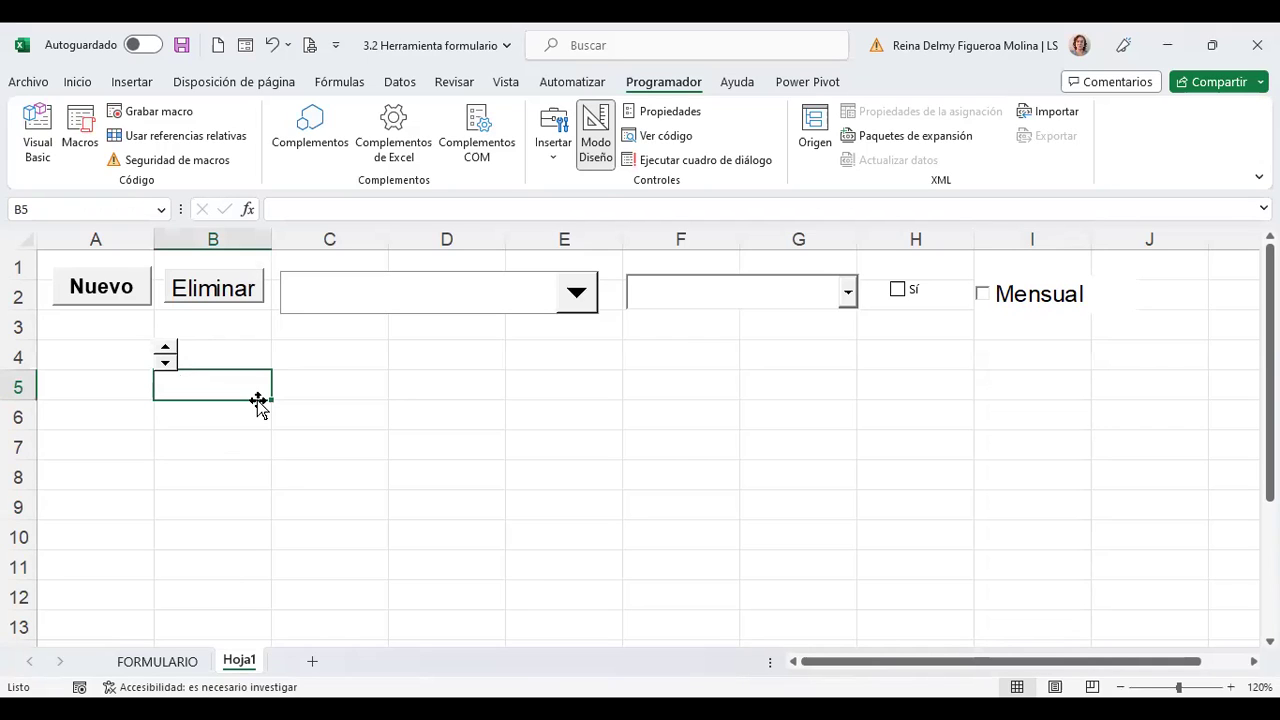
{"action": "right_click", "coordinate": [167, 369]}
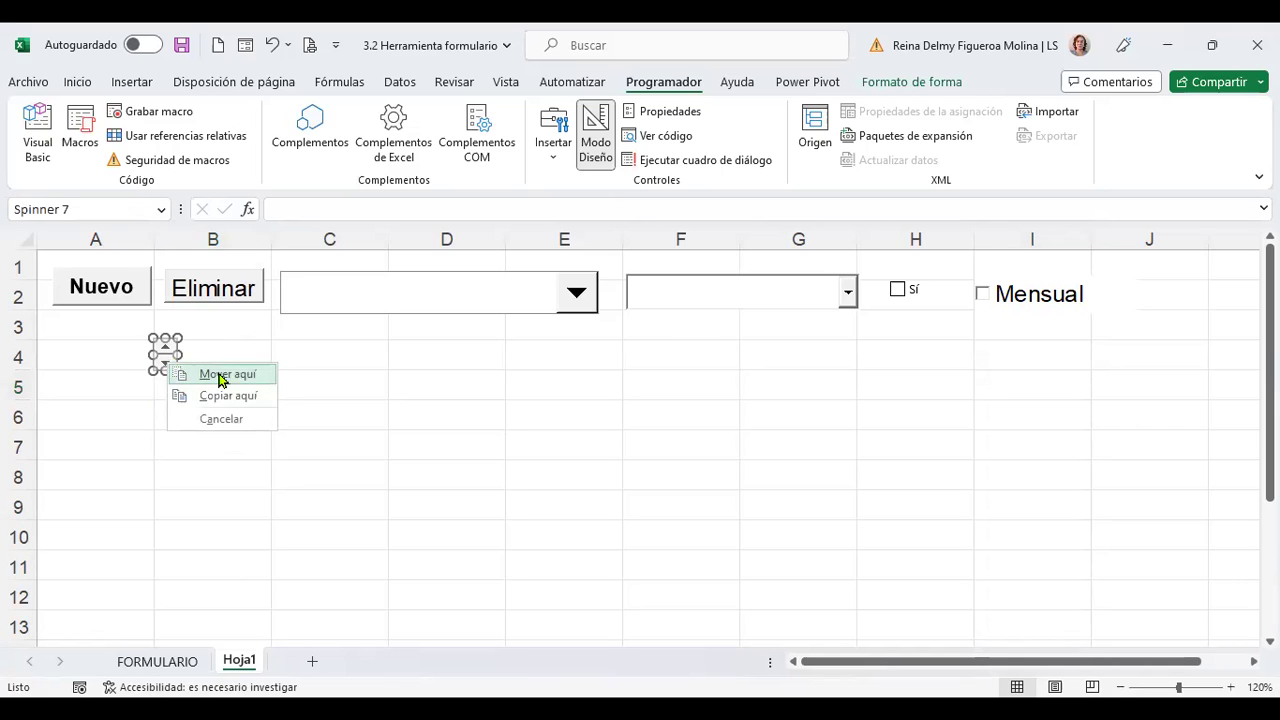
{"action": "left_click", "coordinate": [212, 374]}
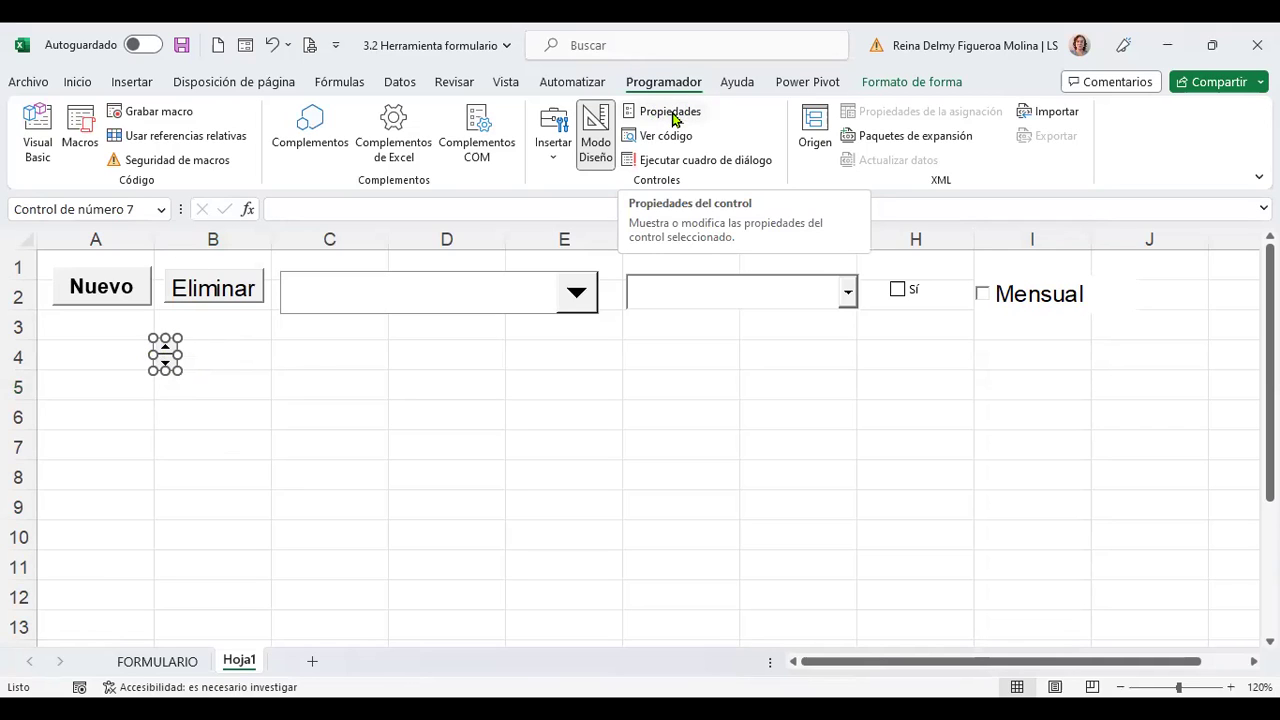
Close the spin button's Formato de control dialog unchanged, return to Inicio and select C4
{"action": "left_click", "coordinate": [672, 118]}
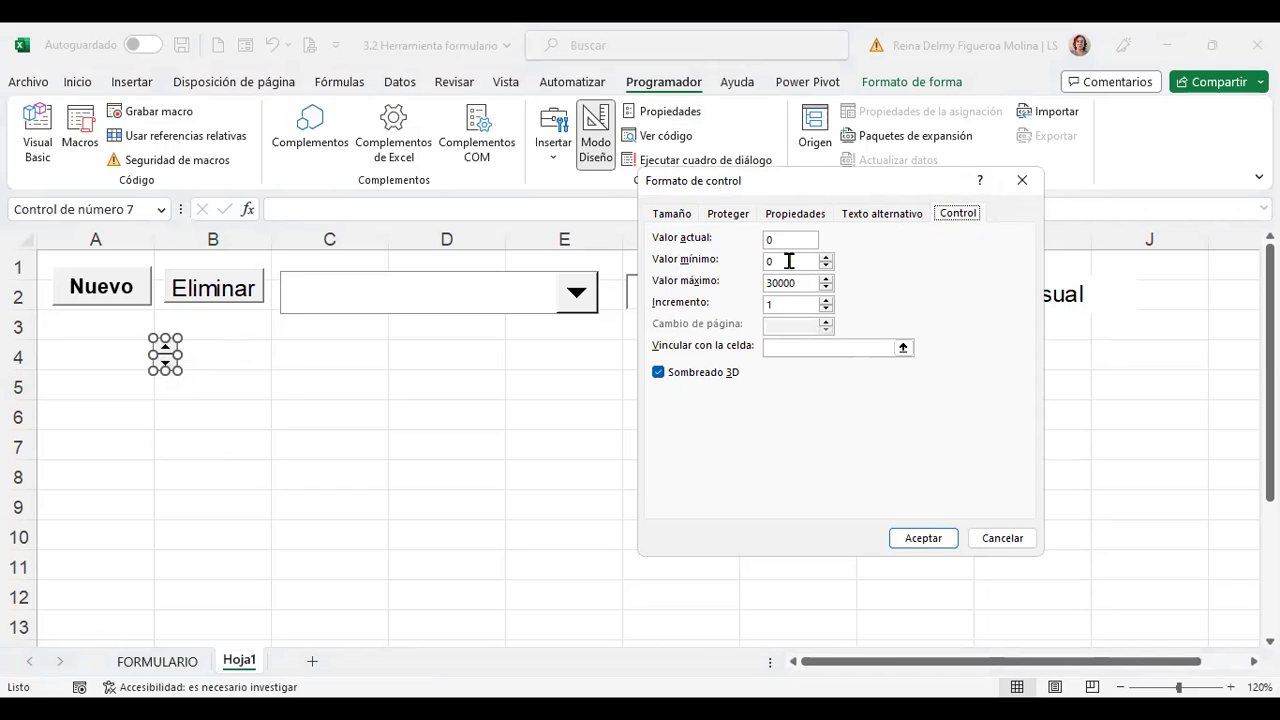
{"action": "left_click", "coordinate": [794, 263]}
{"action": "left_click", "coordinate": [1022, 180]}
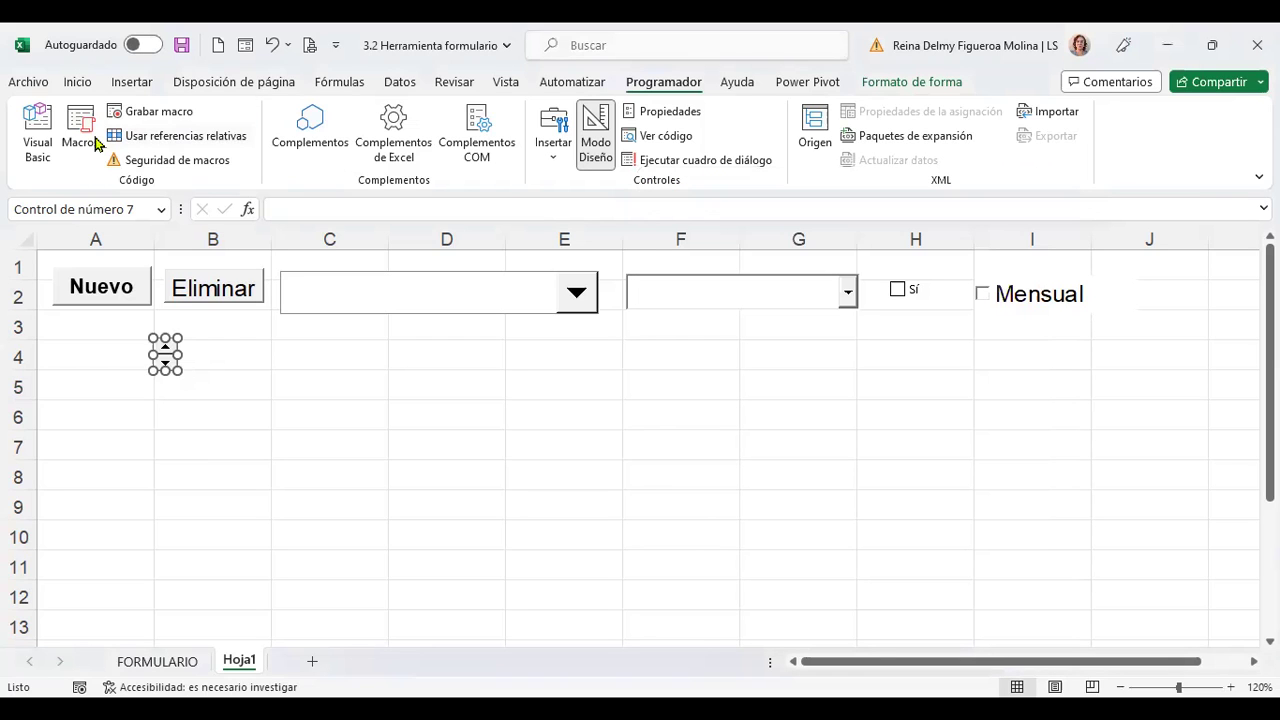
{"action": "left_click", "coordinate": [64, 86]}
{"action": "left_click", "coordinate": [273, 344]}
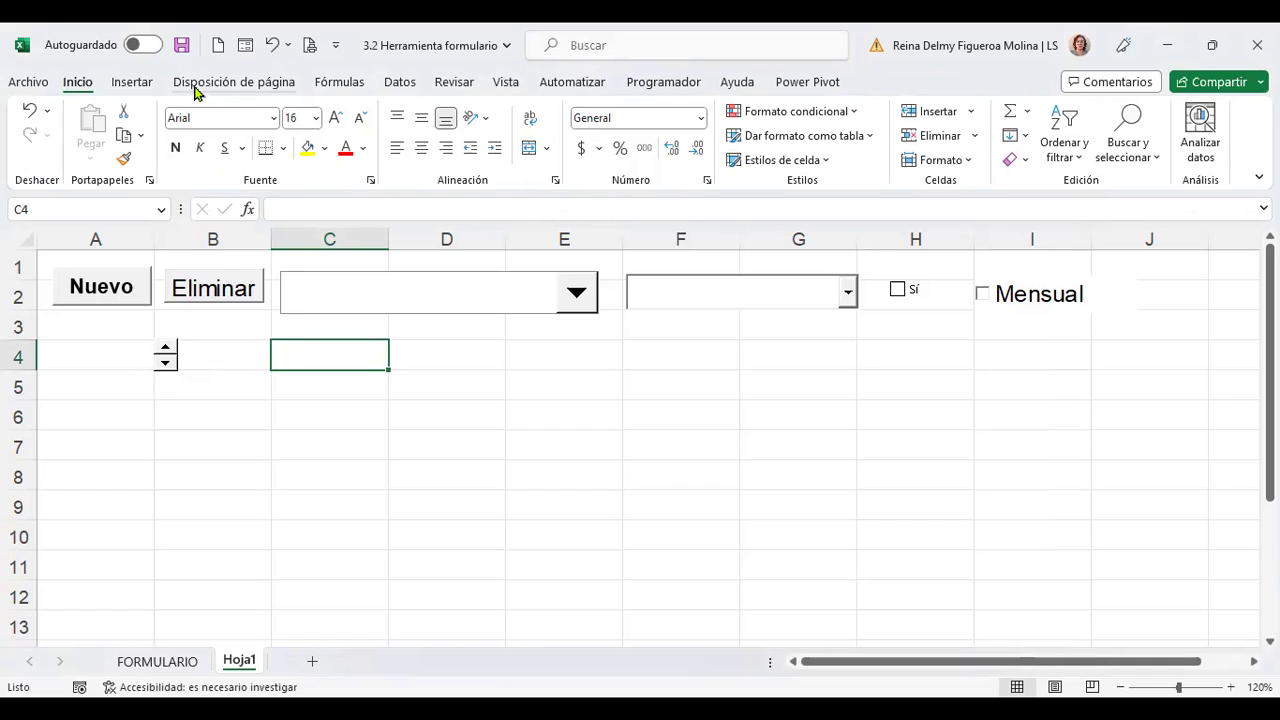
Open the Formato de control settings for the spin button in B4
{"action": "left_click", "coordinate": [135, 84]}
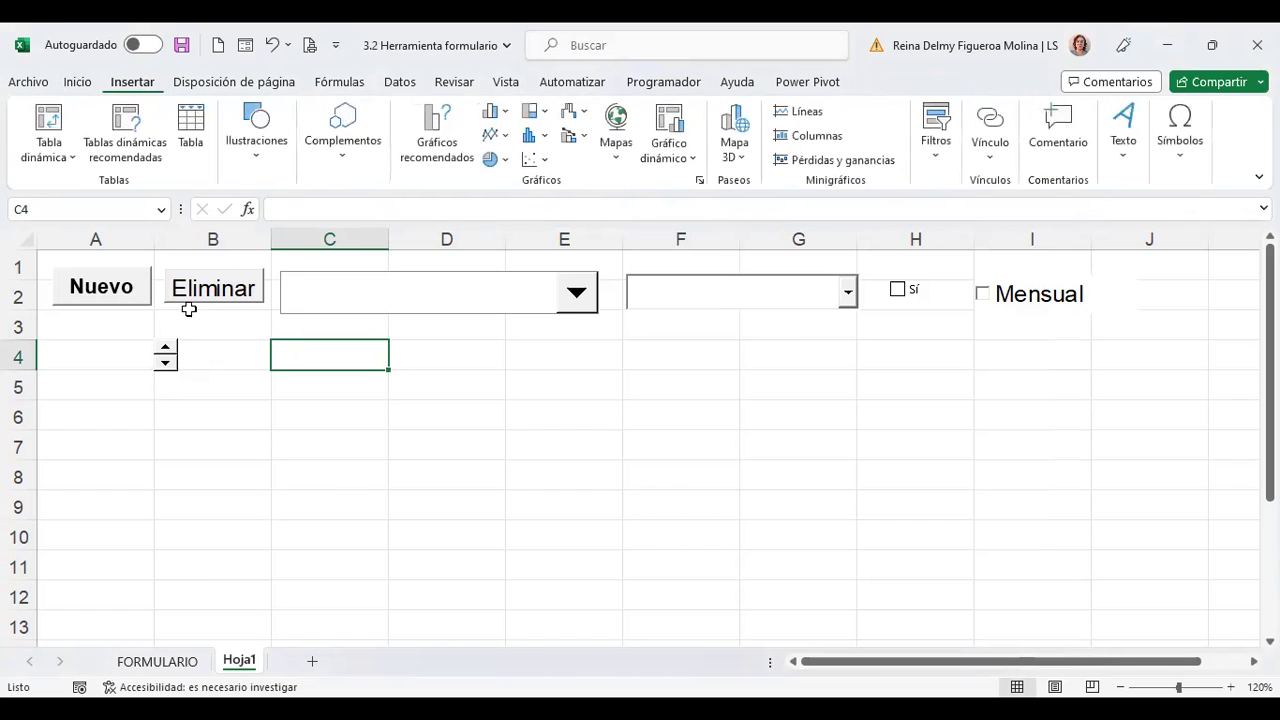
{"action": "left_click", "coordinate": [348, 474]}
{"action": "left_click", "coordinate": [168, 350], "text": "ctrl"}
{"action": "right_click", "coordinate": [169, 350]}
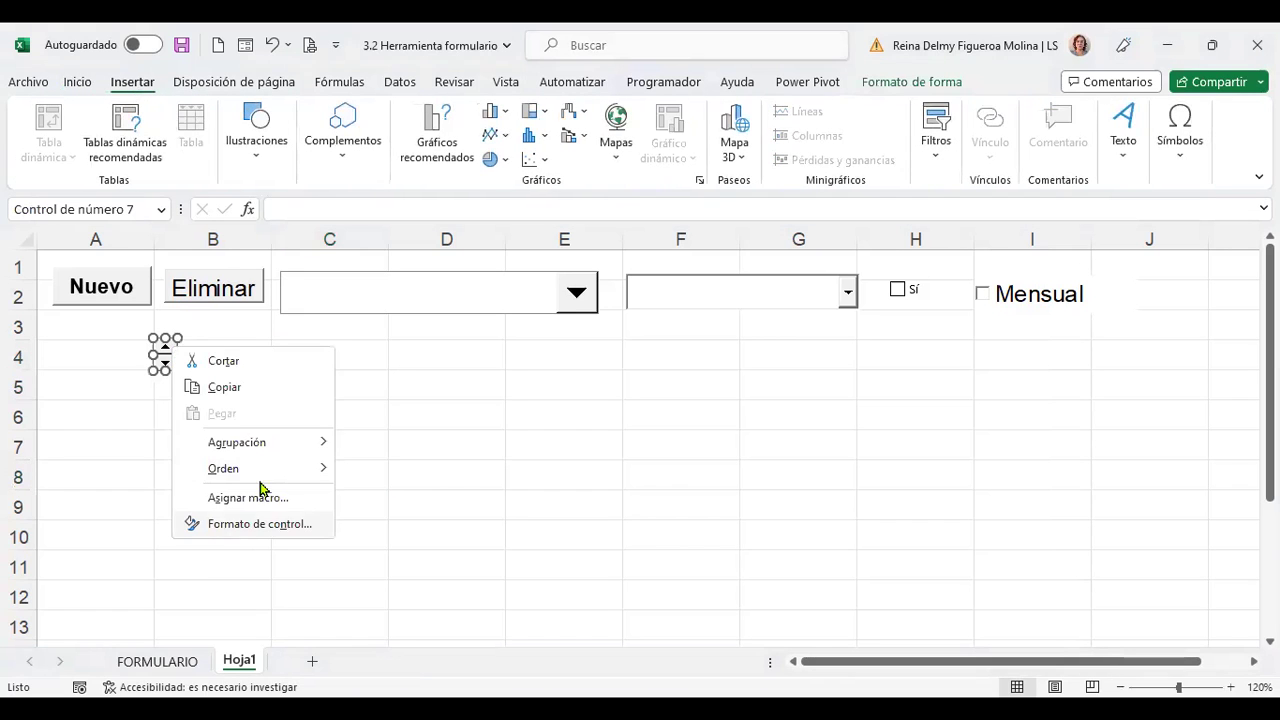
{"action": "left_click", "coordinate": [270, 528]}
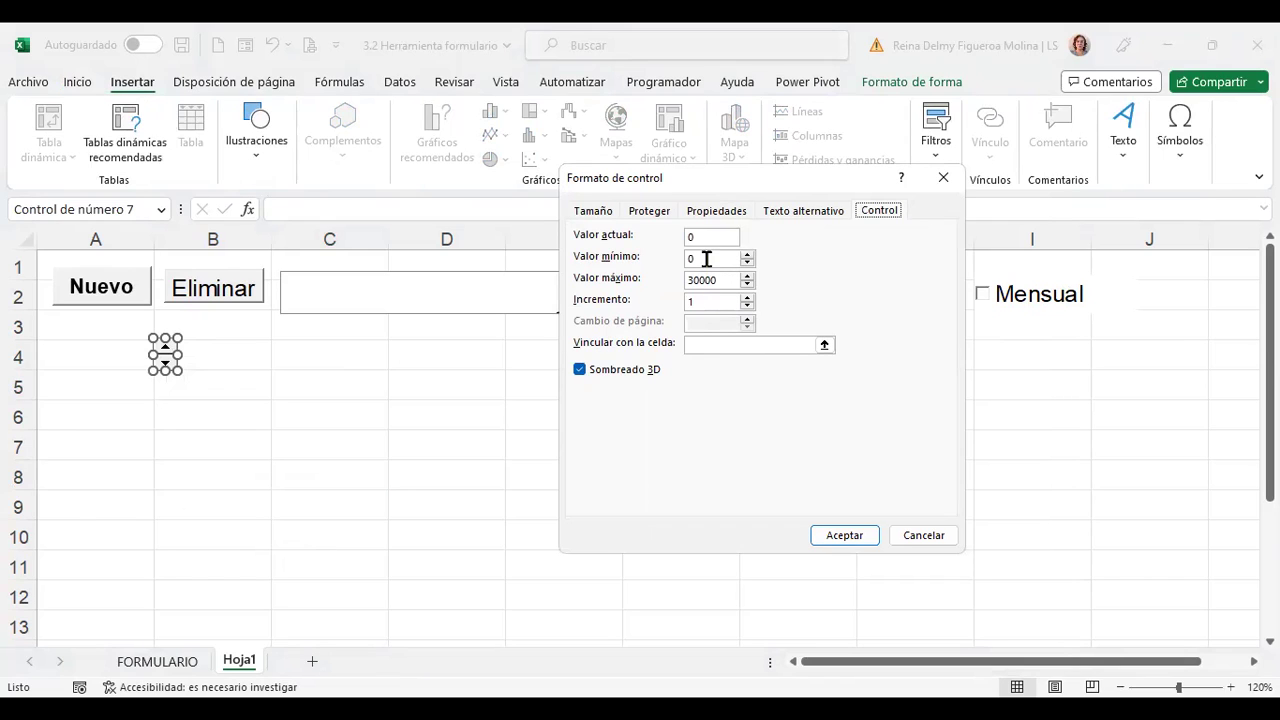
Set the spin button's maximum value to 36 and its increment to 3
{"action": "double_click", "coordinate": [706, 259]}
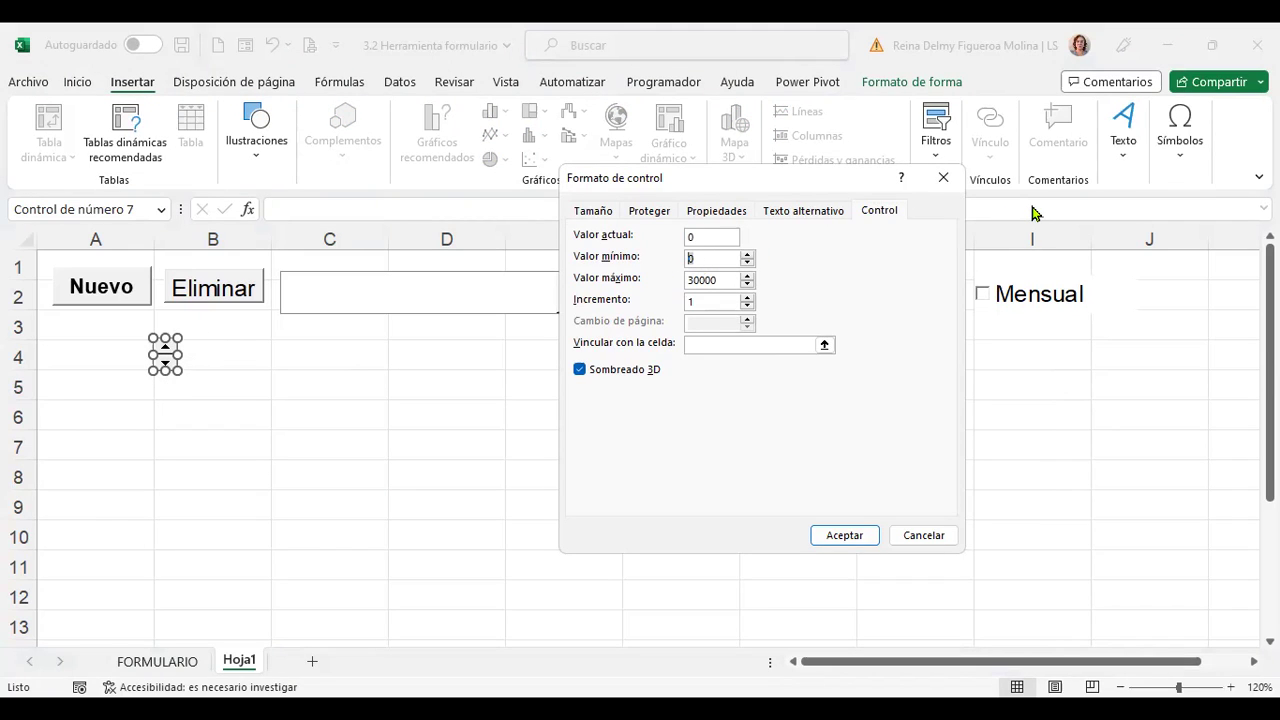
{"action": "left_click_drag", "start_coordinate": [722, 280], "coordinate": [698, 281]}
{"action": "left_click", "coordinate": [719, 281]}
{"action": "key", "text": "BackSpace"}
{"action": "key", "text": "BackSpace"}
{"action": "key", "text": "BackSpace"}
{"action": "key", "text": "BackSpace"}
{"action": "type", "text": "6"}
{"action": "left_click", "coordinate": [714, 297]}
{"action": "key", "text": "BackSpace"}
{"action": "type", "text": "6"}
{"action": "key", "text": "BackSpace"}
{"action": "type", "text": "3"}
Link the spin button to cell $A$4 and apply the settings
{"action": "left_click", "coordinate": [696, 348]}
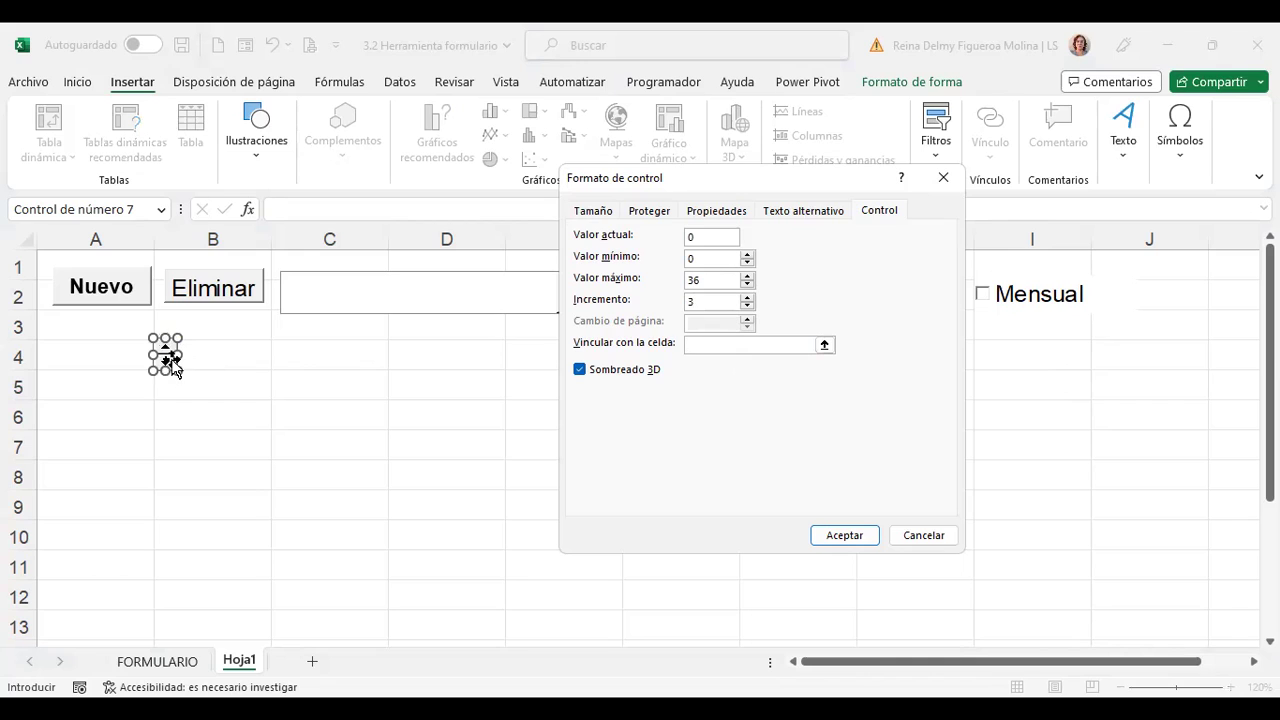
{"action": "left_click", "coordinate": [93, 348]}
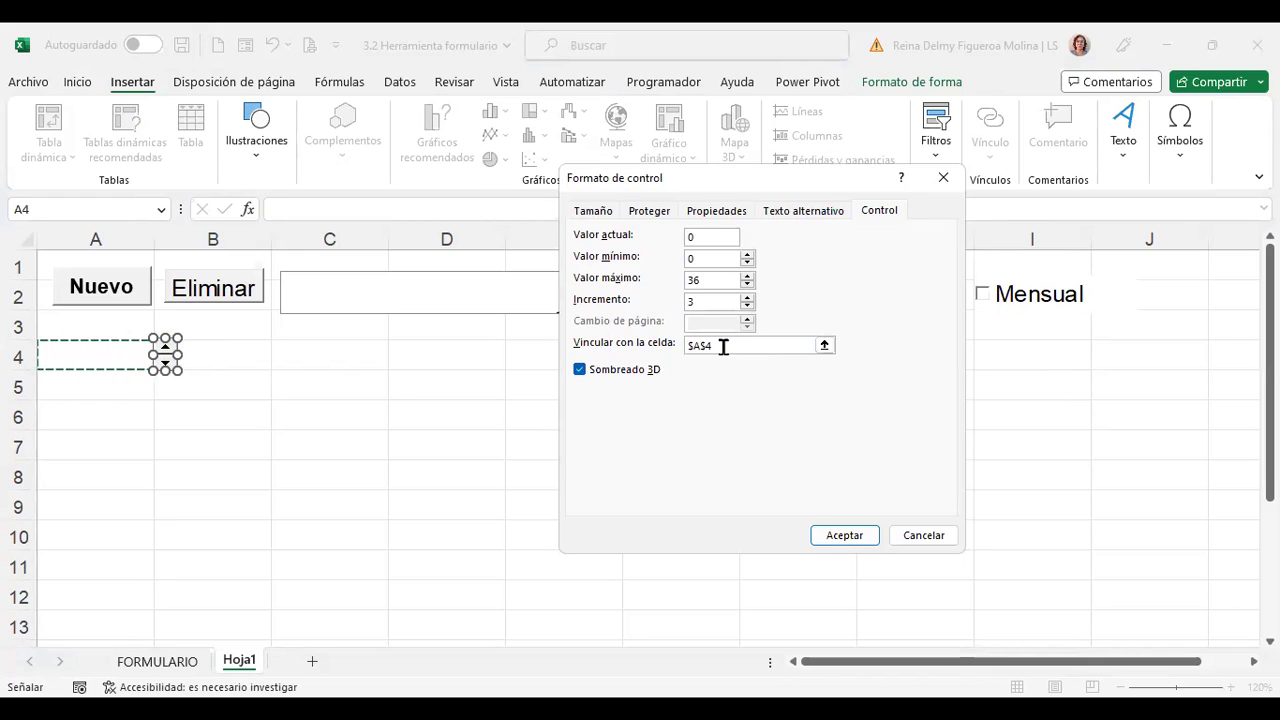
{"action": "left_click", "coordinate": [840, 535]}
Click the spinner's up arrow several times and once down to watch A4 change by 3
{"action": "left_click", "coordinate": [315, 440]}
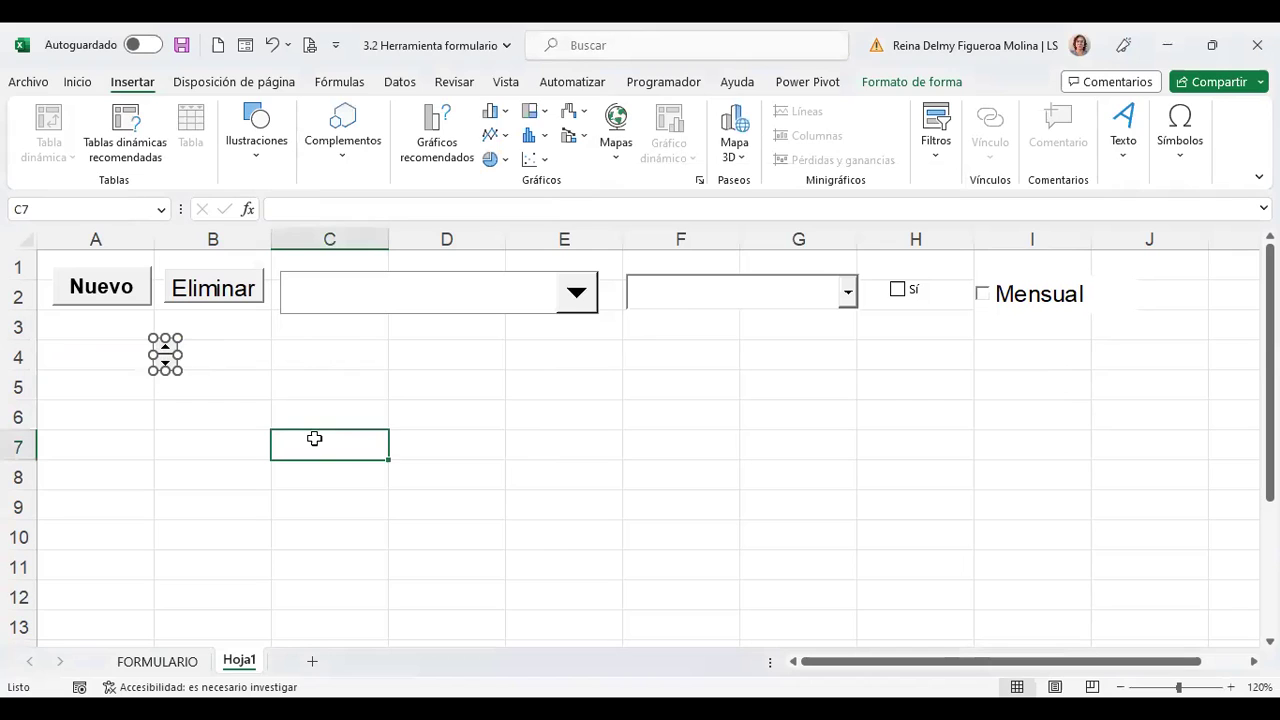
{"action": "left_click", "coordinate": [166, 351]}
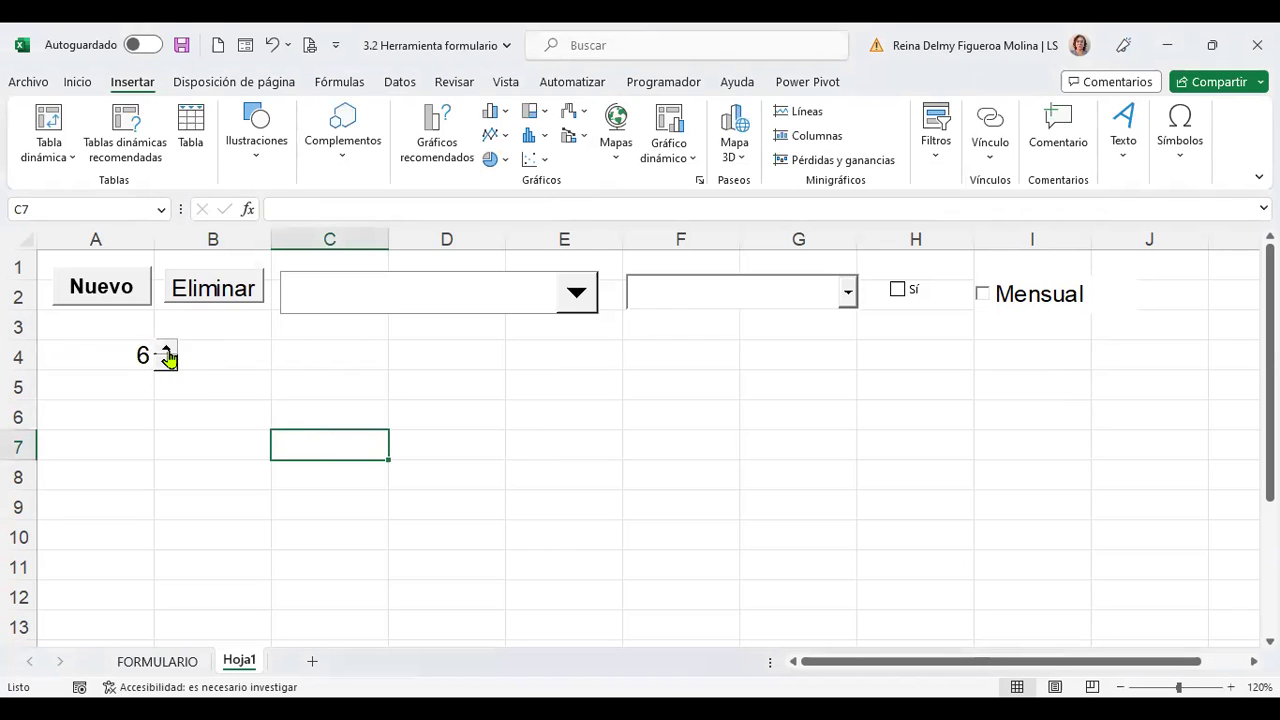
{"action": "left_click", "coordinate": [166, 351]}
{"action": "left_click", "coordinate": [166, 351]}
{"action": "left_click", "coordinate": [166, 351]}
{"action": "left_click", "coordinate": [166, 351]}
{"action": "left_click", "coordinate": [166, 351]}
{"action": "left_click", "coordinate": [166, 351]}
{"action": "left_click", "coordinate": [166, 351]}
{"action": "left_click", "coordinate": [166, 351]}
{"action": "left_click", "coordinate": [166, 366]}
Type 2 and then 8 directly into cell A4
{"action": "left_click", "coordinate": [101, 354]}
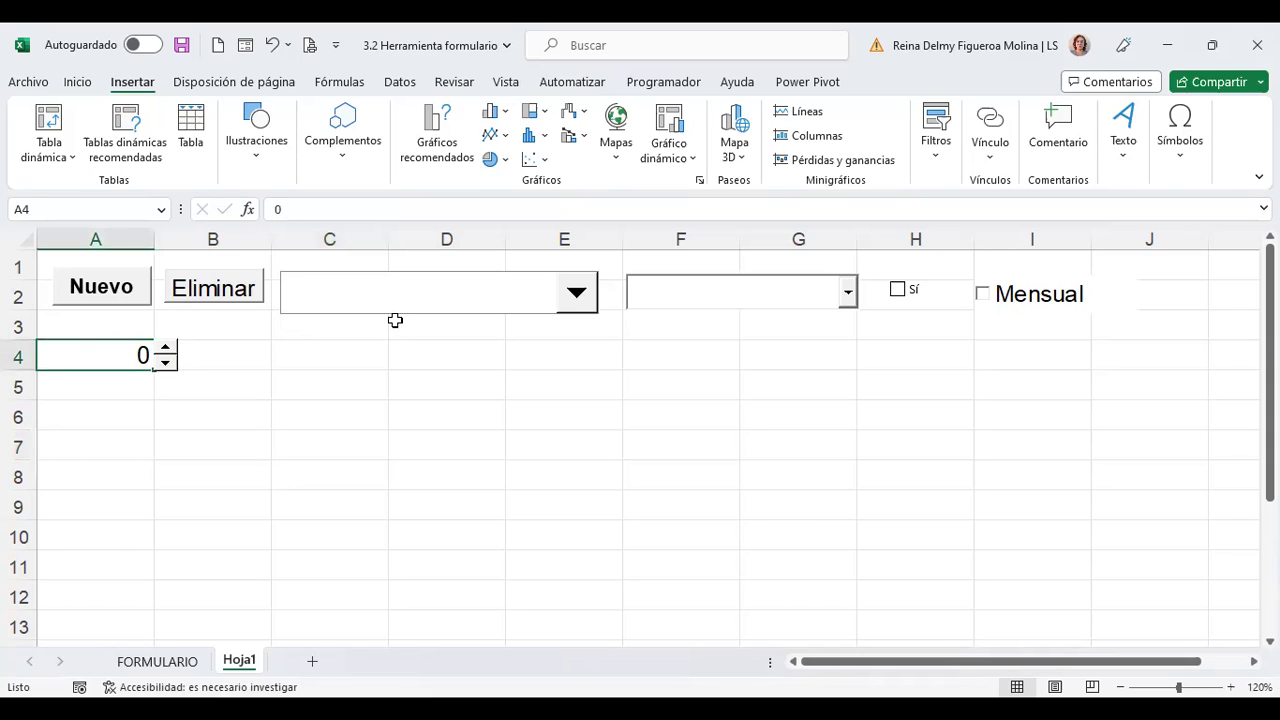
{"action": "type", "text": "2"}
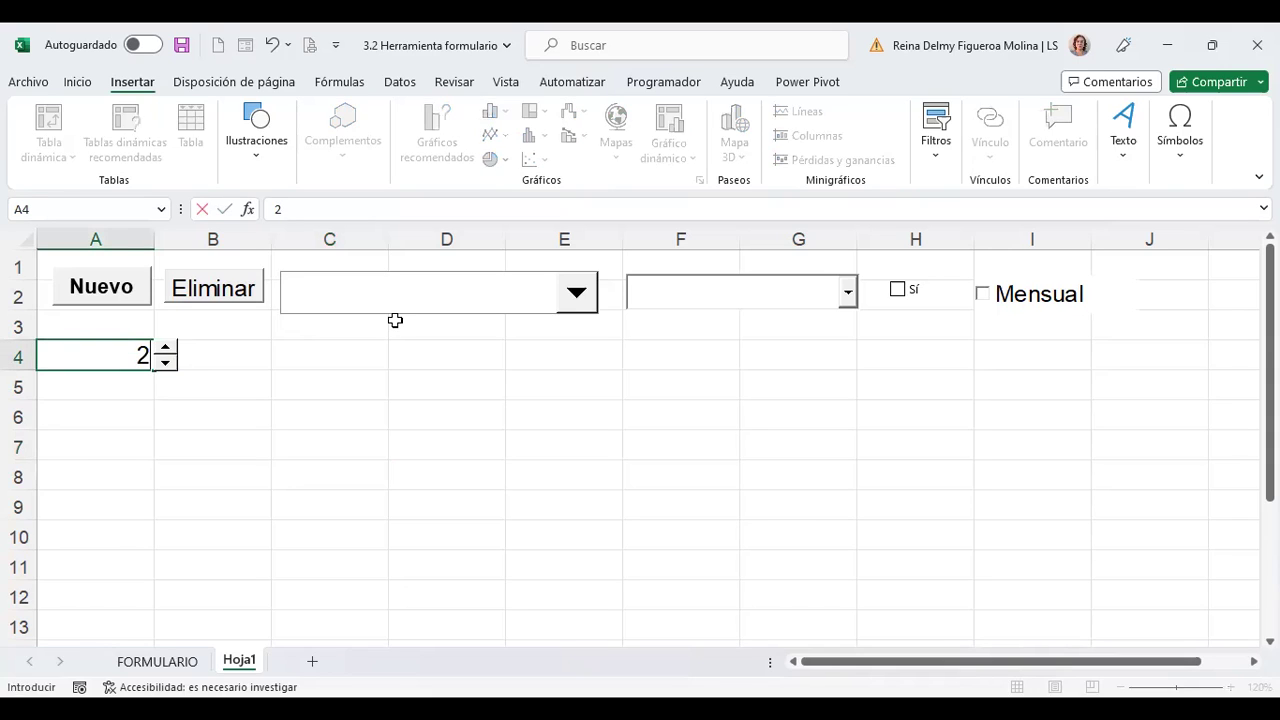
{"action": "key", "text": "Return"}
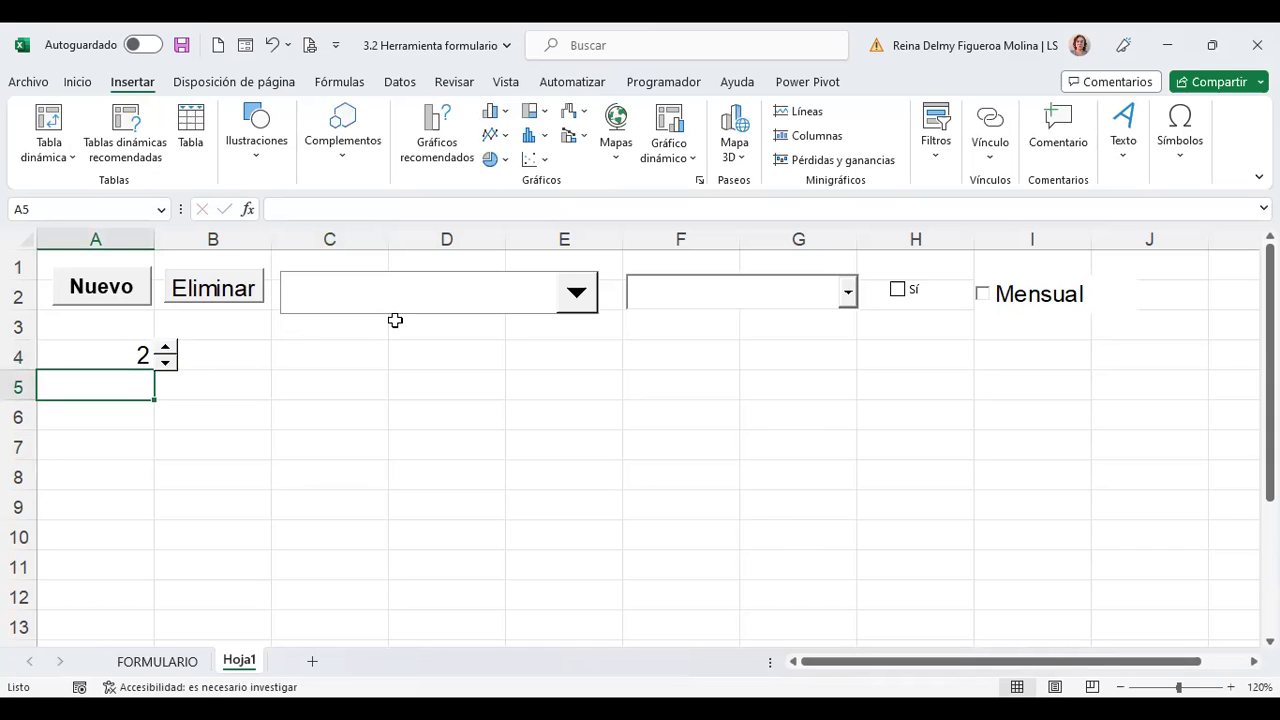
{"action": "left_click", "coordinate": [112, 350]}
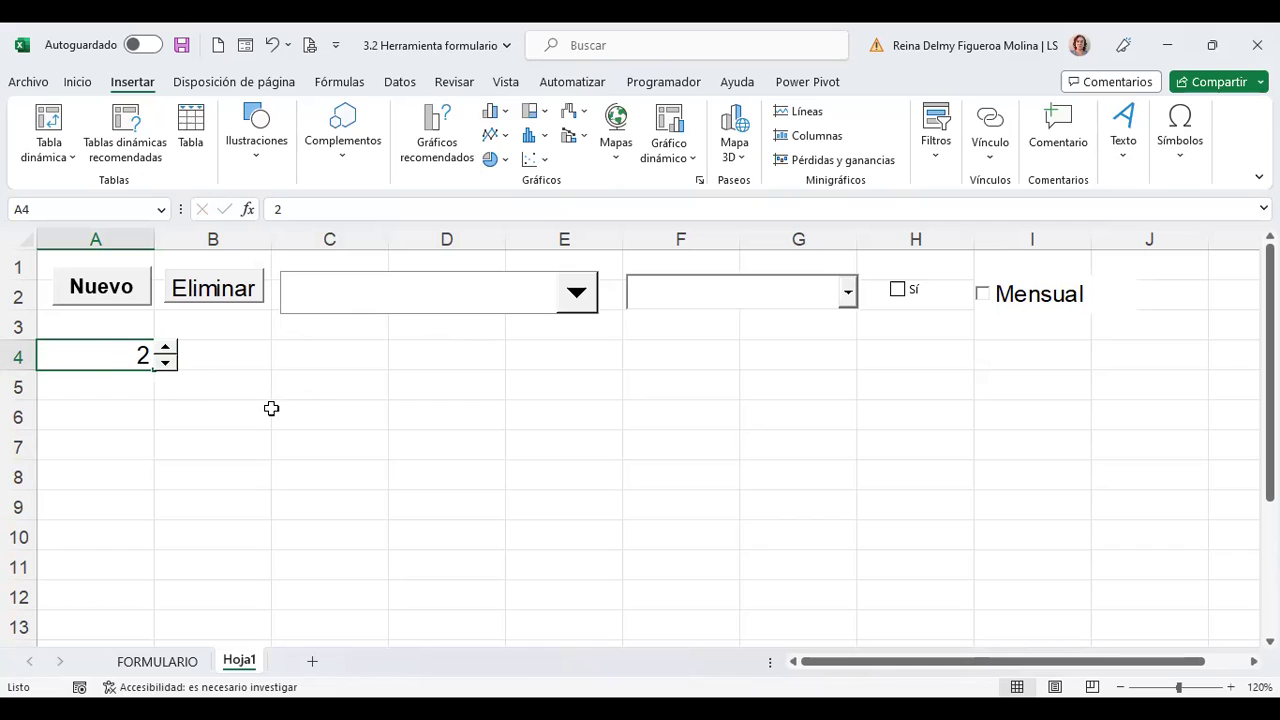
{"action": "type", "text": "8"}
{"action": "key", "text": "Return"}
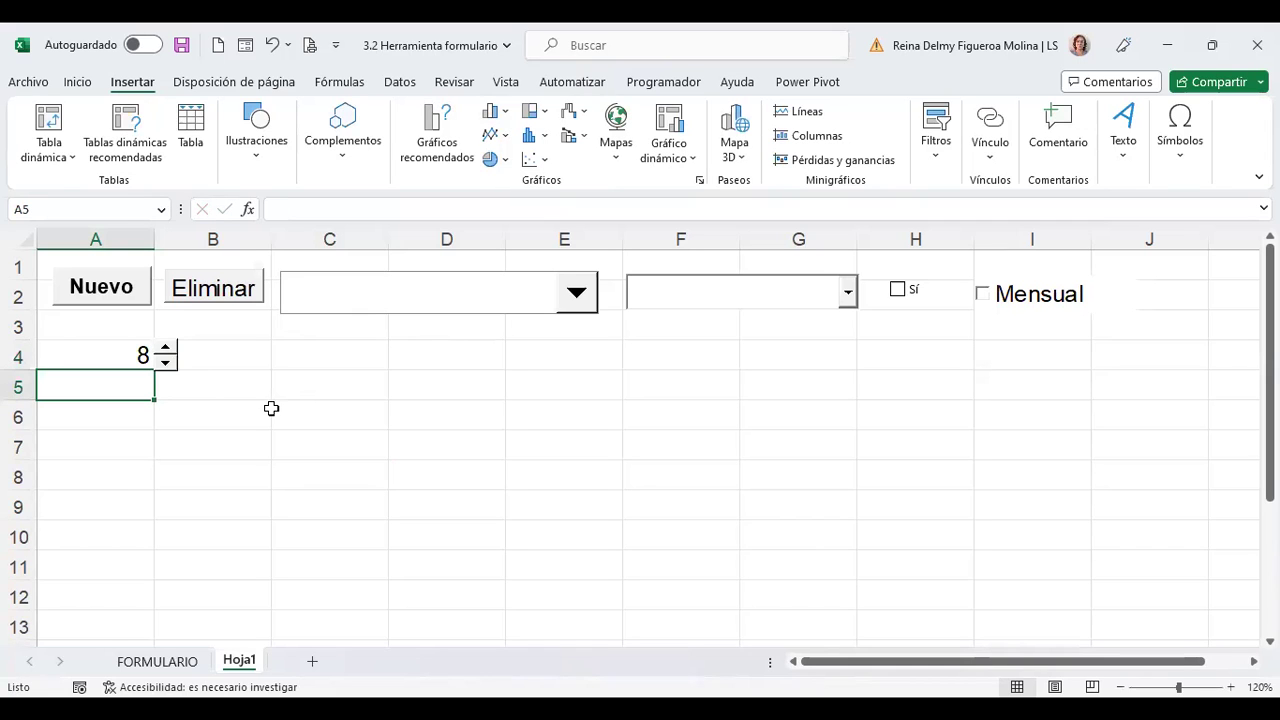
Step A4 up in threes with the spinner until it reaches the maximum of 36
{"action": "key", "text": "Up"}
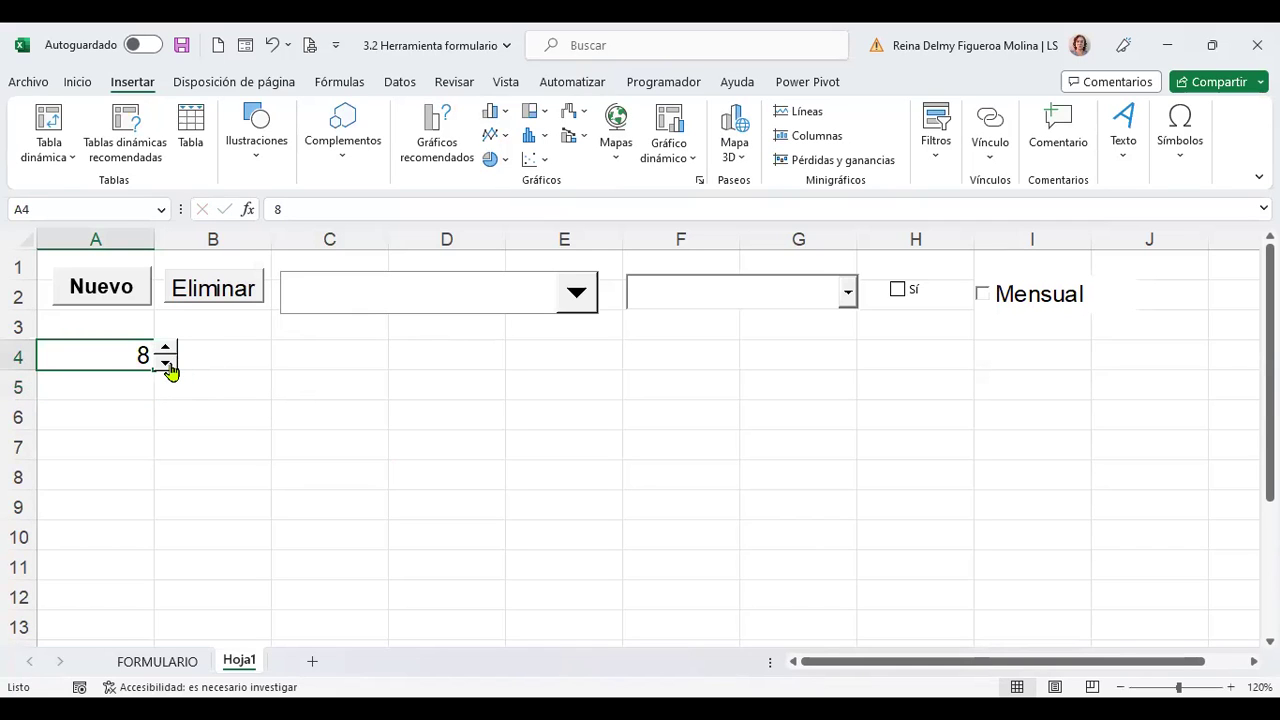
{"action": "left_click", "coordinate": [166, 363]}
{"action": "left_click", "coordinate": [167, 349]}
{"action": "left_click", "coordinate": [168, 349]}
{"action": "left_click", "coordinate": [168, 349]}
{"action": "left_click", "coordinate": [168, 349]}
{"action": "left_click", "coordinate": [168, 349]}
{"action": "left_click", "coordinate": [168, 349]}
{"action": "left_click", "coordinate": [168, 349]}
{"action": "left_click", "coordinate": [168, 349]}
{"action": "left_click", "coordinate": [168, 349]}
{"action": "left_click", "coordinate": [168, 349]}
Draw ActiveX spin button SpinButton1 near D4 and check its properties (Min 0, Max 100)
{"action": "left_click", "coordinate": [692, 86]}
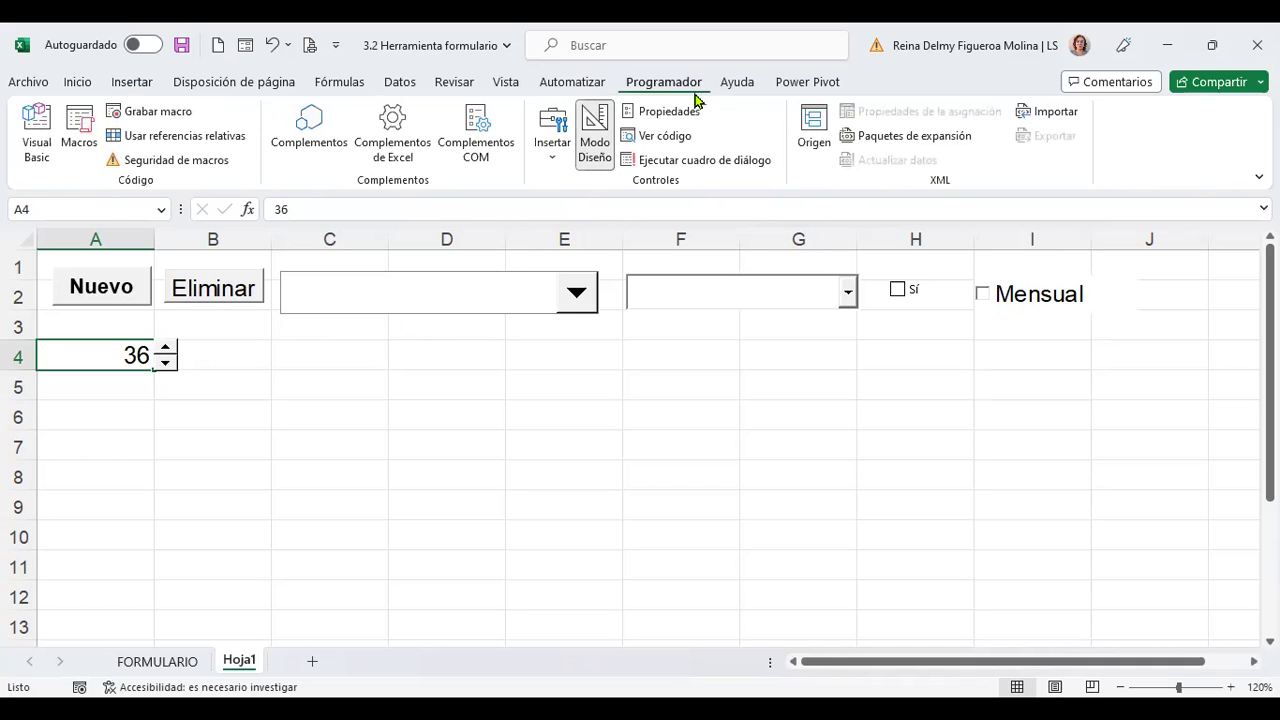
{"action": "left_click", "coordinate": [555, 160]}
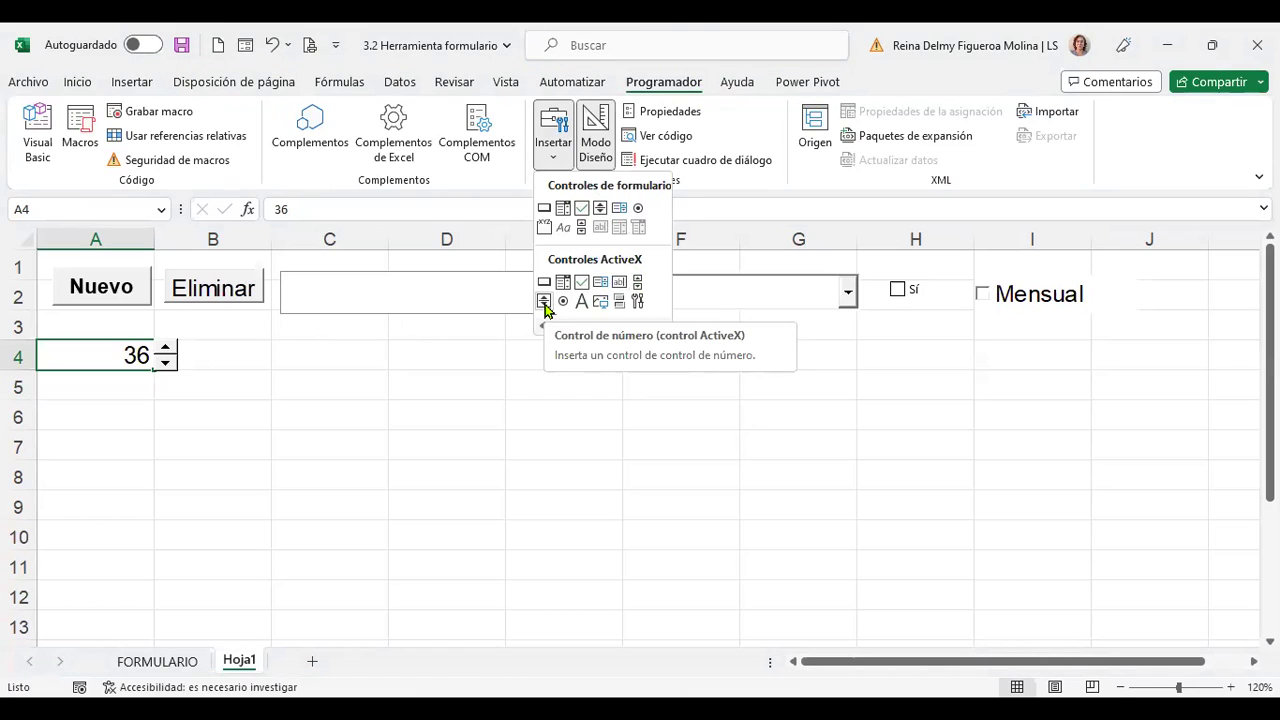
{"action": "left_click", "coordinate": [544, 302]}
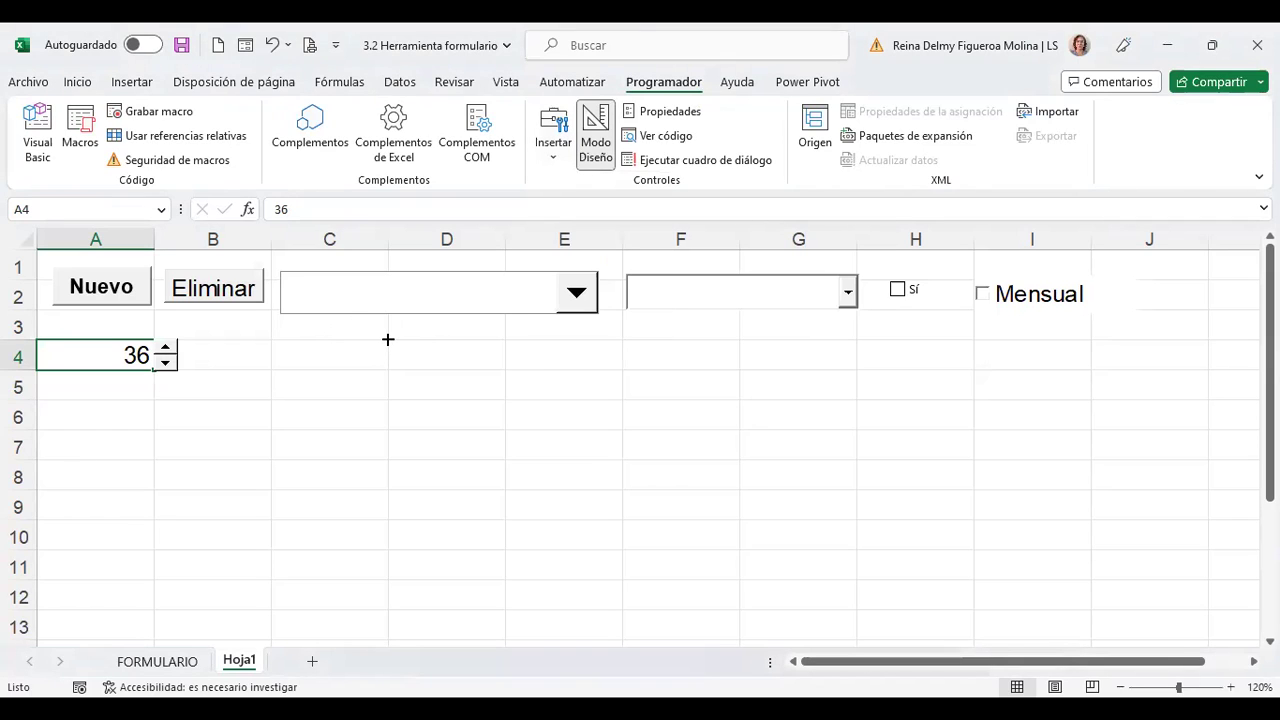
{"action": "left_click_drag", "start_coordinate": [388, 339], "coordinate": [408, 380]}
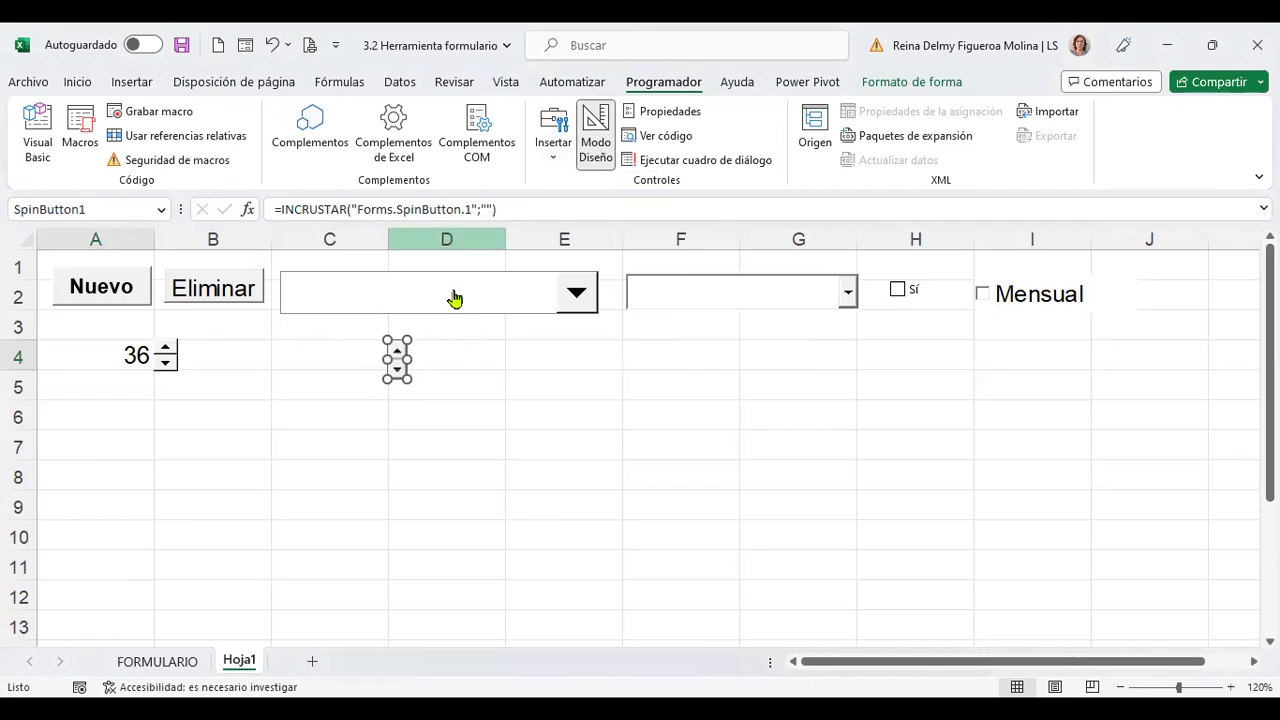
{"action": "left_click", "coordinate": [681, 112]}
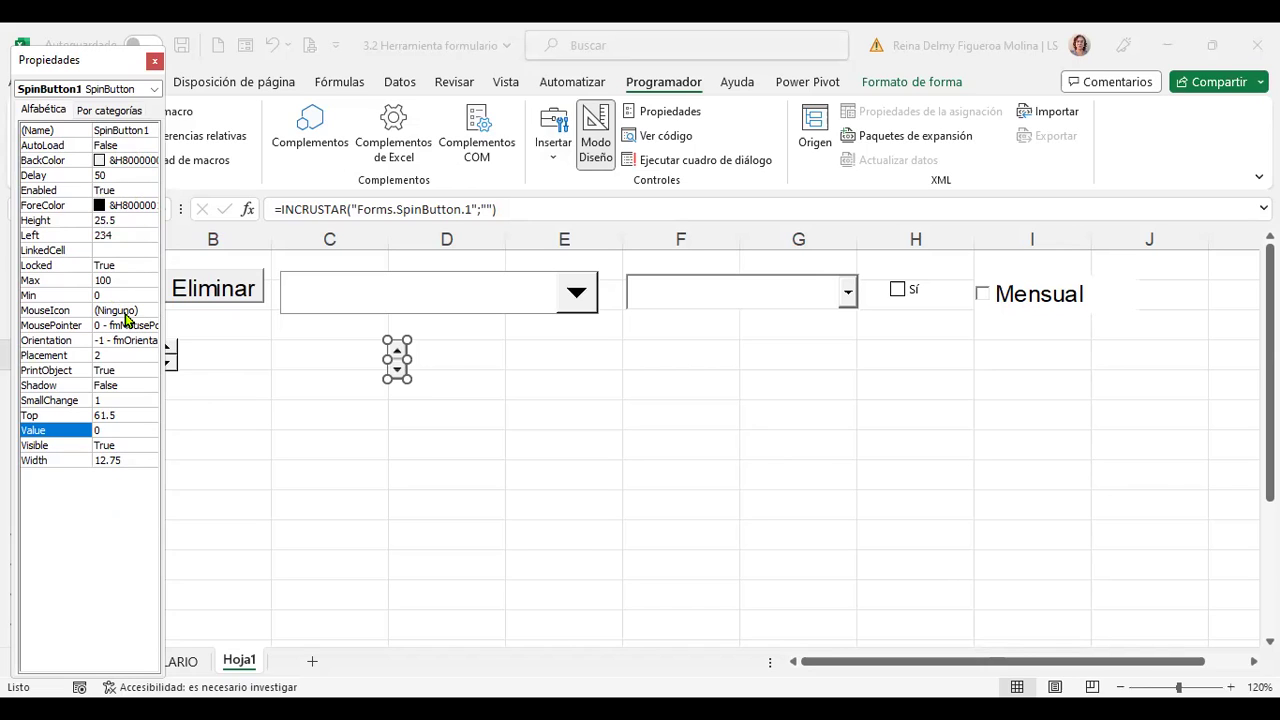
{"action": "left_click", "coordinate": [154, 61]}
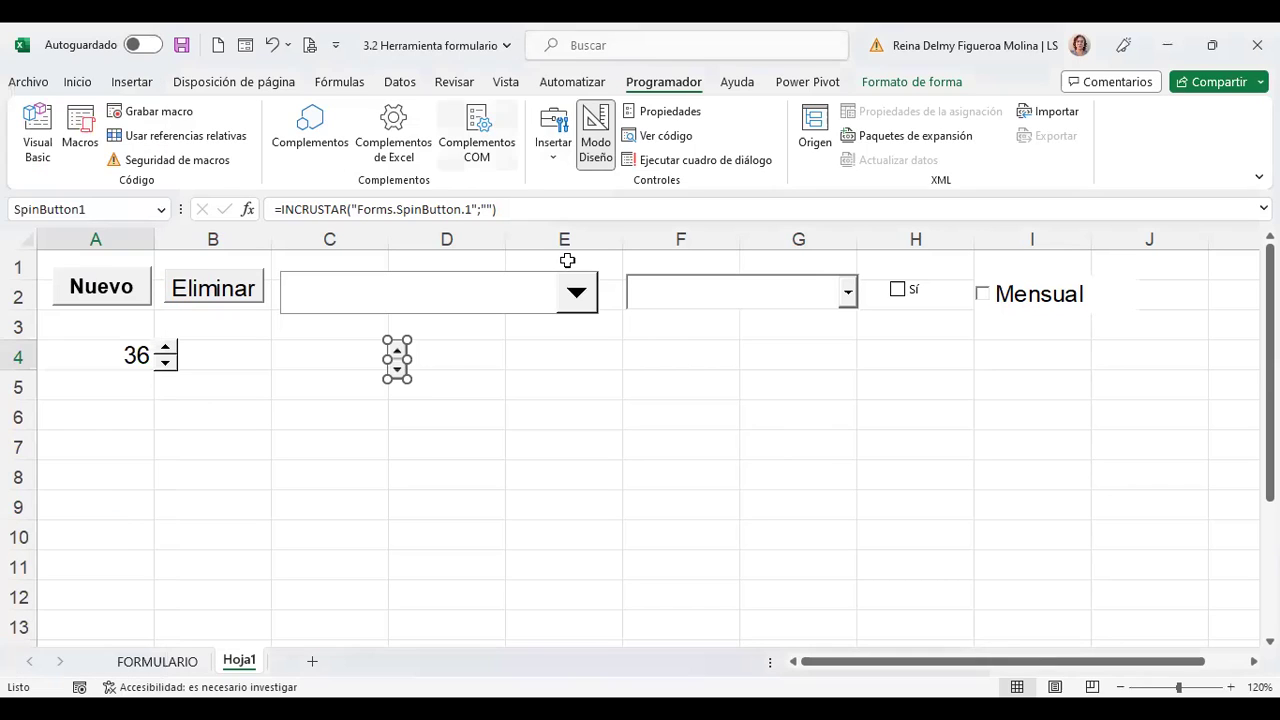
Draw a form list box over cells E4 to E7
{"action": "left_click", "coordinate": [553, 164]}
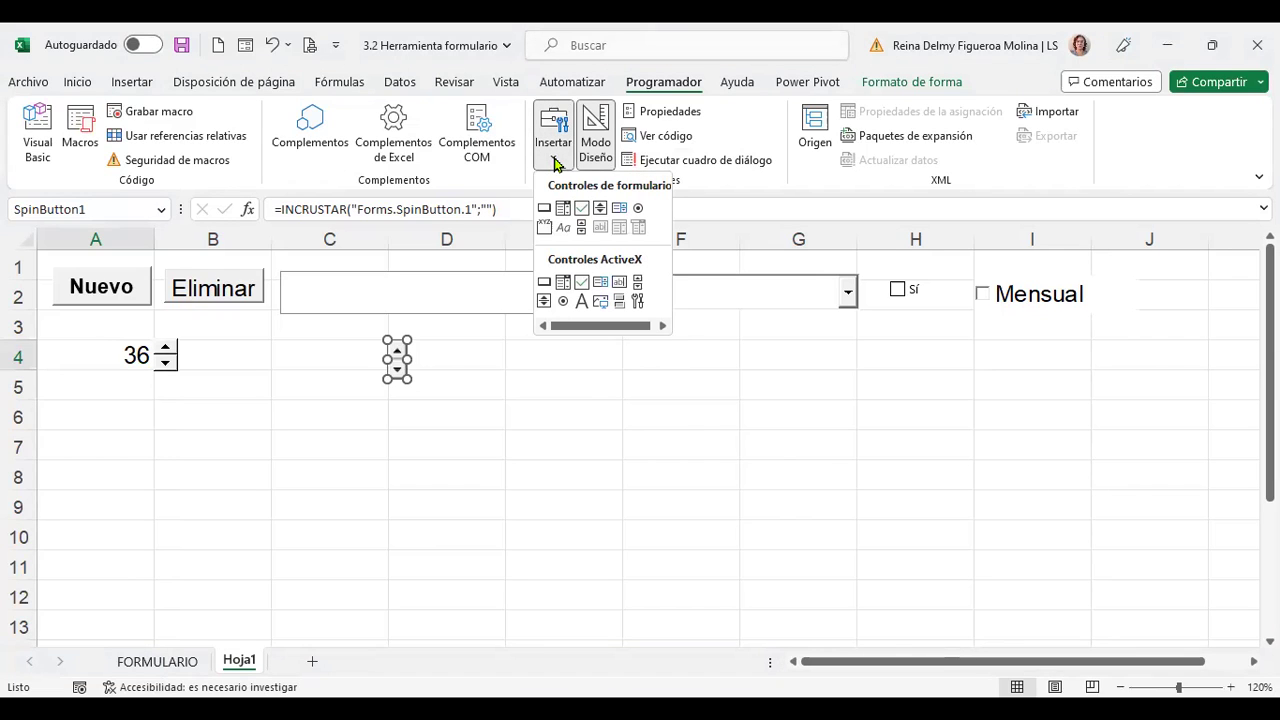
{"action": "left_click", "coordinate": [622, 214]}
{"action": "left_click_drag", "start_coordinate": [499, 341], "coordinate": [609, 450]}
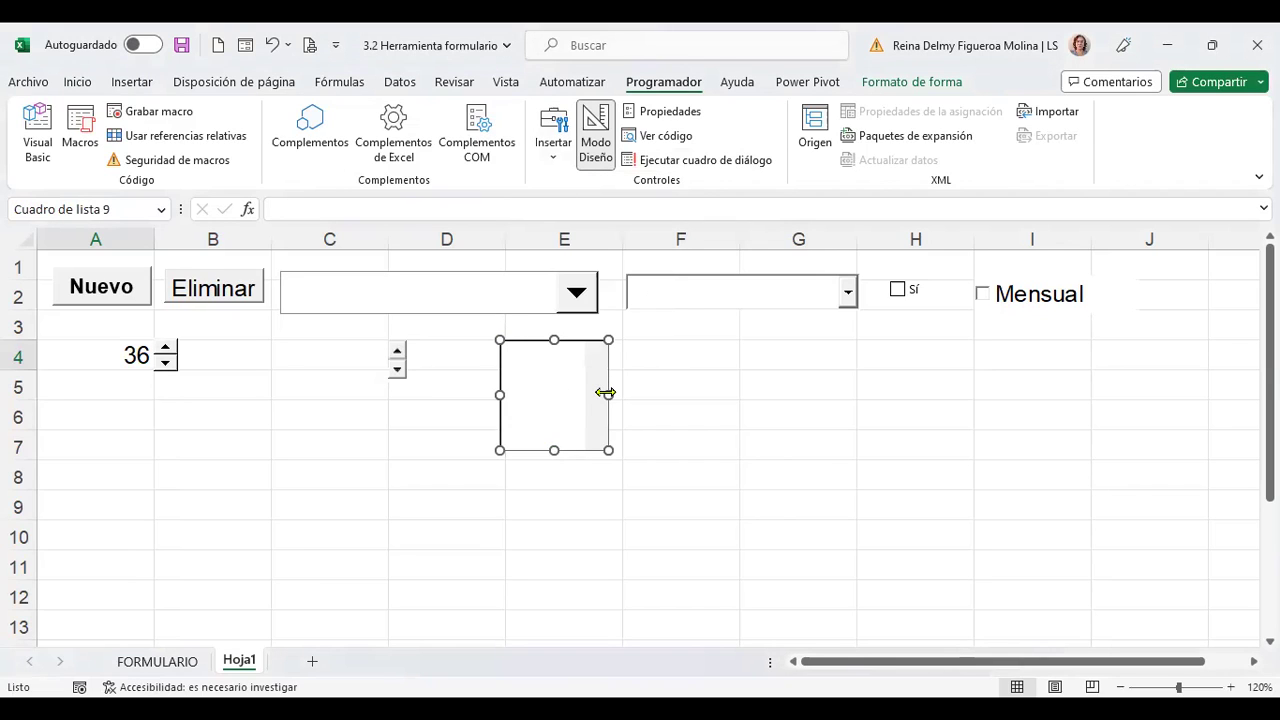
Set the list box input range to FORMULARIO!$C$2:$C$4, cell link $F$4, with 3D shading
{"action": "left_click", "coordinate": [672, 113]}
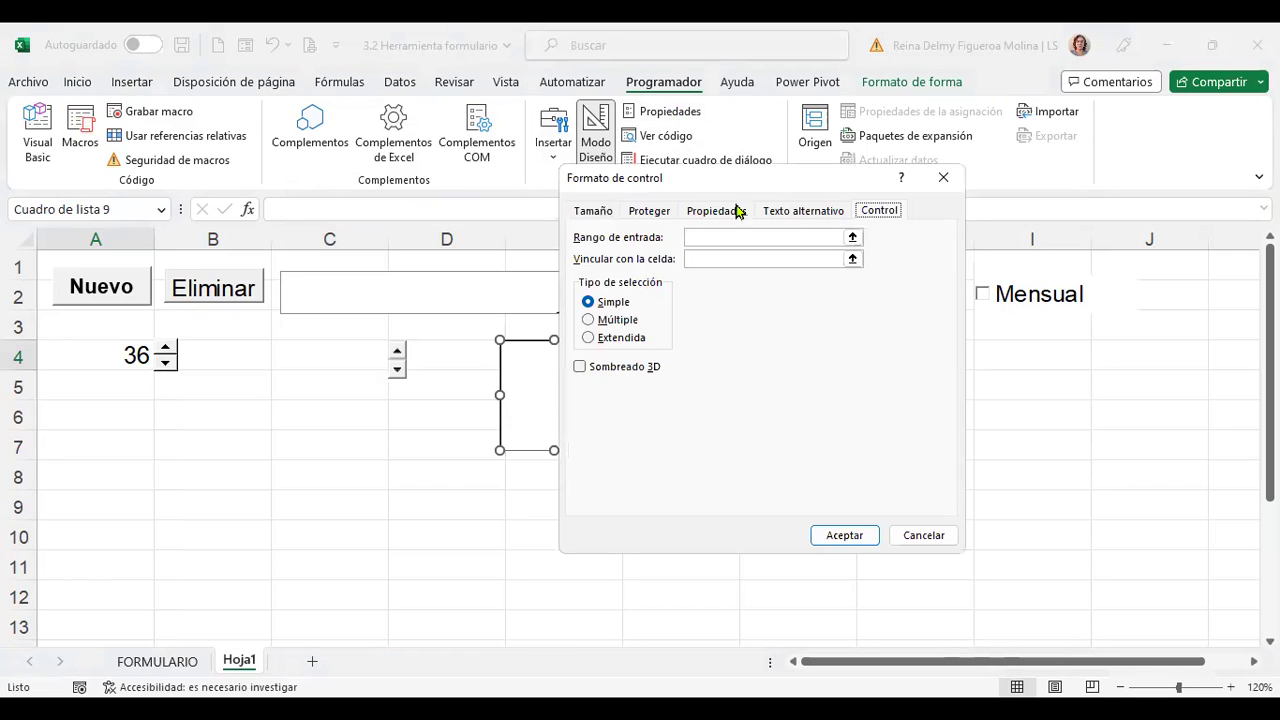
{"action": "left_click", "coordinate": [823, 238]}
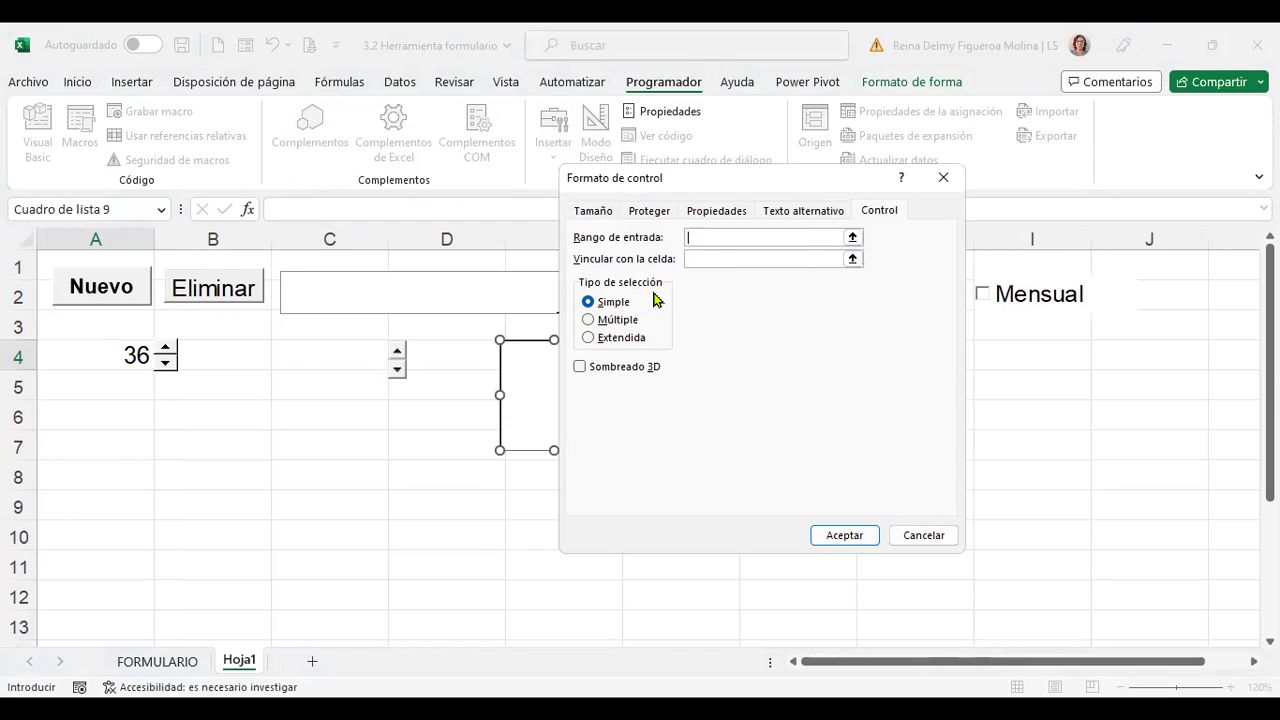
{"action": "left_click", "coordinate": [706, 237]}
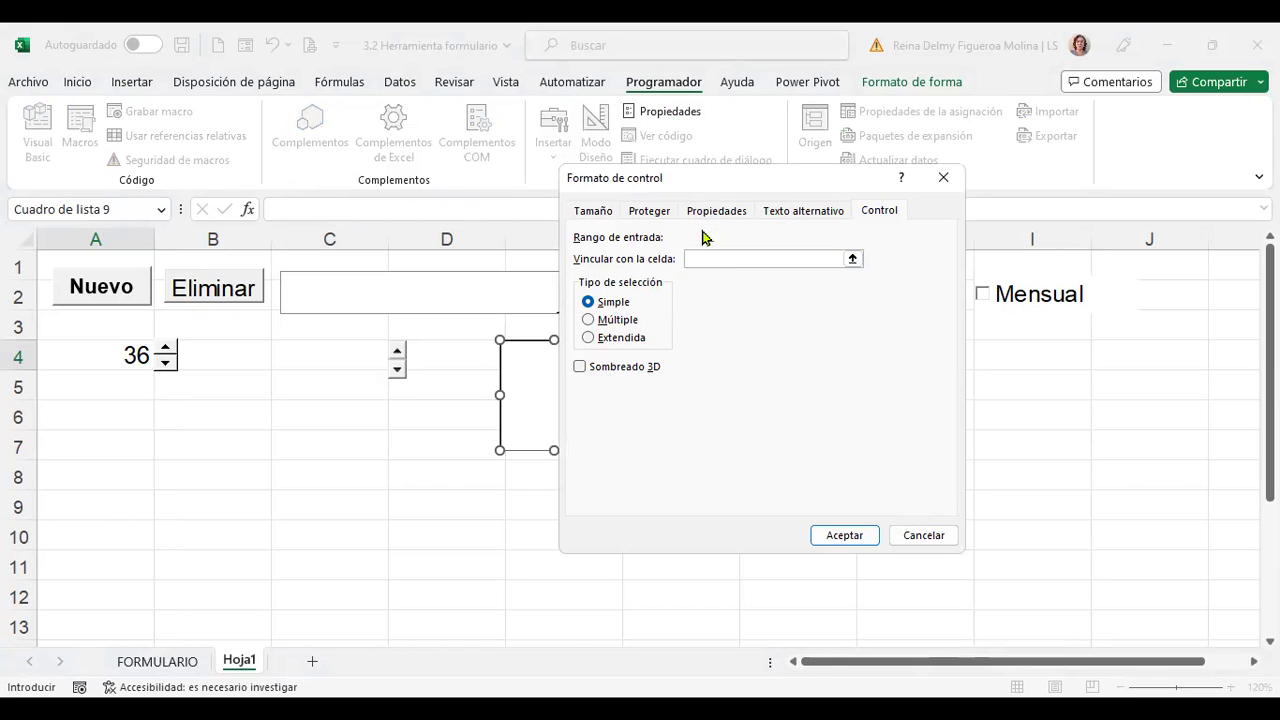
{"action": "left_click", "coordinate": [188, 662]}
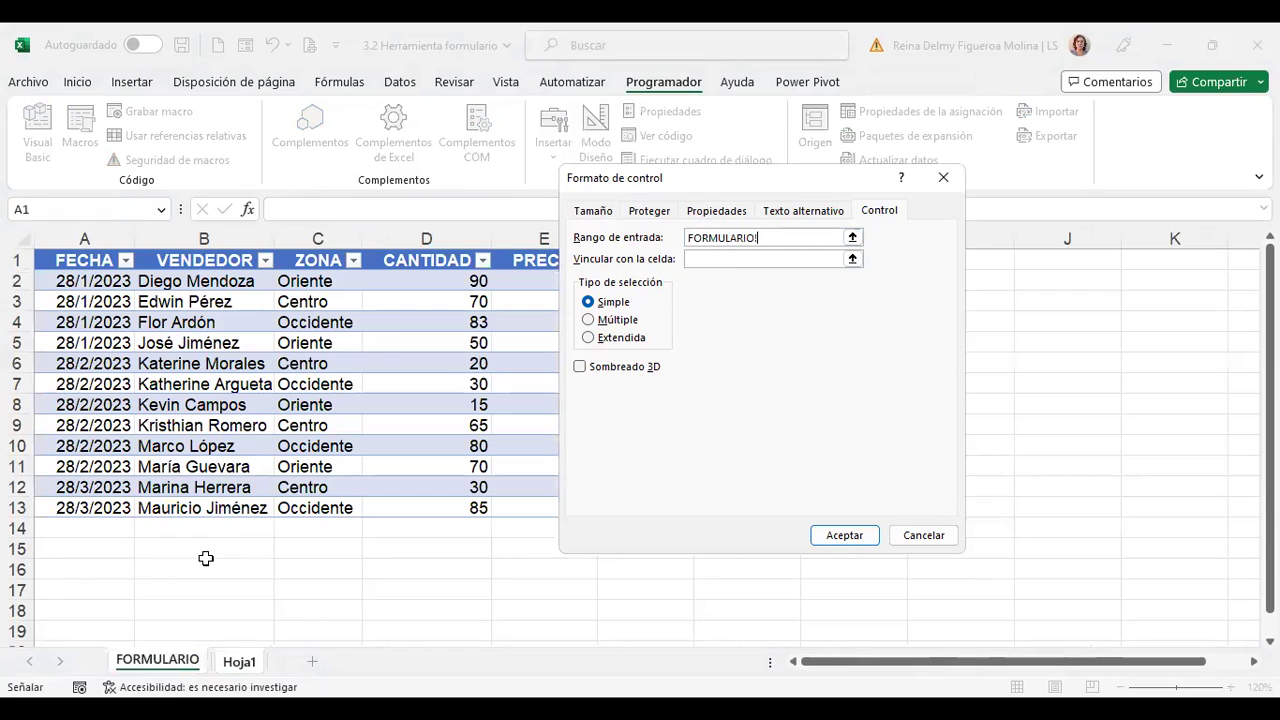
{"action": "left_click", "coordinate": [316, 281]}
{"action": "key", "text": "shift+Down"}
{"action": "key", "text": "shift+Down"}
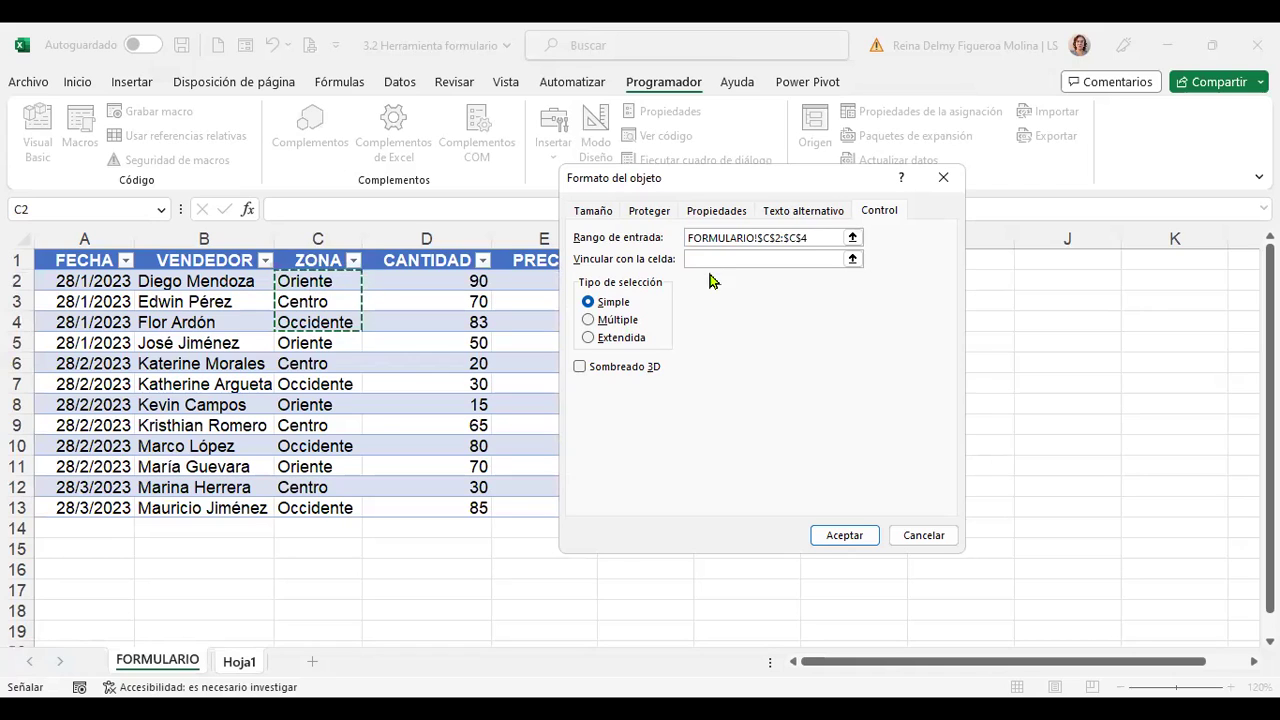
{"action": "left_click", "coordinate": [708, 259]}
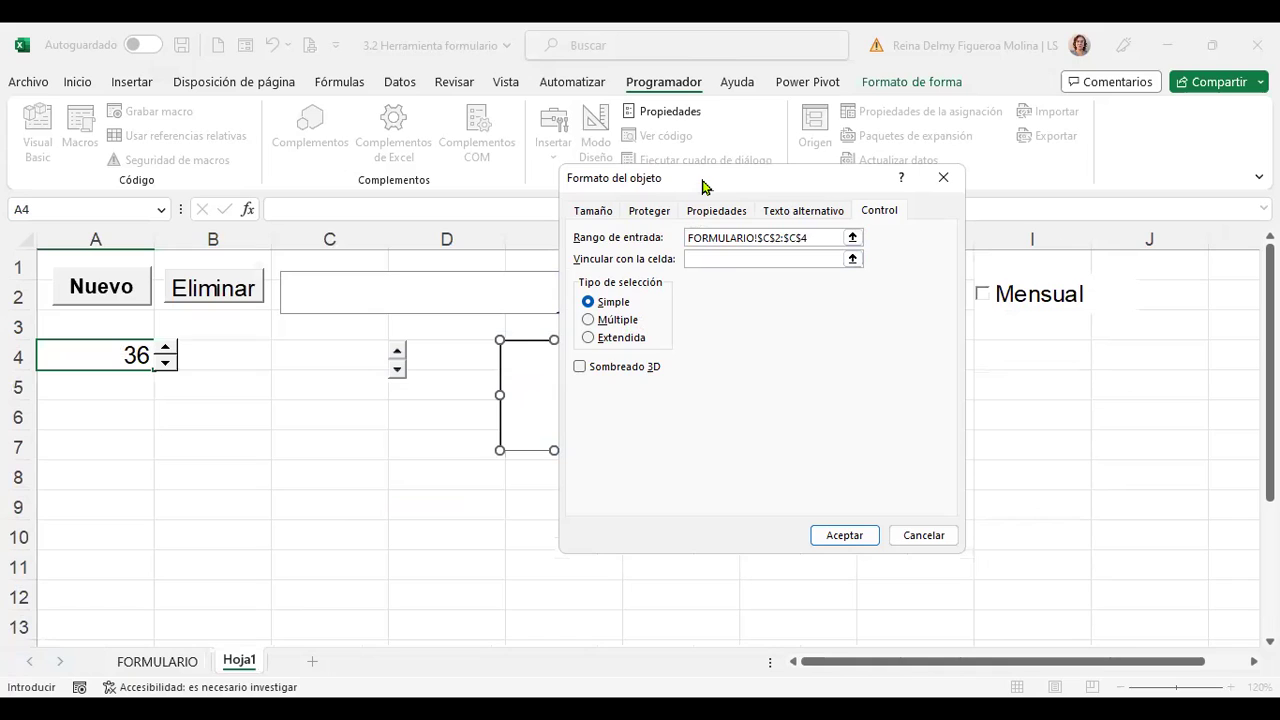
{"action": "left_click_drag", "start_coordinate": [702, 185], "coordinate": [869, 200]}
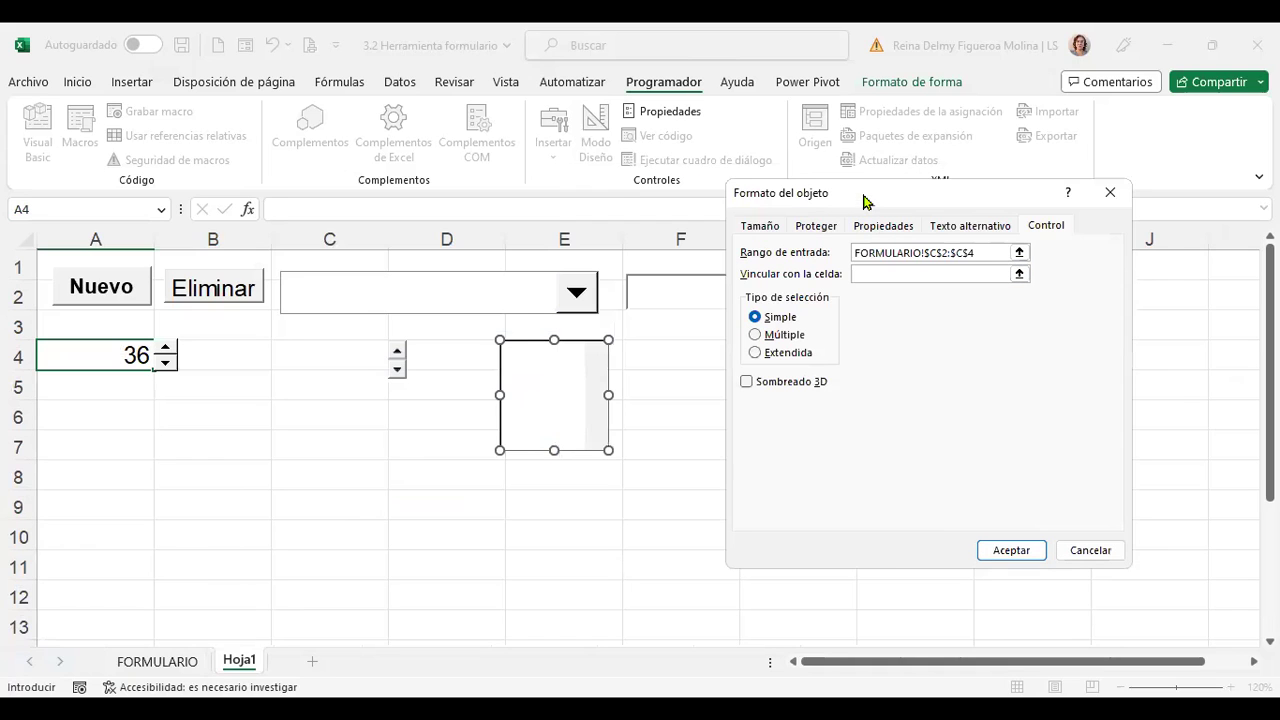
{"action": "left_click", "coordinate": [657, 356]}
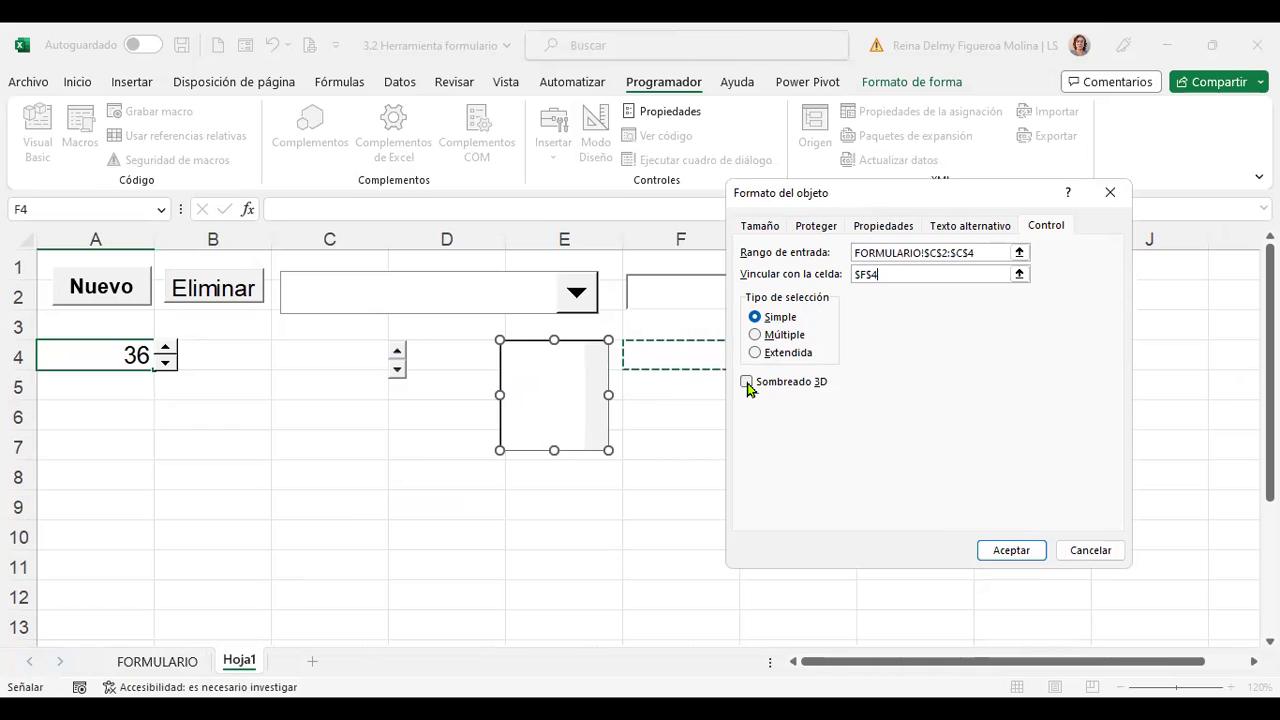
{"action": "left_click", "coordinate": [747, 382]}
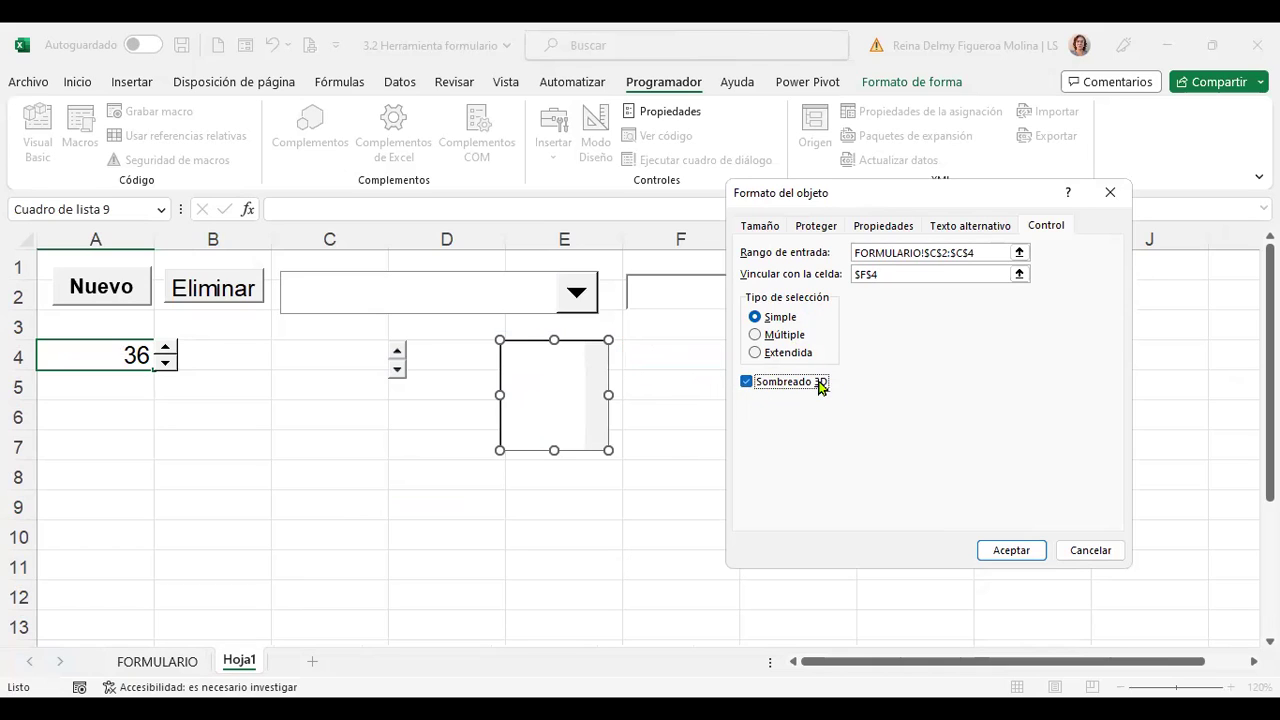
{"action": "left_click", "coordinate": [1005, 551]}
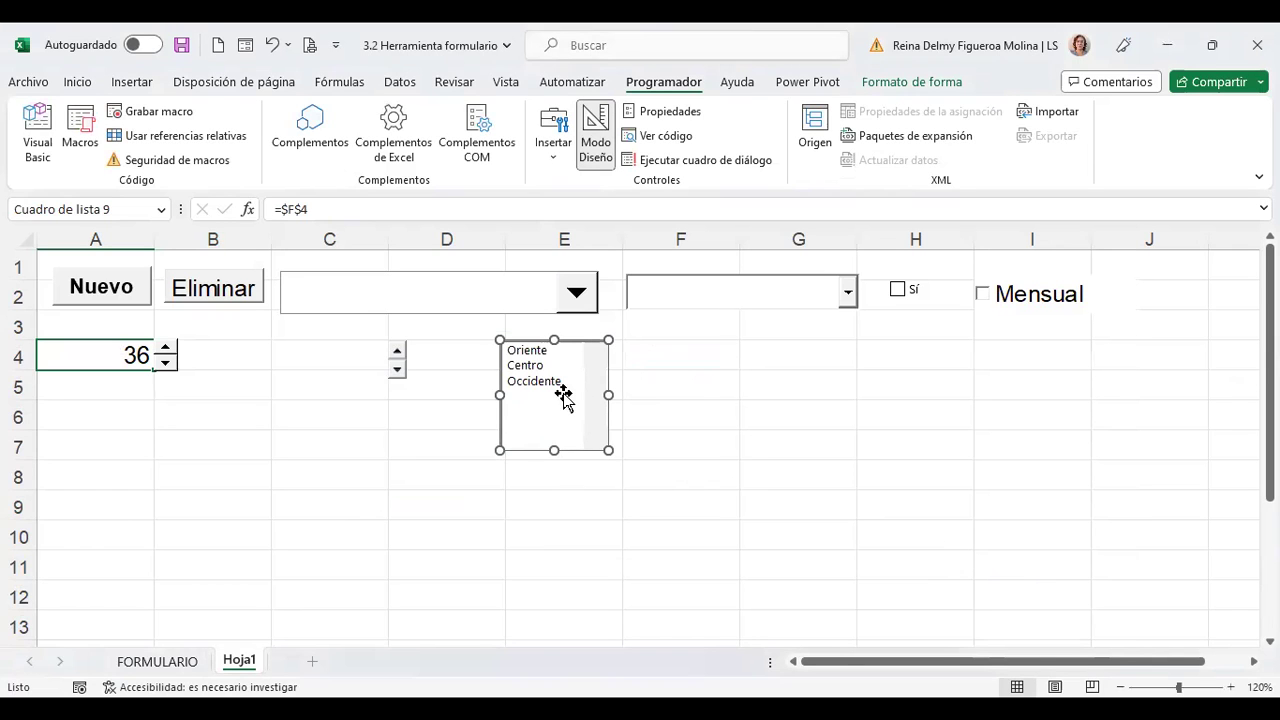
Pick Oriente, Centro and Occidente in the list box and watch F4 show 1, 2, 3
{"action": "left_click", "coordinate": [551, 165]}
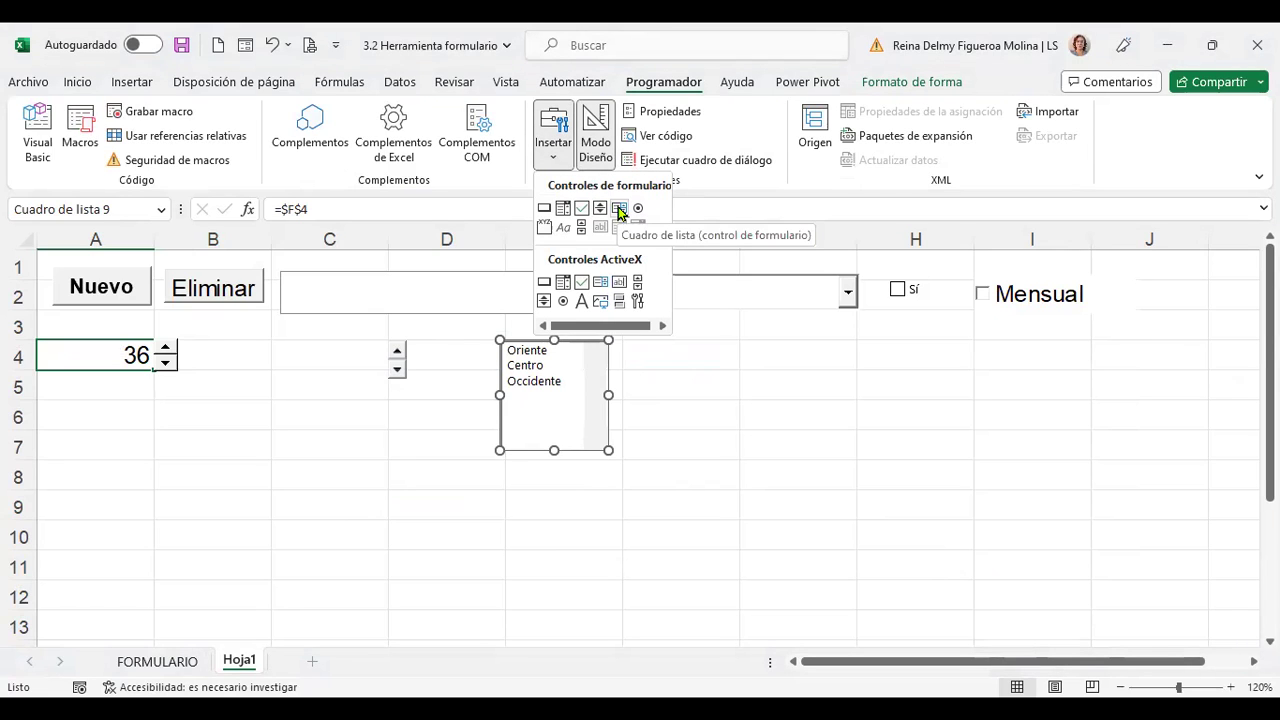
{"action": "left_click", "coordinate": [683, 389]}
{"action": "left_click", "coordinate": [796, 386]}
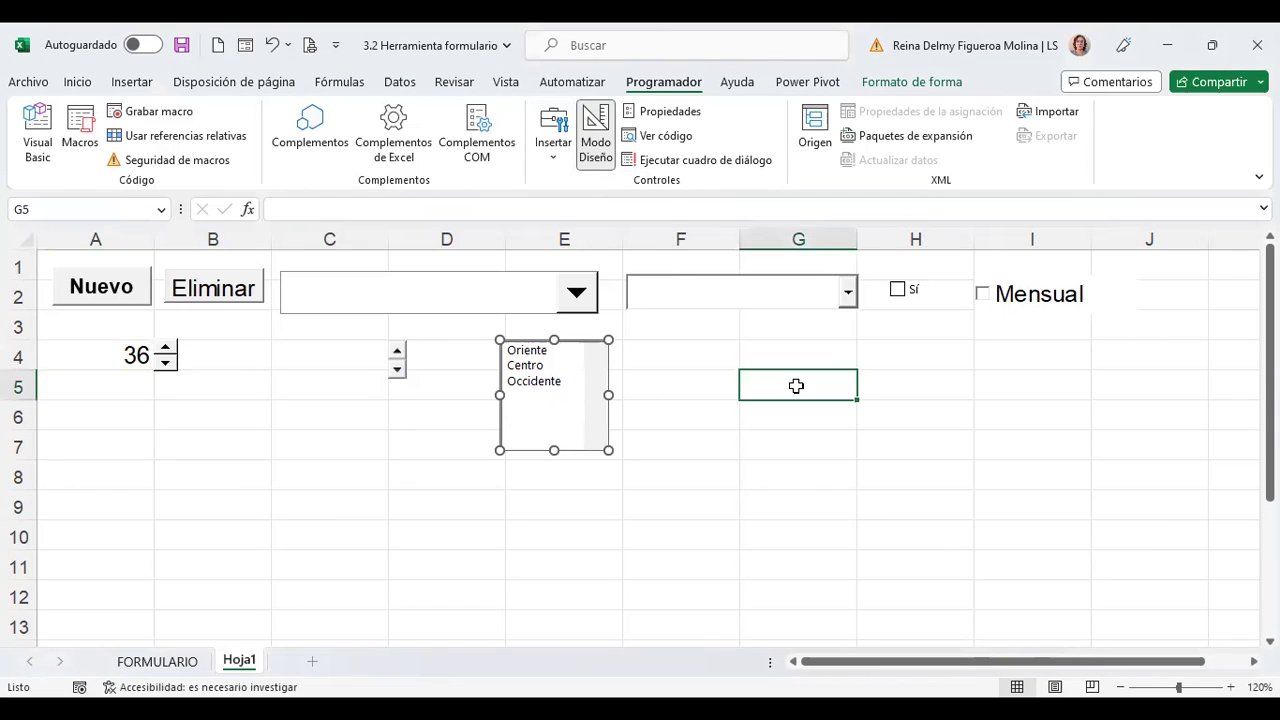
{"action": "left_click", "coordinate": [537, 356]}
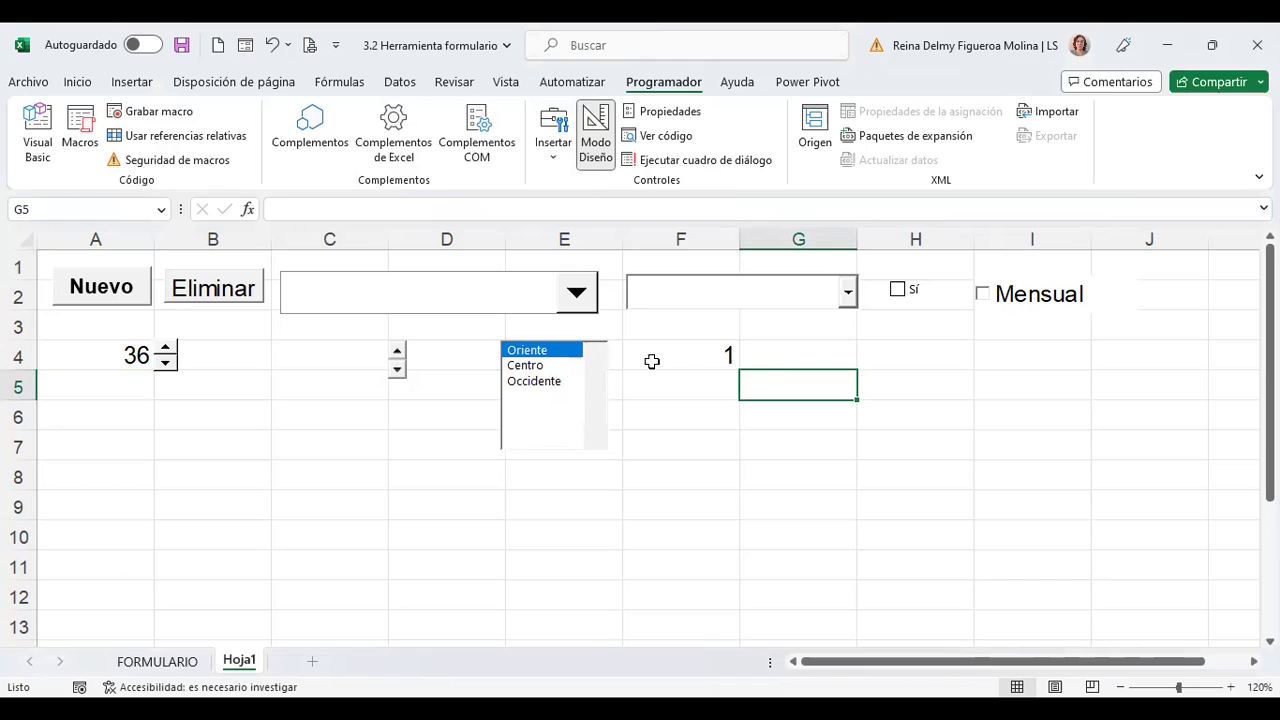
{"action": "left_click", "coordinate": [535, 366]}
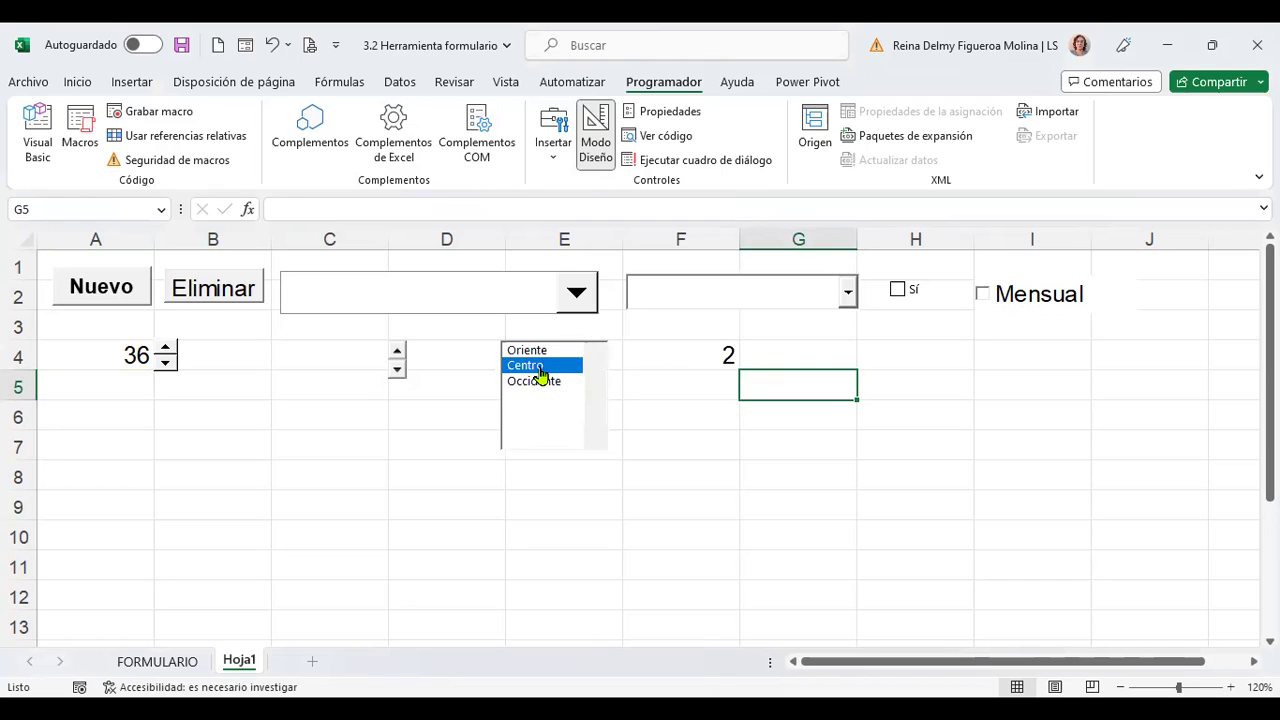
{"action": "left_click", "coordinate": [537, 383]}
{"action": "left_click", "coordinate": [540, 365]}
{"action": "left_click", "coordinate": [535, 351]}
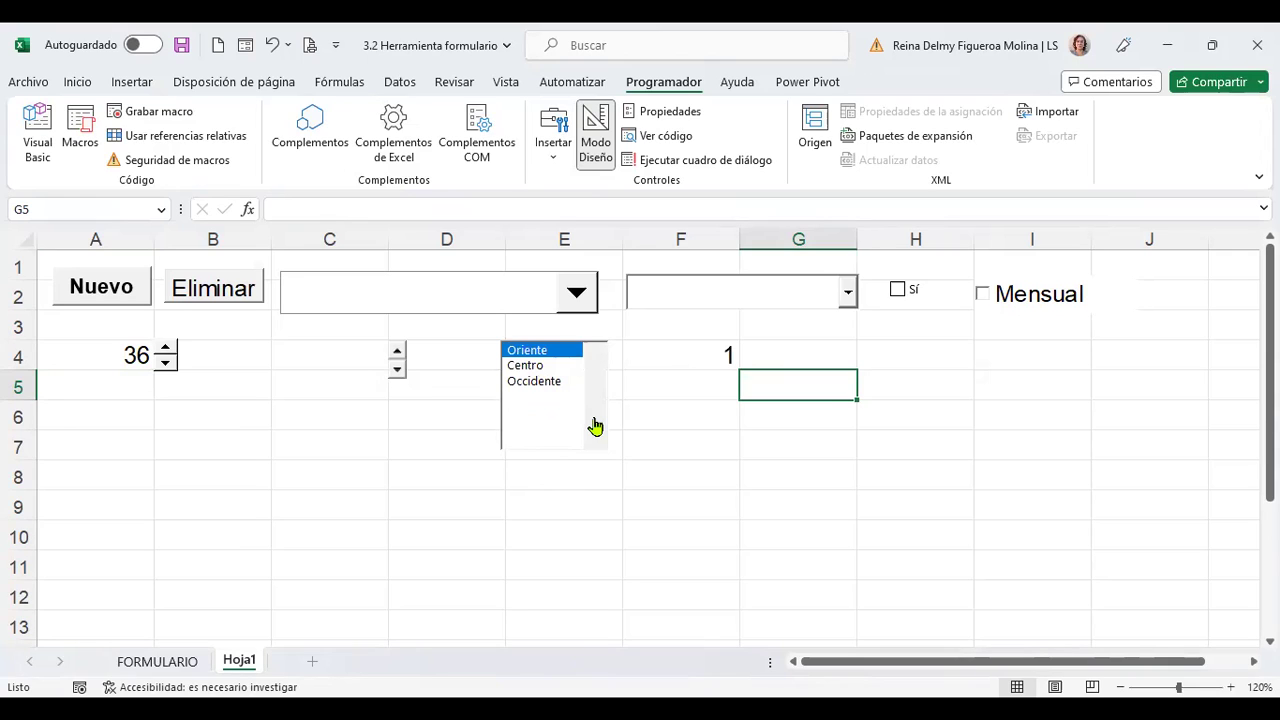
{"action": "left_click", "coordinate": [535, 366]}
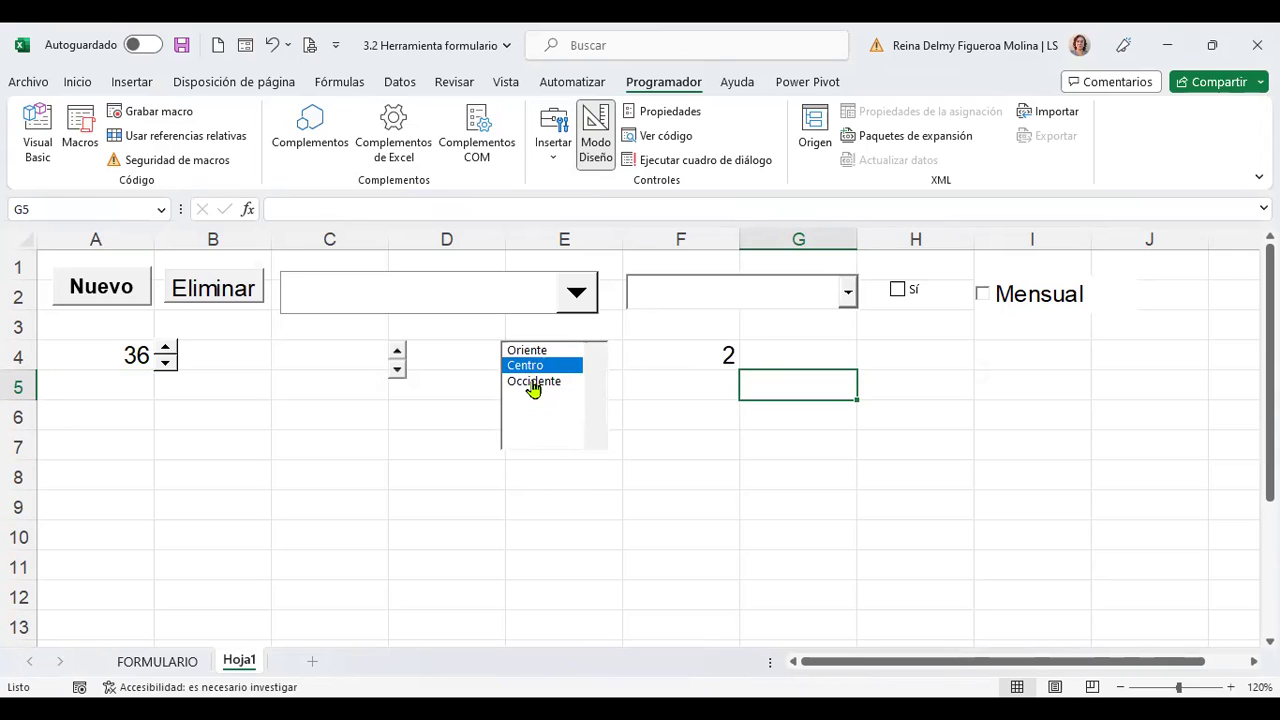
{"action": "left_click", "coordinate": [533, 382]}
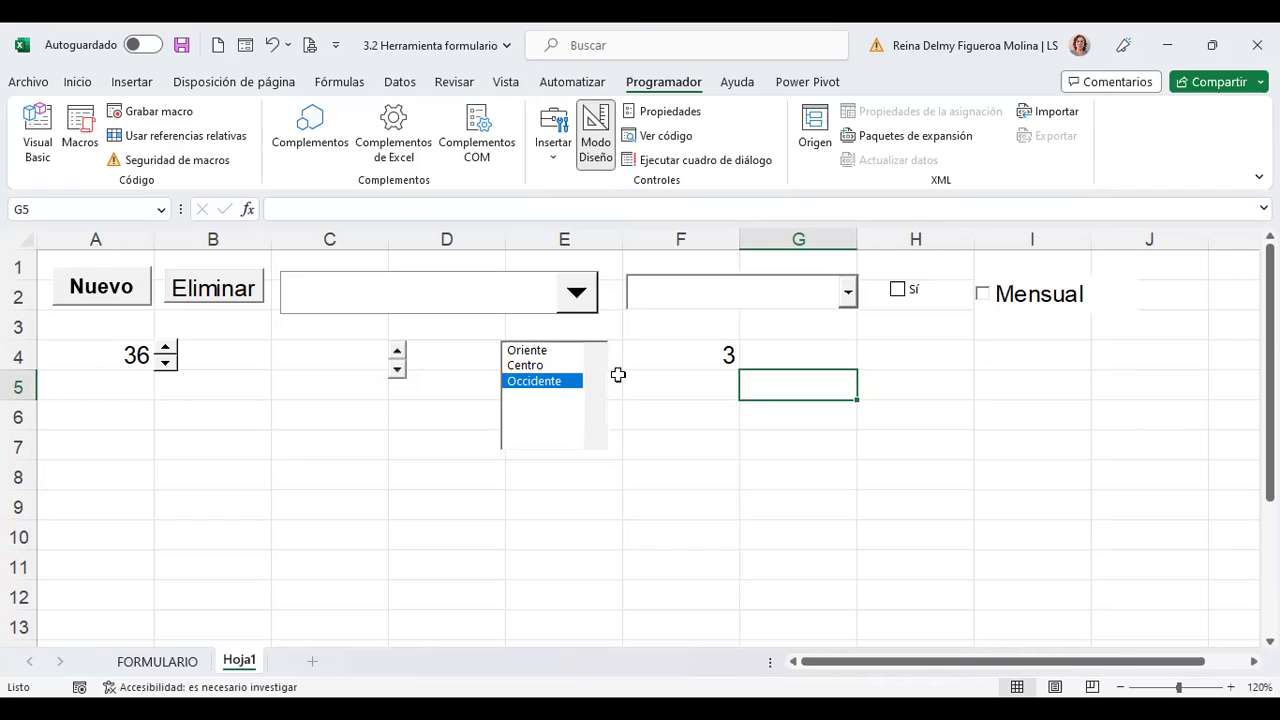
Place ActiveX list box ListBox1 over H4:H7 and review its properties
{"action": "left_click", "coordinate": [558, 158]}
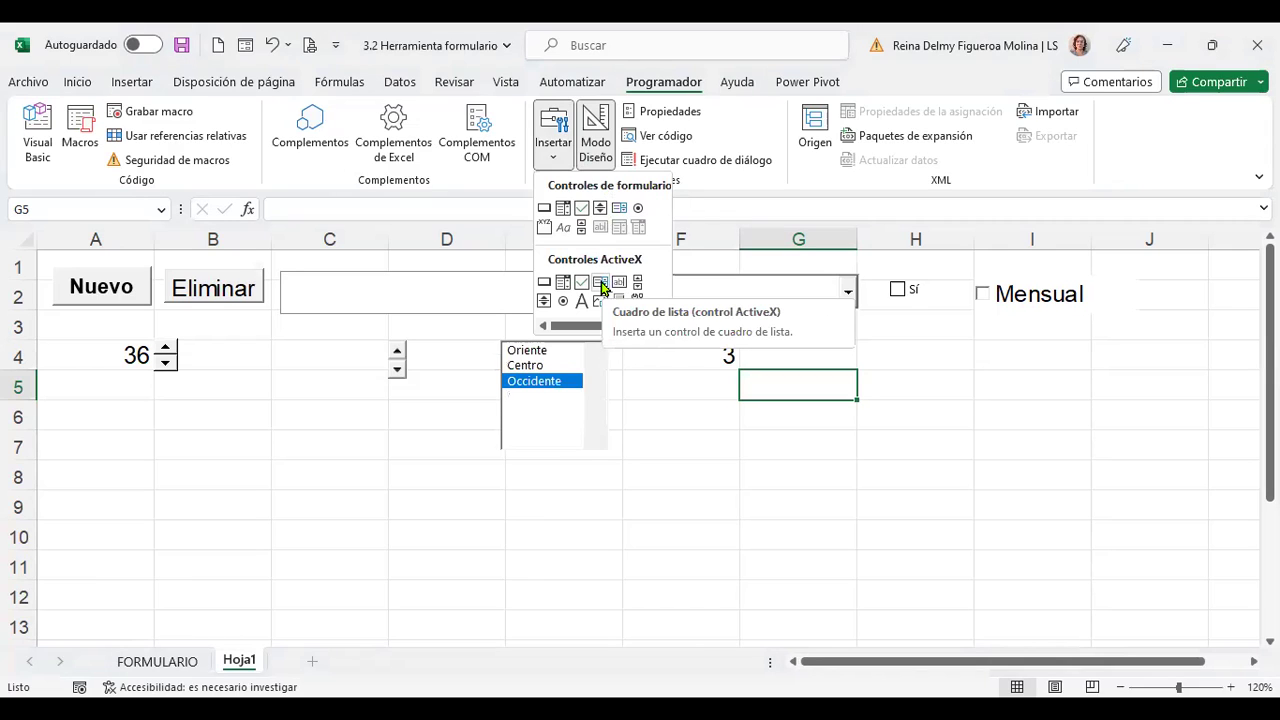
{"action": "left_click", "coordinate": [603, 284]}
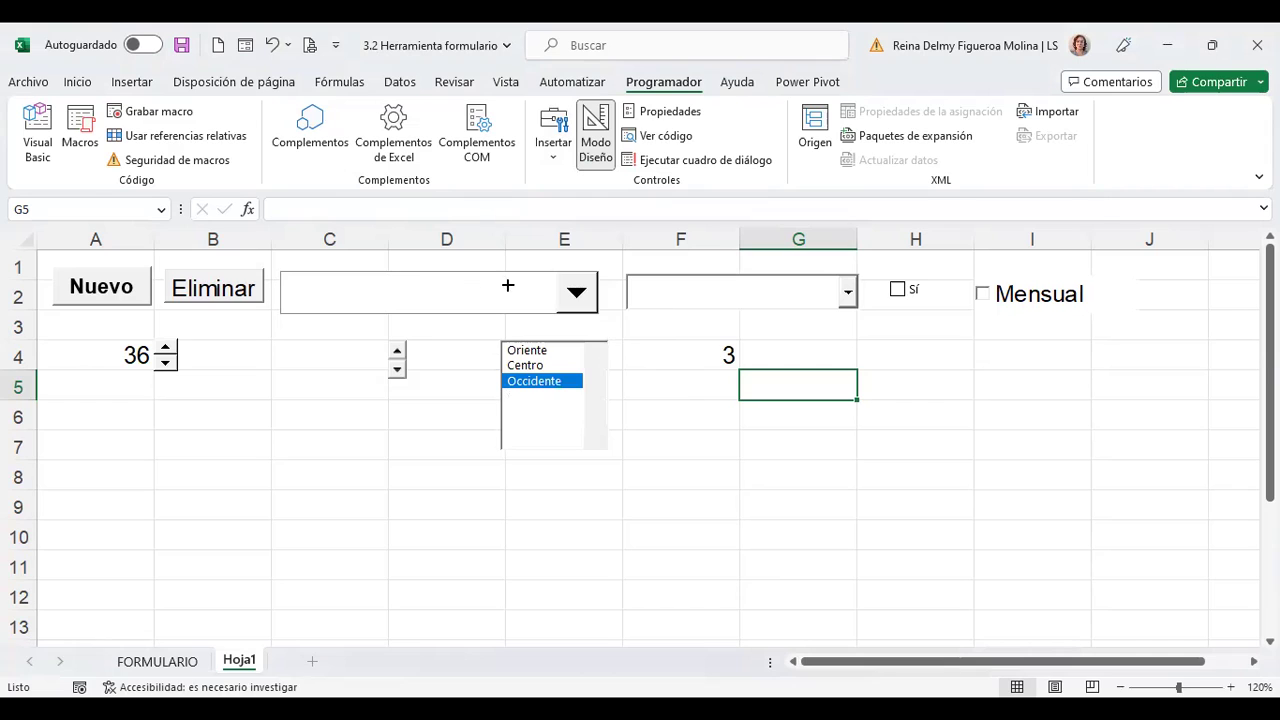
{"action": "left_click", "coordinate": [855, 340]}
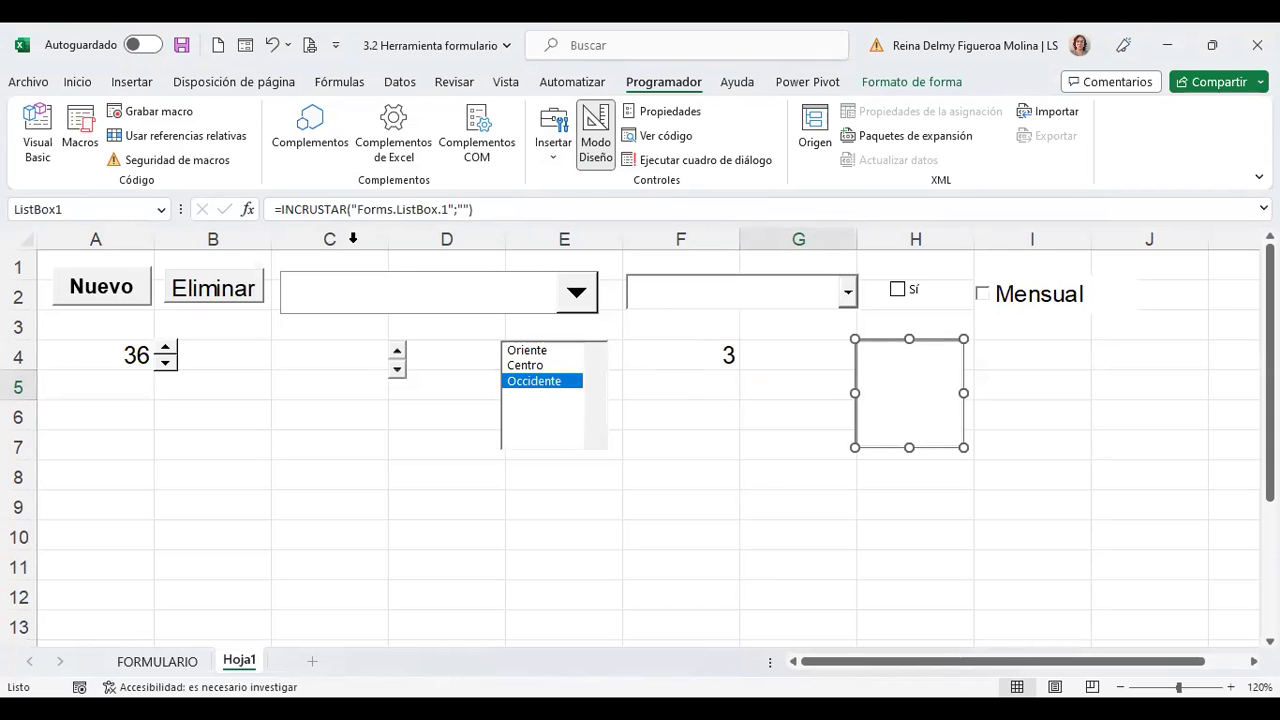
{"action": "left_click", "coordinate": [667, 116]}
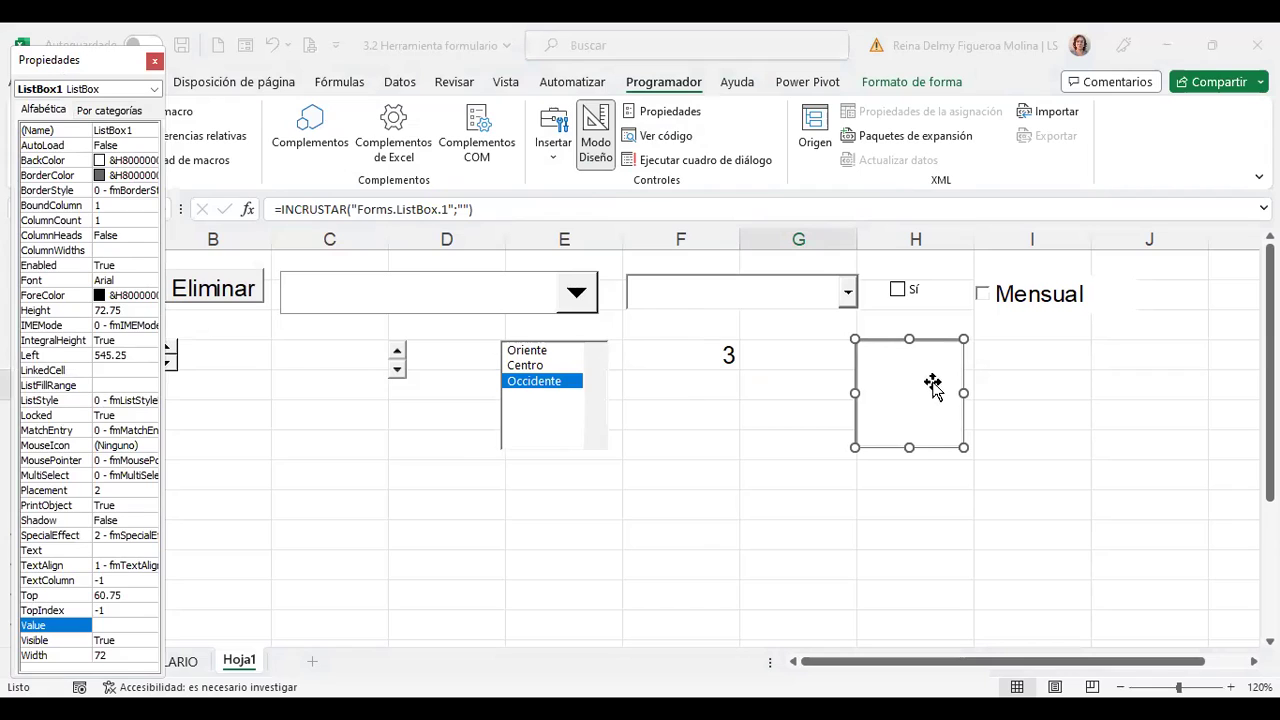
{"action": "left_click", "coordinate": [154, 64]}
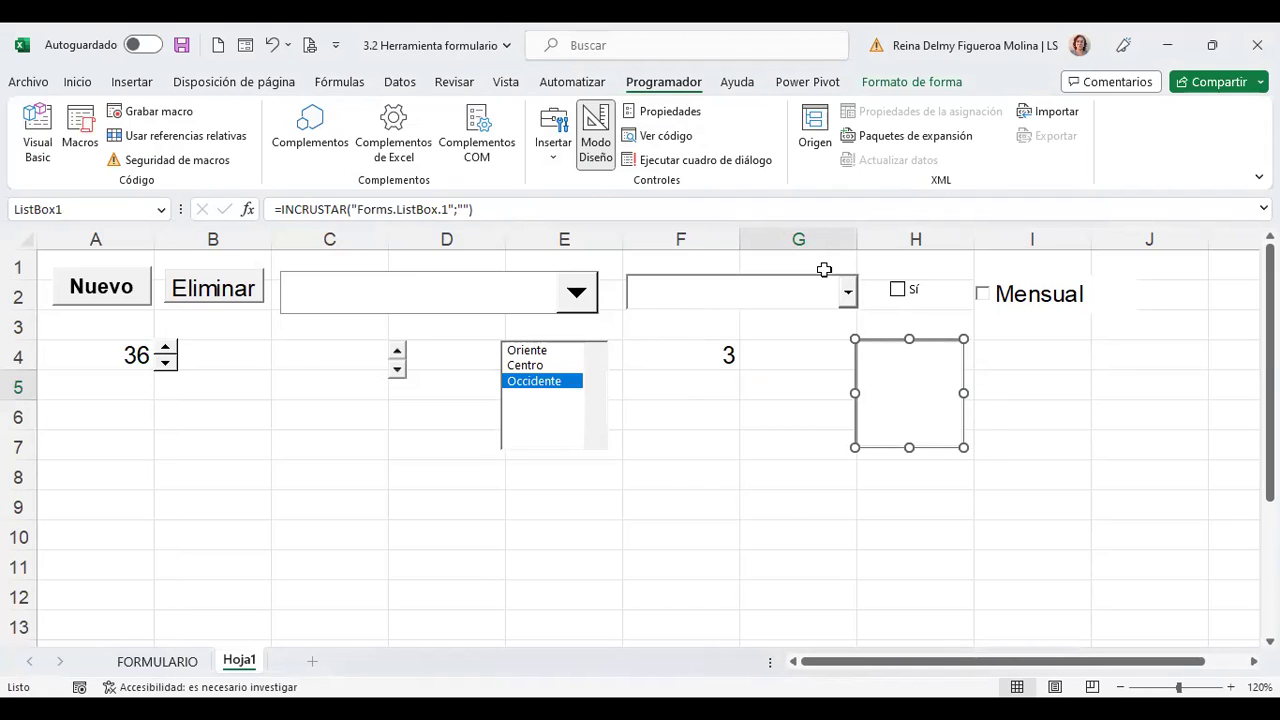
{"action": "left_click", "coordinate": [1057, 386]}
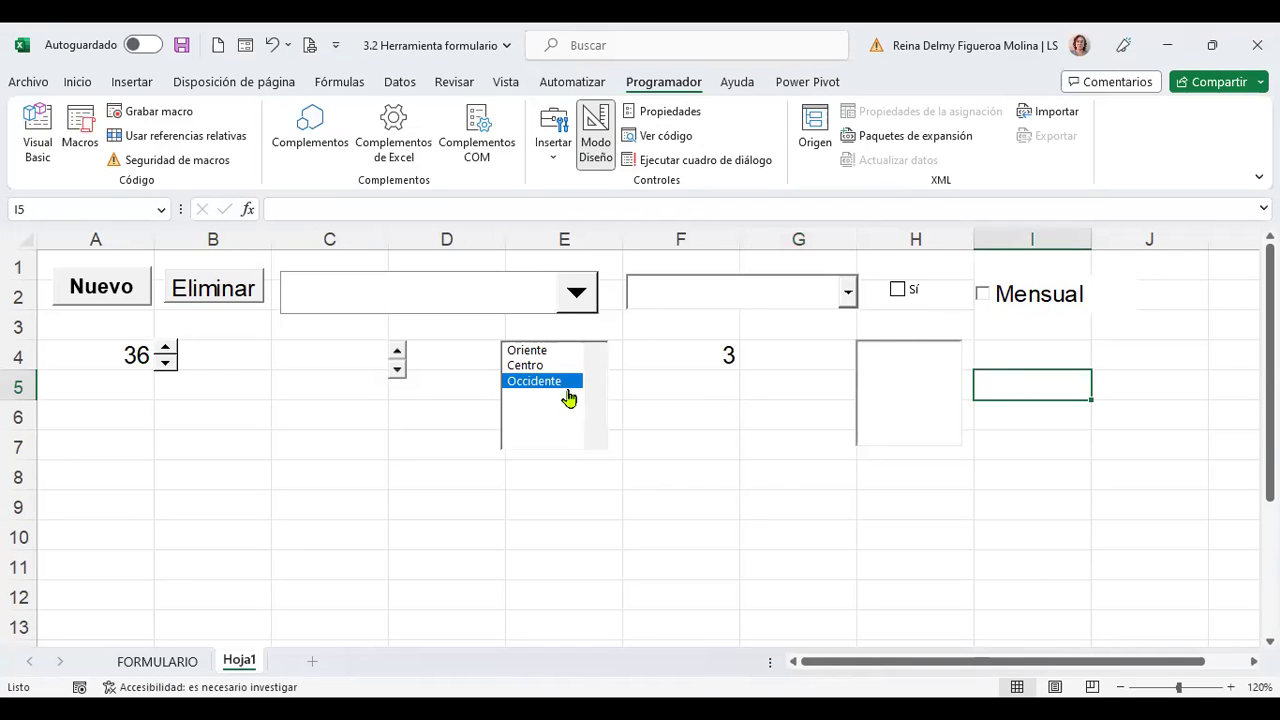
{"action": "left_click", "coordinate": [705, 444]}
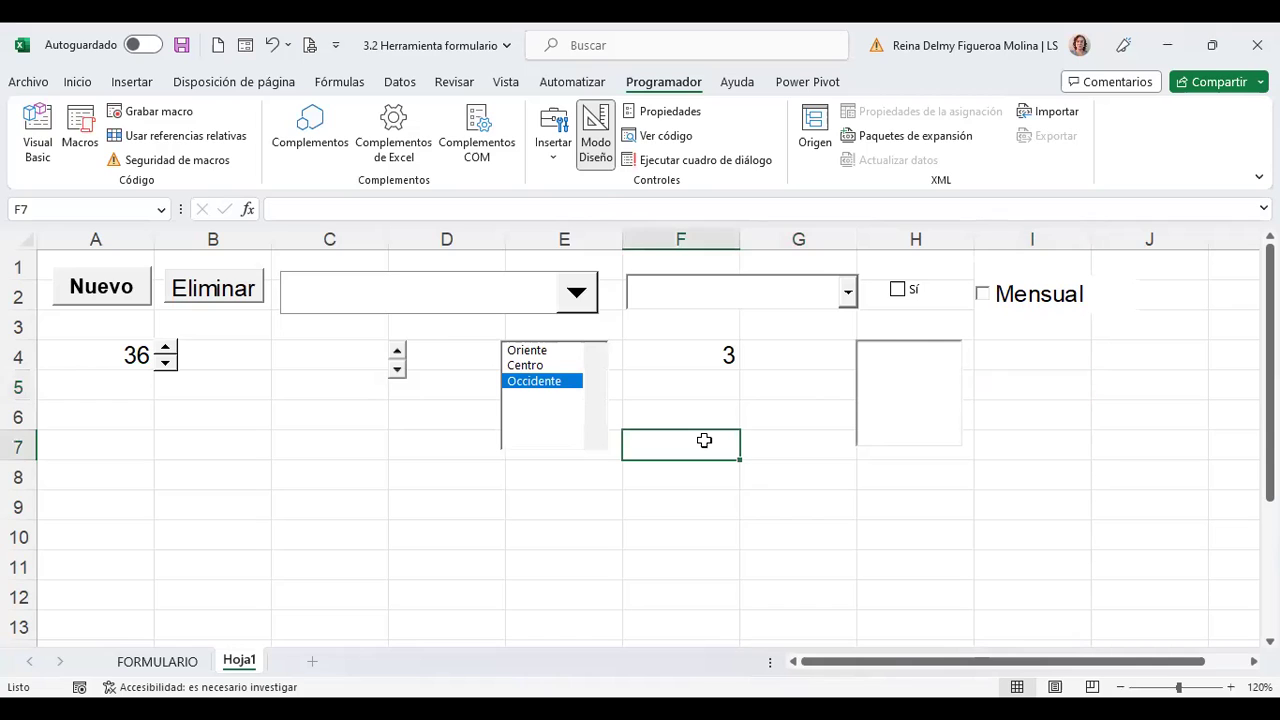
Add a form option button at I4 labelled Verde
{"action": "left_click", "coordinate": [553, 140]}
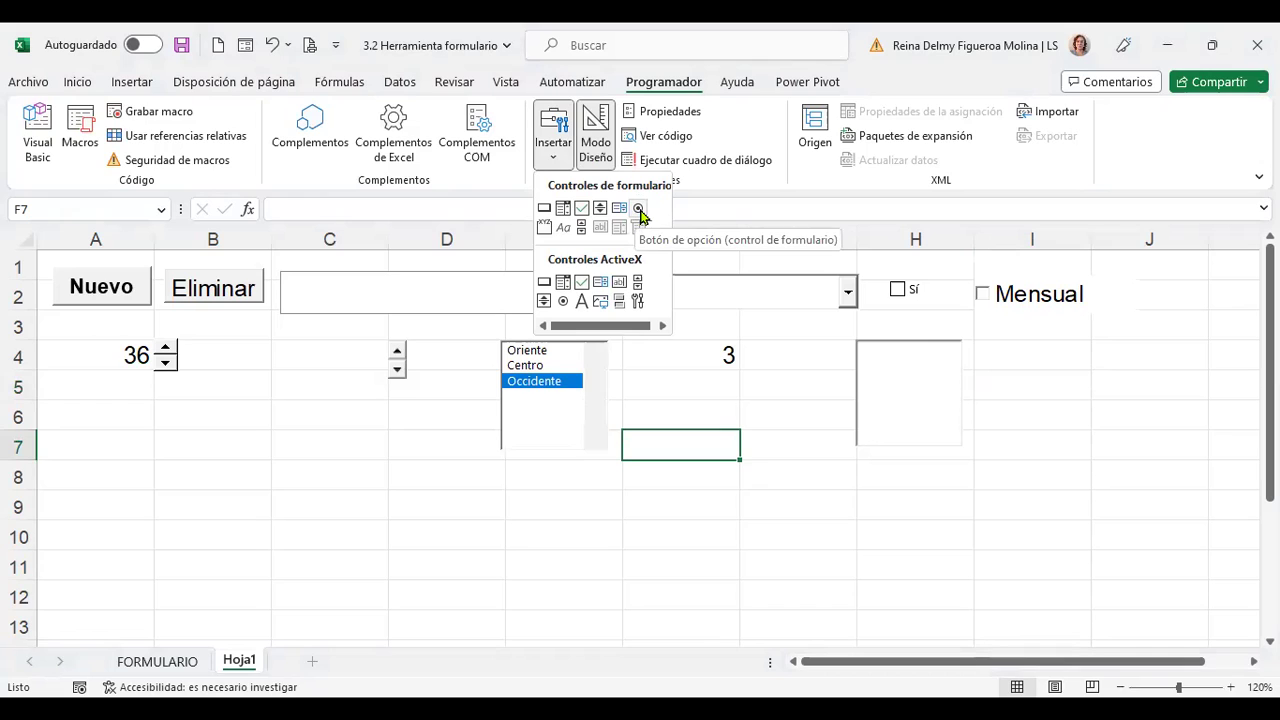
{"action": "left_click", "coordinate": [638, 209]}
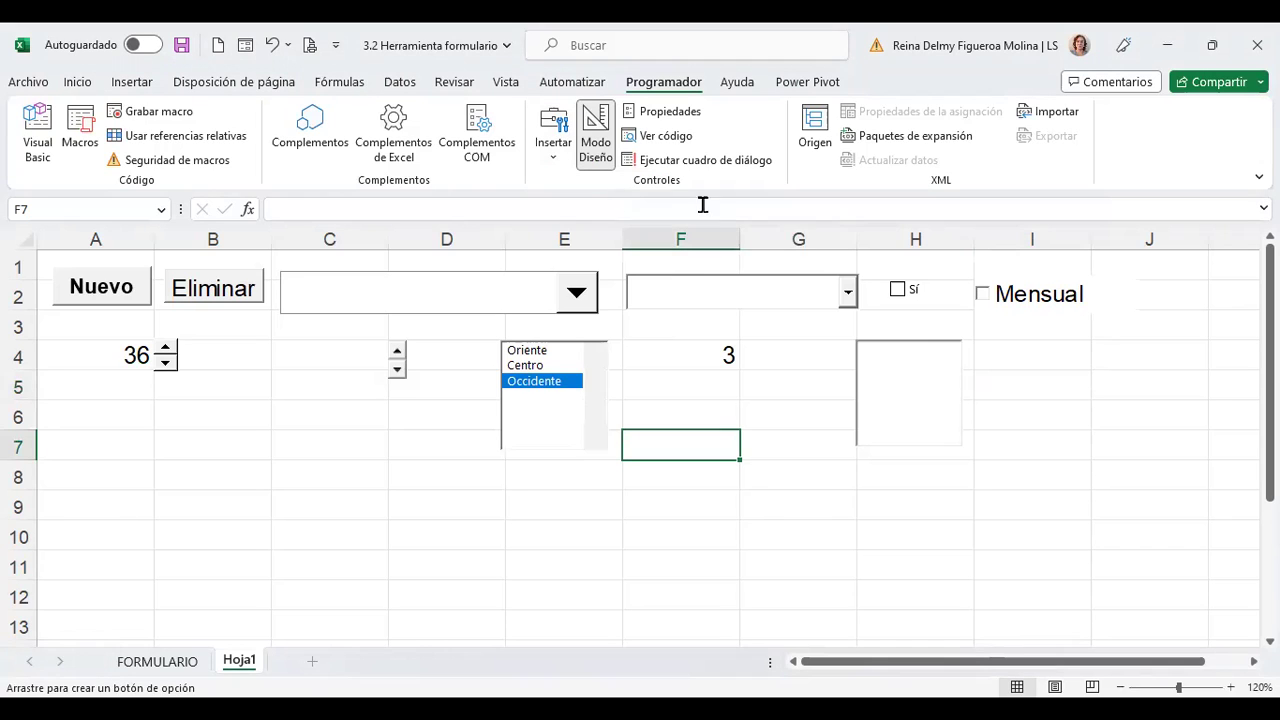
{"action": "left_click", "coordinate": [974, 340]}
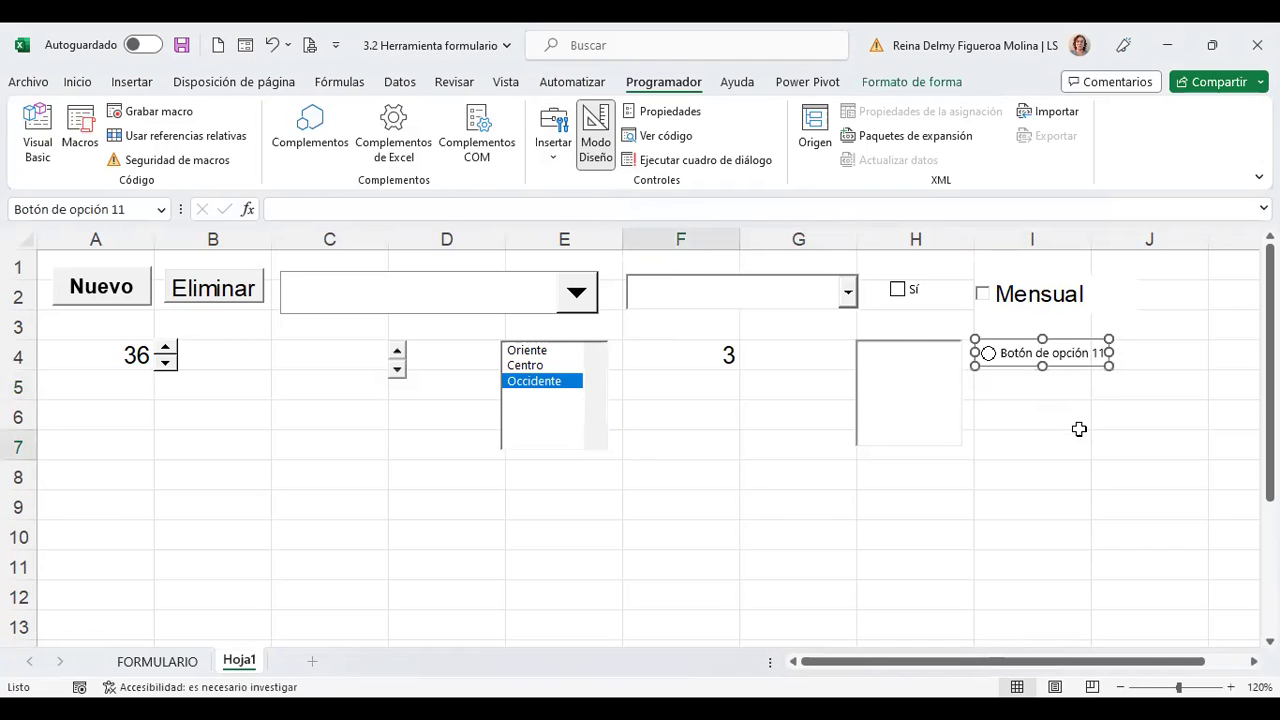
{"action": "left_click", "coordinate": [1062, 350]}
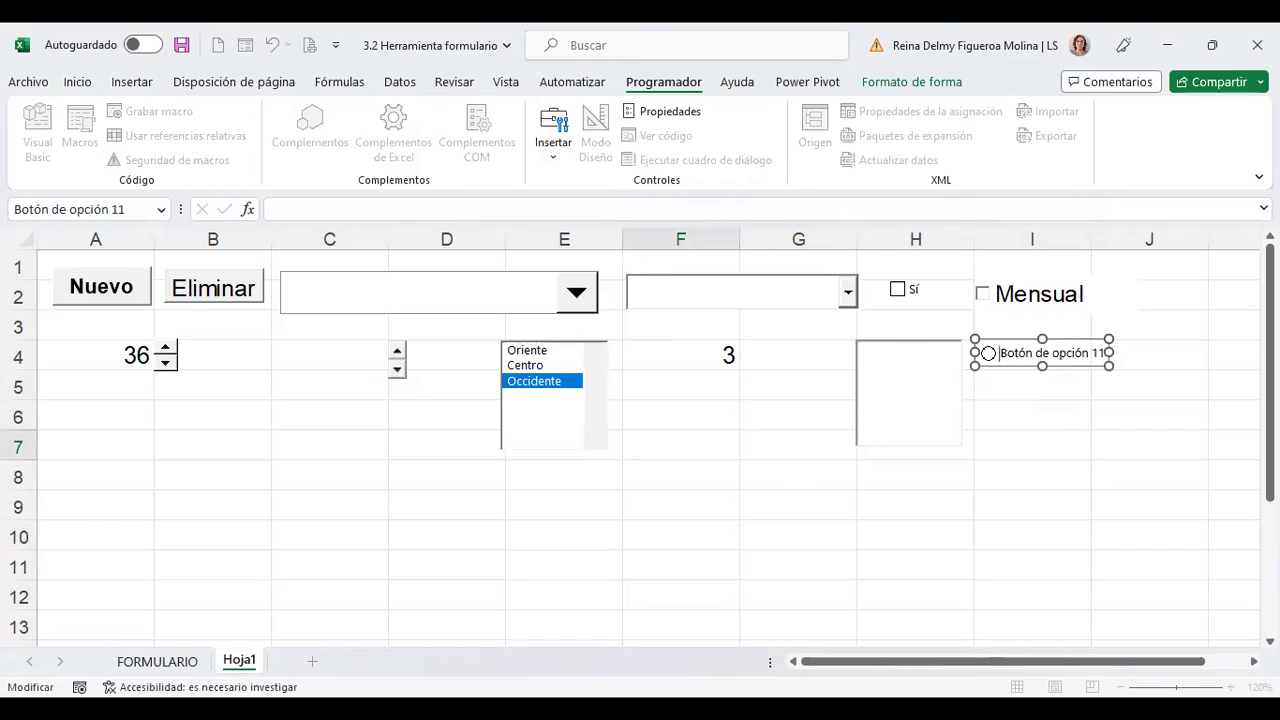
{"action": "key", "text": "Delete"}
{"action": "key", "text": "Delete"}
{"action": "key", "text": "Delete"}
{"action": "key", "text": "Delete"}
{"action": "key", "text": "Delete"}
{"action": "key", "text": "Delete"}
{"action": "key", "text": "Delete"}
{"action": "key", "text": "Delete"}
{"action": "key", "text": "Delete"}
{"action": "key", "text": "Delete"}
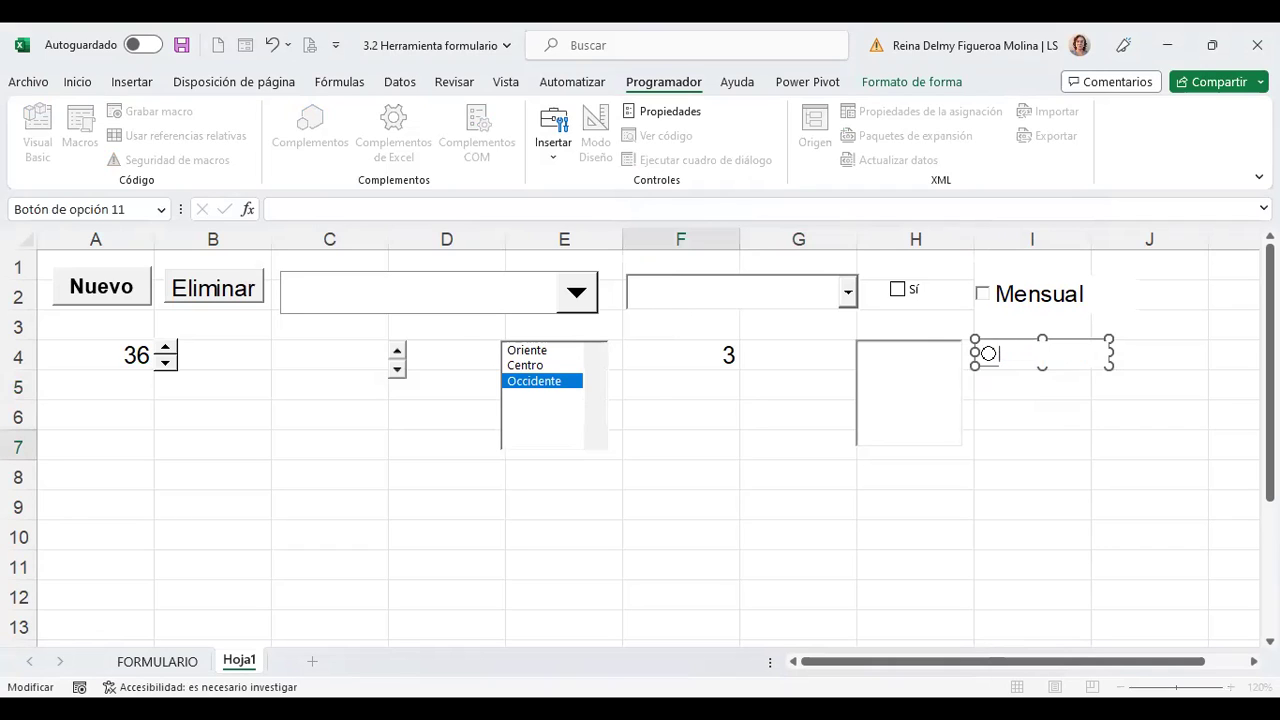
{"action": "type", "text": "Vede"}
{"action": "key", "text": "BackSpace"}
{"action": "key", "text": "BackSpace"}
{"action": "type", "text": "rde"}
{"action": "left_click", "coordinate": [1083, 433]}
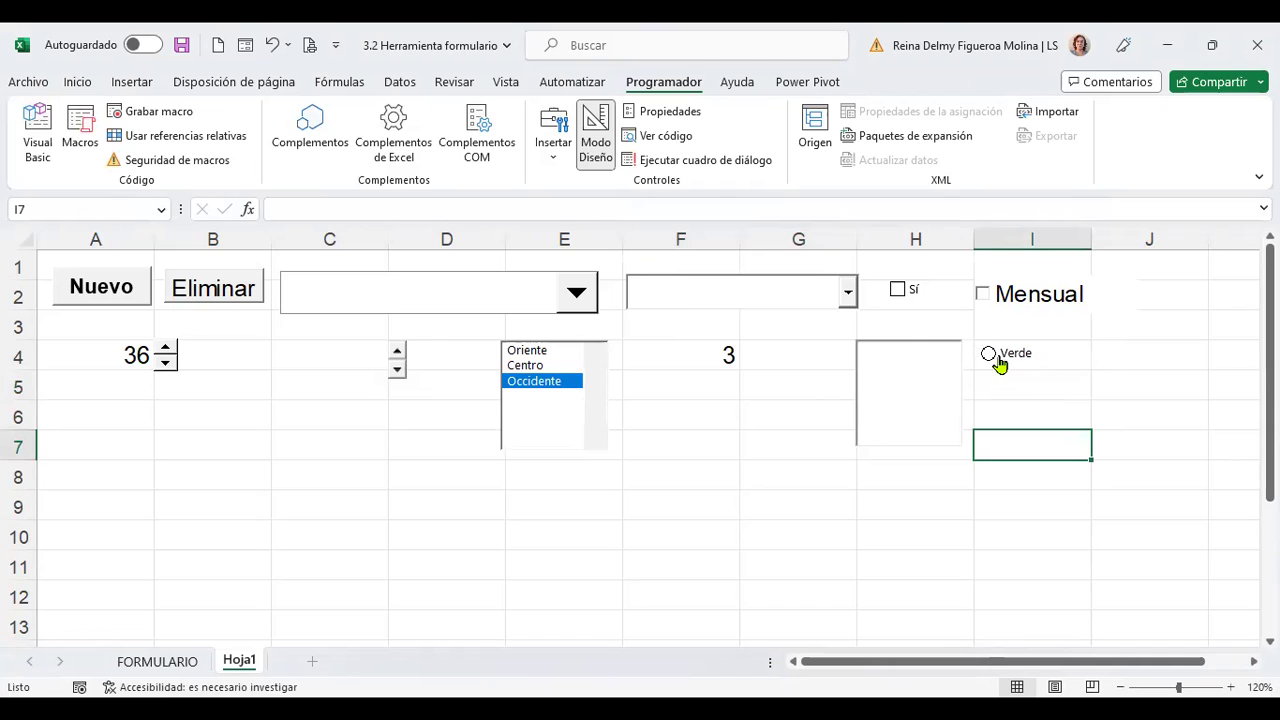
Draw an ActiveX option button near I6 and caption it Azul
{"action": "left_click", "coordinate": [550, 152]}
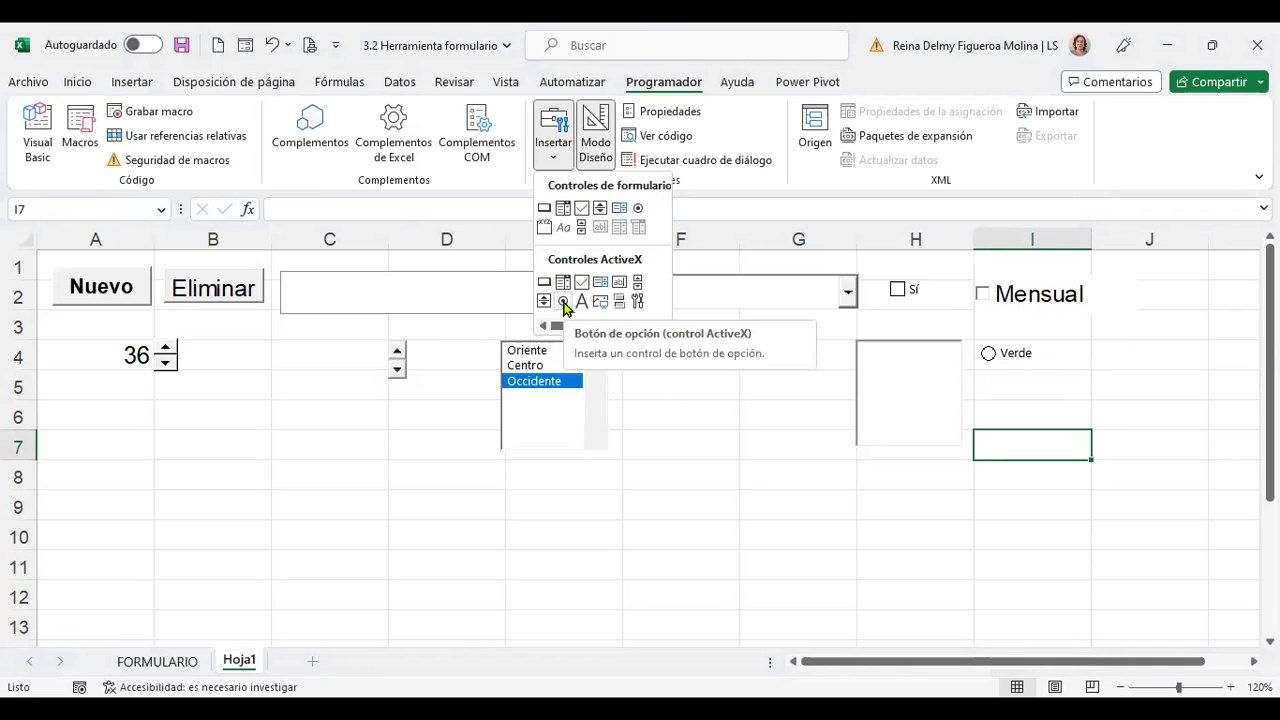
{"action": "left_click", "coordinate": [563, 306]}
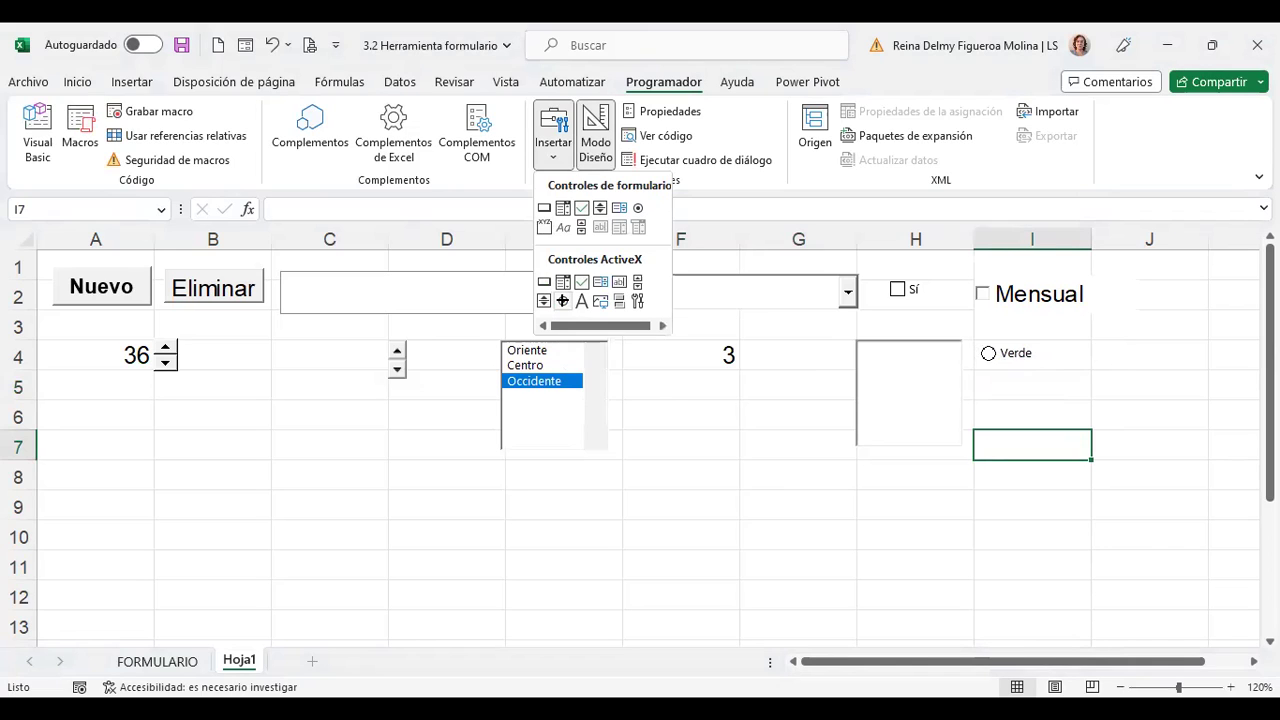
{"action": "left_click", "coordinate": [972, 399]}
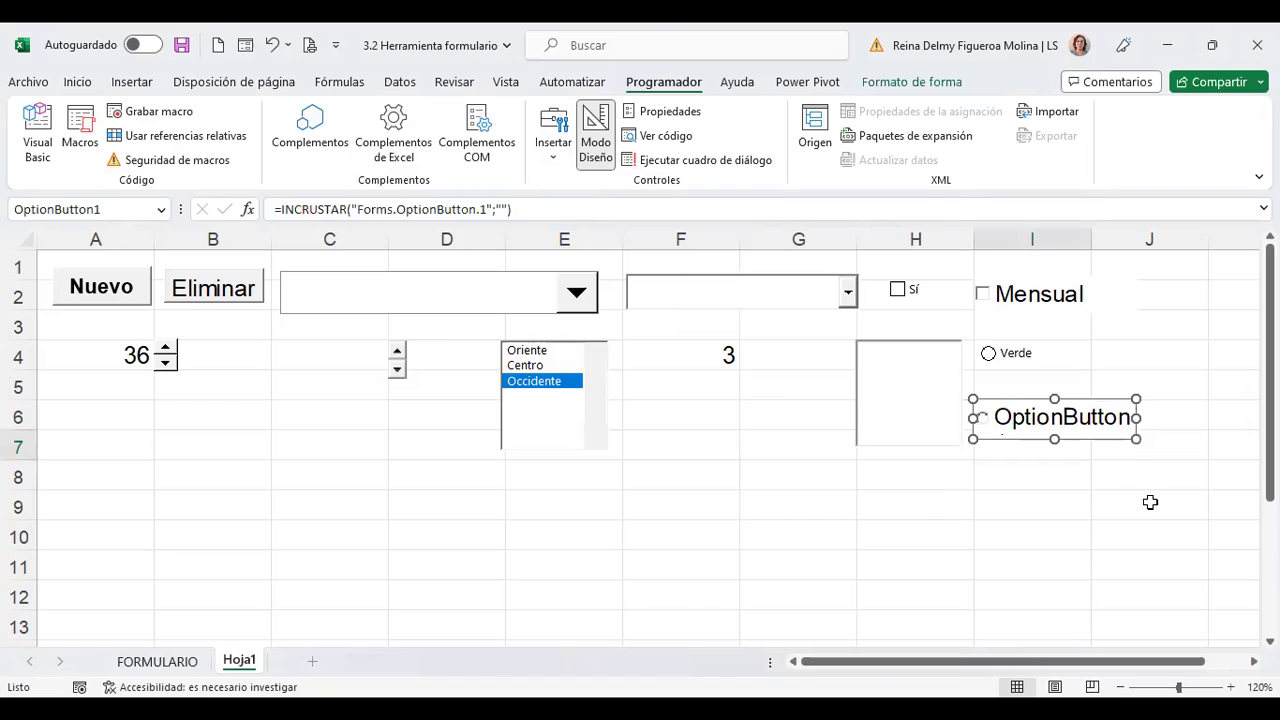
{"action": "right_click", "coordinate": [1031, 416]}
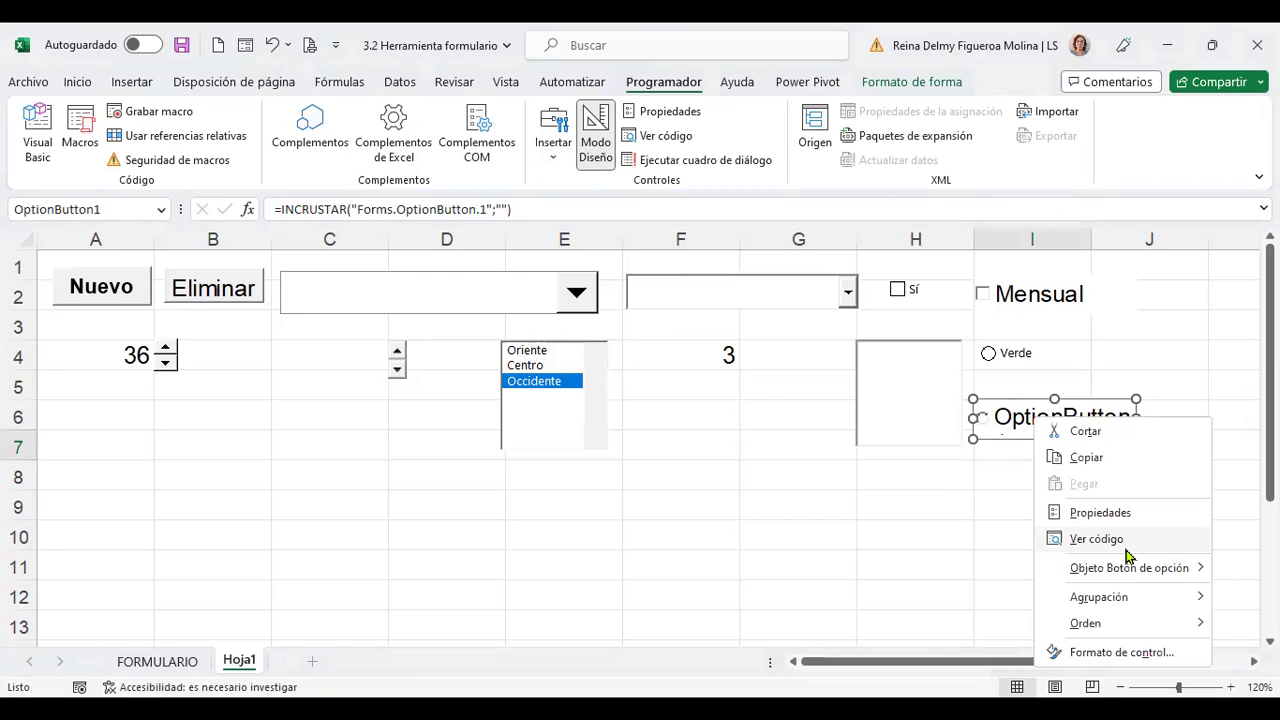
{"action": "mouse_move", "coordinate": [1128, 568]}
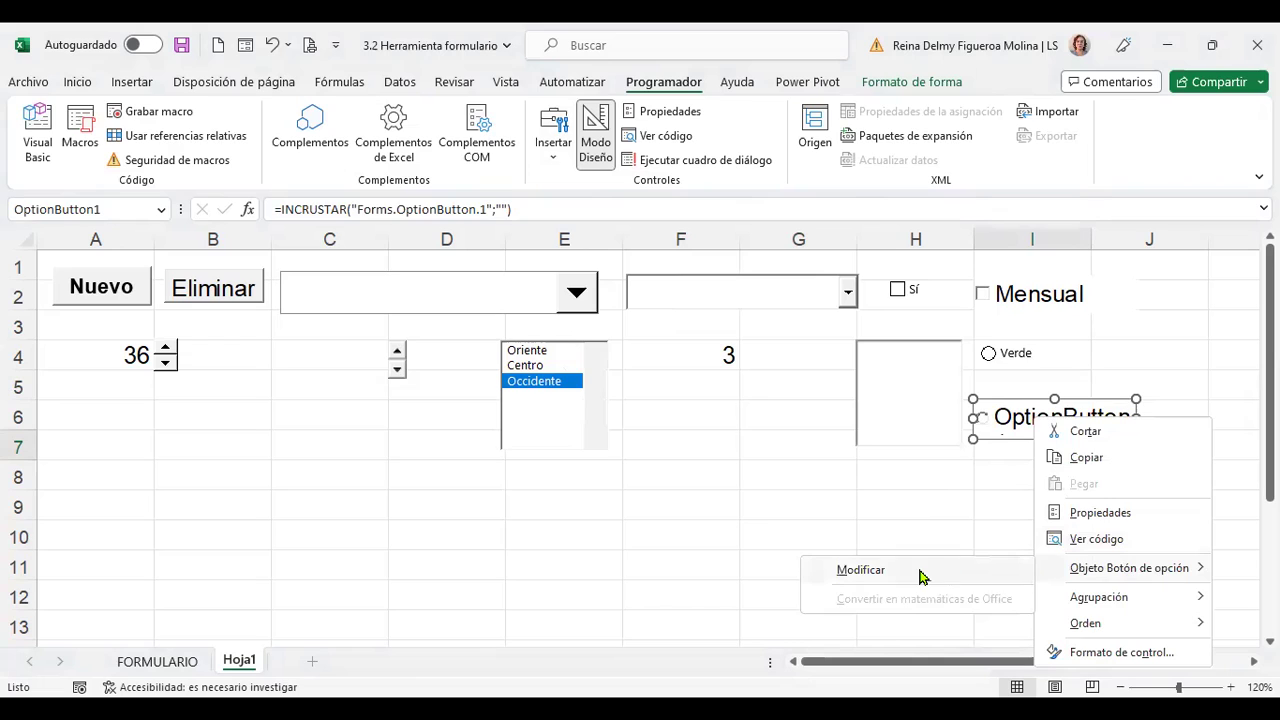
{"action": "left_click", "coordinate": [860, 569]}
{"action": "key", "text": "BackSpace"}
{"action": "key", "text": "BackSpace"}
{"action": "key", "text": "BackSpace"}
{"action": "key", "text": "BackSpace"}
{"action": "key", "text": "BackSpace"}
{"action": "key", "text": "BackSpace"}
{"action": "key", "text": "BackSpace"}
{"action": "key", "text": "BackSpace"}
{"action": "key", "text": "BackSpace"}
{"action": "key", "text": "BackSpace"}
{"action": "key", "text": "BackSpace"}
{"action": "type", "text": "Azul"}
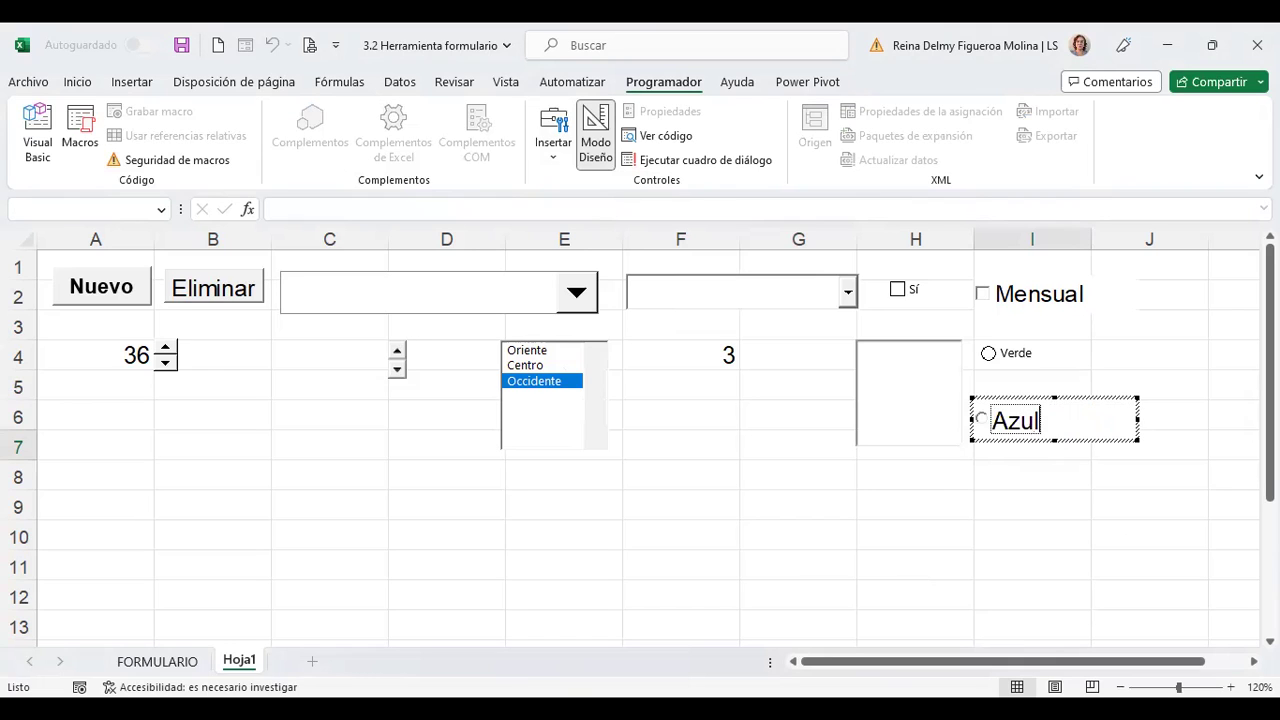
{"action": "left_click", "coordinate": [1048, 485]}
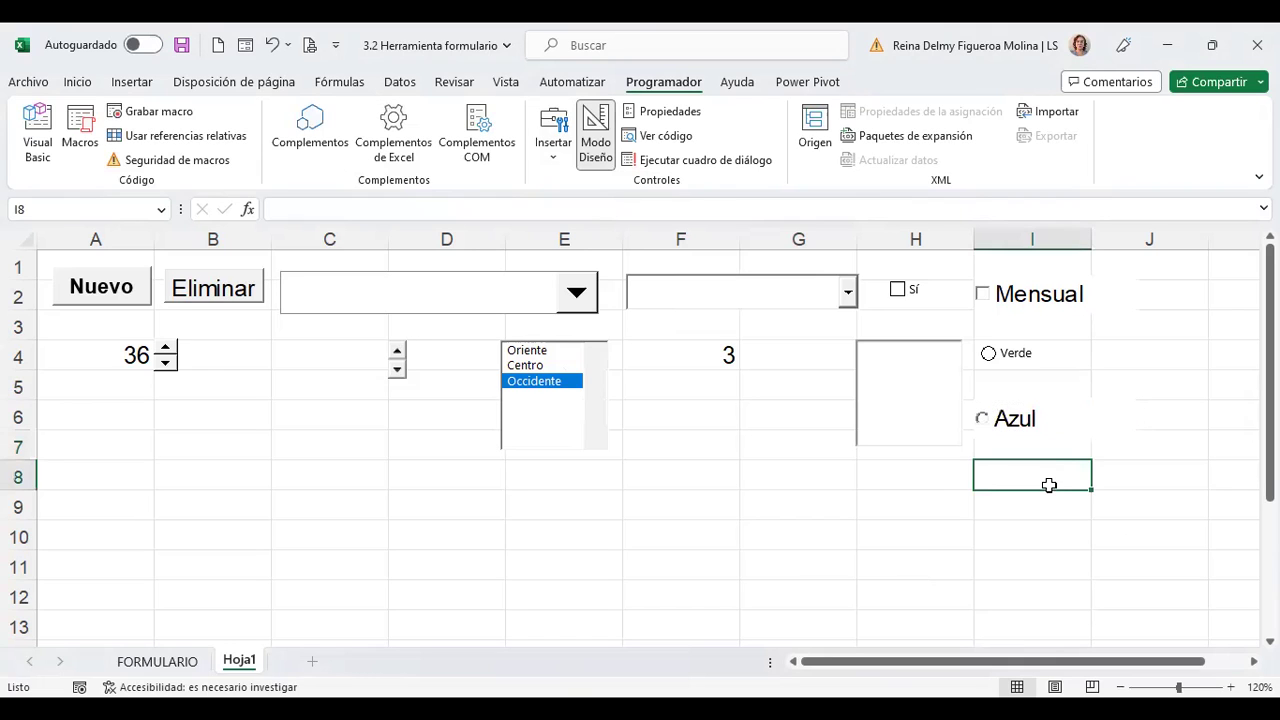
Move the Azul option button up to I5, directly beneath Verde
{"action": "left_click", "coordinate": [1011, 417]}
{"action": "right_click", "coordinate": [1011, 417]}
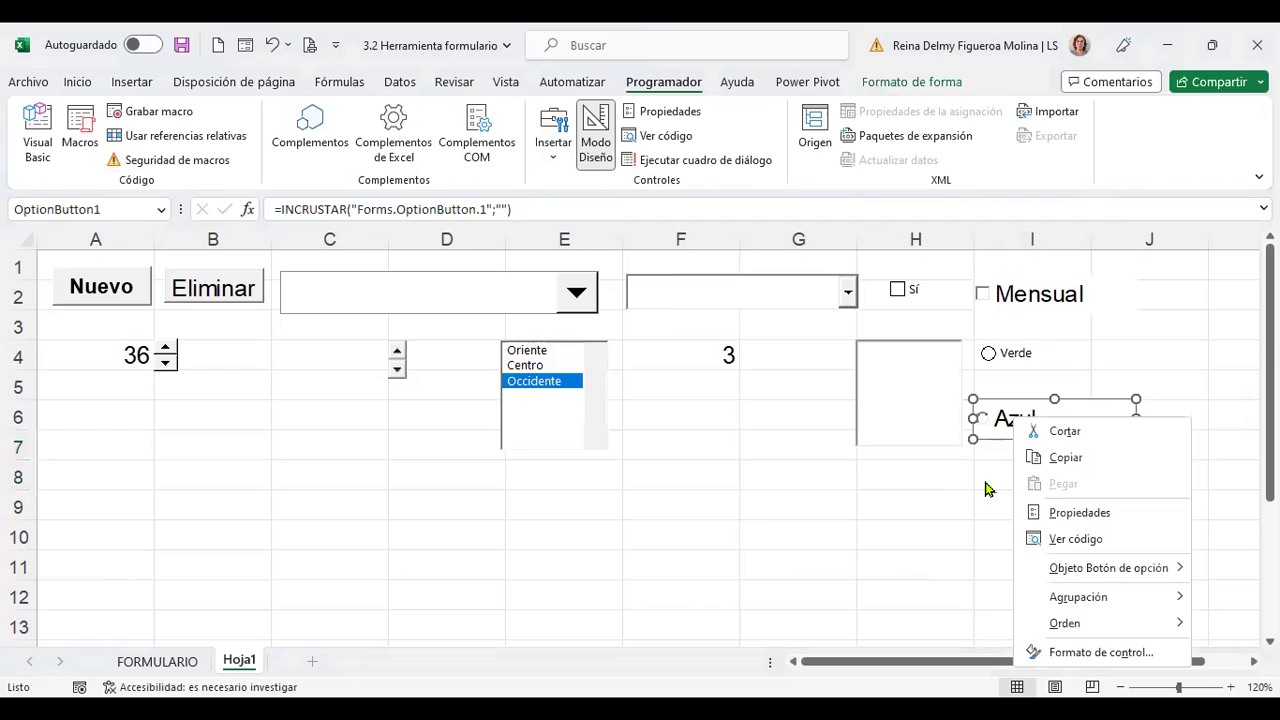
{"action": "key", "text": "Escape"}
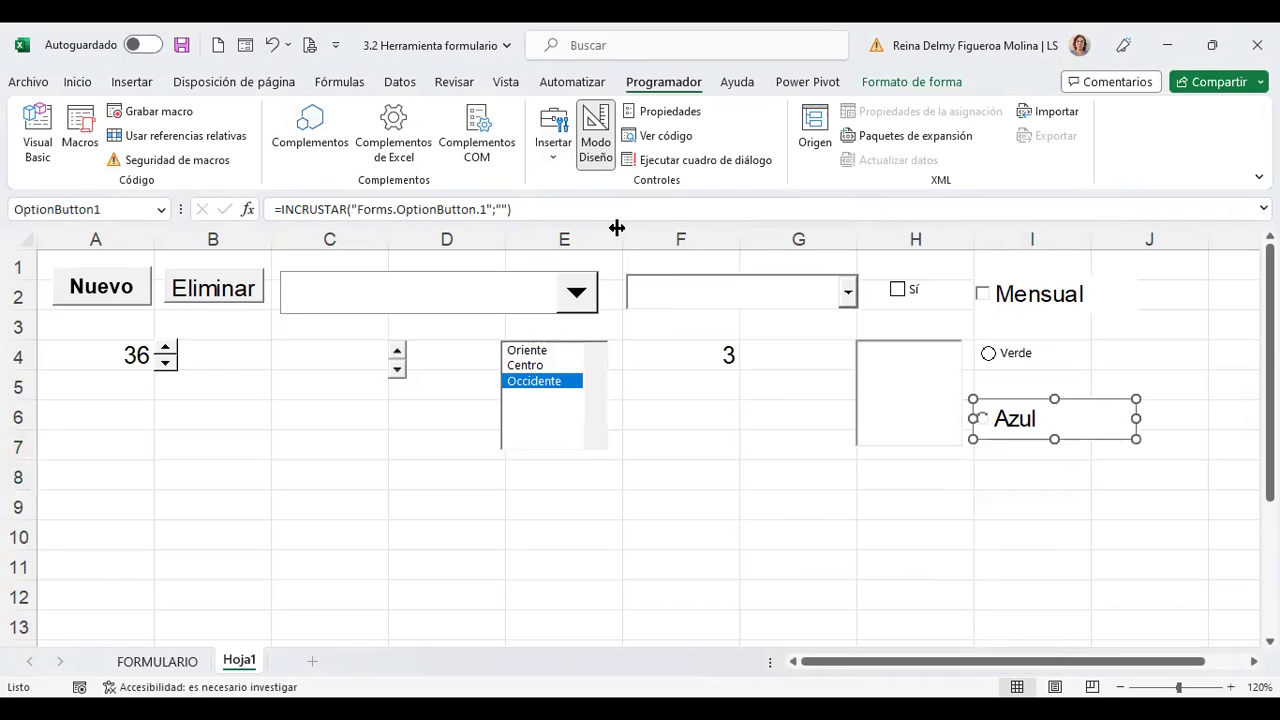
{"action": "left_click_drag", "start_coordinate": [1090, 412], "coordinate": [1094, 387]}
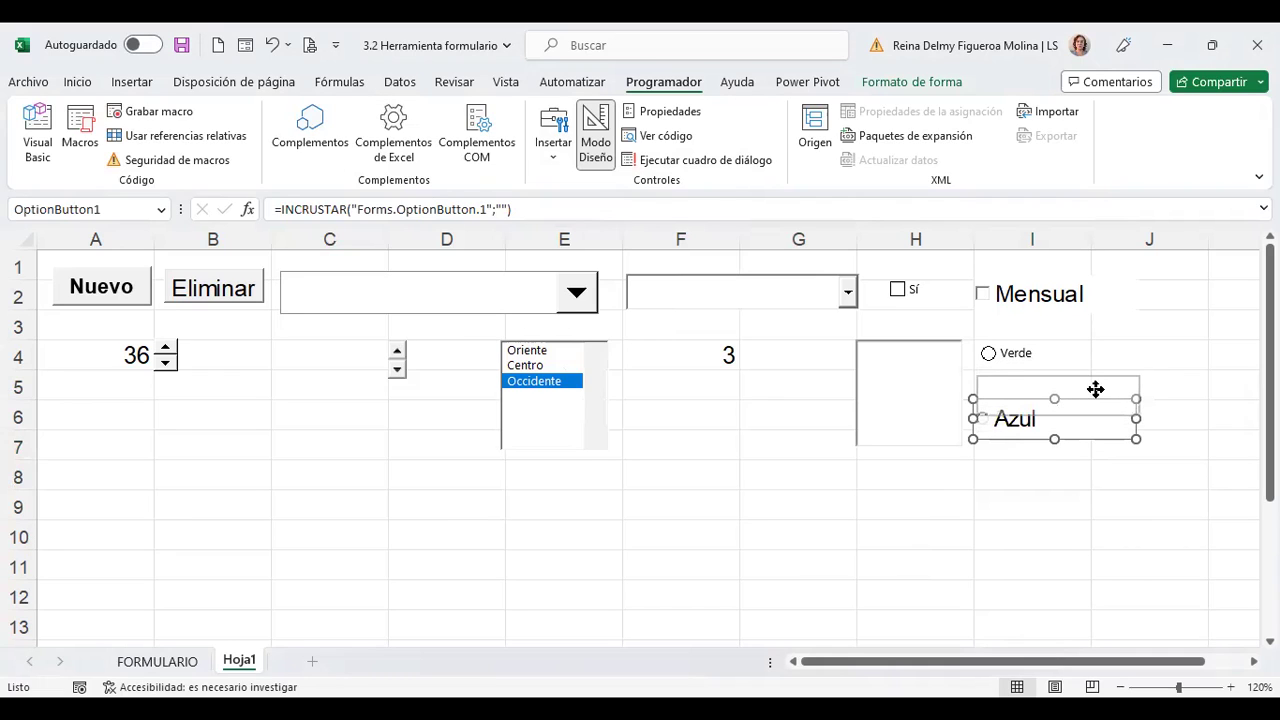
{"action": "left_click_drag", "start_coordinate": [1094, 387], "coordinate": [1096, 395]}
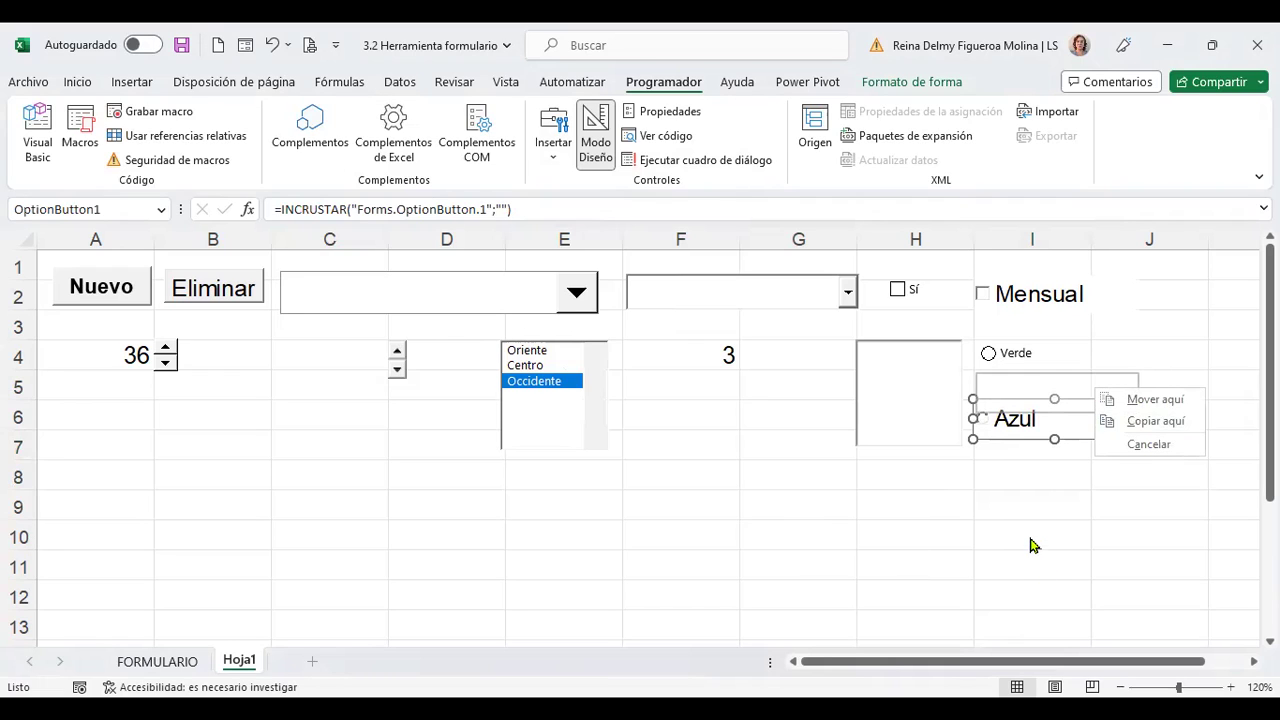
{"action": "left_click", "coordinate": [1187, 398]}
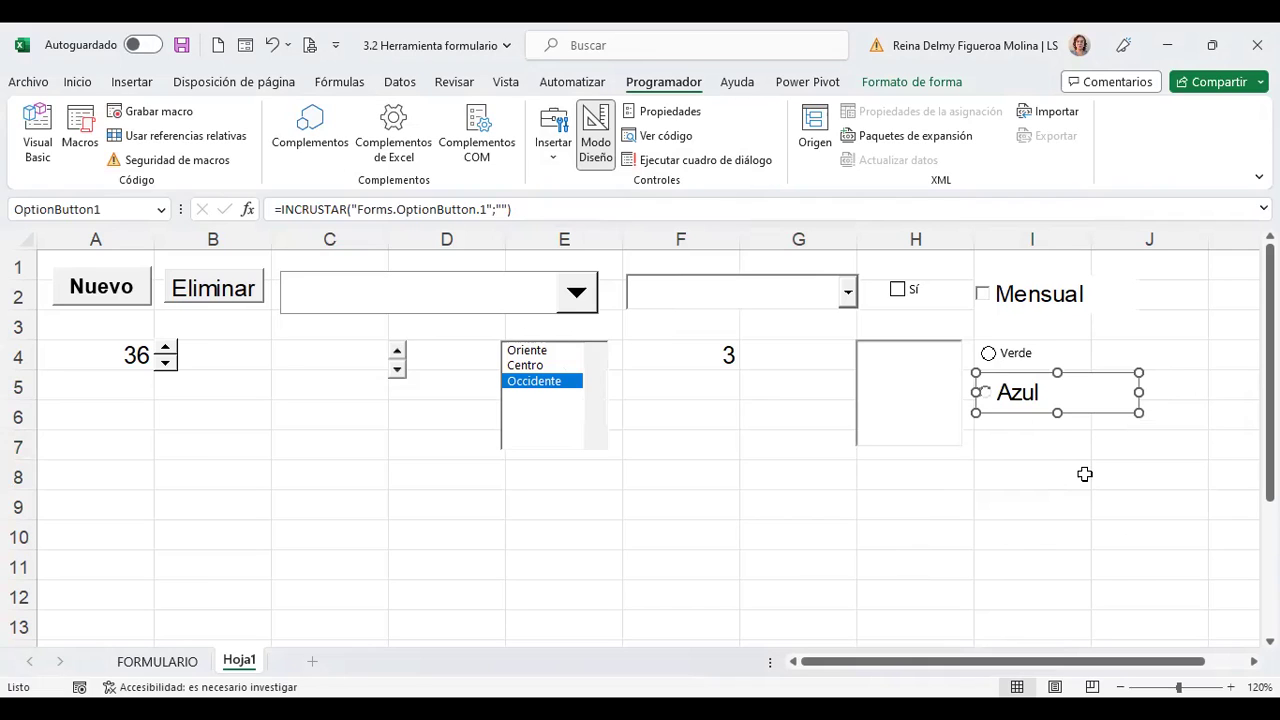
{"action": "left_click", "coordinate": [1085, 474]}
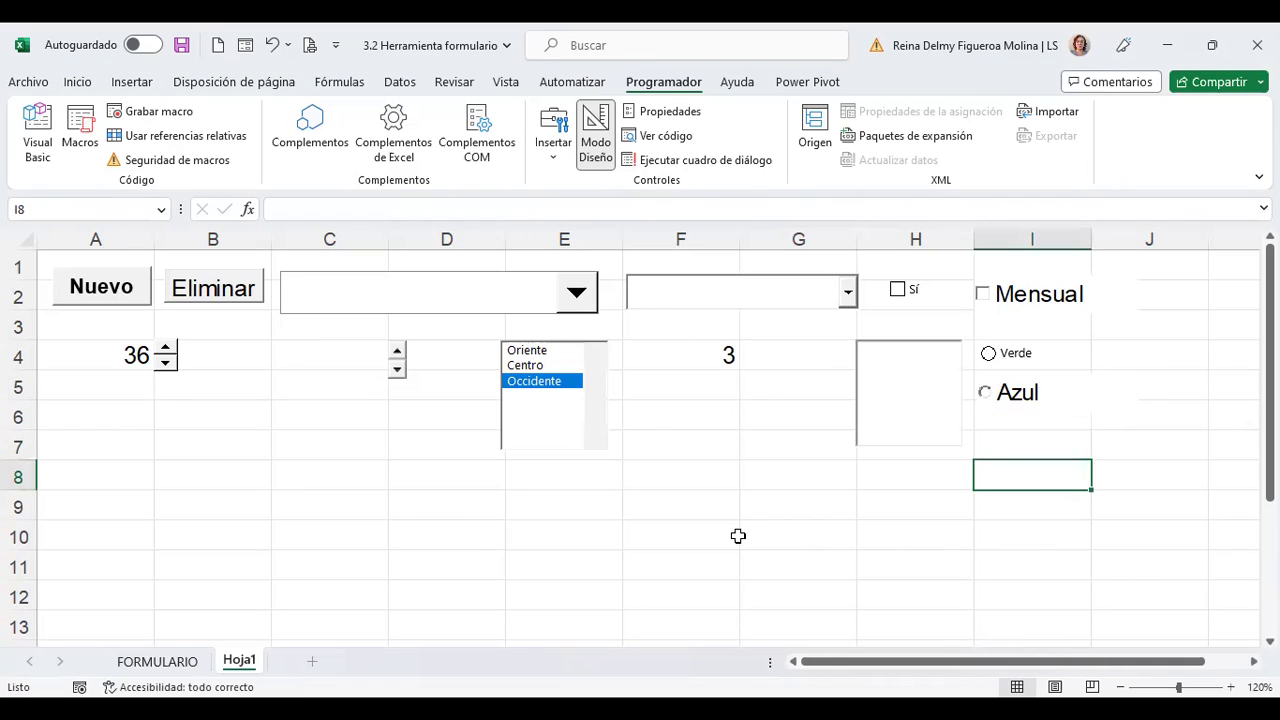
Draw a form group box spanning cells A8 to B11
{"action": "left_click", "coordinate": [556, 150]}
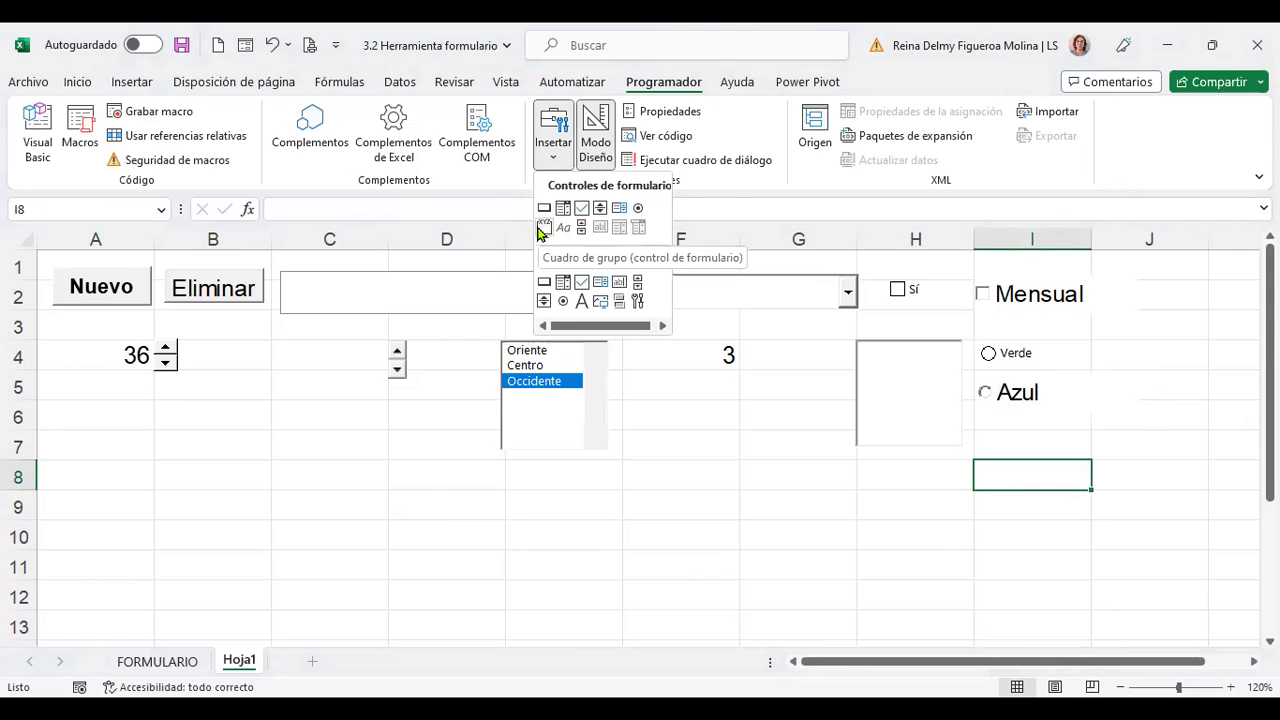
{"action": "left_click", "coordinate": [543, 229]}
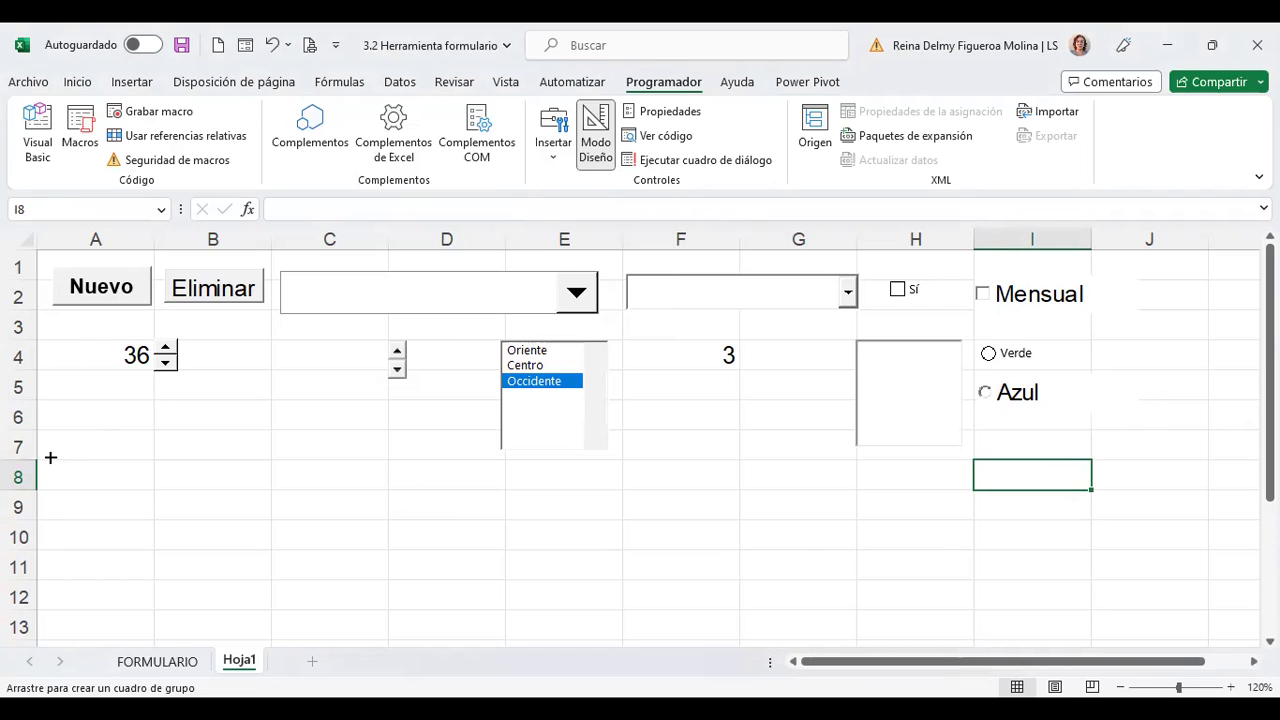
{"action": "left_click_drag", "start_coordinate": [50, 457], "coordinate": [198, 568]}
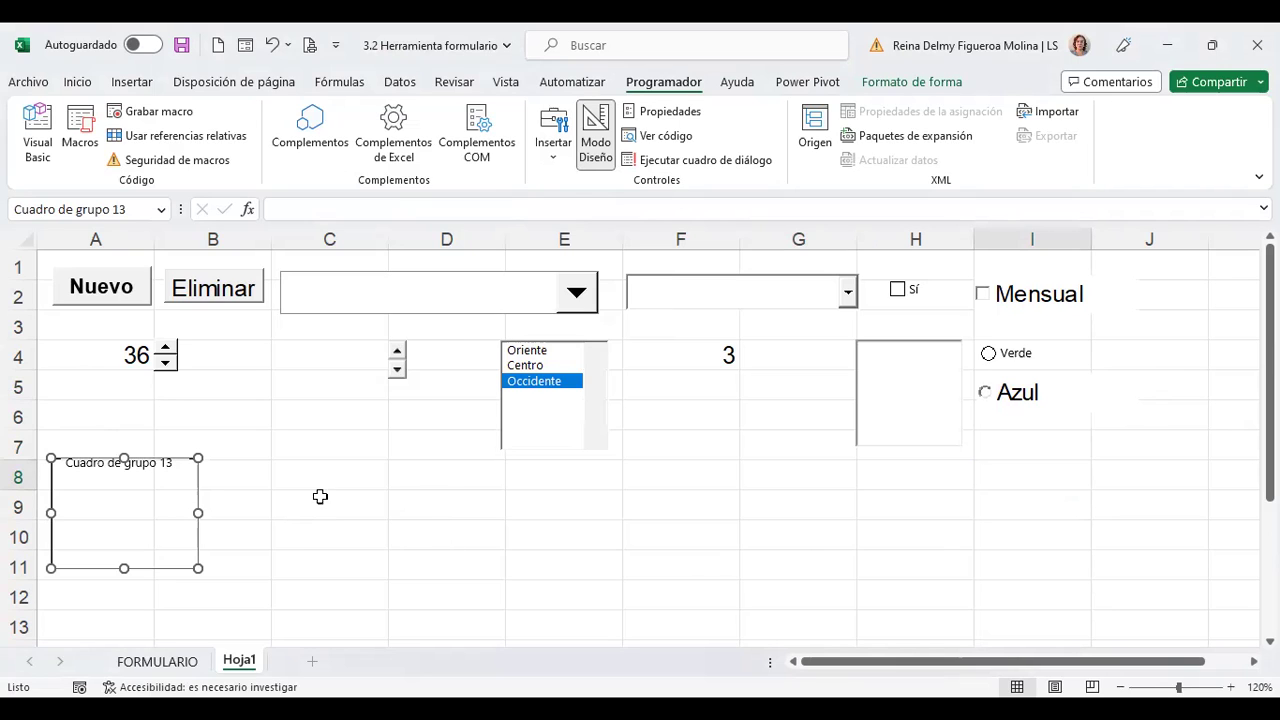
{"action": "left_click", "coordinate": [553, 158]}
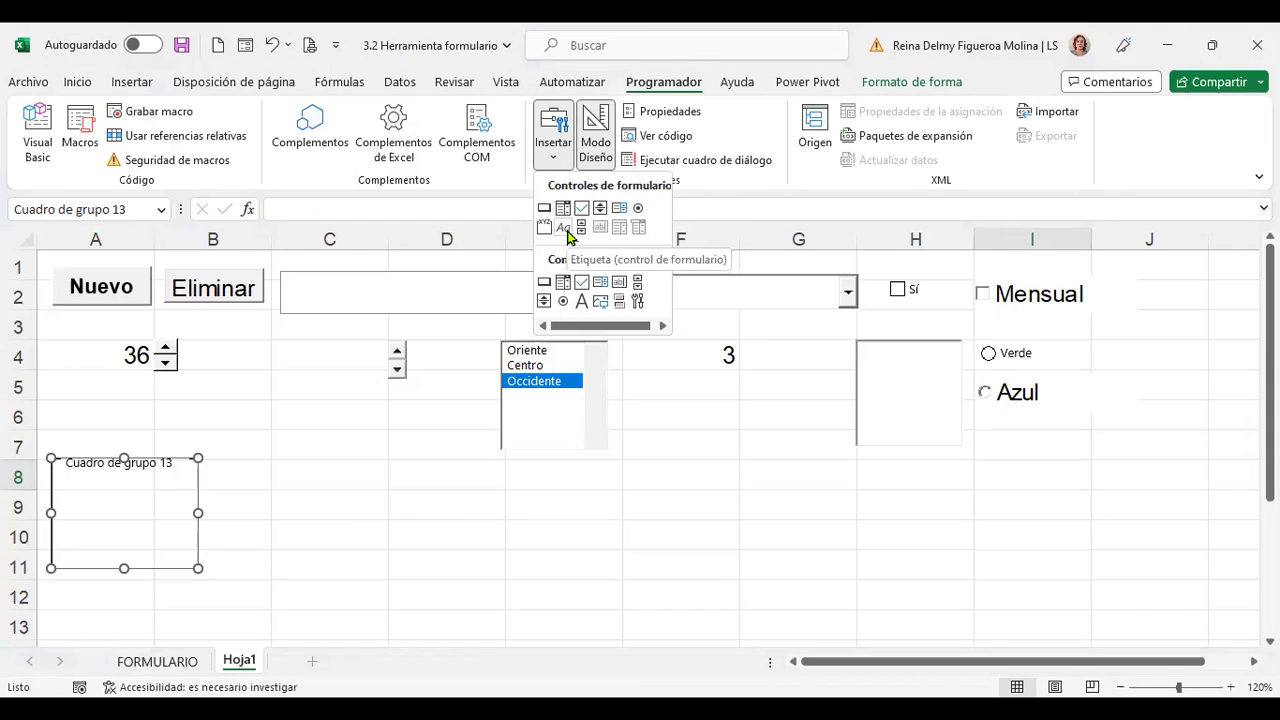
Place a form label at C8 and edit its caption to read Texto
{"action": "left_click", "coordinate": [565, 233]}
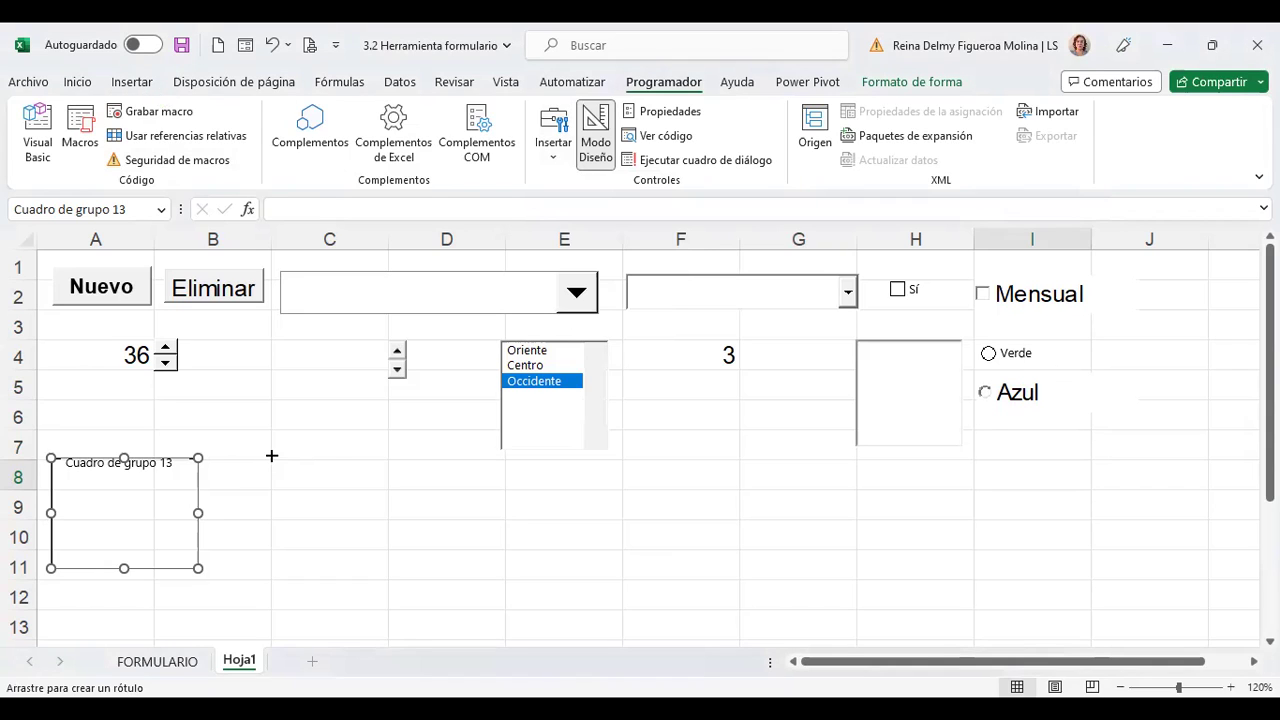
{"action": "left_click", "coordinate": [268, 459]}
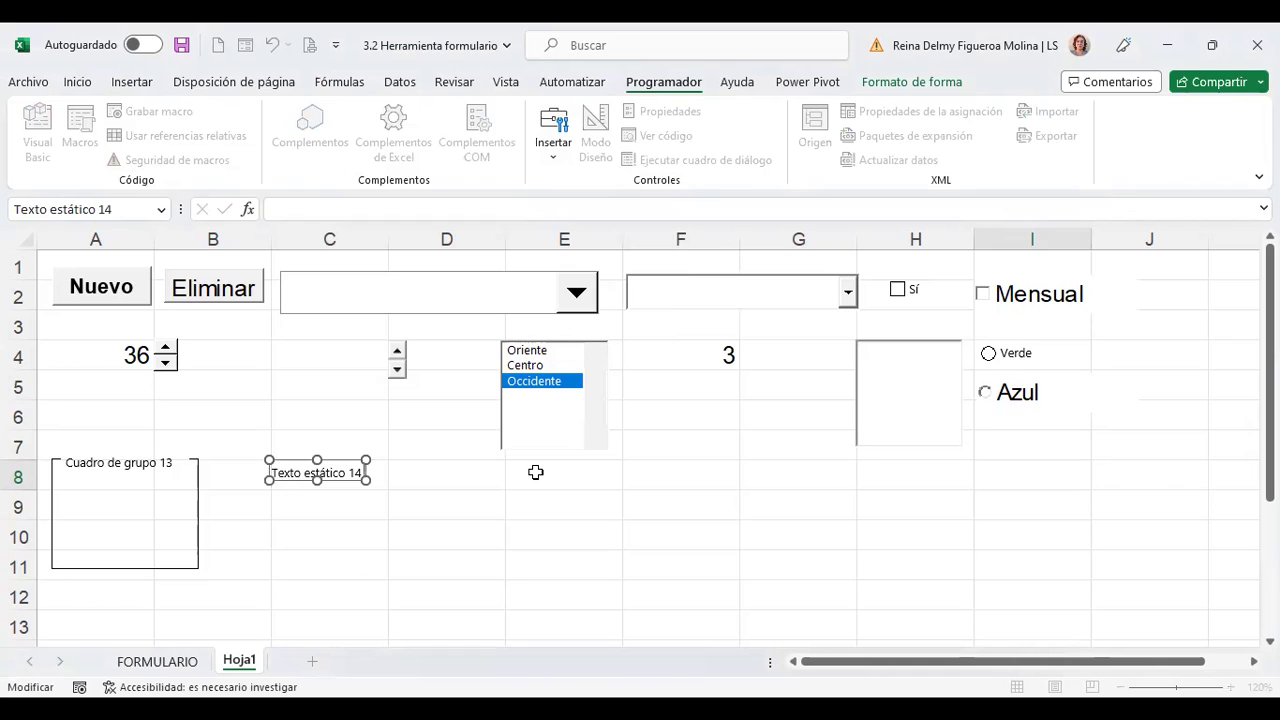
{"action": "key", "text": "BackSpace"}
{"action": "key", "text": "BackSpace"}
{"action": "key", "text": "BackSpace"}
{"action": "key", "text": "BackSpace"}
{"action": "key", "text": "BackSpace"}
{"action": "key", "text": "BackSpace"}
{"action": "key", "text": "BackSpace"}
{"action": "key", "text": "BackSpace"}
{"action": "key", "text": "BackSpace"}
{"action": "key", "text": "BackSpace"}
{"action": "key", "text": "BackSpace"}
{"action": "key", "text": "BackSpace"}
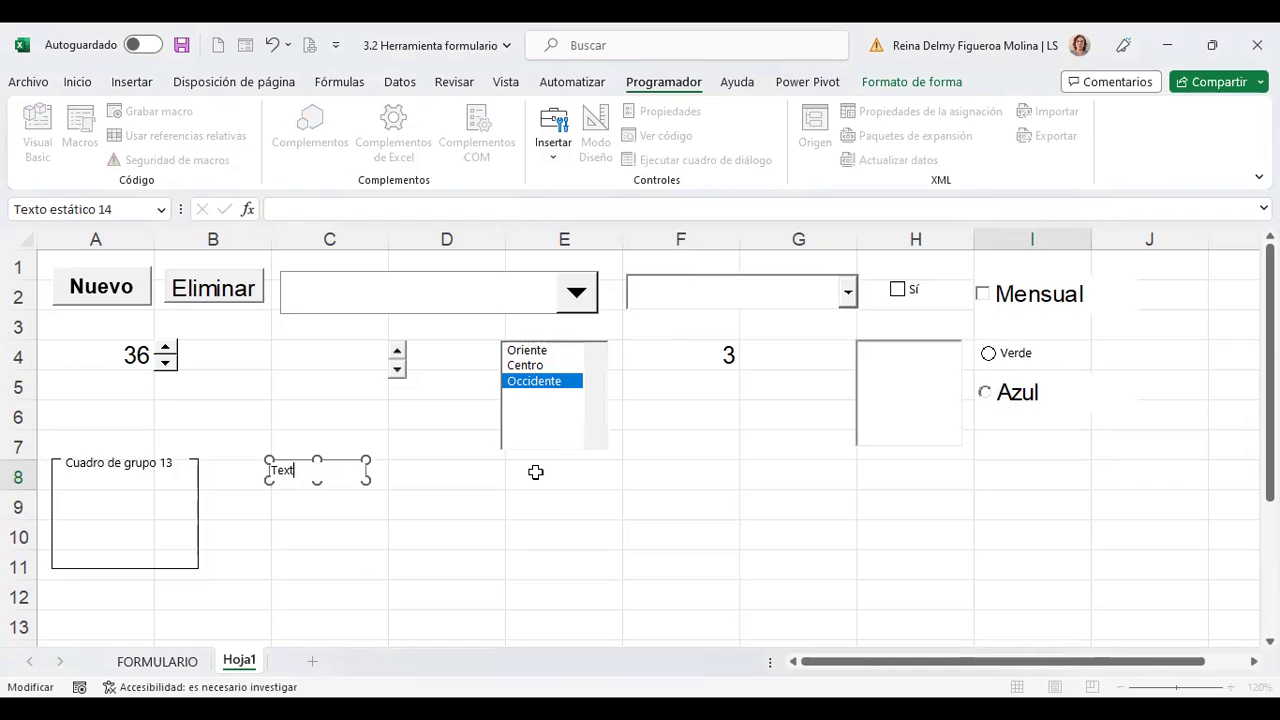
{"action": "key", "text": "ctrl+z"}
{"action": "key", "text": "ctrl+a"}
{"action": "type", "text": "T"}
{"action": "key", "text": "ctrl+z"}
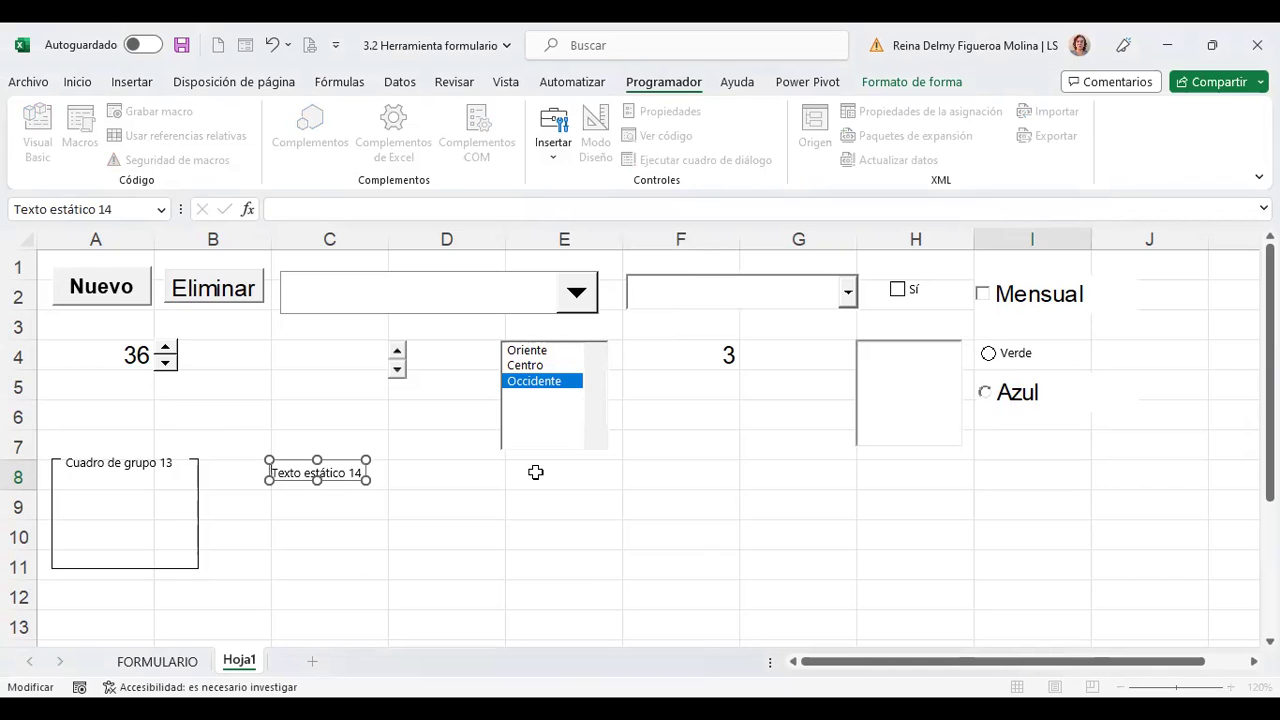
{"action": "key", "text": "Right"}
{"action": "key", "text": "Right"}
{"action": "key", "text": "Right"}
{"action": "key", "text": "Right"}
{"action": "key", "text": "Right"}
{"action": "left_click", "coordinate": [514, 552]}
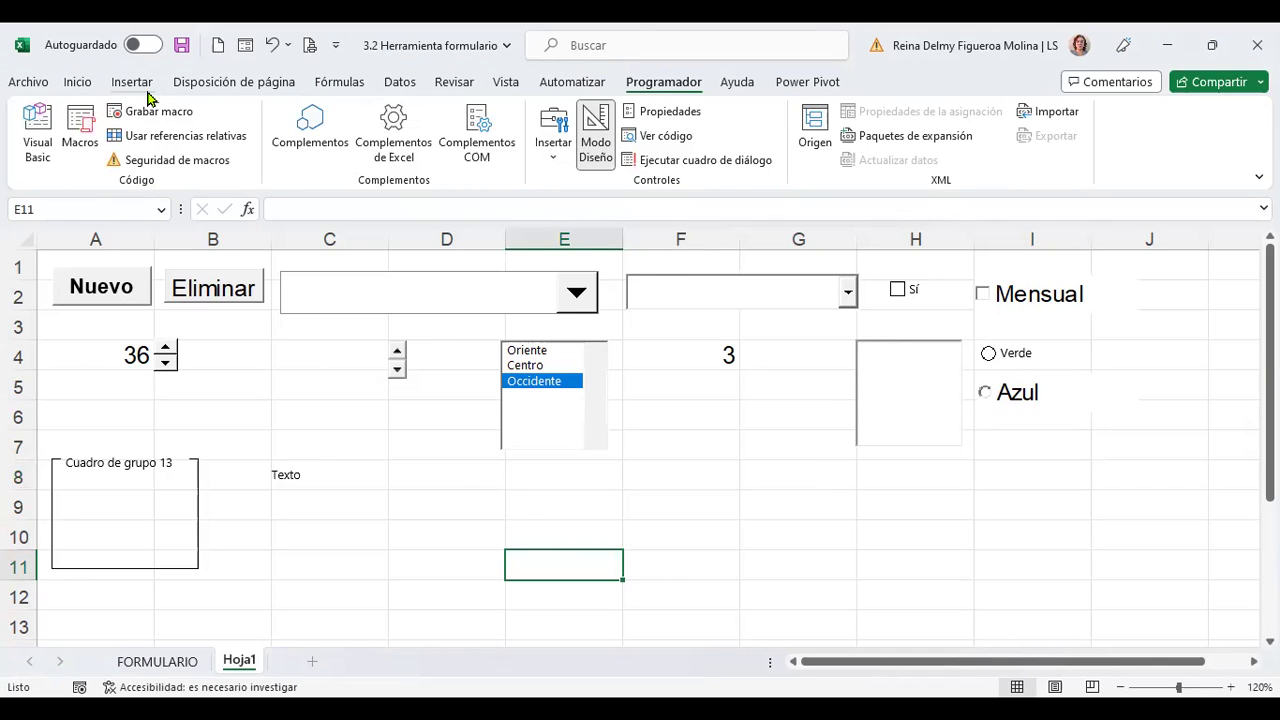
Draw a text box below the Texto label reading 'Texto como objeto'
{"action": "left_click", "coordinate": [142, 83]}
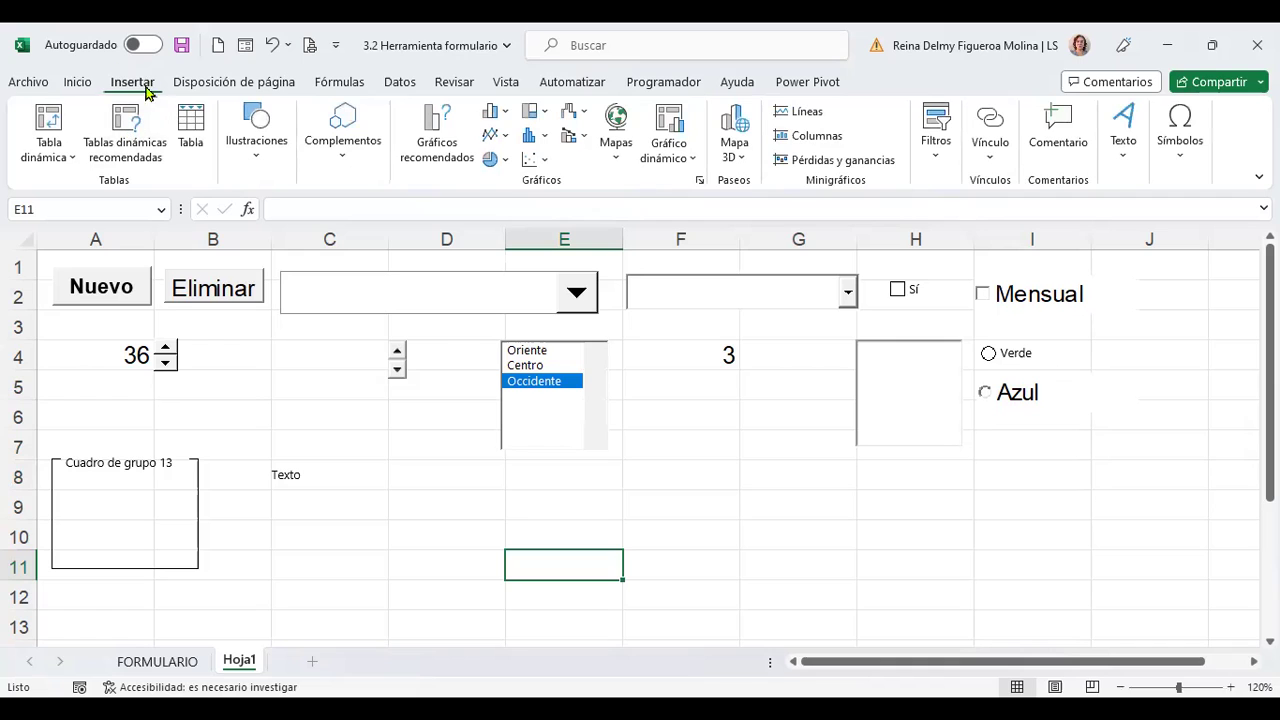
{"action": "left_click", "coordinate": [1122, 150]}
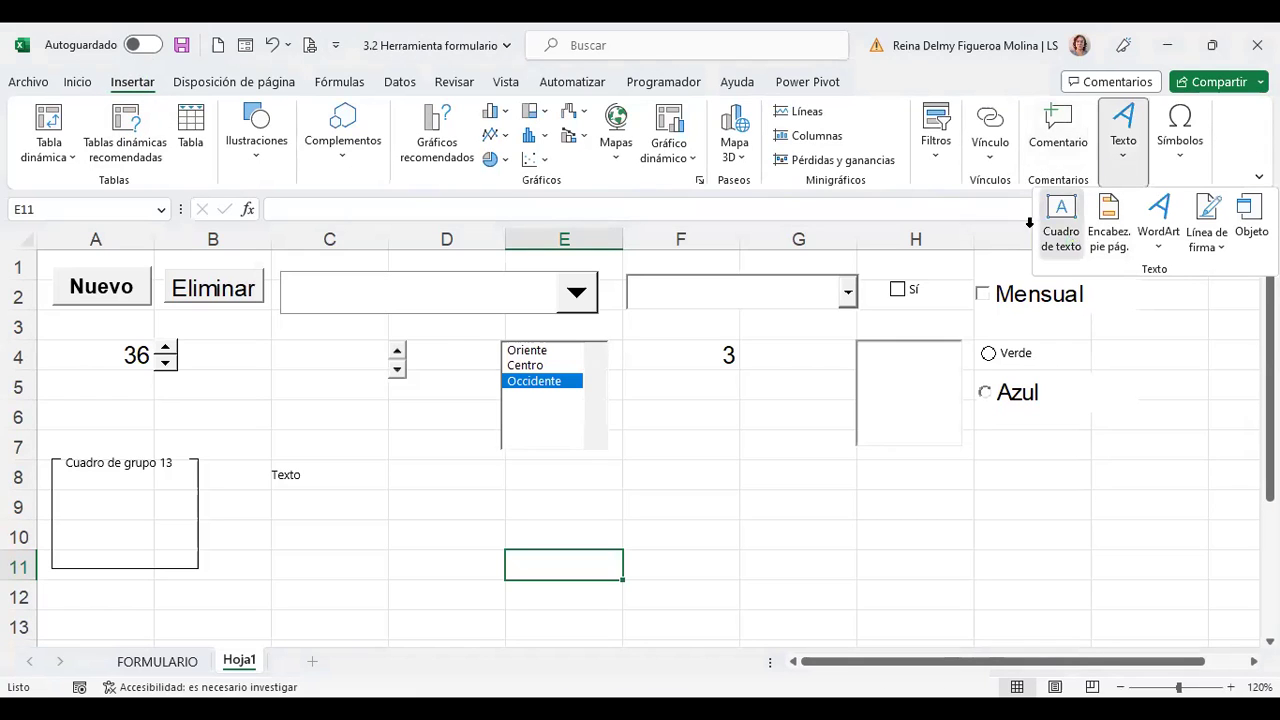
{"action": "left_click", "coordinate": [1060, 220]}
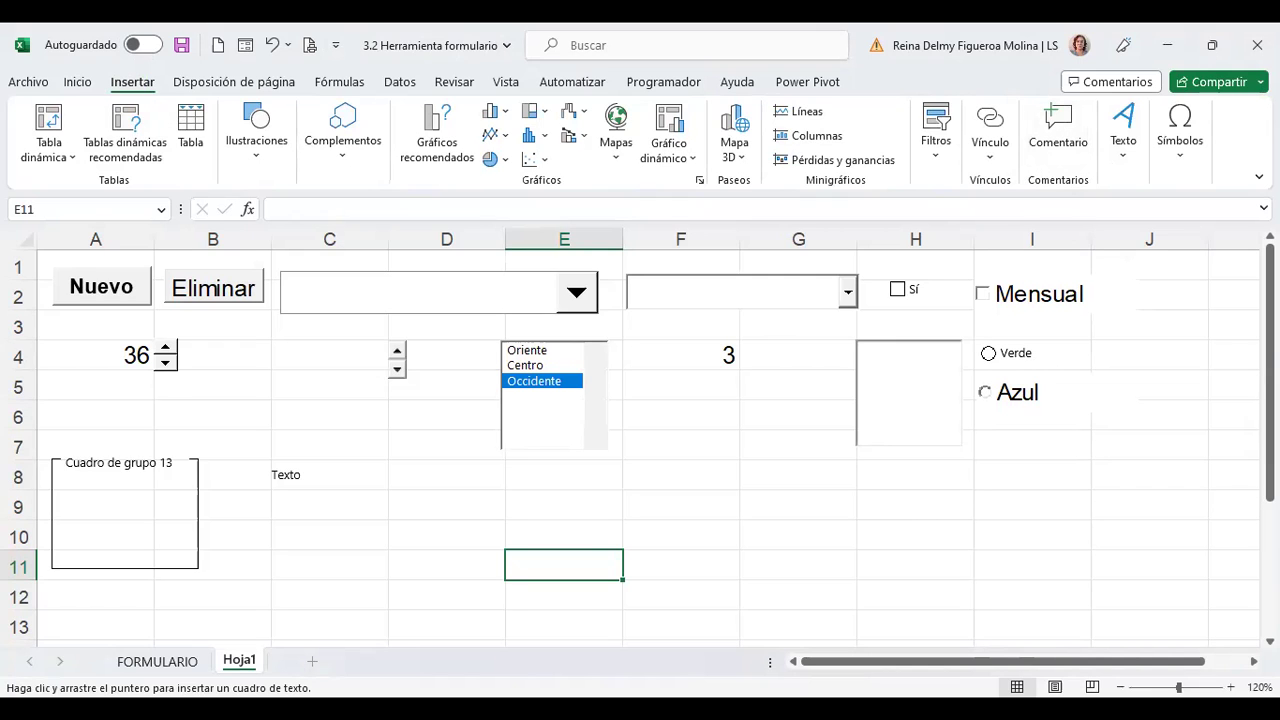
{"action": "left_click_drag", "start_coordinate": [271, 531], "coordinate": [293, 563]}
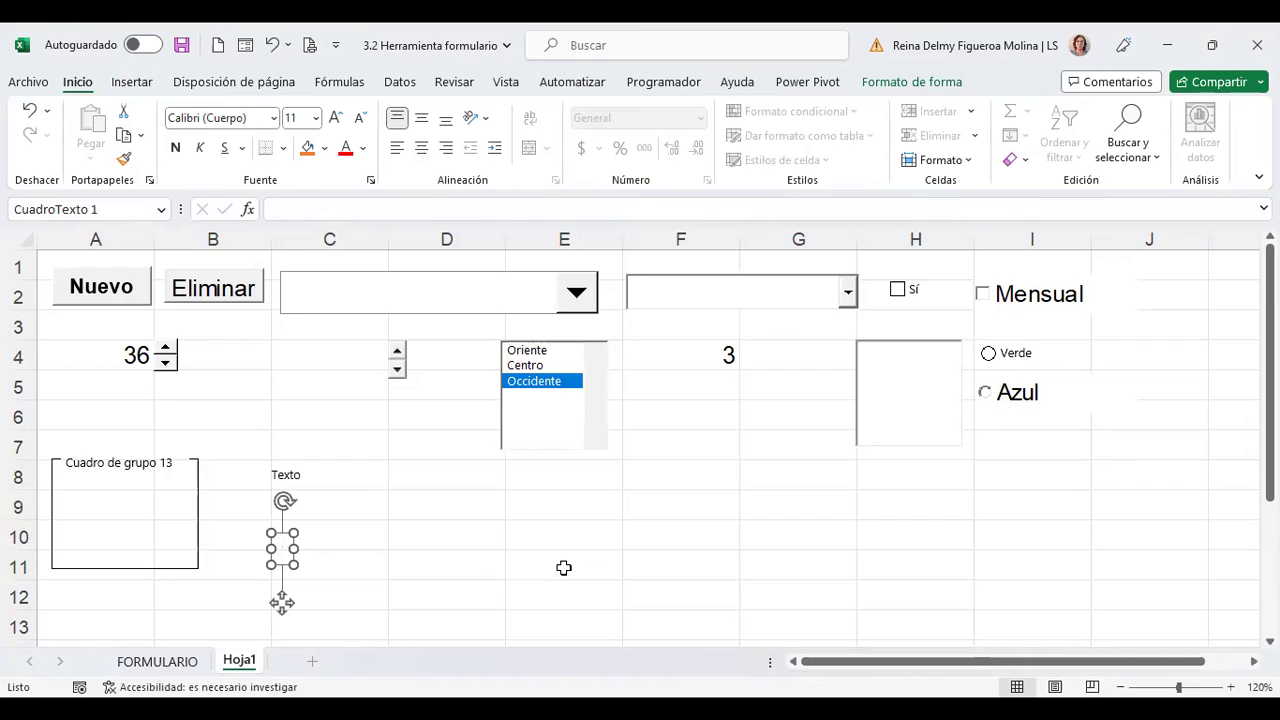
{"action": "type", "text": "Texto como objeto"}
{"action": "left_click", "coordinate": [564, 568]}
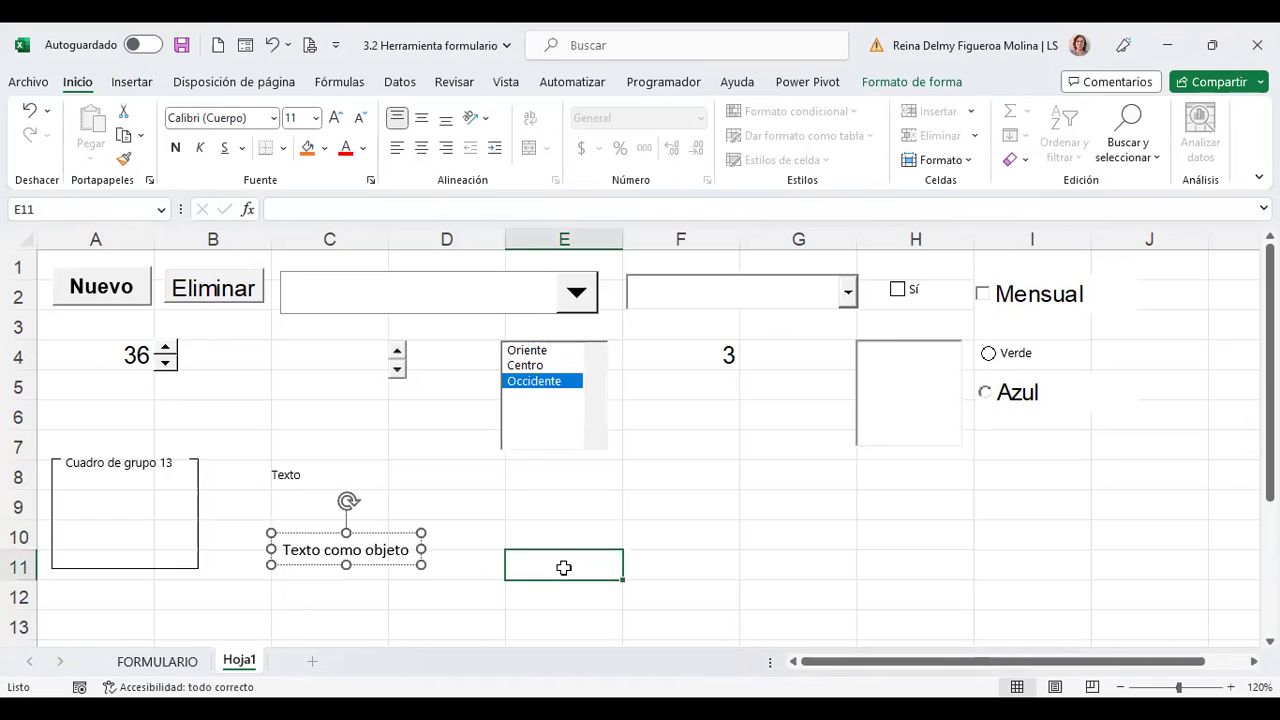
Reposition the 'Texto como objeto' text box around C10, beneath the Texto label
{"action": "left_click", "coordinate": [350, 549]}
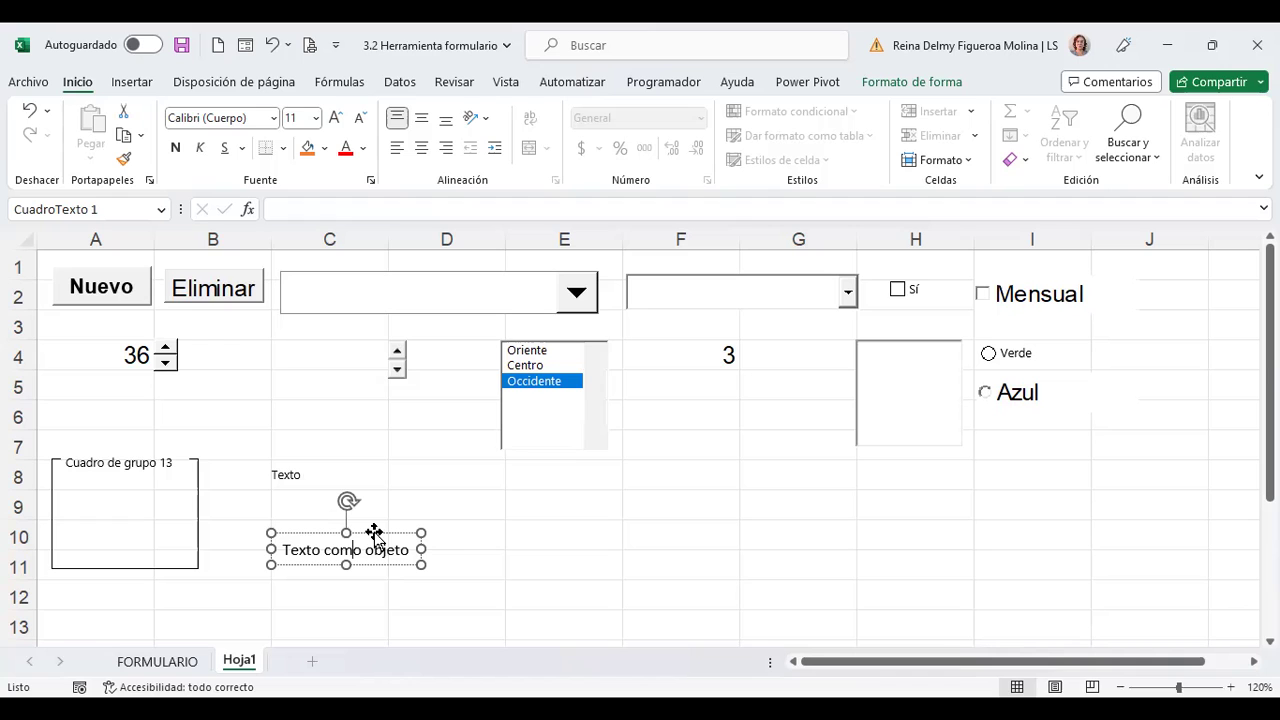
{"action": "left_click_drag", "start_coordinate": [374, 532], "coordinate": [440, 470]}
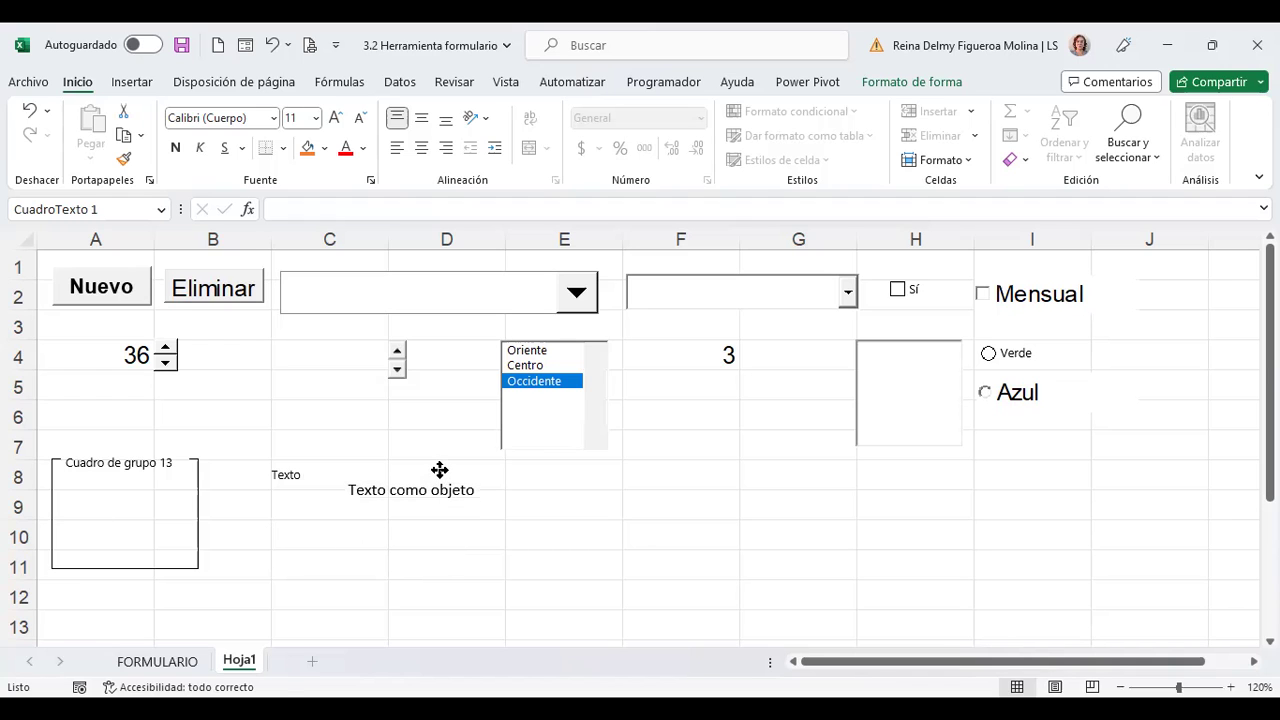
{"action": "left_click_drag", "start_coordinate": [439, 472], "coordinate": [359, 517]}
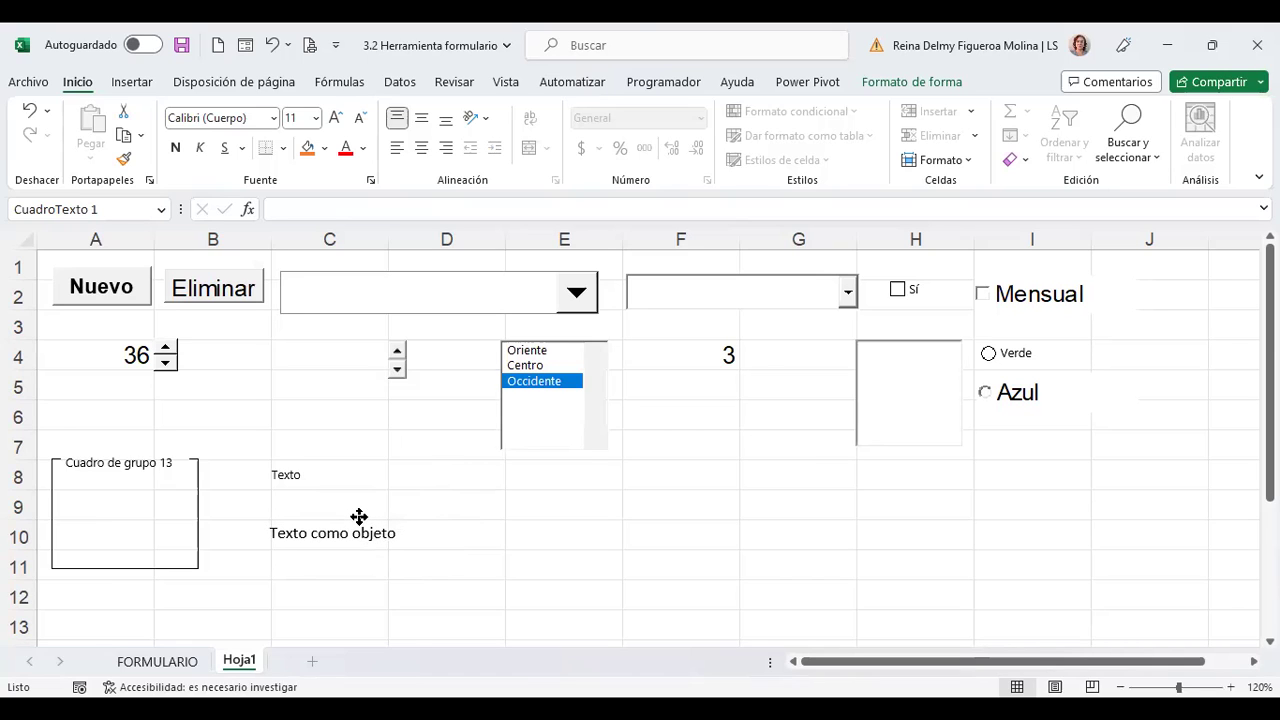
{"action": "left_click_drag", "start_coordinate": [359, 517], "coordinate": [357, 534]}
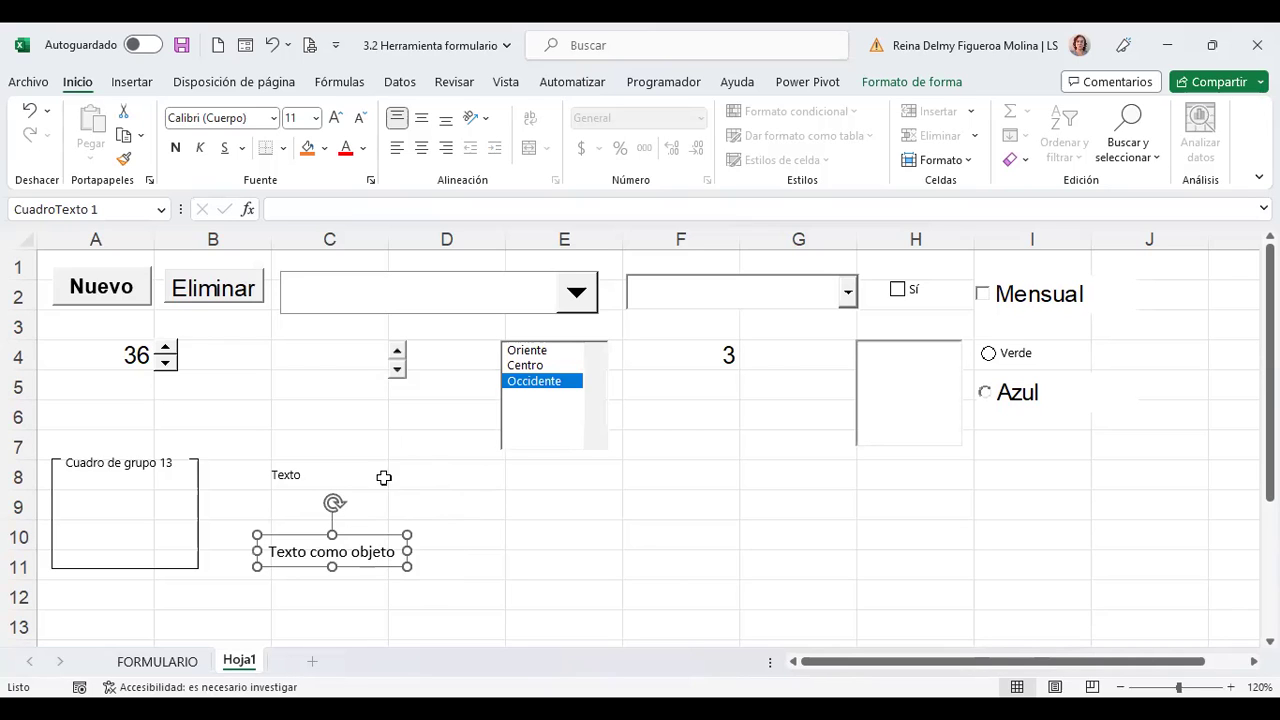
Draw a vertical form scroll bar down column E, from about row 8 to row 19
{"action": "left_click", "coordinate": [674, 83]}
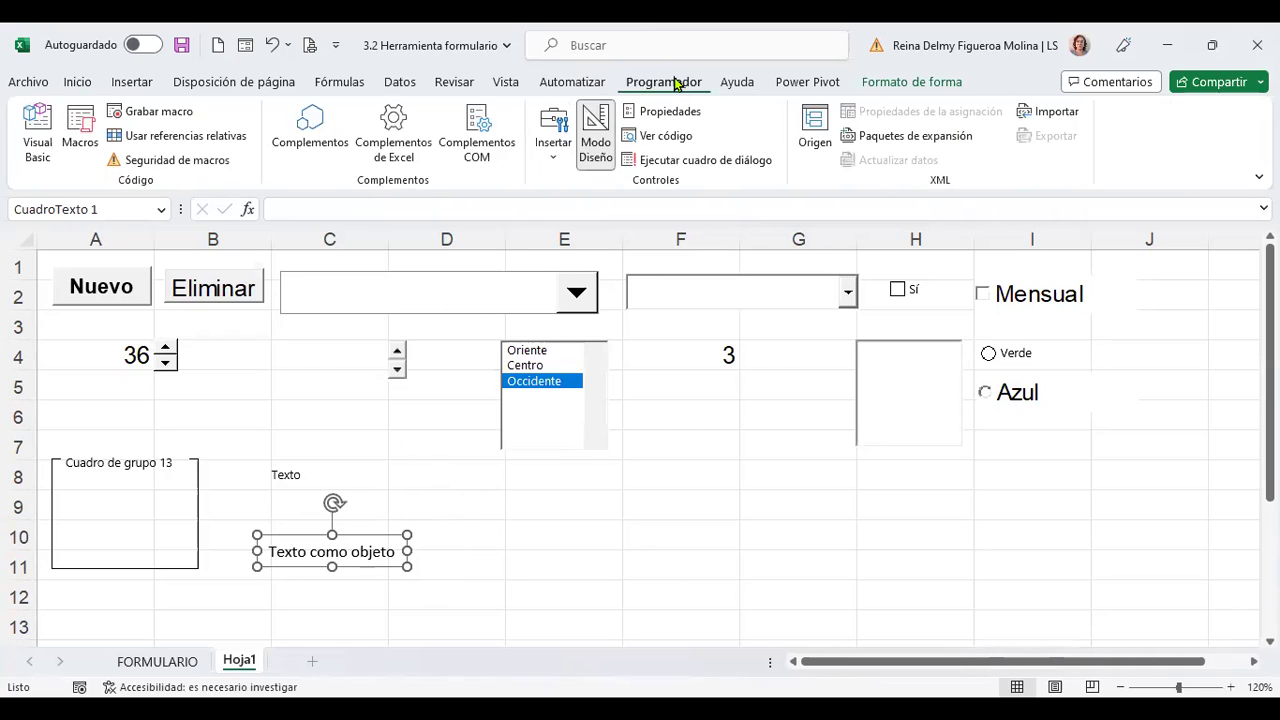
{"action": "left_click", "coordinate": [560, 160]}
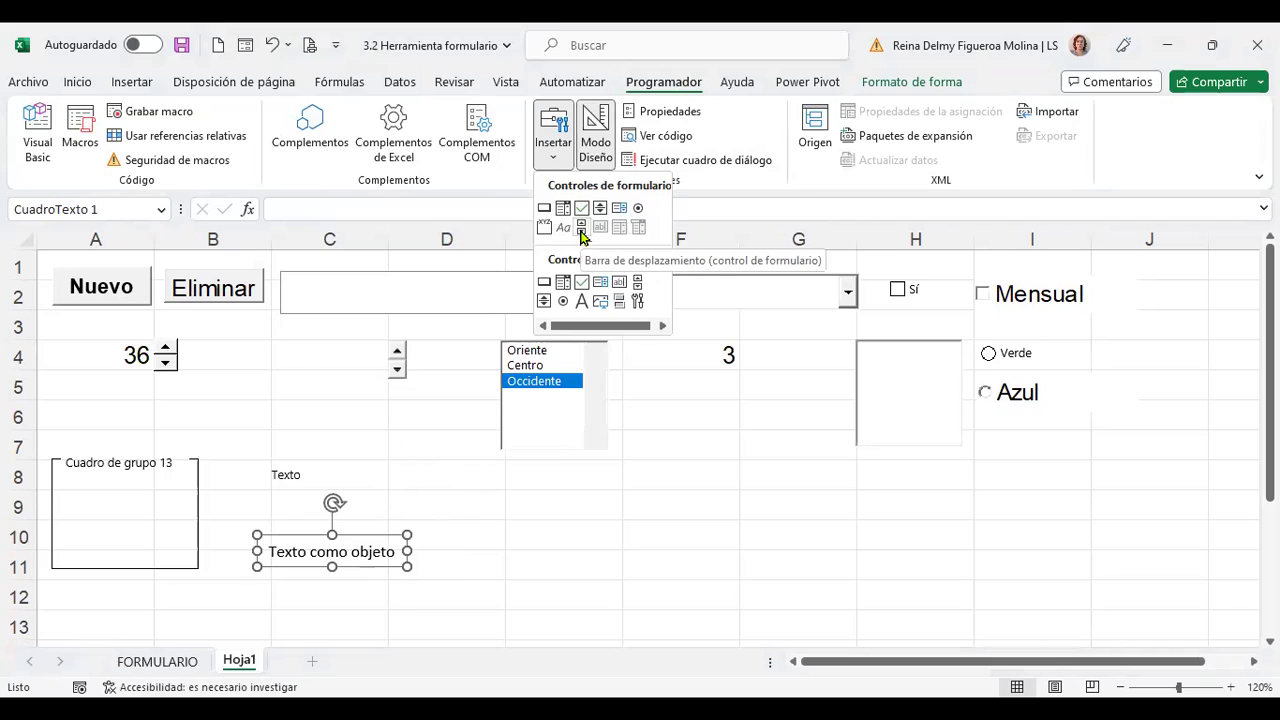
{"action": "left_click", "coordinate": [582, 234]}
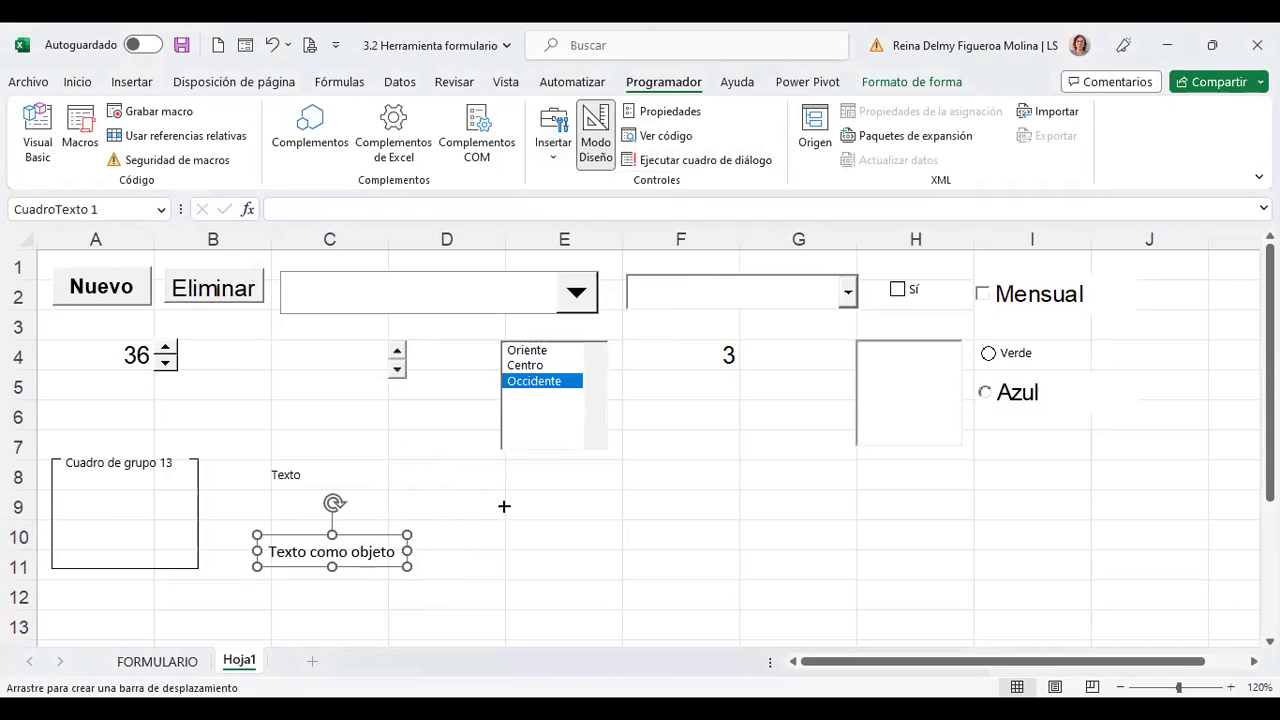
{"action": "left_click_drag", "start_coordinate": [504, 489], "coordinate": [613, 640]}
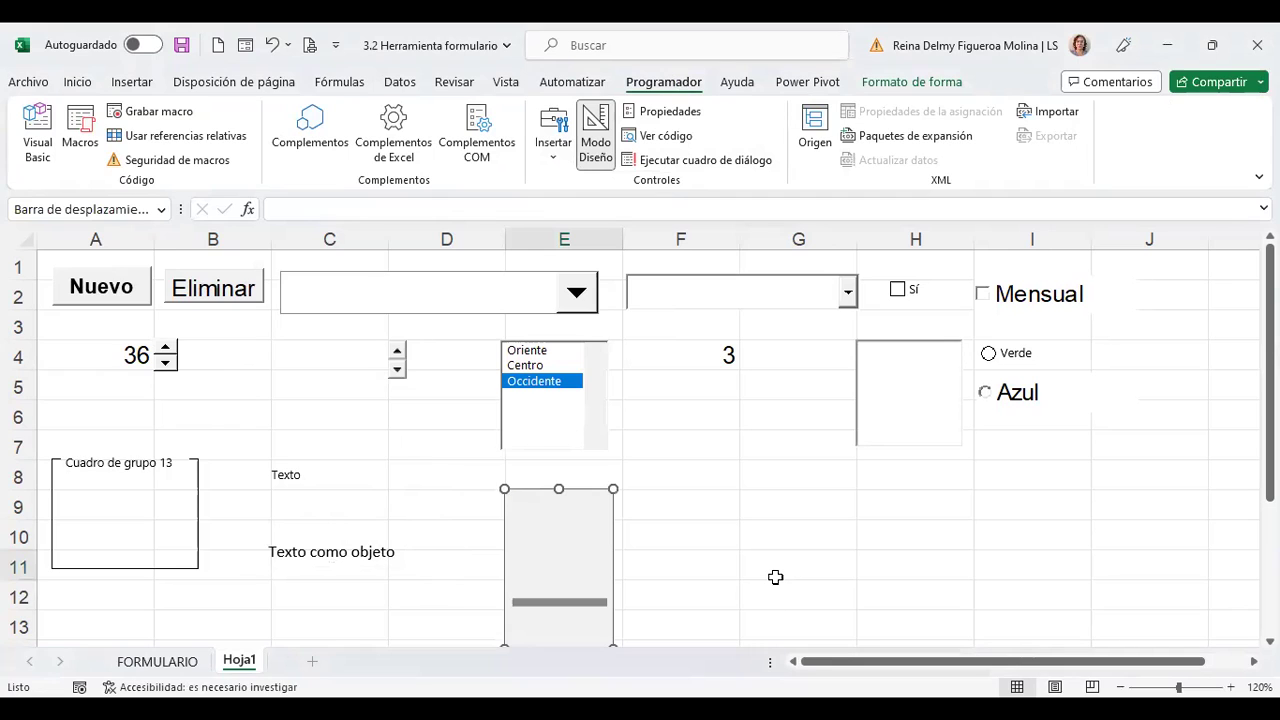
{"action": "scroll", "coordinate": [771, 577], "scroll_direction": "down", "scroll_amount": 1}
{"action": "left_click_drag", "start_coordinate": [613, 559], "coordinate": [546, 545]}
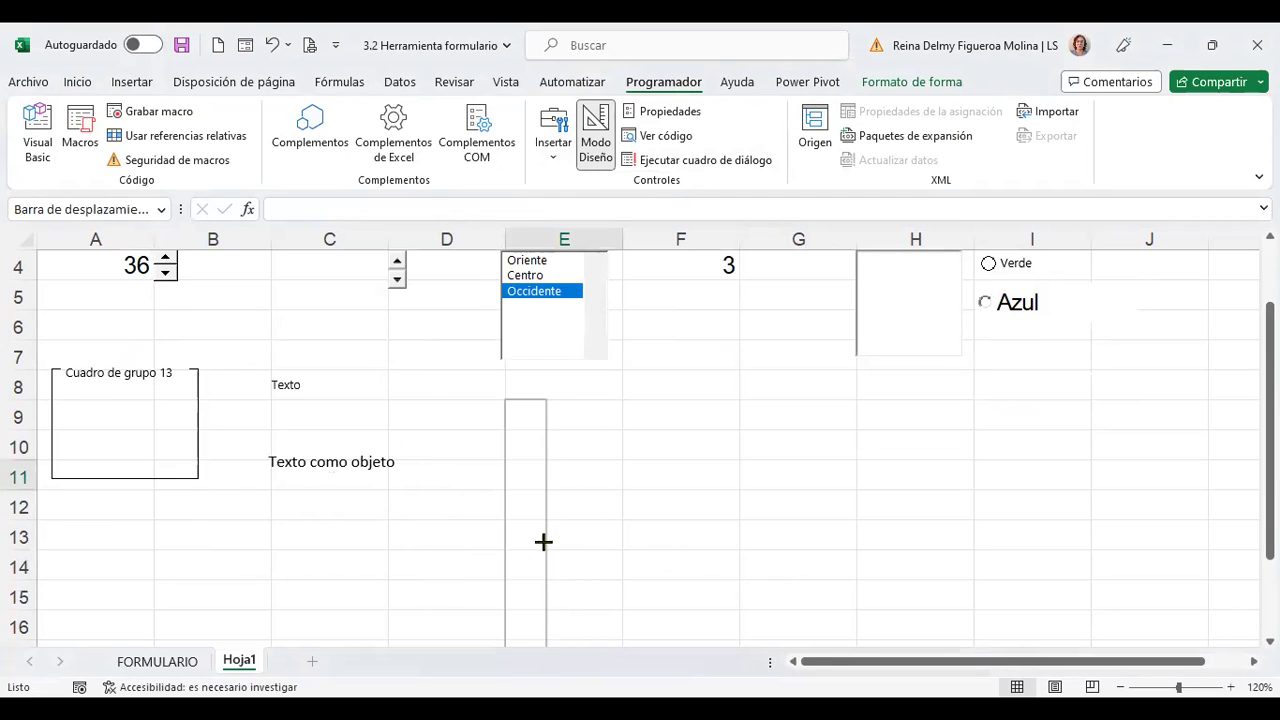
{"action": "scroll", "coordinate": [680, 541], "scroll_direction": "down", "scroll_amount": 2}
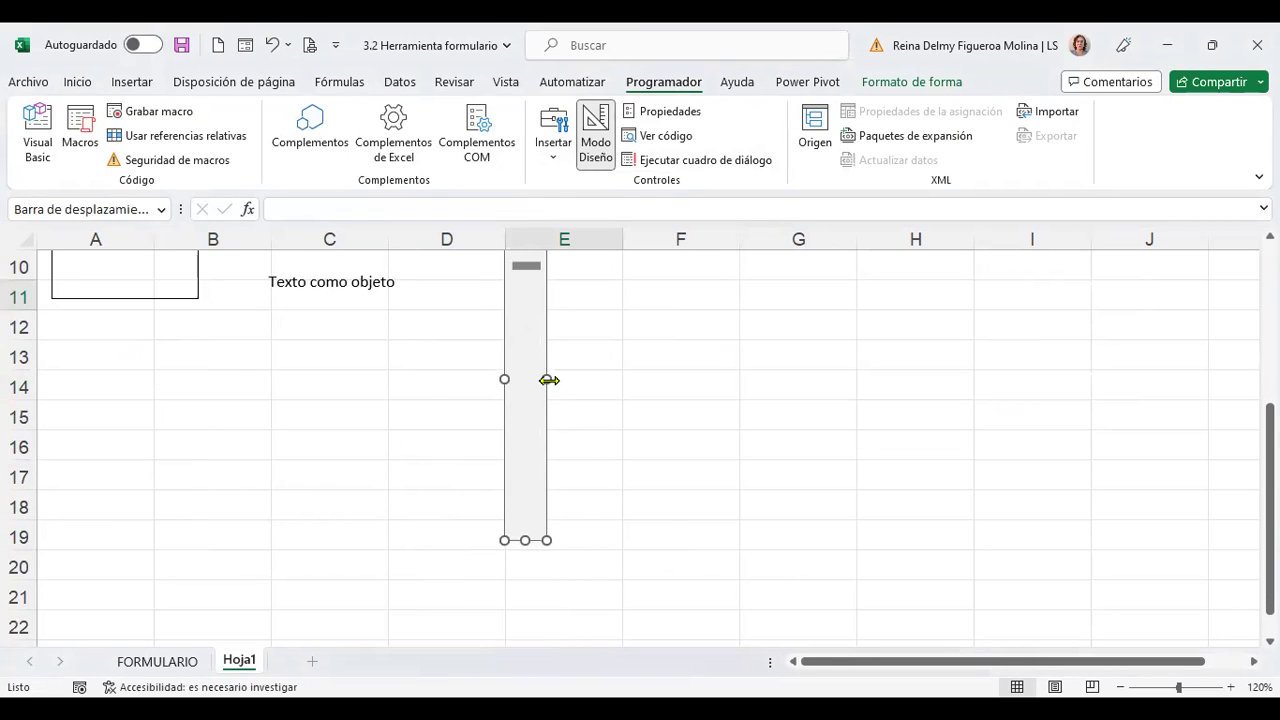
{"action": "left_click_drag", "start_coordinate": [546, 377], "coordinate": [536, 378]}
{"action": "scroll", "coordinate": [785, 465], "scroll_direction": "up", "scroll_amount": 1}
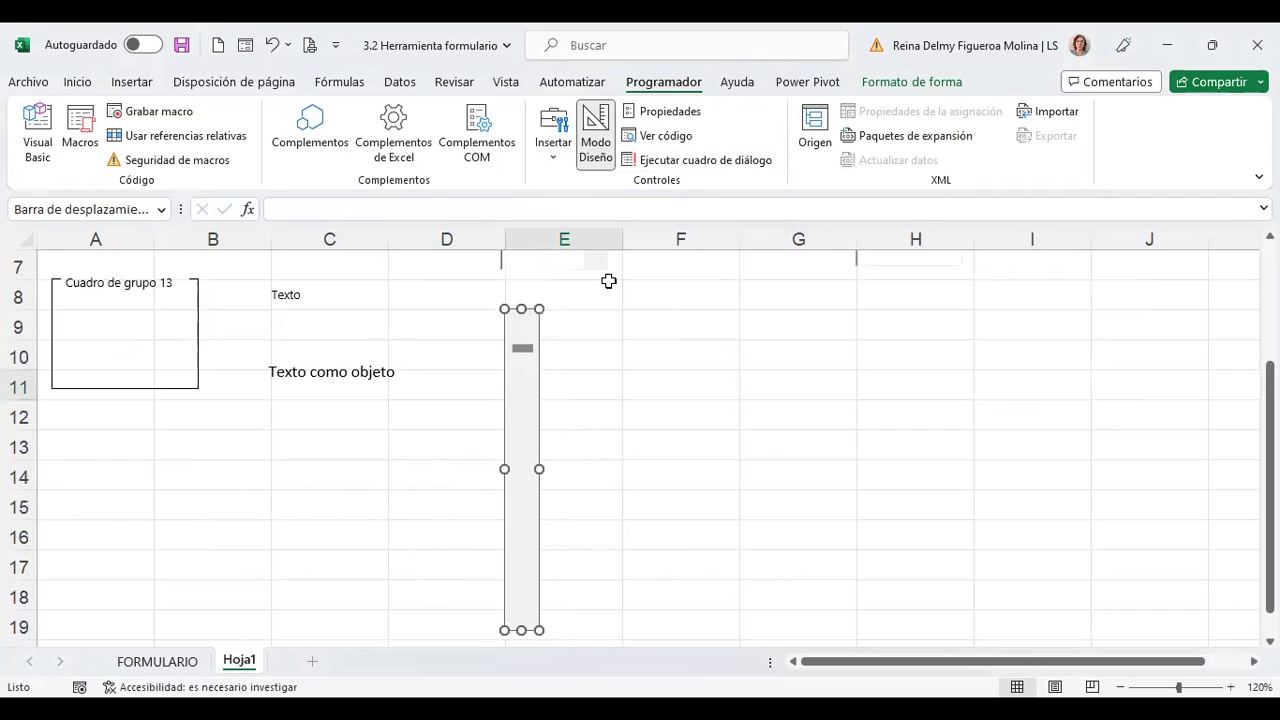
{"action": "left_click", "coordinate": [160, 661]}
{"action": "left_click", "coordinate": [380, 358]}
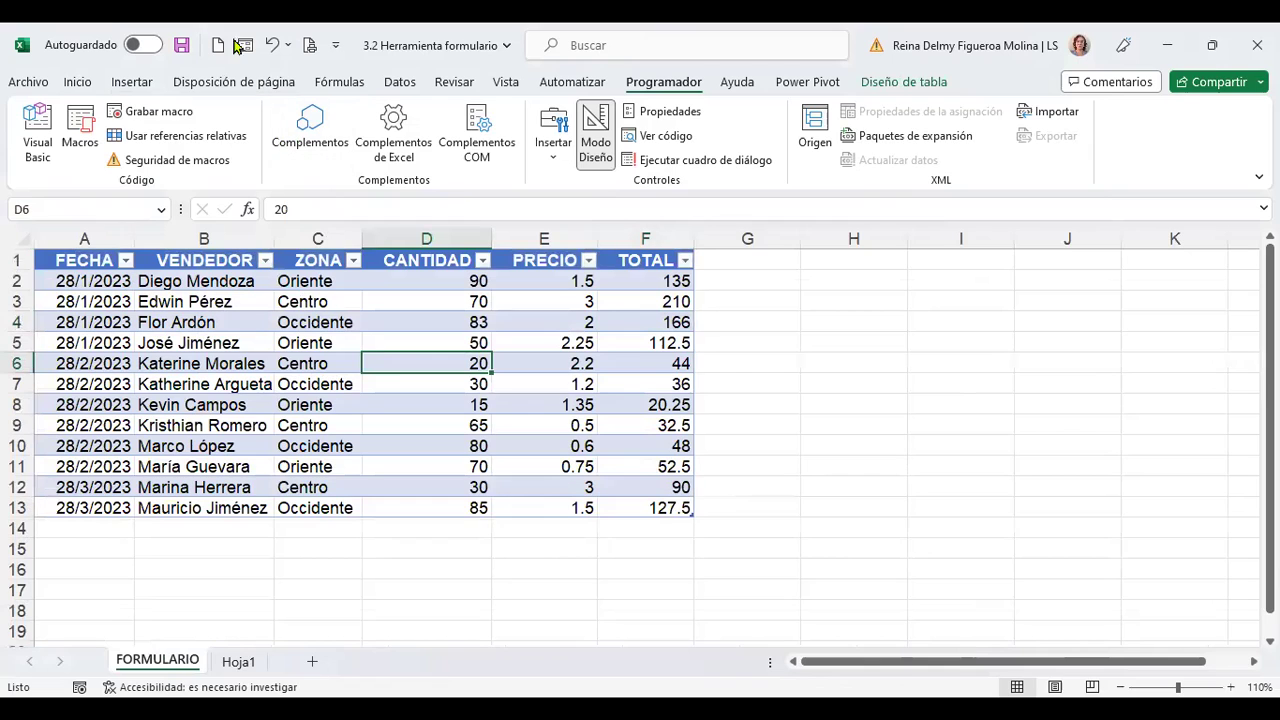
{"action": "left_click_drag", "start_coordinate": [971, 278], "coordinate": [972, 328]}
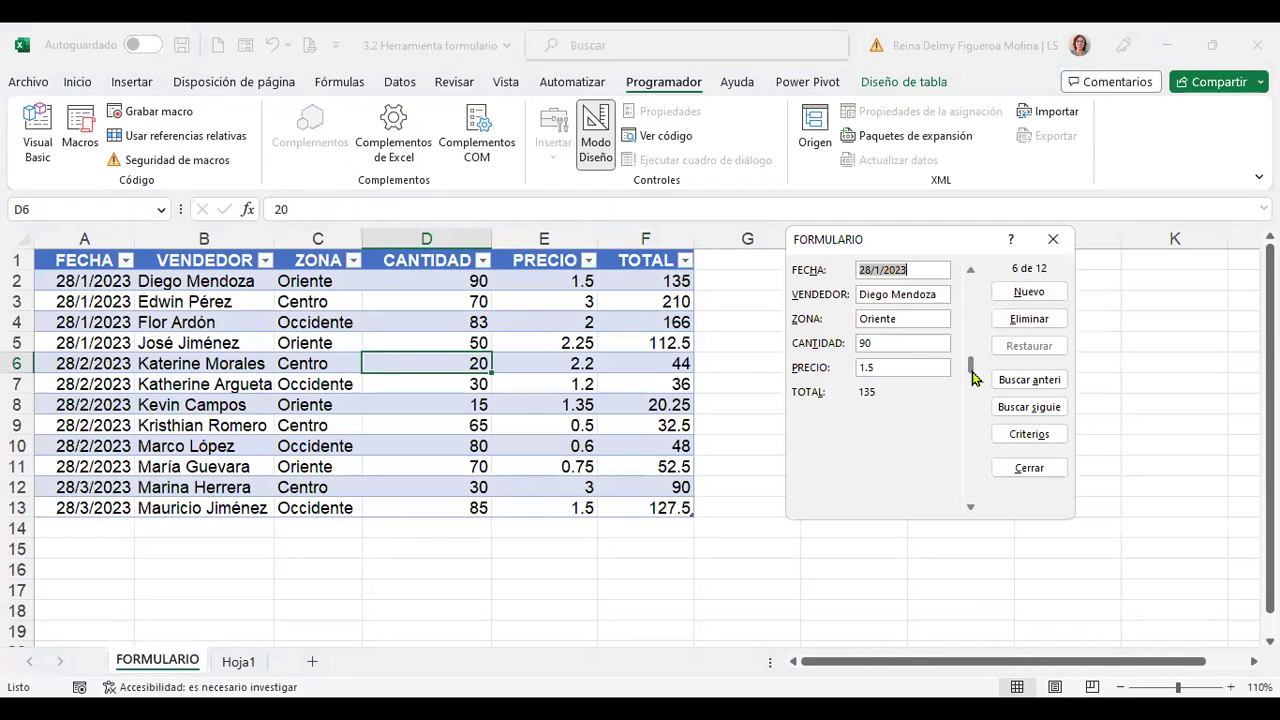
{"action": "left_click_drag", "start_coordinate": [972, 328], "coordinate": [975, 495]}
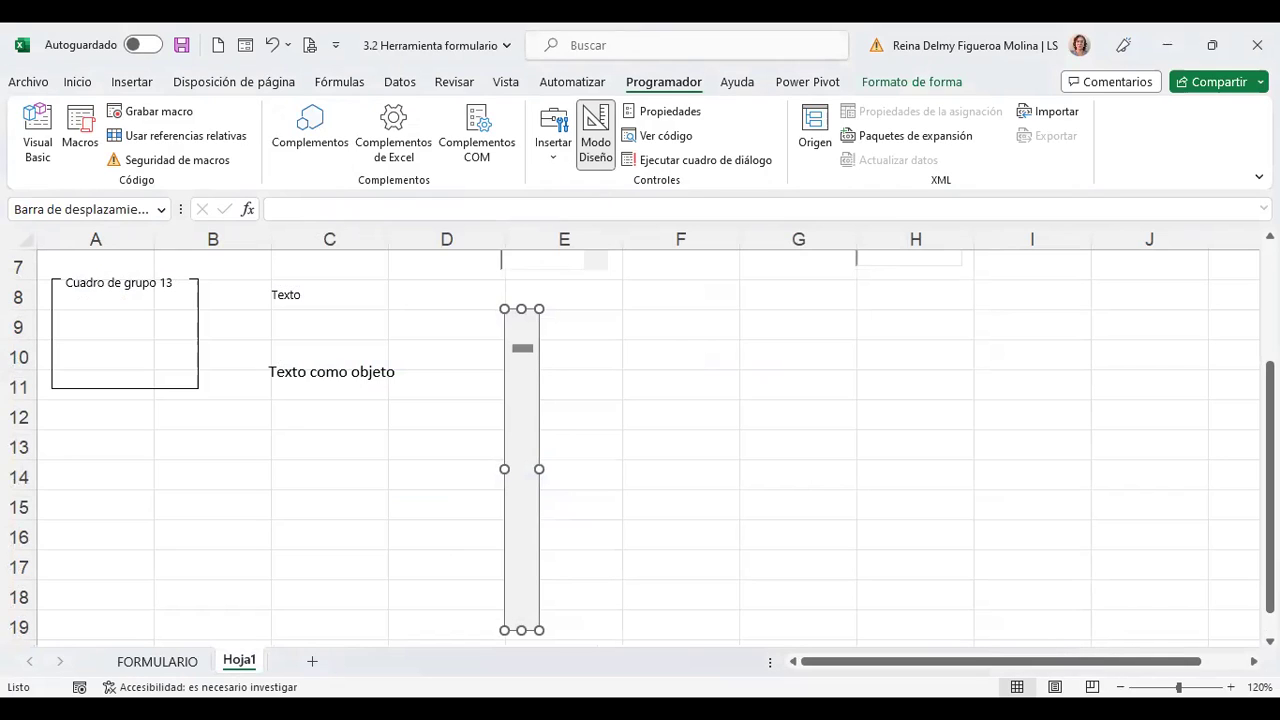
Stretch the scroll bar into a thin horizontal bar across row 9, columns E to G
{"action": "mouse_move", "coordinate": [528, 549]}
{"action": "left_mouse_down"}
{"action": "mouse_move", "coordinate": [531, 357]}
{"action": "mouse_move", "coordinate": [886, 333]}
{"action": "left_mouse_up"}
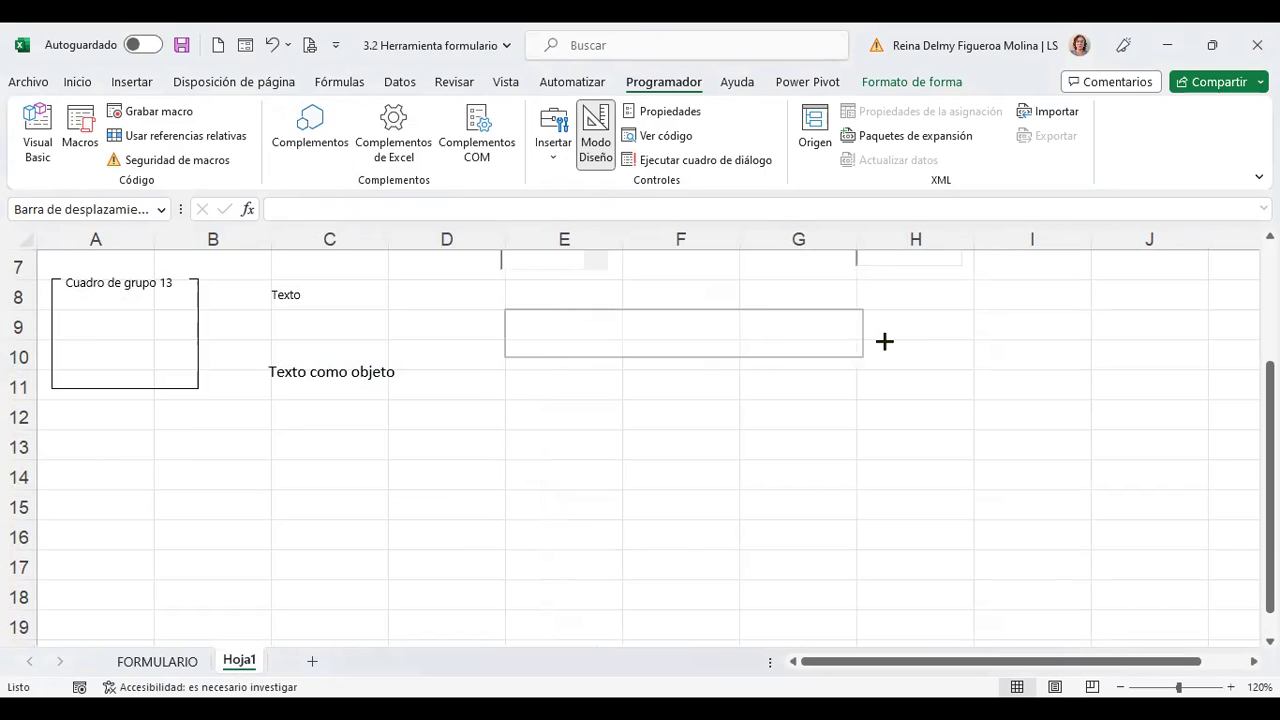
{"action": "left_click_drag", "start_coordinate": [695, 358], "coordinate": [694, 336]}
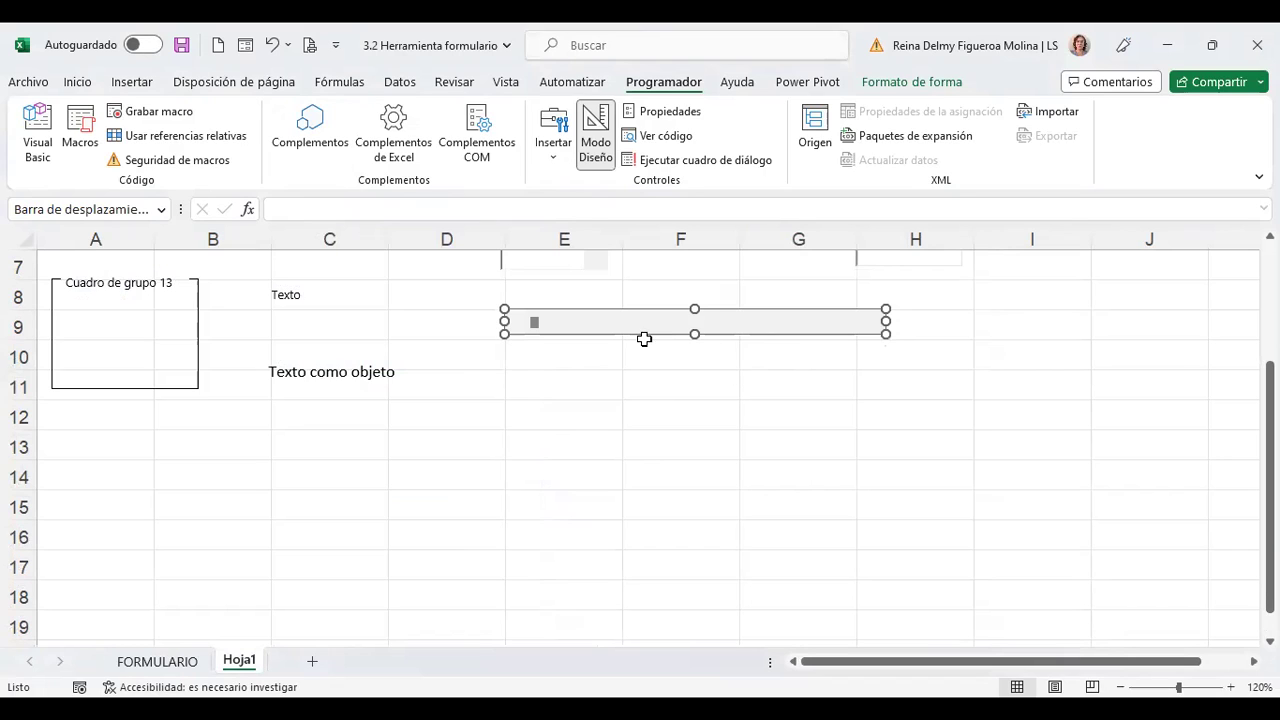
{"action": "left_click", "coordinate": [687, 115]}
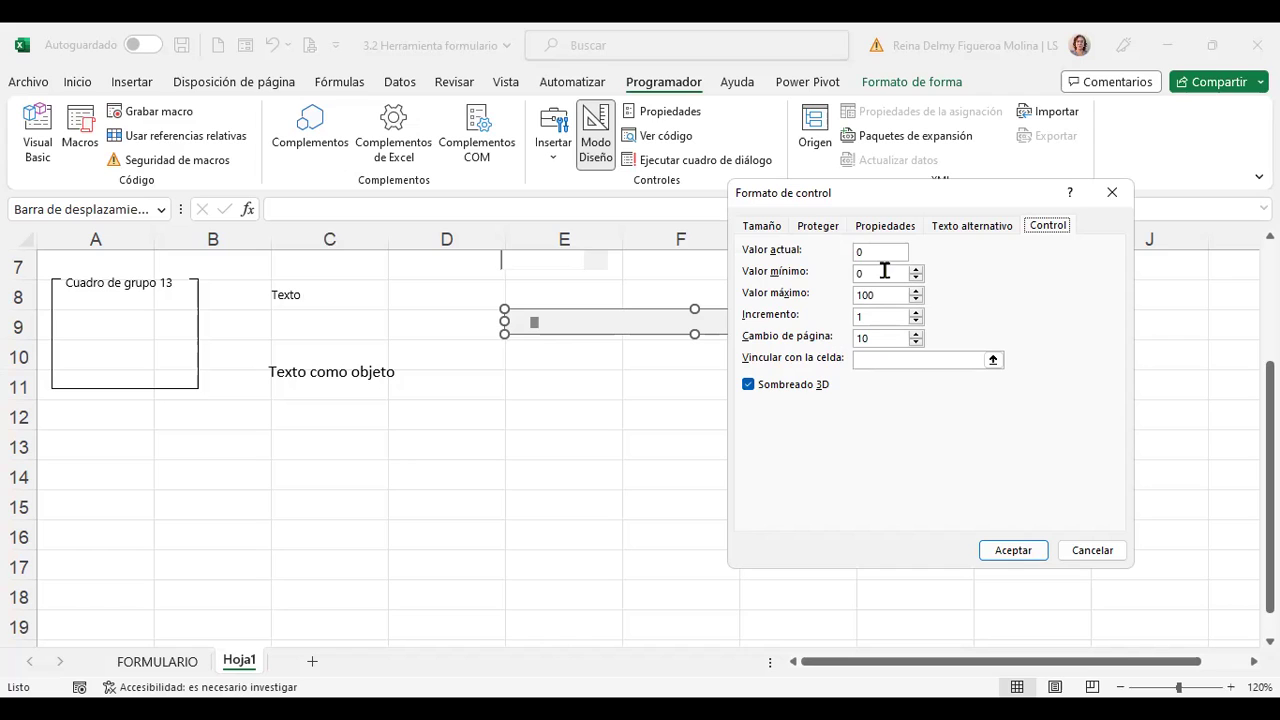
{"action": "left_click", "coordinate": [1089, 552]}
Move the group box, the Texto label and the 'Texto como objeto' box further down
{"action": "scroll", "coordinate": [575, 490], "scroll_direction": "up", "scroll_amount": 2}
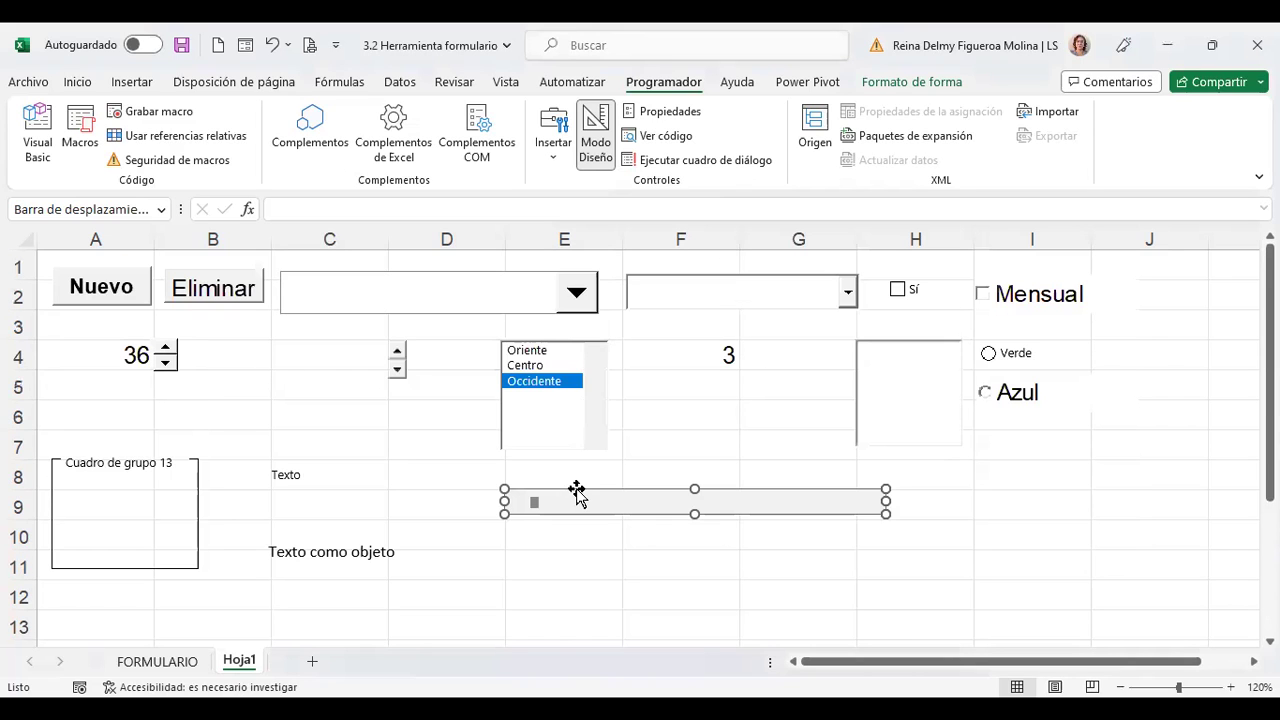
{"action": "left_click", "coordinate": [185, 474]}
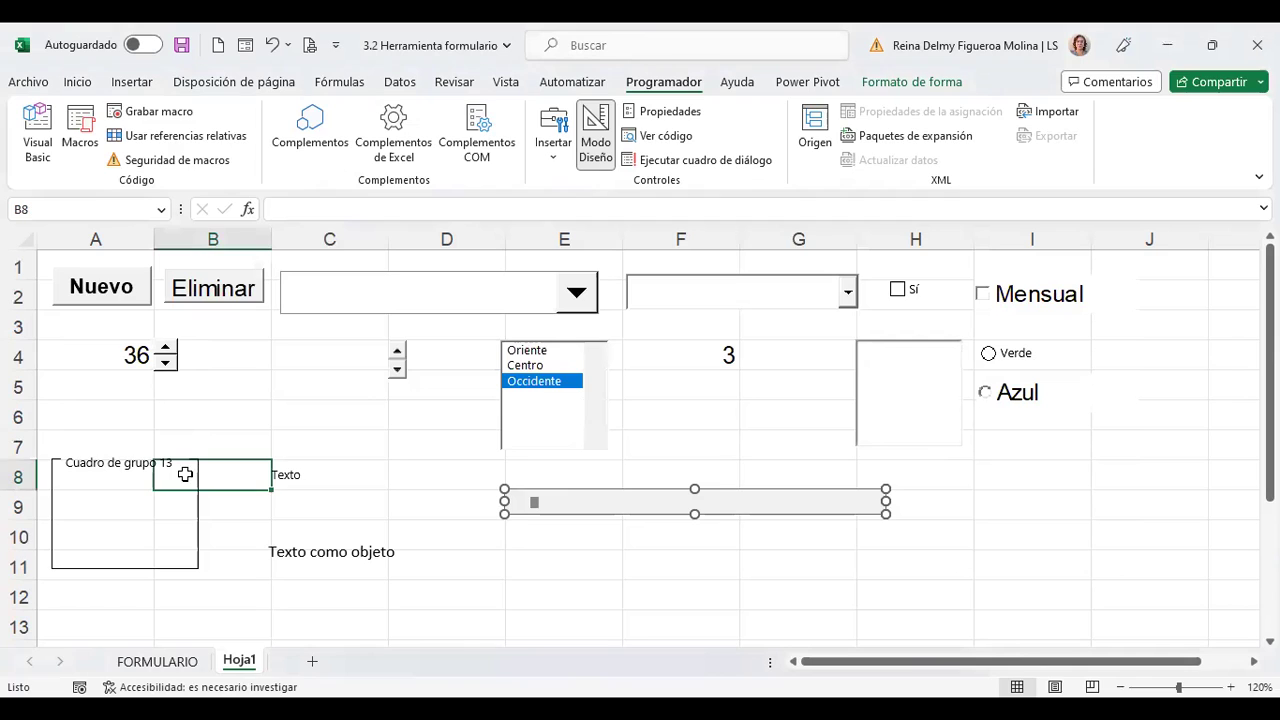
{"action": "left_click", "coordinate": [86, 463]}
{"action": "left_click_drag", "start_coordinate": [86, 463], "coordinate": [90, 578]}
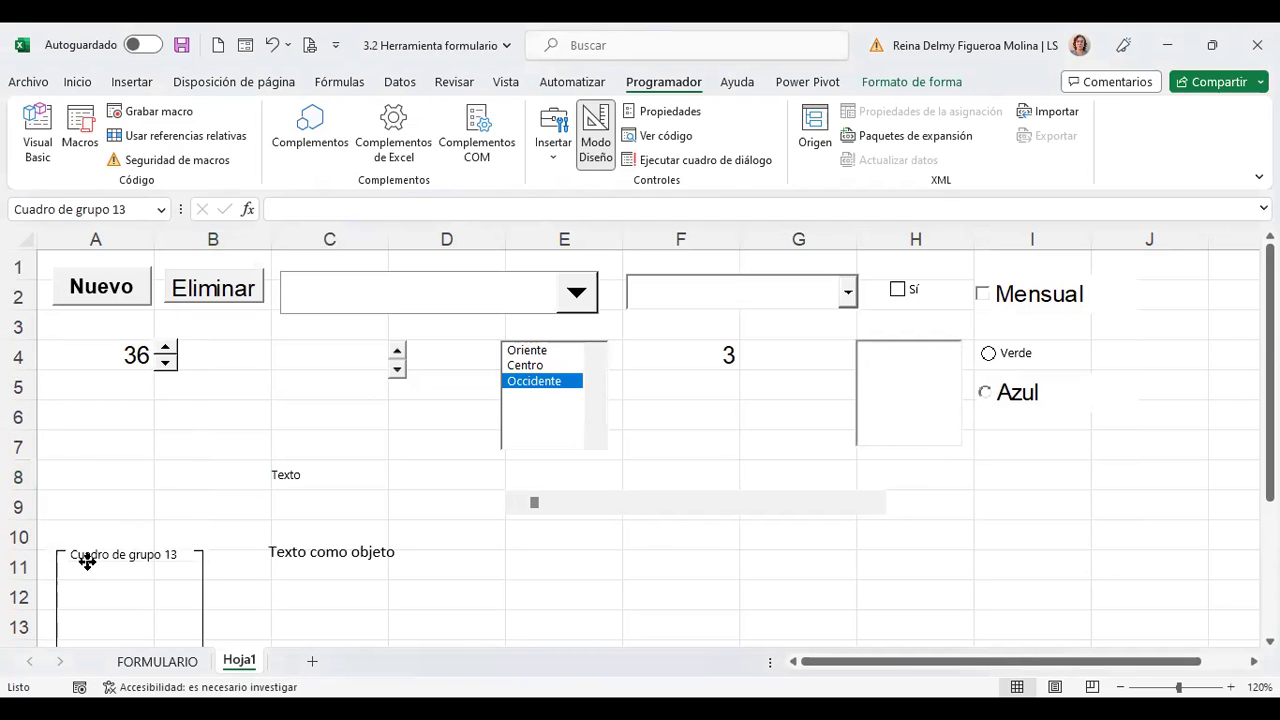
{"action": "left_click", "coordinate": [289, 470]}
{"action": "left_click_drag", "start_coordinate": [290, 468], "coordinate": [309, 610]}
{"action": "left_click", "coordinate": [334, 540]}
{"action": "left_click_drag", "start_coordinate": [345, 530], "coordinate": [432, 613]}
Move the scroll bar to B6:D6, the list box to column I and the spin button to J4
{"action": "left_click", "coordinate": [580, 505]}
{"action": "left_click", "coordinate": [544, 505]}
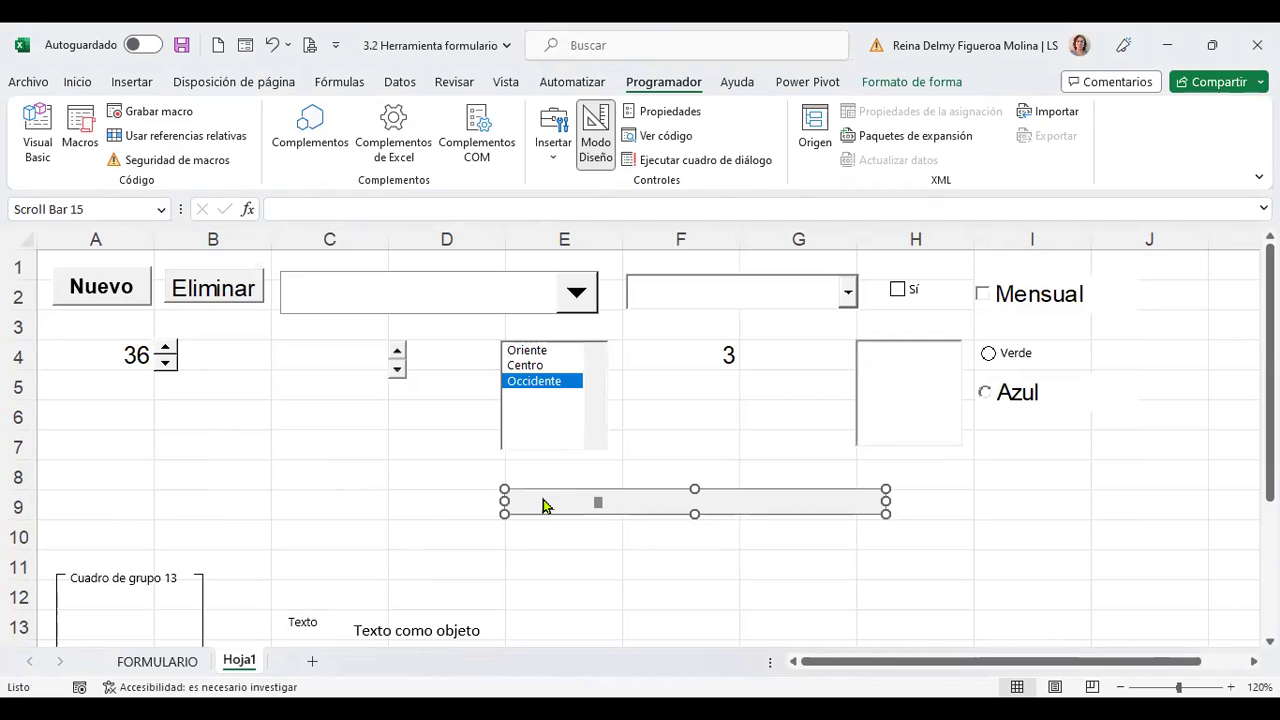
{"action": "mouse_move", "coordinate": [557, 505]}
{"action": "left_mouse_down"}
{"action": "mouse_move", "coordinate": [181, 416]}
{"action": "mouse_move", "coordinate": [190, 406]}
{"action": "left_mouse_up"}
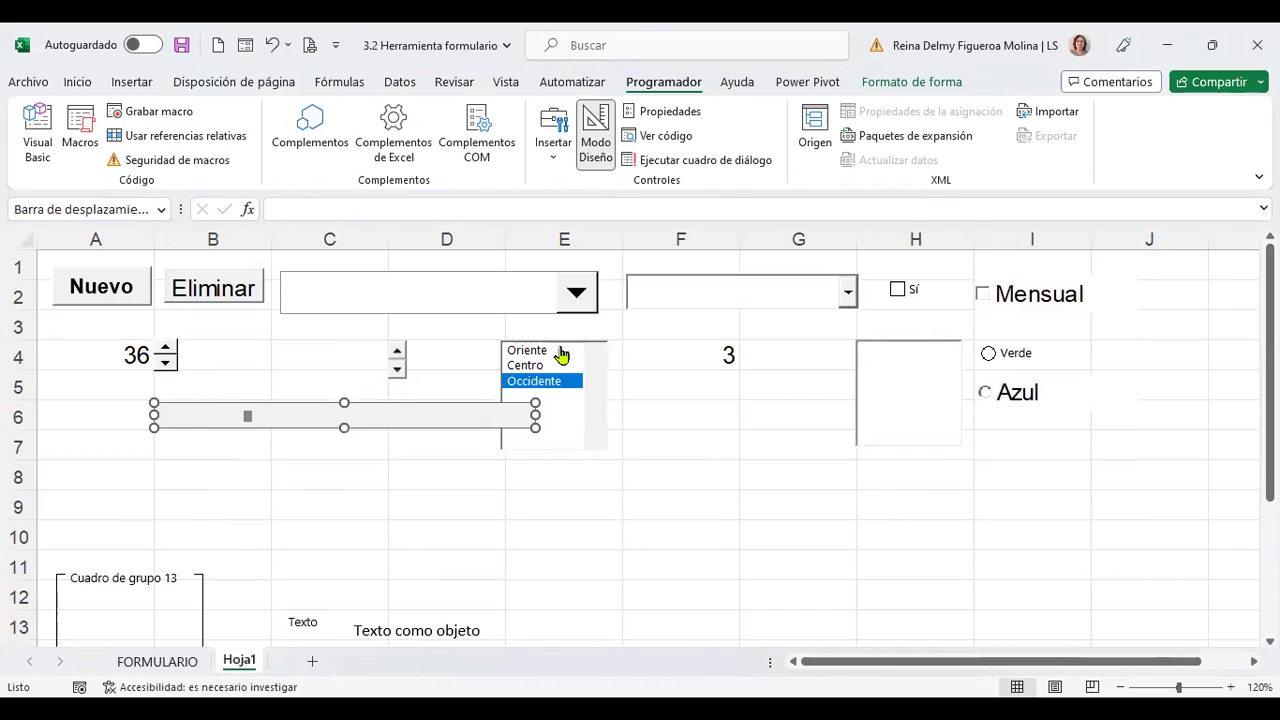
{"action": "left_click_drag", "start_coordinate": [561, 355], "coordinate": [1076, 460]}
{"action": "left_click", "coordinate": [1122, 462]}
{"action": "mouse_move", "coordinate": [397, 356]}
{"action": "left_mouse_down"}
{"action": "mouse_move", "coordinate": [1106, 404]}
{"action": "mouse_move", "coordinate": [1160, 358]}
{"action": "left_mouse_up"}
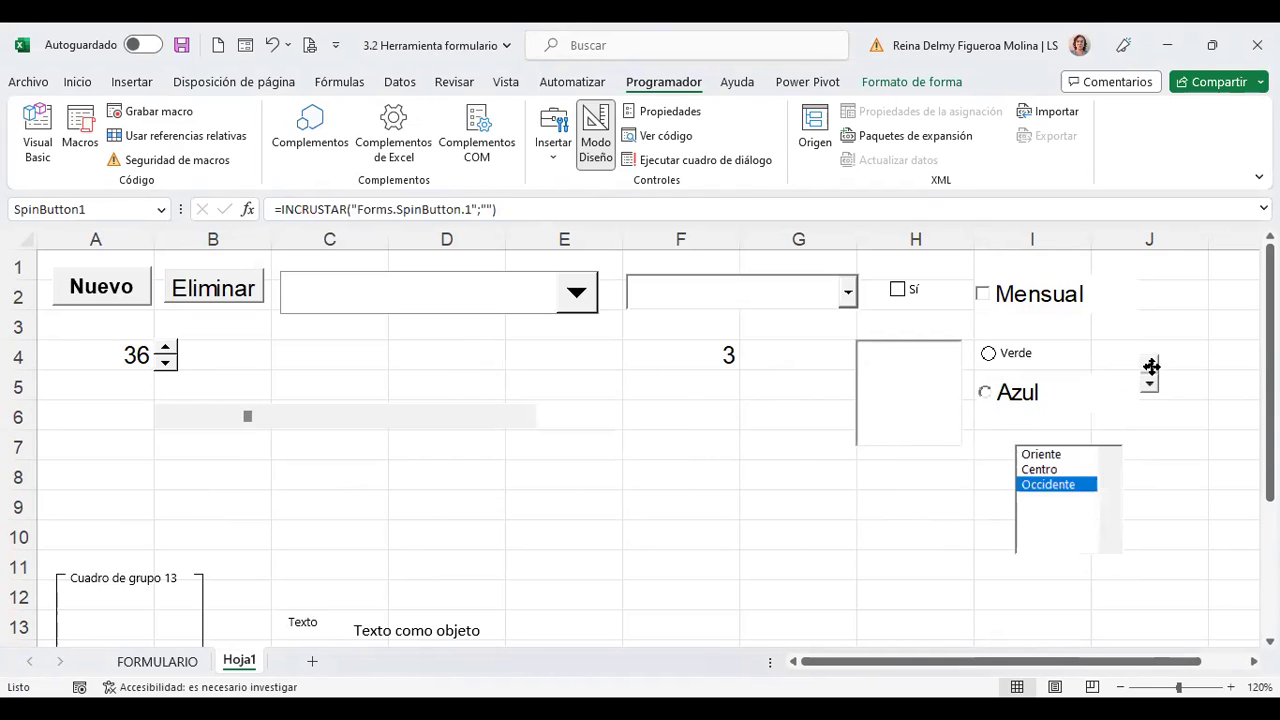
Check A4's value of 36 and A6, then select the row-6 scroll bar
{"action": "left_click", "coordinate": [110, 354]}
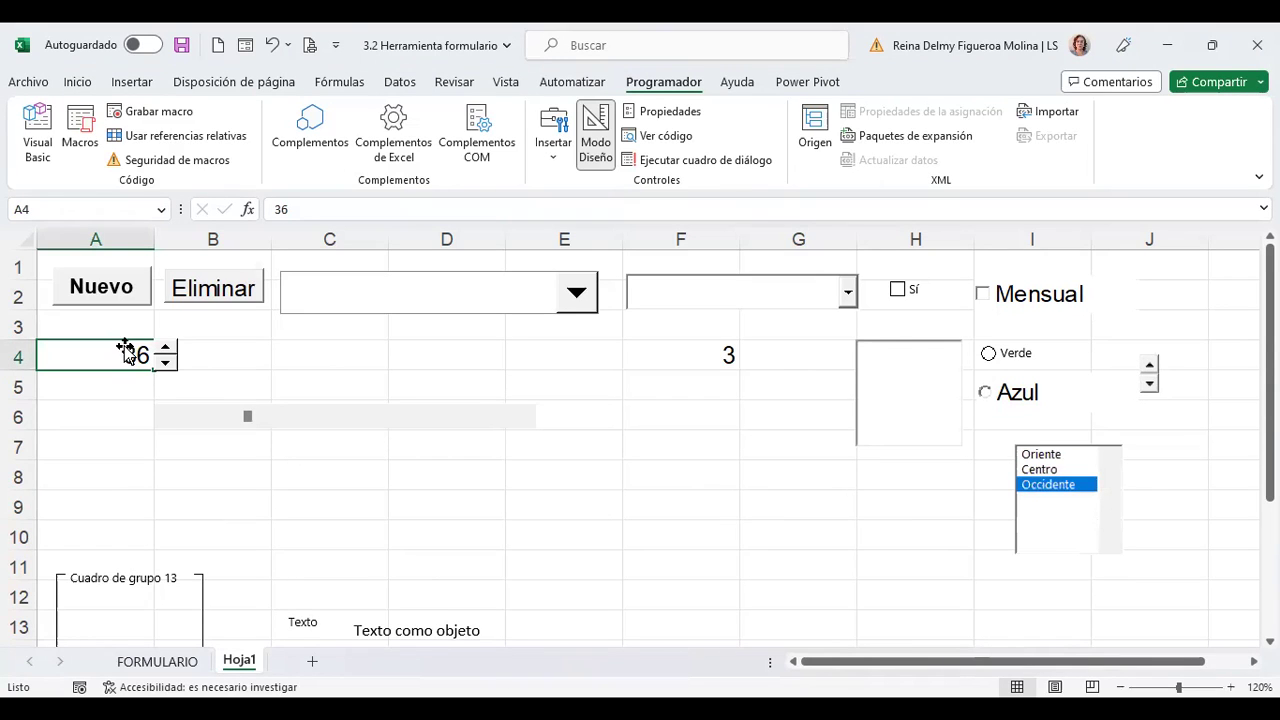
{"action": "left_click", "coordinate": [114, 414]}
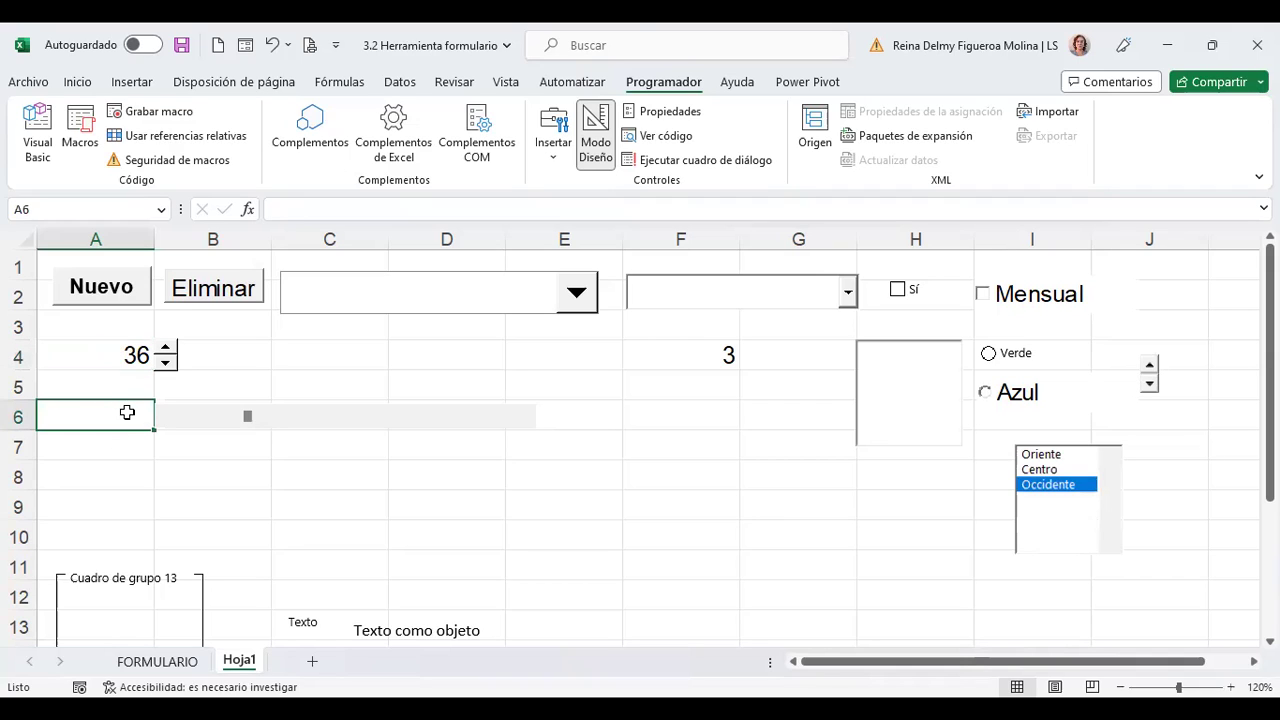
{"action": "left_click", "coordinate": [250, 420]}
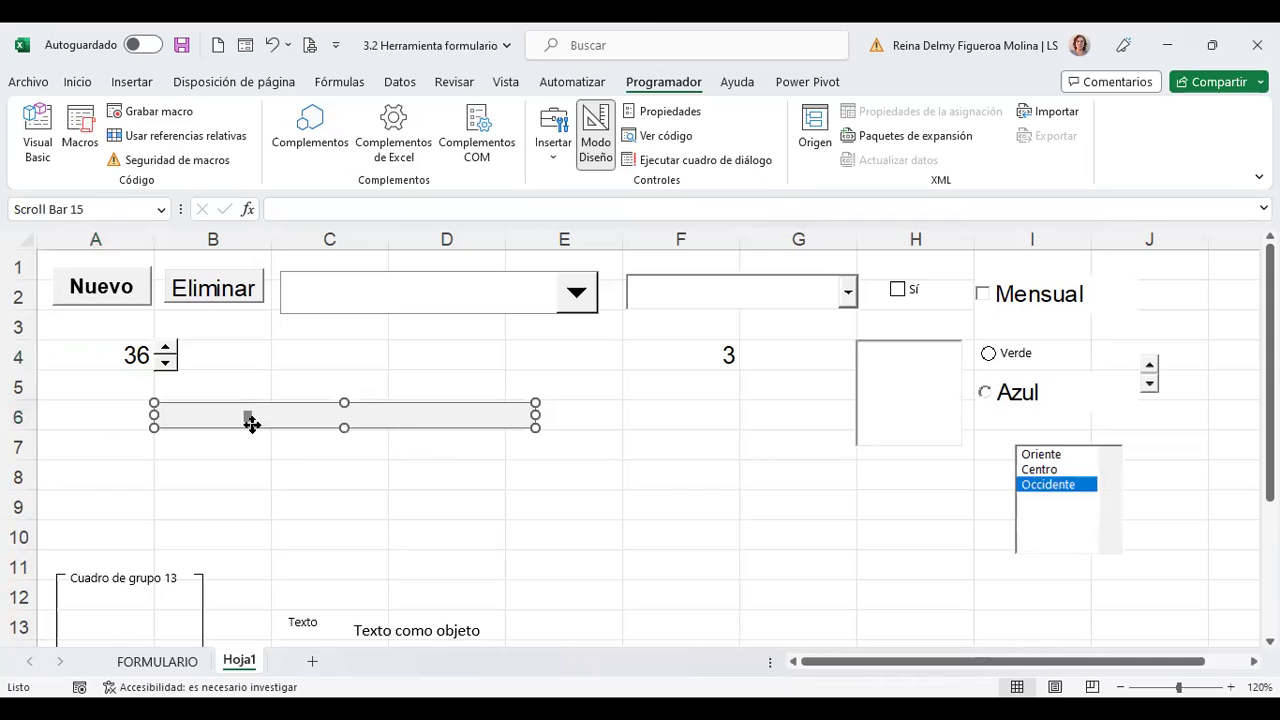
Give the scroll bar minimum 500, maximum 3000, increment 500, page change 10, linked to $A$6
{"action": "right_click", "coordinate": [251, 423]}
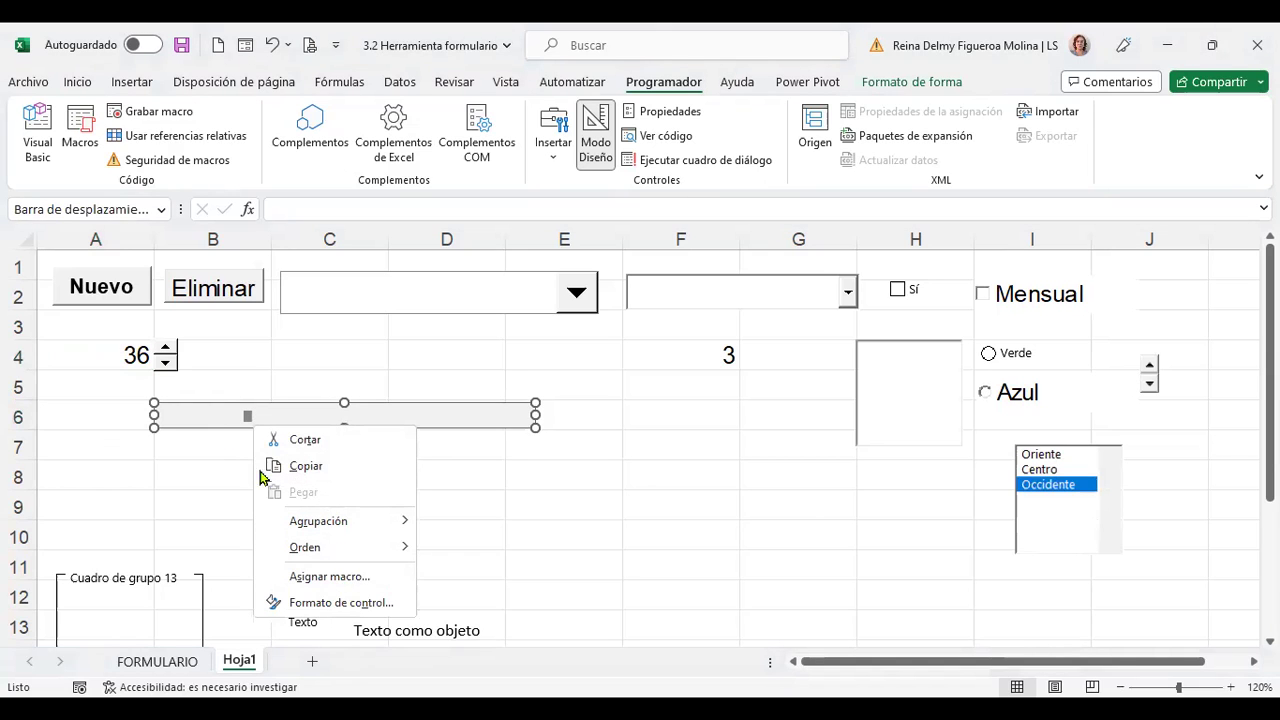
{"action": "left_click", "coordinate": [345, 600]}
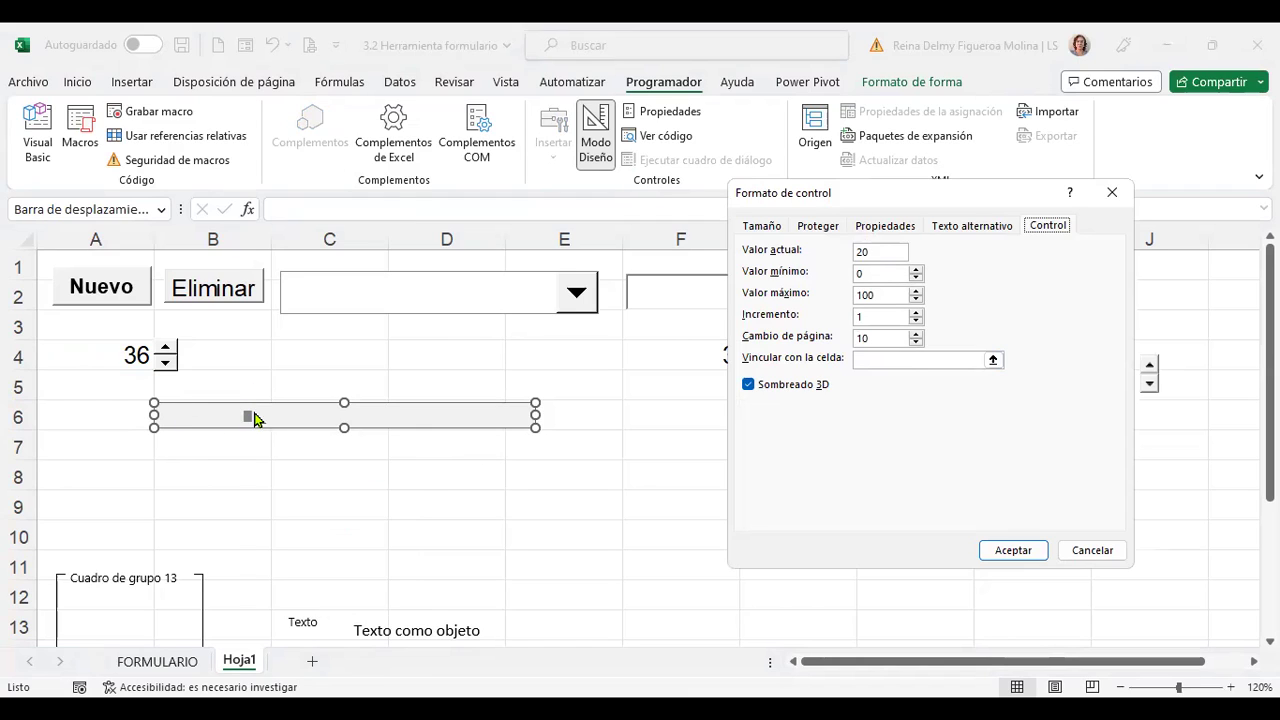
{"action": "double_click", "coordinate": [878, 273]}
{"action": "type", "text": "500"}
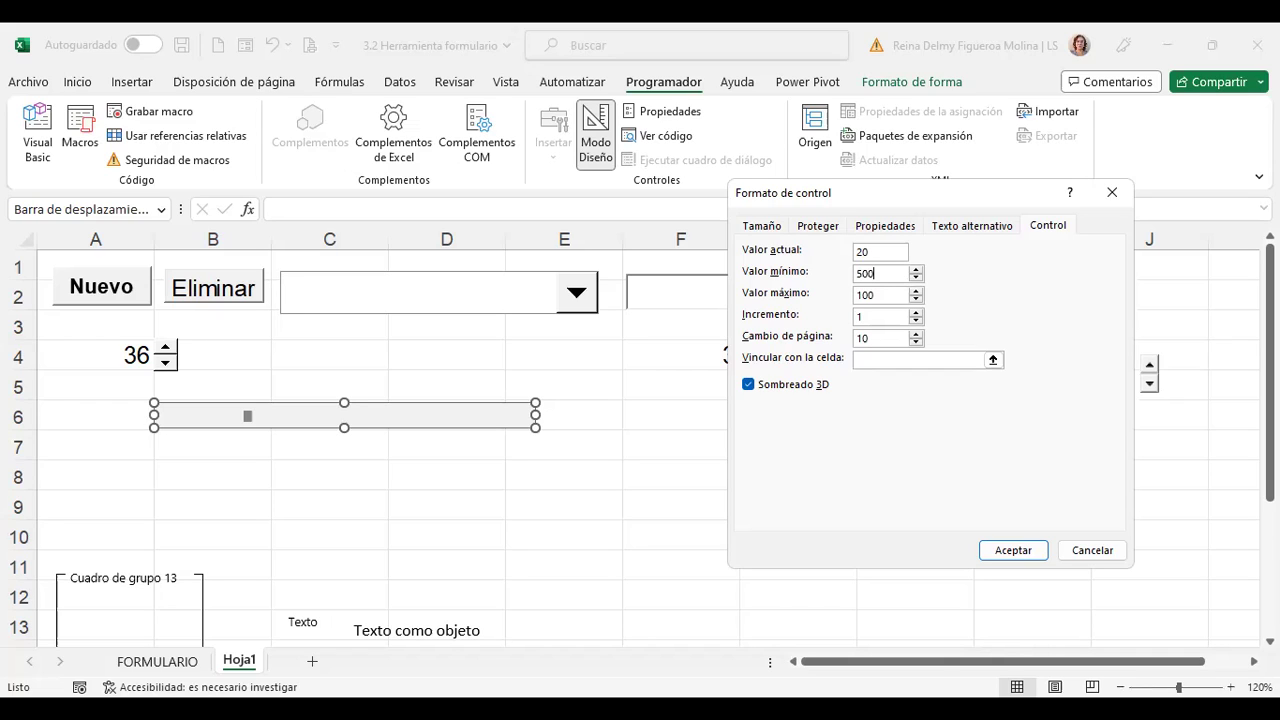
{"action": "left_click", "coordinate": [878, 295]}
{"action": "left_click_drag", "start_coordinate": [886, 294], "coordinate": [826, 294]}
{"action": "type", "text": "3000"}
{"action": "double_click", "coordinate": [883, 317]}
{"action": "left_click", "coordinate": [862, 361]}
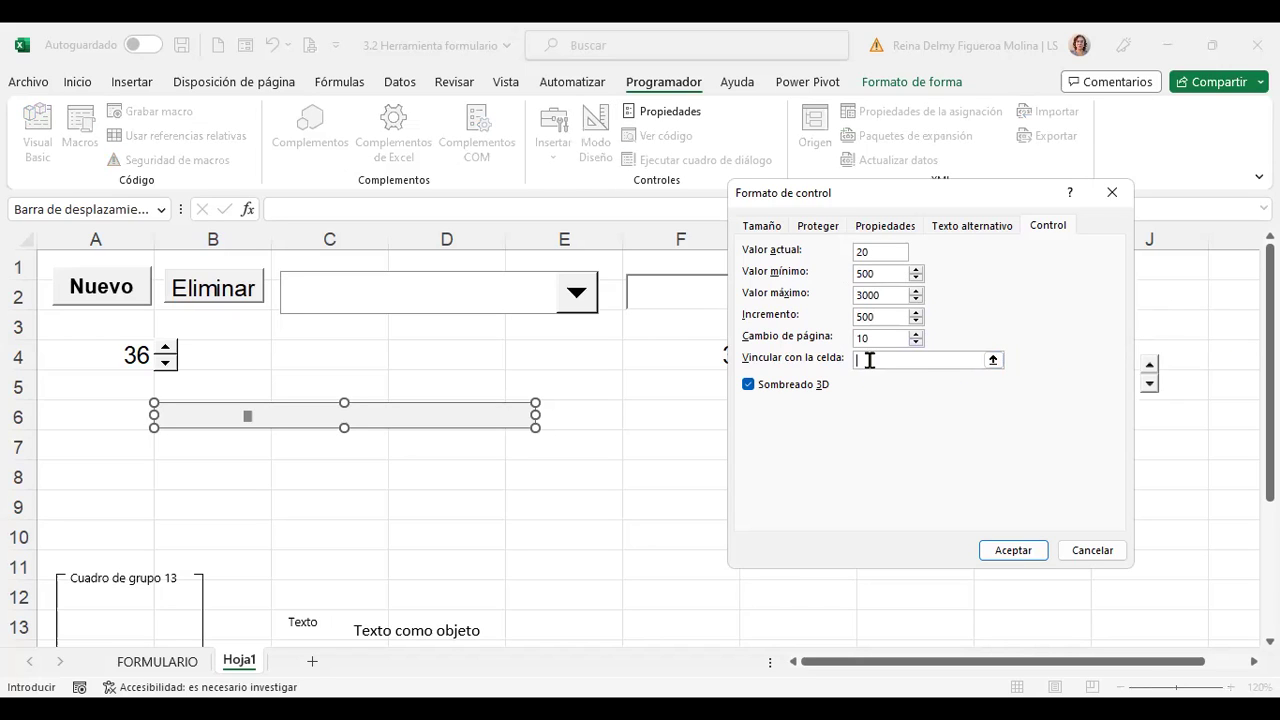
{"action": "left_click", "coordinate": [97, 414]}
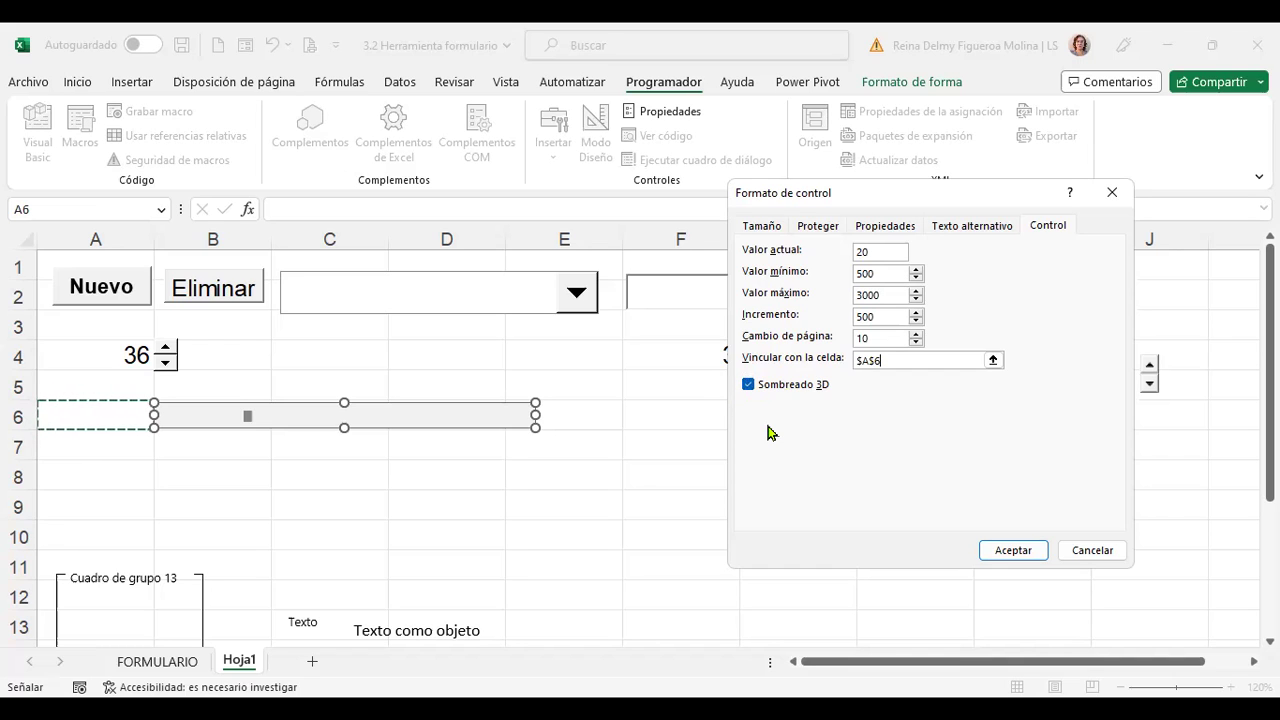
{"action": "left_click", "coordinate": [1016, 552]}
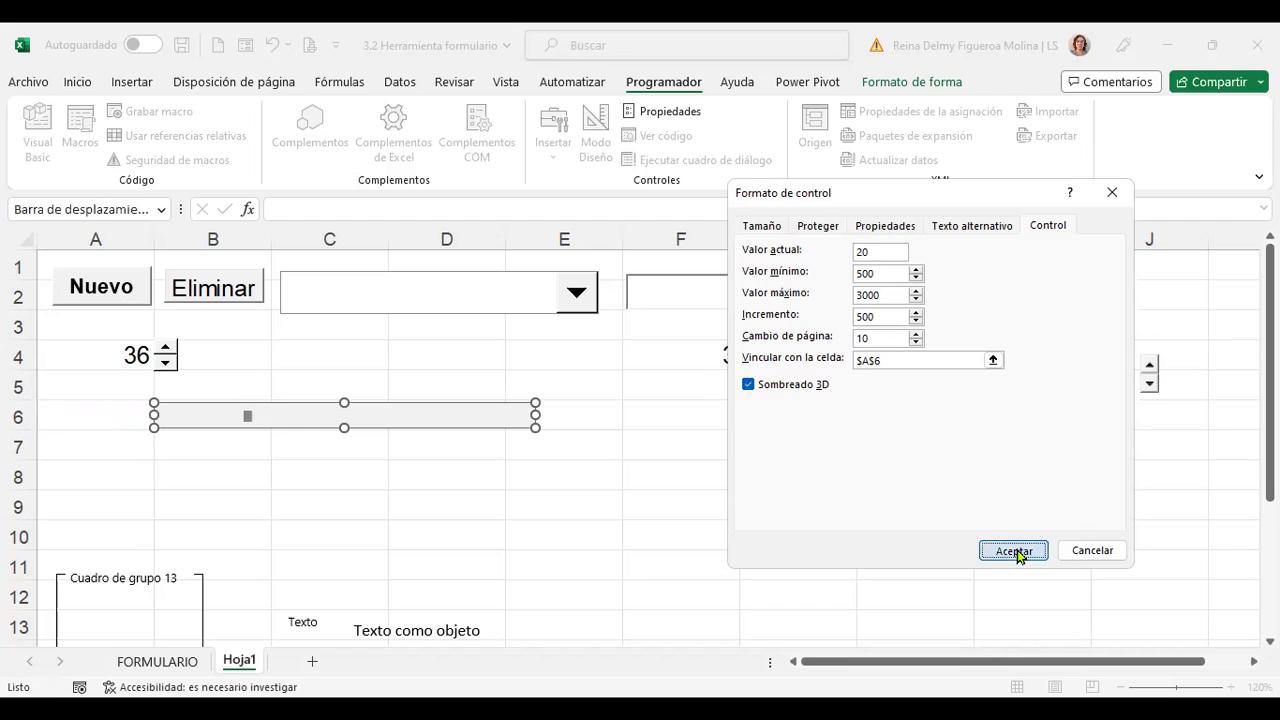
{"action": "left_click", "coordinate": [236, 478]}
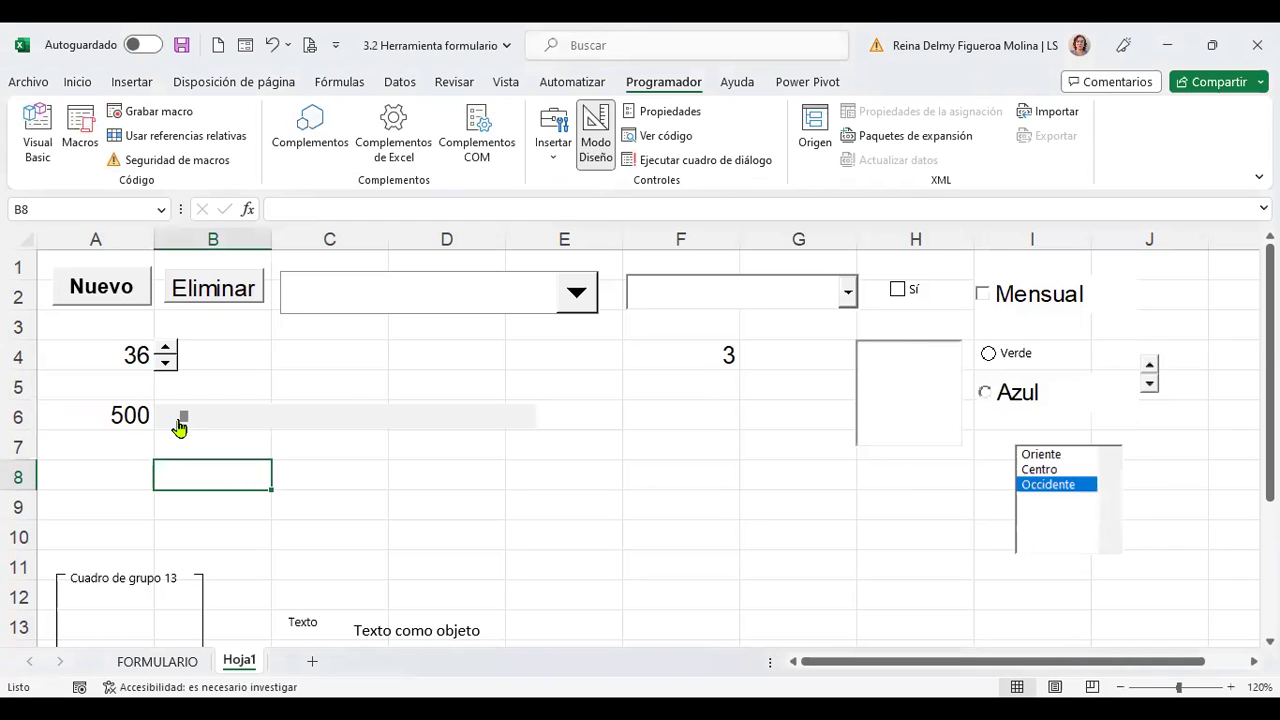
Drag the scroll bar thumb and click its track to move A6 across the 500–3000 range
{"action": "left_click_drag", "start_coordinate": [186, 426], "coordinate": [210, 425]}
{"action": "left_click", "coordinate": [259, 425]}
{"action": "left_click", "coordinate": [234, 423]}
{"action": "left_click", "coordinate": [271, 425]}
{"action": "left_click", "coordinate": [300, 425]}
{"action": "left_click", "coordinate": [330, 425]}
{"action": "left_click", "coordinate": [357, 425]}
{"action": "left_click", "coordinate": [300, 425]}
{"action": "left_click", "coordinate": [265, 425]}
{"action": "left_click_drag", "start_coordinate": [222, 425], "coordinate": [237, 425]}
{"action": "left_click", "coordinate": [296, 425]}
{"action": "left_click", "coordinate": [533, 425]}
{"action": "left_click", "coordinate": [296, 425]}
{"action": "left_click", "coordinate": [300, 425]}
{"action": "left_click", "coordinate": [372, 424]}
{"action": "left_click", "coordinate": [390, 424]}
{"action": "left_click", "coordinate": [449, 424]}
{"action": "left_click", "coordinate": [297, 424]}
{"action": "left_click_drag", "start_coordinate": [285, 424], "coordinate": [538, 432]}
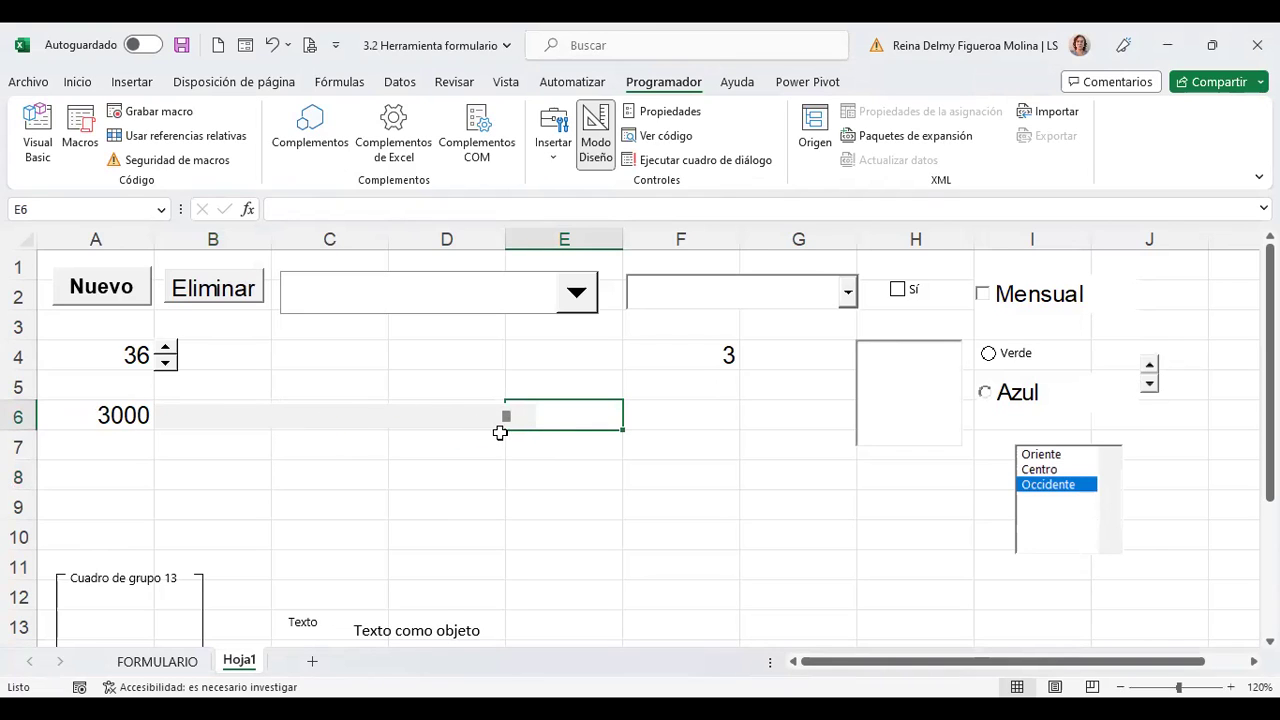
{"action": "left_click_drag", "start_coordinate": [506, 423], "coordinate": [146, 424]}
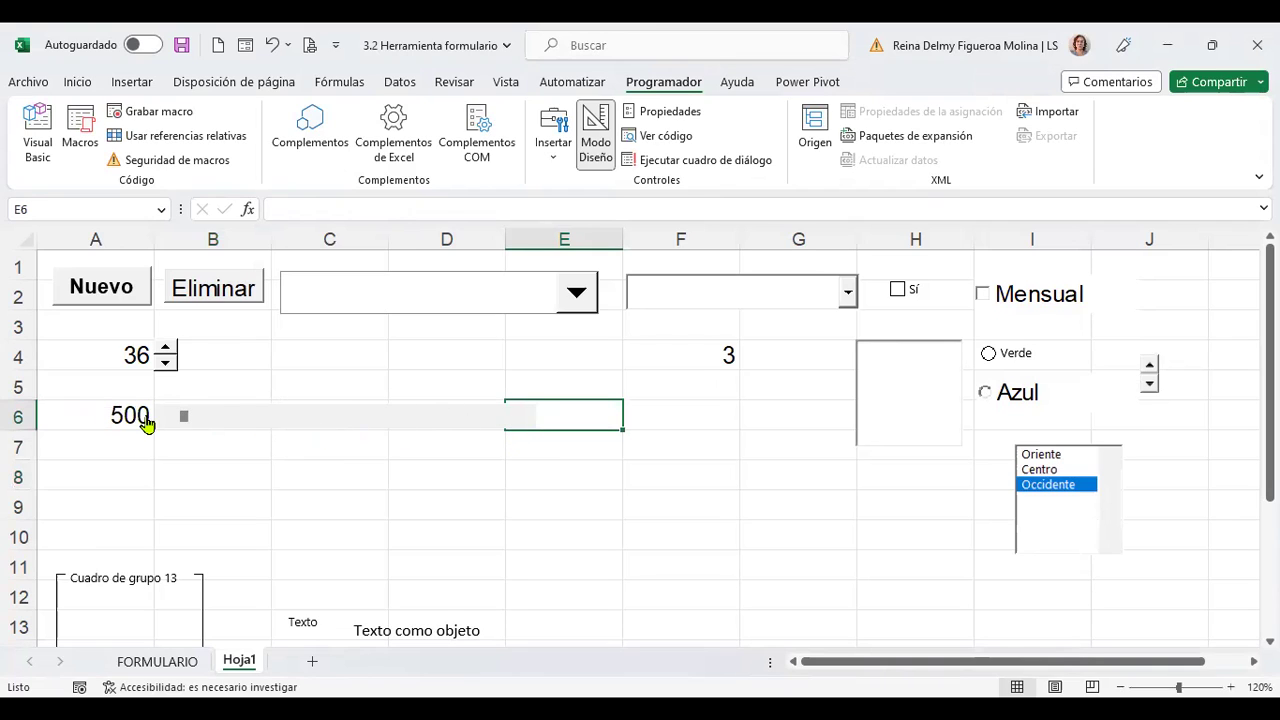
Select A6 and step the scroll bar up until A6 reads 820
{"action": "left_click", "coordinate": [102, 414]}
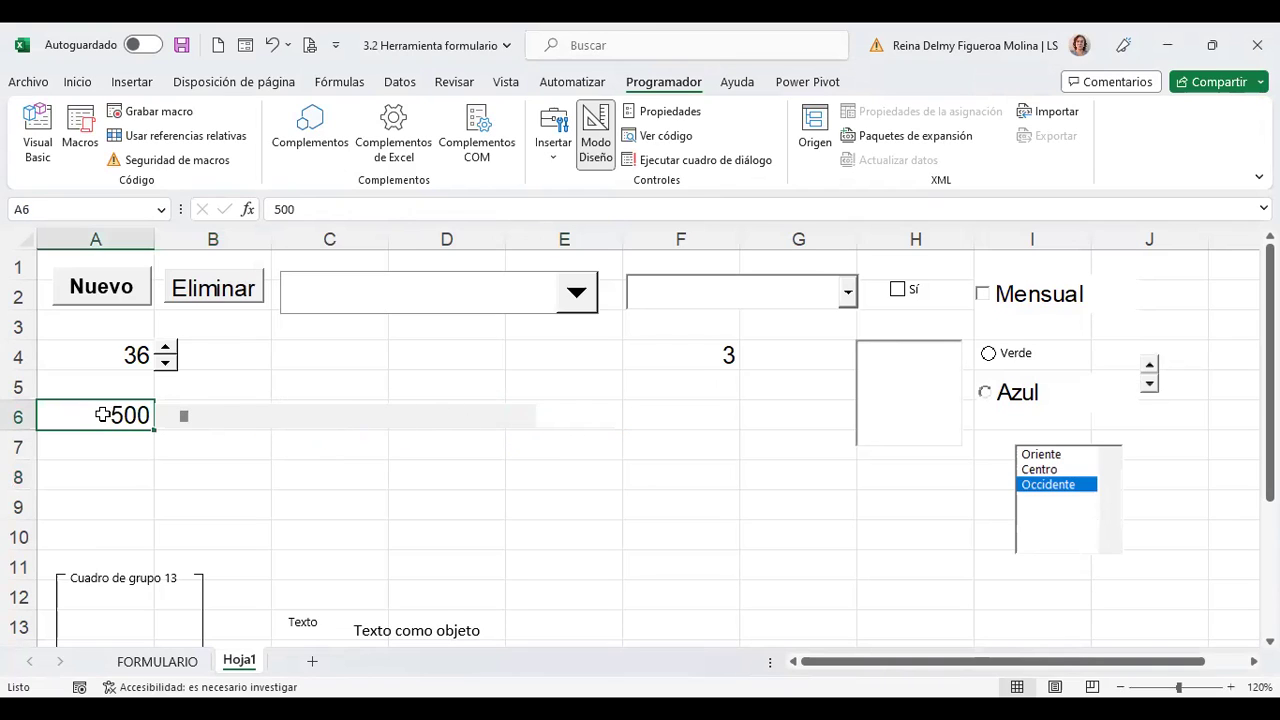
{"action": "left_click", "coordinate": [460, 421]}
{"action": "left_click", "coordinate": [460, 421]}
{"action": "left_click", "coordinate": [460, 421]}
{"action": "left_click", "coordinate": [460, 421]}
{"action": "left_click", "coordinate": [460, 421]}
{"action": "left_click", "coordinate": [460, 421]}
{"action": "left_click", "coordinate": [460, 421]}
Inspect cells A4 and A8, ending with A8 selected for the result
{"action": "left_click", "coordinate": [125, 468]}
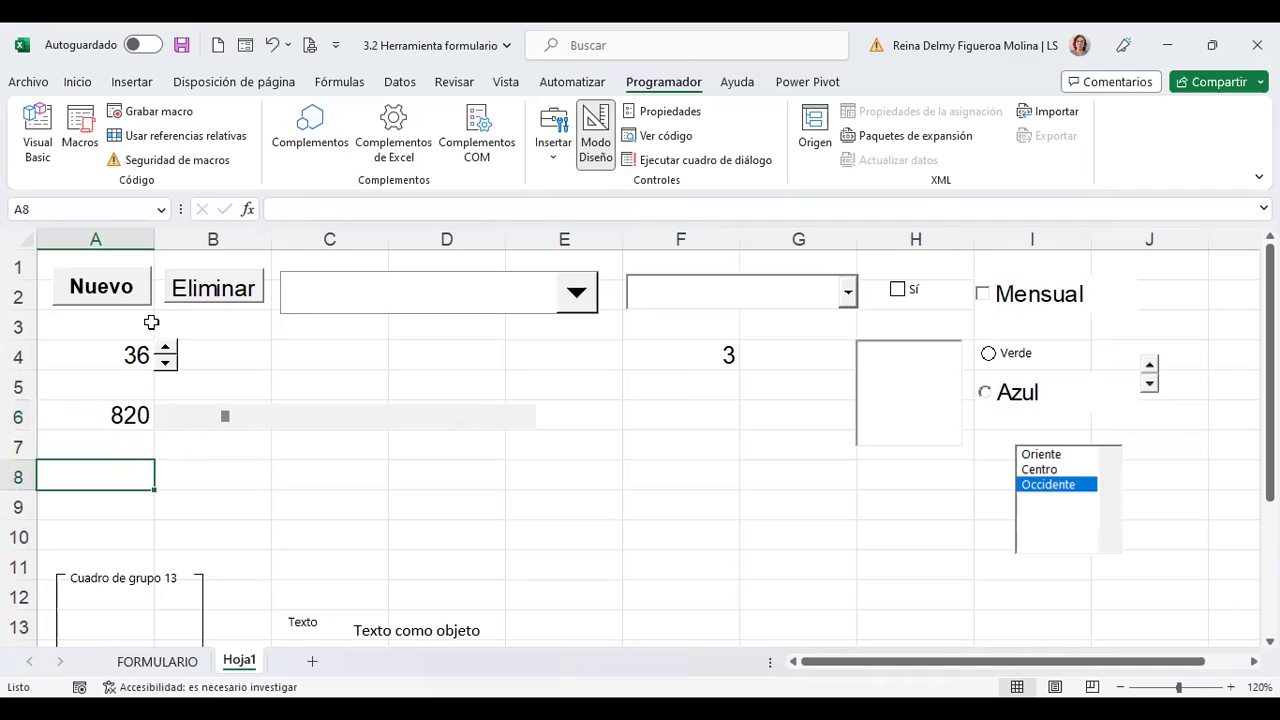
{"action": "left_click", "coordinate": [104, 355]}
{"action": "left_click", "coordinate": [114, 478]}
{"action": "left_click", "coordinate": [114, 350]}
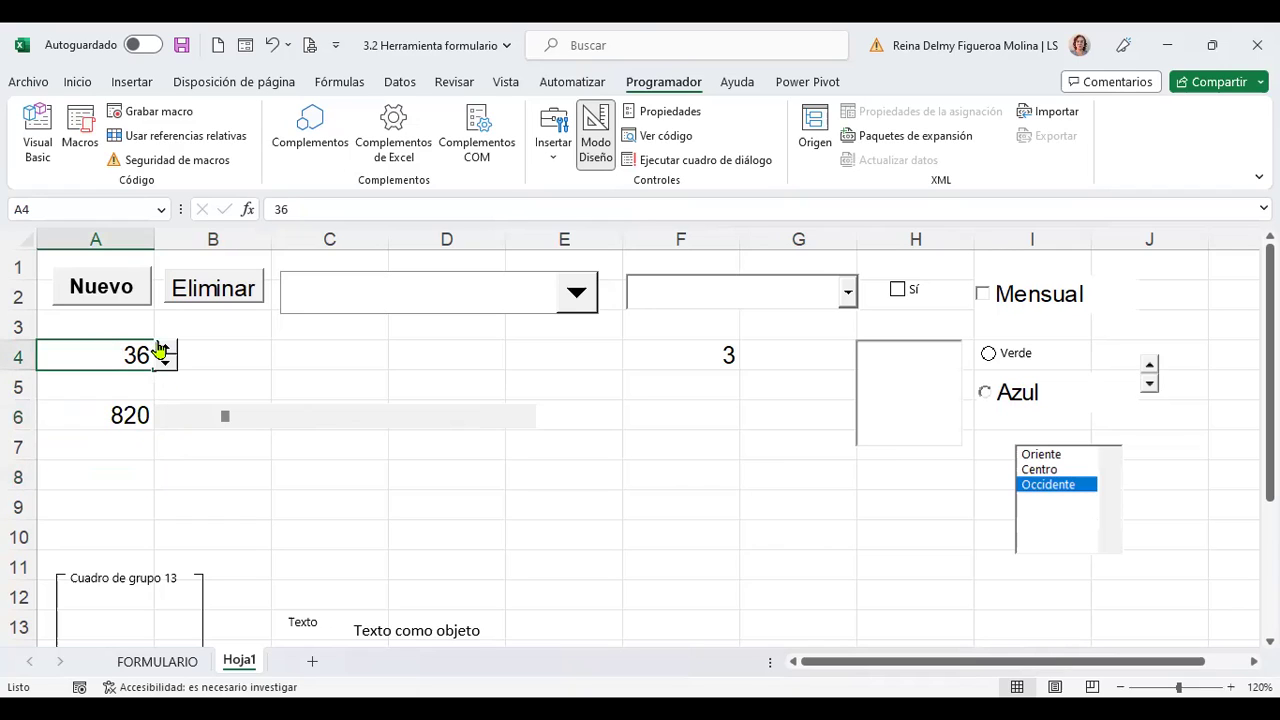
{"action": "left_click", "coordinate": [110, 474]}
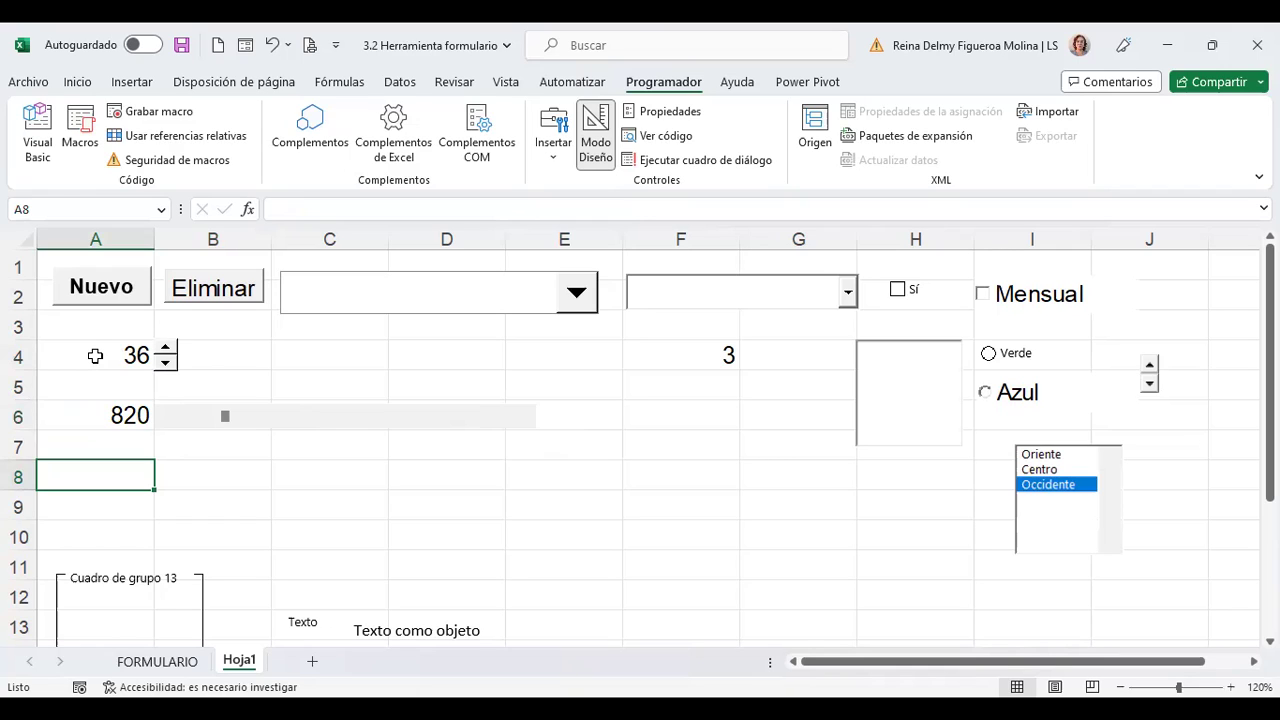
Enter the formula =+A4*A6 in A8 so it shows 29520 (36 × 820)
{"action": "left_click", "coordinate": [95, 356]}
{"action": "left_click", "coordinate": [126, 415]}
{"action": "left_click", "coordinate": [112, 474]}
{"action": "type", "text": "+"}
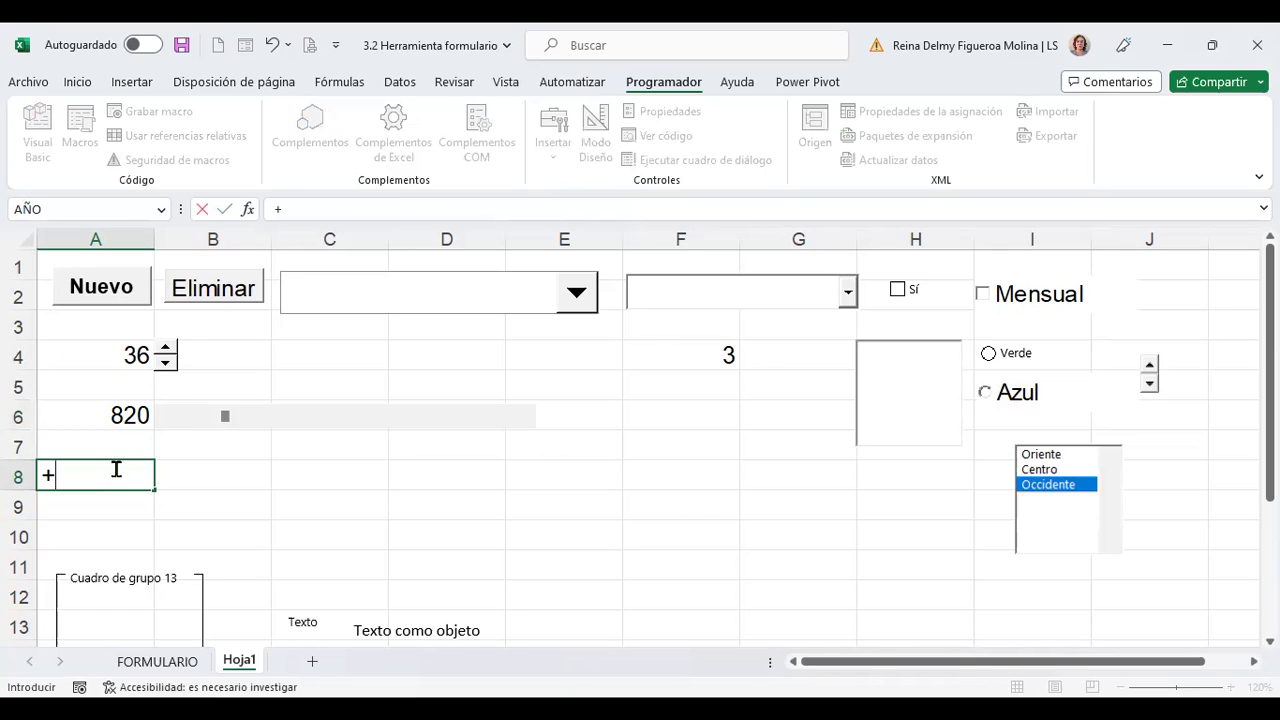
{"action": "left_click", "coordinate": [111, 354]}
{"action": "type", "text": "*"}
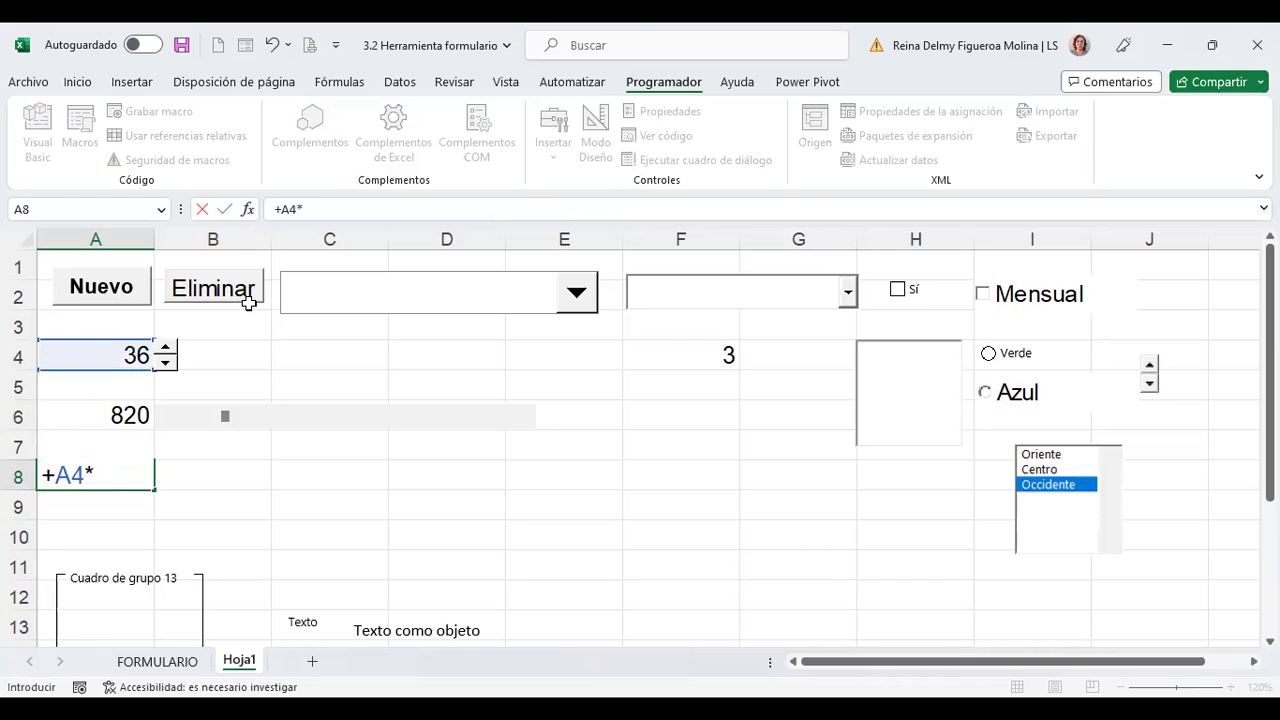
{"action": "left_click", "coordinate": [95, 417]}
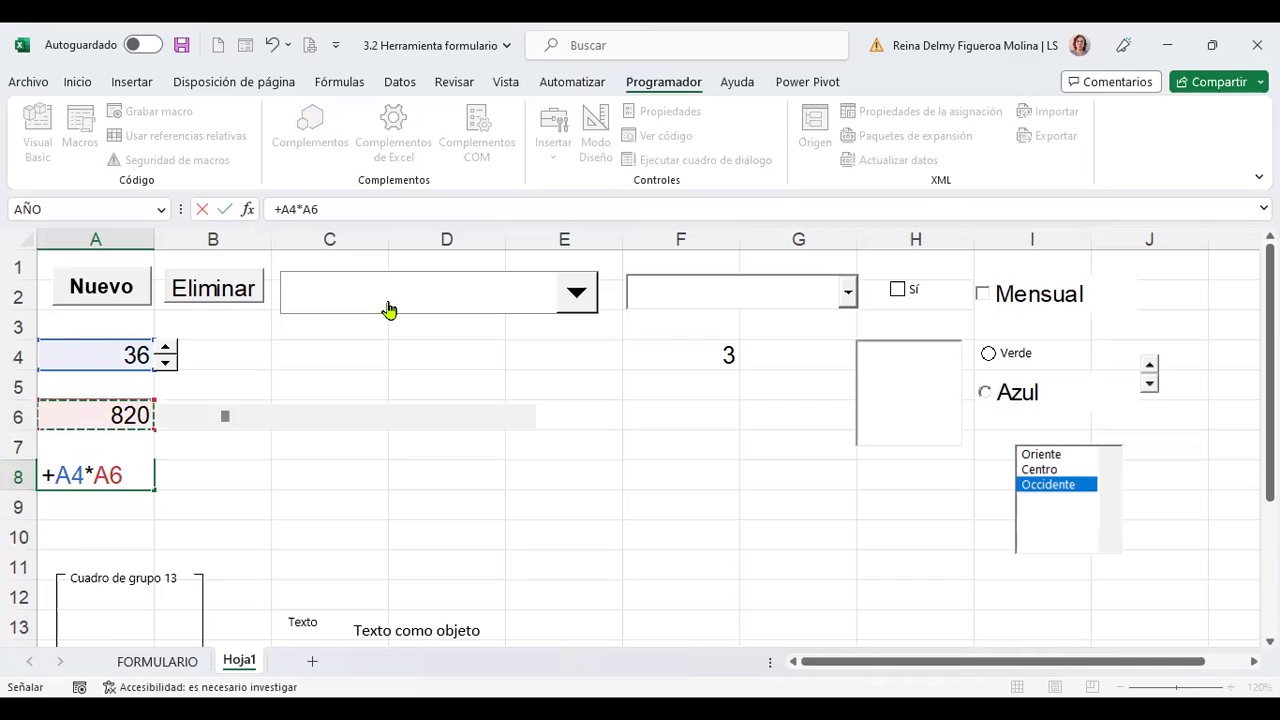
{"action": "key", "text": "Return"}
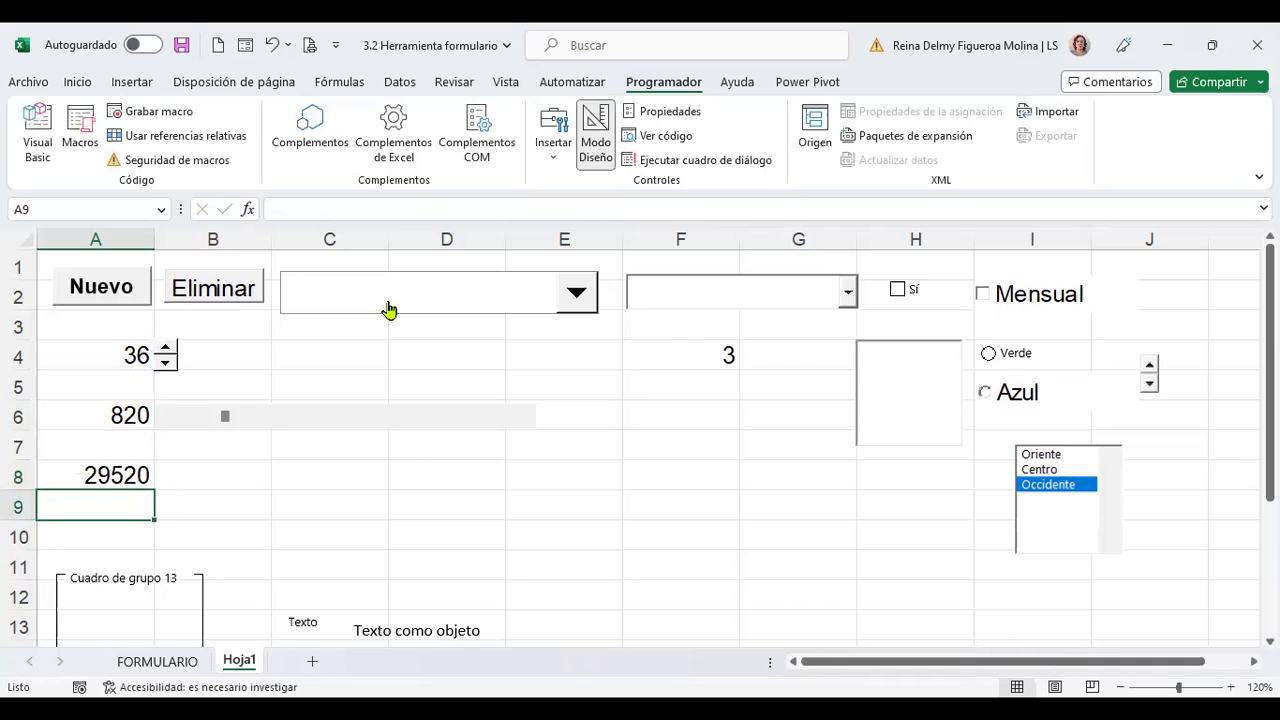
{"action": "key", "text": "Up"}
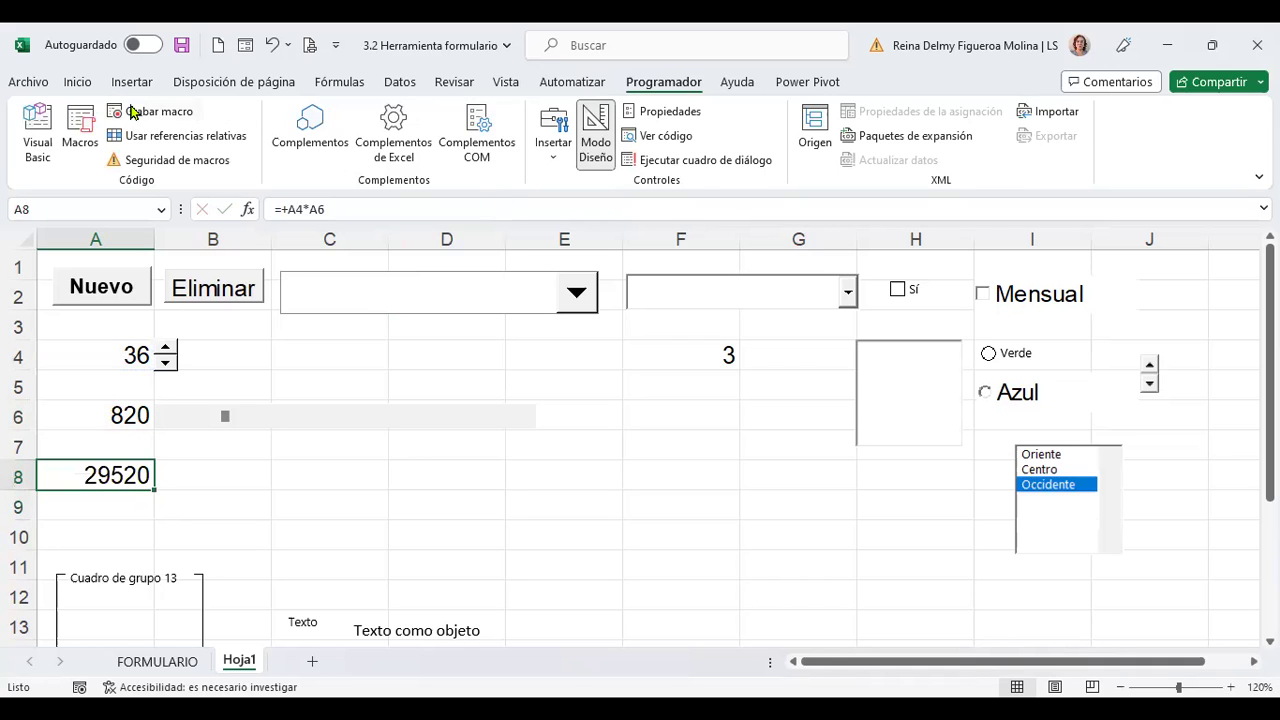
{"action": "left_click", "coordinate": [78, 82]}
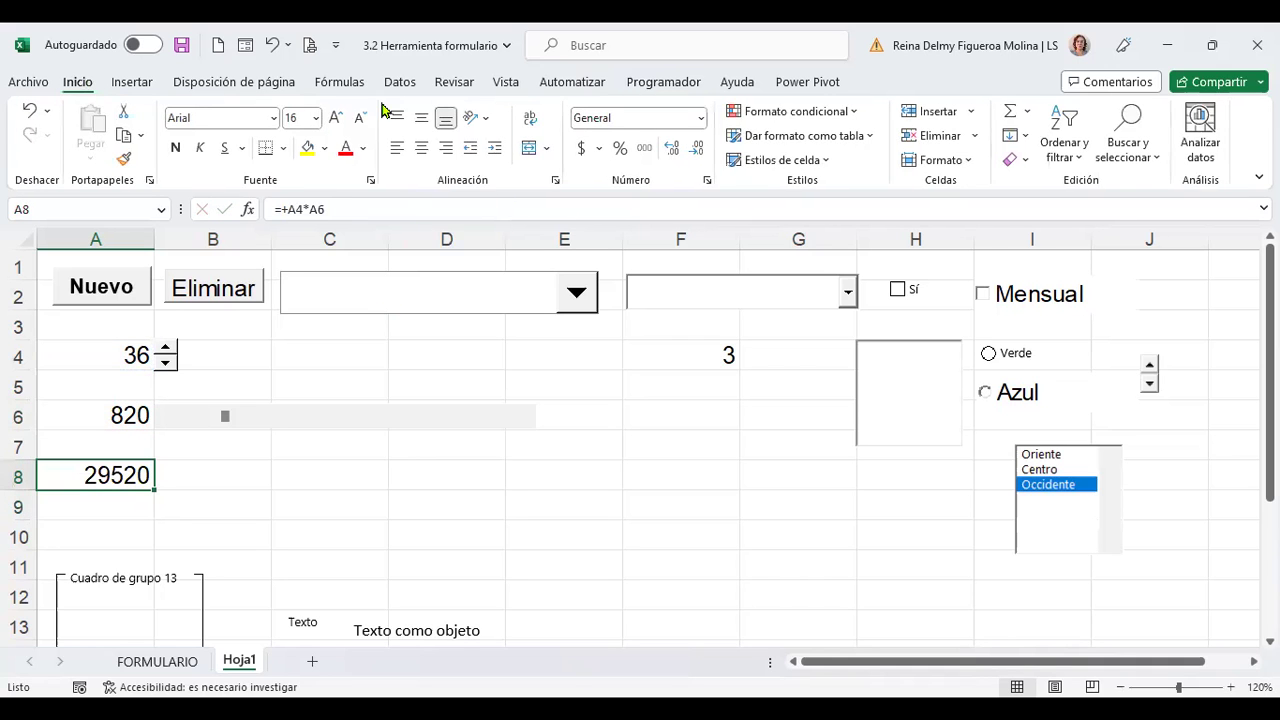
Apply accounting format to A8, then lower A4 to 27 and raise A6 to watch A8 update
{"action": "left_click", "coordinate": [581, 147]}
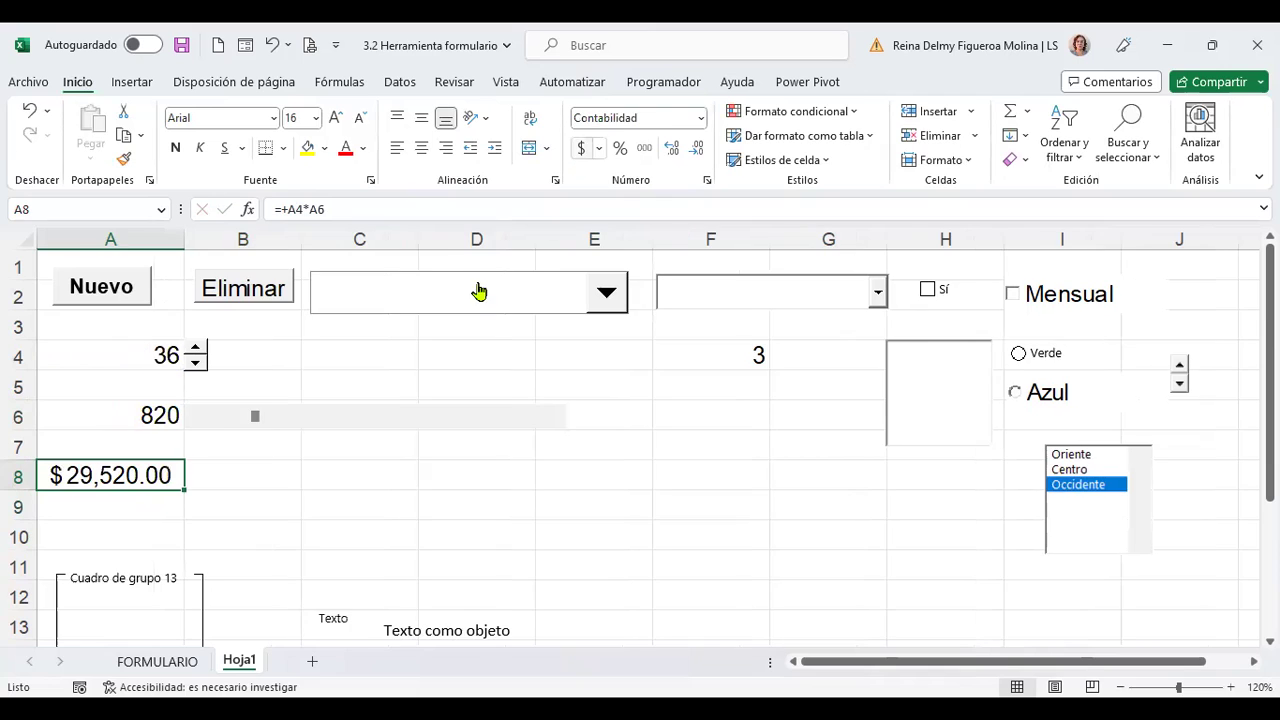
{"action": "left_click", "coordinate": [197, 362]}
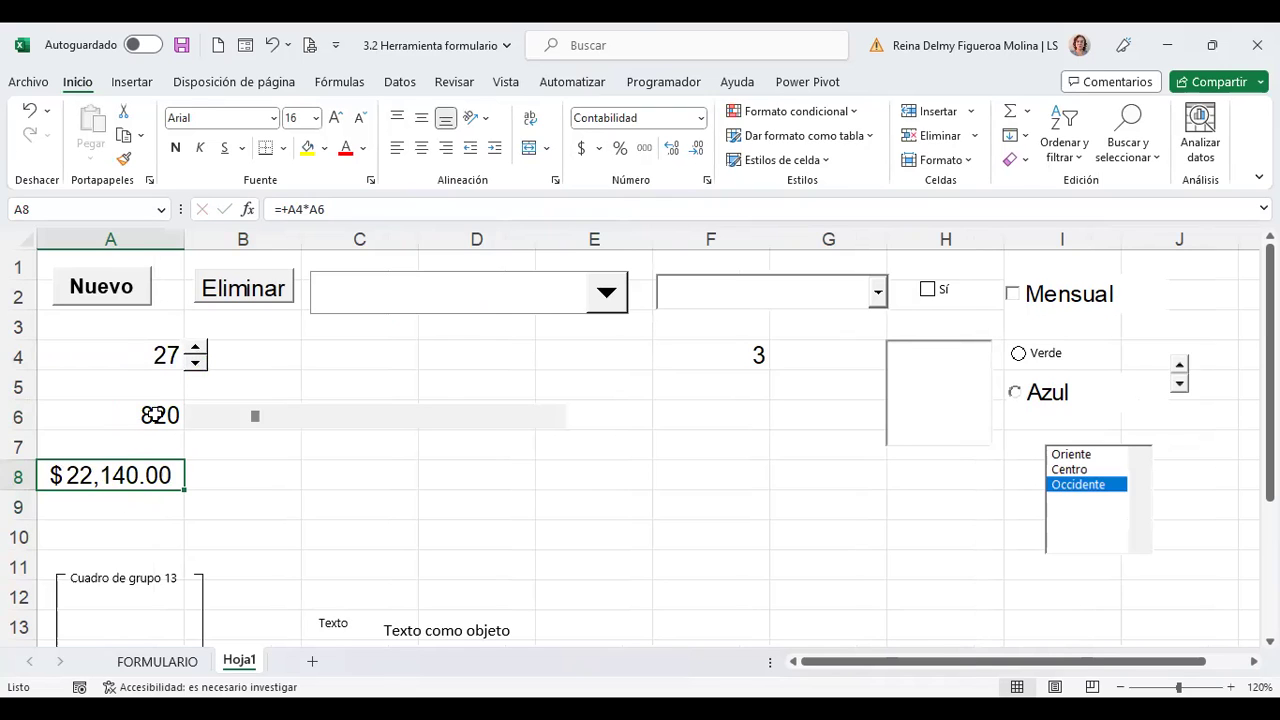
{"action": "left_click", "coordinate": [355, 429]}
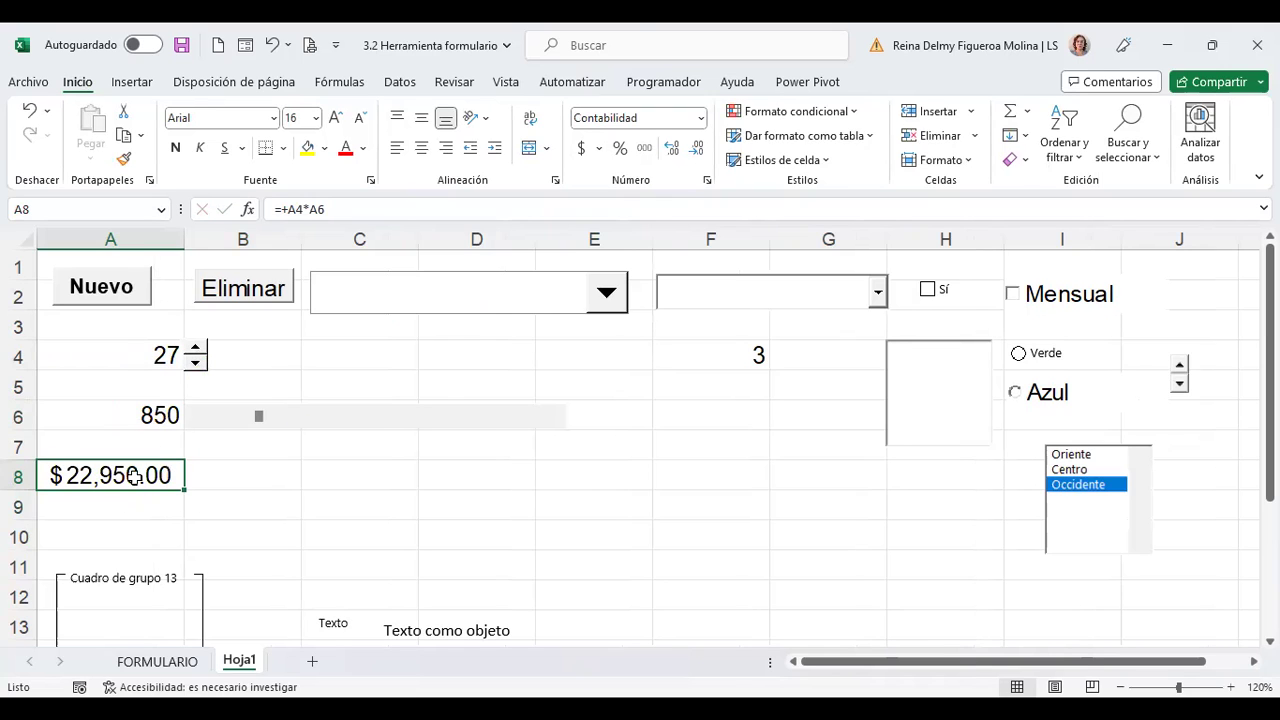
{"action": "left_click", "coordinate": [377, 423]}
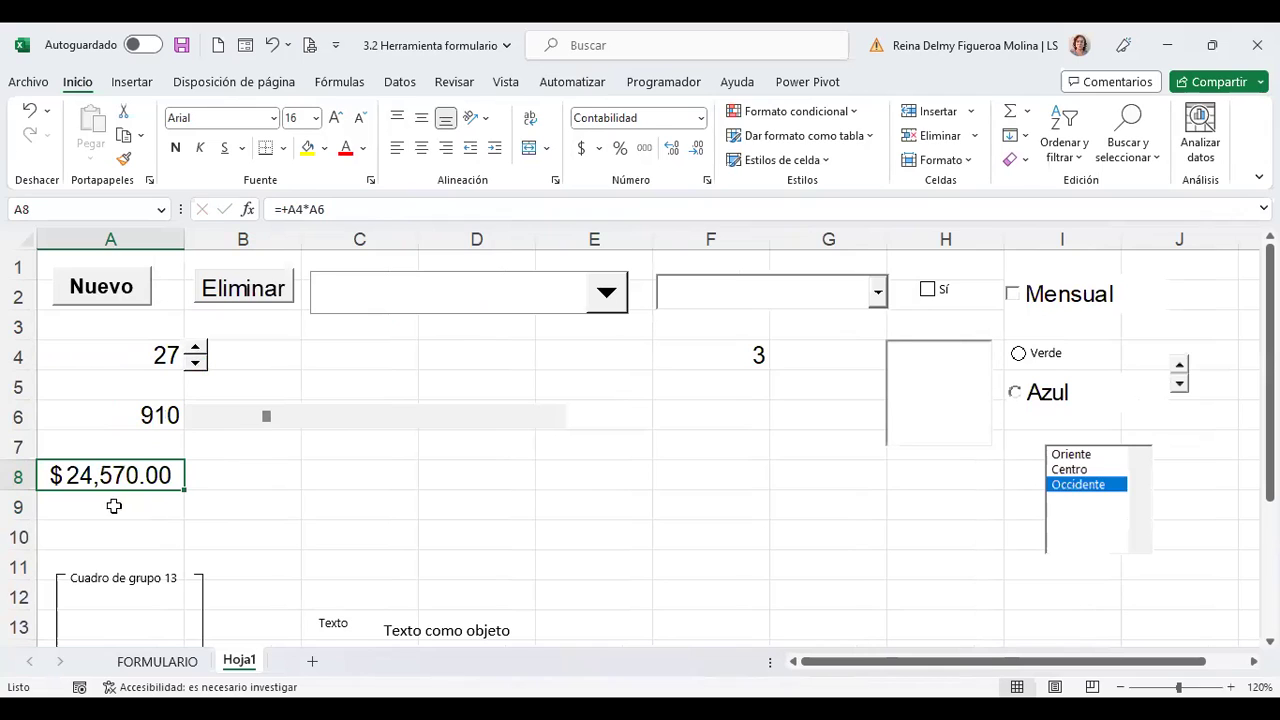
{"action": "left_click", "coordinate": [377, 423]}
{"action": "left_click", "coordinate": [377, 428]}
Keep adjusting A4 and A6 with the controls until A8 shows $23,760.00 (18 × 1320)
{"action": "left_click", "coordinate": [196, 367]}
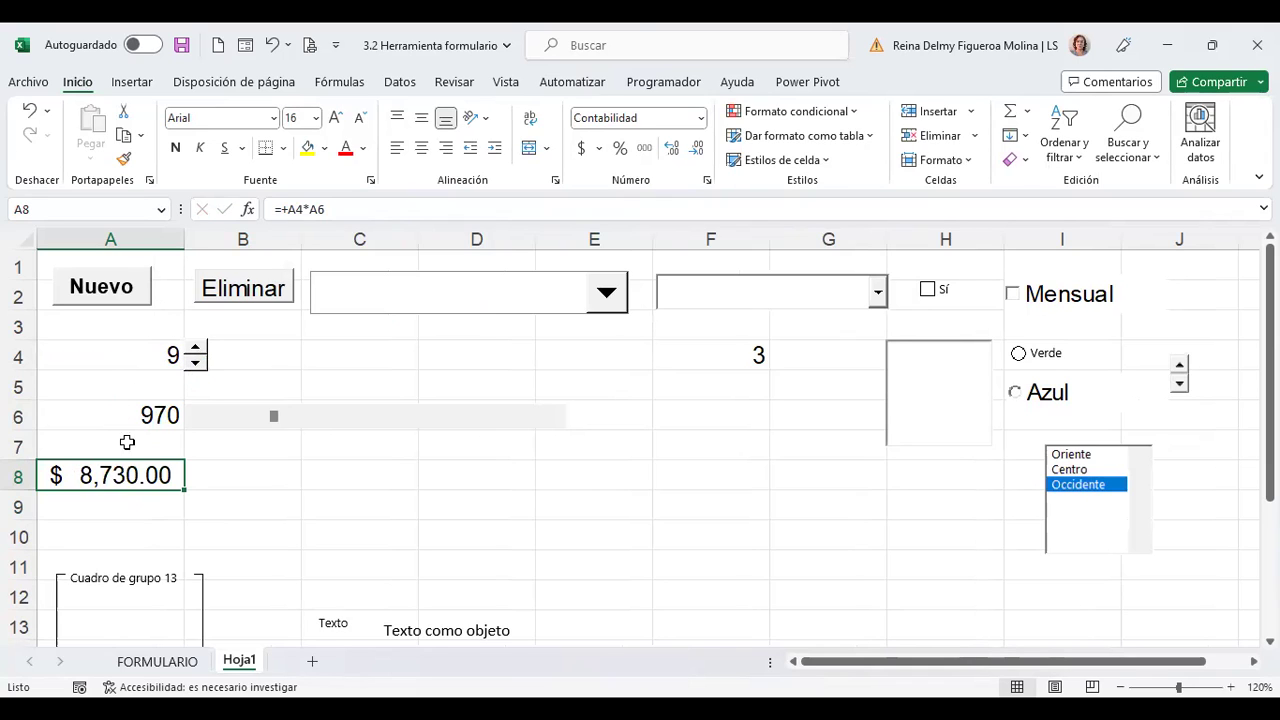
{"action": "left_click", "coordinate": [377, 421]}
{"action": "left_click", "coordinate": [377, 421]}
{"action": "left_click", "coordinate": [377, 421]}
{"action": "left_click", "coordinate": [377, 421]}
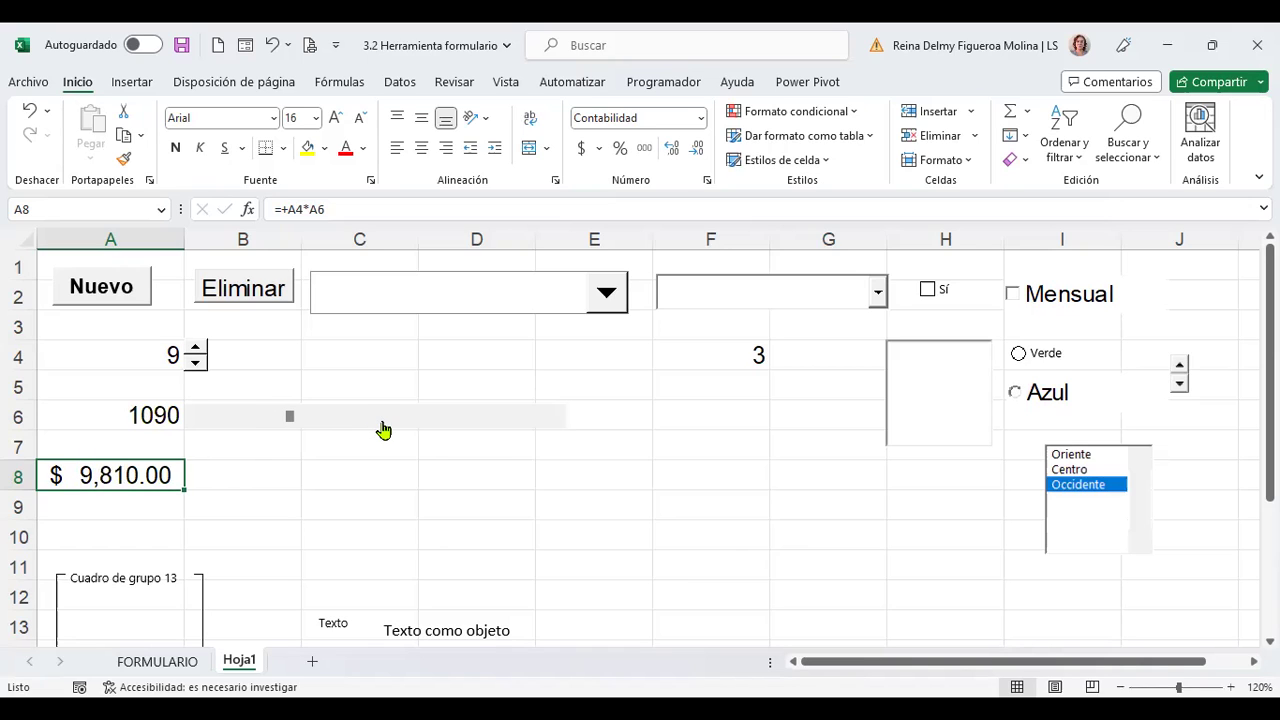
{"action": "left_click", "coordinate": [194, 362]}
{"action": "left_click", "coordinate": [194, 362]}
{"action": "left_click", "coordinate": [194, 362]}
{"action": "left_click", "coordinate": [195, 349]}
{"action": "left_click", "coordinate": [195, 349]}
{"action": "left_click", "coordinate": [195, 349]}
{"action": "left_click", "coordinate": [195, 349]}
{"action": "left_click", "coordinate": [195, 349]}
{"action": "left_click", "coordinate": [195, 349]}
{"action": "left_click_drag", "start_coordinate": [330, 420], "coordinate": [414, 423]}
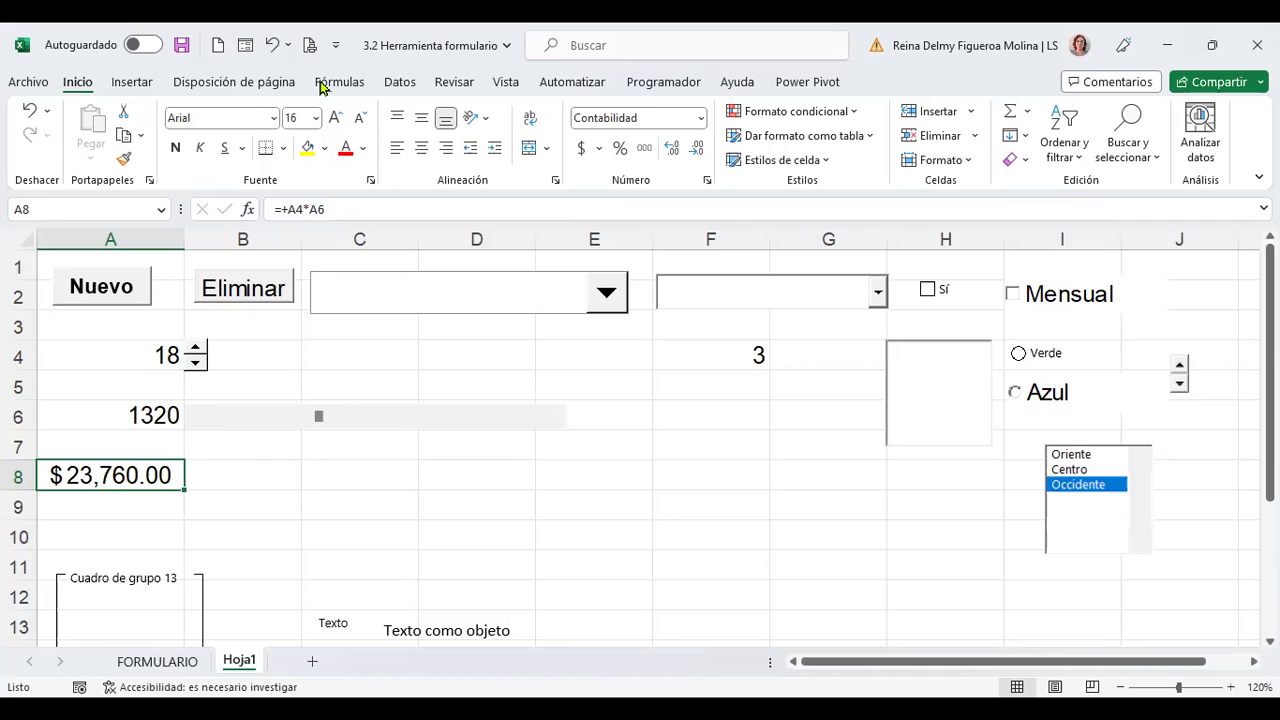
{"action": "left_click", "coordinate": [650, 84]}
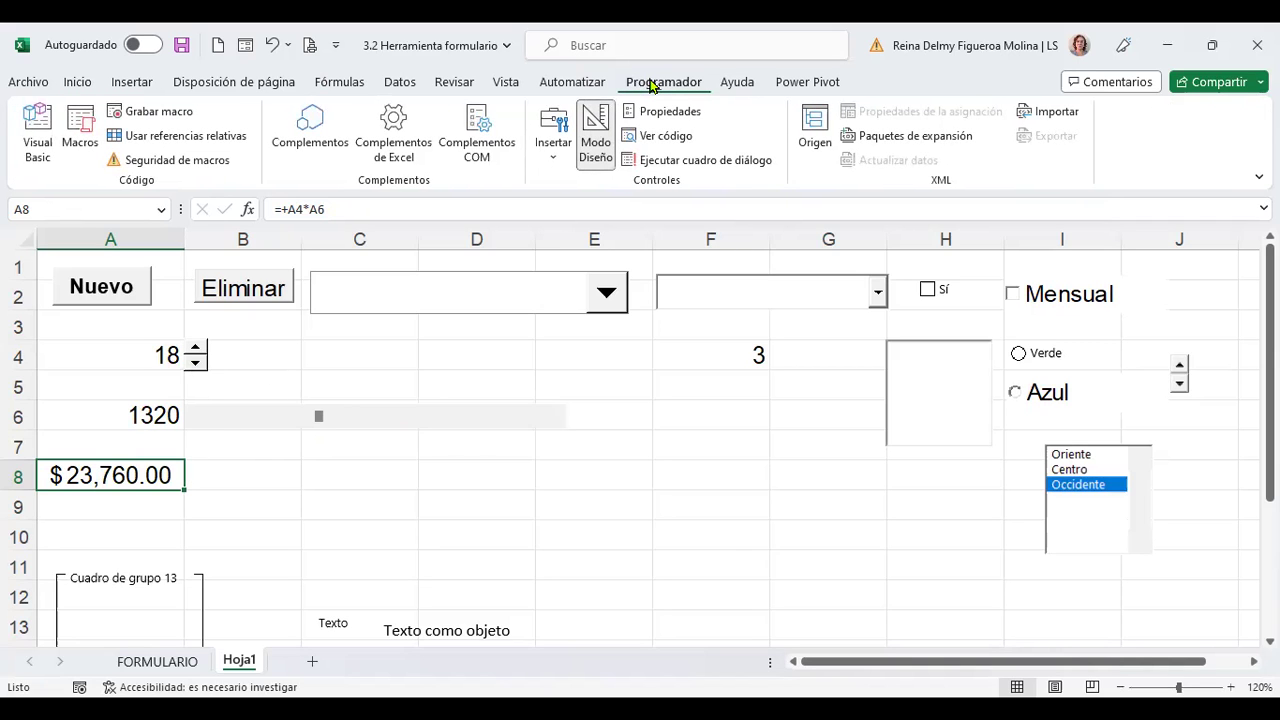
Go to the FORMULARIO sheet and open its sales table in the Formulario data form
{"action": "left_click", "coordinate": [551, 160]}
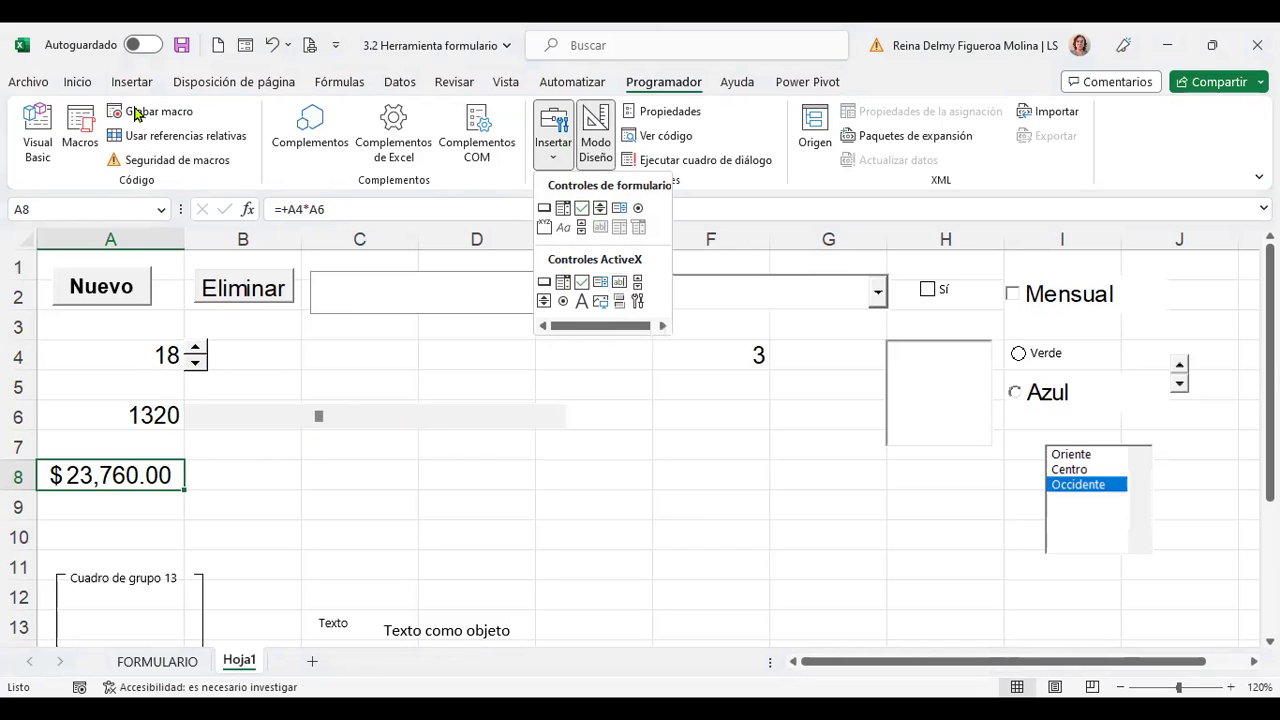
{"action": "left_click", "coordinate": [183, 668]}
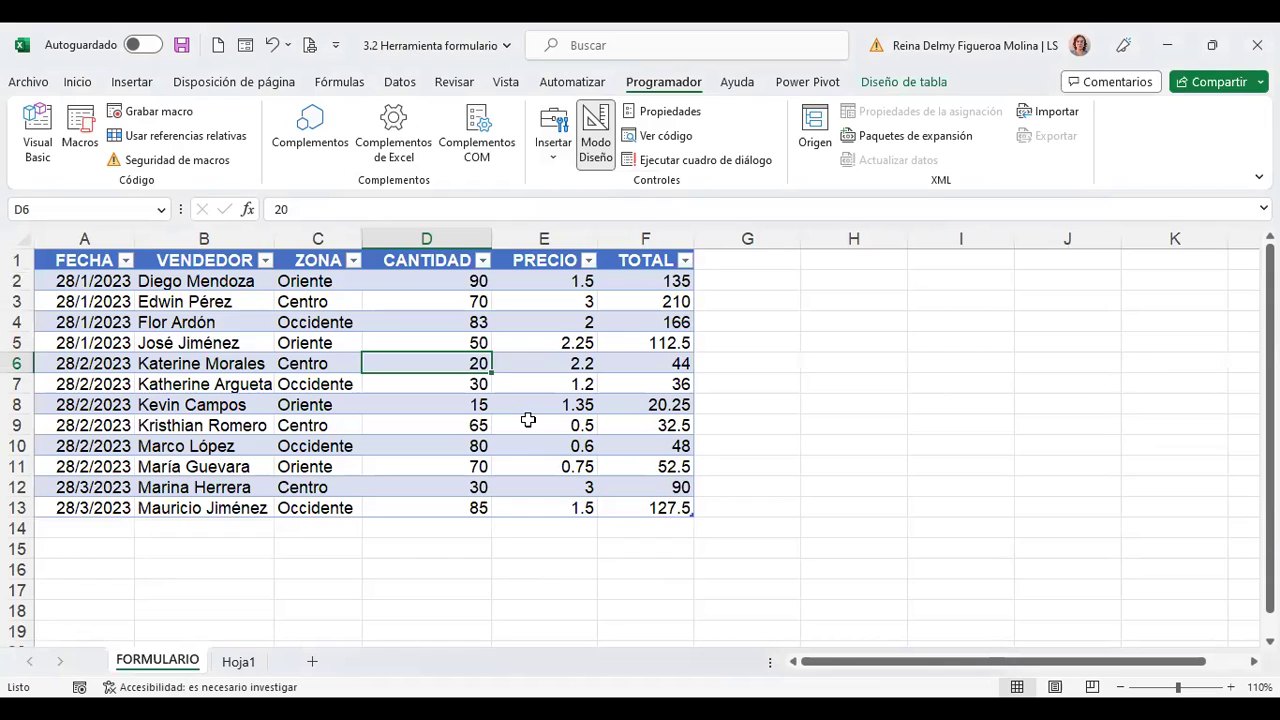
{"action": "left_click", "coordinate": [247, 45]}
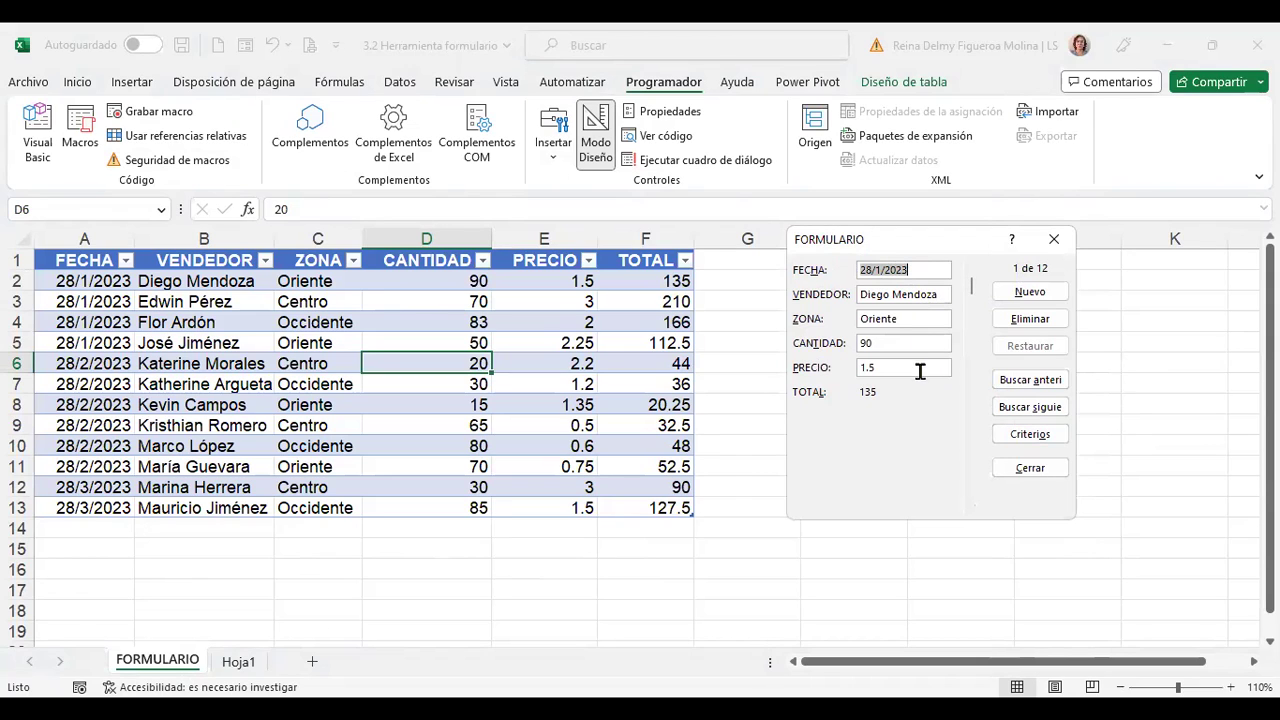
Scroll the FORMULARIO data form to record 7 of 12, then close the form
{"action": "mouse_move", "coordinate": [970, 287]}
{"action": "left_click_drag", "start_coordinate": [970, 290], "coordinate": [970, 387]}
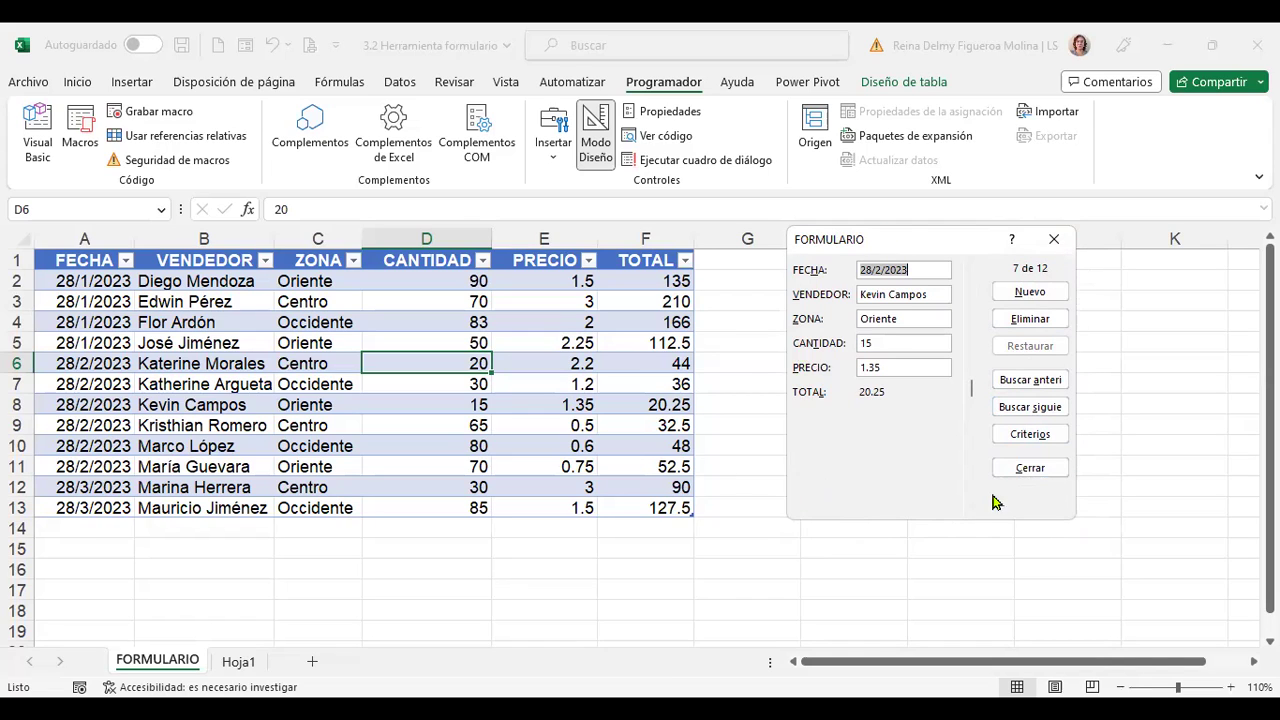
{"action": "left_click", "coordinate": [1054, 239]}
On sheet Hoja1, draw an ActiveX text box over cell C8 and deselect it
{"action": "left_click", "coordinate": [239, 662]}
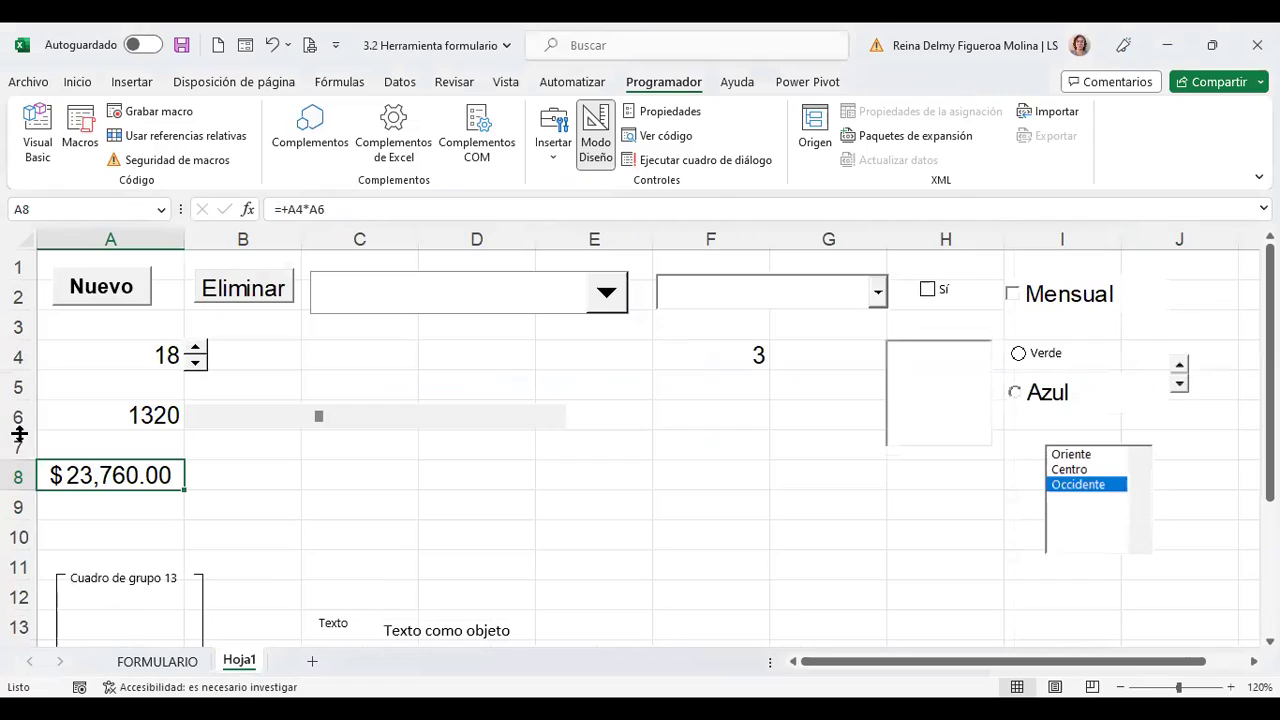
{"action": "left_click", "coordinate": [558, 145]}
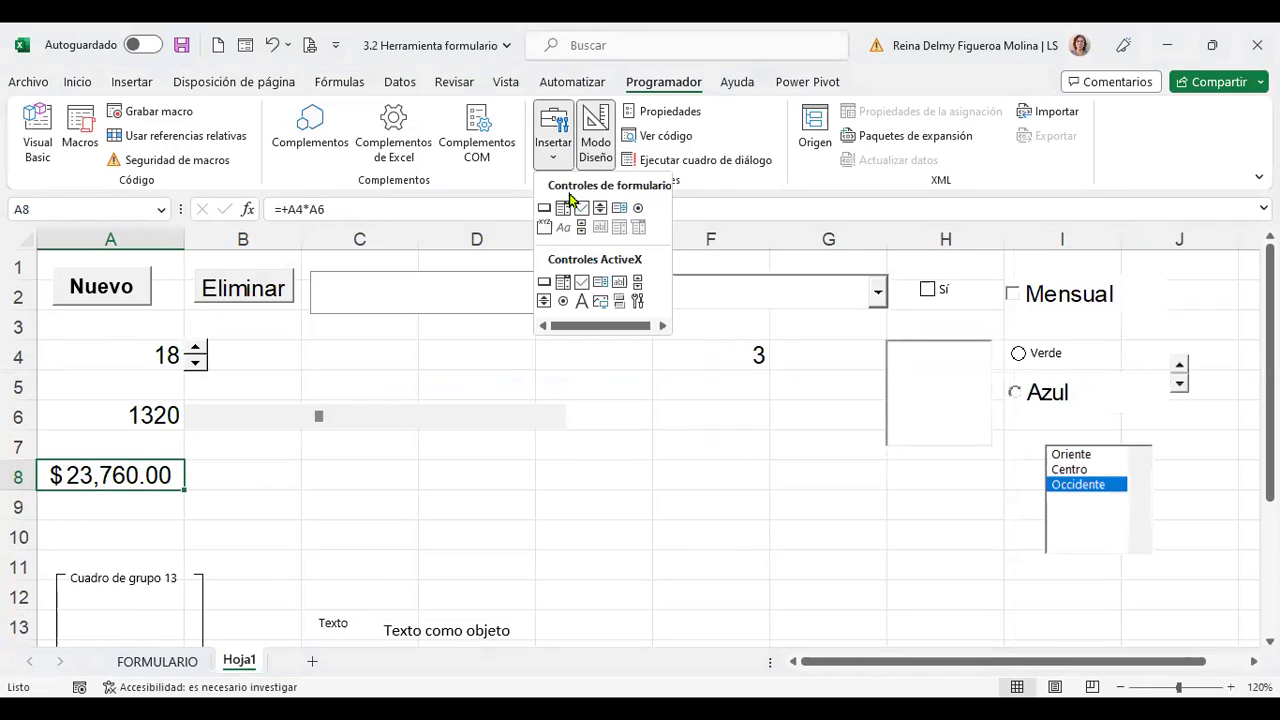
{"action": "left_click", "coordinate": [619, 286]}
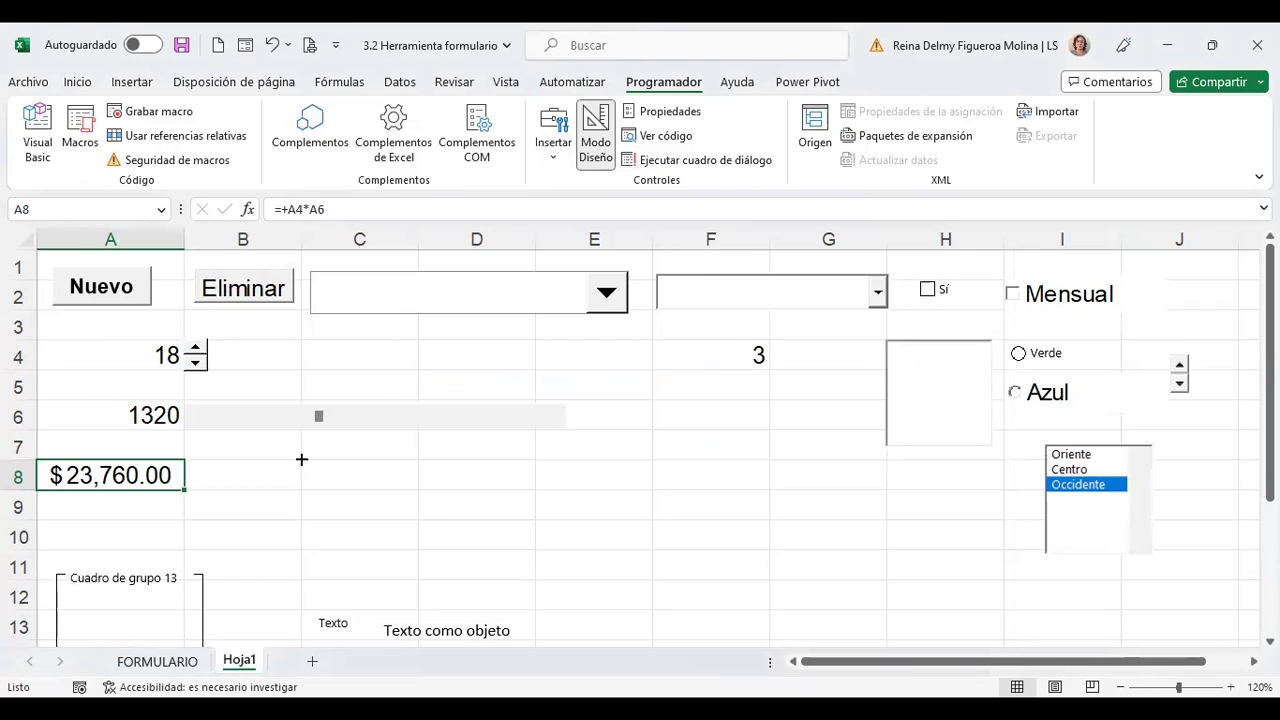
{"action": "left_click_drag", "start_coordinate": [301, 459], "coordinate": [407, 485]}
{"action": "left_click", "coordinate": [526, 517]}
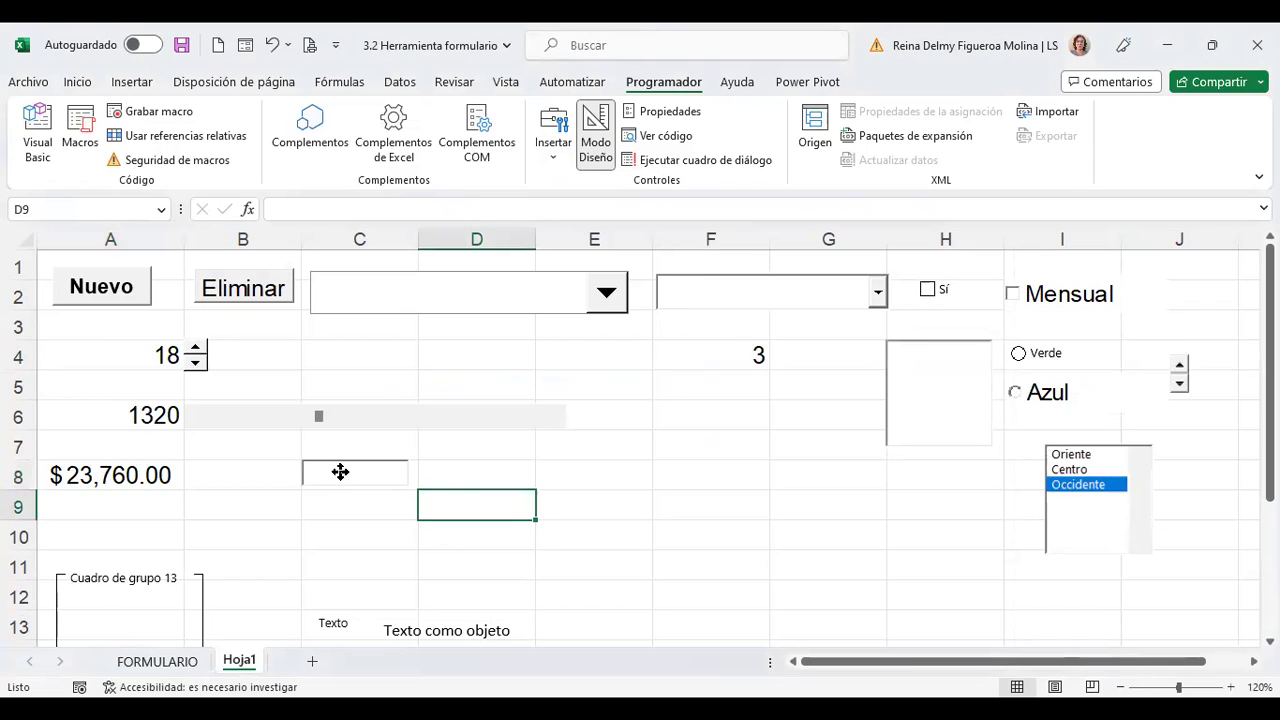
Reselect TextBox1, reopen the controls list, then dismiss it without inserting anything
{"action": "left_click", "coordinate": [340, 472]}
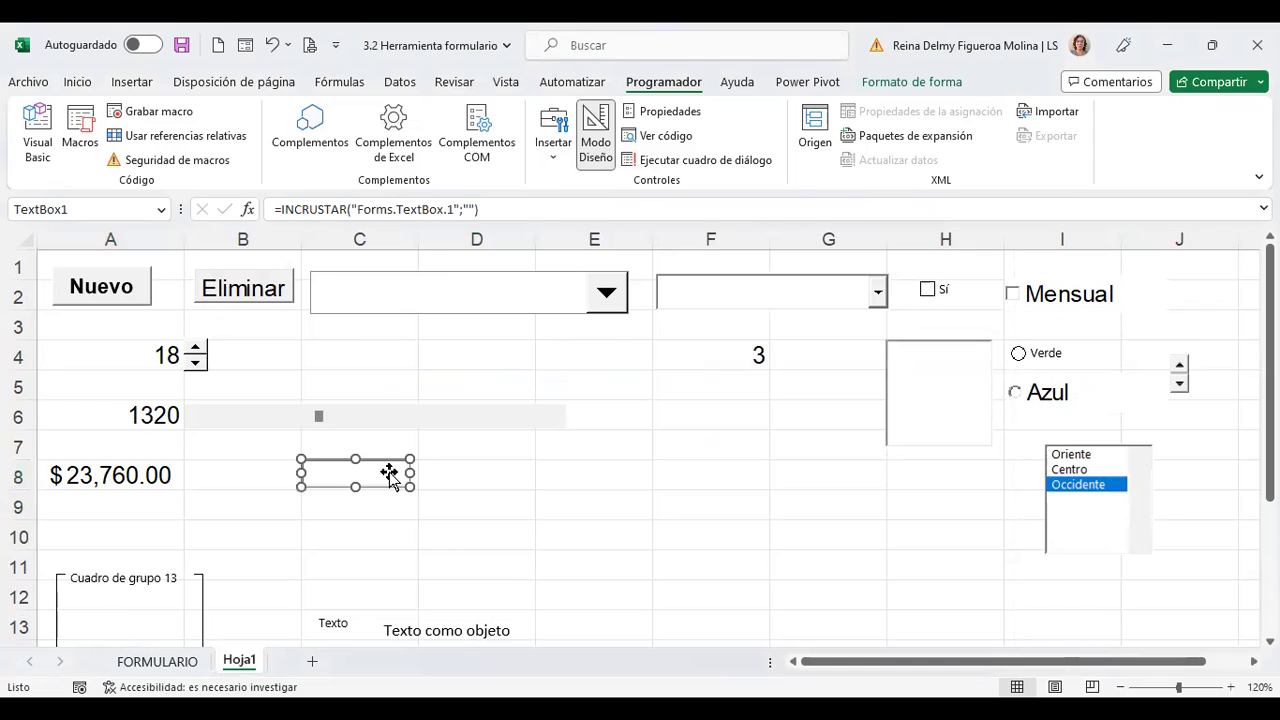
{"action": "left_click", "coordinate": [556, 150]}
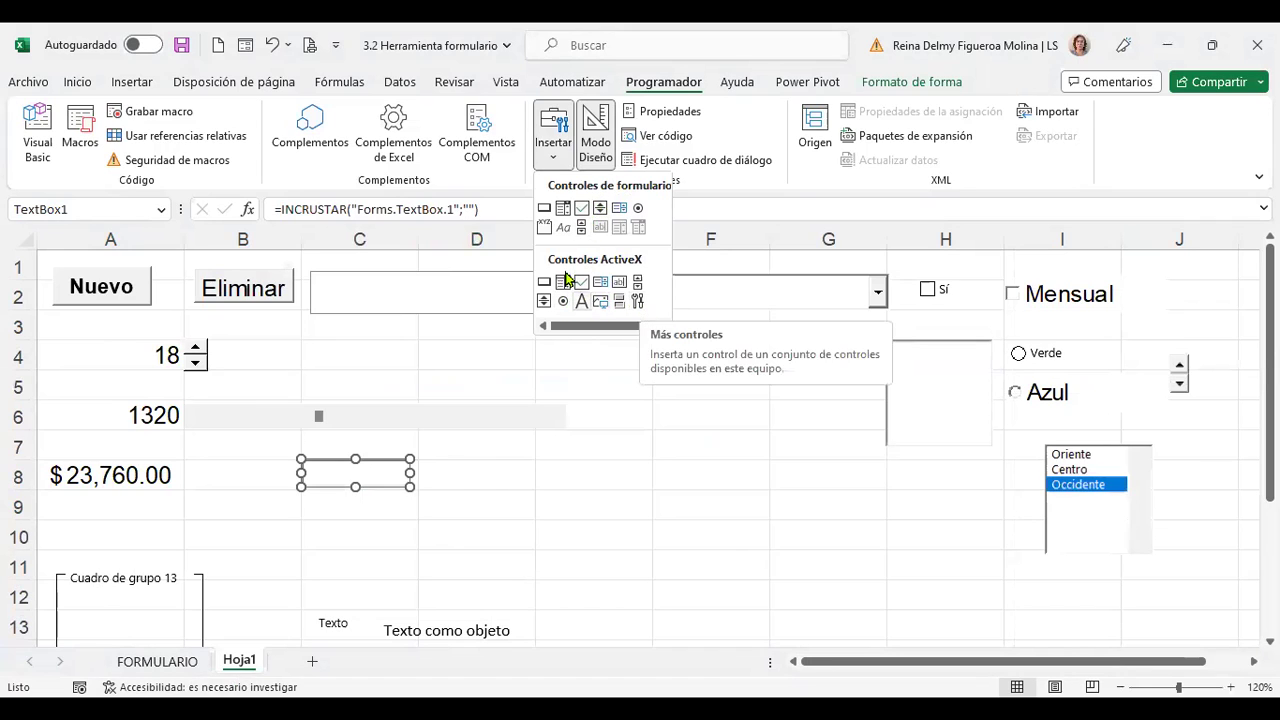
{"action": "left_click", "coordinate": [725, 448]}
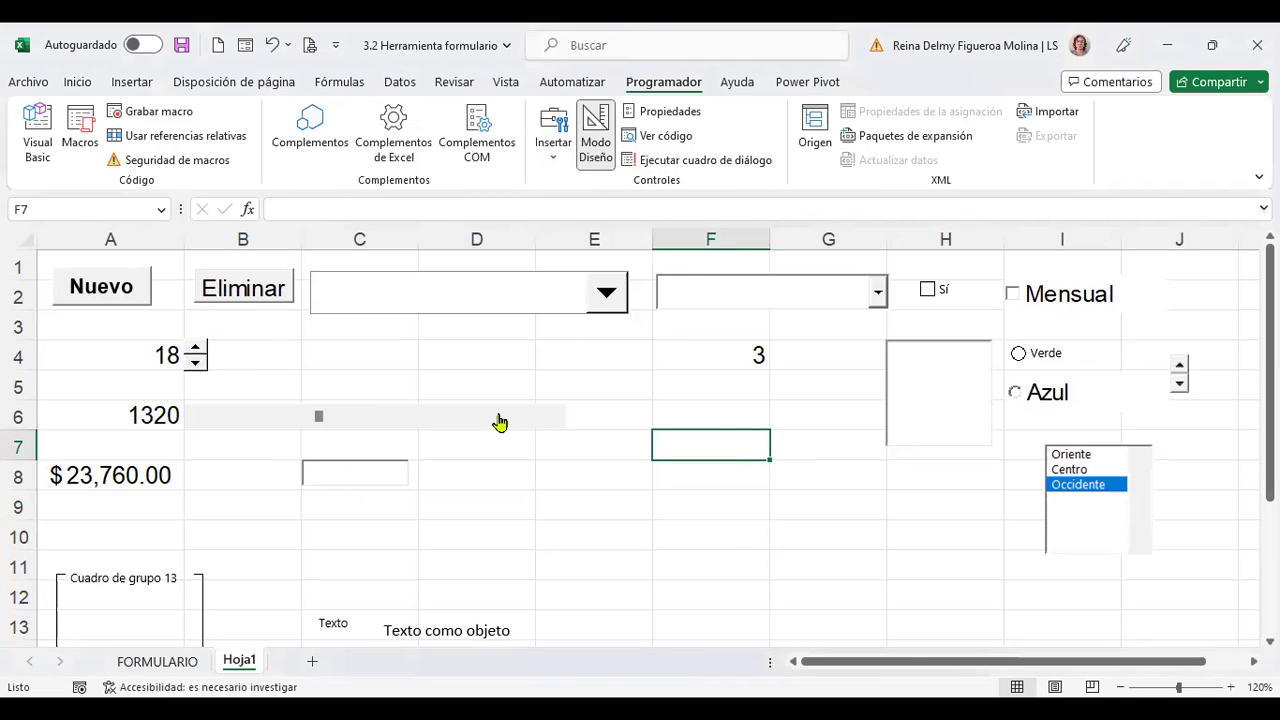
{"action": "left_click", "coordinate": [491, 349]}
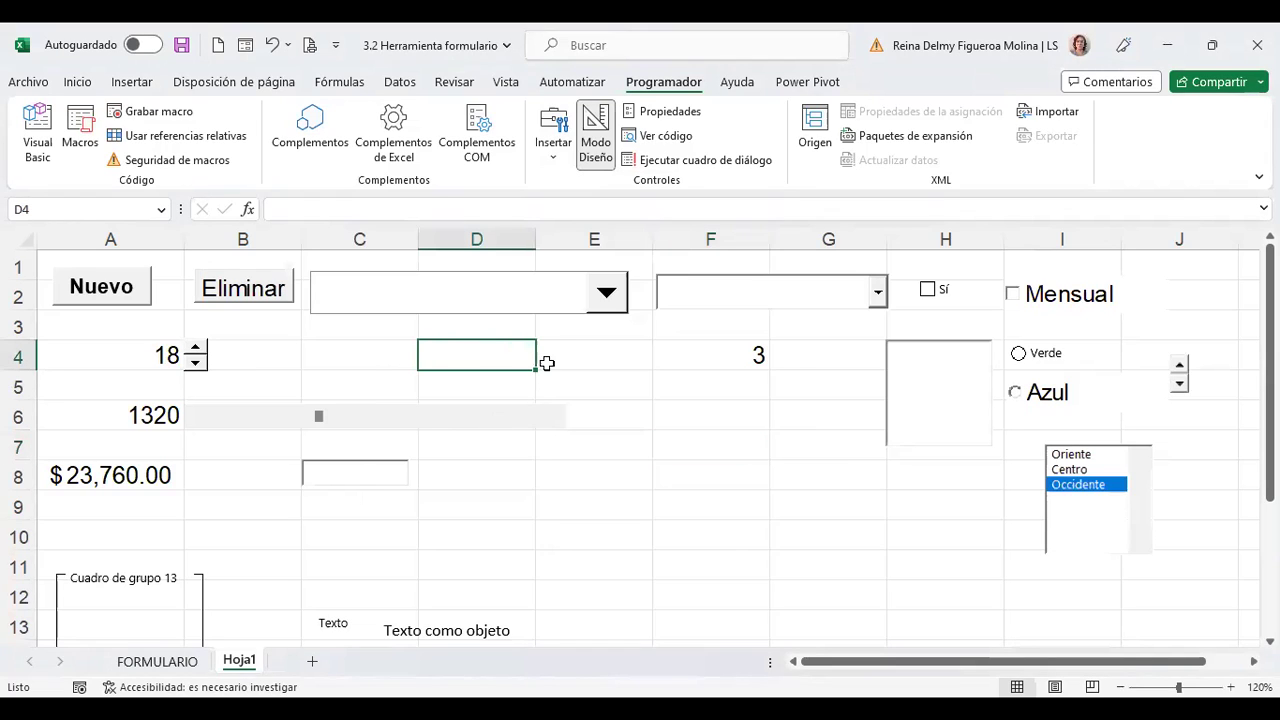
{"action": "left_click", "coordinate": [157, 662]}
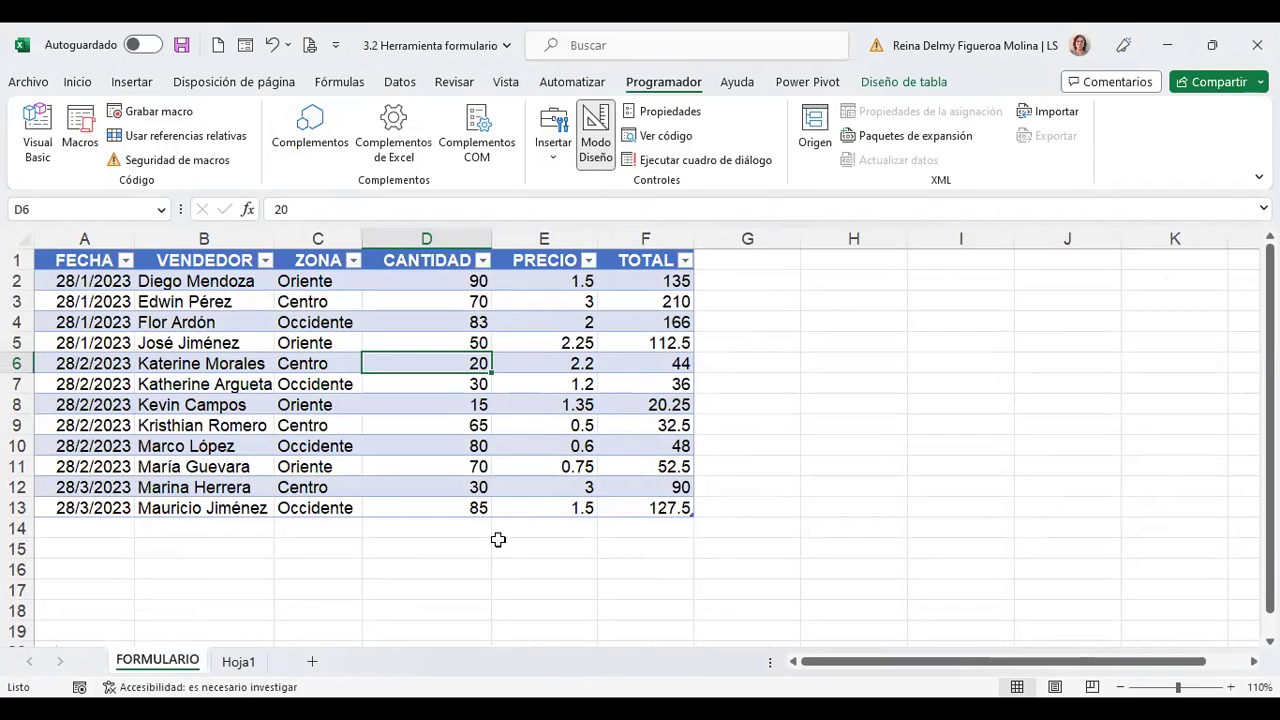
{"action": "left_click", "coordinate": [236, 664]}
{"action": "left_click", "coordinate": [702, 481]}
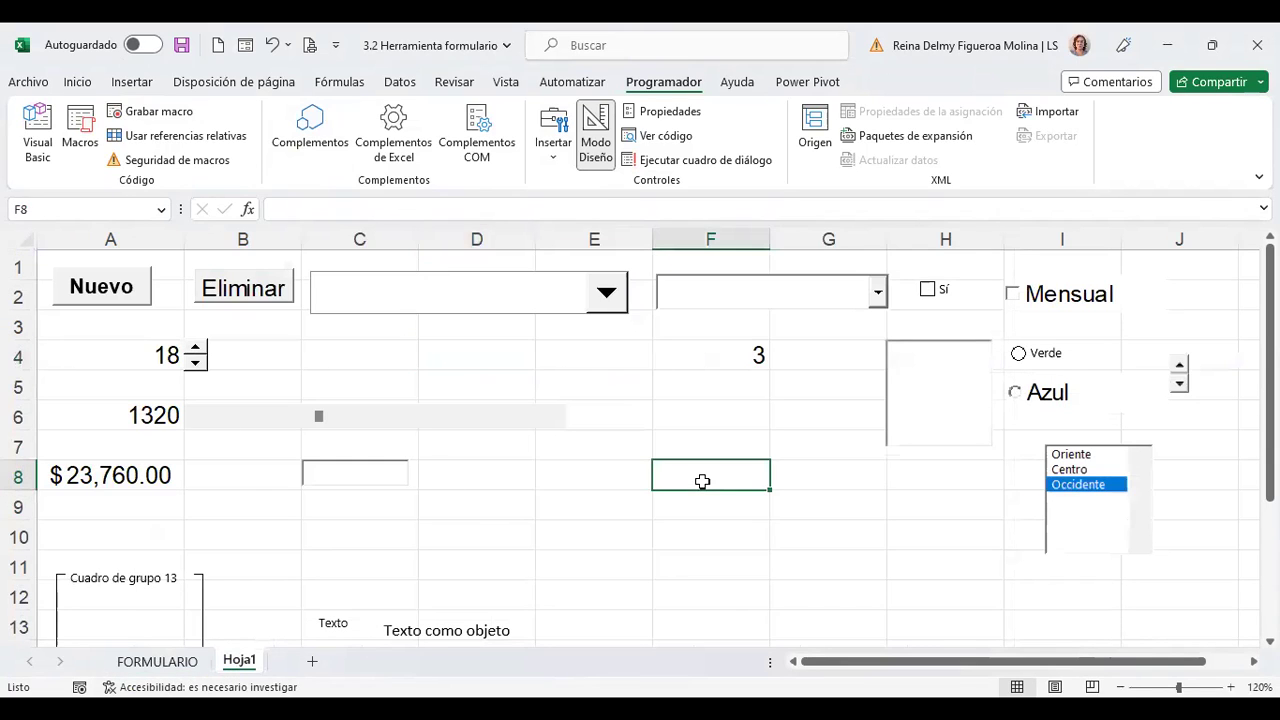